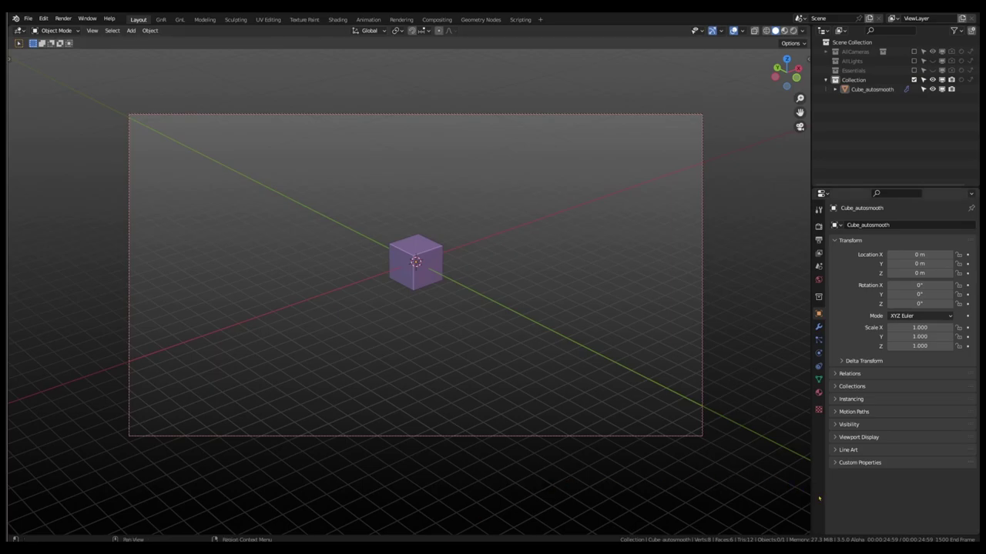
# Show the scene's render settings and enable the Statistics overlay in the 3D viewport
pyautogui.click(818, 227)
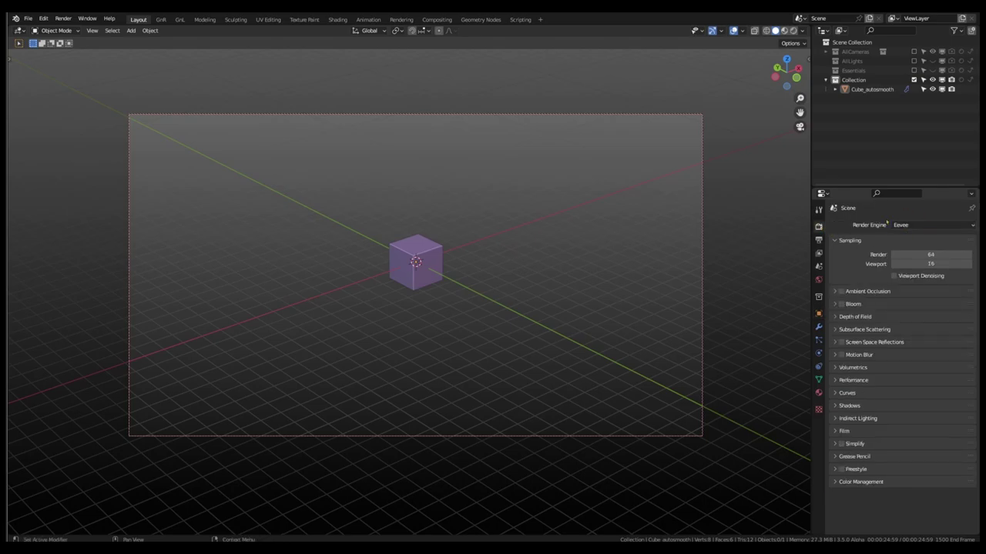
pyautogui.click(742, 30)
pyautogui.click(684, 98)
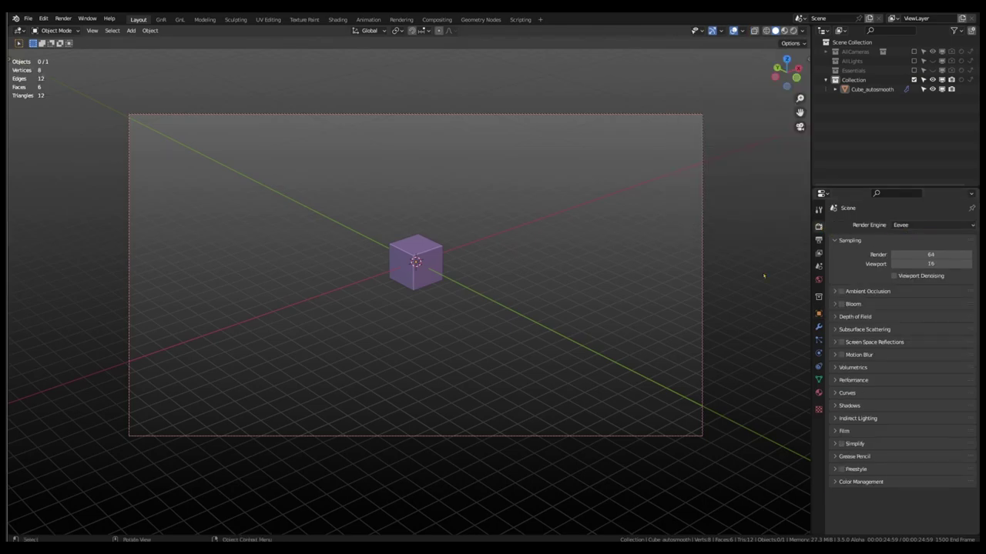
# Enable the Screencast Keys display and hide the viewport sidebar again
pyautogui.press('n')
pyautogui.click(805, 161)
pyautogui.click(723, 56)
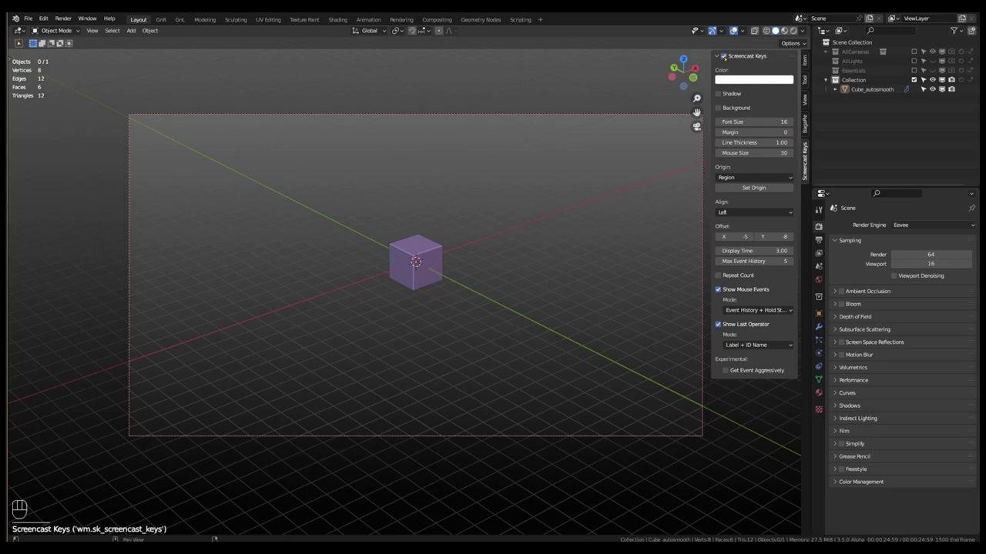
pyautogui.press('n')
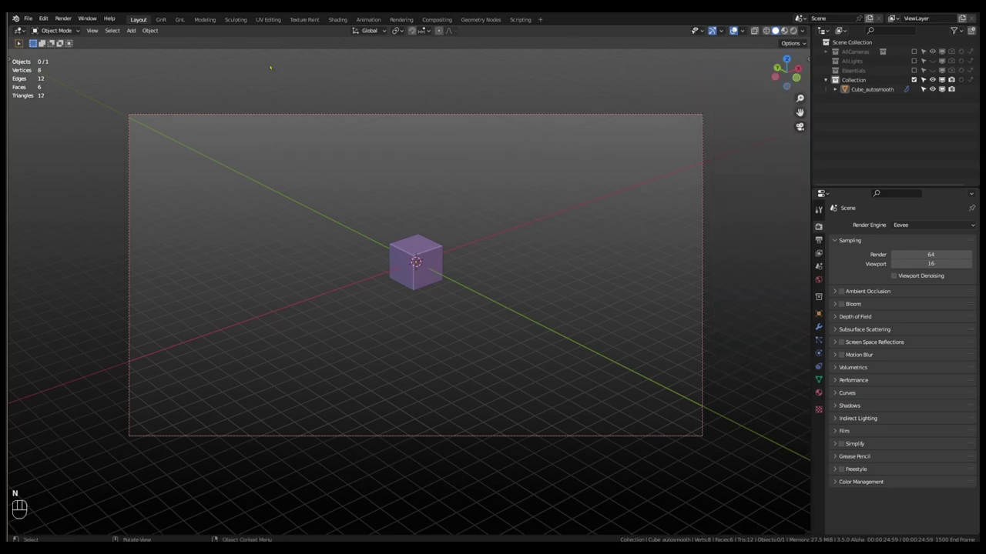
# Search the add-on preferences for "node" and check the Node Wrangler entry
pyautogui.click(43, 18)
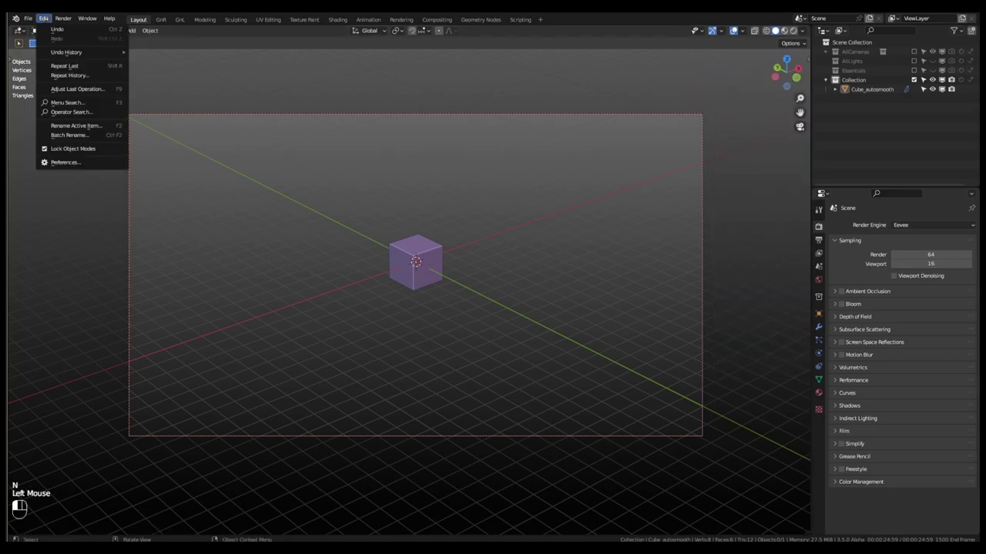
pyautogui.click(76, 163)
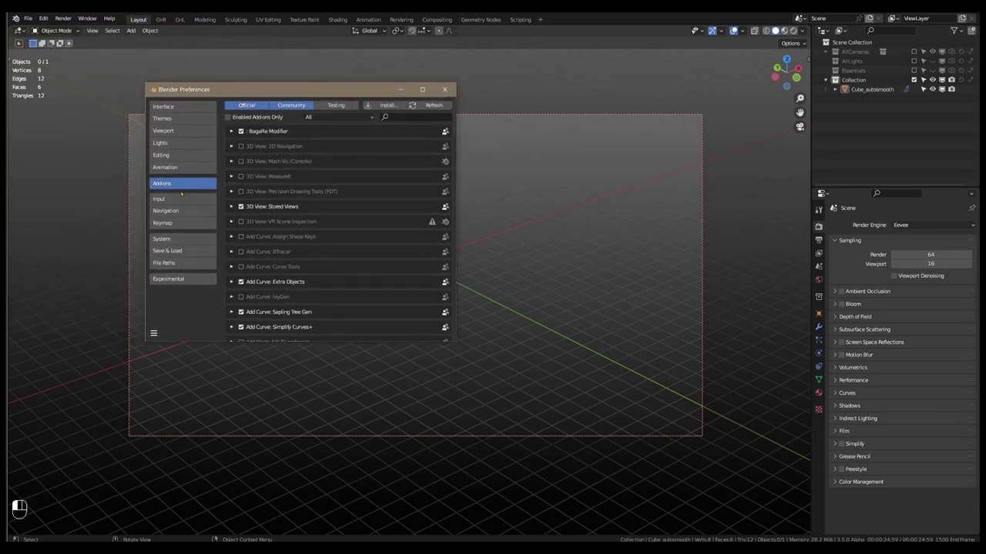
pyautogui.click(398, 119)
pyautogui.write('no')
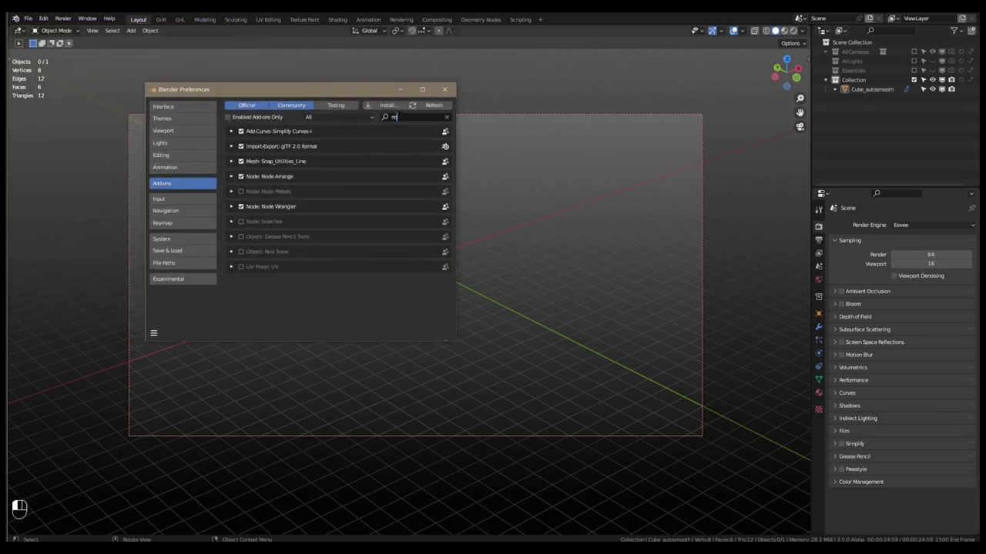
pyautogui.write('de')
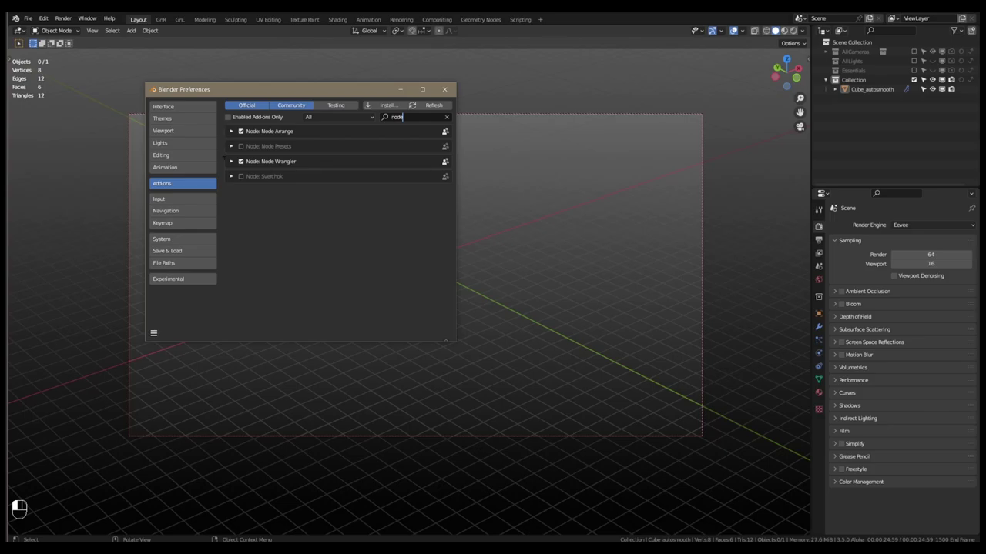
pyautogui.click(231, 162)
pyautogui.click(231, 162)
pyautogui.click(444, 89)
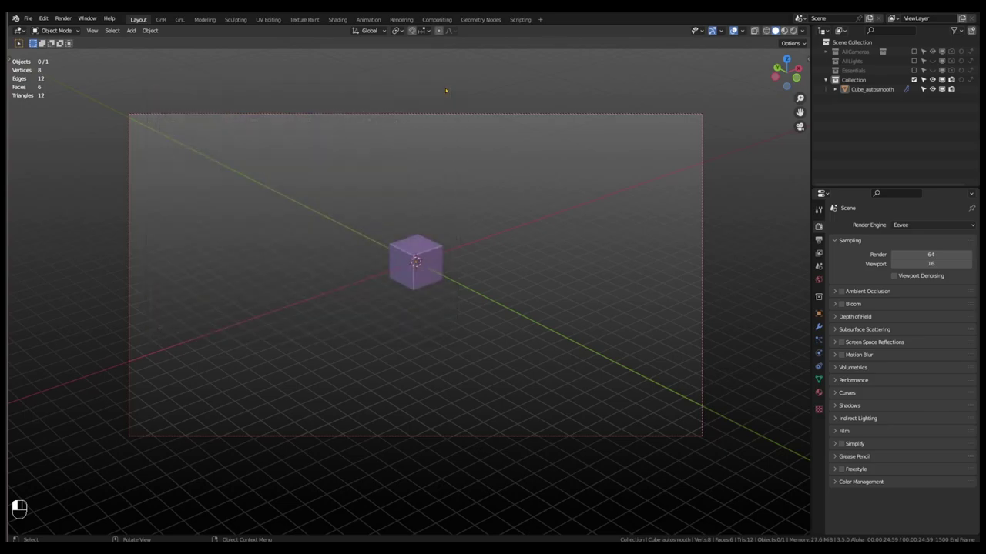
# Switch to the GnR workspace and rename the Cube_autosmooth object to Paraflowers
pyautogui.click(161, 19)
pyautogui.click(69, 401)
pyautogui.doubleClick(69, 401)
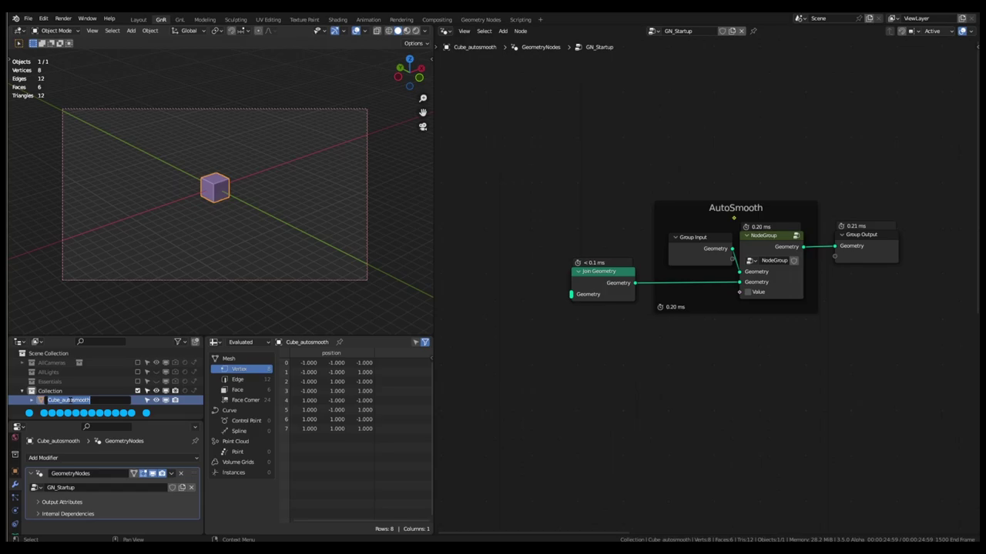
pyautogui.write('F')
pyautogui.write('araflowers')
pyautogui.press('Return')
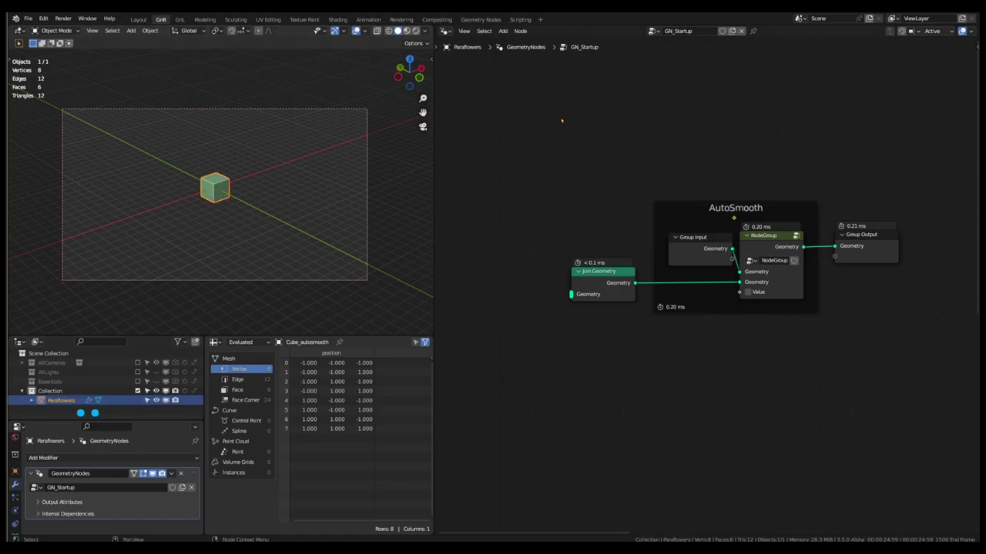
# Rename the GN_Startup geometry node tree to ParaflowersGN
pyautogui.doubleClick(679, 30)
pyautogui.write('ParaflowersGN')
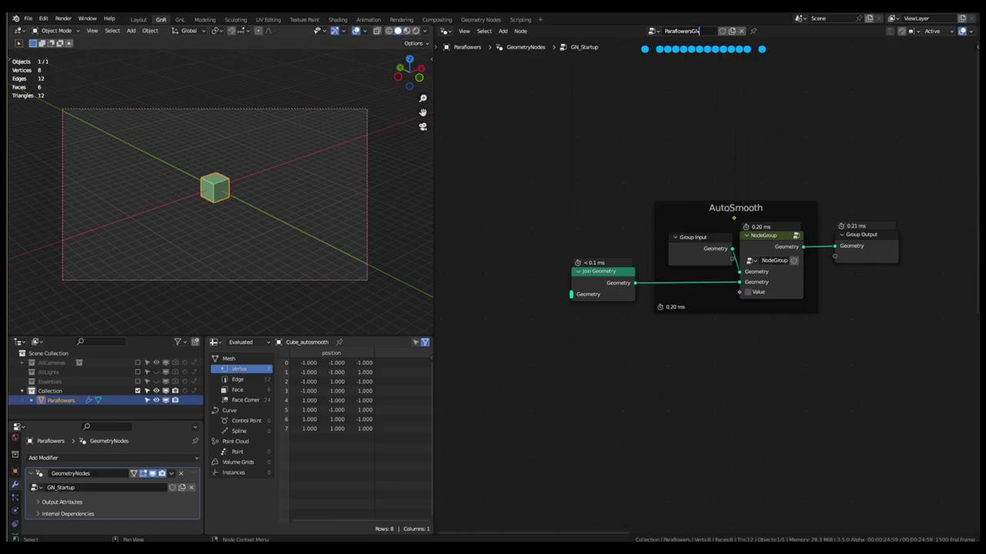
pyautogui.press('Return')
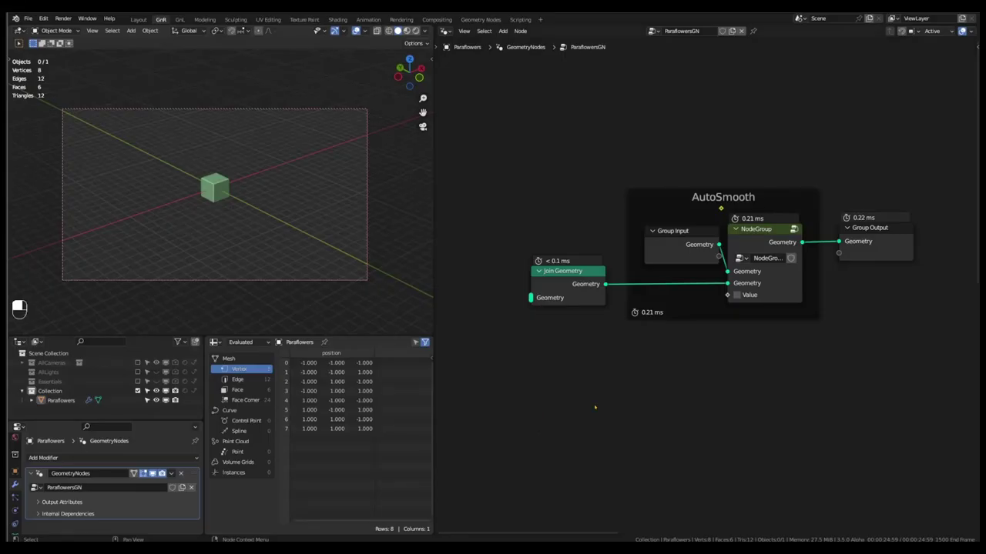
# Enable Value on the AutoSmooth node group, and add a Points node with its geometry linked into Join Geometry
pyautogui.doubleClick(630, 350)
pyautogui.hotkey('shift', 'a')
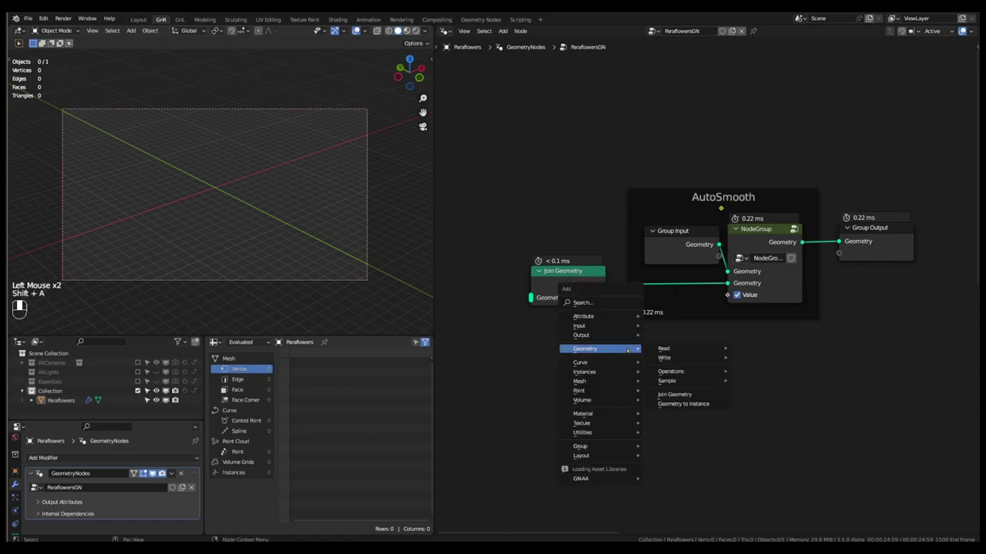
pyautogui.moveTo(579, 390)
pyautogui.click(684, 414)
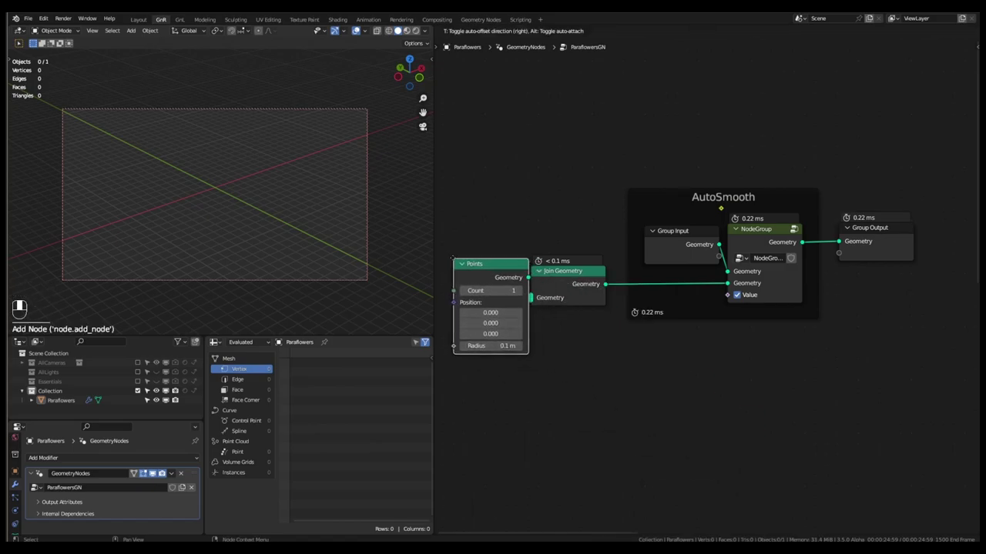
pyautogui.click(530, 283)
pyautogui.moveTo(521, 278); pyautogui.dragTo(576, 297)
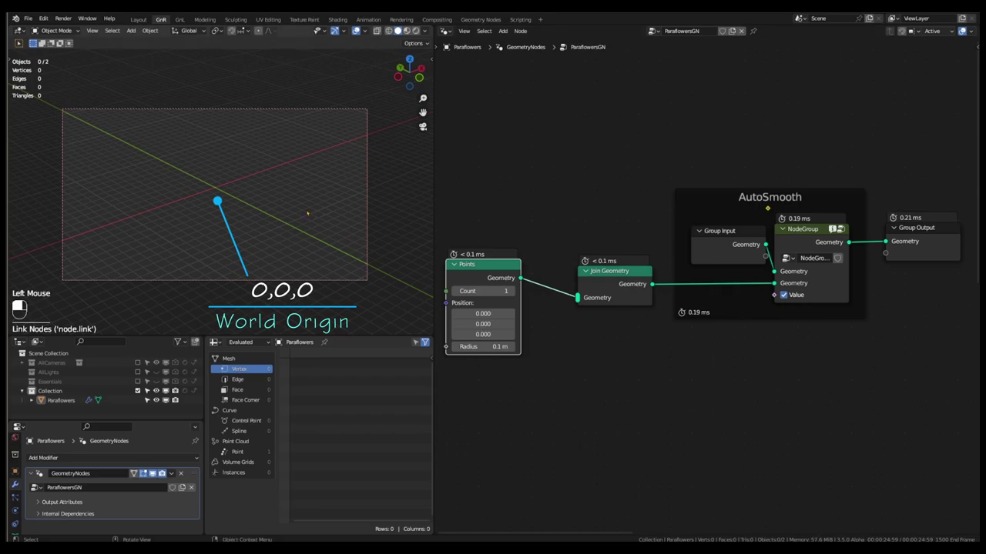
# Select the point at the world origin and move the Points node farther away from Join Geometry
pyautogui.moveTo(262, 163); pyautogui.dragTo(182, 201)
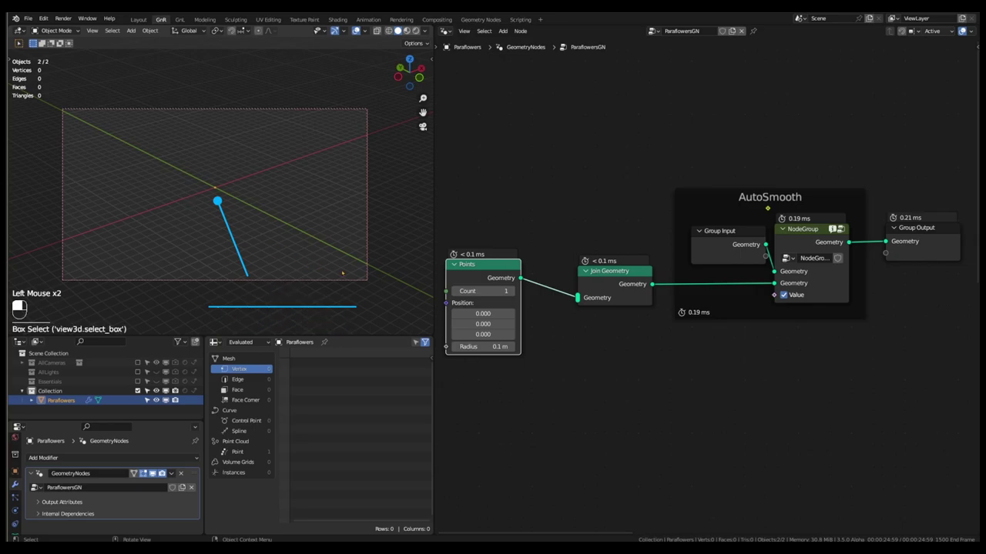
pyautogui.moveTo(556, 330); pyautogui.dragTo(656, 322, button='middle')
pyautogui.moveTo(582, 257); pyautogui.dragTo(501, 258)
pyautogui.click(568, 325)
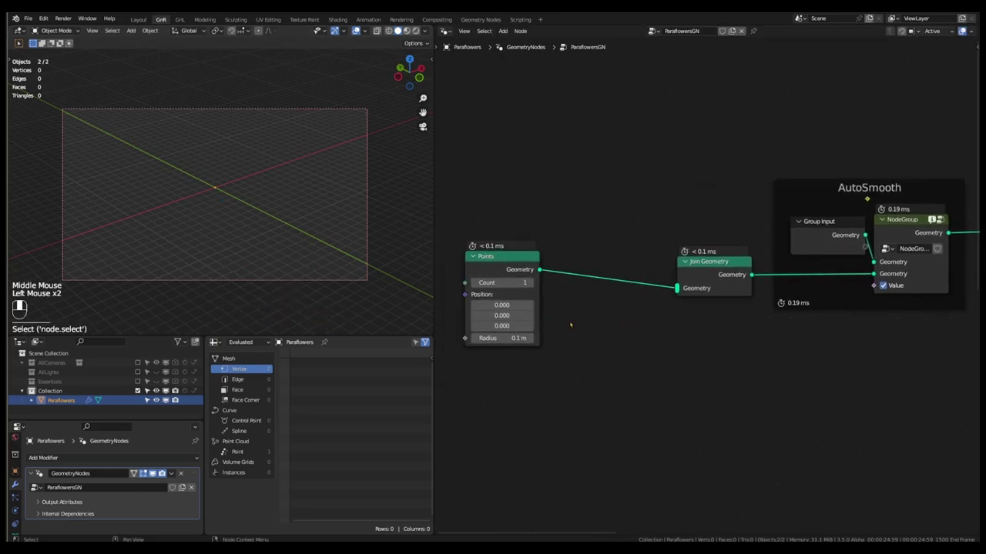
# Insert an Instance on Points node between the Points and Join Geometry nodes
pyautogui.hotkey('shift', 'a')
pyautogui.moveTo(574, 326)
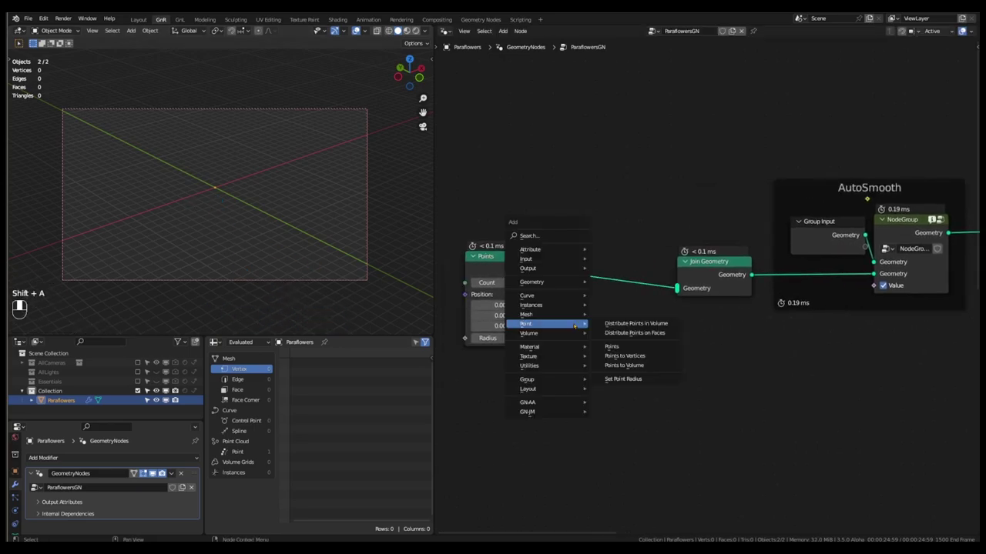
pyautogui.moveTo(539, 305)
pyautogui.click(620, 303)
pyautogui.click(594, 275)
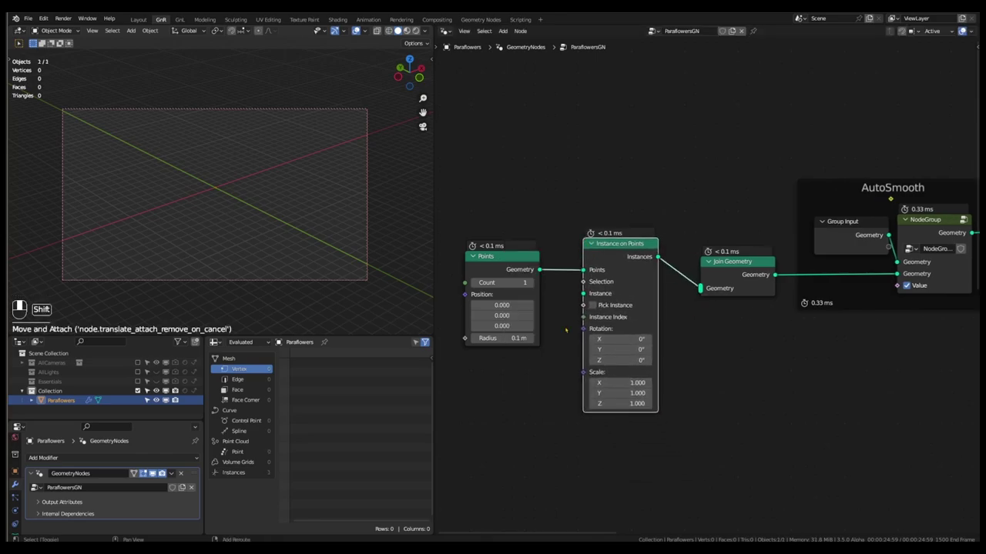
# Add a Curve Circle node and link its curve to the Instance input of Instance on Points
pyautogui.hotkey('shift', 'a')
pyautogui.moveTo(566, 328)
pyautogui.moveTo(524, 318)
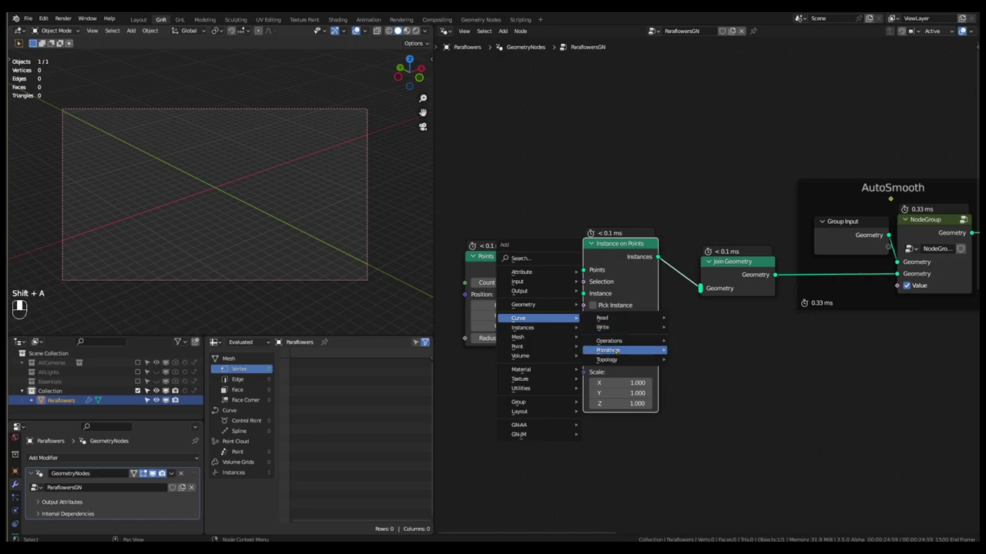
pyautogui.moveTo(616, 350)
pyautogui.click(697, 369)
pyautogui.click(482, 375)
pyautogui.moveTo(548, 389); pyautogui.dragTo(583, 293)
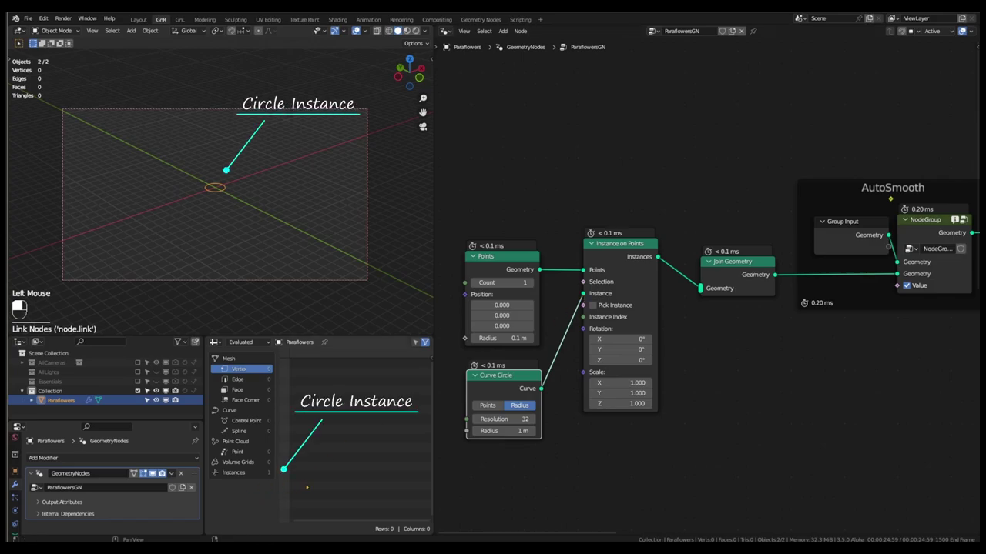
pyautogui.scroll(4, 223, 191)
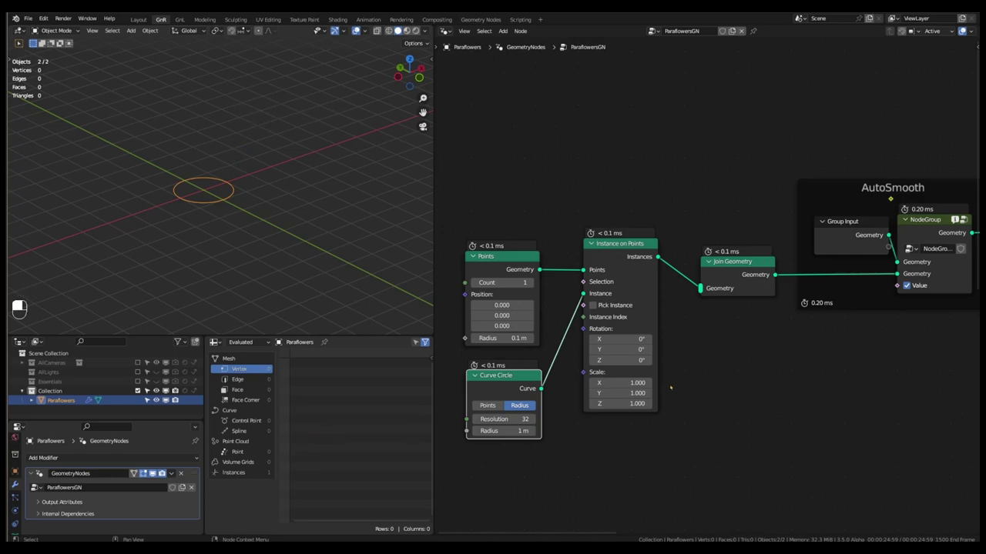
# Raise the Points node's Count to 20
pyautogui.click(529, 282)
pyautogui.click(529, 283)
pyautogui.click(529, 283)
pyautogui.click(529, 283)
pyautogui.click(529, 282)
pyautogui.click(529, 282)
pyautogui.click(529, 283)
pyautogui.click(529, 283)
pyautogui.click(529, 283)
pyautogui.click(529, 283)
pyautogui.click(529, 282)
pyautogui.click(528, 282)
pyautogui.click(529, 283)
pyautogui.click(529, 283)
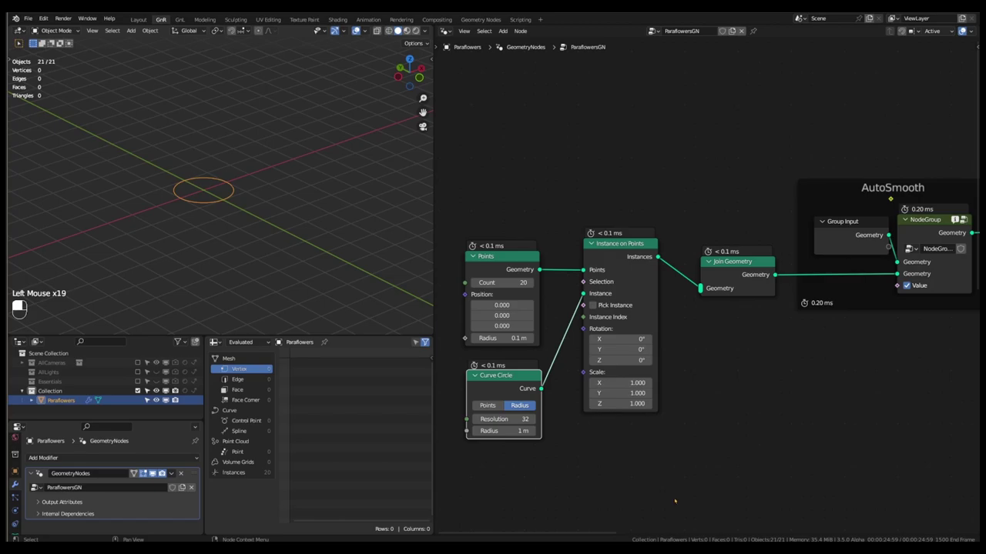
# Make room after the Points node and insert a Store Named Attribute node between it and Instance on Points
pyautogui.moveTo(586, 464); pyautogui.dragTo(760, 453, button='middle')
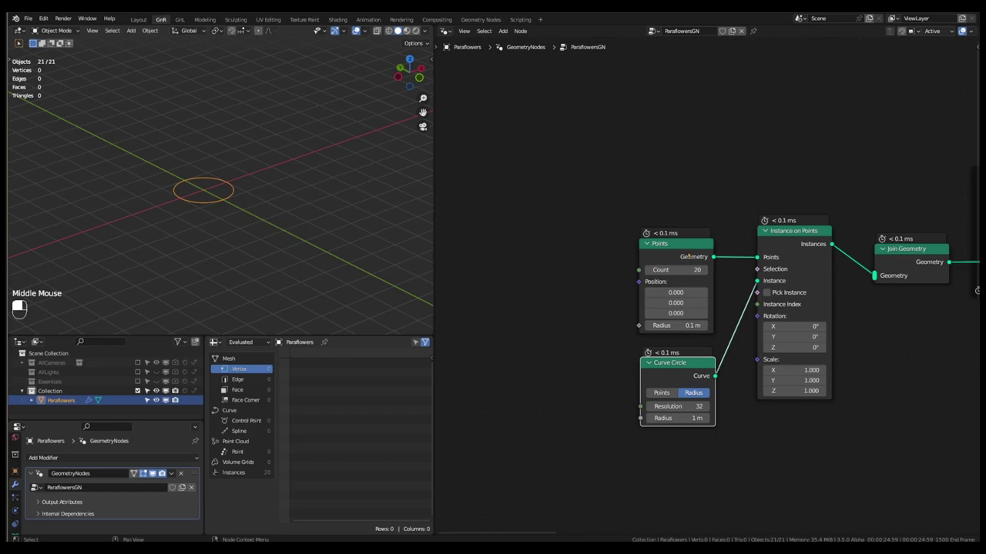
pyautogui.moveTo(687, 248); pyautogui.dragTo(500, 237)
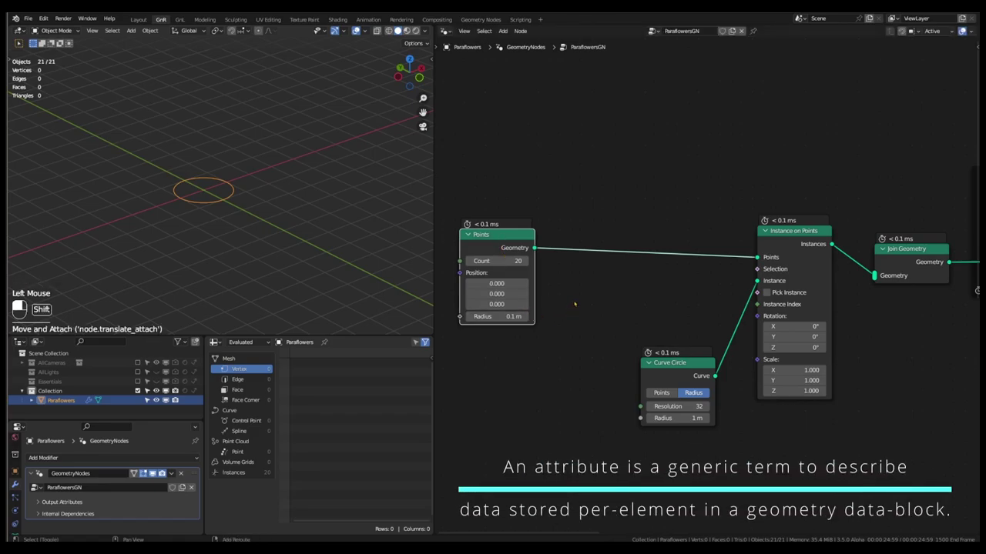
pyautogui.hotkey('shift', 'a')
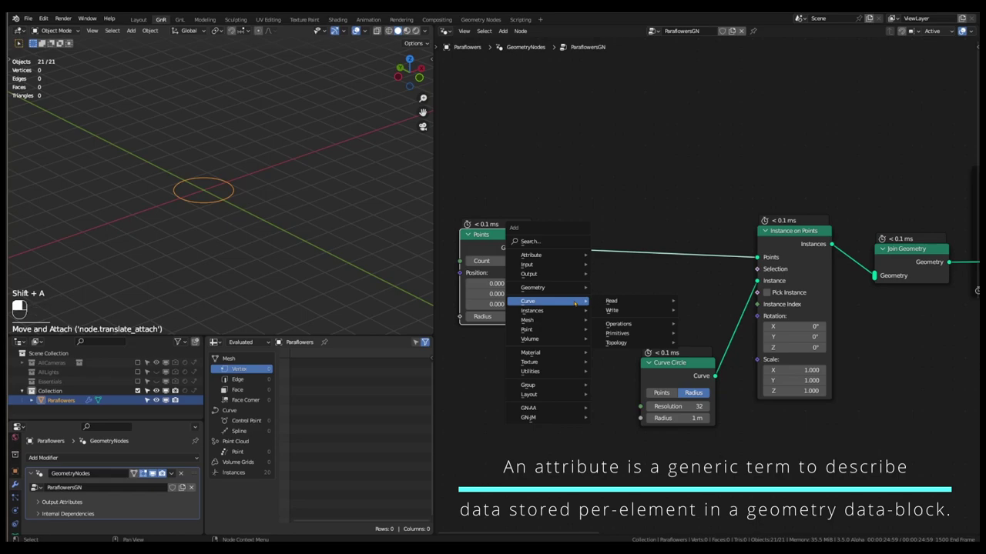
pyautogui.moveTo(570, 255)
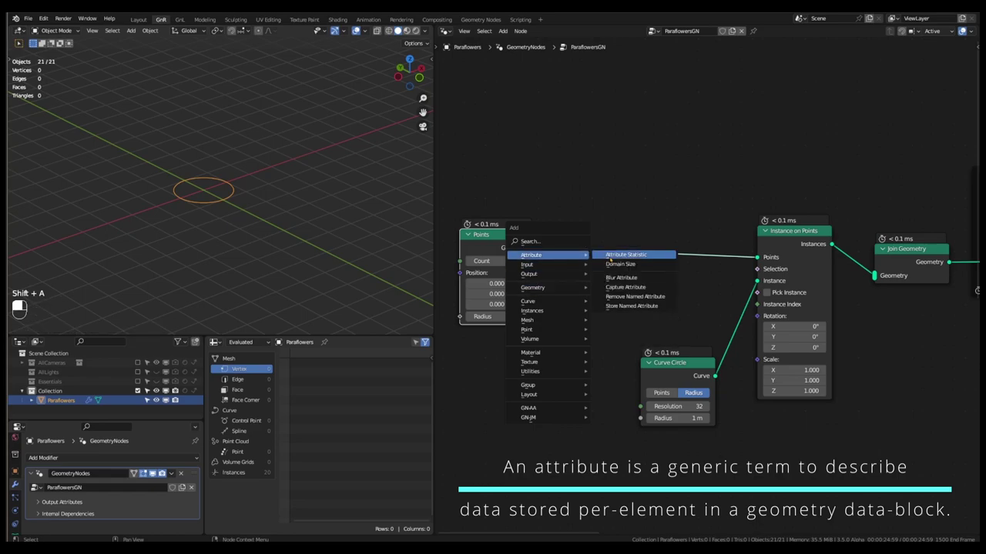
pyautogui.click(629, 306)
pyautogui.click(566, 245)
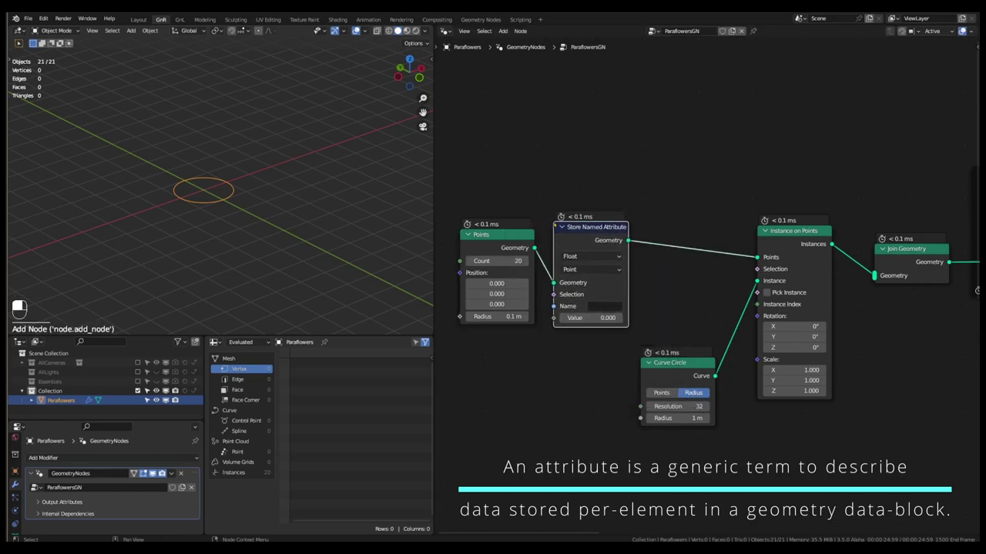
pyautogui.click(589, 245)
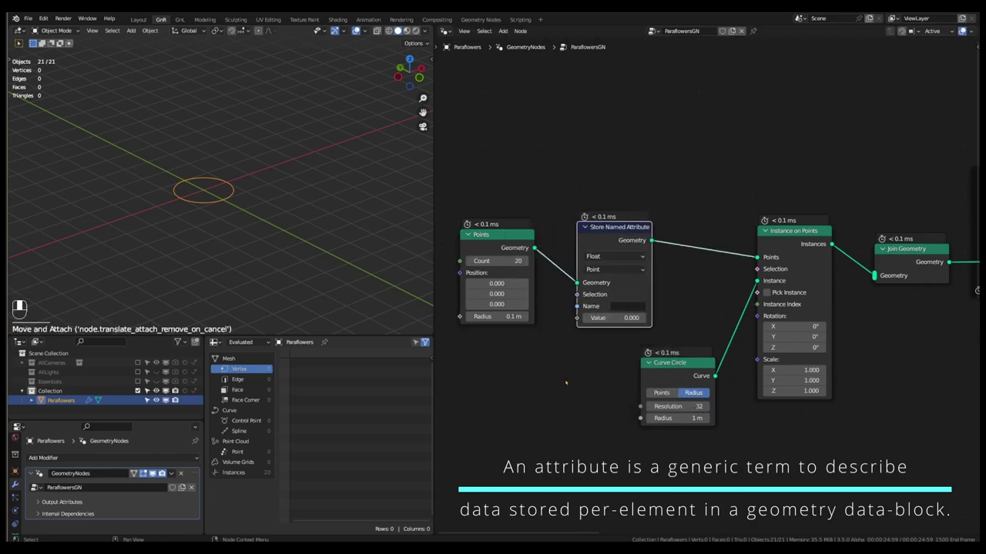
# Review the Store Named Attribute node's data type and domain options, and set its data type to Integer
pyautogui.click(636, 257)
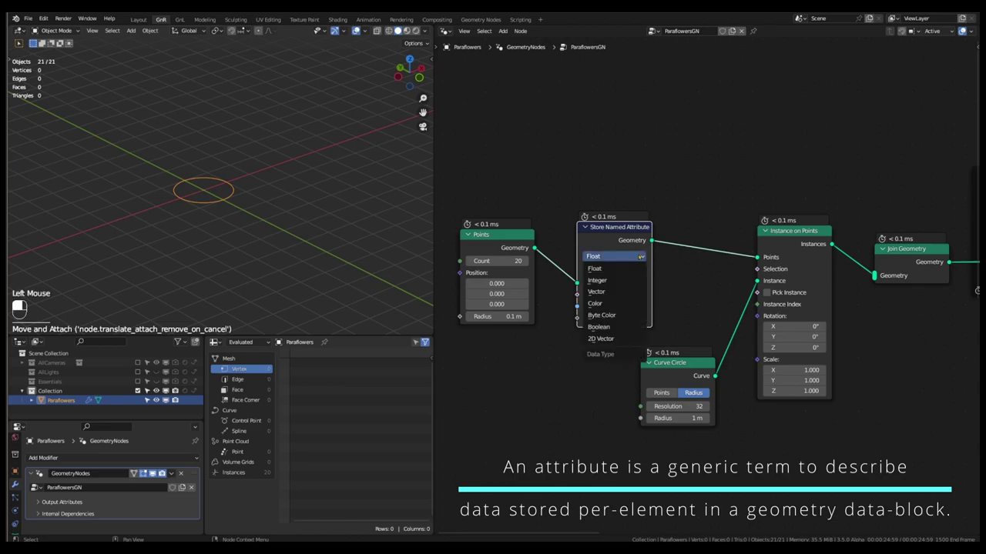
pyautogui.click(600, 354)
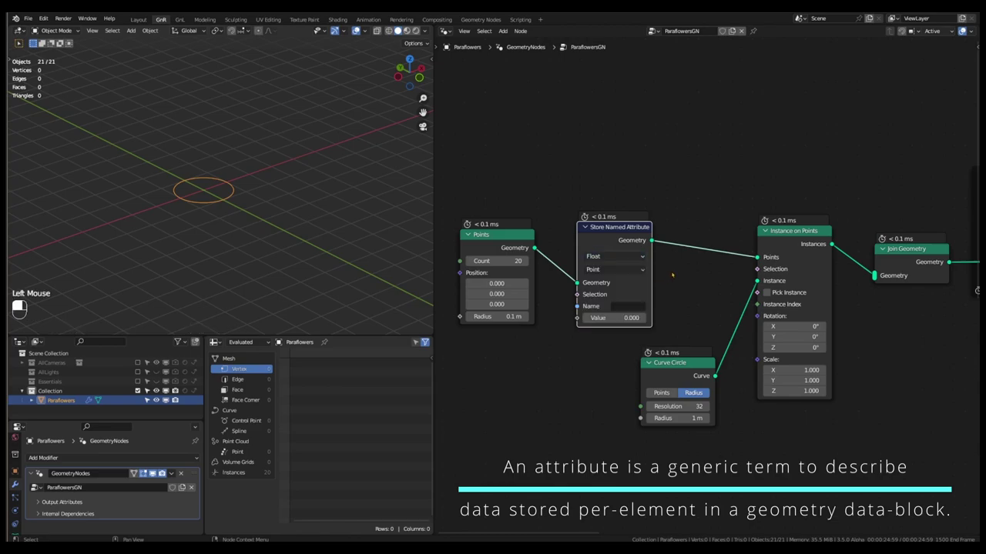
pyautogui.click(627, 270)
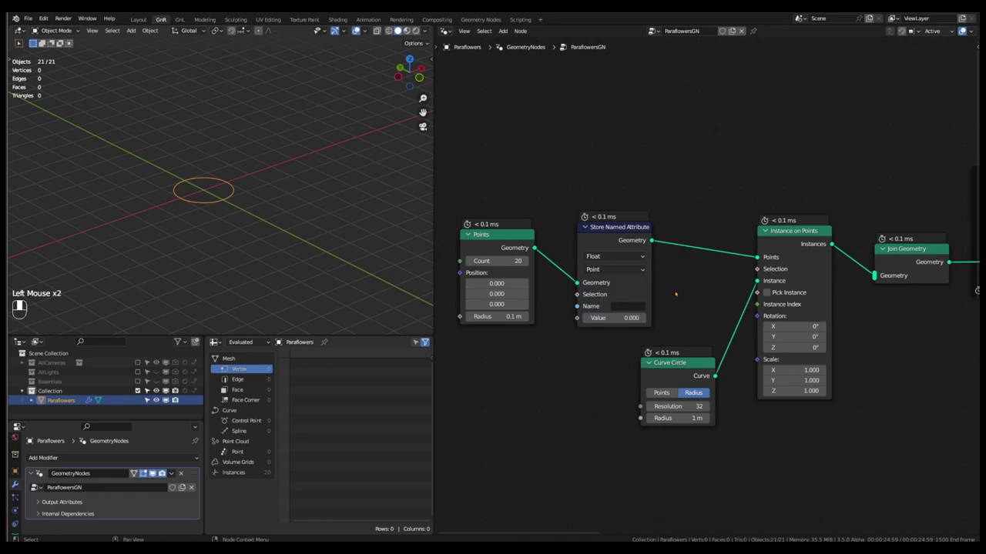
pyautogui.click(621, 258)
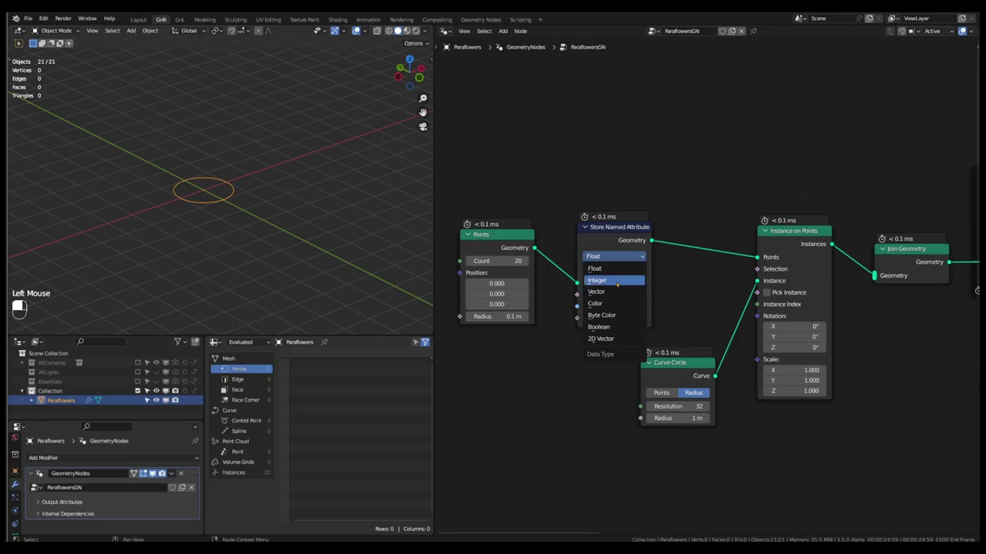
pyautogui.click(616, 282)
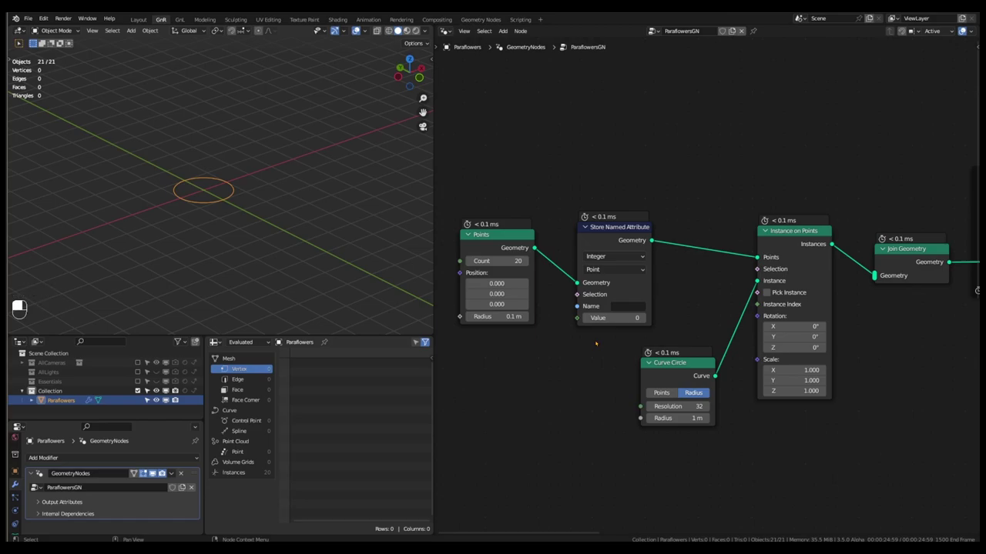
# Add an Index node below the Points node and link it to the Value input of Store Named Attribute
pyautogui.hotkey('shift', 'a')
pyautogui.moveTo(585, 375)
pyautogui.click(732, 382)
pyautogui.click(439, 337)
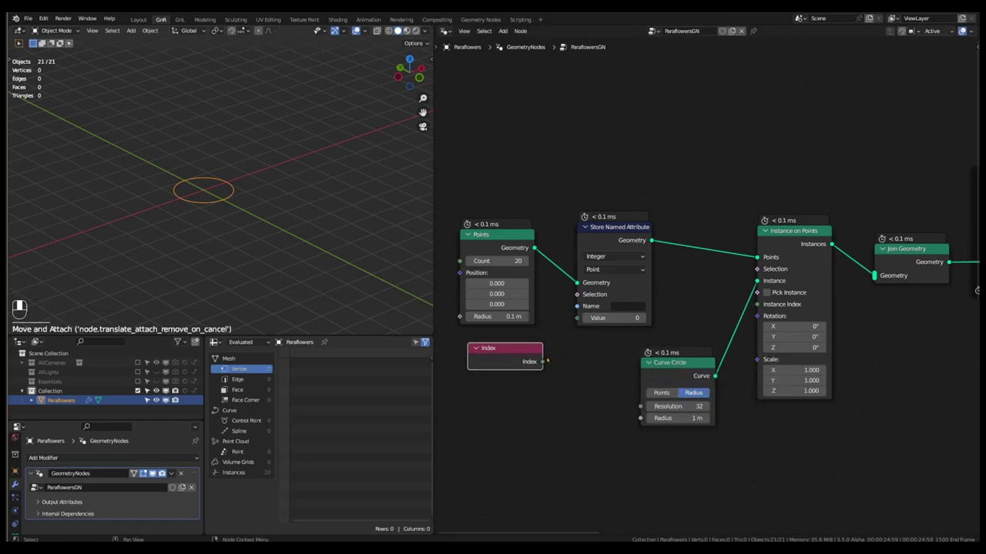
pyautogui.moveTo(542, 362); pyautogui.dragTo(577, 318)
# Name the stored attribute flowerindex
pyautogui.click(624, 310)
pyautogui.write('flo')
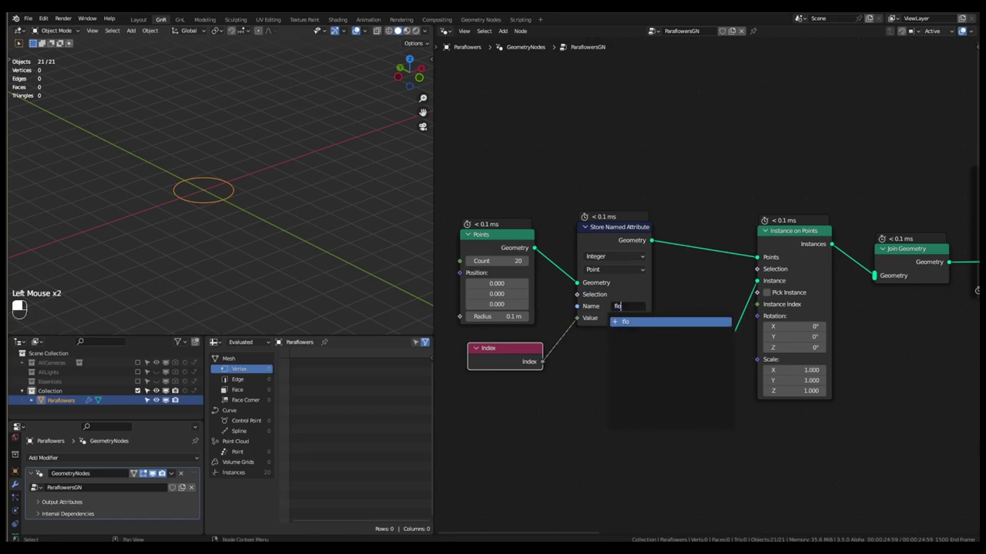
pyautogui.write('werindex')
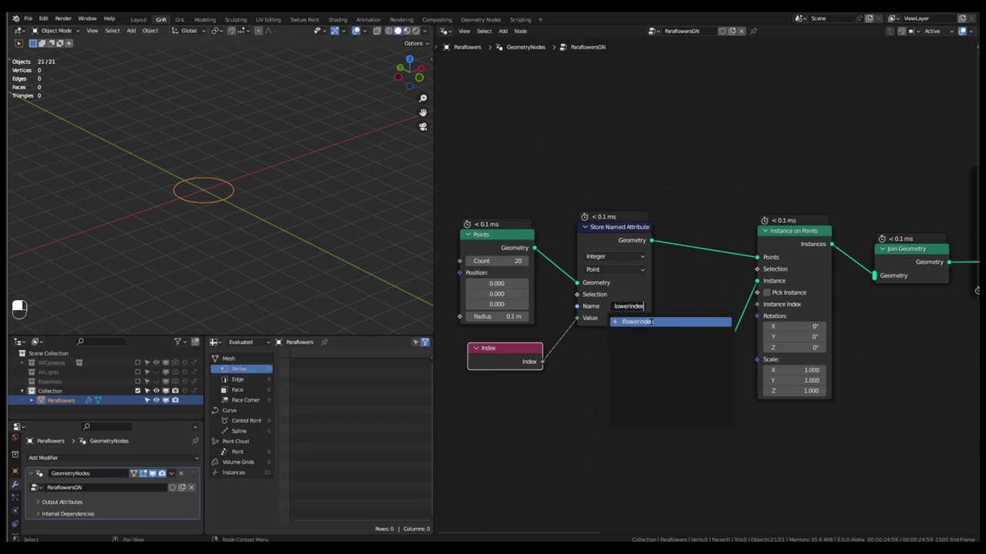
pyautogui.click(647, 321)
pyautogui.click(650, 297)
# Shift the Points and Store Named Attribute nodes away from Instance on Points and tuck the Index node beneath Store Named Attribute
pyautogui.scroll(-1, 668, 284)
pyautogui.scroll(-2, 667, 282)
pyautogui.moveTo(622, 222); pyautogui.dragTo(495, 362)
pyautogui.moveTo(631, 252); pyautogui.dragTo(551, 251)
pyautogui.click(512, 338)
pyautogui.moveTo(464, 330); pyautogui.dragTo(549, 325)
# Duplicate the Store Named Attribute node into the link before Instance on Points and make room between the two attribute nodes
pyautogui.click(556, 240)
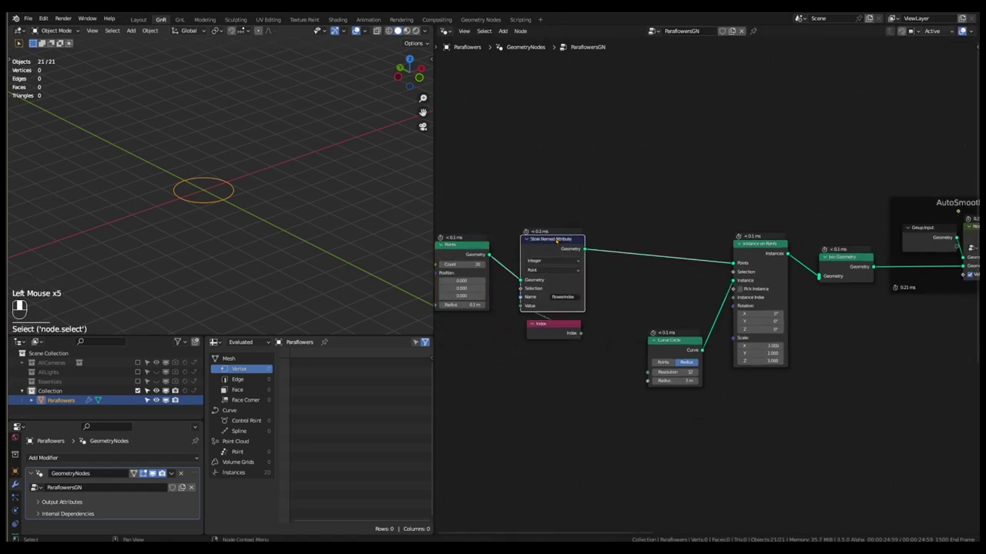
pyautogui.hotkey('shift', 'd')
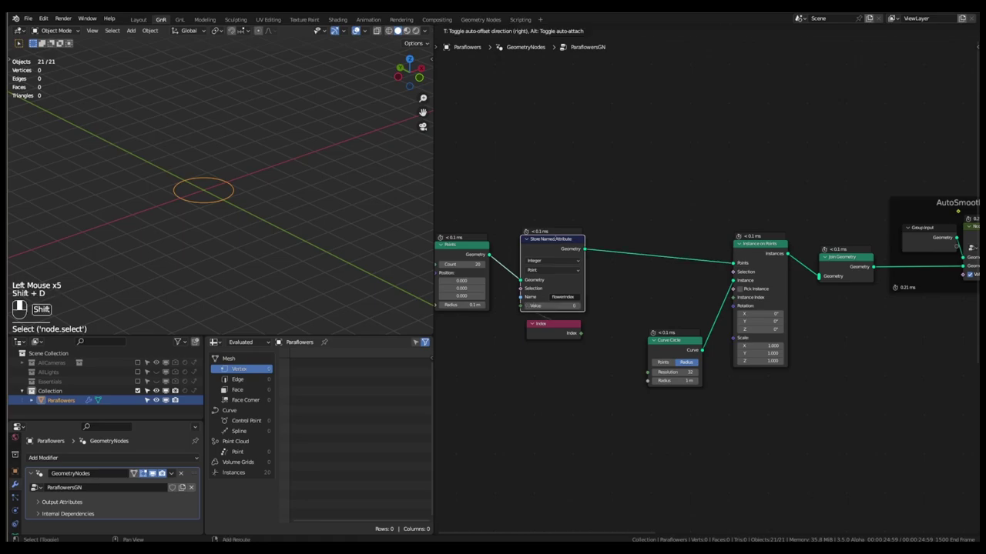
pyautogui.click(665, 239)
pyautogui.scroll(-2, 665, 239)
pyautogui.moveTo(665, 239); pyautogui.dragTo(668, 156, button='middle')
pyautogui.scroll(4, 647, 193)
pyautogui.moveTo(675, 135); pyautogui.dragTo(506, 332)
pyautogui.moveTo(640, 182); pyautogui.dragTo(560, 182)
pyautogui.click(622, 247)
# Add a Domain Size node and link the first Store Named Attribute's geometry to it
pyautogui.hotkey('shift', 'a')
pyautogui.moveTo(648, 269)
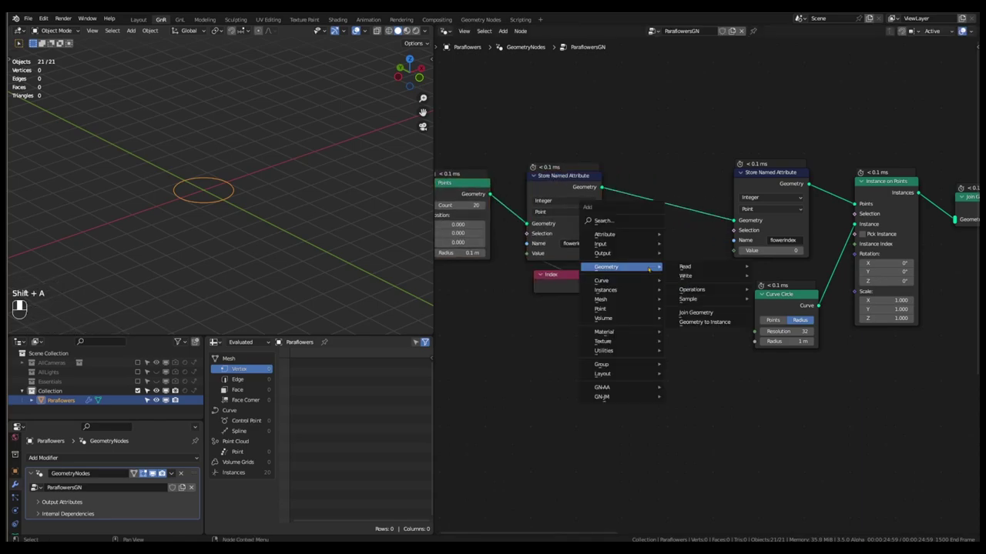
pyautogui.moveTo(616, 234)
pyautogui.click(697, 240)
pyautogui.click(634, 243)
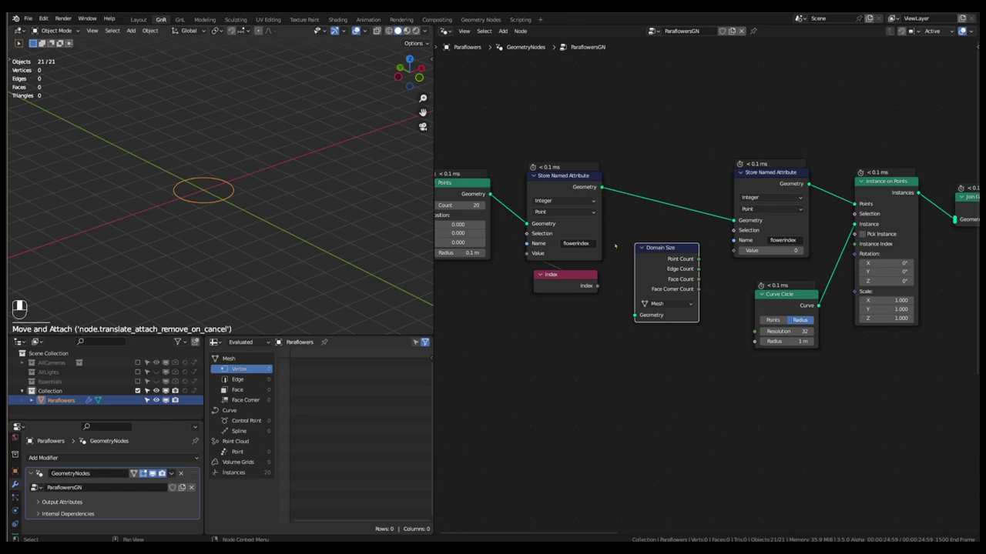
pyautogui.moveTo(603, 187); pyautogui.dragTo(637, 316)
# Set the Domain Size component to Point Cloud and link its Point Count to the second Store Named Attribute's Value
pyautogui.click(688, 304)
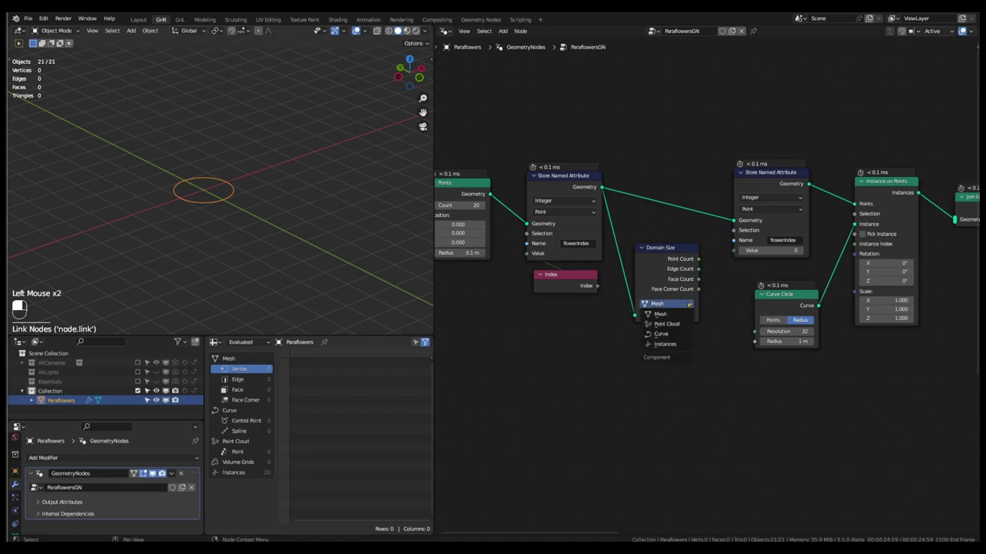
pyautogui.click(682, 324)
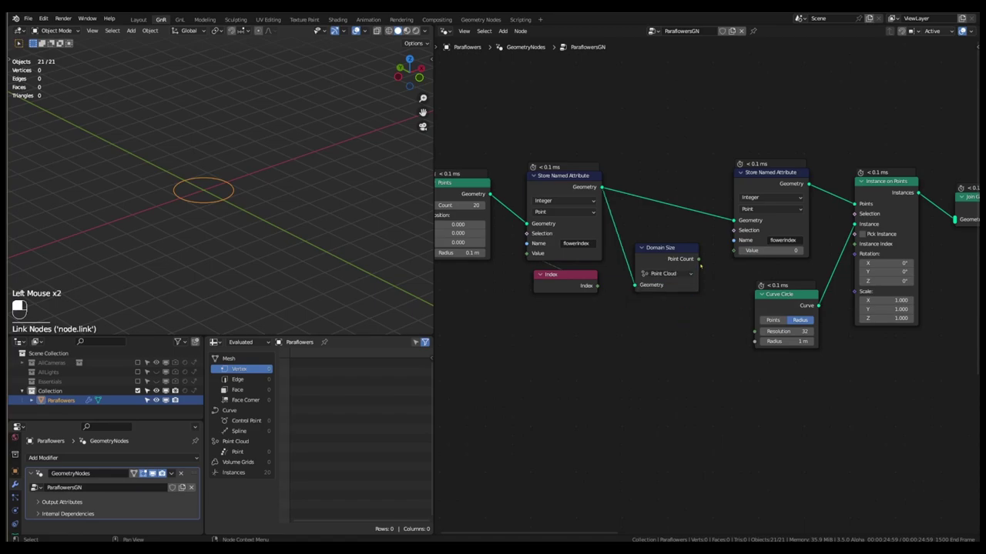
pyautogui.moveTo(699, 260); pyautogui.dragTo(733, 251)
# Name the second stored attribute flowercount
pyautogui.click(782, 240)
pyautogui.write('f')
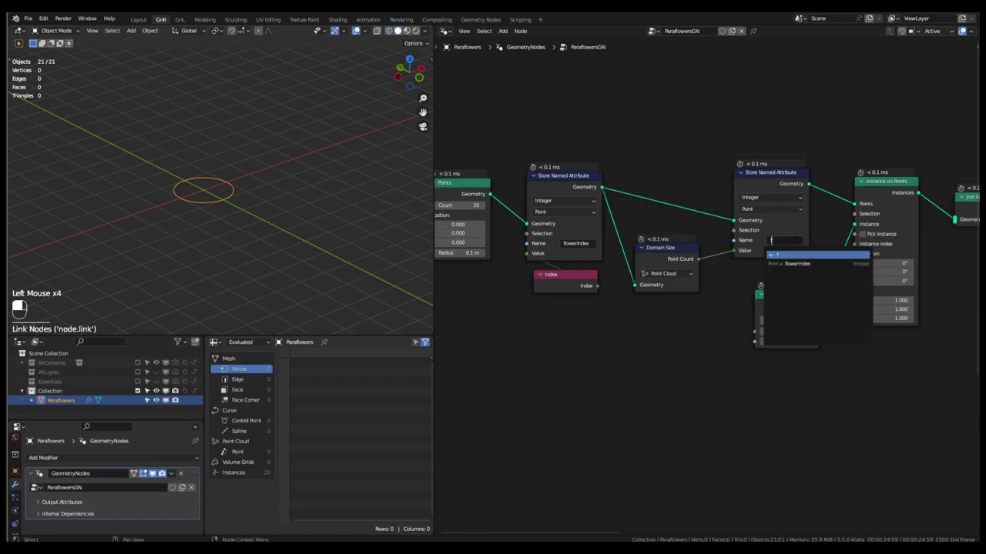
pyautogui.write('lowercount')
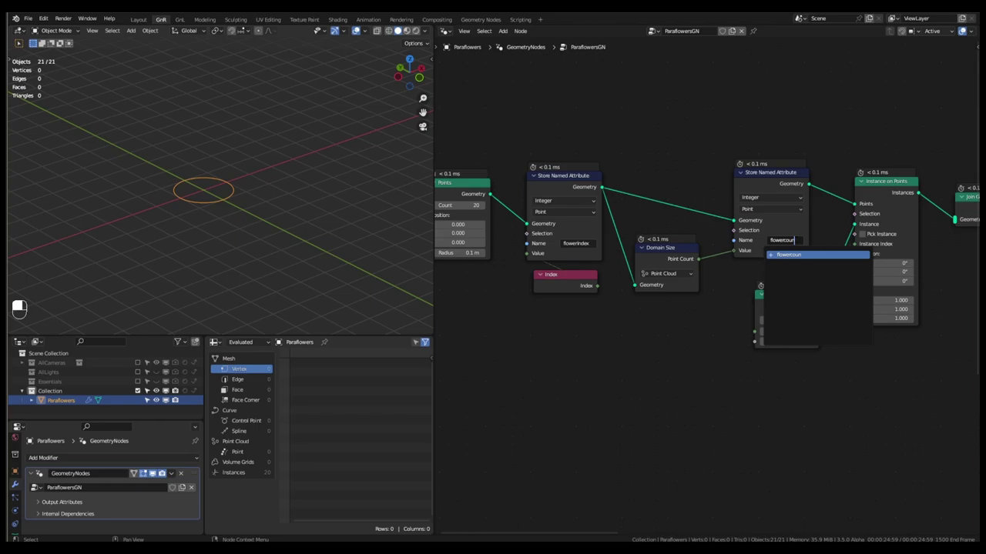
pyautogui.click(828, 255)
# Arrange the Points, Index, both Store Named Attribute and Domain Size nodes into a compact group, with Domain Size under the second attribute node
pyautogui.moveTo(770, 173); pyautogui.dragTo(754, 170)
pyautogui.moveTo(465, 183); pyautogui.dragTo(478, 177)
pyautogui.scroll(-3, 785, 312)
pyautogui.moveTo(737, 188); pyautogui.dragTo(572, 281)
pyautogui.moveTo(560, 240); pyautogui.dragTo(473, 243)
pyautogui.moveTo(473, 244); pyautogui.dragTo(483, 245)
pyautogui.click(621, 271)
pyautogui.moveTo(620, 271); pyautogui.dragTo(684, 286)
pyautogui.moveTo(731, 323); pyautogui.dragTo(624, 219)
pyautogui.moveTo(639, 202); pyautogui.dragTo(695, 200, button='middle')
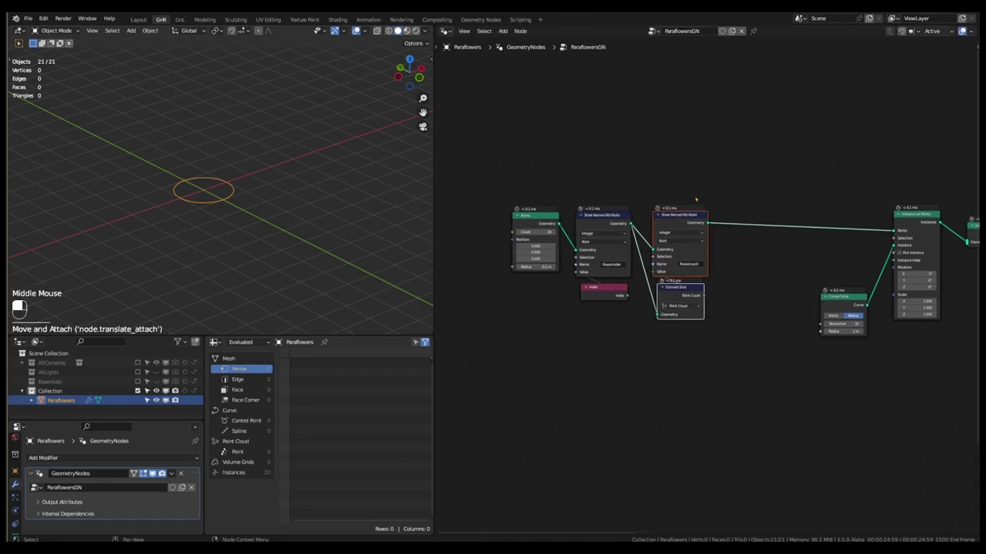
# Frame the Points, Store Named Attribute, Index and Domain Size nodes together and label the frame Points Generation
pyautogui.moveTo(702, 188); pyautogui.dragTo(531, 336)
pyautogui.hotkey('shift', 'p')
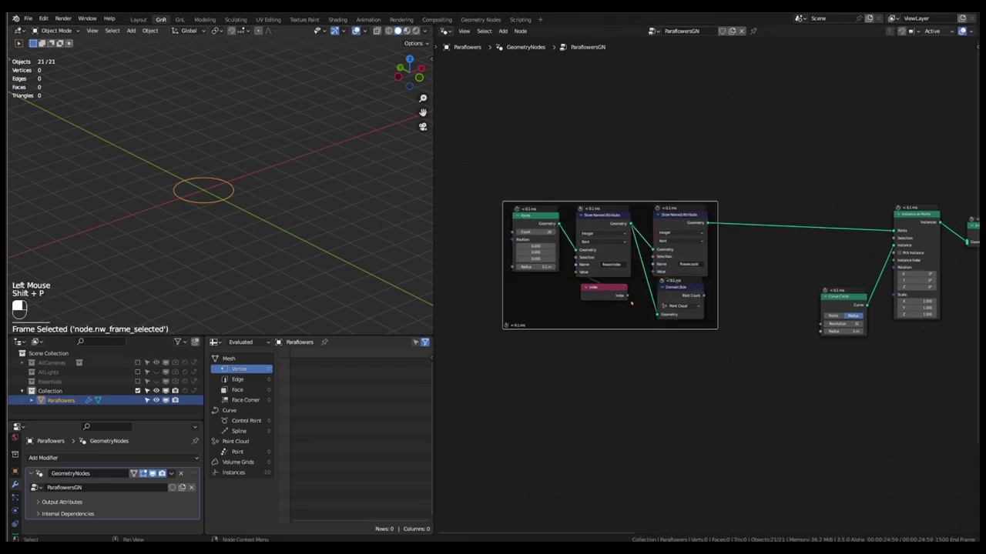
pyautogui.doubleClick(613, 326)
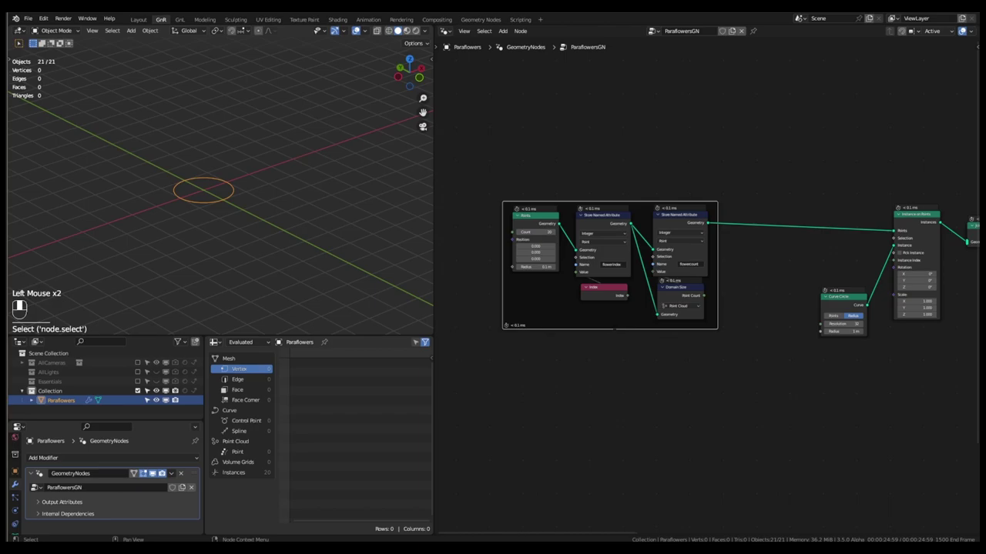
pyautogui.press('F2')
pyautogui.write('Point')
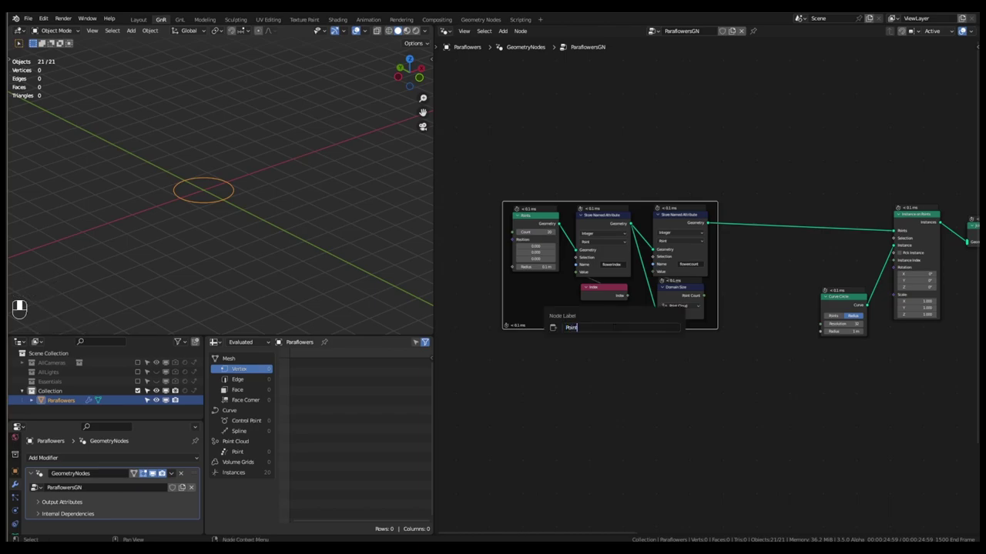
pyautogui.write('s Generation')
pyautogui.press('Return')
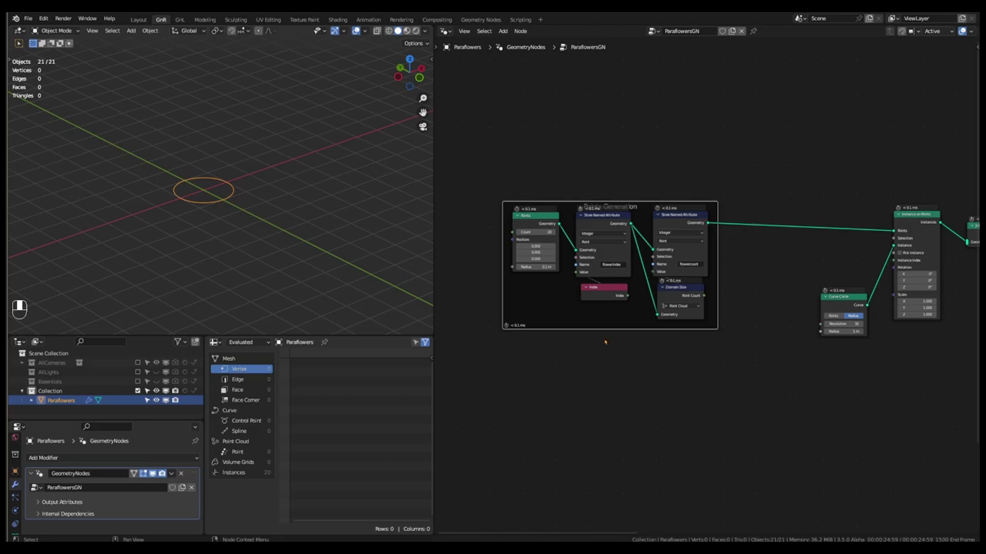
# Turn off Shrink for the Points Generation frame and extend its upper edge so the label clears the nodes
pyautogui.scroll(3, 615, 343)
pyautogui.press('n')
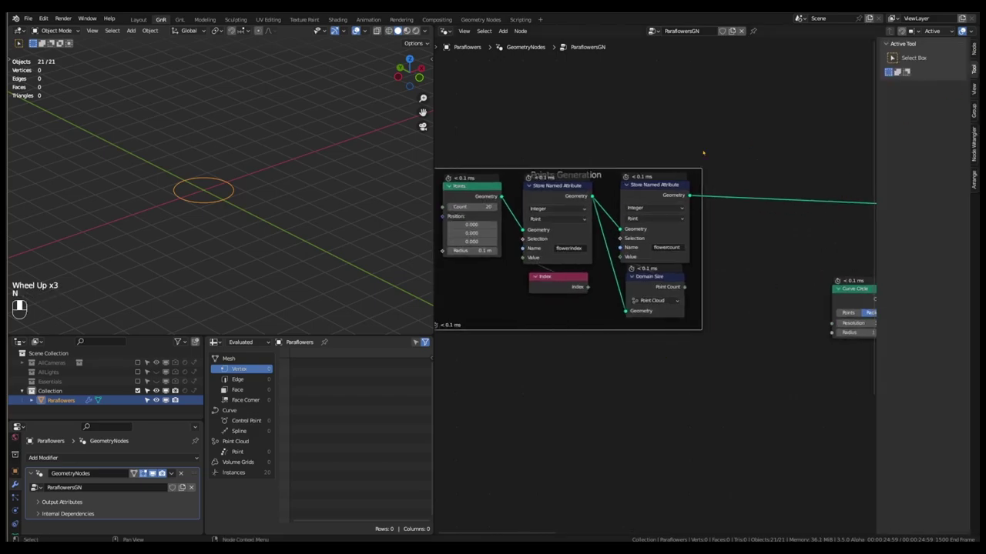
pyautogui.click(974, 89)
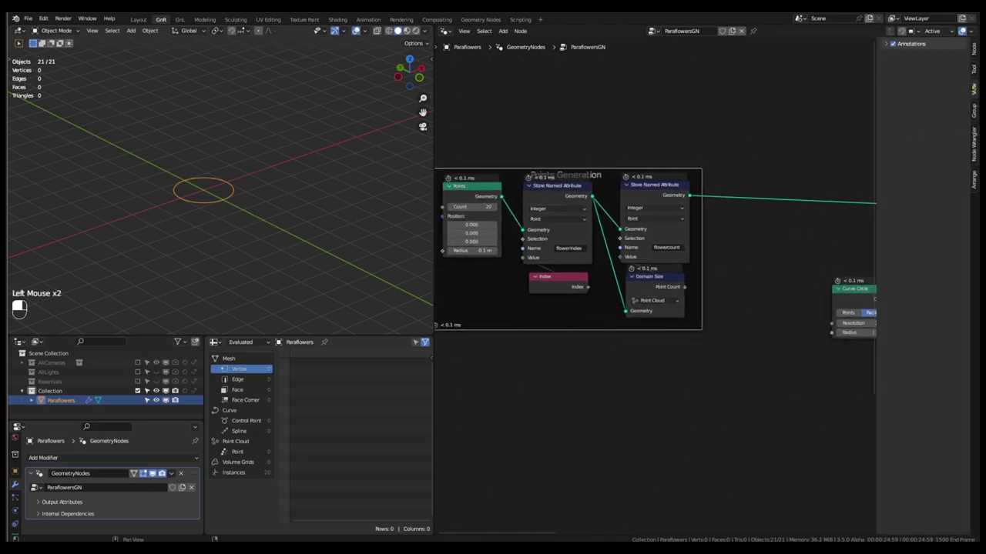
pyautogui.click(974, 48)
pyautogui.click(892, 114)
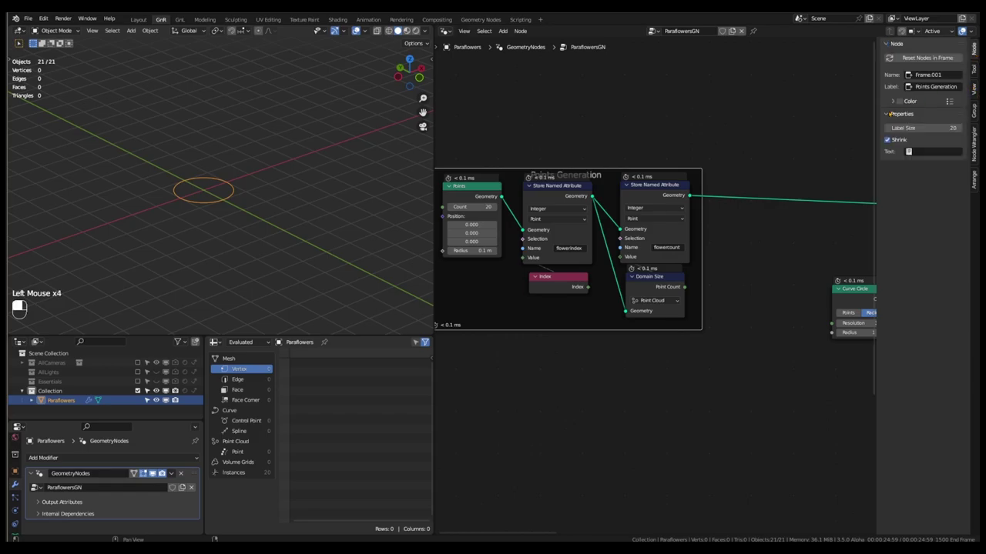
pyautogui.click(893, 140)
pyautogui.moveTo(608, 168); pyautogui.dragTo(613, 143)
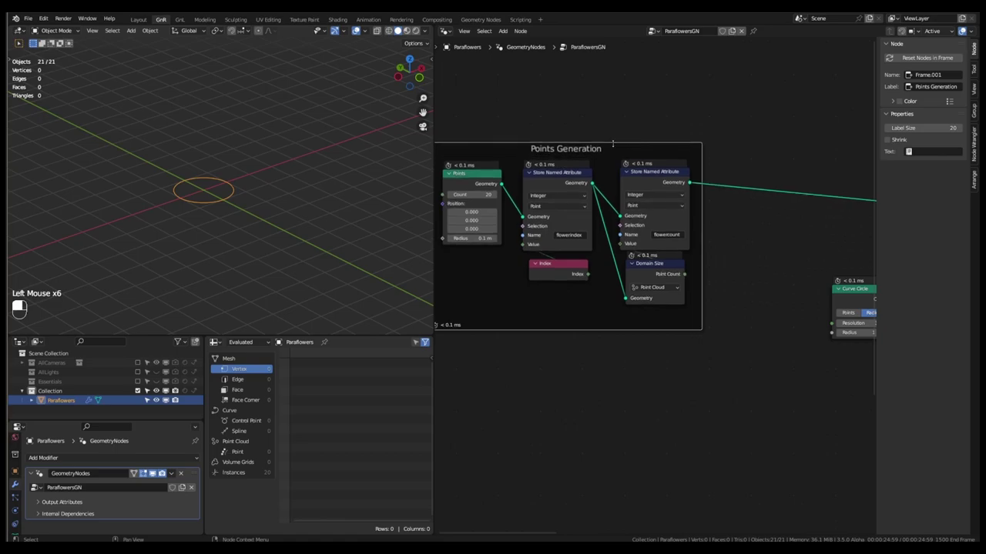
pyautogui.press('n')
# Nudge the Points Generation frame slightly upward
pyautogui.scroll(-3, 739, 246)
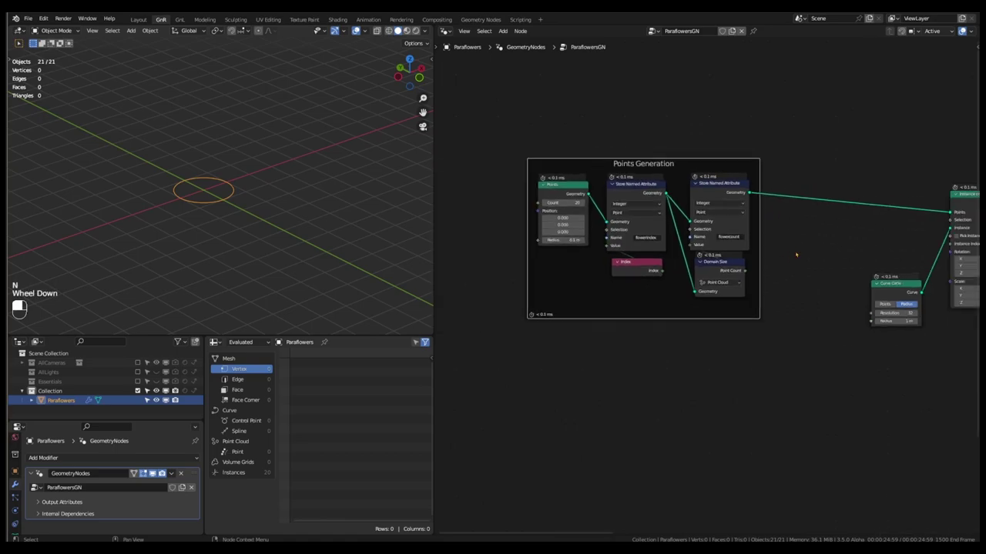
pyautogui.middleClick(840, 266)
pyautogui.moveTo(840, 265); pyautogui.dragTo(755, 261, button='middle')
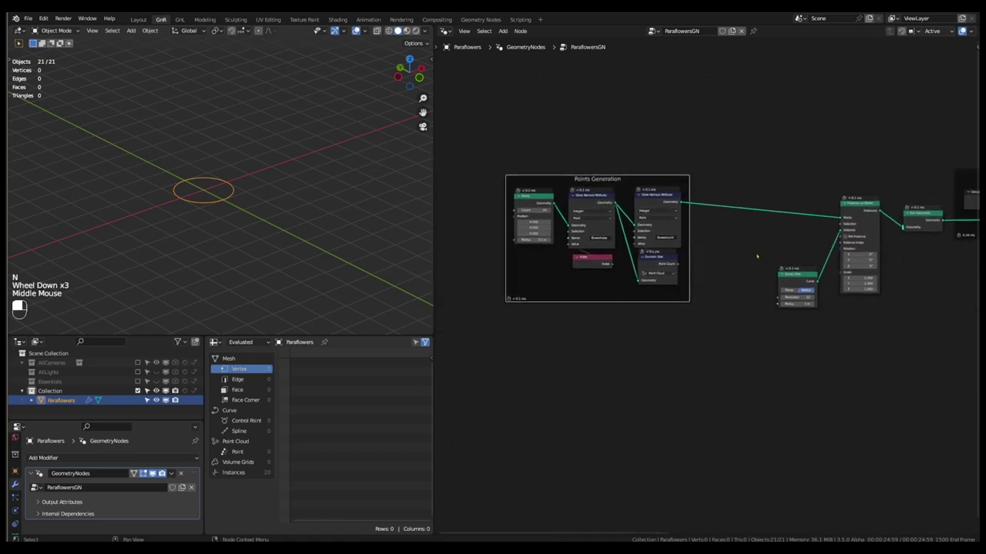
pyautogui.click(667, 177)
pyautogui.moveTo(666, 177); pyautogui.dragTo(667, 175)
pyautogui.click(667, 174)
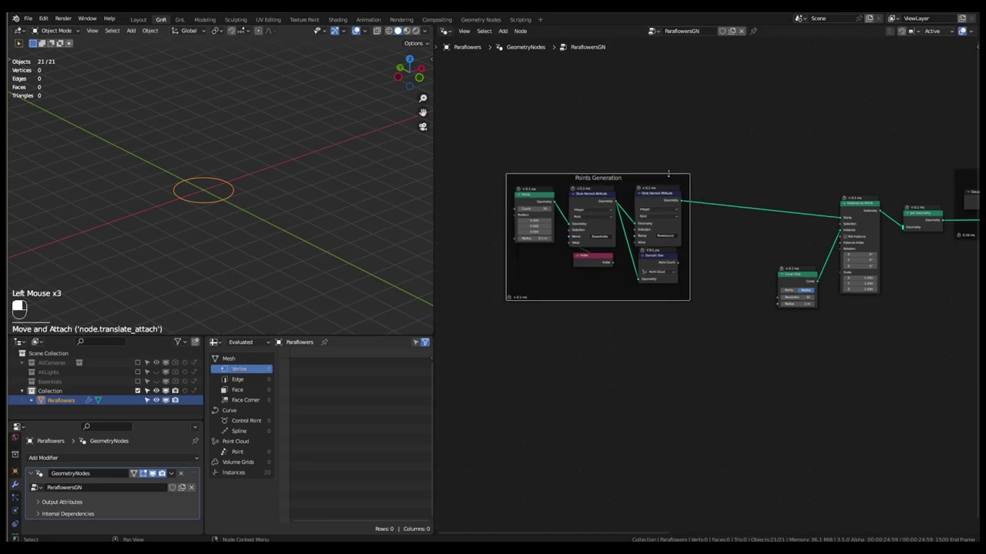
pyautogui.scroll(-3, 628, 285)
pyautogui.moveTo(642, 291); pyautogui.dragTo(604, 291, button='middle')
pyautogui.scroll(1, 617, 291)
pyautogui.scroll(-1, 618, 291)
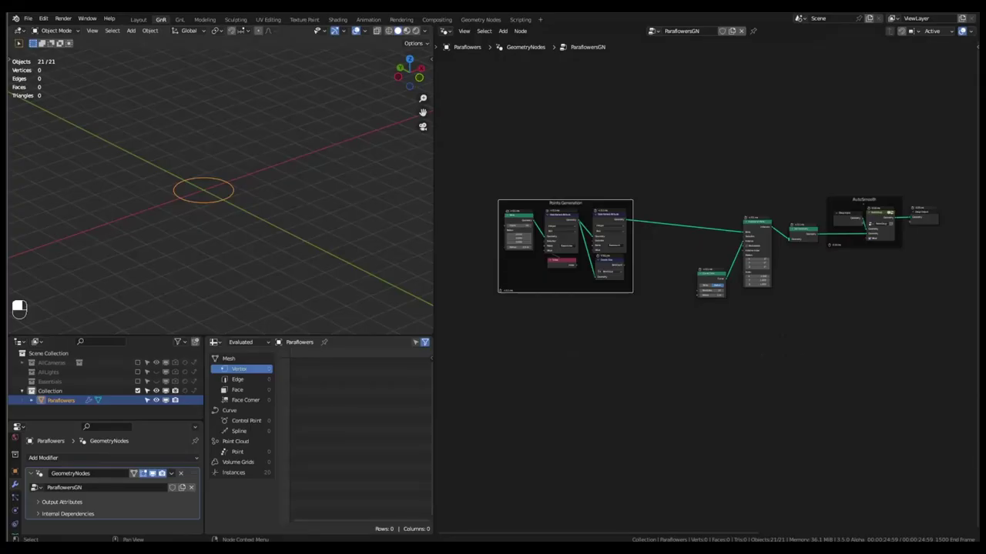
# Move Curve Circle and Instance on Points nearer the Points Generation frame, and shift Join Geometry, AutoSmooth and the output farther away
pyautogui.moveTo(790, 281); pyautogui.dragTo(744, 228, button='middle')
pyautogui.scroll(1, 744, 227)
pyautogui.moveTo(735, 203); pyautogui.dragTo(661, 314)
pyautogui.moveTo(719, 218); pyautogui.dragTo(679, 208)
pyautogui.moveTo(920, 170); pyautogui.dragTo(742, 269)
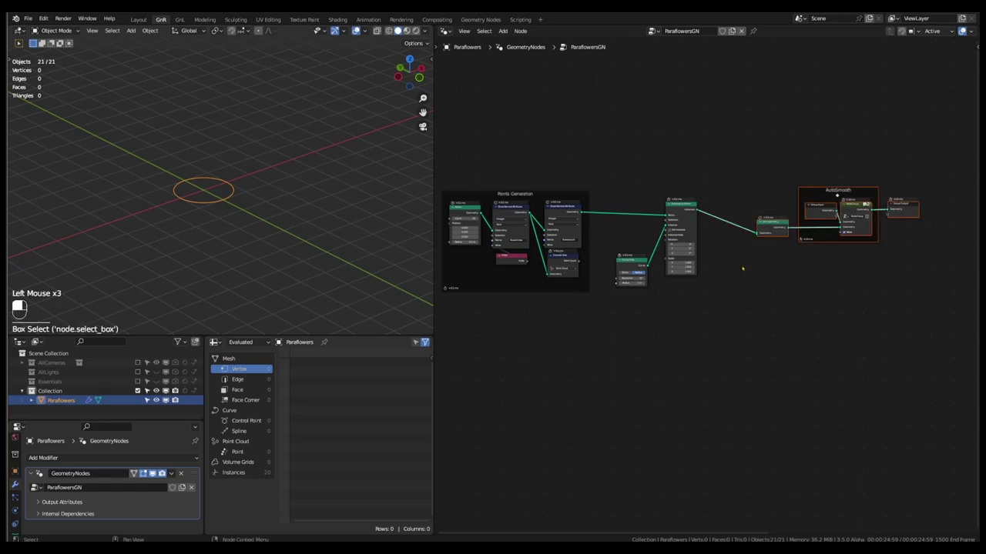
pyautogui.press('g')
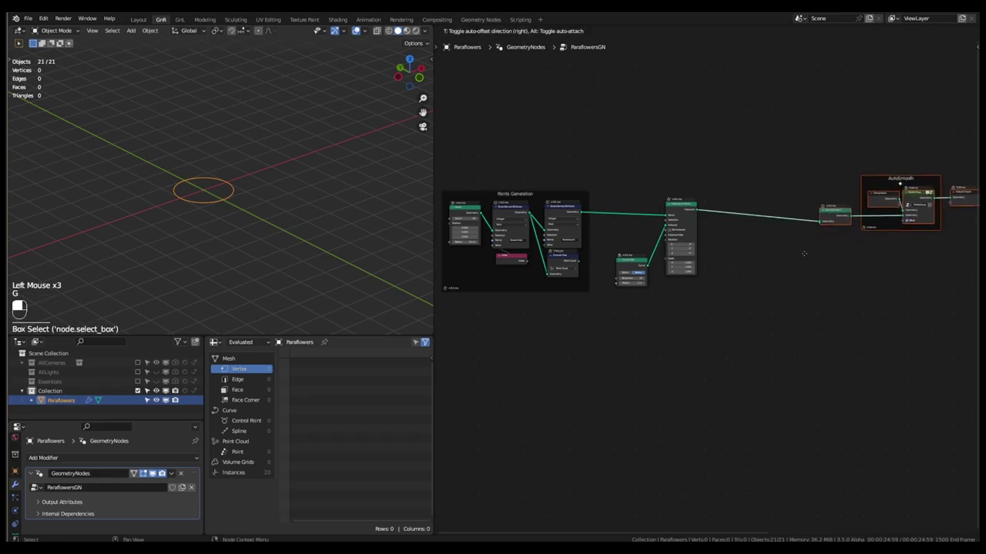
pyautogui.click(768, 245)
# Insert a Set Position node between Instance on Points and Join Geometry
pyautogui.moveTo(768, 245); pyautogui.dragTo(697, 270, button='middle')
pyautogui.scroll(5, 697, 269)
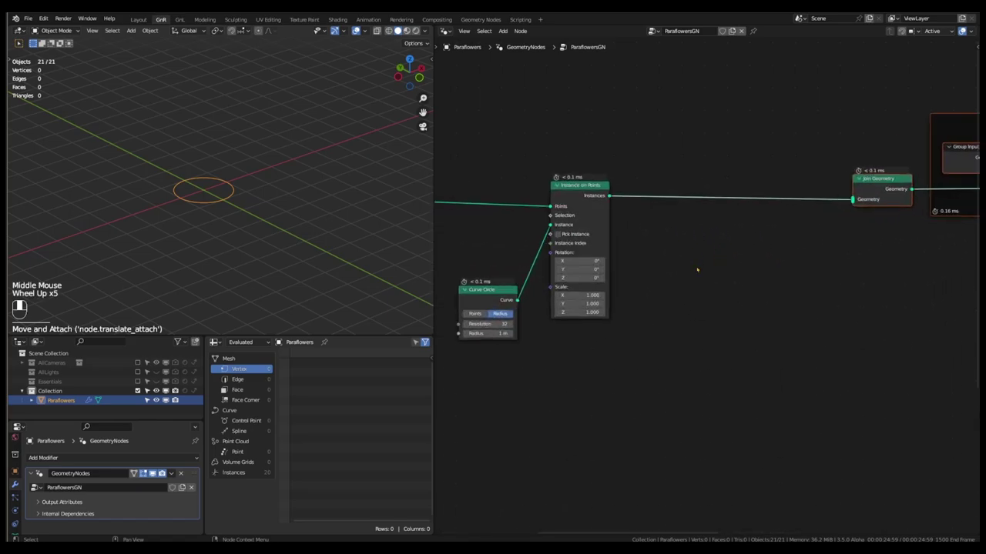
pyautogui.hotkey('shift', 'a')
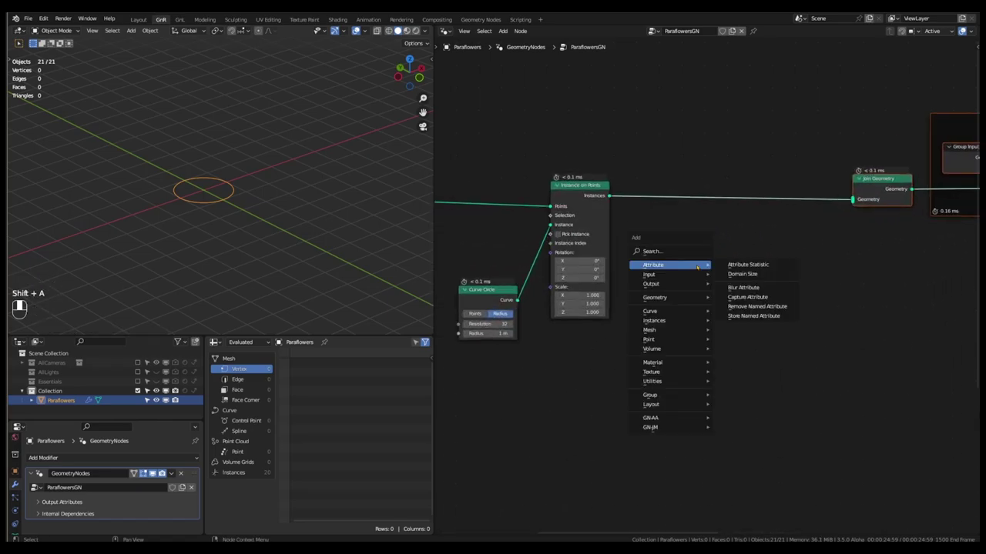
pyautogui.moveTo(681, 297)
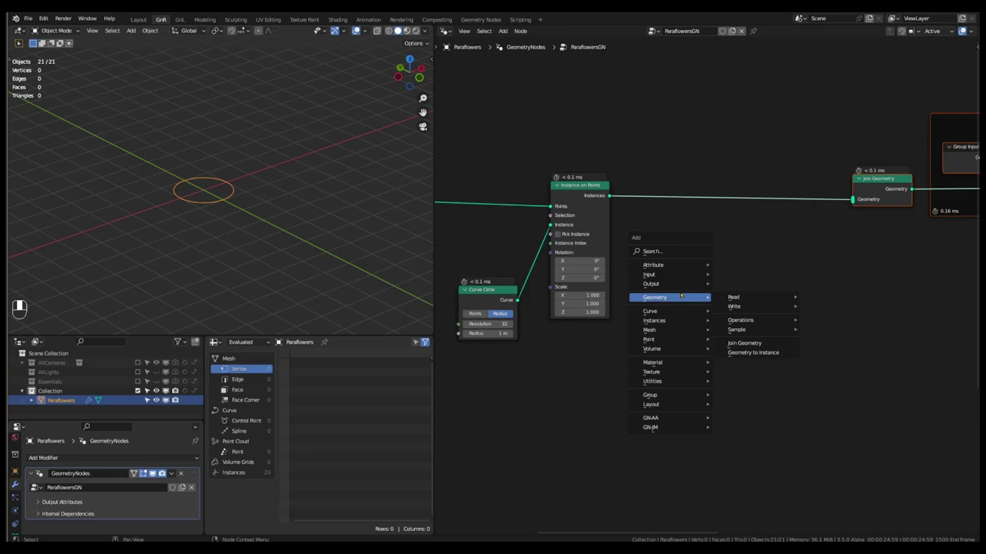
pyautogui.moveTo(734, 306)
pyautogui.click(828, 316)
pyautogui.click(743, 244)
pyautogui.moveTo(743, 244); pyautogui.dragTo(676, 294, button='middle')
pyautogui.scroll(2, 656, 293)
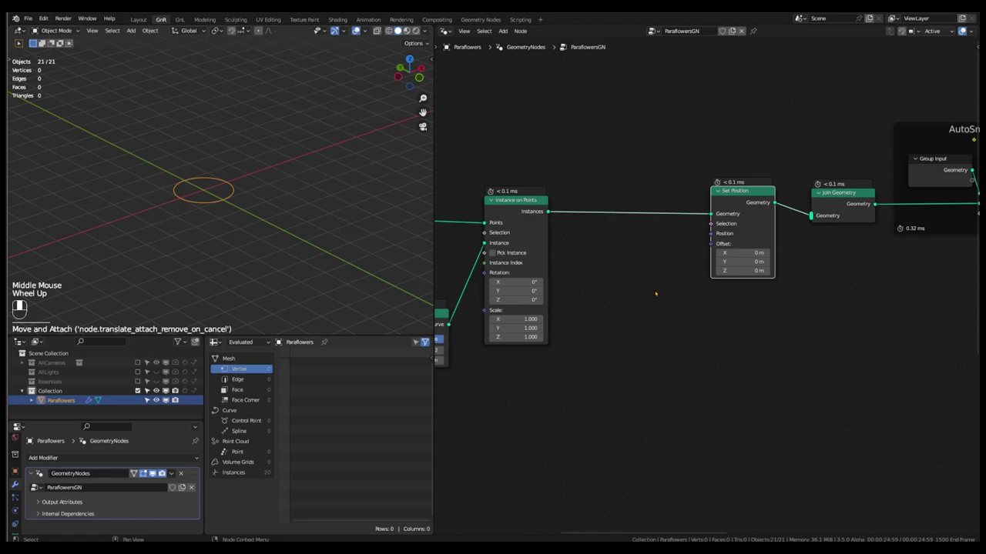
pyautogui.moveTo(654, 293); pyautogui.dragTo(665, 299, button='middle')
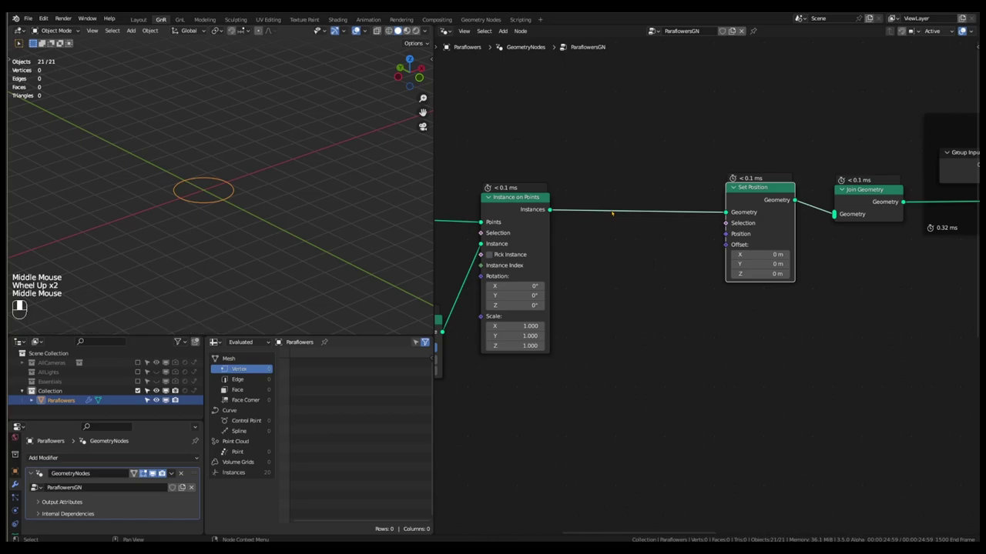
# Add a Random Value node above the link between Instance on Points and Set Position, with the Vector data type
pyautogui.press('q')
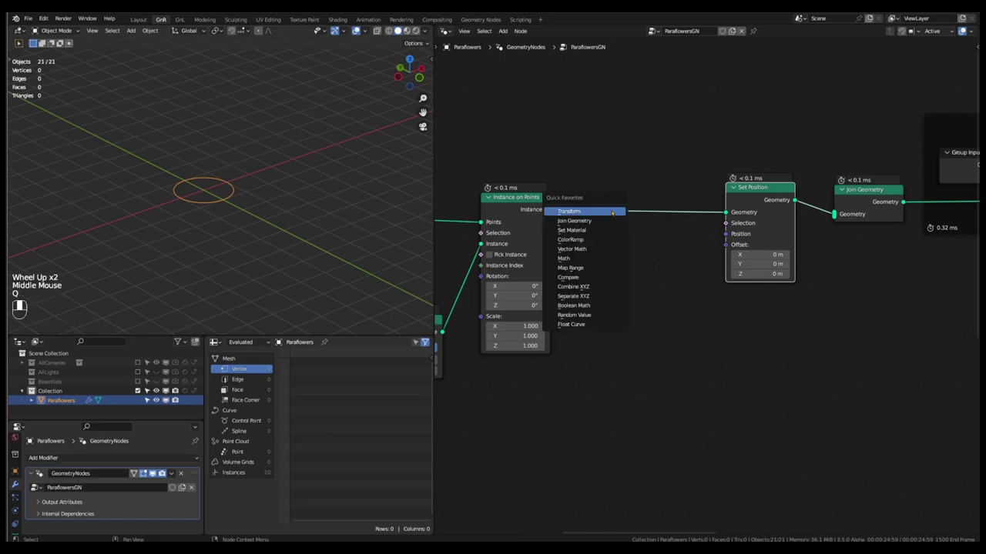
pyautogui.click(592, 315)
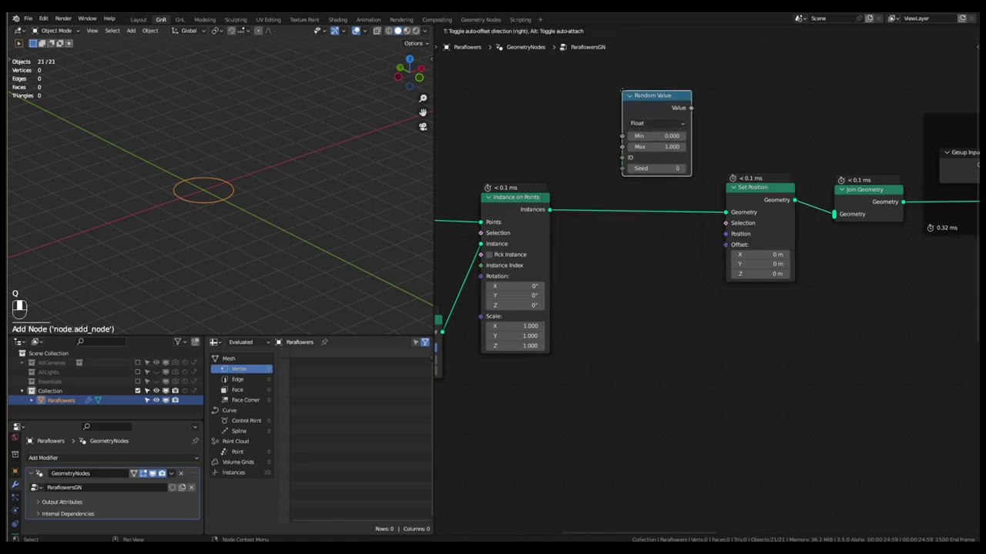
pyautogui.click(623, 96)
pyautogui.scroll(3, 664, 126)
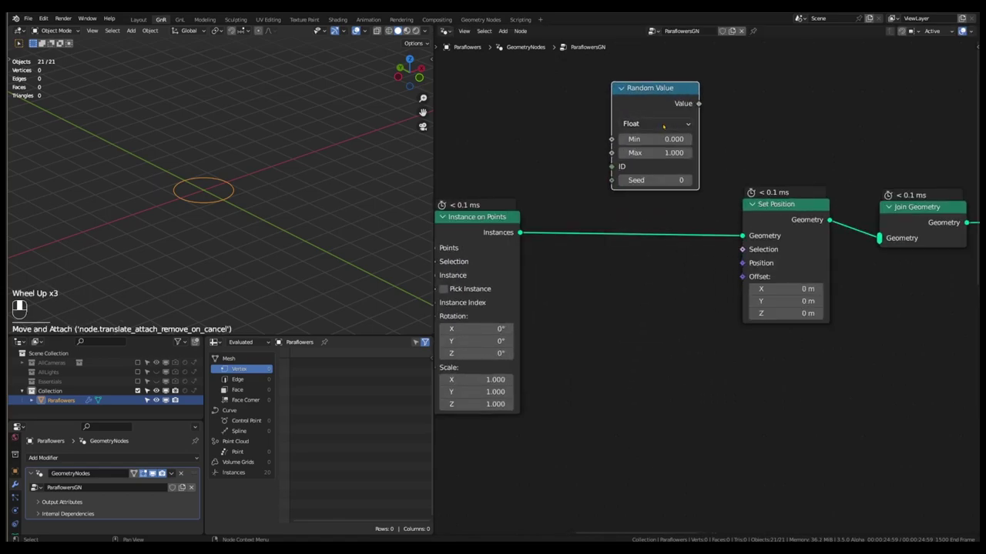
pyautogui.click(663, 126)
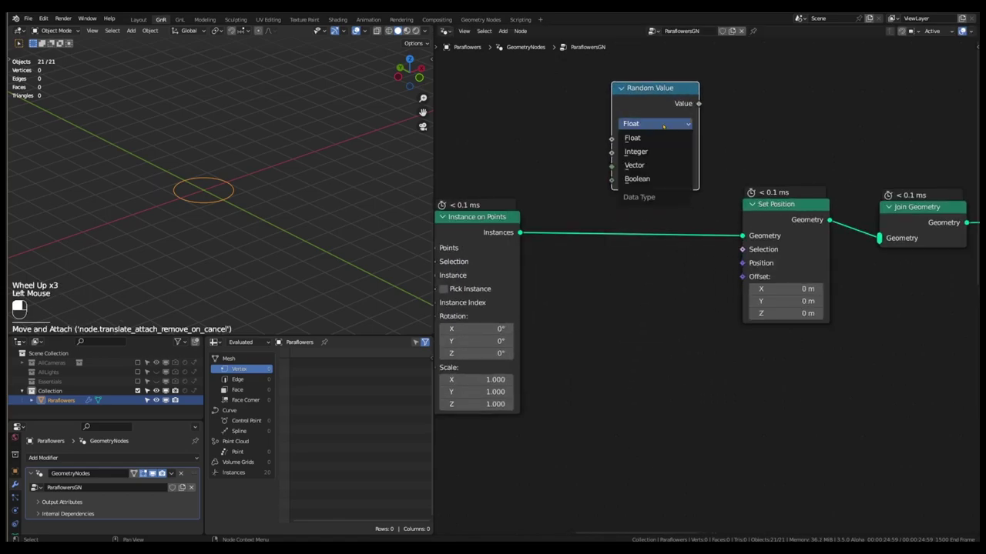
pyautogui.click(639, 163)
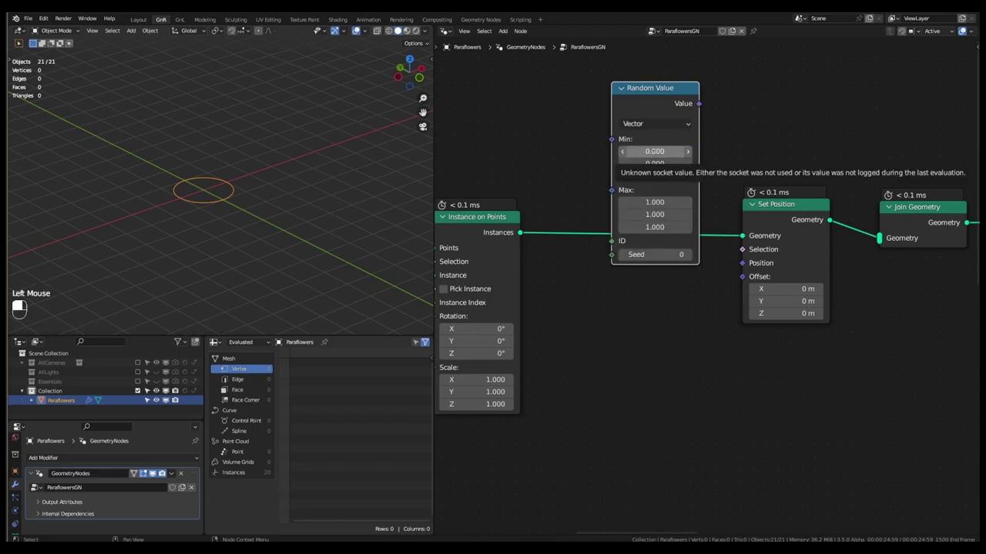
# Set the Random Value minimum X and Y to -20 and the maximum to 20, 20, 0
pyautogui.moveTo(654, 151); pyautogui.dragTo(654, 163)
pyautogui.write('-20')
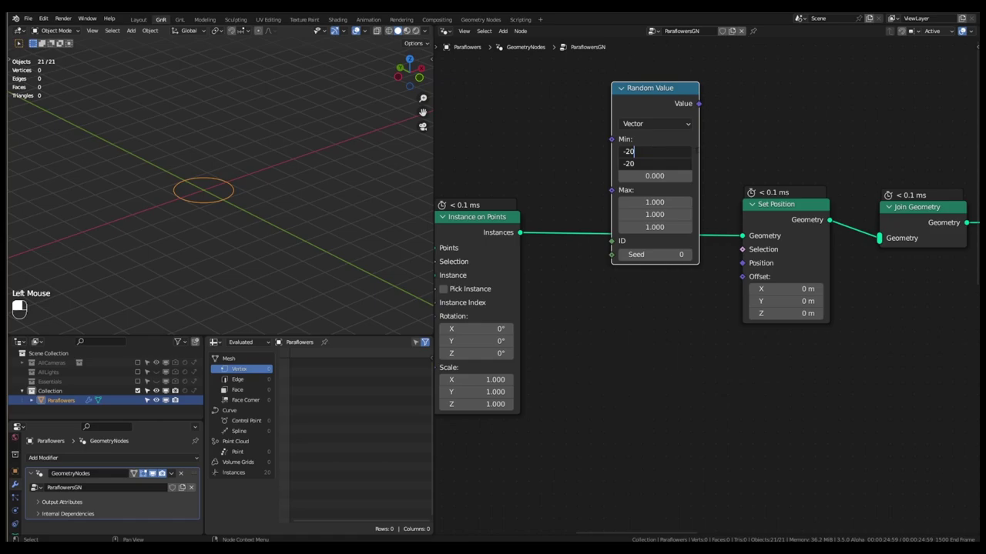
pyautogui.press('Return')
pyautogui.moveTo(654, 201); pyautogui.dragTo(654, 214)
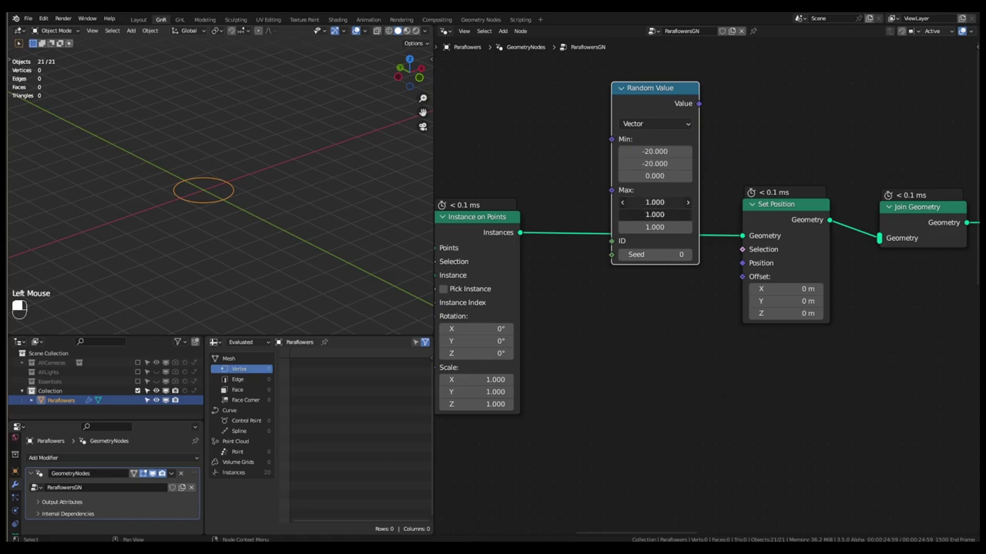
pyautogui.write('20')
pyautogui.press('Return')
pyautogui.click(659, 226)
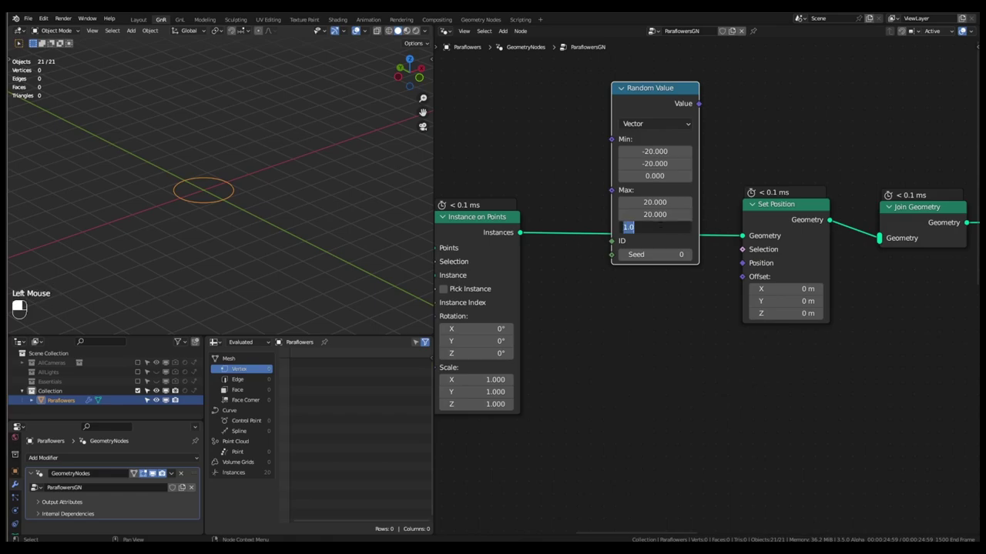
pyautogui.write('0')
pyautogui.click(718, 177)
# Connect the Random Value output to Set Position's Offset and move the Random Value node up clear of the geometry link
pyautogui.moveTo(699, 103); pyautogui.dragTo(743, 276)
pyautogui.scroll(-3, 259, 210)
pyautogui.scroll(-2, 259, 210)
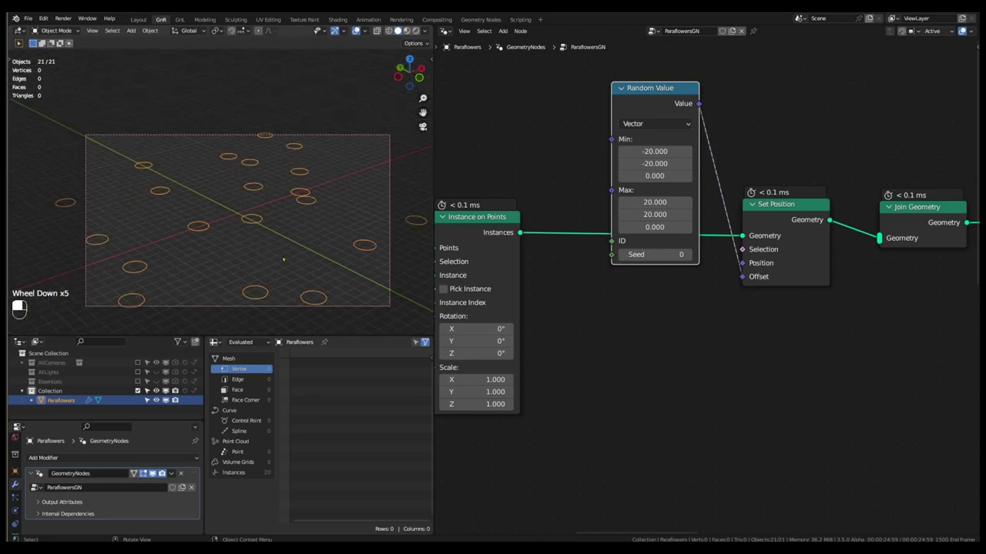
pyautogui.scroll(1, 259, 200)
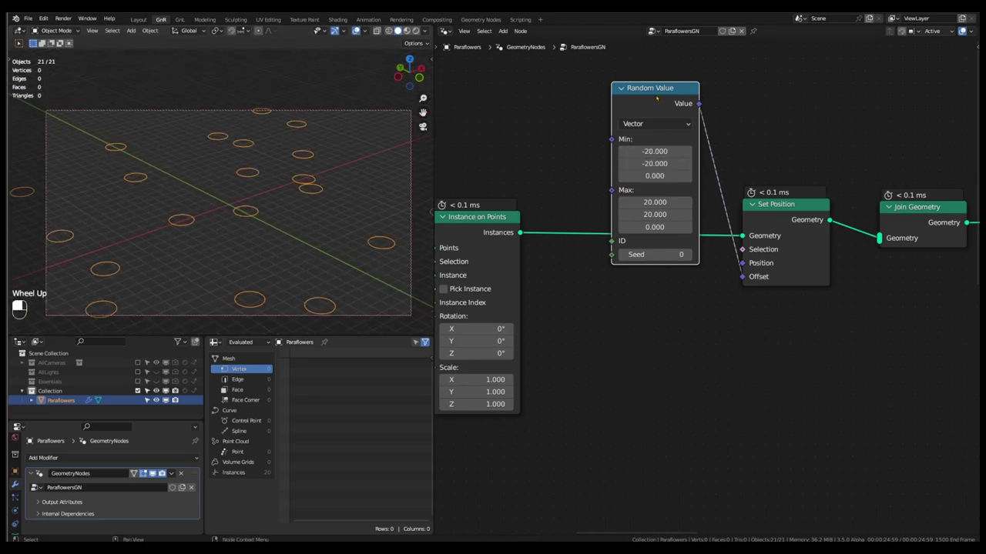
pyautogui.scroll(-1, 653, 151)
pyautogui.moveTo(651, 142); pyautogui.dragTo(656, 139)
pyautogui.moveTo(657, 97); pyautogui.dragTo(671, 58)
# Try other seeds on the Random Value node, going up to 3, and return the seed to 0
pyautogui.moveTo(636, 246); pyautogui.dragTo(677, 248, button='middle')
pyautogui.scroll(-2, 658, 253)
pyautogui.scroll(-1, 667, 255)
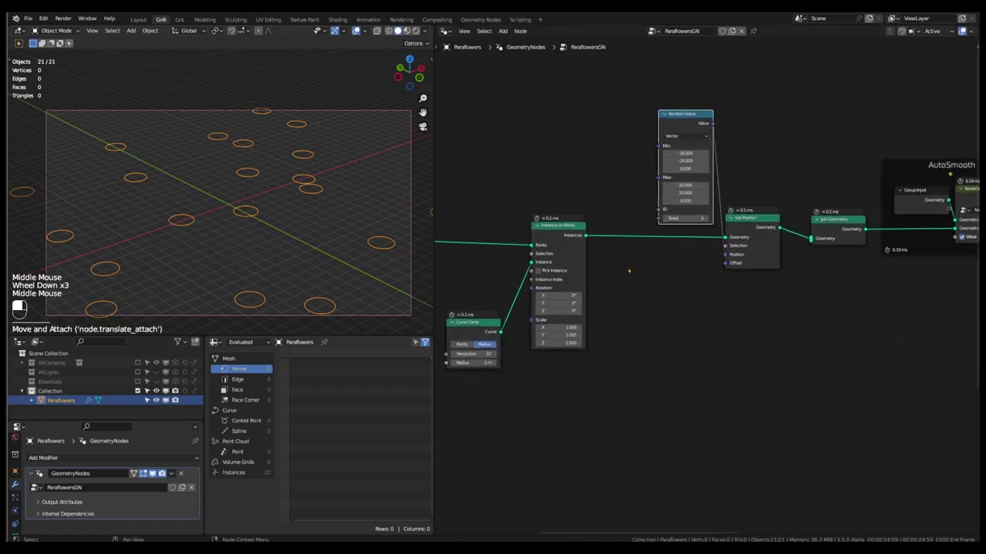
pyautogui.scroll(4, 709, 221)
pyautogui.click(704, 220)
pyautogui.click(704, 220)
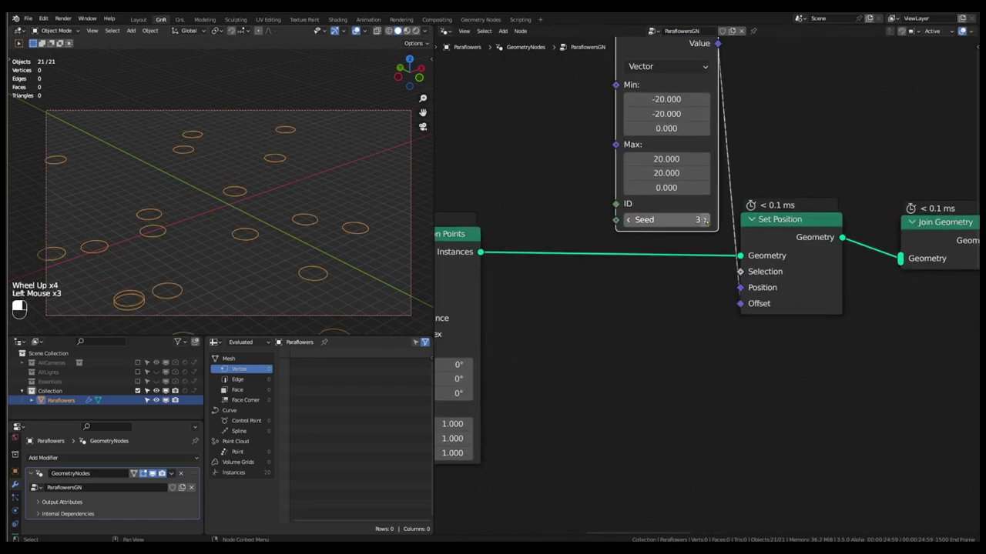
pyautogui.click(704, 219)
pyautogui.click(704, 220)
pyautogui.click(703, 219)
pyautogui.scroll(-3, 647, 275)
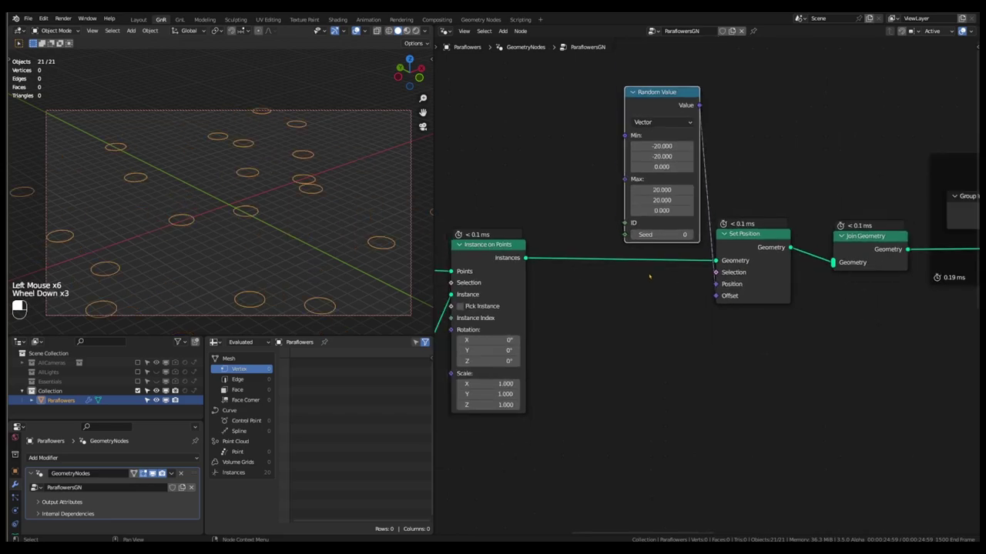
# Insert a Realize Instances node between Instance on Points and Set Position, placed just below the Random Value node
pyautogui.moveTo(647, 275); pyautogui.dragTo(663, 274, button='middle')
pyautogui.scroll(-2, 682, 318)
pyautogui.scroll(2, 682, 318)
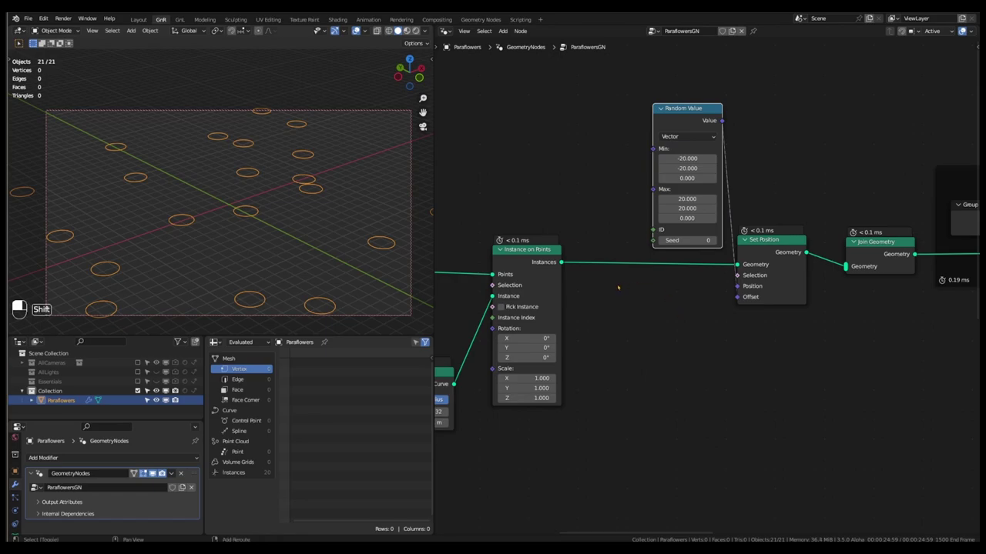
pyautogui.hotkey('shift', 'a')
pyautogui.moveTo(606, 309)
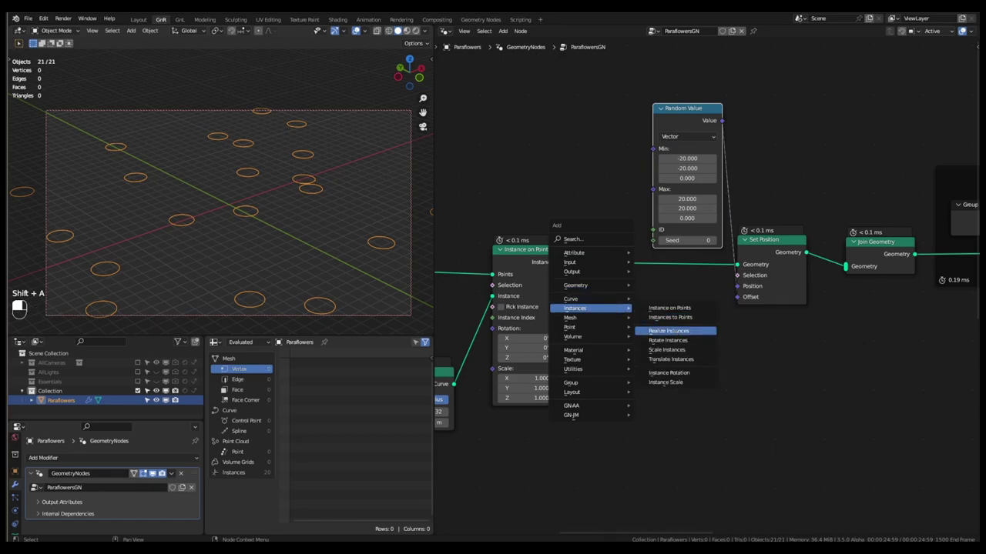
pyautogui.click(676, 332)
pyautogui.click(571, 248)
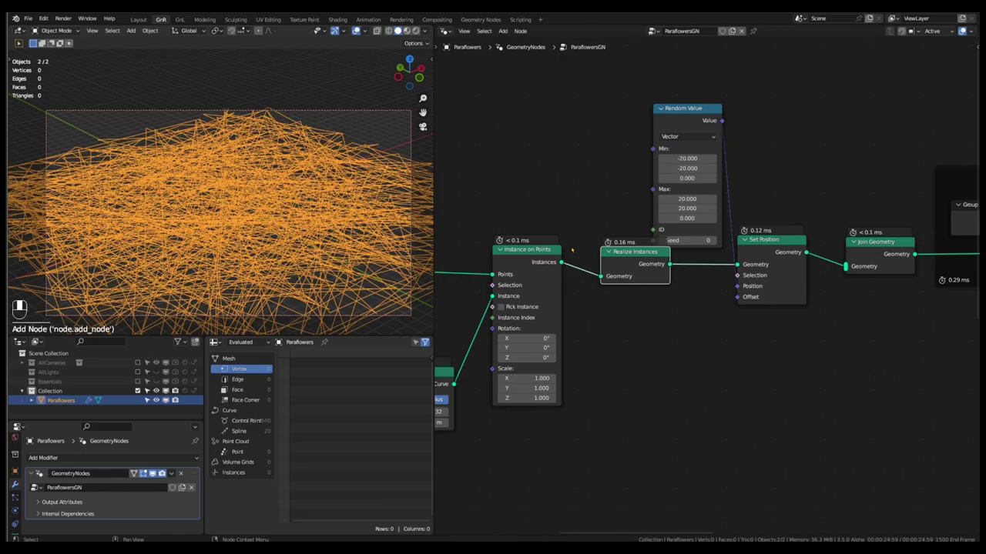
pyautogui.click(636, 257)
pyautogui.moveTo(636, 257); pyautogui.dragTo(629, 272)
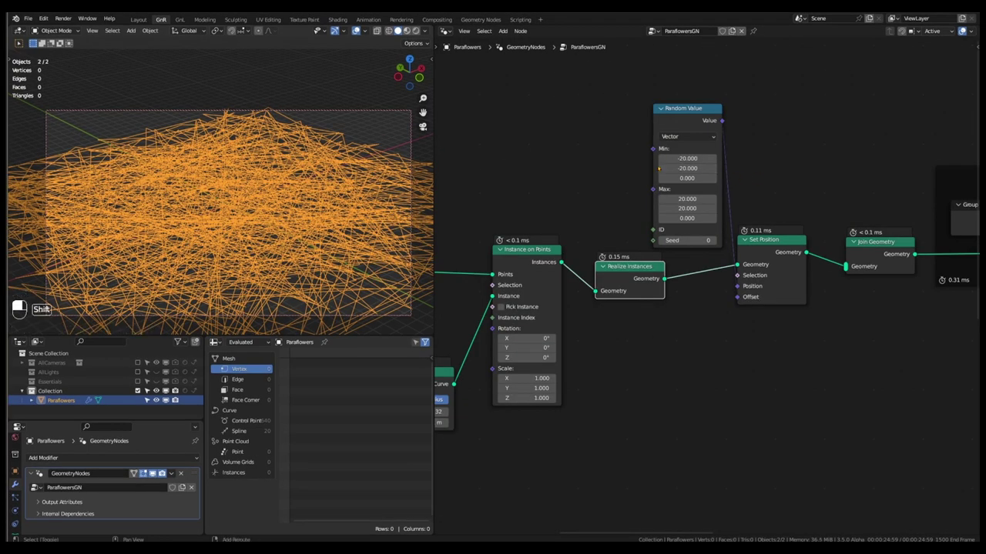
# Add a Named Attribute node beside the Random Value node, above Instance on Points
pyautogui.hotkey('shift', 'a')
pyautogui.moveTo(650, 112)
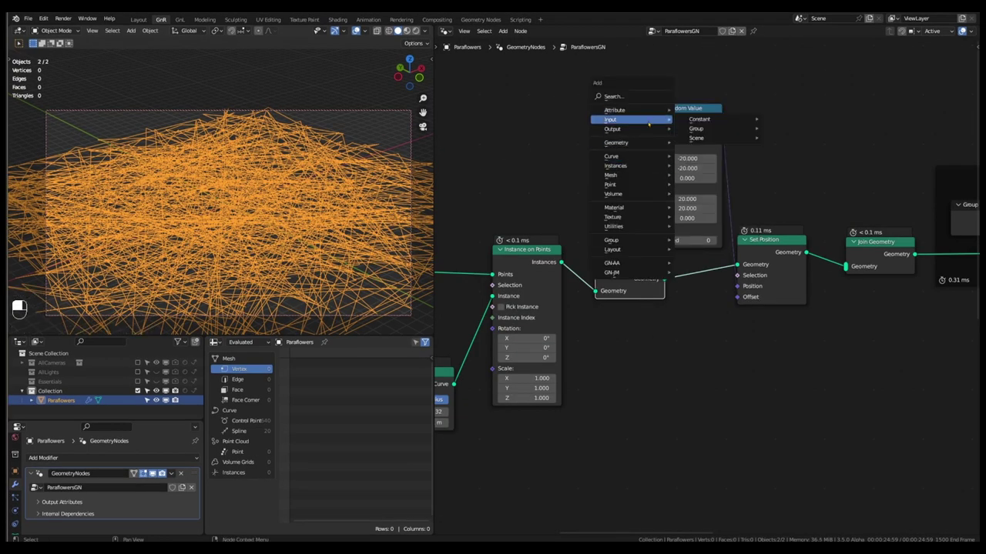
pyautogui.moveTo(699, 121)
pyautogui.moveTo(707, 140)
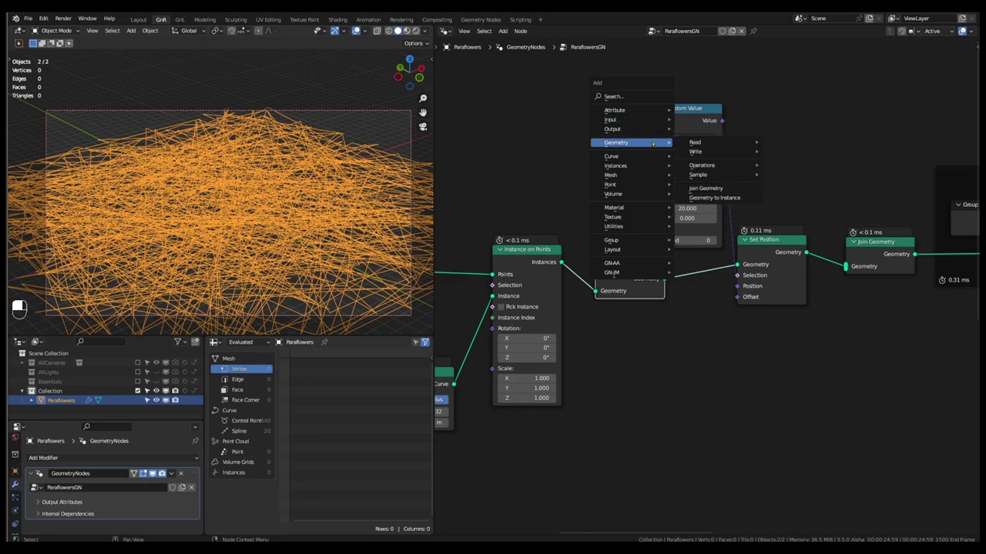
pyautogui.click(801, 161)
pyautogui.click(539, 149)
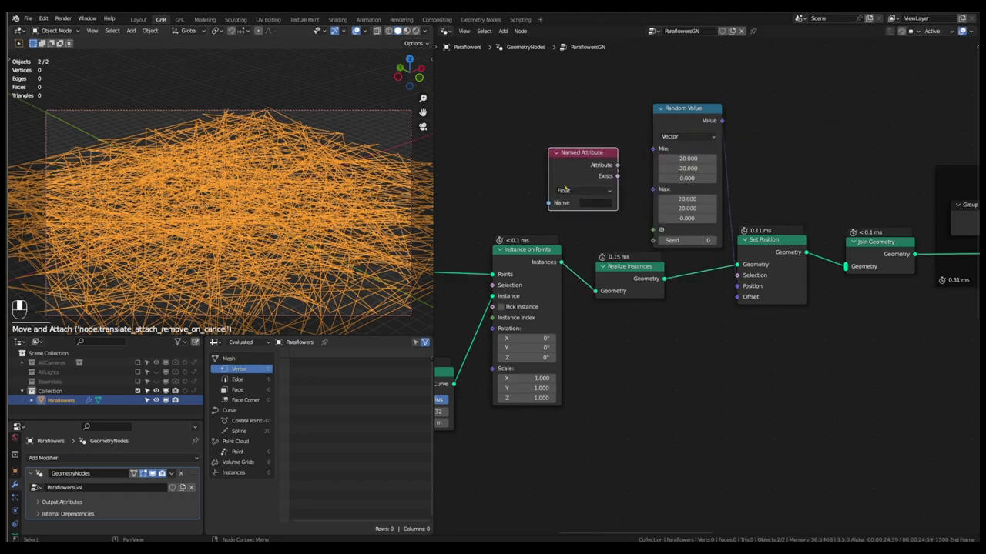
# Choose the flowerindex attribute in the Named Attribute node and connect its Attribute output to Random Value's ID
pyautogui.scroll(3, 571, 201)
pyautogui.scroll(-1, 571, 200)
pyautogui.scroll(1, 572, 200)
pyautogui.click(608, 212)
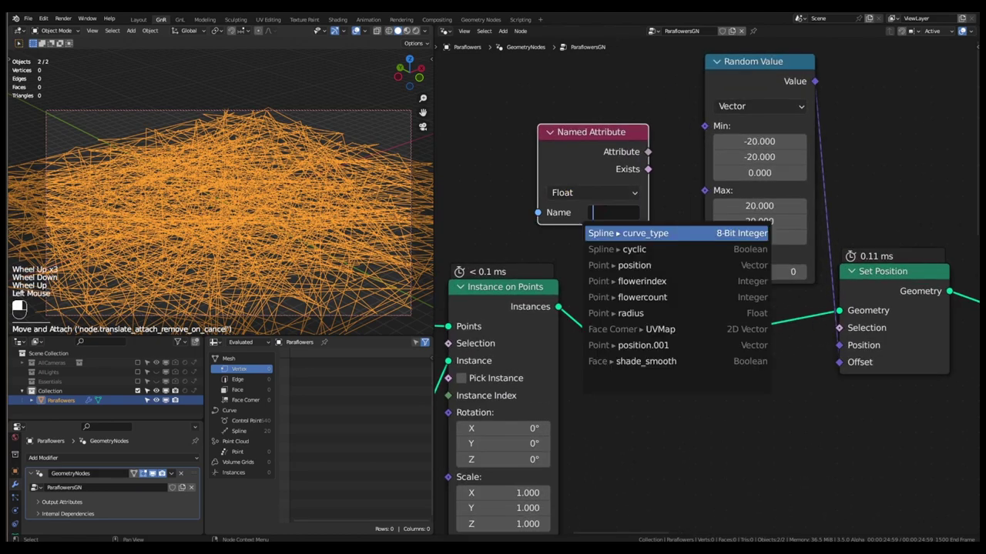
pyautogui.click(641, 281)
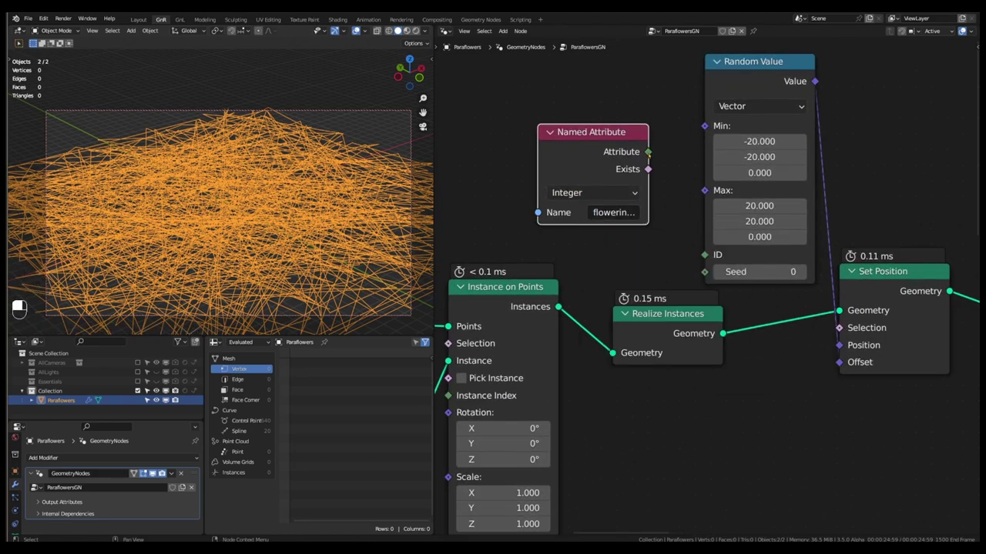
pyautogui.moveTo(648, 152); pyautogui.dragTo(704, 254)
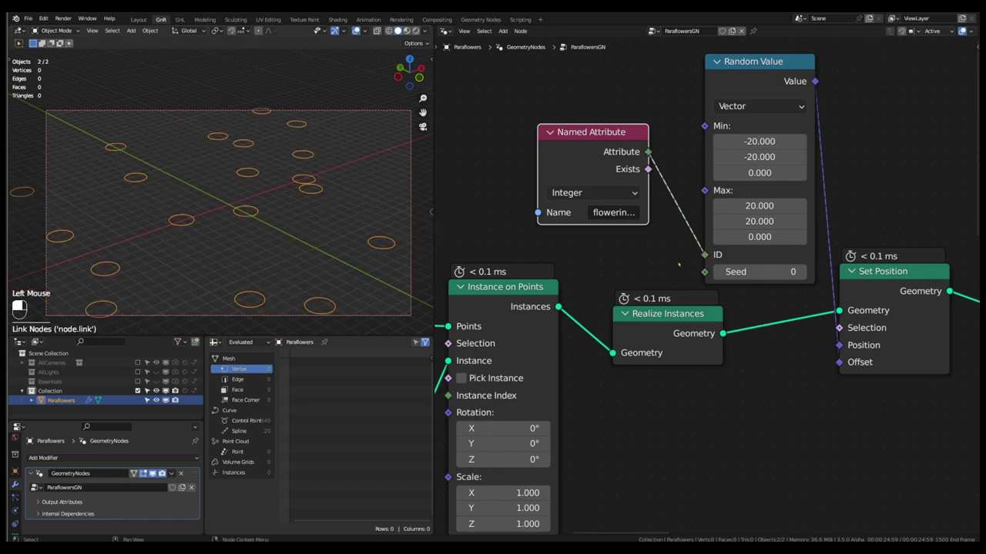
pyautogui.scroll(-2, 668, 178)
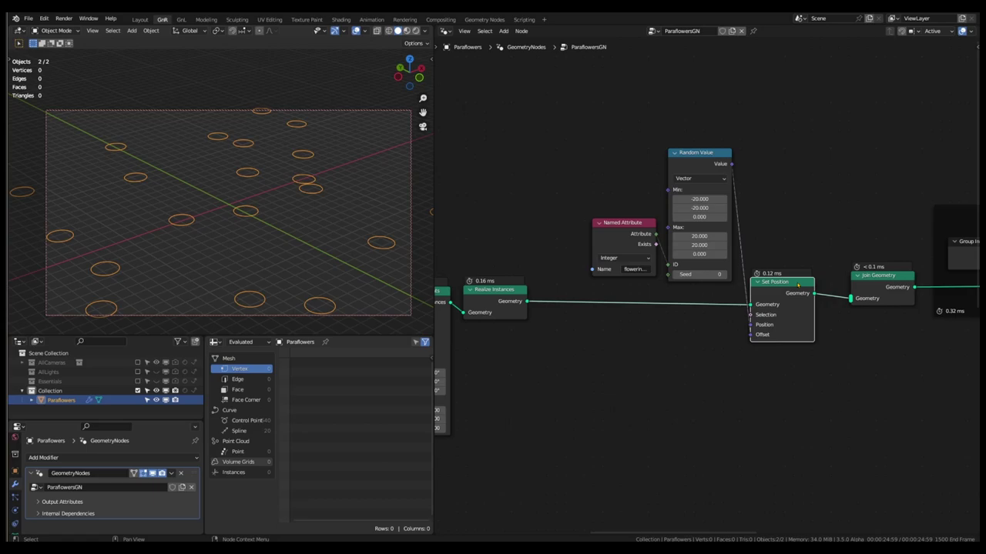
# Mute and unmute the Set Position node twice to compare the circles with and without the random offset
pyautogui.press('m')
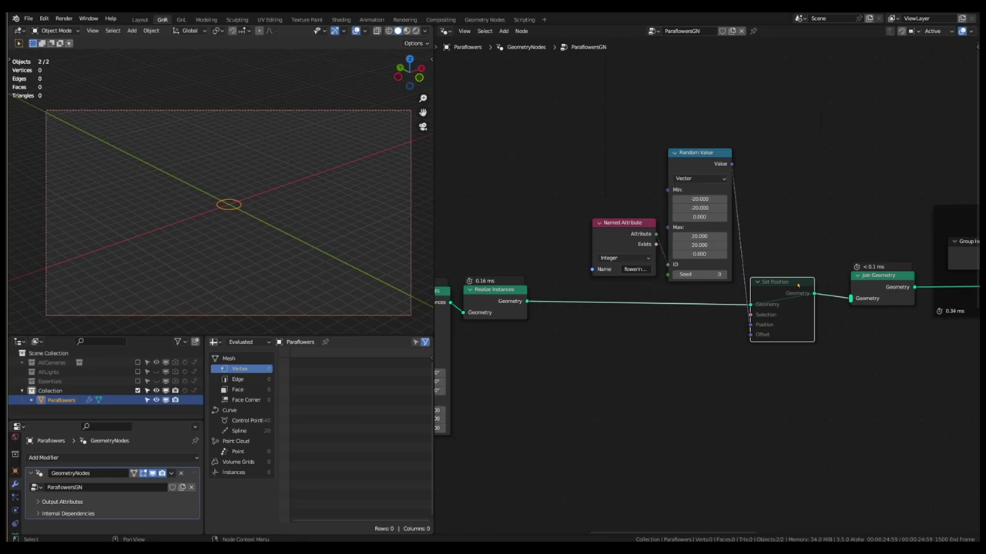
pyautogui.press('m')
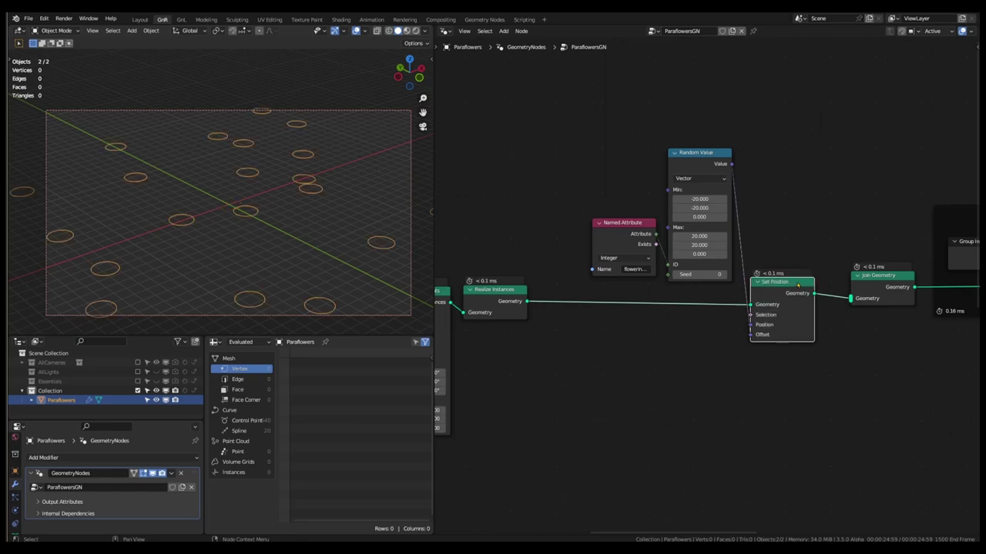
pyautogui.press('m')
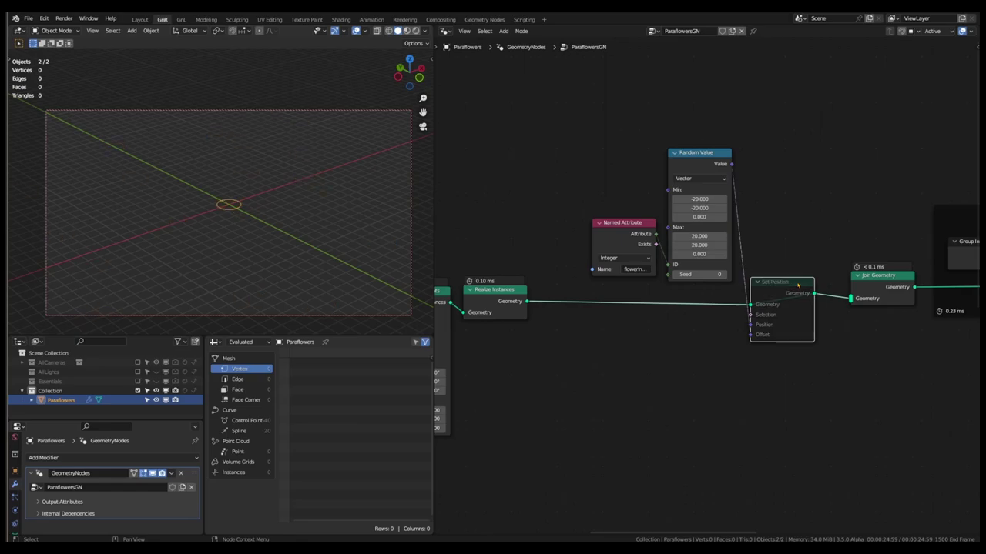
pyautogui.press('m')
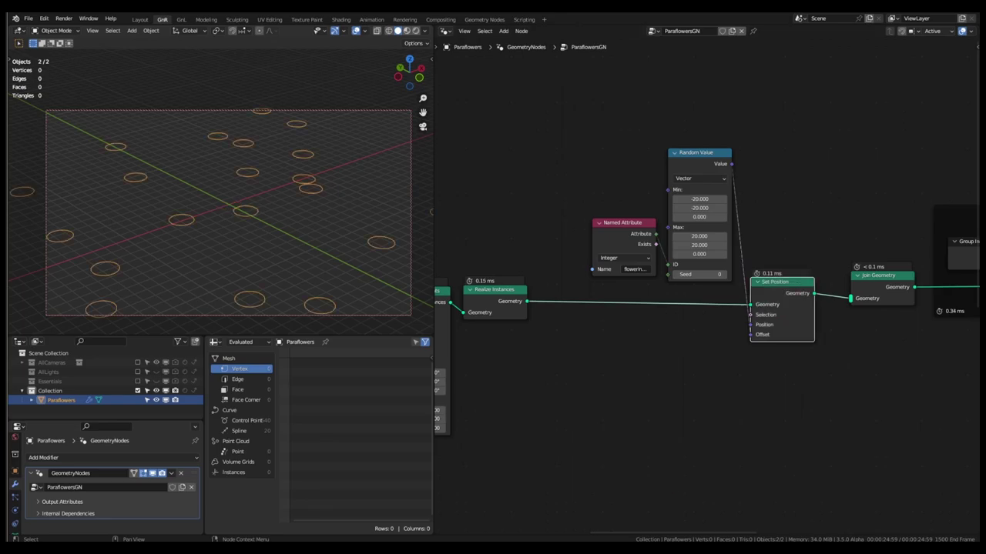
# Place Realize Instances beside Instance on Points and move Set Position, Join Geometry and the AutoSmooth group farther away
pyautogui.moveTo(521, 297); pyautogui.dragTo(644, 291)
pyautogui.scroll(-2, 645, 291)
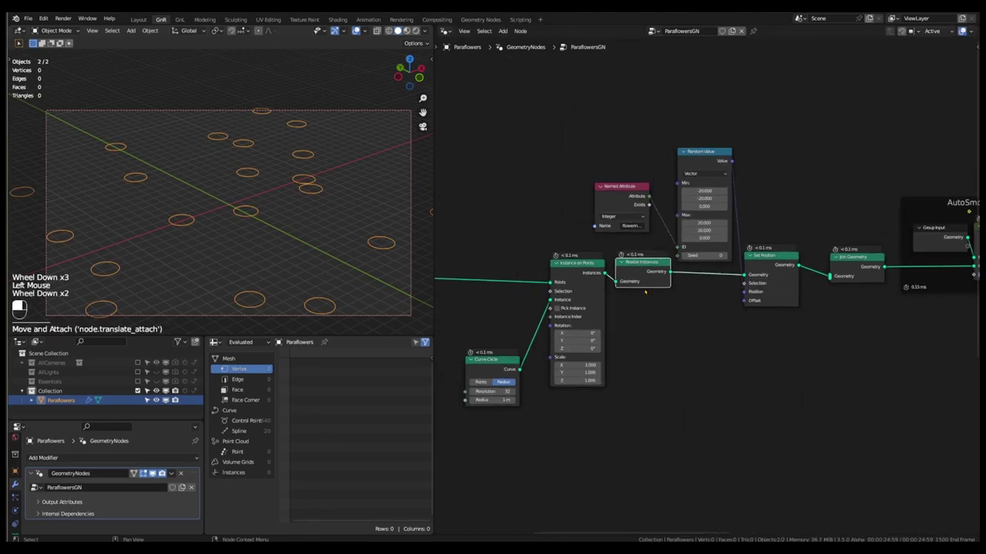
pyautogui.moveTo(645, 290); pyautogui.dragTo(556, 290, button='middle')
pyautogui.scroll(-2, 556, 290)
pyautogui.moveTo(899, 151); pyautogui.dragTo(651, 334)
pyautogui.moveTo(792, 231); pyautogui.dragTo(878, 225)
# Move Random Value and Named Attribute alongside Set Position, with Named Attribute lower beside Random Value's ID input
pyautogui.moveTo(512, 248); pyautogui.dragTo(686, 179)
pyautogui.click(636, 212)
pyautogui.scroll(2, 635, 212)
pyautogui.moveTo(632, 213); pyautogui.dragTo(650, 237)
# Frame the Named Attribute, Random Value and Set Position nodes together and label the frame Scatter Points
pyautogui.moveTo(795, 128); pyautogui.dragTo(627, 361)
pyautogui.hotkey('shift', 'p')
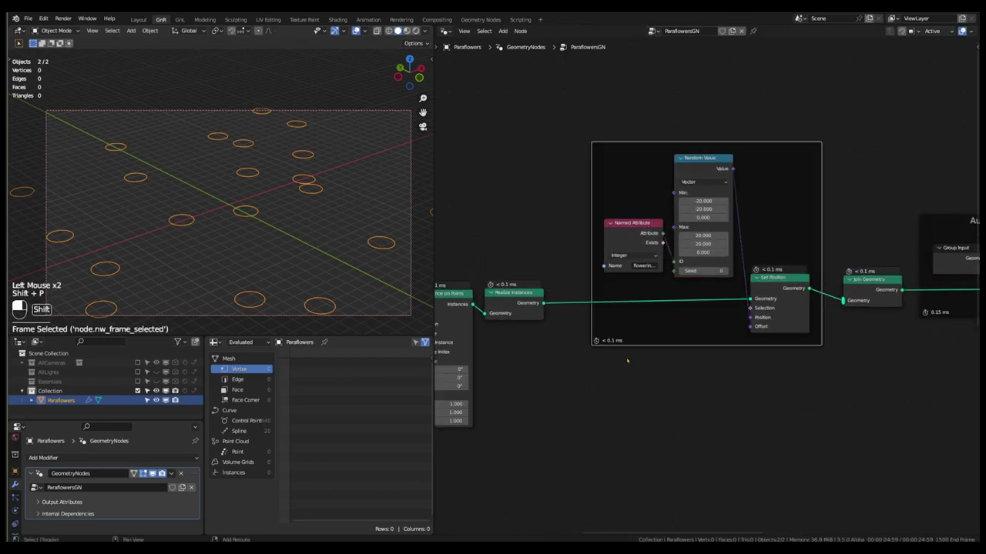
pyautogui.press('F2')
pyautogui.write('Scatter Points')
pyautogui.press('Return')
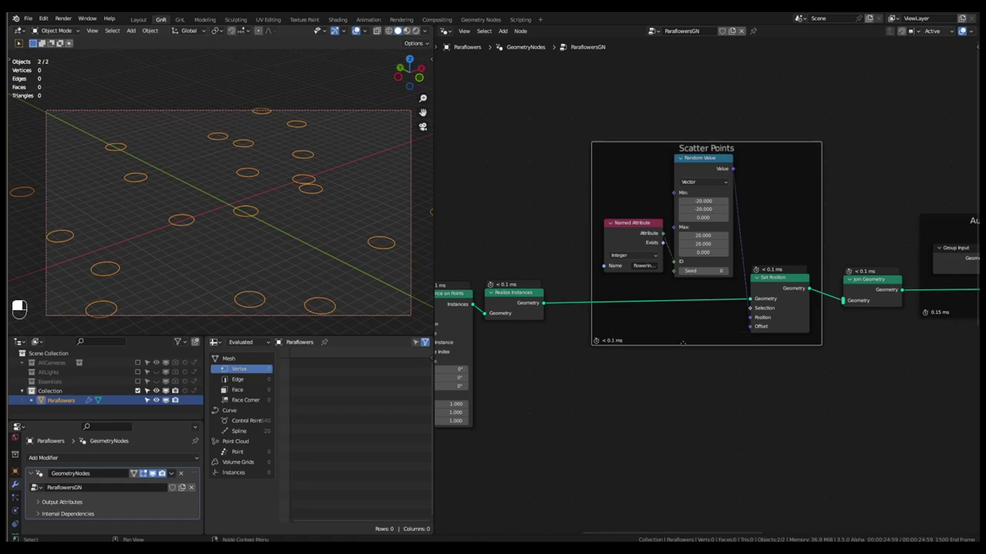
# Turn off Shrink for the Scatter Points frame and extend its upper edge so the label clears the nodes
pyautogui.press('n')
pyautogui.click(887, 139)
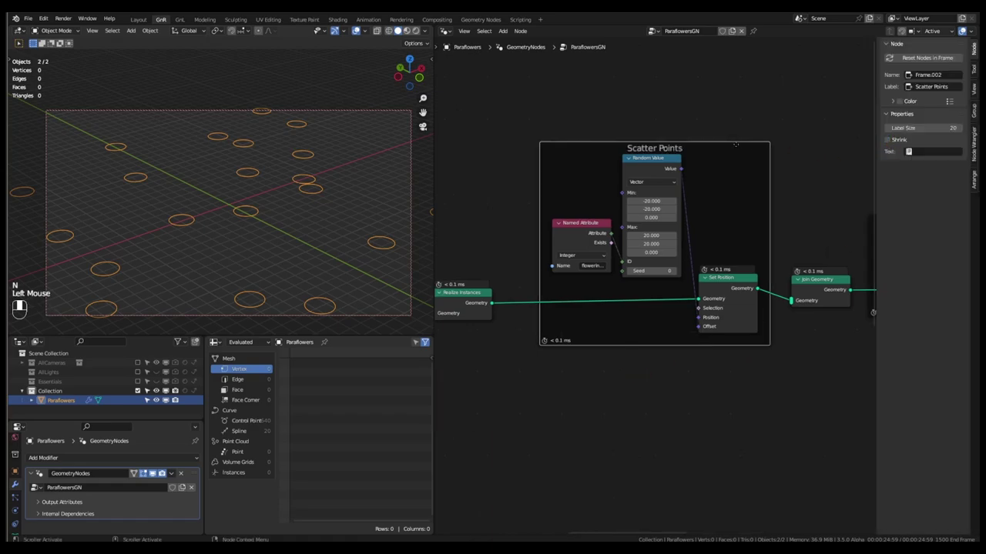
pyautogui.moveTo(733, 141); pyautogui.dragTo(734, 128)
pyautogui.press('n')
# Mute and unmute the Set Position node twice to compare the circles with and without scattering
pyautogui.scroll(-7, 853, 233)
pyautogui.click(794, 283)
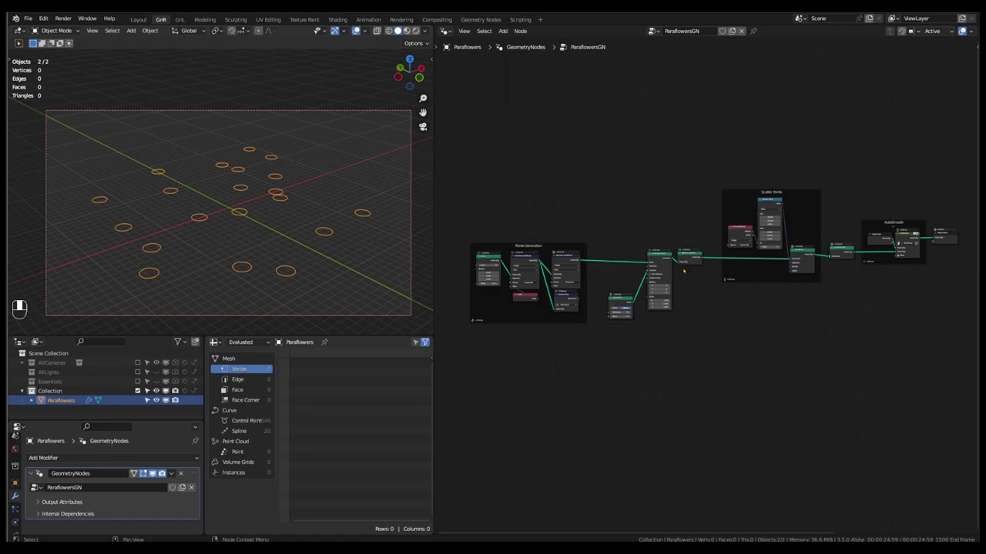
pyautogui.scroll(7, 687, 269)
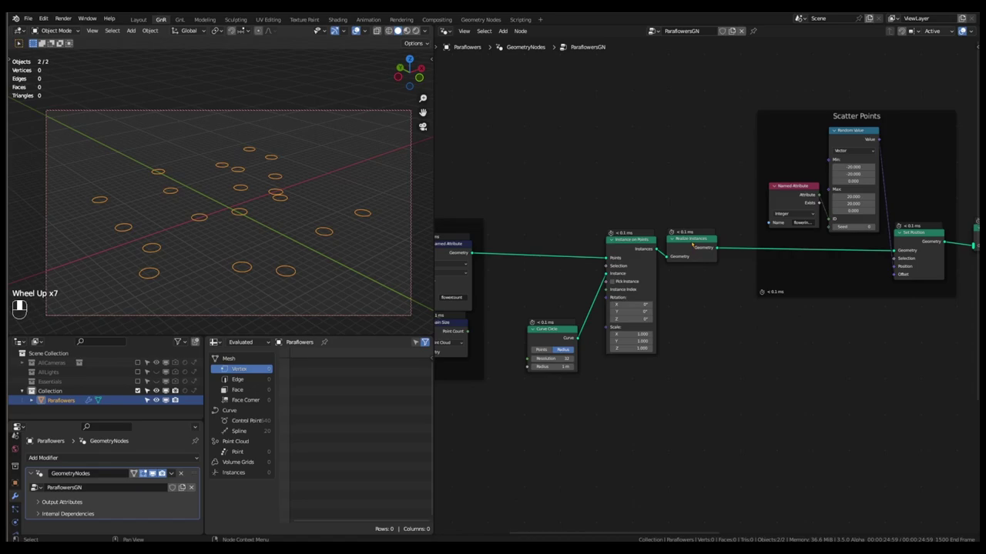
pyautogui.click(691, 244)
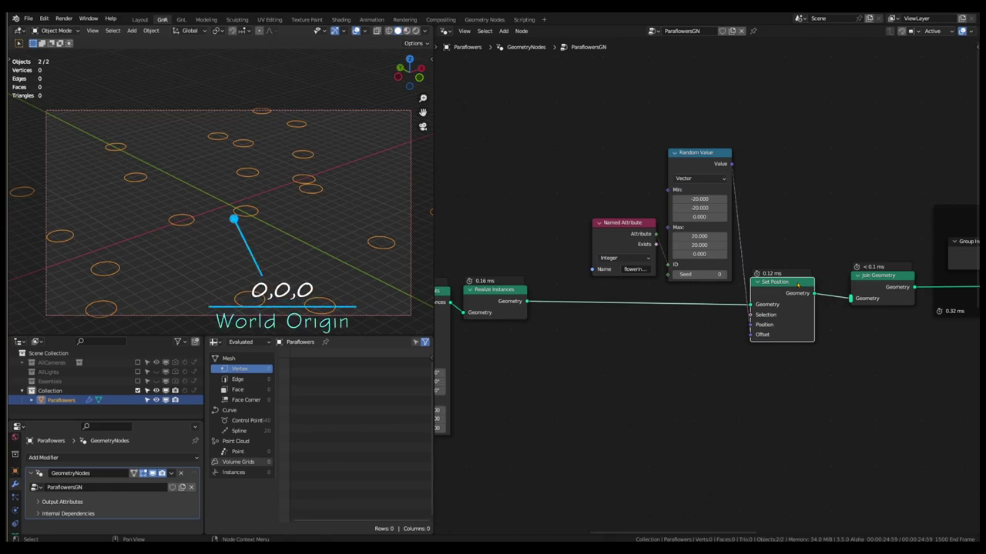
pyautogui.press('m')
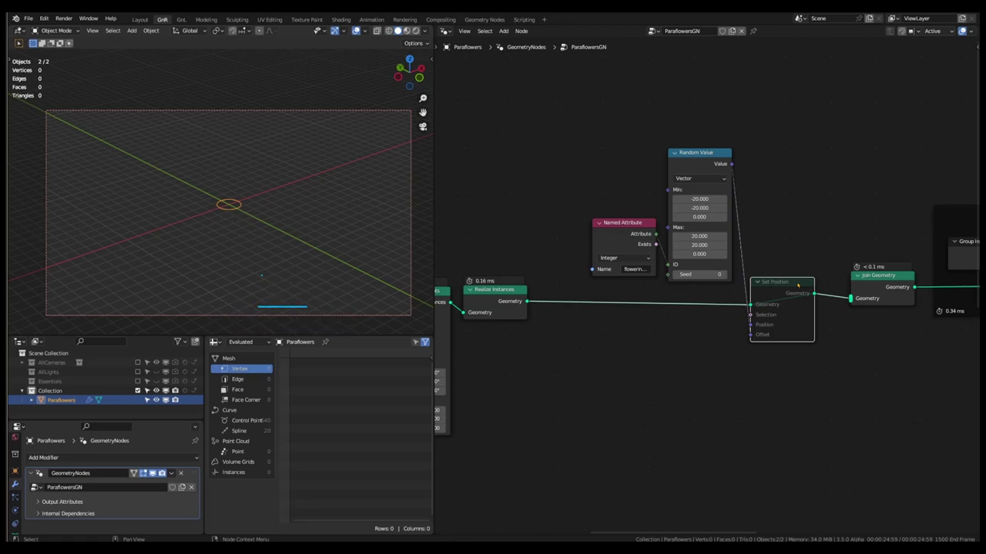
pyautogui.press('m')
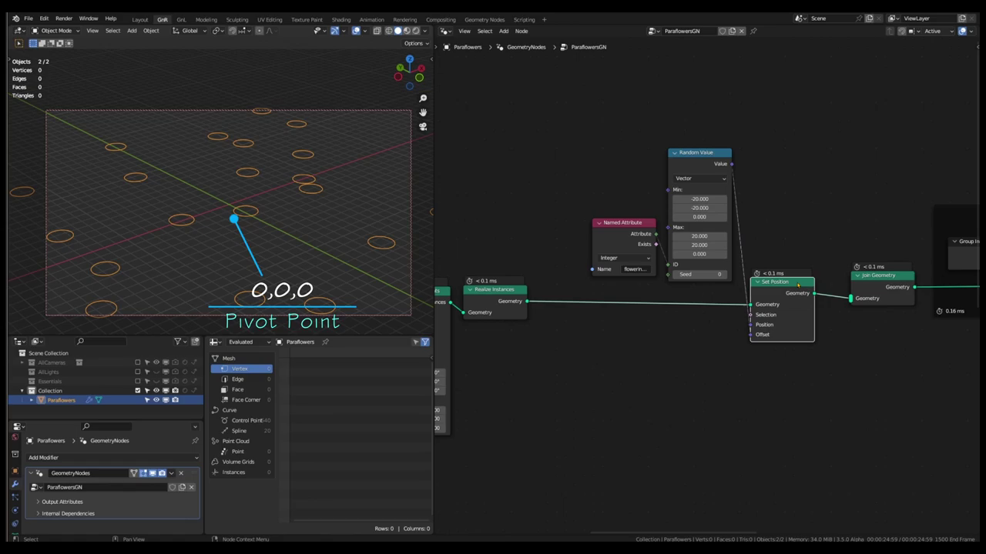
pyautogui.press('m')
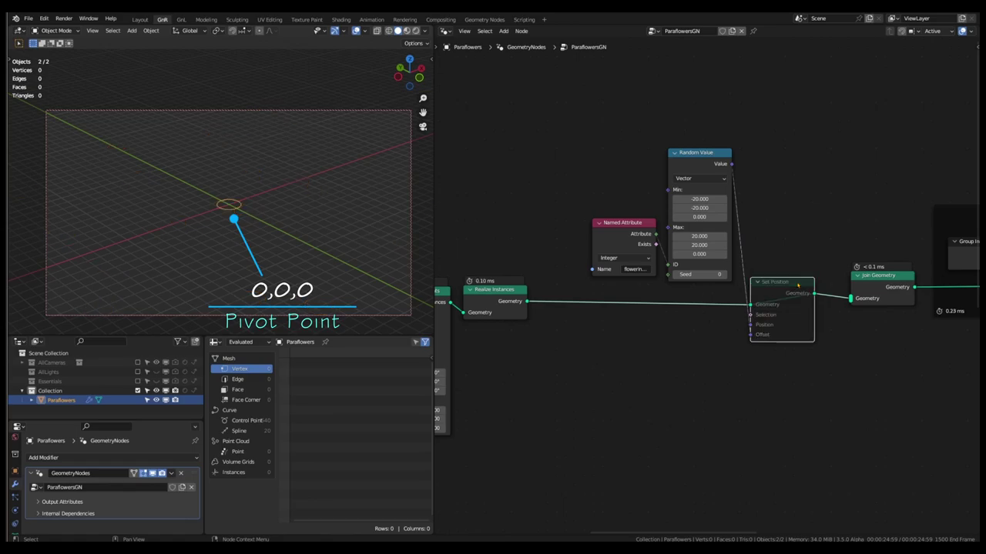
pyautogui.press('m')
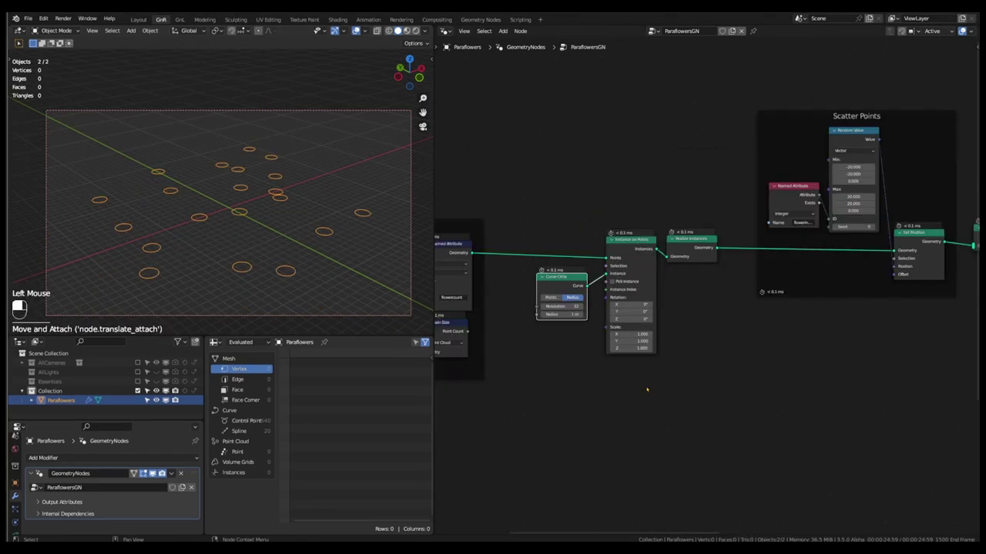
# Add a Float Random Value node below Curve Circle and connect its value to Instance on Points' Scale
pyautogui.hotkey('shift', 'a')
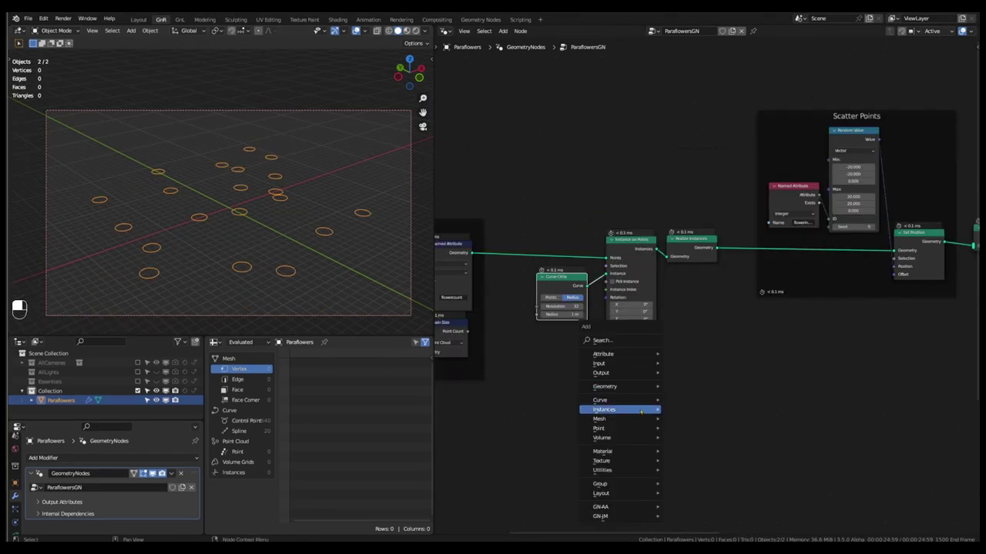
pyautogui.moveTo(643, 470)
pyautogui.click(699, 460)
pyautogui.scroll(3, 577, 337)
pyautogui.click(579, 341)
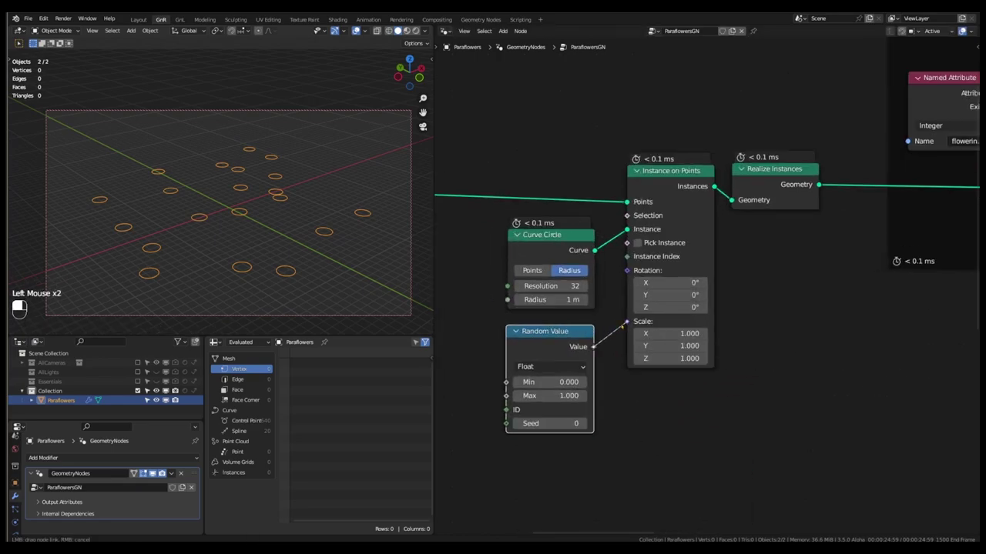
pyautogui.moveTo(593, 347); pyautogui.dragTo(627, 321)
# Set the scale Random Value's Min to 0.5 and Max to 0.9
pyautogui.moveTo(548, 382); pyautogui.dragTo(570, 382)
pyautogui.click(583, 382)
pyautogui.click(582, 381)
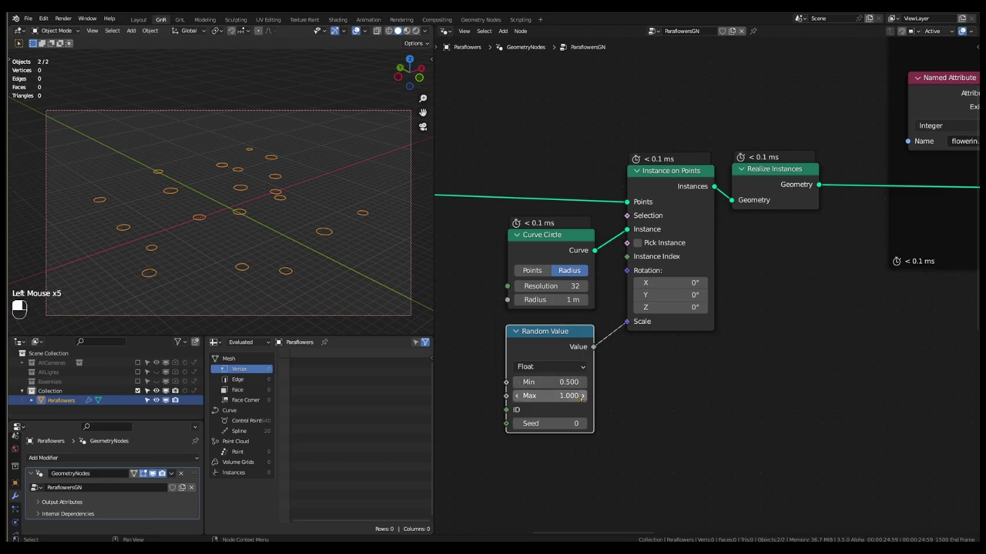
pyautogui.click(516, 396)
# Move the Scatter Points frame, Join Geometry and the AutoSmooth group farther away from Realize Instances
pyautogui.scroll(-8, 585, 362)
pyautogui.click(662, 369)
pyautogui.scroll(-4, 662, 370)
pyautogui.click(674, 373)
pyautogui.press('g')
pyautogui.click(745, 371)
pyautogui.click(691, 371)
pyautogui.moveTo(688, 370); pyautogui.dragTo(690, 329, button='middle')
pyautogui.scroll(2, 710, 277)
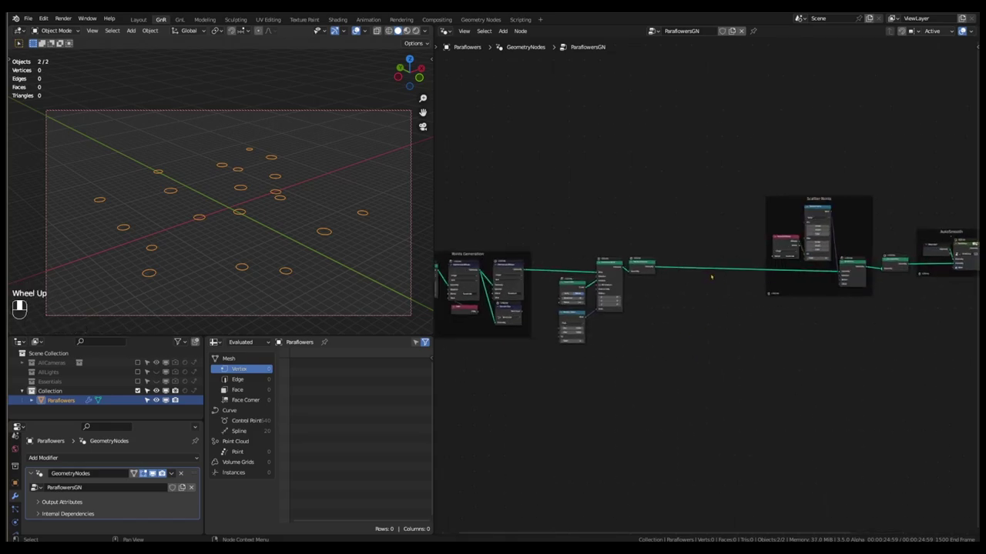
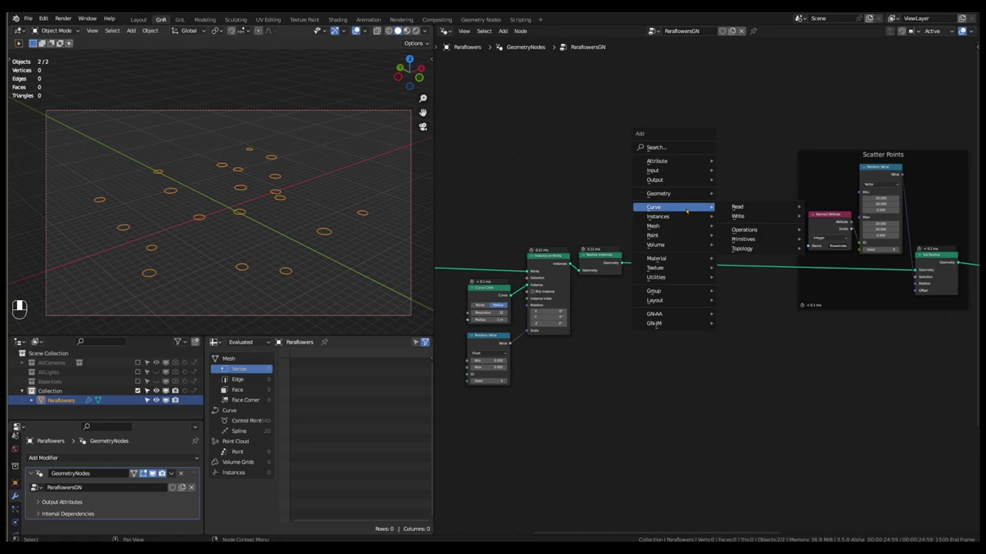
# Insert a Resample Curve node between Realize Instances and Set Position, leaving room before it for another node
pyautogui.moveTo(744, 230)
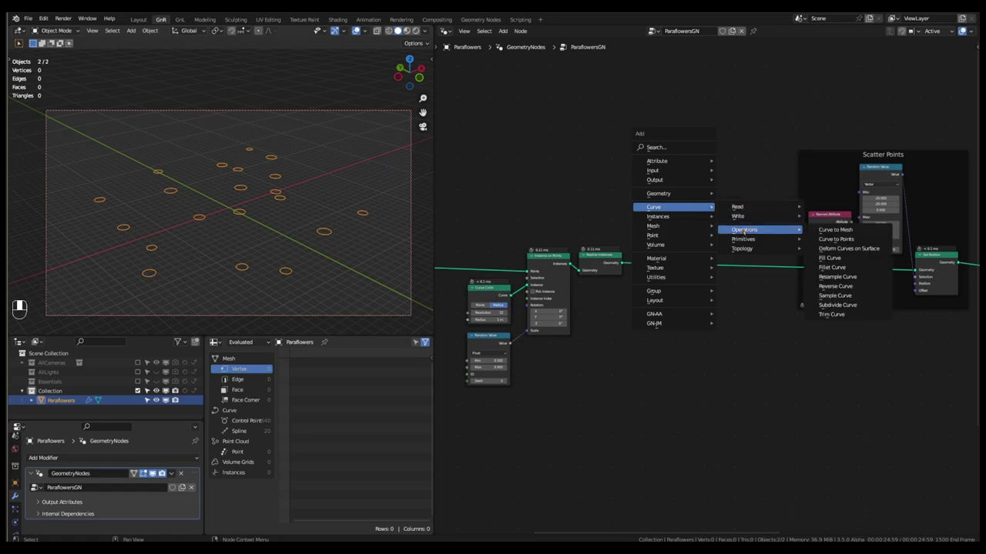
pyautogui.click(840, 277)
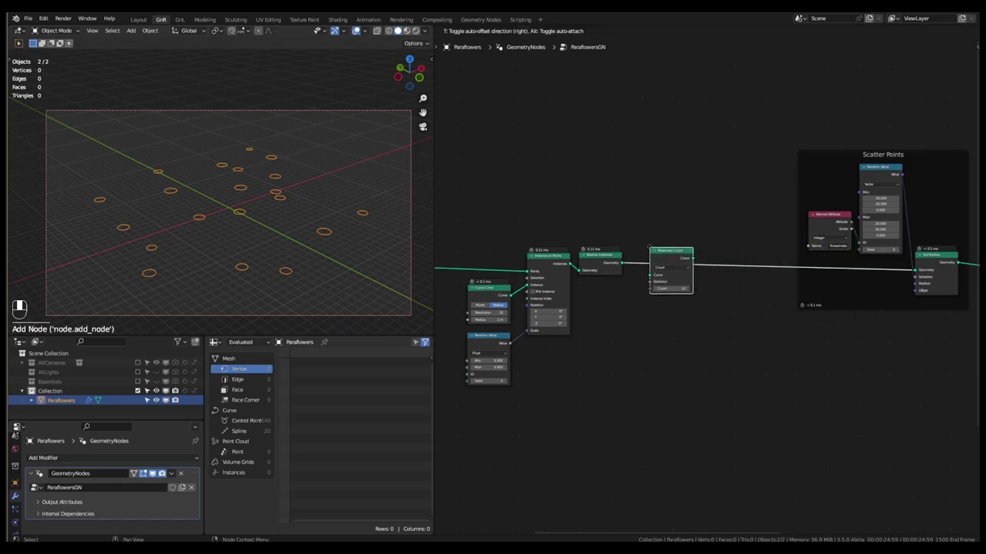
pyautogui.click(649, 248)
pyautogui.scroll(5, 676, 292)
pyautogui.click(638, 284)
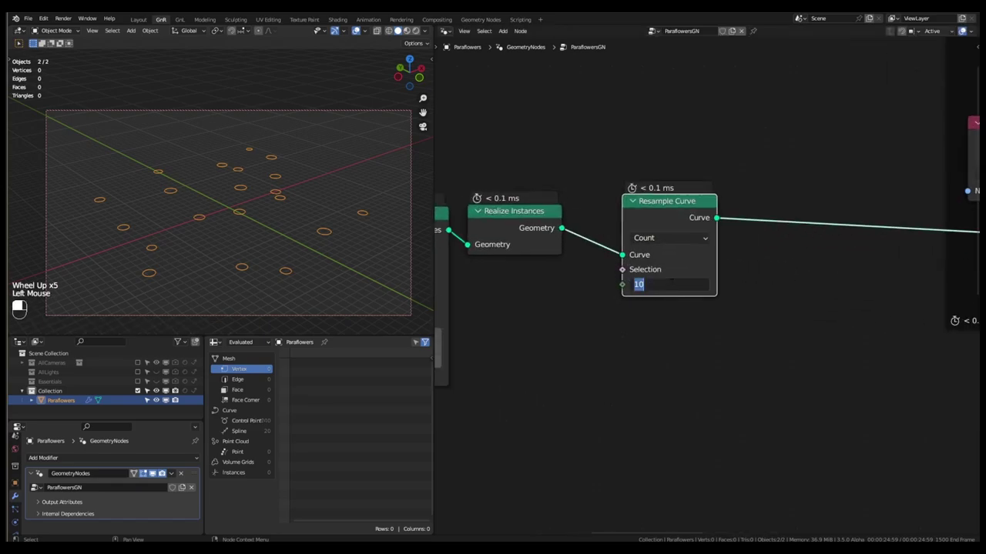
pyautogui.click(710, 352)
pyautogui.moveTo(676, 269); pyautogui.dragTo(766, 266)
# Add a Random Value node between Realize Instances and Resample Curve and change its data type to Integer
pyautogui.press('q')
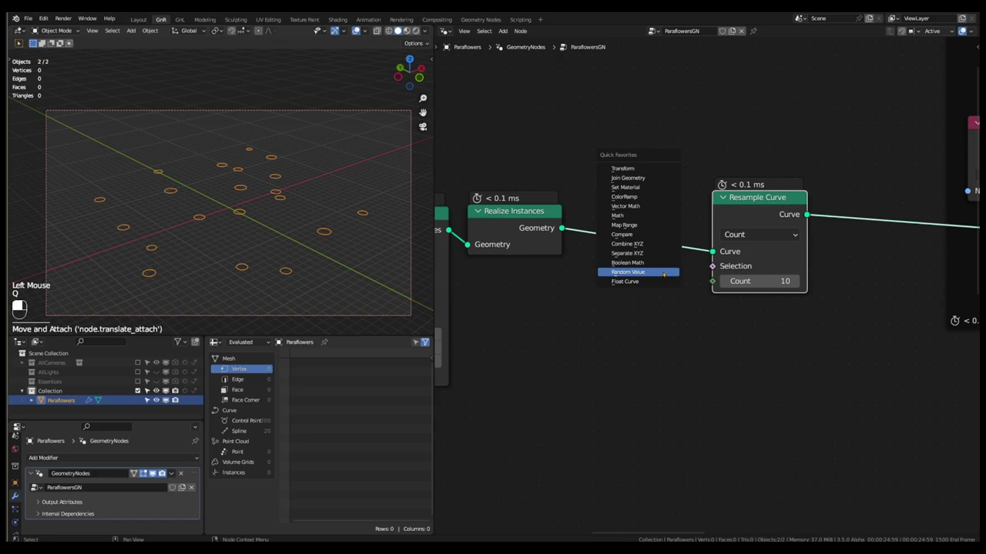
pyautogui.click(663, 274)
pyautogui.click(623, 301)
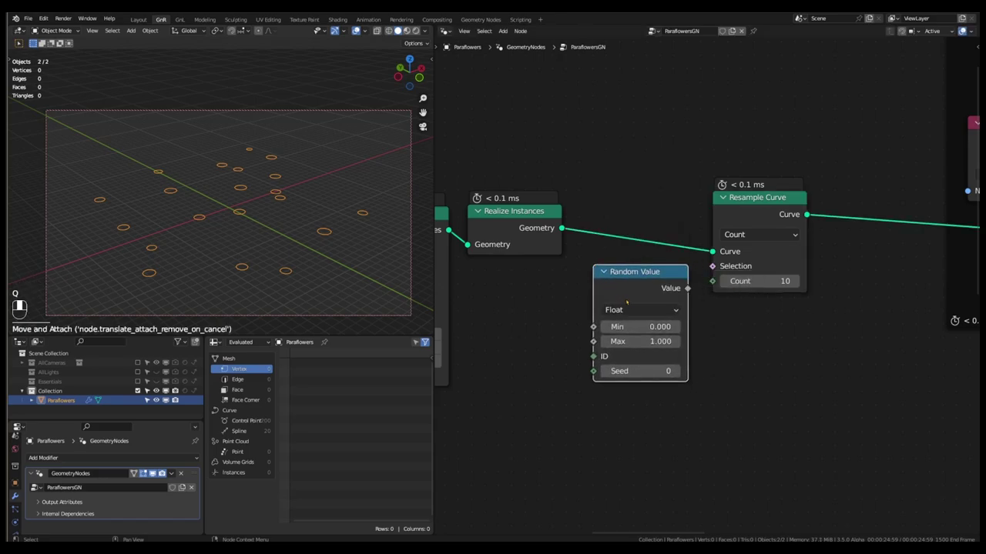
pyautogui.click(632, 310)
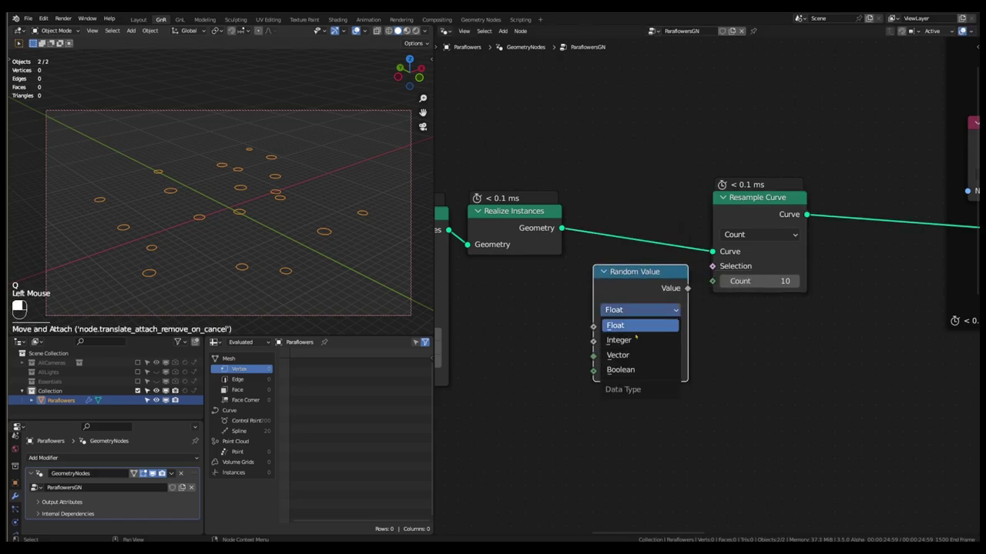
pyautogui.click(636, 340)
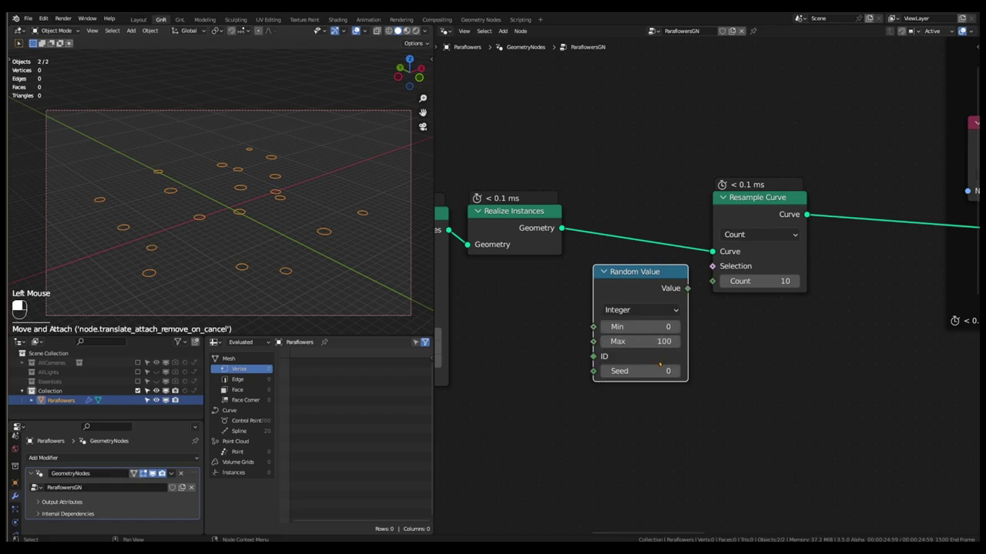
# Set the integer Random Value's Min to 3 and Max to 6 and connect it to Resample Curve's Count
pyautogui.doubleClick(651, 327)
pyautogui.write('3')
pyautogui.click(646, 341)
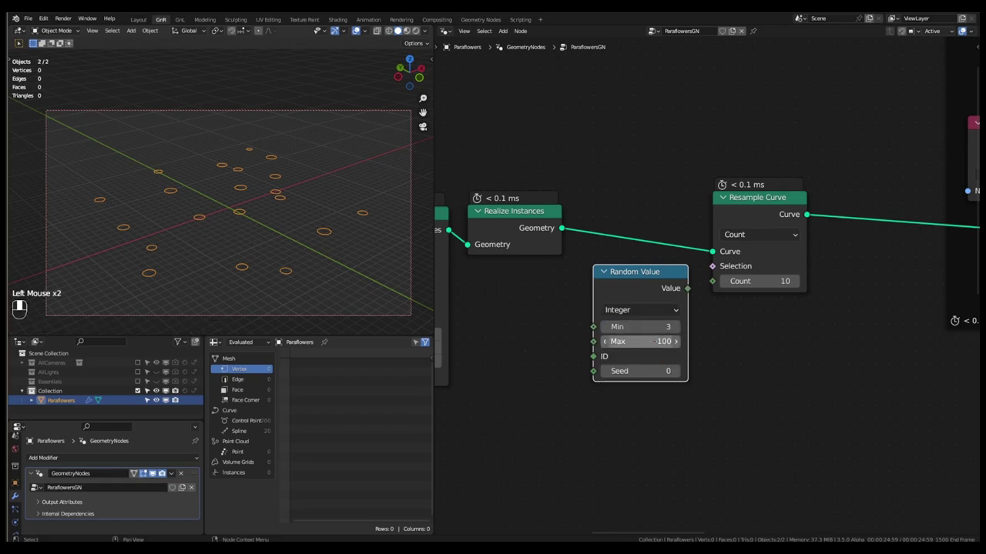
pyautogui.write('6')
pyautogui.press('Return')
pyautogui.moveTo(689, 291); pyautogui.dragTo(712, 283)
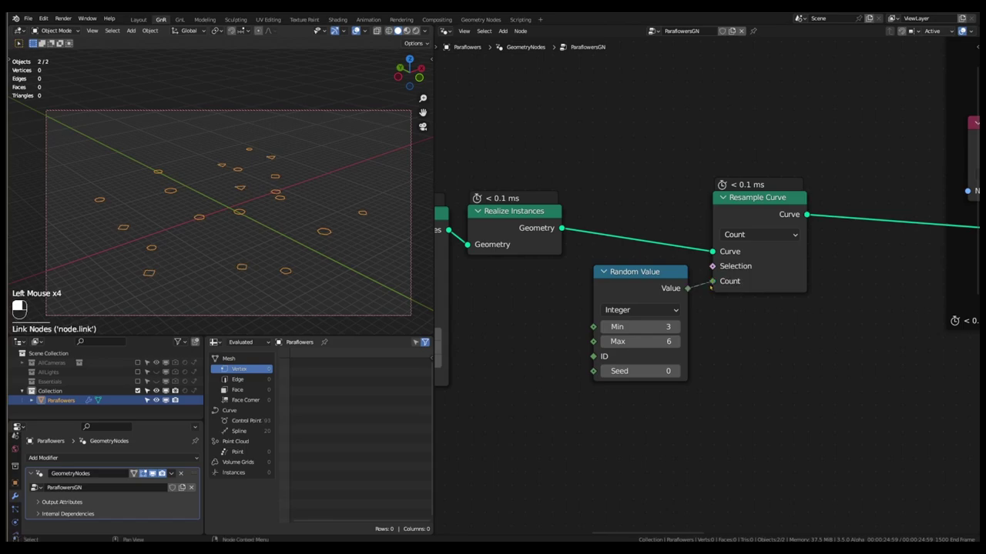
# Change the integer Random Value's range to Min 4 and Max 12
pyautogui.scroll(10, 662, 315)
pyautogui.click(665, 319)
pyautogui.write('4')
pyautogui.click(679, 334)
pyautogui.write('12')
pyautogui.press('Return')
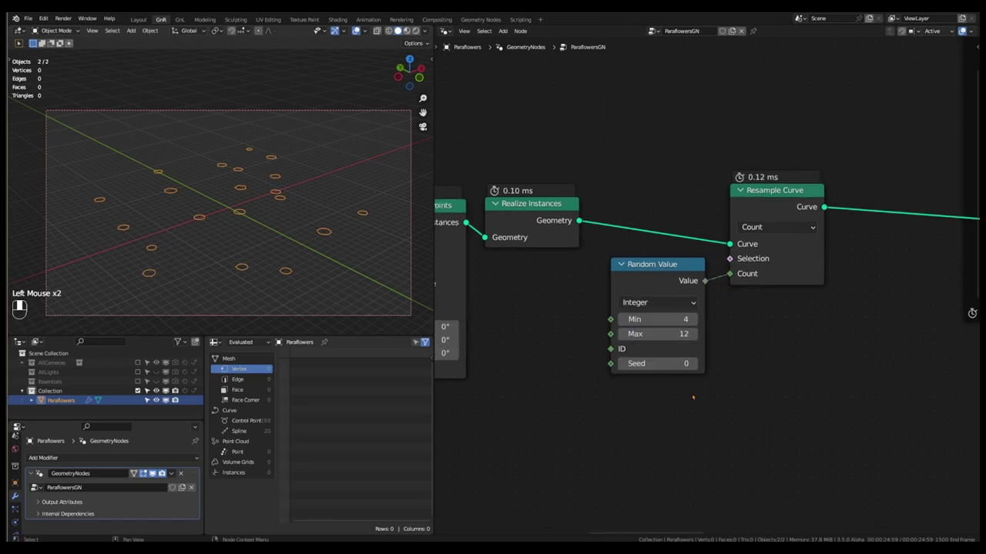
# Try seeds up to 2 on the integer Random Value and return Seed to 0
pyautogui.click(692, 363)
pyautogui.click(692, 363)
pyautogui.click(622, 364)
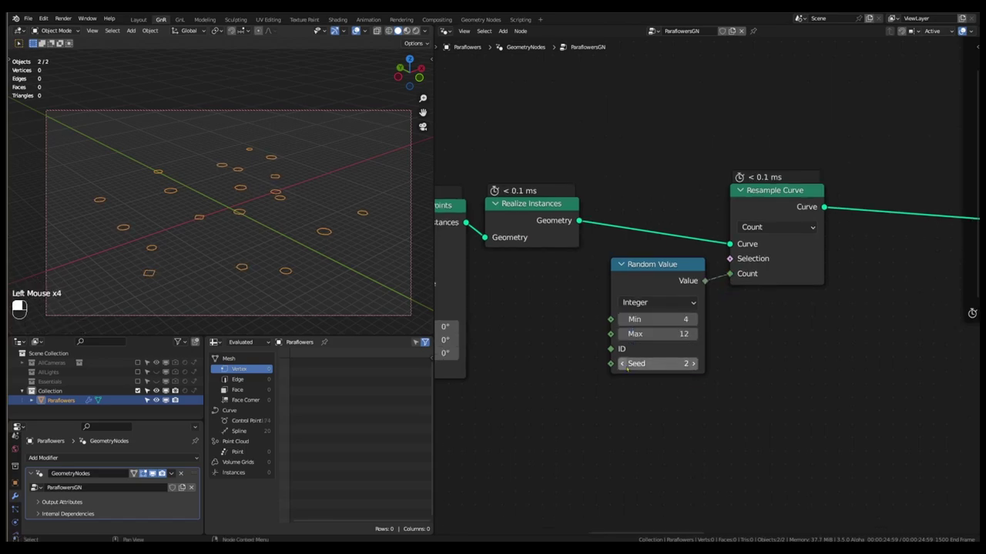
pyautogui.click(623, 363)
pyautogui.click(622, 363)
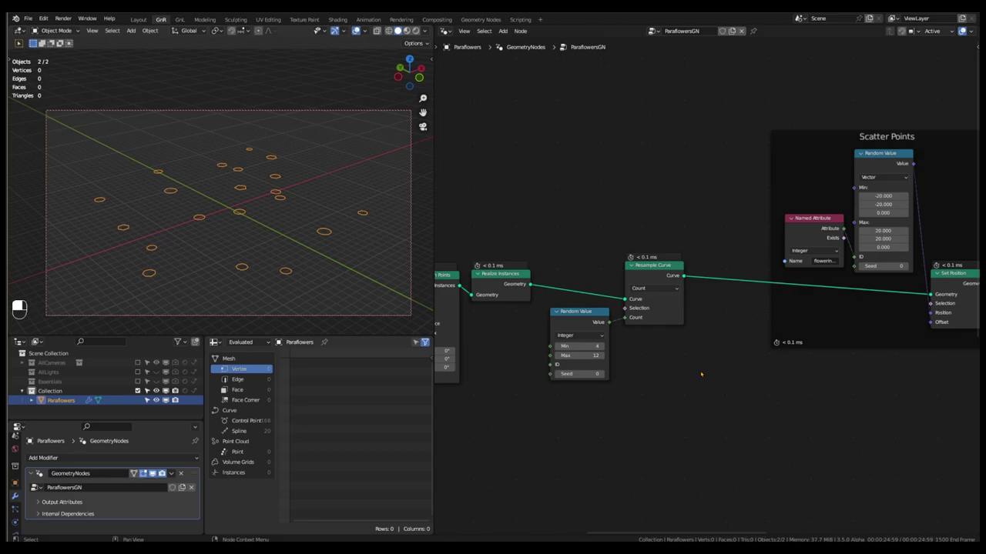
# Insert a Store Named Attribute node between Resample Curve and Set Position, keeping the Float data type
pyautogui.press('shift')
pyautogui.hotkey('shift', 'a')
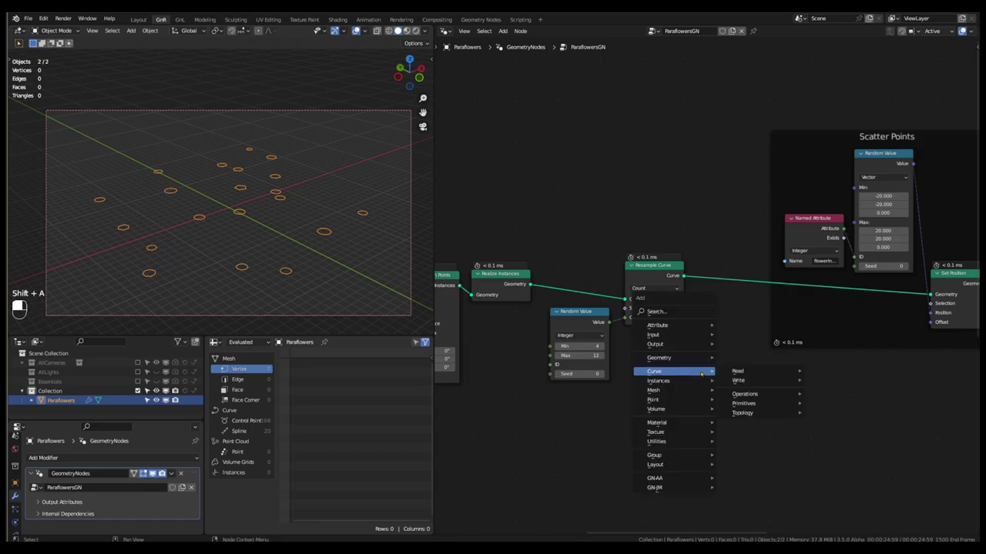
pyautogui.moveTo(693, 325)
pyautogui.click(754, 376)
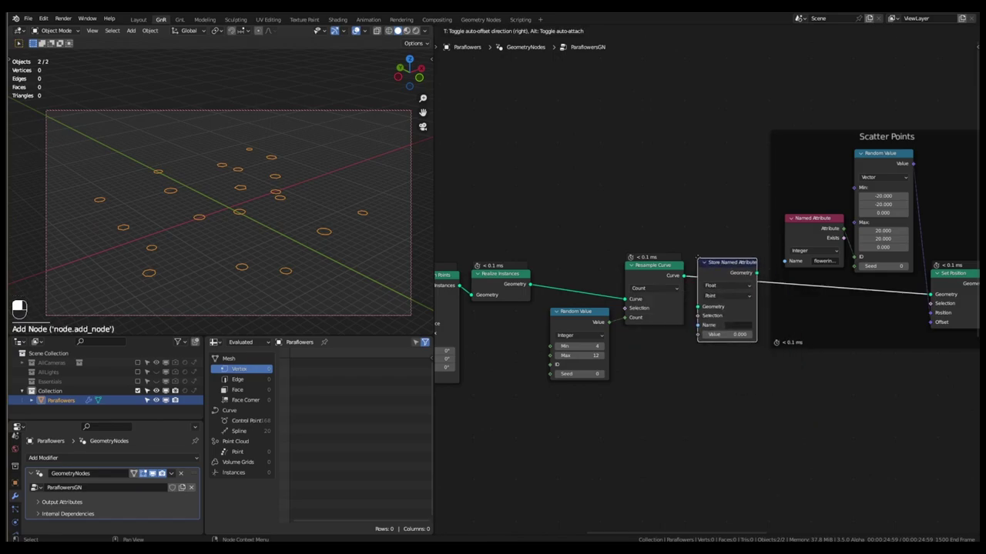
pyautogui.click(731, 283)
pyautogui.scroll(3, 731, 282)
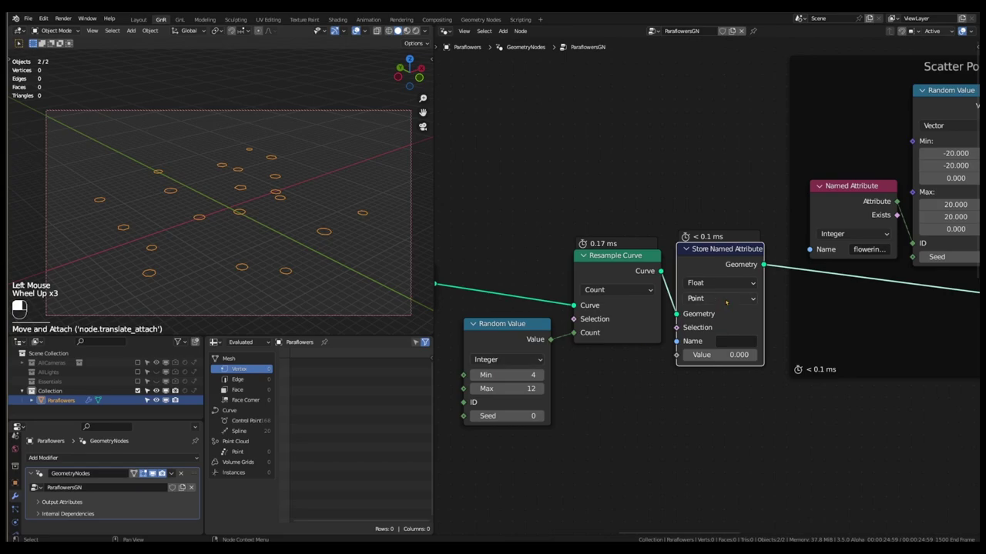
pyautogui.click(720, 283)
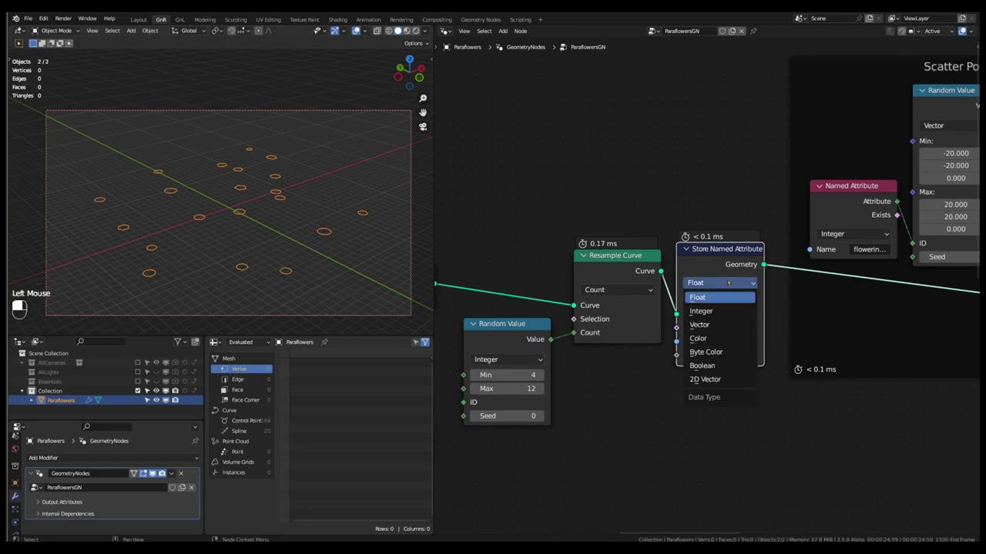
pyautogui.click(719, 297)
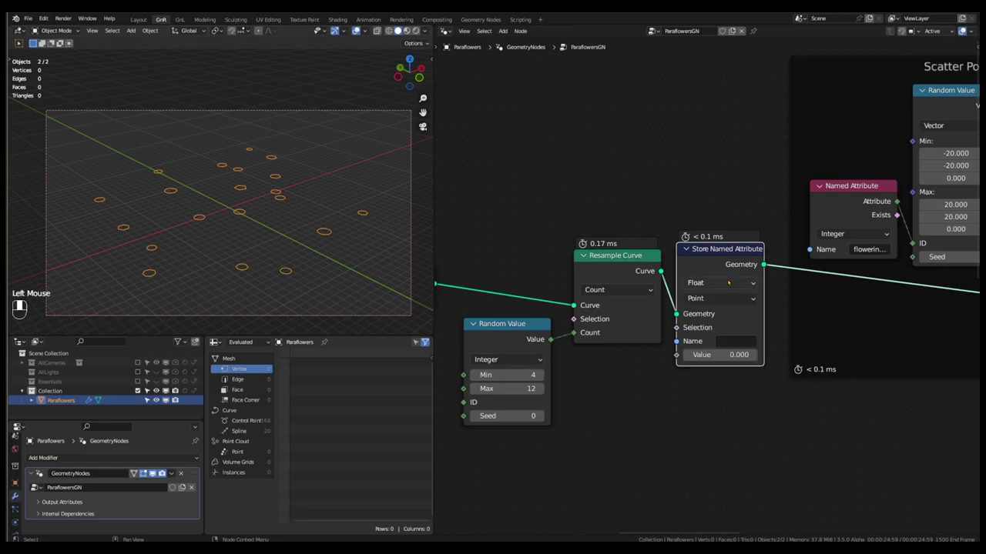
# Add a Float Random Value node below Store Named Attribute and connect it to the Value input
pyautogui.press('q')
pyautogui.click(712, 396)
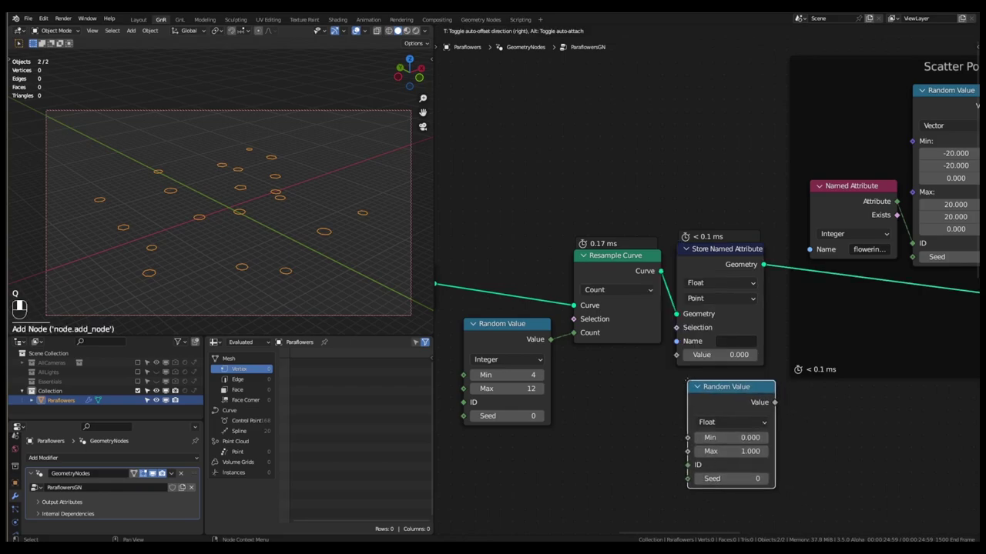
pyautogui.click(678, 385)
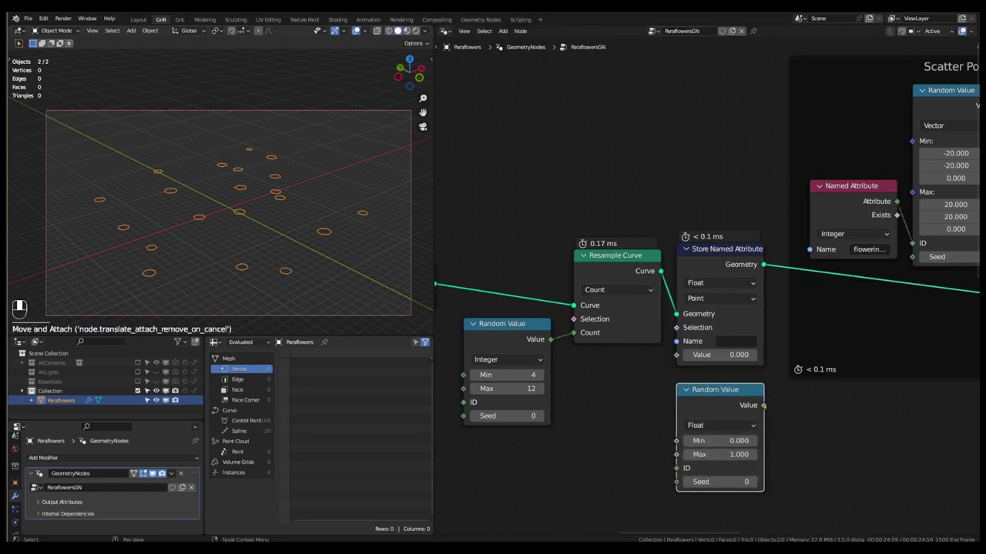
pyautogui.moveTo(764, 406); pyautogui.dragTo(676, 355)
# Name the stored attribute petalvertex and widen the Store Named Attribute node to fit the name
pyautogui.click(735, 341)
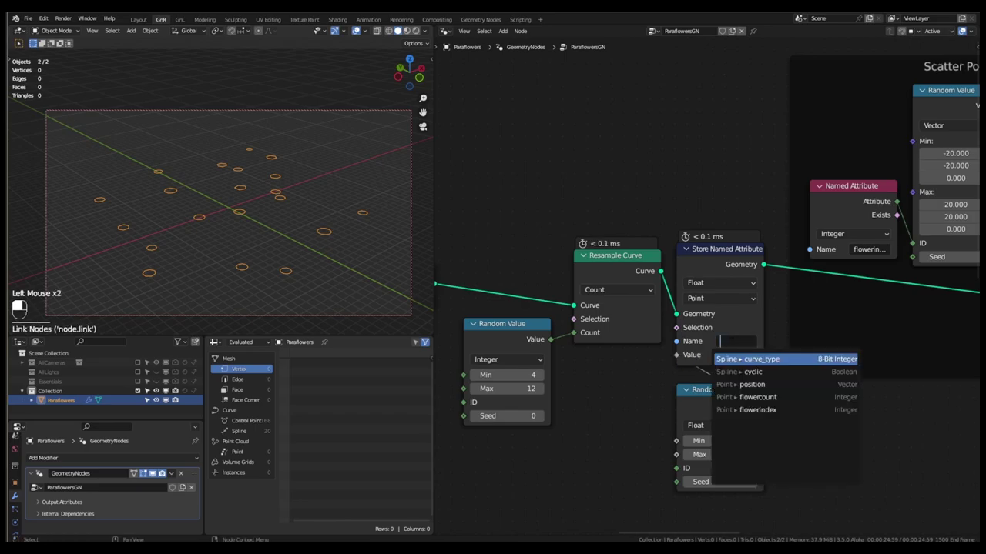
pyautogui.write('petalve')
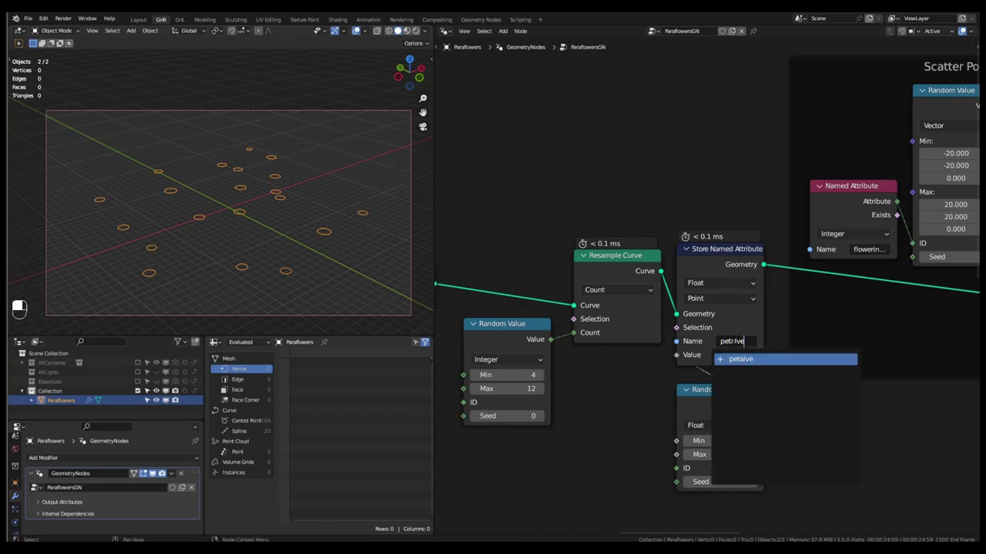
pyautogui.write('rtex')
pyautogui.click(752, 361)
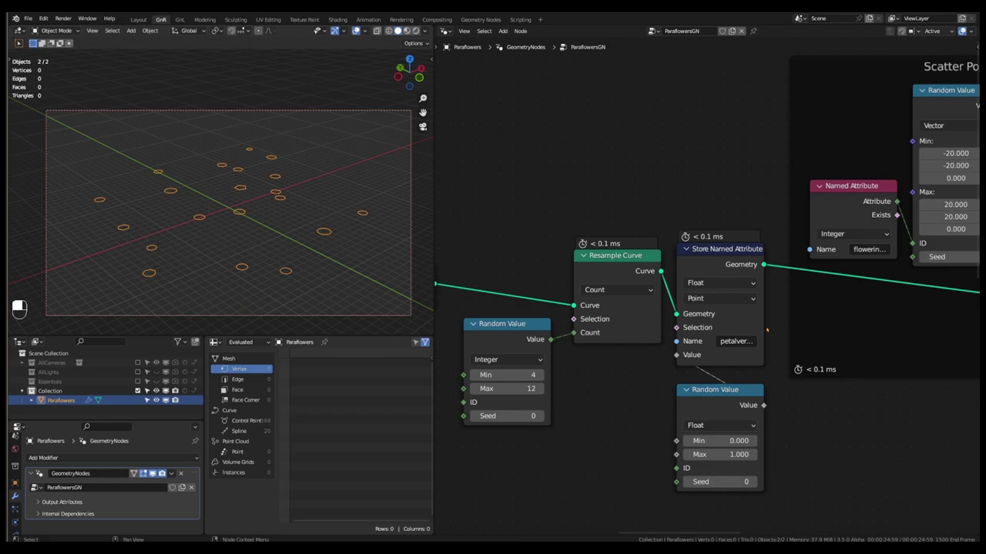
pyautogui.moveTo(761, 323); pyautogui.dragTo(772, 324)
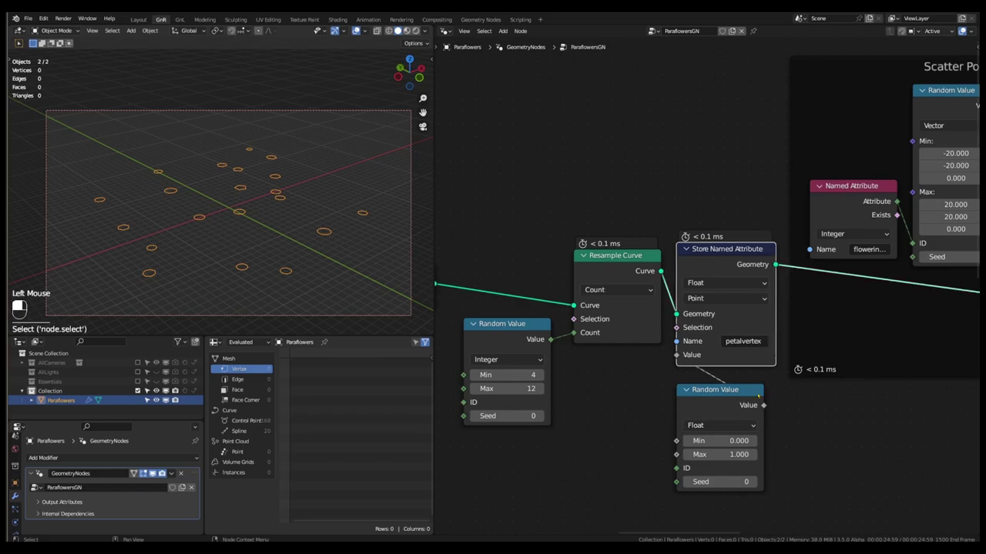
# Group Resample Curve, Store Named Attribute and their two Random Value nodes in a frame labelled Resample Rings
pyautogui.scroll(-2, 675, 377)
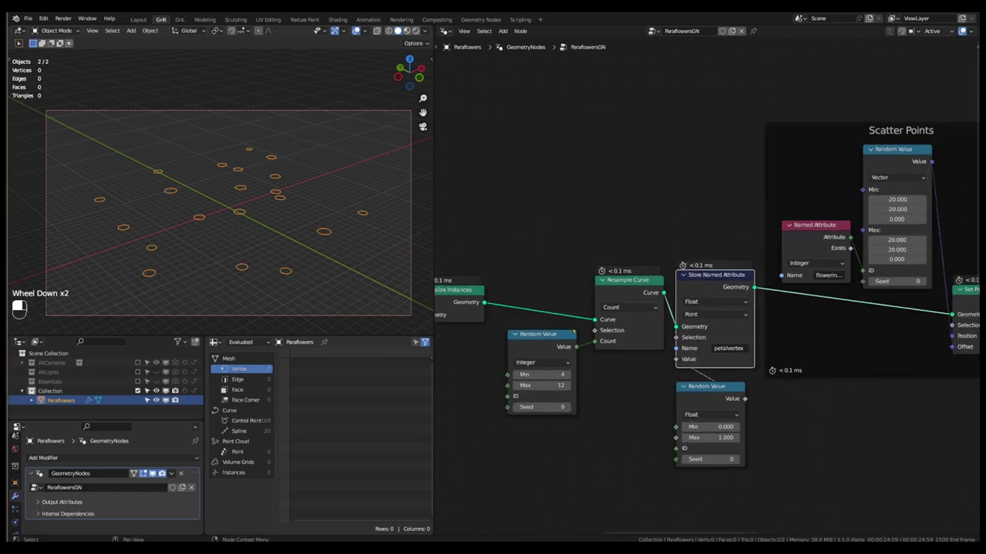
pyautogui.moveTo(721, 240); pyautogui.dragTo(529, 444)
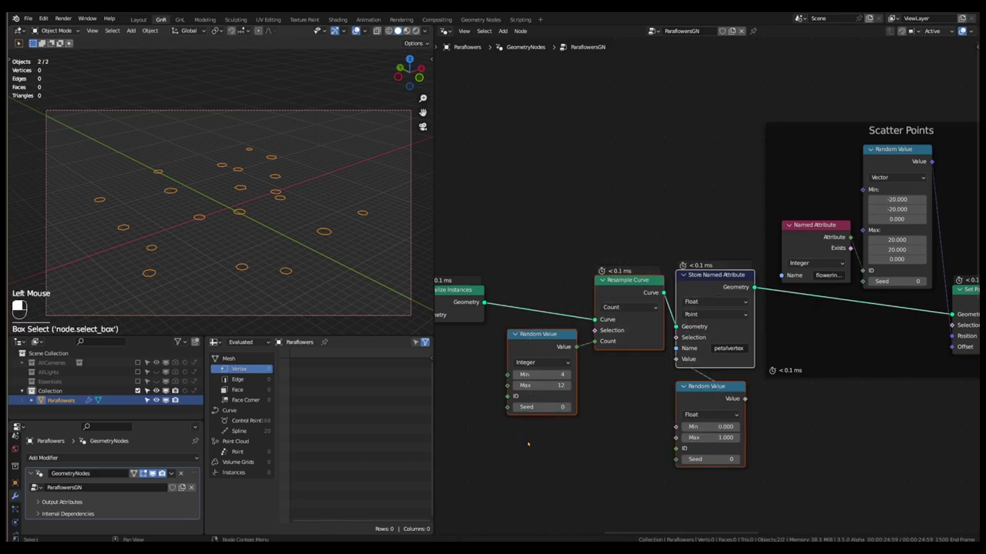
pyautogui.hotkey('shift', 'p')
# Space the Resample Rings frame and the Scatter Points, AutoSmooth and output nodes apart so the node chain is evenly laid out
pyautogui.scroll(-7, 656, 375)
pyautogui.moveTo(689, 265); pyautogui.dragTo(959, 385)
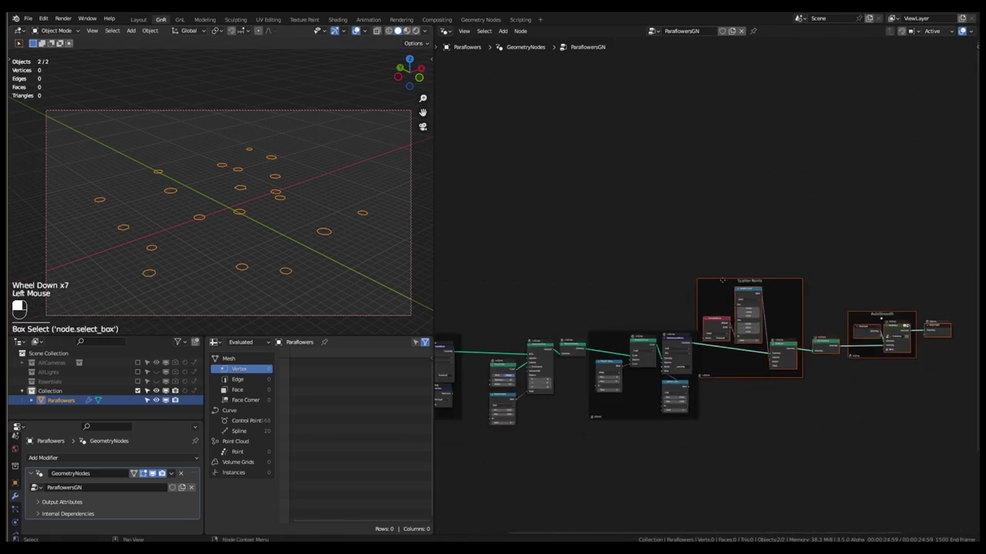
pyautogui.moveTo(731, 346); pyautogui.dragTo(769, 347)
pyautogui.scroll(3, 628, 339)
pyautogui.moveTo(632, 395); pyautogui.dragTo(654, 396)
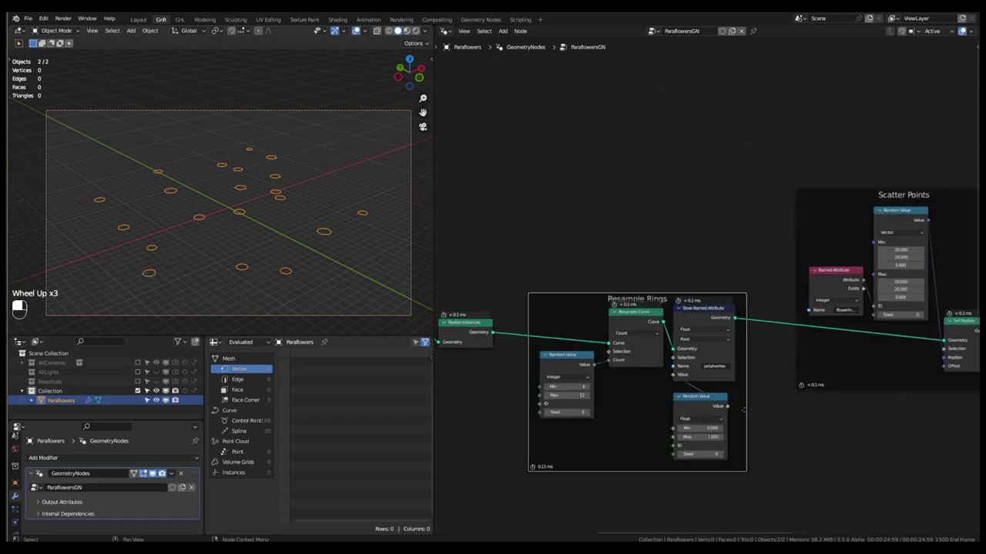
pyautogui.scroll(-3, 685, 241)
pyautogui.scroll(-5, 686, 241)
pyautogui.moveTo(892, 206); pyautogui.dragTo(711, 306)
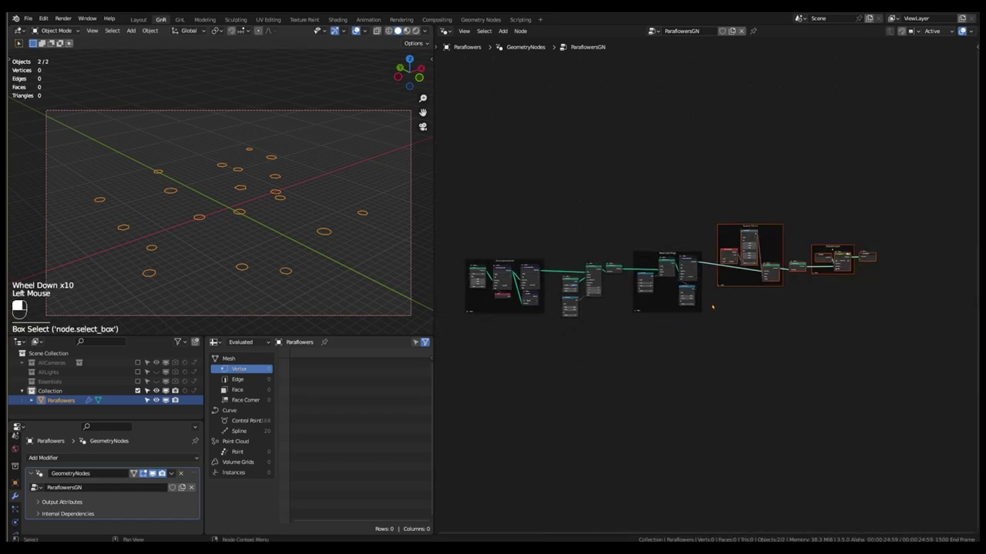
pyautogui.press('g')
pyautogui.click(716, 296)
pyautogui.click(723, 324)
pyautogui.scroll(2, 723, 324)
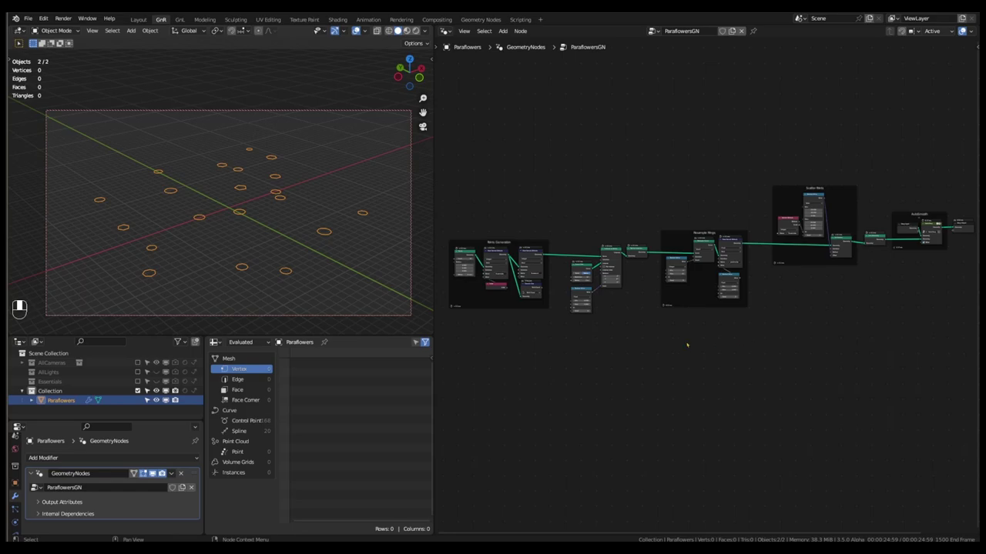
# Shift the Resample Rings frame and everything downstream further along, and move Realize Instances beside it to open a gap after Instance on Points
pyautogui.scroll(-2, 688, 345)
pyautogui.moveTo(688, 346); pyautogui.dragTo(670, 346, button='middle')
pyautogui.moveTo(939, 194); pyautogui.dragTo(642, 339)
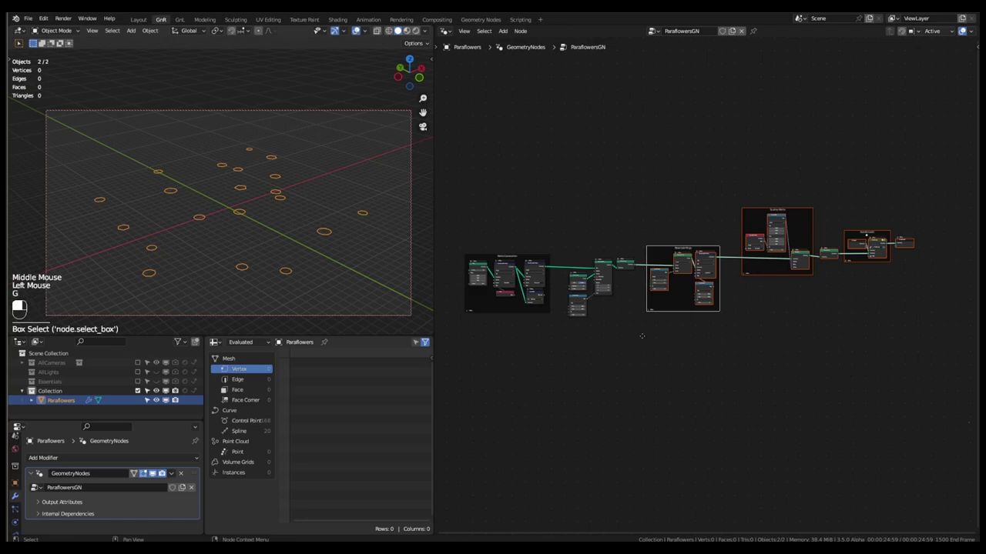
pyautogui.press('g')
pyautogui.click(705, 341)
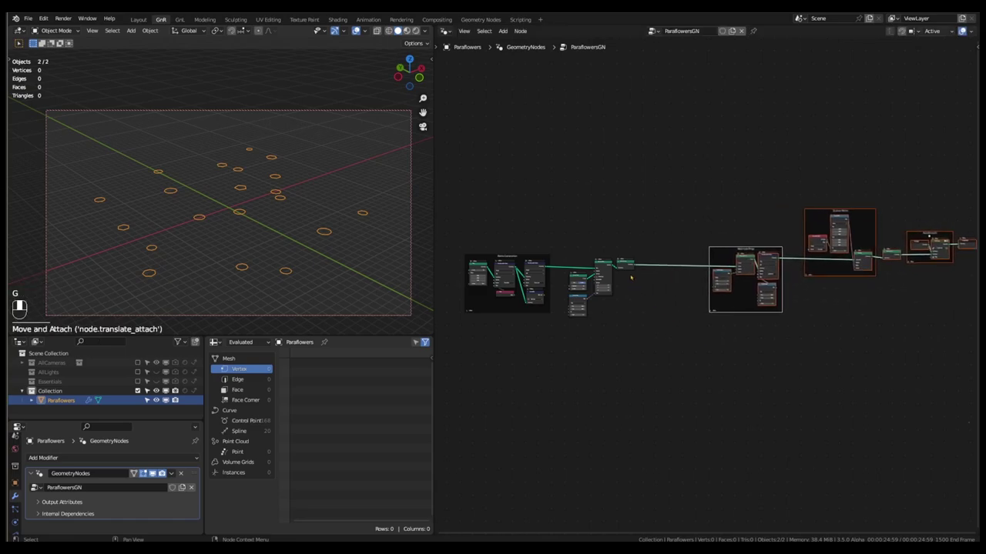
pyautogui.scroll(6, 628, 271)
pyautogui.moveTo(627, 271); pyautogui.dragTo(635, 288, button='middle')
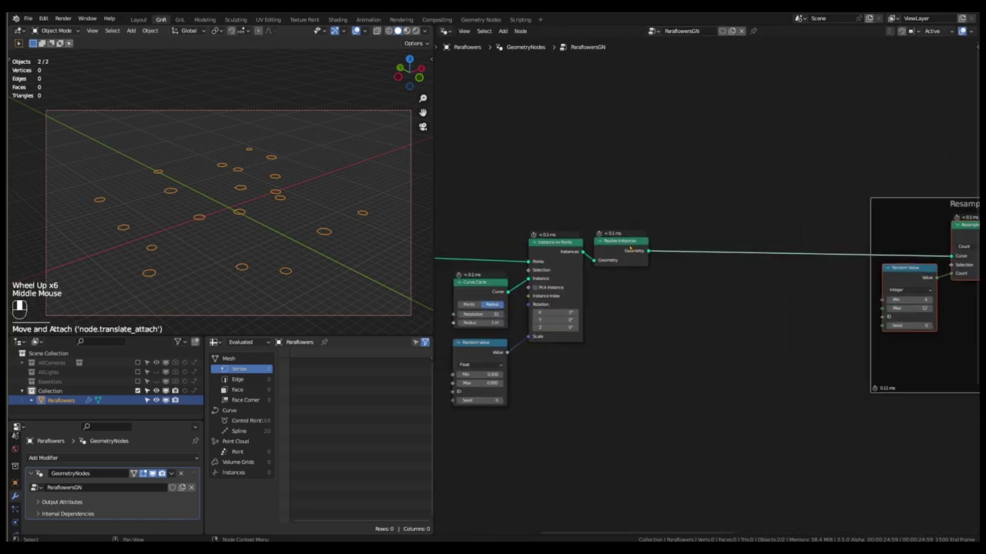
pyautogui.moveTo(621, 240); pyautogui.dragTo(791, 241)
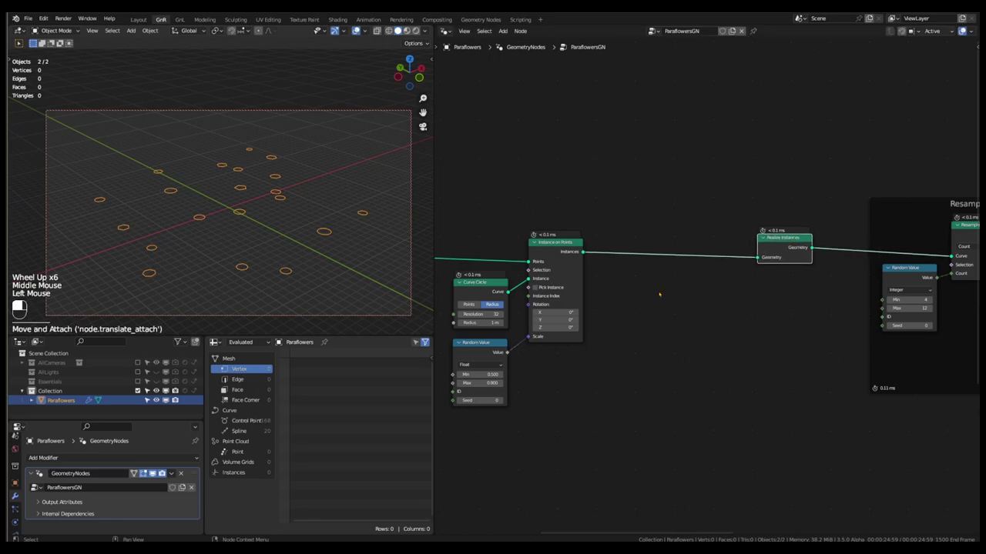
# Insert a Duplicate Elements node between Instance on Points and Realize Instances and set its domain to Instance
pyautogui.hotkey('shift', 'a')
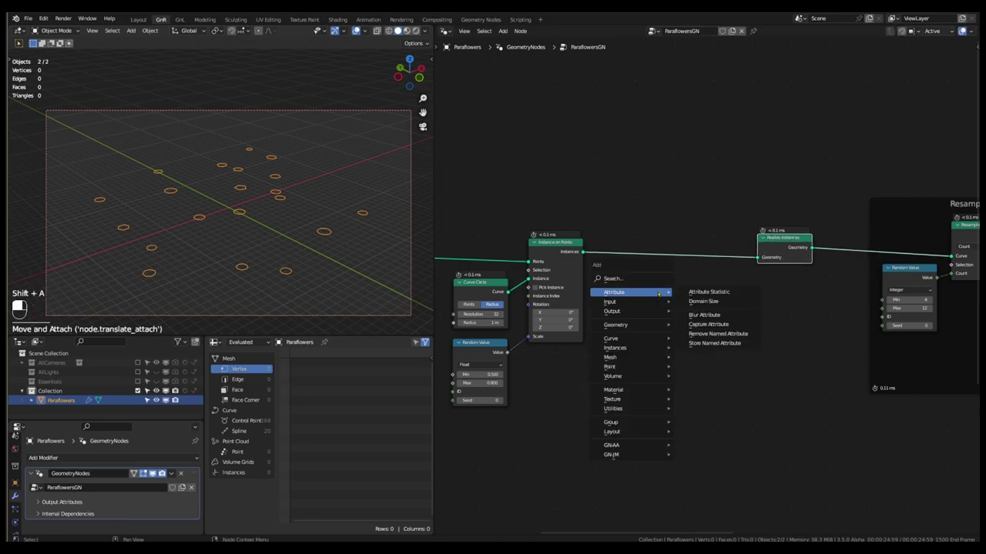
pyautogui.moveTo(646, 325)
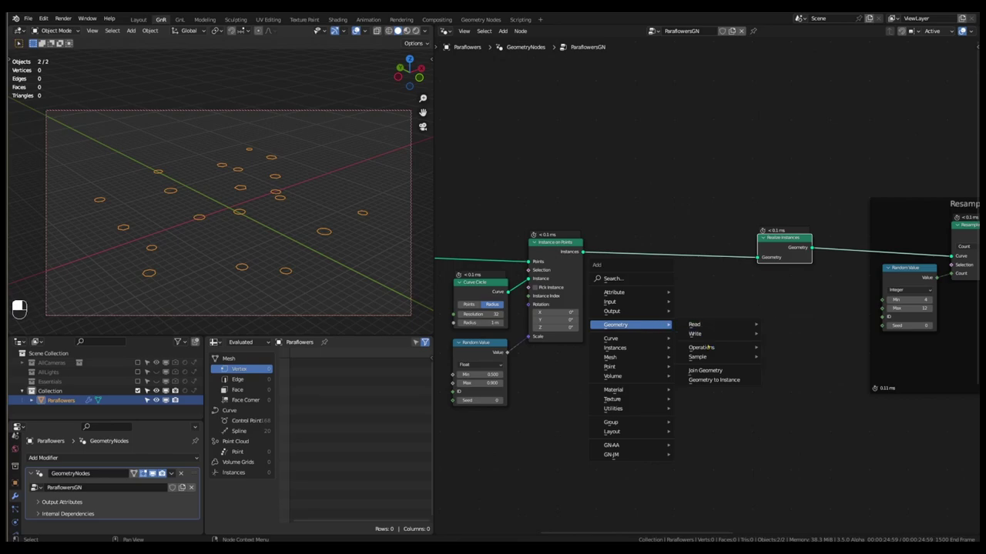
pyautogui.moveTo(708, 351)
pyautogui.click(799, 375)
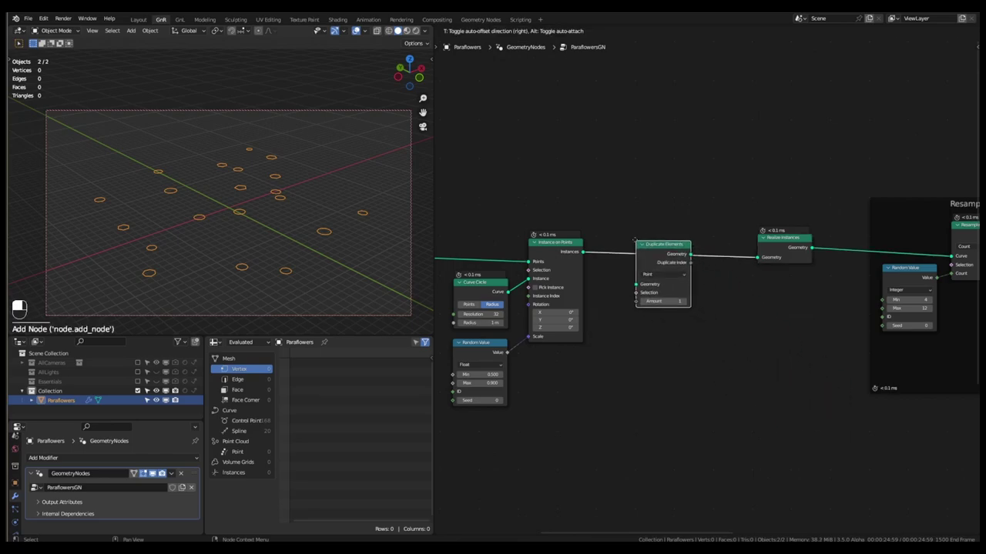
pyautogui.click(609, 280)
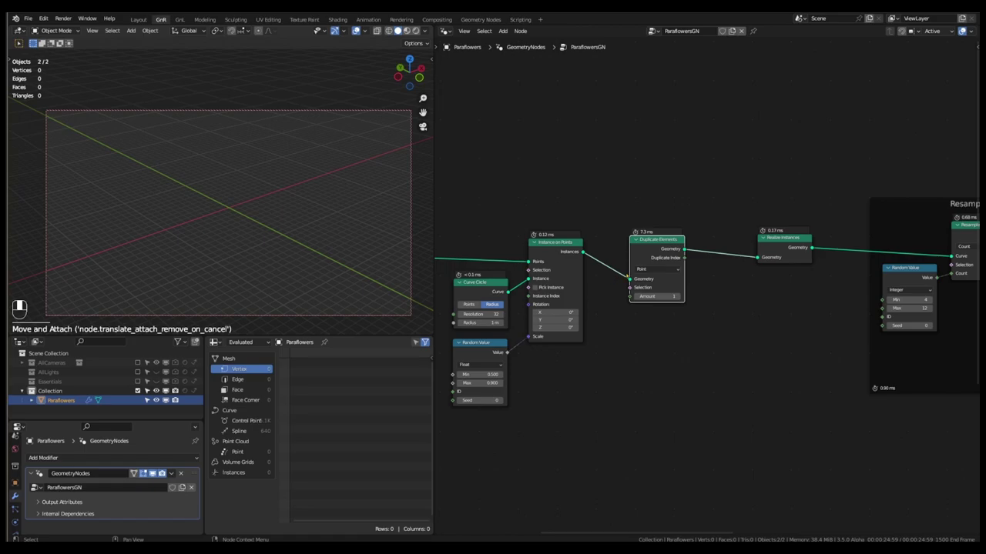
pyautogui.scroll(3, 632, 271)
pyautogui.click(658, 270)
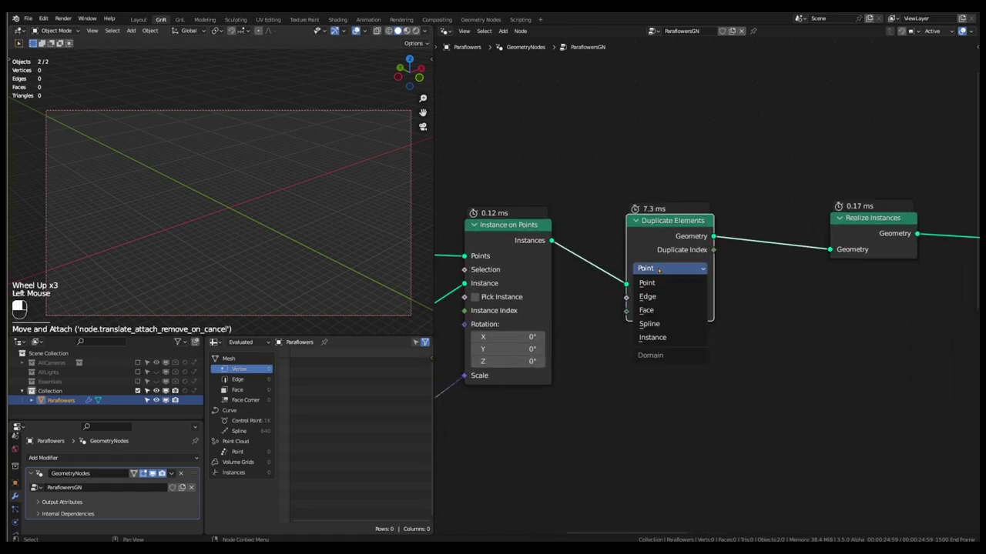
pyautogui.click(661, 337)
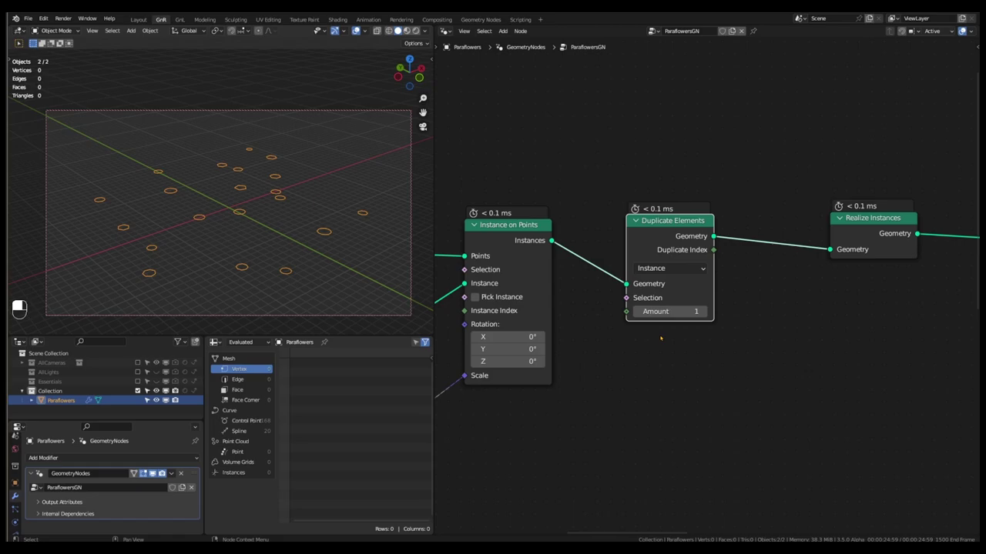
# Add a Random Value node below Duplicate Elements and set its data type to Integer
pyautogui.press('q')
pyautogui.click(661, 337)
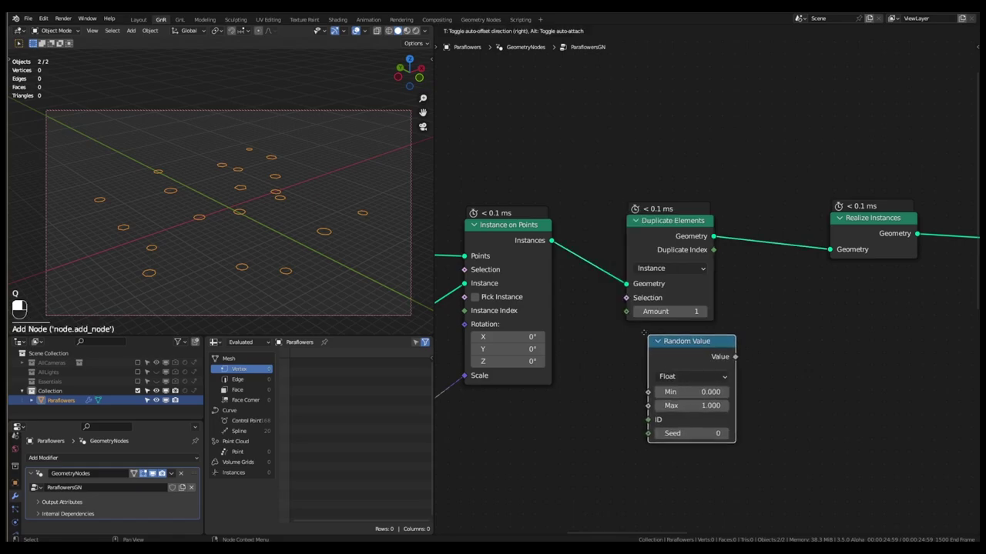
pyautogui.click(679, 385)
pyautogui.click(685, 375)
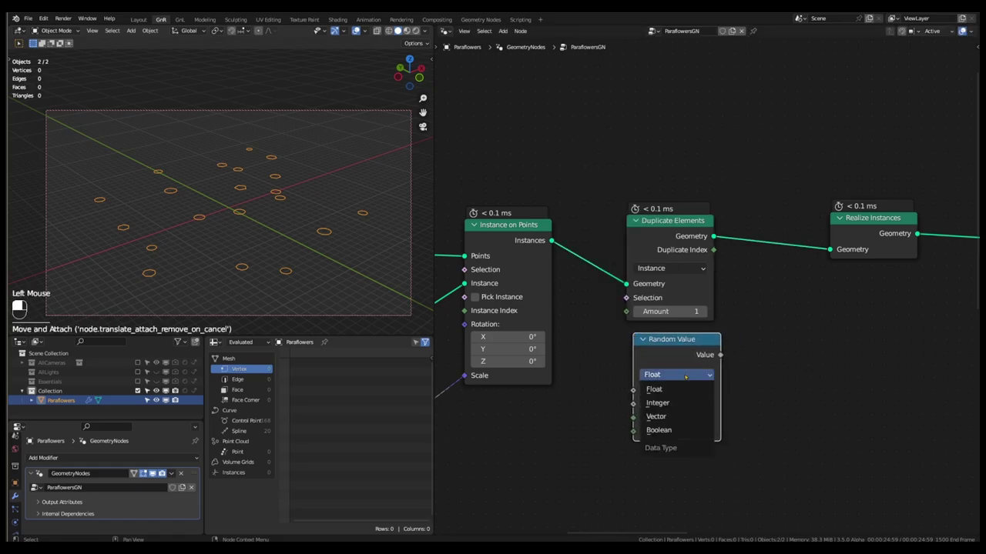
pyautogui.click(682, 403)
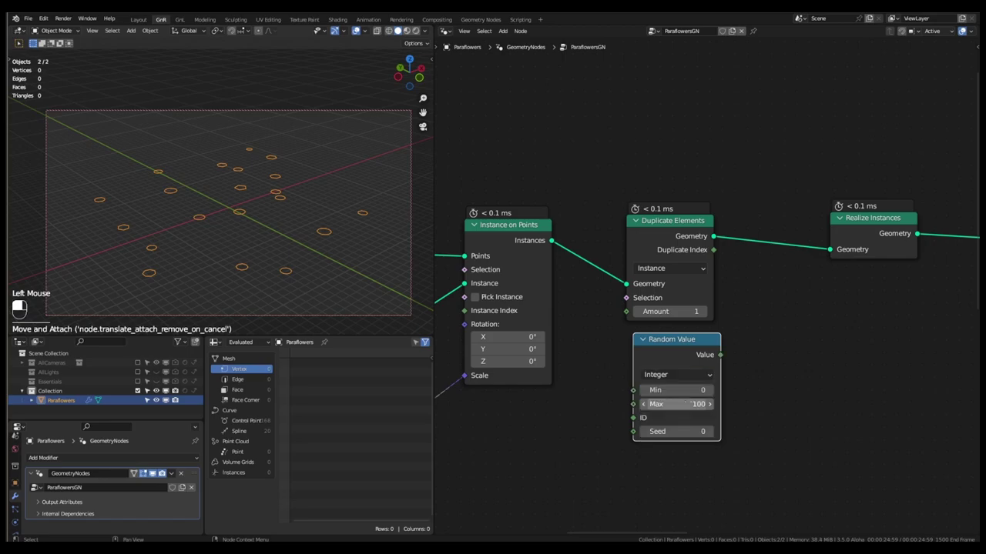
# Set the new Random Value to Min 3 and Max 6 and connect it to the Amount of Duplicate Elements
pyautogui.doubleClick(686, 391)
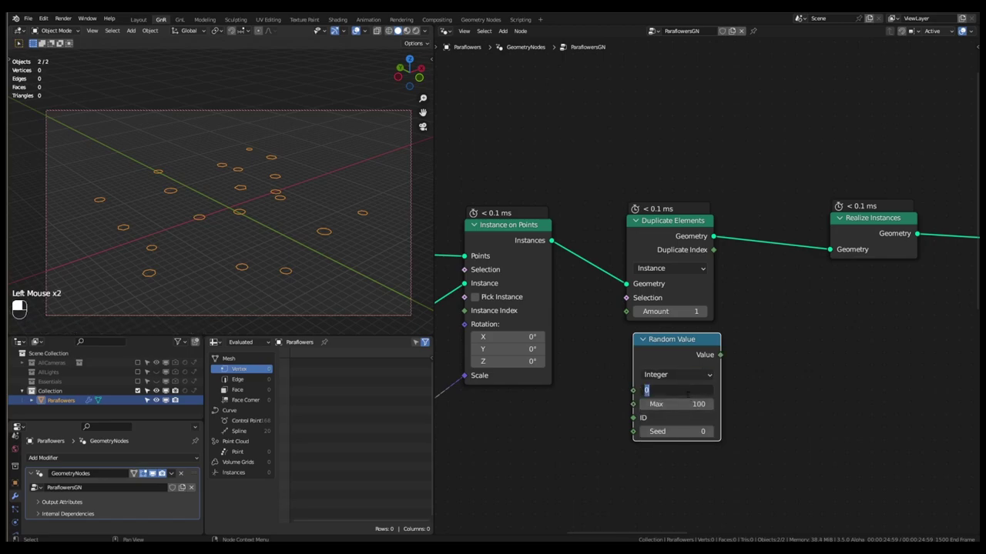
pyautogui.write('3')
pyautogui.click(690, 404)
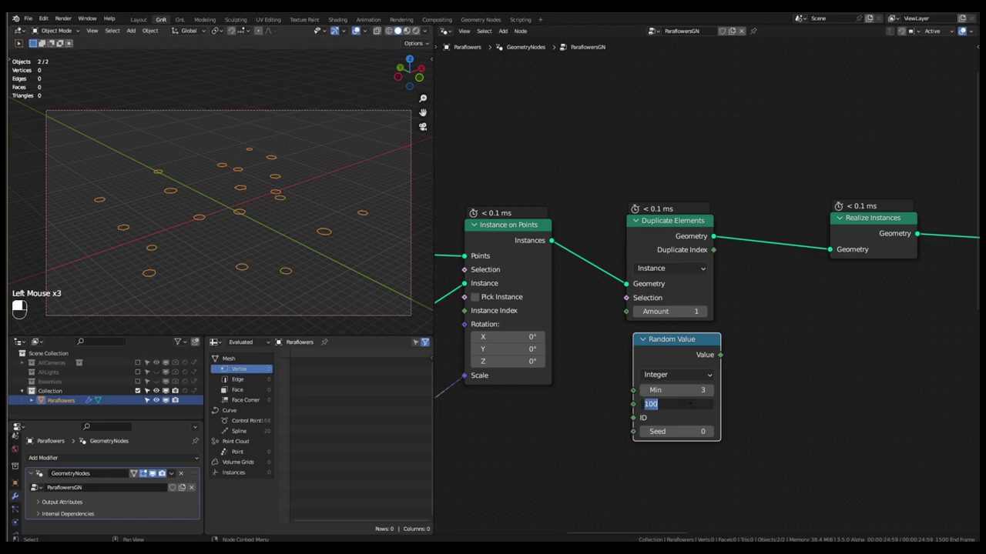
pyautogui.write('6')
pyautogui.press('Return')
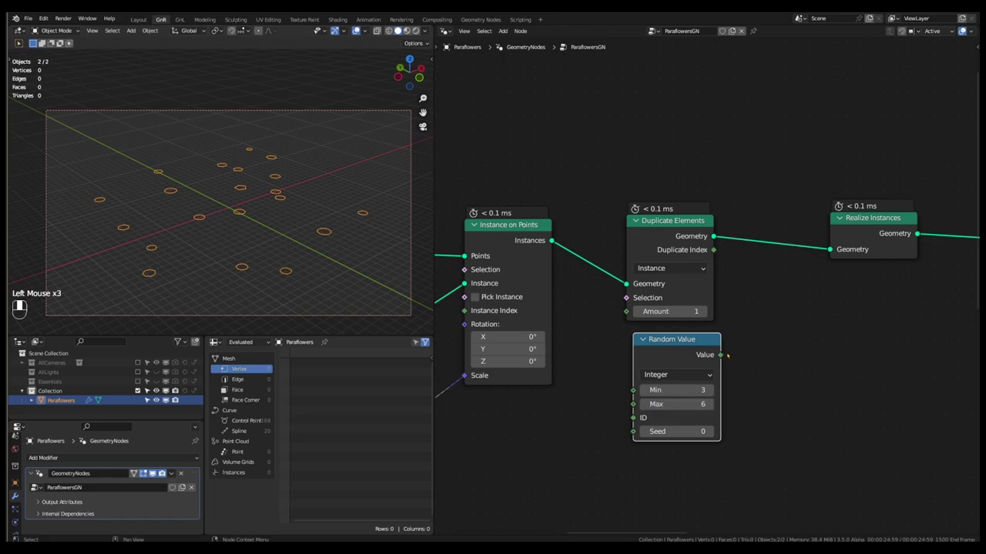
pyautogui.moveTo(721, 355); pyautogui.dragTo(634, 313)
# Inspect the duplicated rings up close and raise the Seed of the Random Value driving Amount to 6
pyautogui.scroll(6, 236, 214)
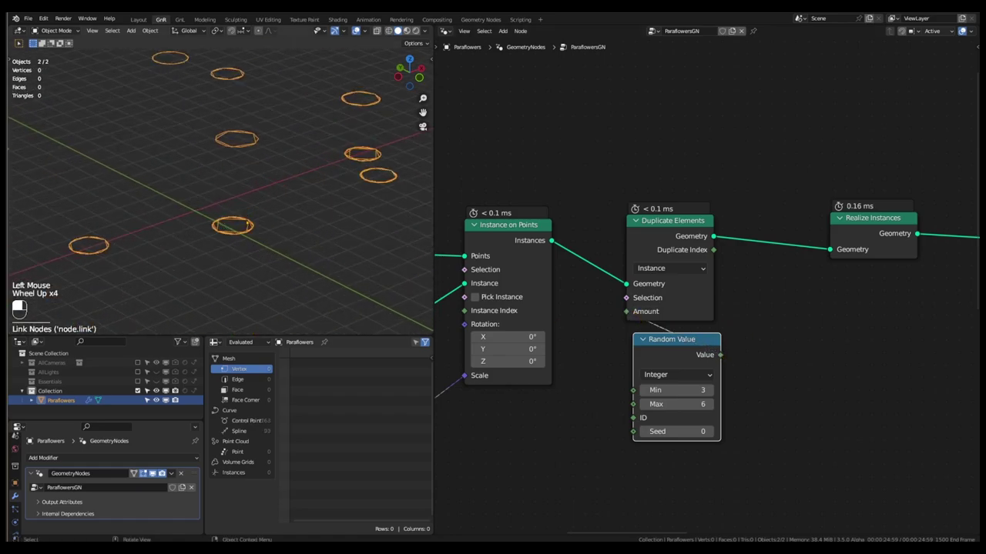
pyautogui.scroll(-1, 236, 214)
pyautogui.scroll(5, 236, 214)
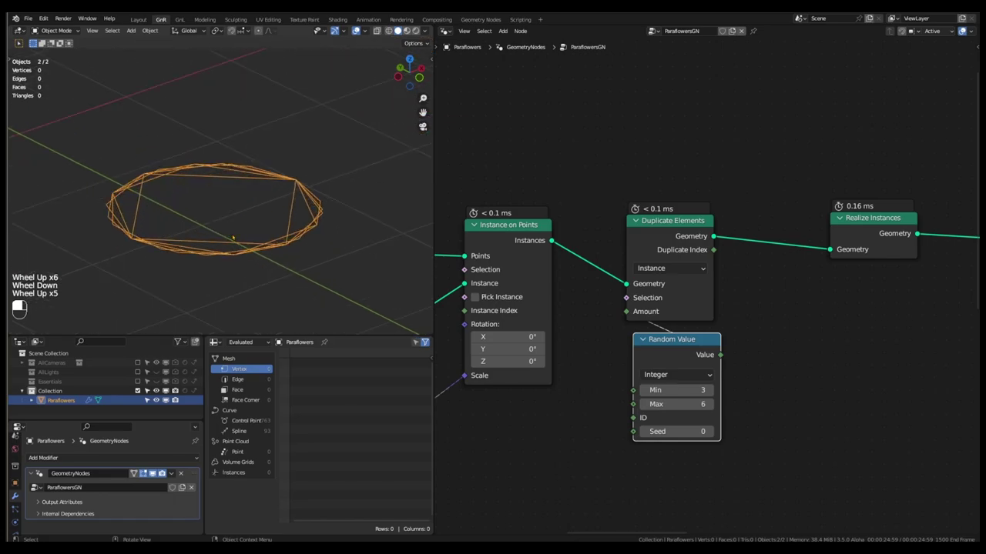
pyautogui.scroll(-7, 276, 220)
pyautogui.scroll(-1, 277, 220)
pyautogui.scroll(5, 277, 220)
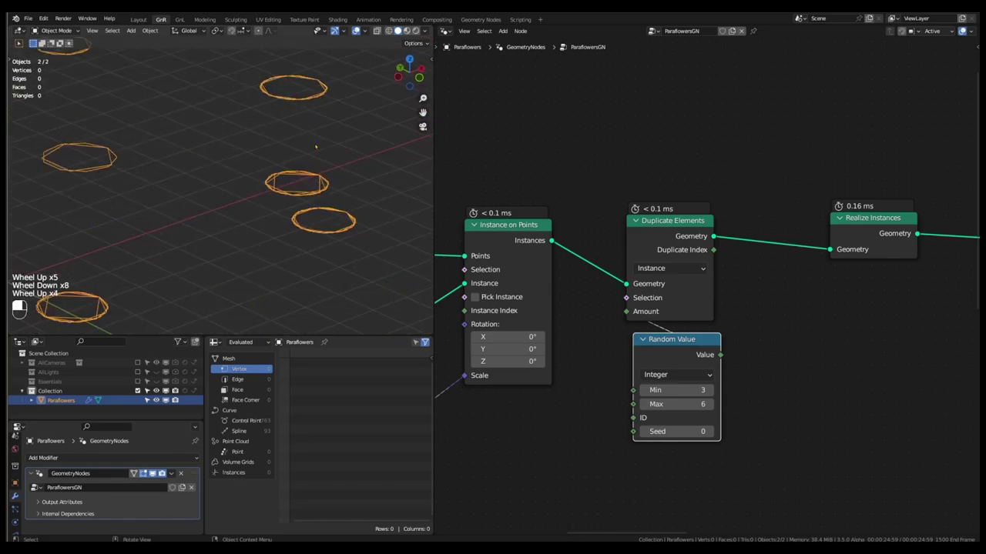
pyautogui.click(710, 432)
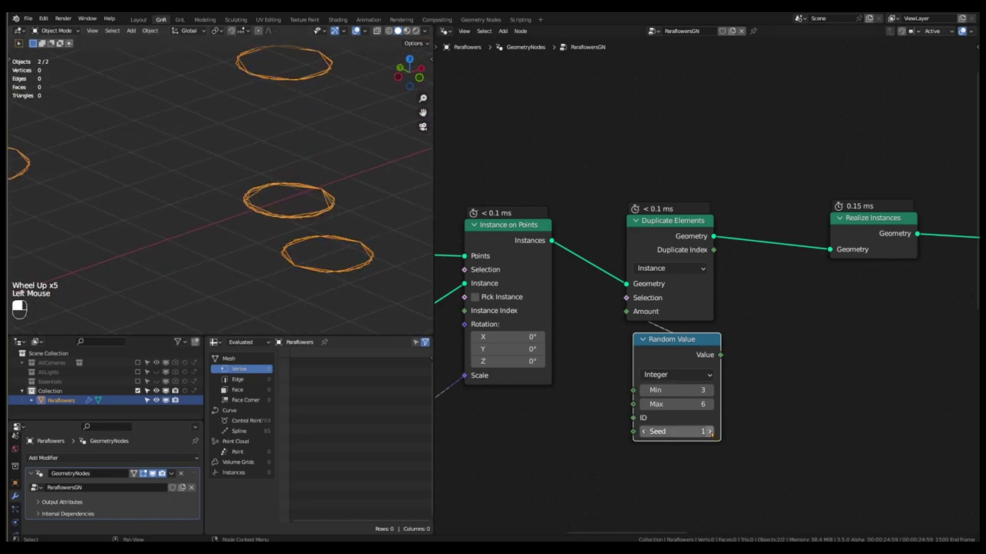
pyautogui.click(710, 432)
pyautogui.click(710, 432)
pyautogui.click(710, 432)
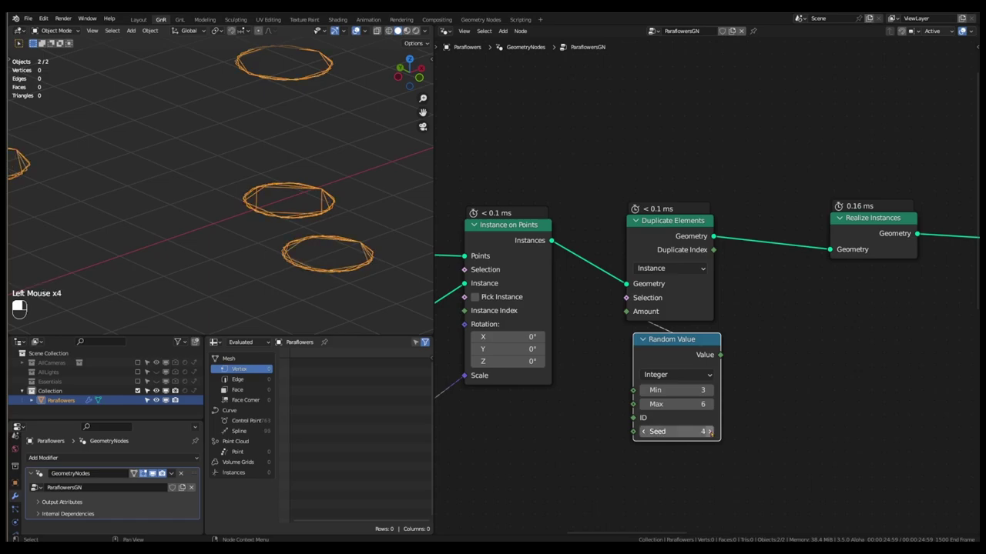
pyautogui.click(710, 432)
pyautogui.click(710, 432)
# Maximize the 3D viewport to view all the scattered, duplicated rings together
pyautogui.scroll(-8, 260, 241)
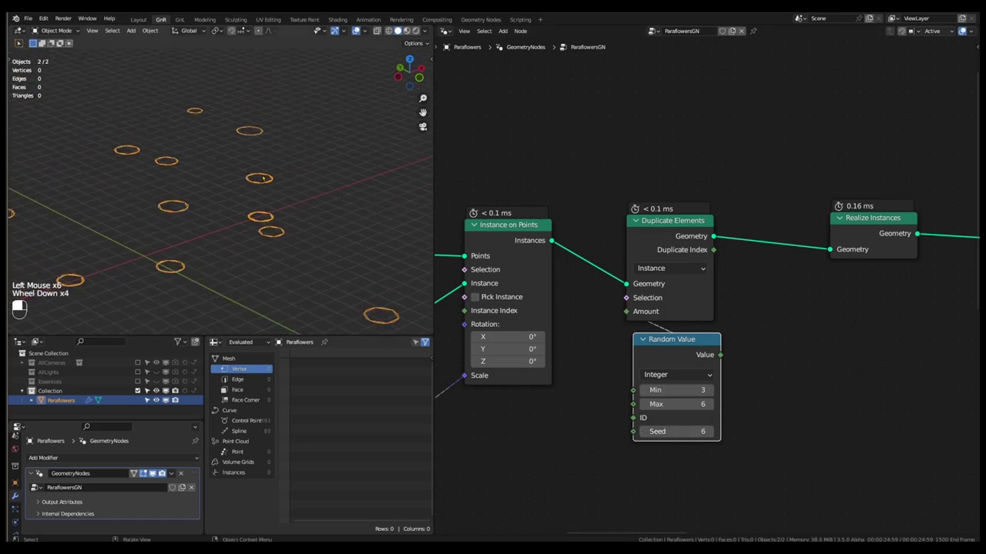
pyautogui.scroll(2, 158, 230)
pyautogui.scroll(-1, 159, 230)
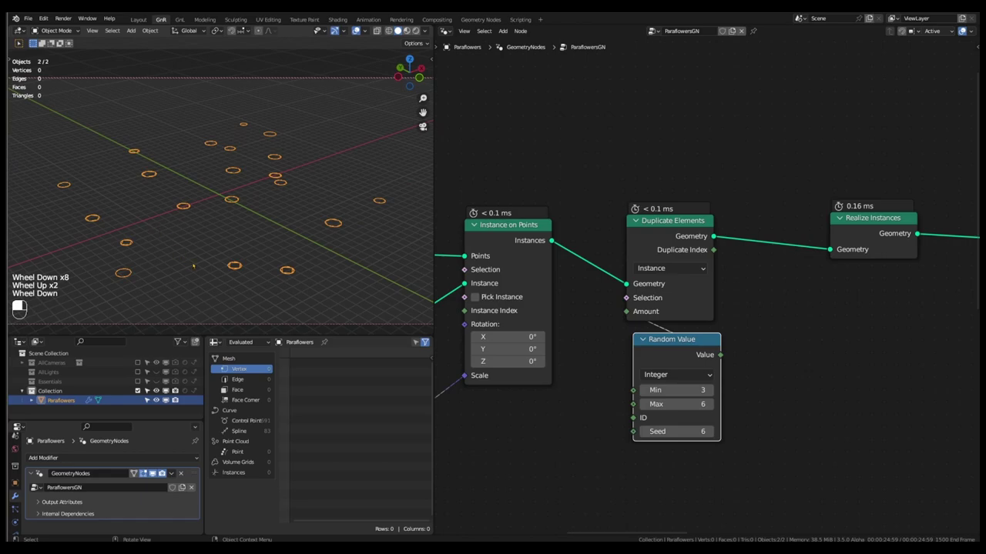
pyautogui.hotkey('ctrl', 'space')
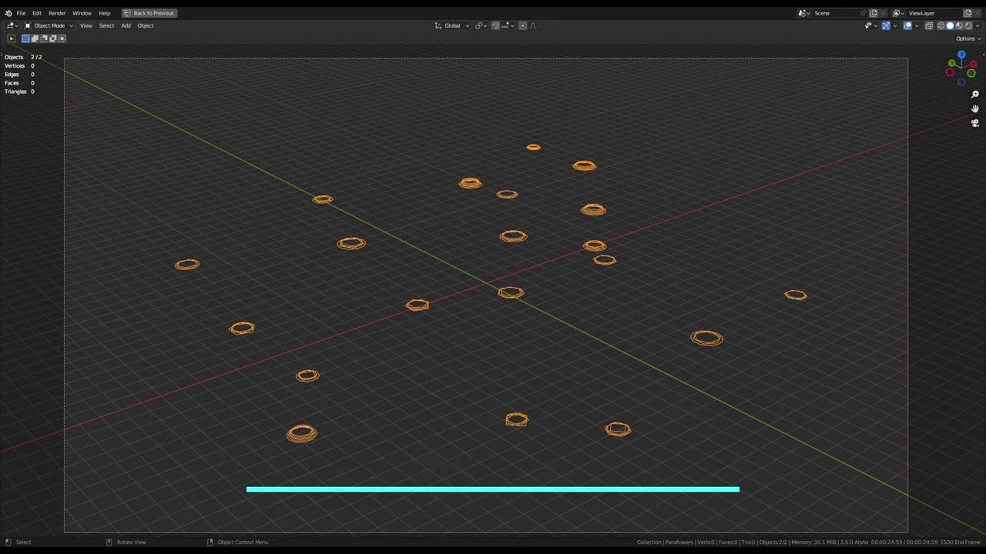
# Make room after Duplicate Elements, insert a Store Named Attribute node before Realize Instances and set its data type to Integer
pyautogui.moveTo(718, 385); pyautogui.dragTo(628, 233)
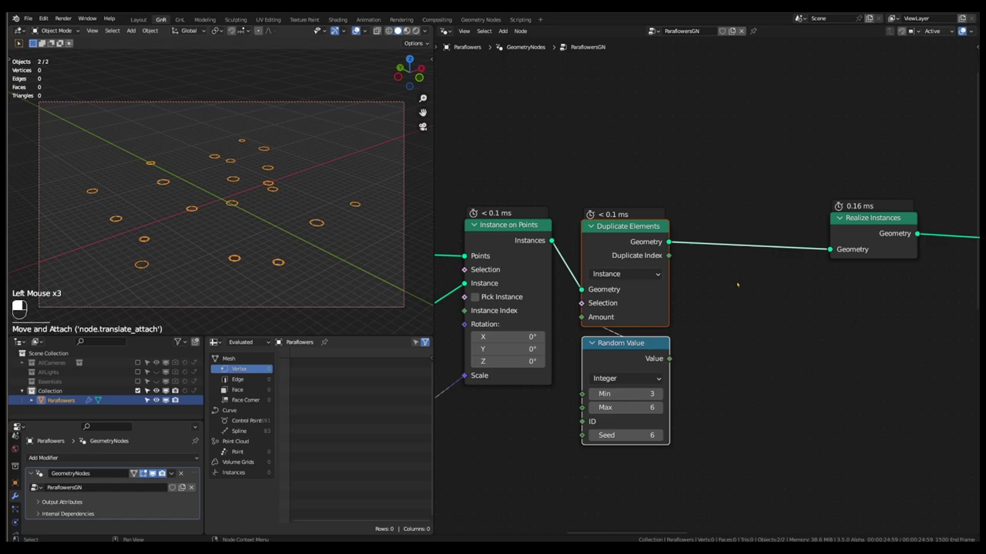
pyautogui.press('shift')
pyautogui.hotkey('shift', 'a')
pyautogui.moveTo(737, 284)
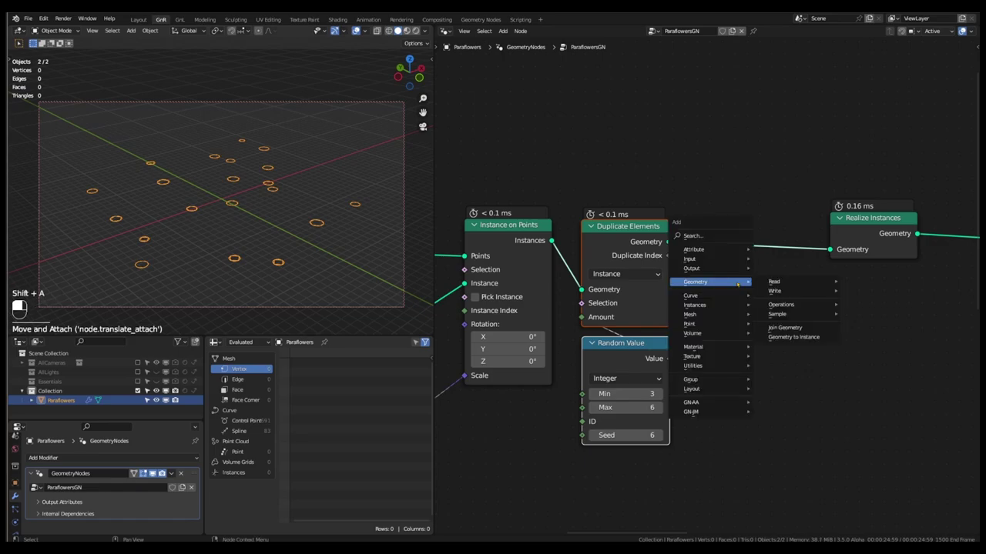
pyautogui.moveTo(731, 249)
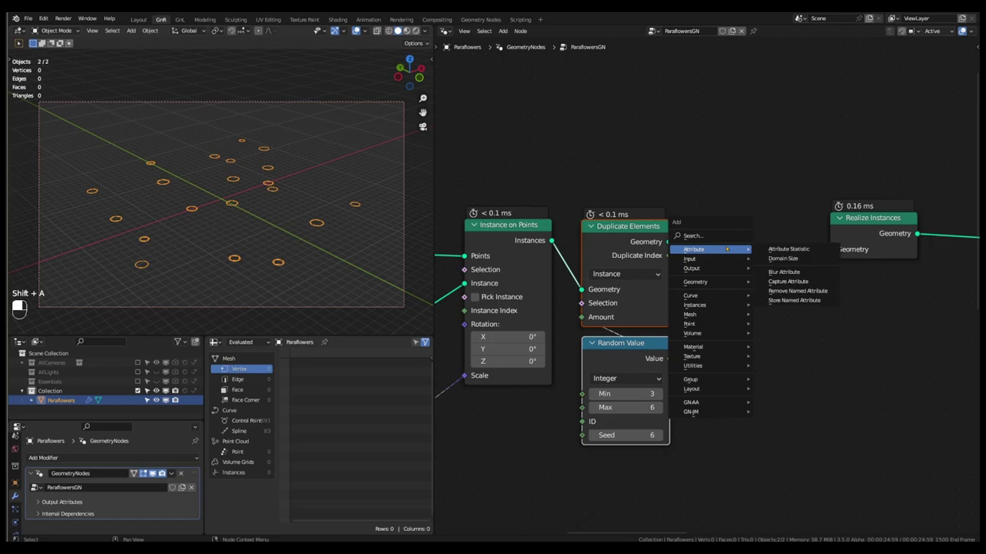
pyautogui.click(793, 299)
pyautogui.click(713, 216)
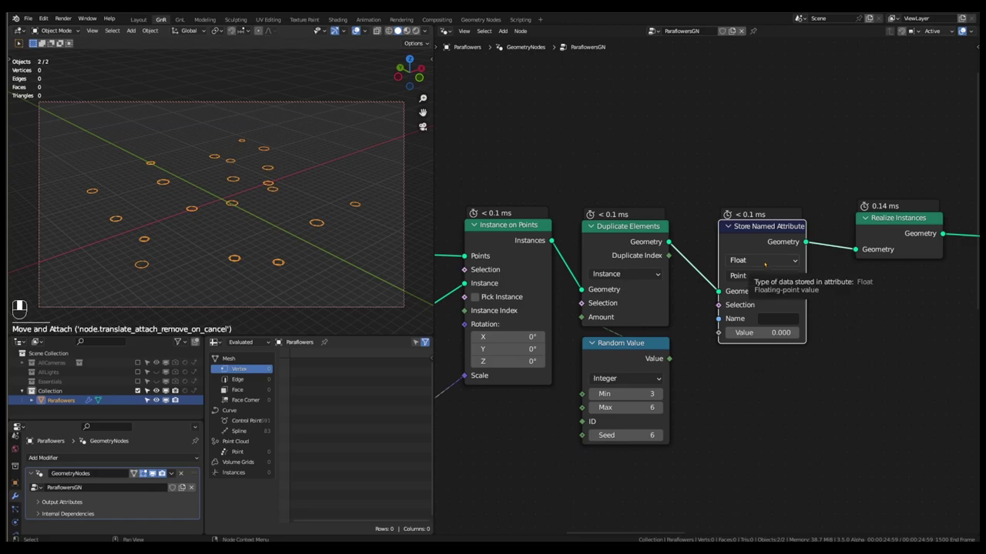
pyautogui.click(764, 263)
pyautogui.click(762, 288)
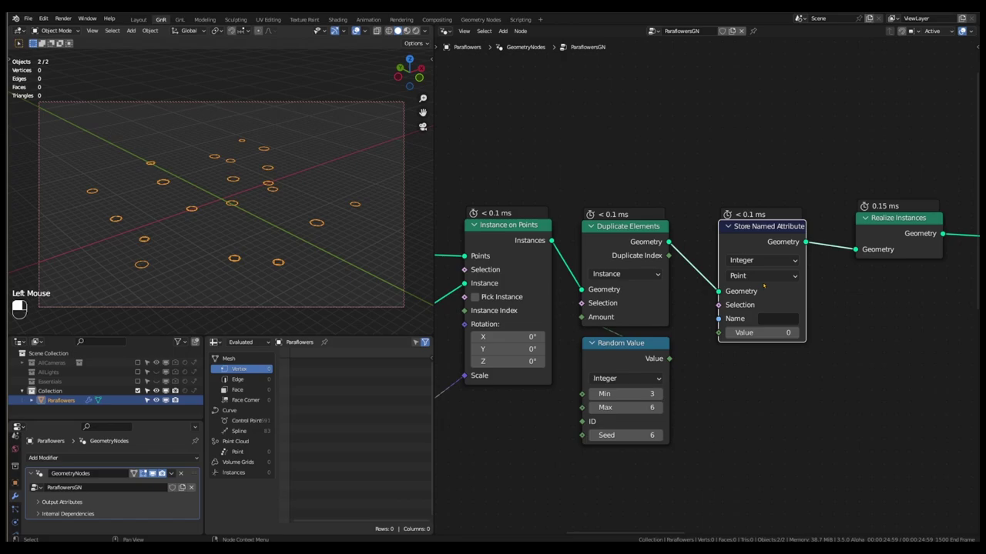
# Set the Store Named Attribute domain to Instance, feed Duplicate Index into its Value, and name the attribute ringindex
pyautogui.click(763, 278)
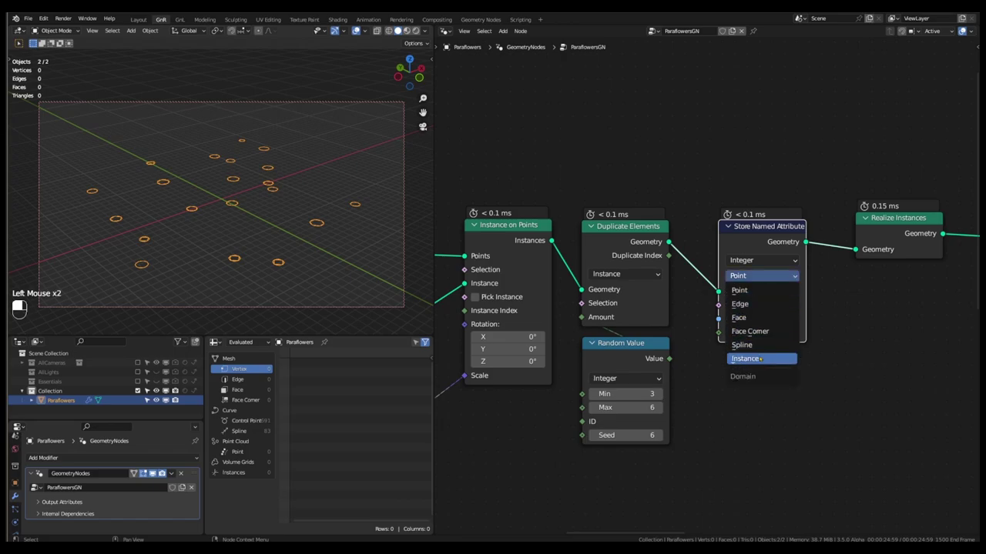
pyautogui.click(760, 359)
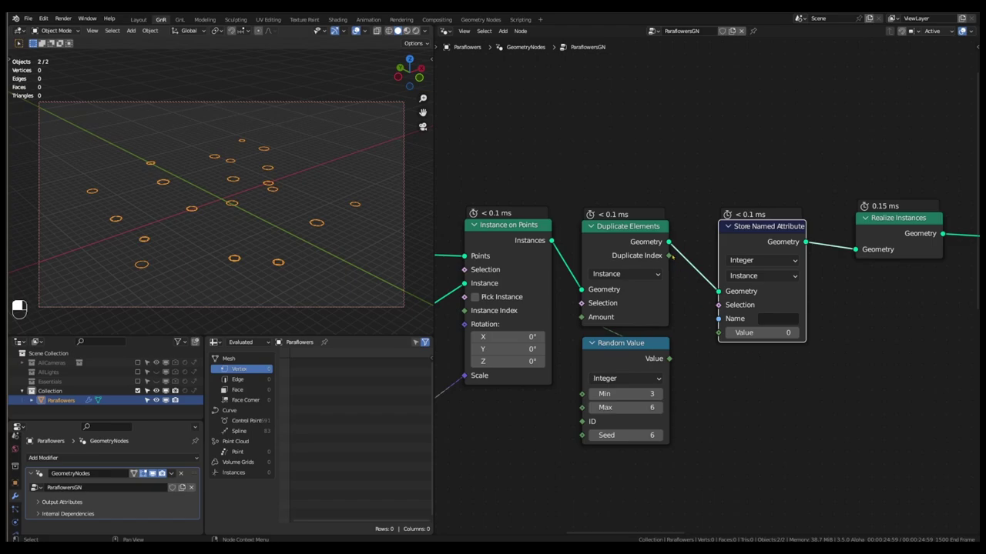
pyautogui.moveTo(670, 257); pyautogui.dragTo(720, 334)
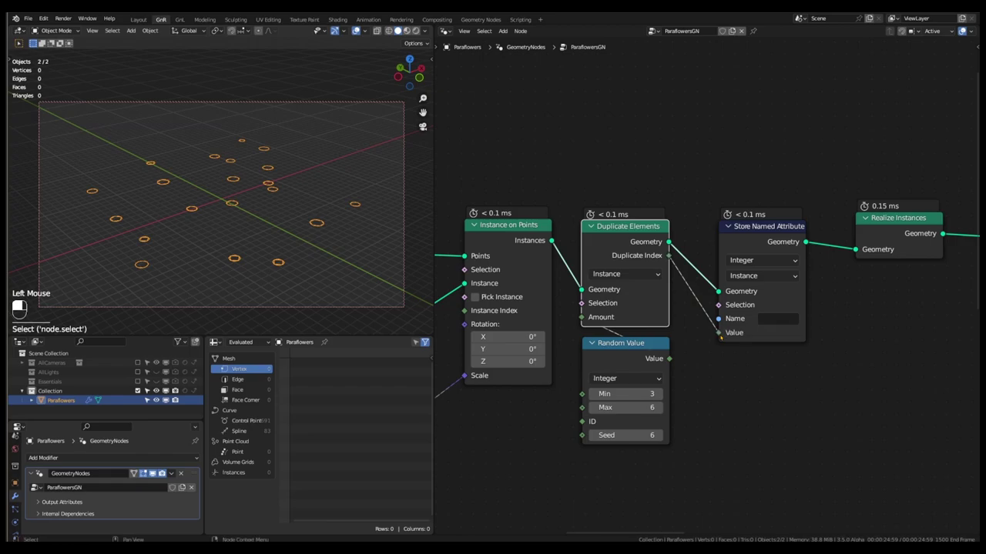
pyautogui.doubleClick(772, 321)
pyautogui.write('ringindex')
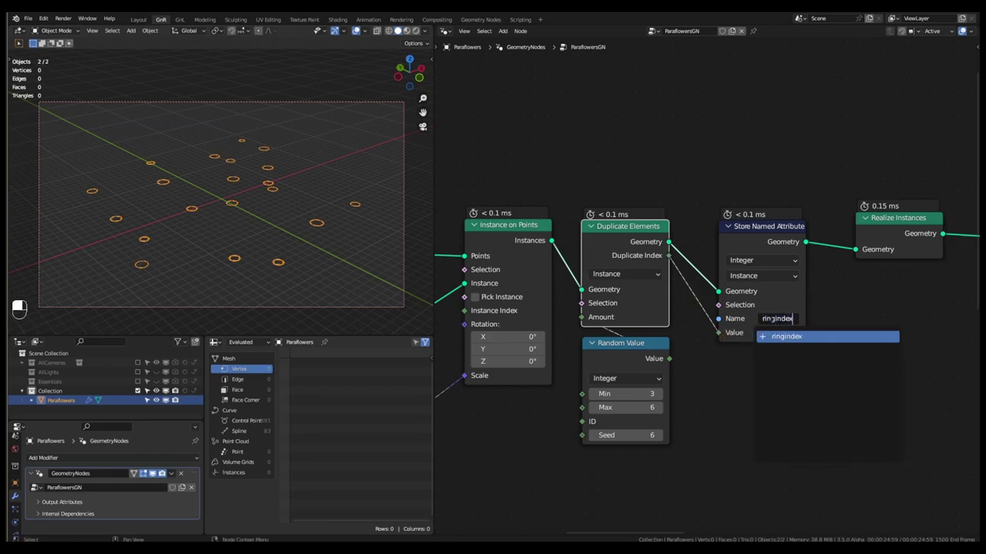
pyautogui.press('Return')
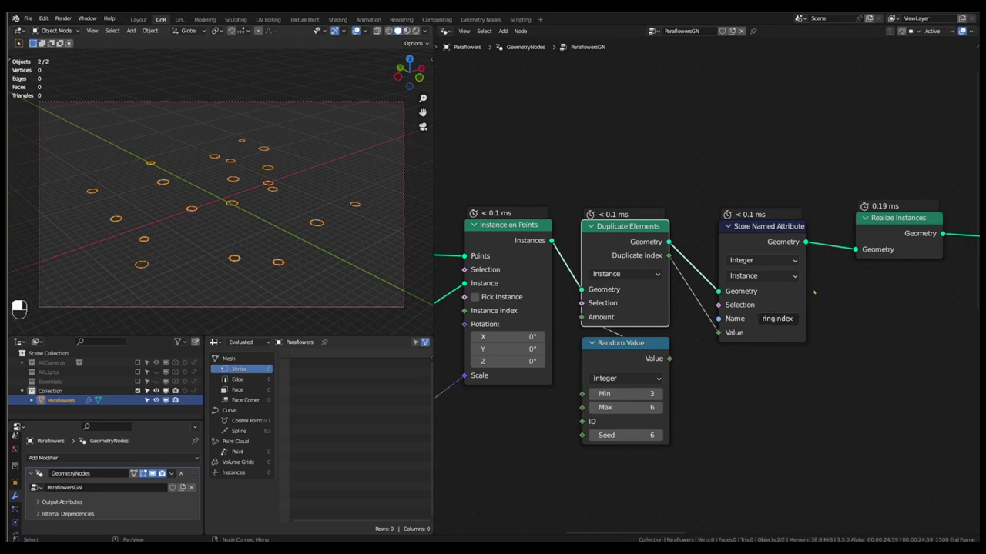
# Frame the nodes from Curve Circle through Store Named Attribute together and label the frame Rings
pyautogui.moveTo(804, 290); pyautogui.dragTo(809, 289)
pyautogui.scroll(-3, 753, 244)
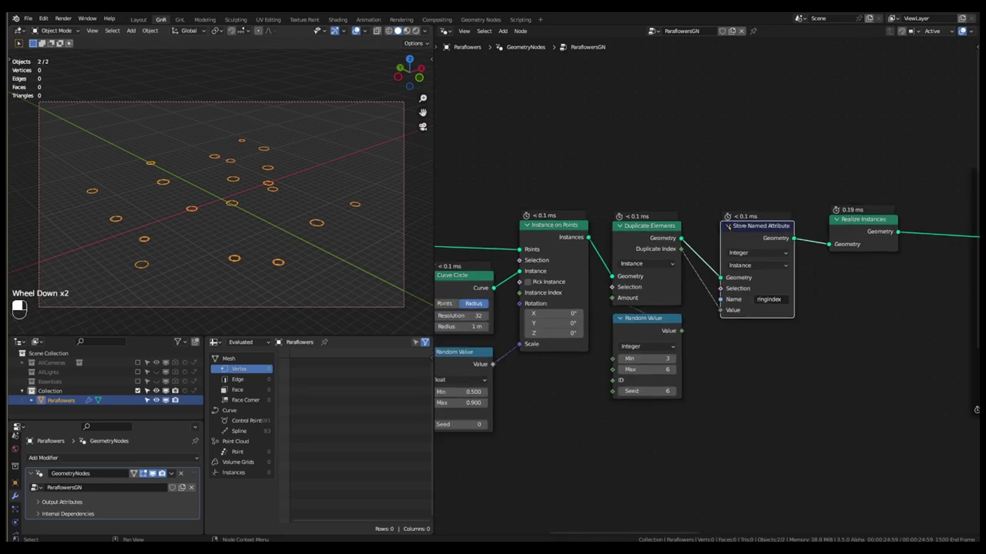
pyautogui.moveTo(739, 222); pyautogui.dragTo(534, 385)
pyautogui.hotkey('shift', 'p')
pyautogui.press('F2')
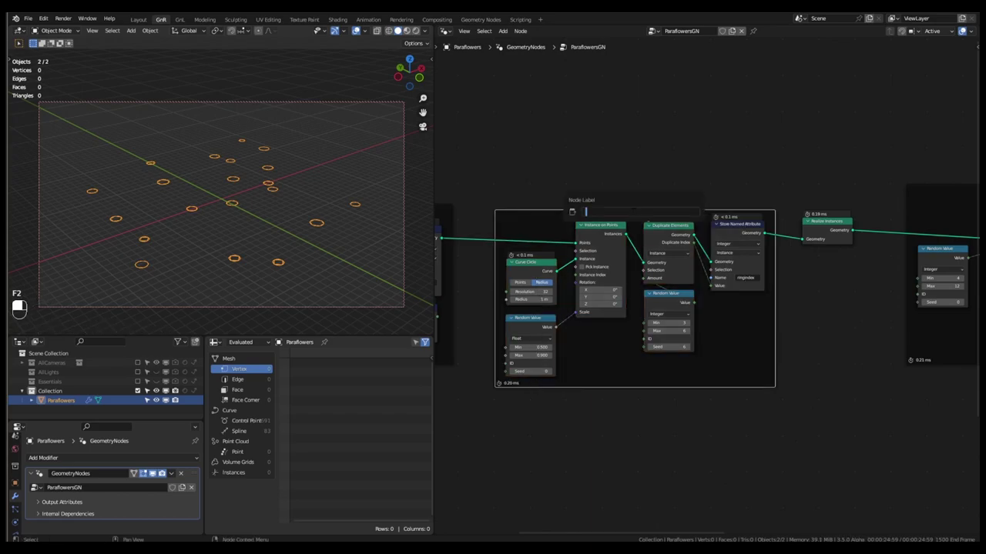
pyautogui.press('Return')
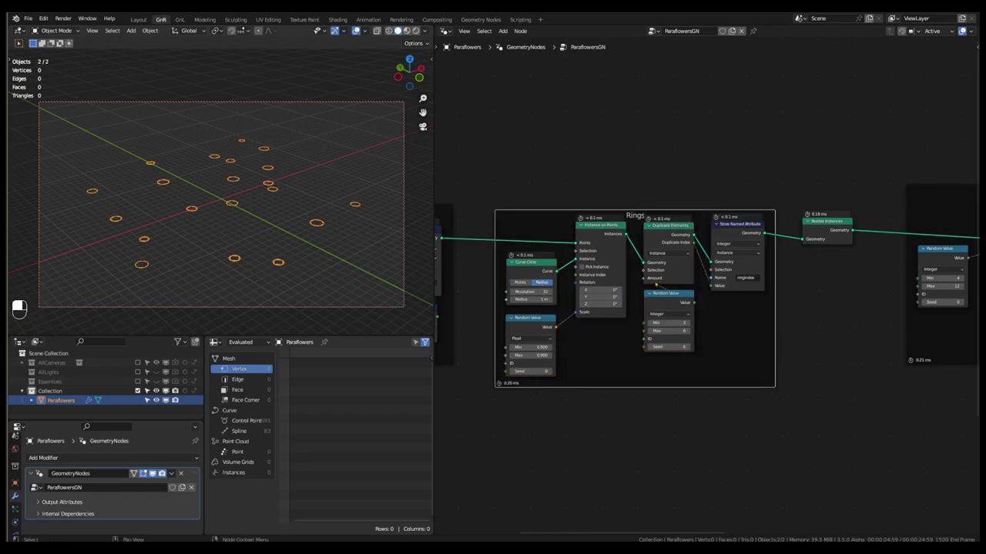
pyautogui.press('n')
pyautogui.doubleClick(656, 193)
pyautogui.press('n')
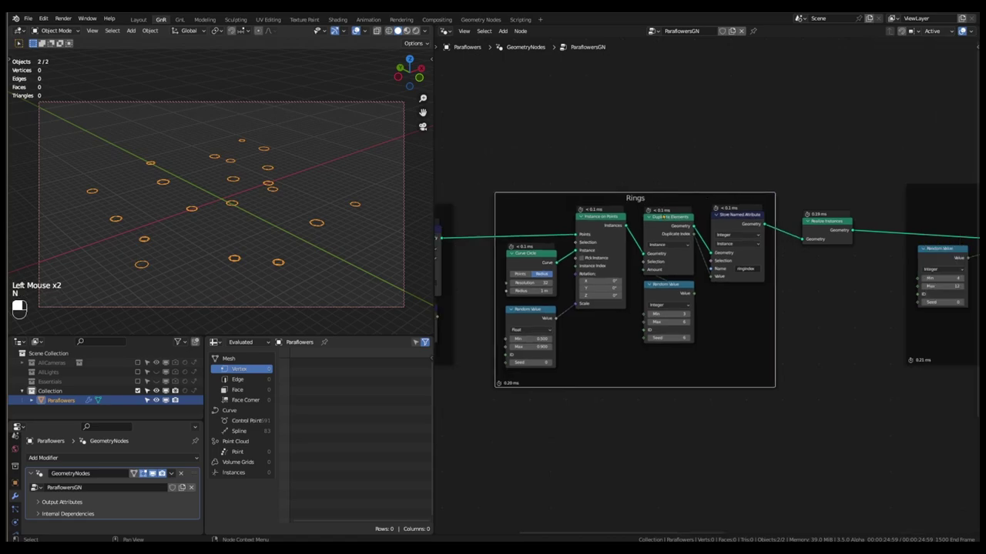
pyautogui.scroll(-4, 663, 198)
pyautogui.moveTo(669, 203); pyautogui.dragTo(668, 207)
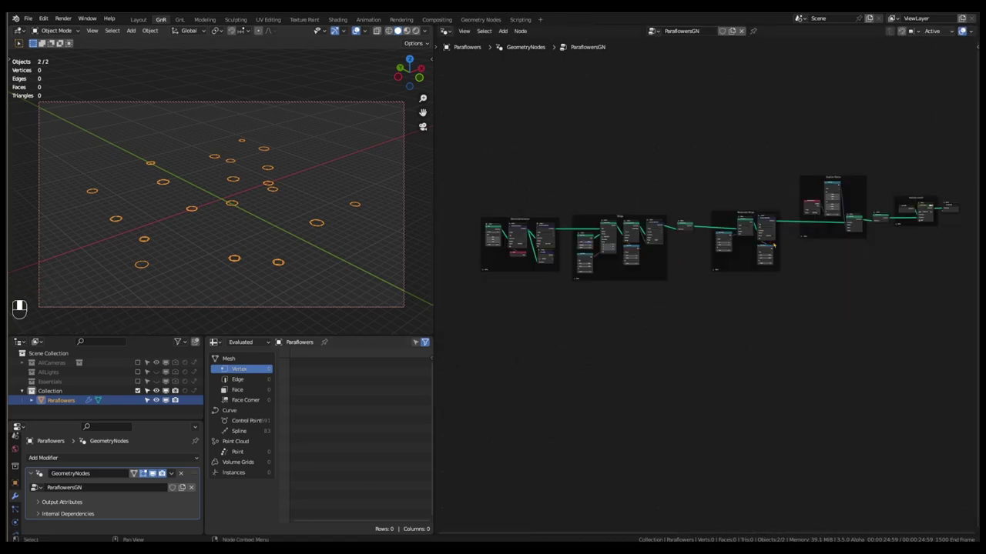
# Shift all nodes downstream of the Rings frame farther away and insert a Scale Instances node before Realize Instances
pyautogui.click(851, 277)
pyautogui.moveTo(961, 158); pyautogui.dragTo(681, 335)
pyautogui.press('g')
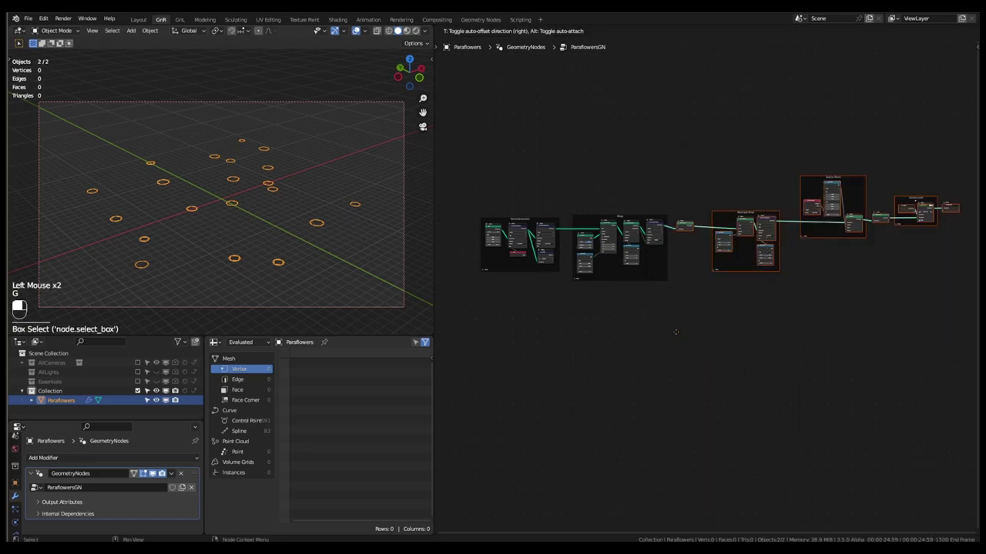
pyautogui.click(776, 331)
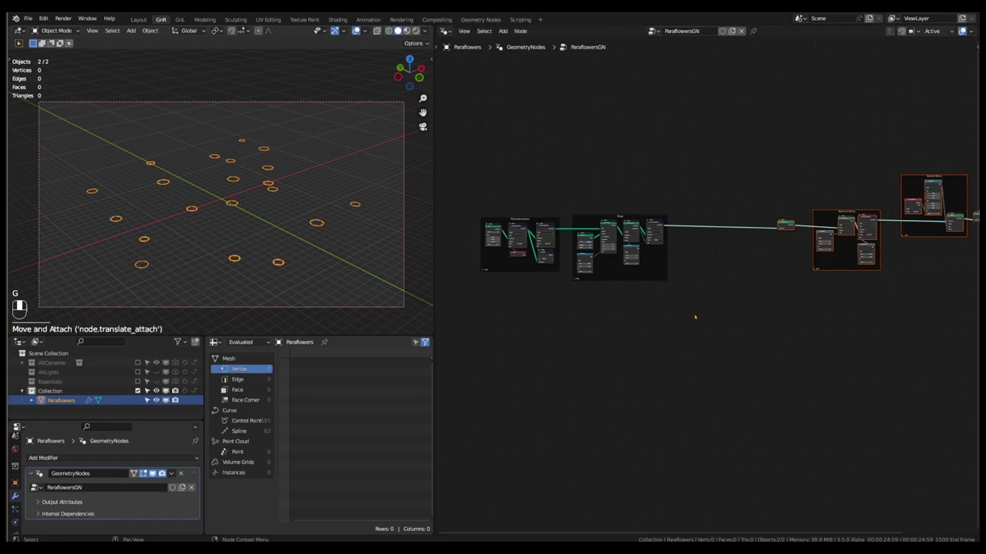
pyautogui.scroll(6, 698, 277)
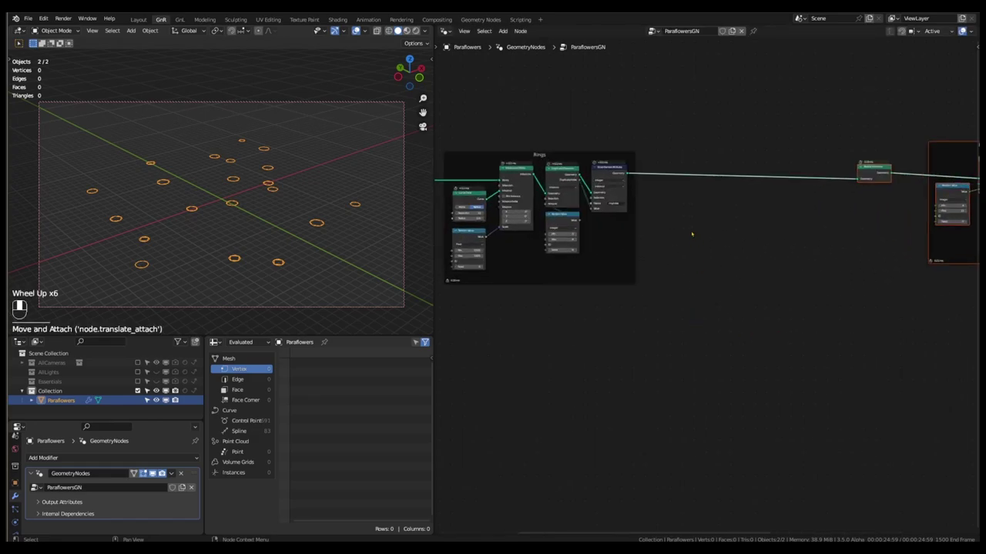
pyautogui.hotkey('shift', 'a')
pyautogui.moveTo(678, 286)
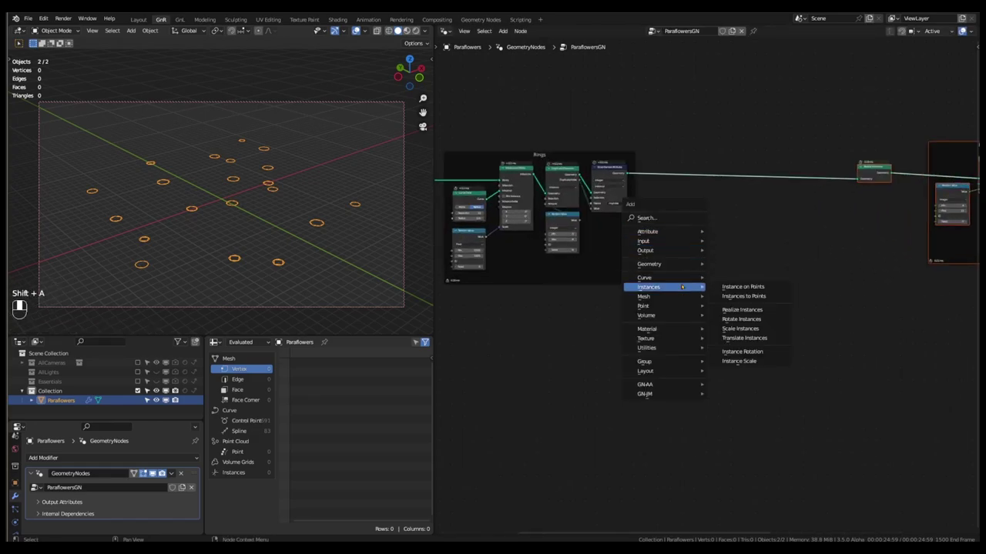
pyautogui.click(740, 328)
pyautogui.click(738, 170)
pyautogui.scroll(4, 728, 196)
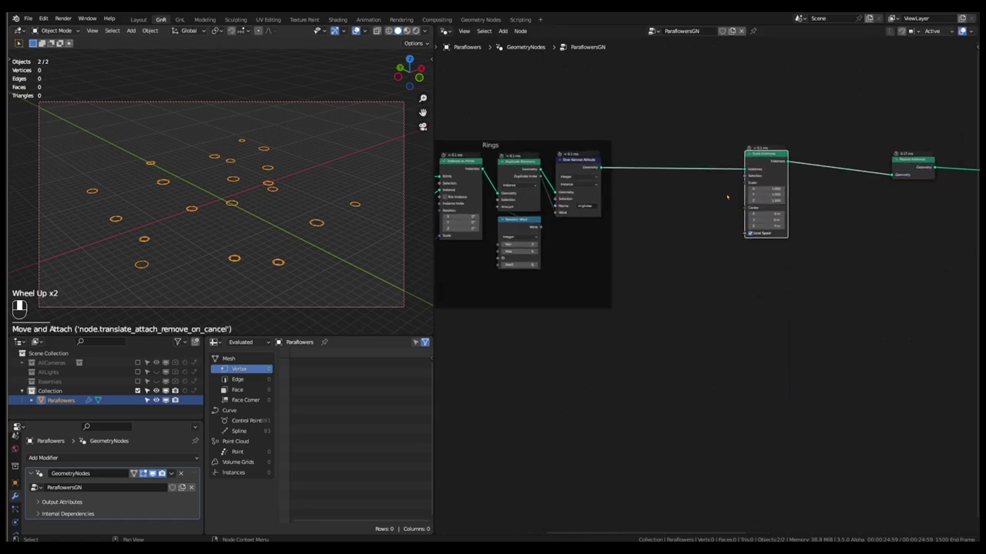
# Add a Named Attribute node reading ringindex and connect its Attribute output to the Scale of Scale Instances
pyautogui.scroll(2, 727, 198)
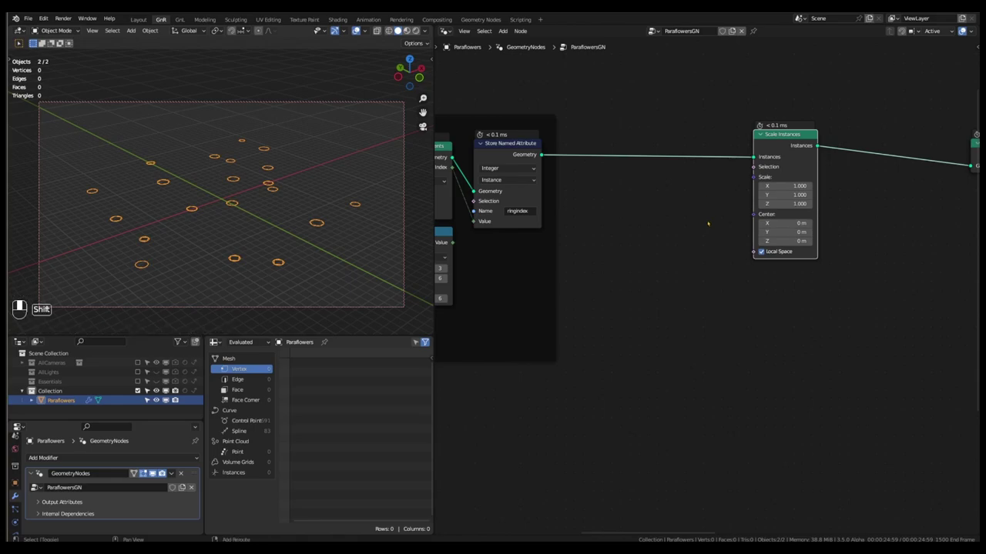
pyautogui.hotkey('shift', 'a')
pyautogui.moveTo(708, 223)
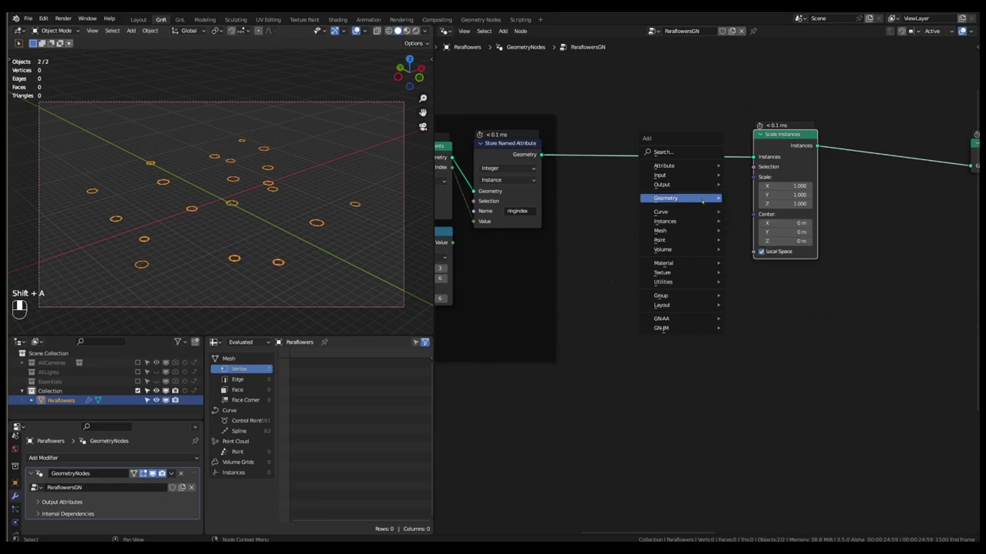
pyautogui.moveTo(697, 198)
pyautogui.moveTo(746, 200)
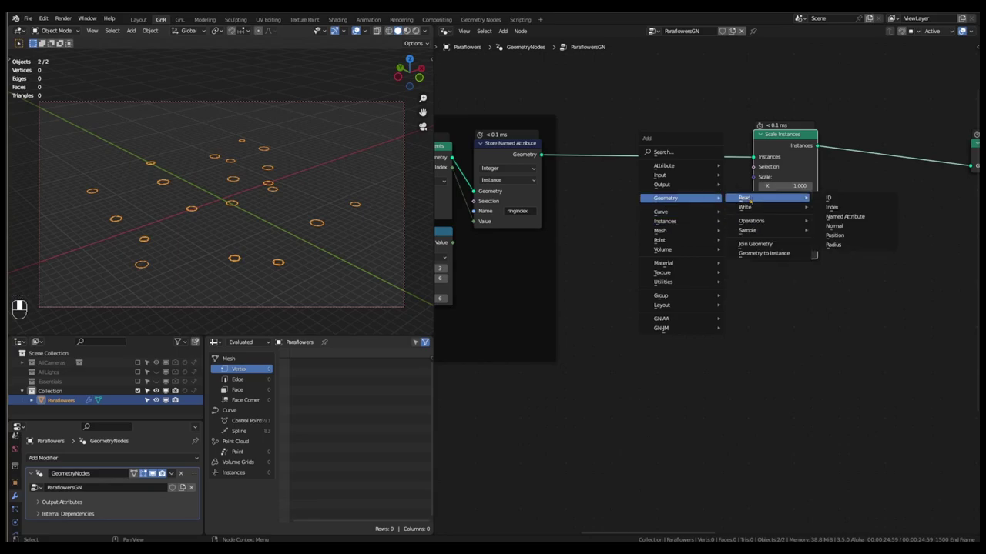
pyautogui.click(845, 216)
pyautogui.click(649, 190)
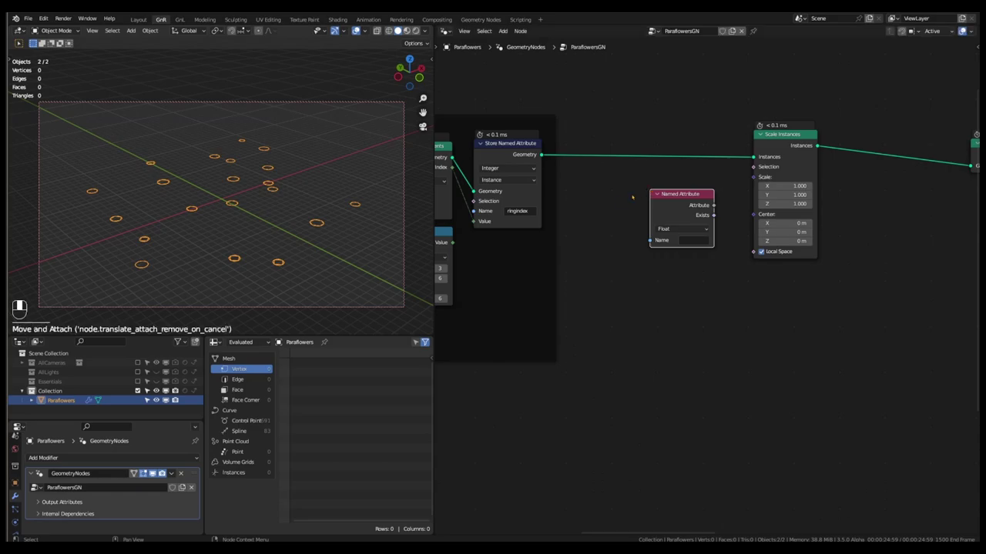
pyautogui.click(686, 242)
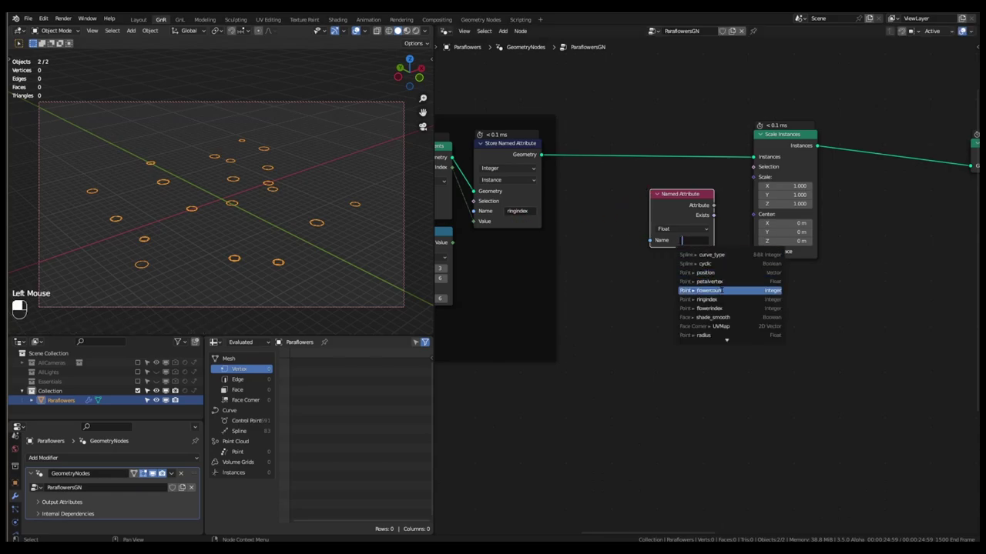
pyautogui.click(707, 299)
pyautogui.scroll(3, 702, 216)
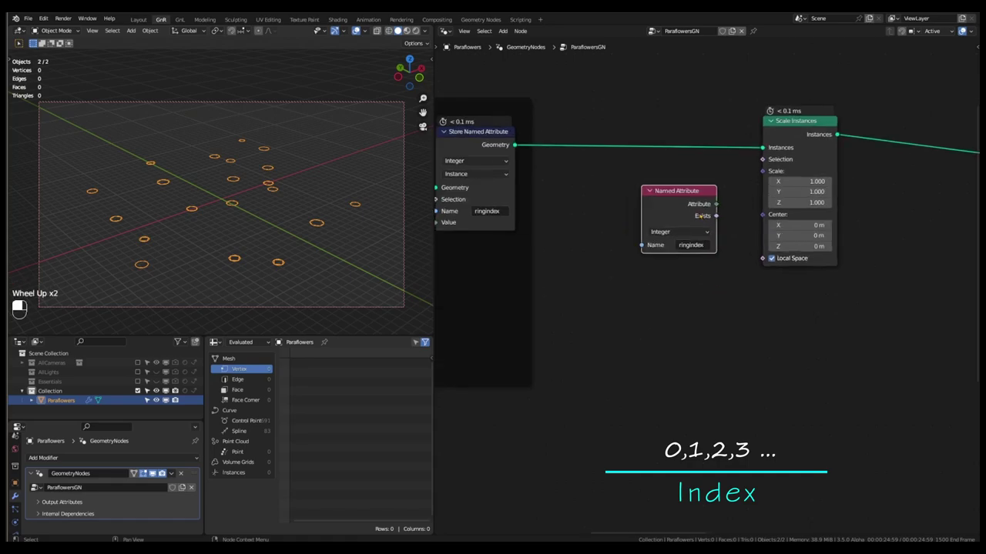
pyautogui.moveTo(691, 202)
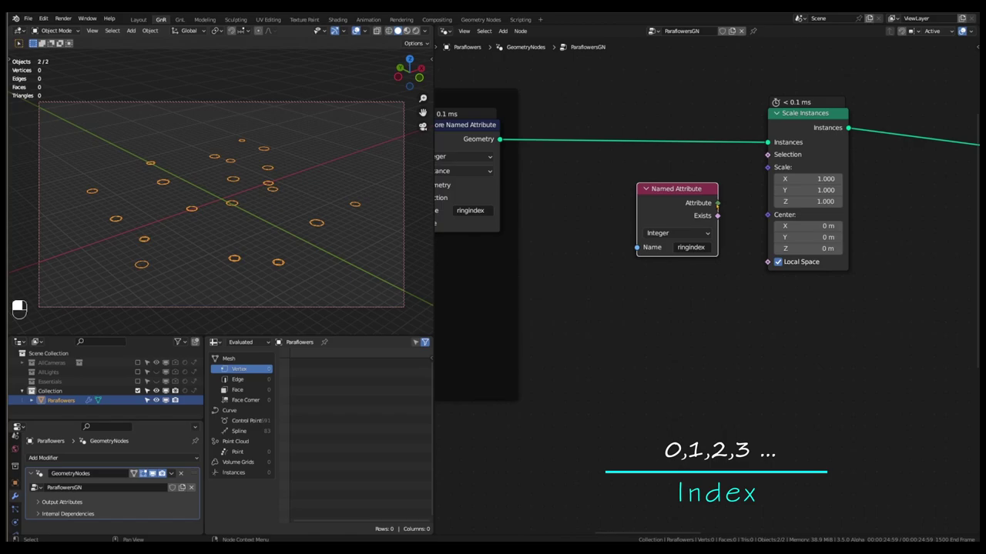
pyautogui.moveTo(716, 203); pyautogui.dragTo(767, 174)
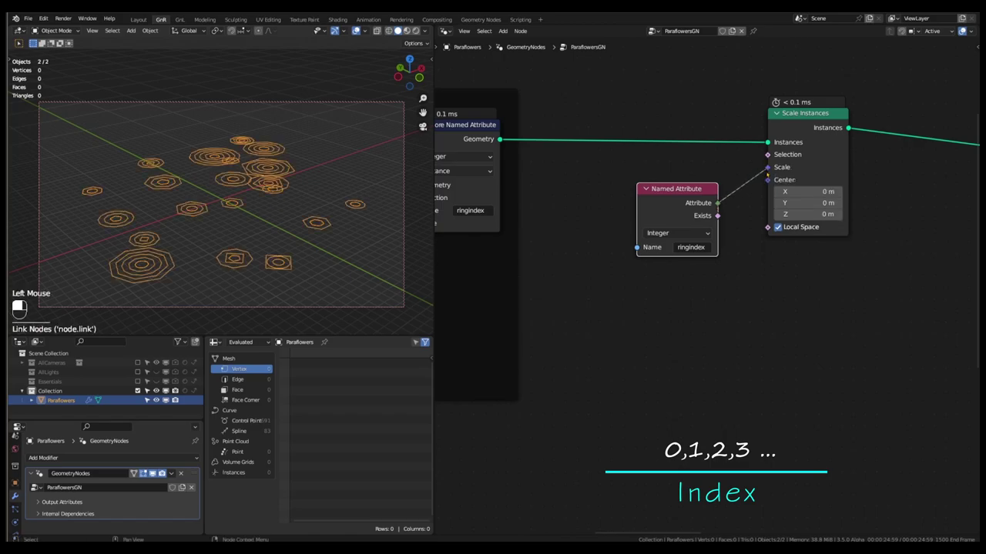
# Insert a Math node set to Add between Named Attribute and Scale Instances, with a value of 1
pyautogui.moveTo(698, 196); pyautogui.dragTo(639, 193)
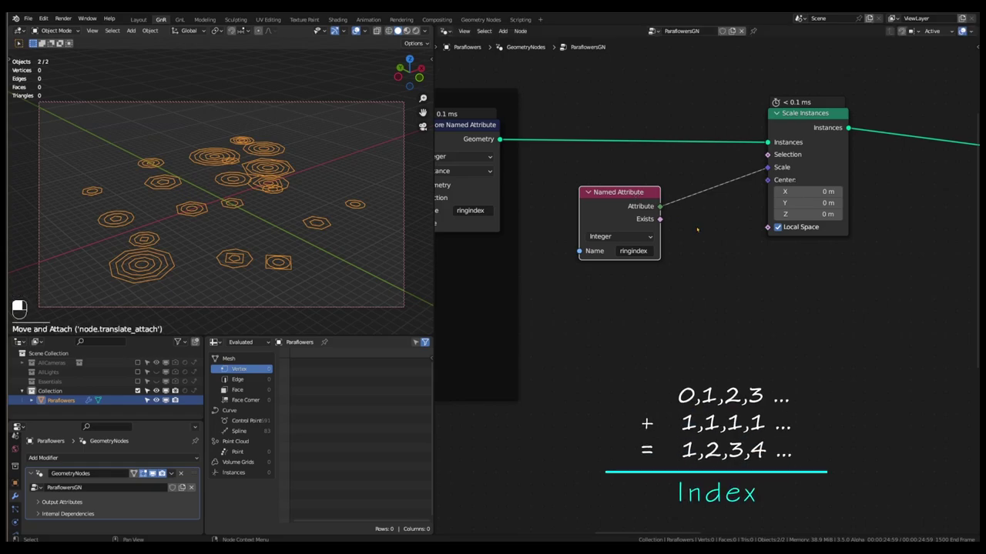
pyautogui.press('q')
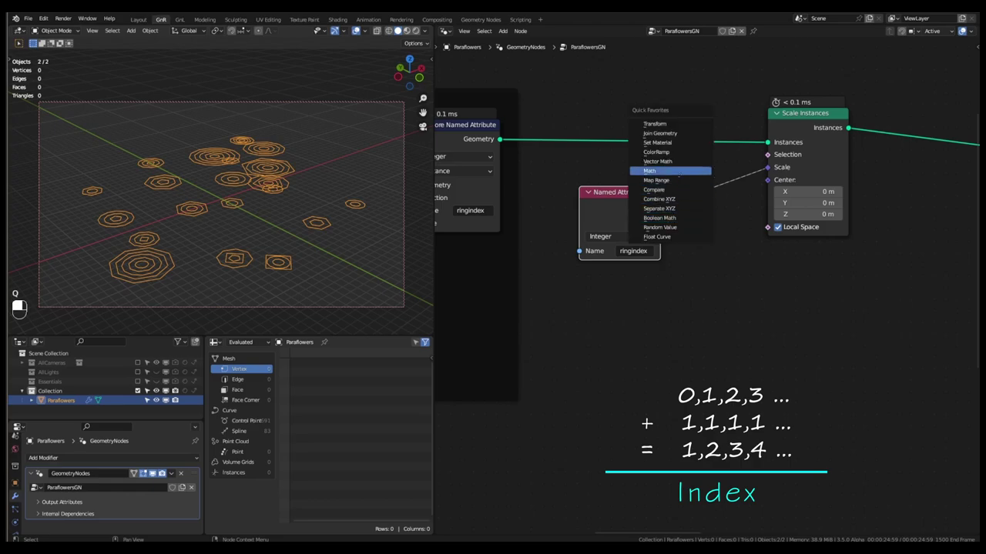
pyautogui.click(679, 170)
pyautogui.click(706, 170)
pyautogui.click(743, 249)
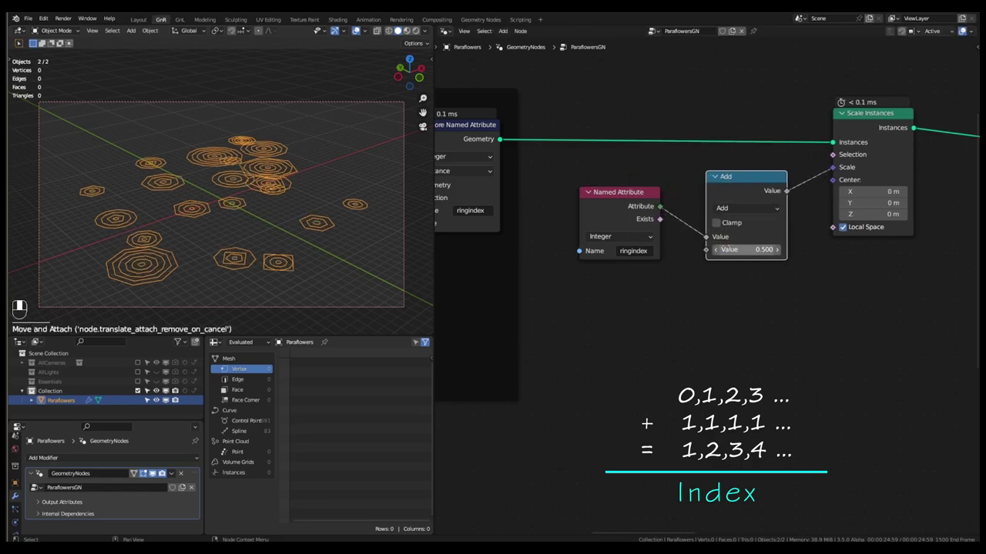
pyautogui.press('Return')
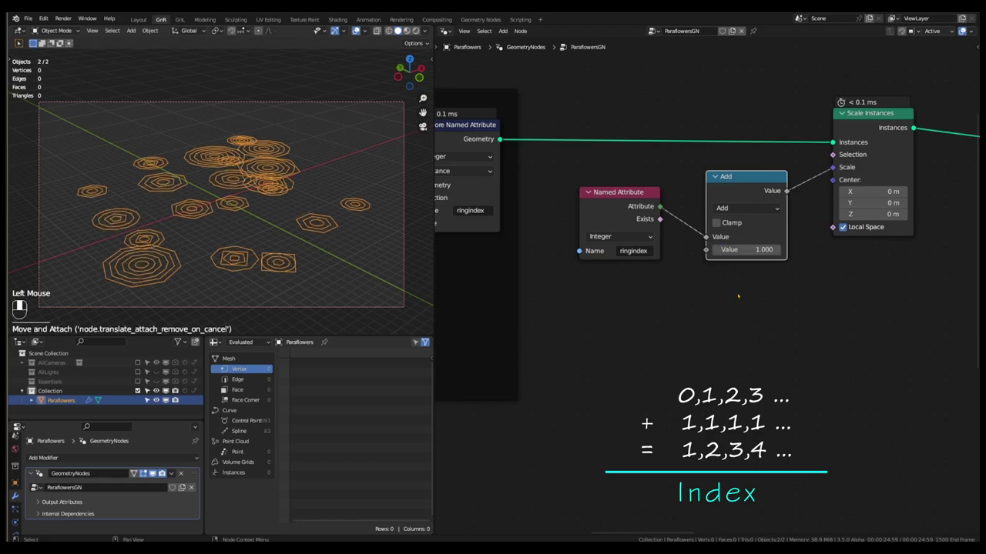
# Duplicate the Add node onto the link into Scale, set the copy to Multiply, and tidy the node spacing
pyautogui.moveTo(744, 182); pyautogui.dragTo(720, 179)
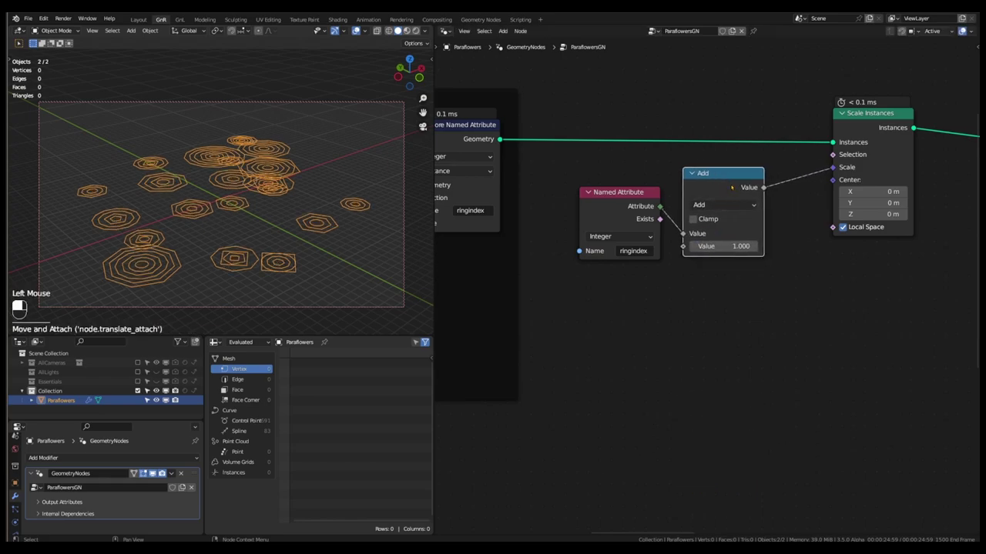
pyautogui.moveTo(876, 119); pyautogui.dragTo(918, 118)
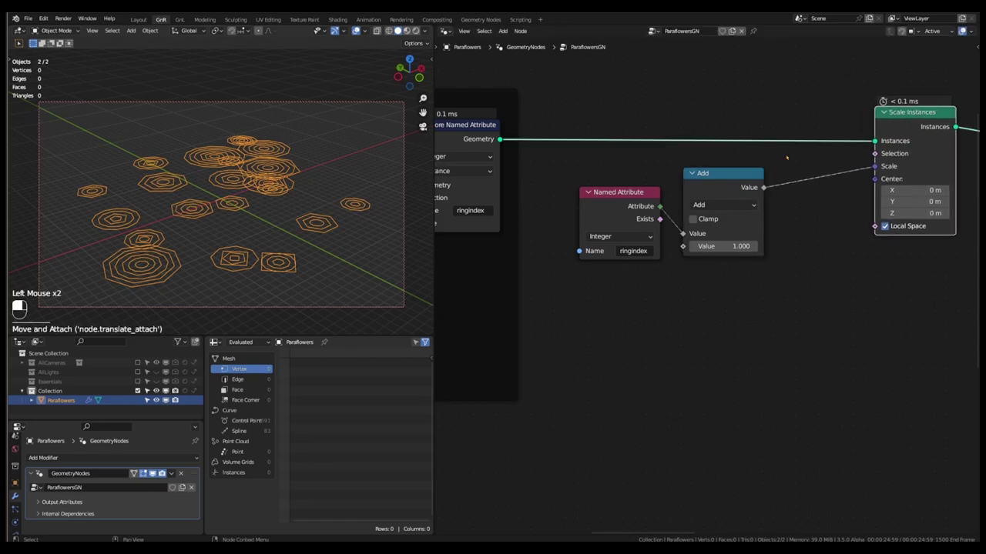
pyautogui.click(728, 171)
pyautogui.hotkey('shift', 'd')
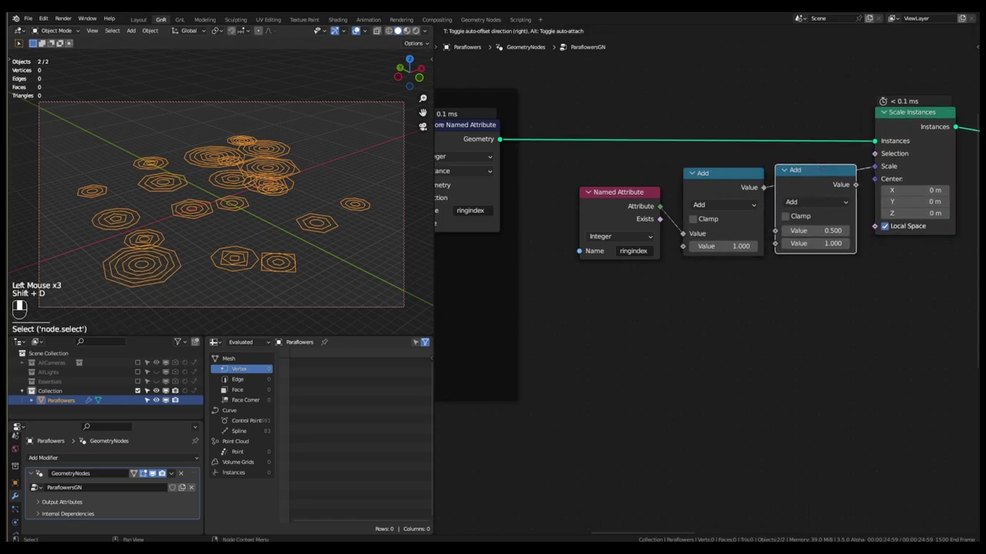
pyautogui.click(850, 174)
pyautogui.click(833, 202)
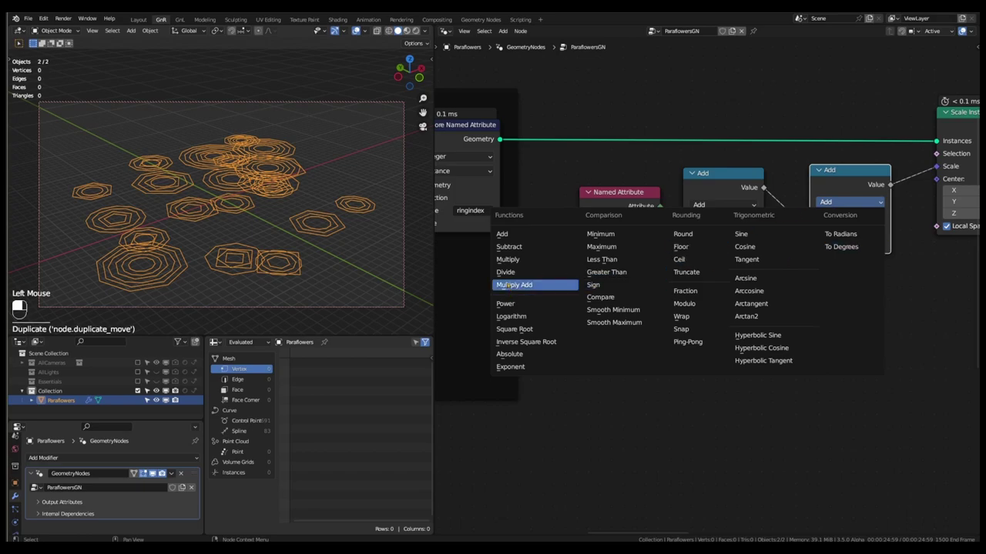
pyautogui.click(525, 260)
pyautogui.moveTo(841, 170); pyautogui.dragTo(817, 173)
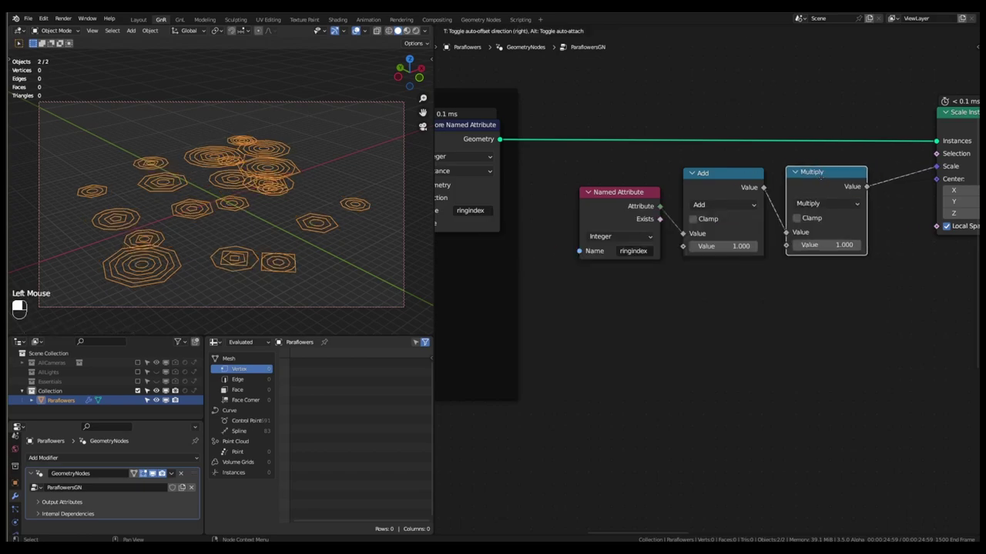
pyautogui.moveTo(959, 113); pyautogui.dragTo(913, 118)
# Test the ring spacing by lowering the Multiply node's value to 0.3 and raising it back again
pyautogui.click(794, 245)
pyautogui.click(795, 245)
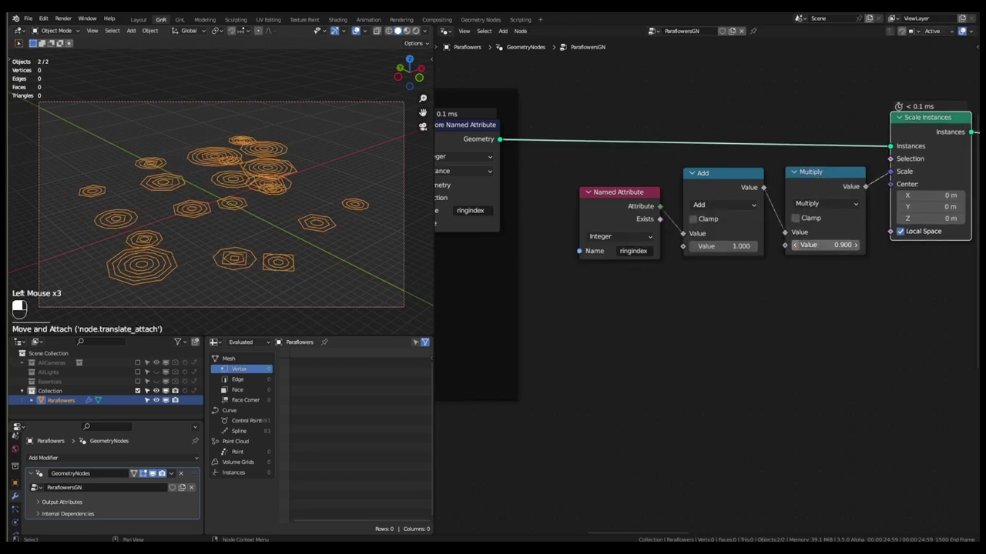
pyautogui.click(794, 245)
pyautogui.click(795, 244)
pyautogui.click(794, 245)
pyautogui.click(794, 245)
pyautogui.click(794, 245)
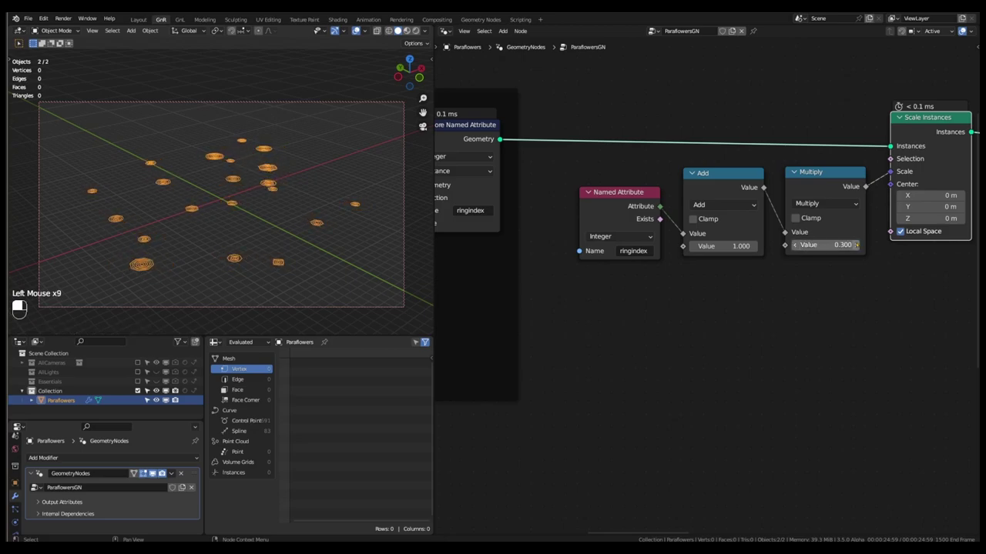
pyautogui.click(857, 245)
pyautogui.click(858, 245)
pyautogui.click(858, 245)
pyautogui.click(858, 244)
pyautogui.click(858, 244)
pyautogui.click(858, 245)
pyautogui.click(858, 245)
# Switch the Multiply node to Power and lower its exponent to 0.1
pyautogui.click(826, 203)
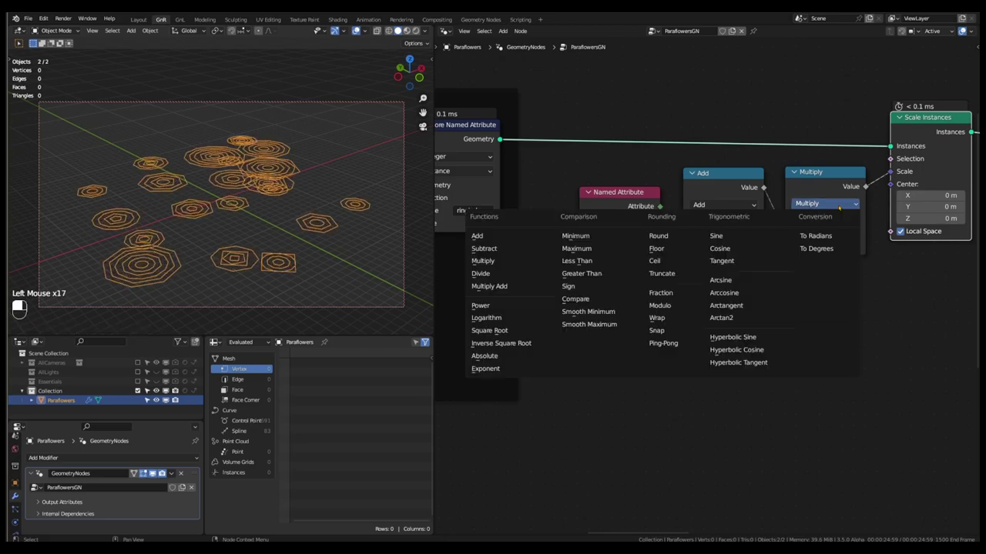
pyautogui.click(510, 307)
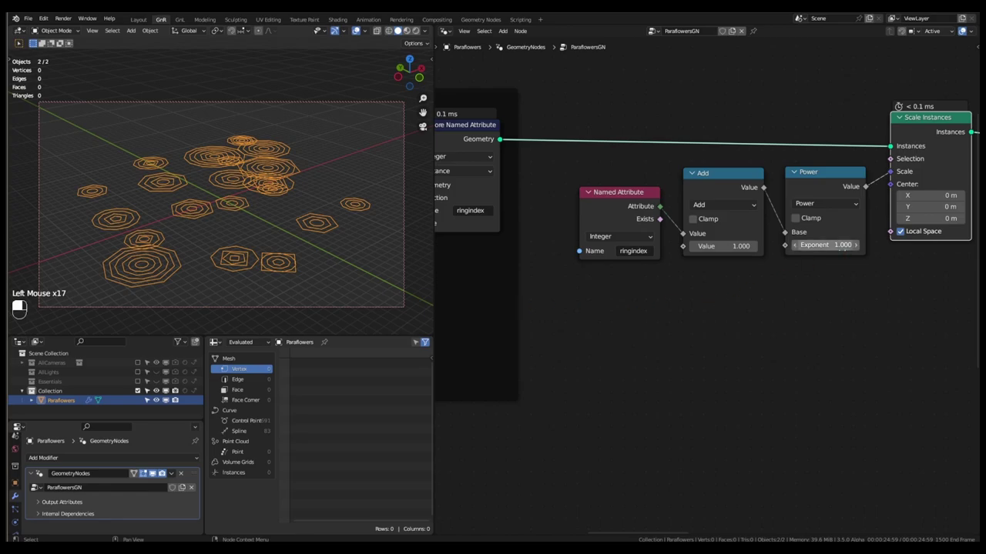
pyautogui.click(795, 245)
pyautogui.click(795, 244)
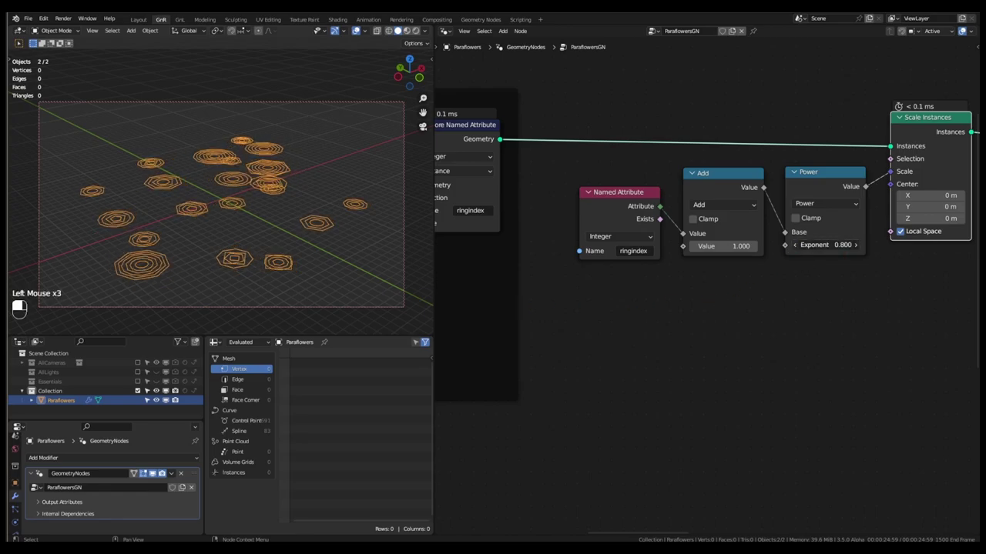
pyautogui.click(794, 245)
pyautogui.click(794, 245)
pyautogui.click(795, 245)
pyautogui.click(795, 245)
pyautogui.click(795, 245)
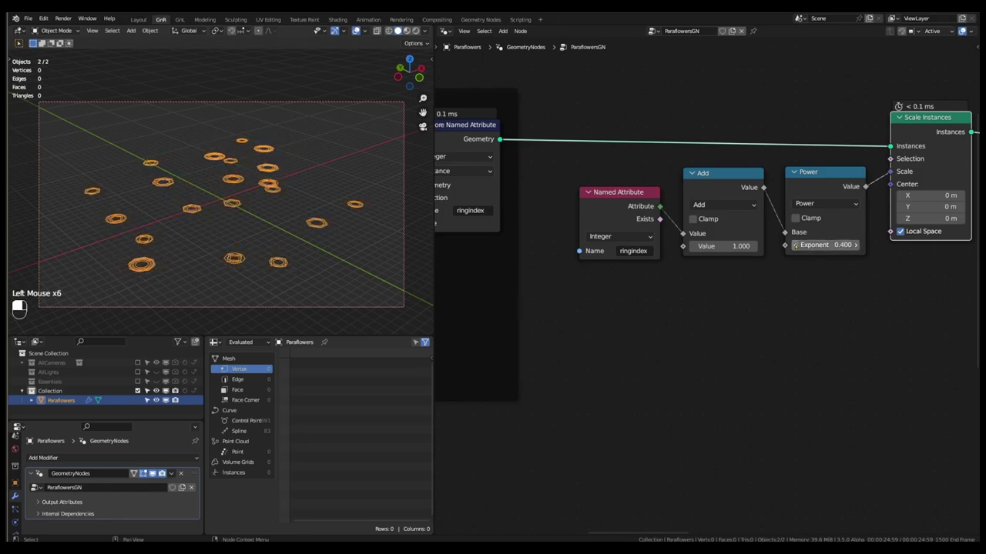
pyautogui.click(795, 245)
pyautogui.click(794, 244)
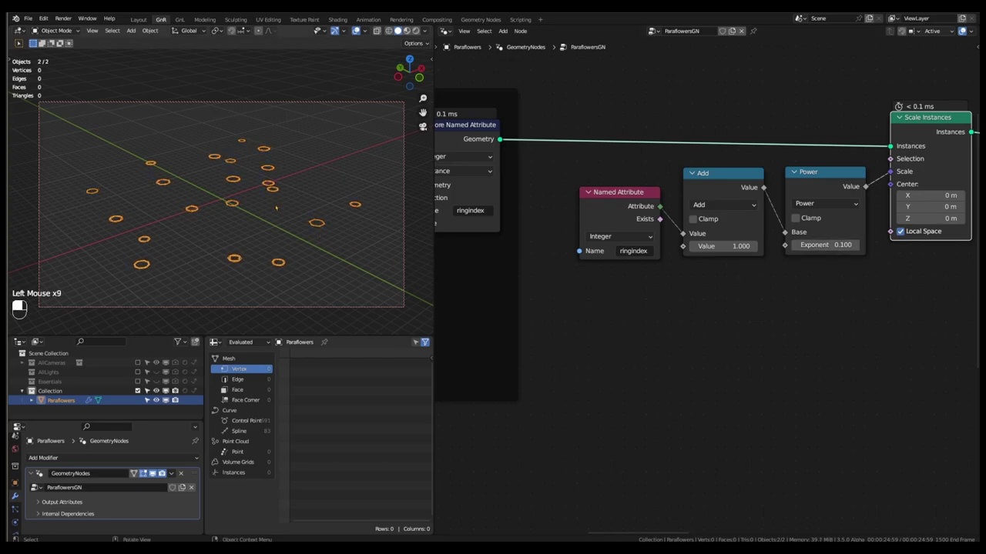
# Examine the nested rings of individual flowers up close to judge their spacing
pyautogui.scroll(8, 275, 207)
pyautogui.scroll(-2, 216, 281)
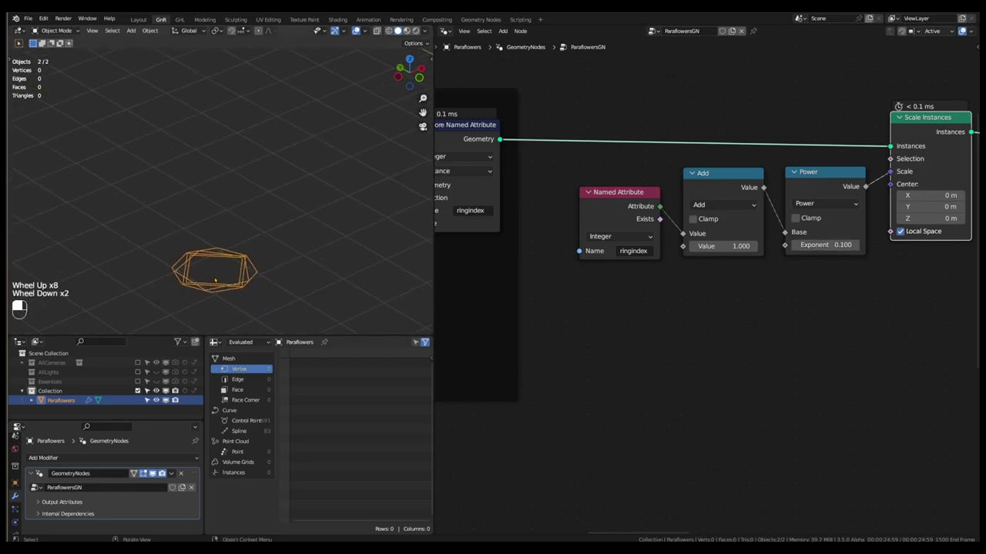
pyautogui.scroll(-4, 224, 216)
pyautogui.scroll(6, 215, 182)
pyautogui.scroll(-3, 216, 181)
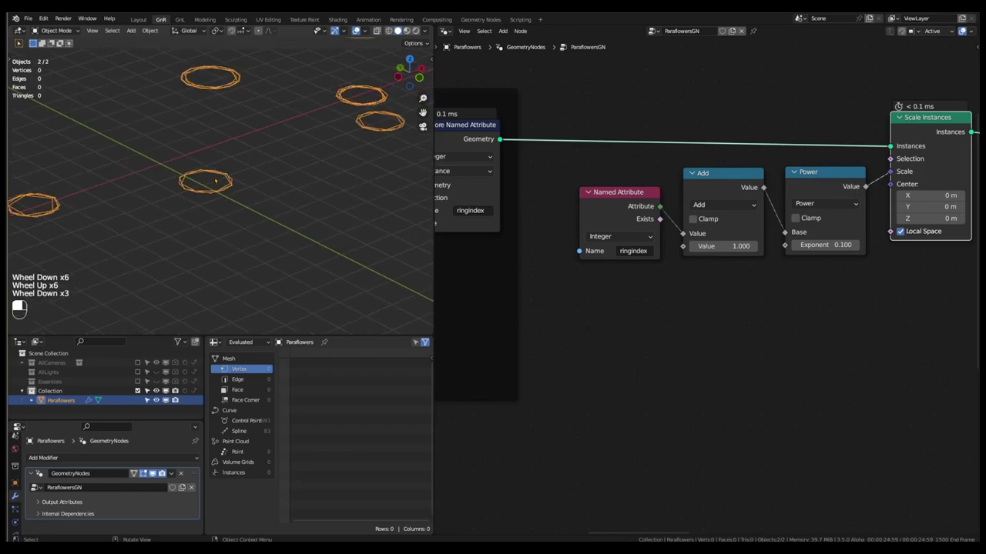
pyautogui.scroll(-2, 215, 181)
pyautogui.scroll(7, 192, 181)
pyautogui.scroll(-2, 173, 178)
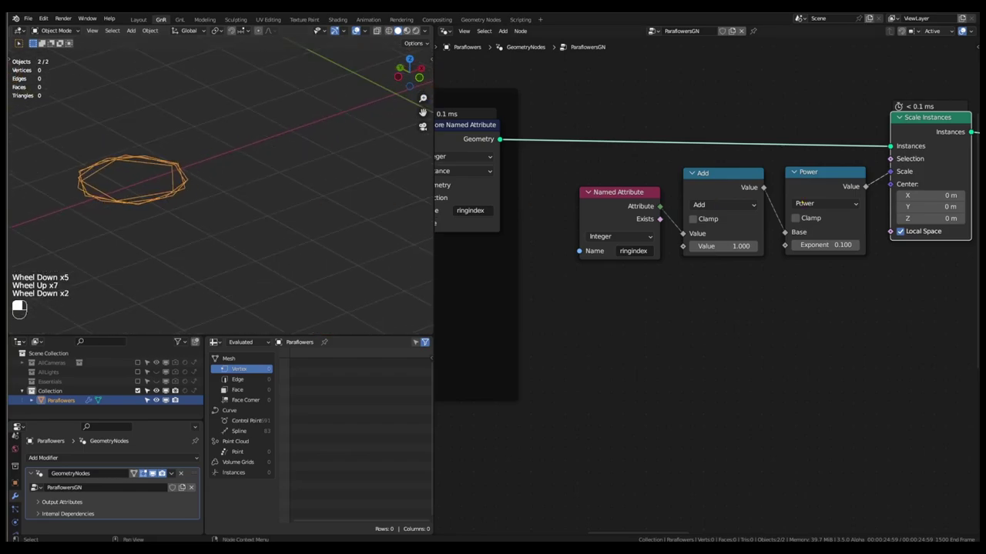
# Set the Power node's exponent to -0.2 and nudge the Named Attribute node closer to the Add node
pyautogui.click(795, 245)
pyautogui.click(795, 245)
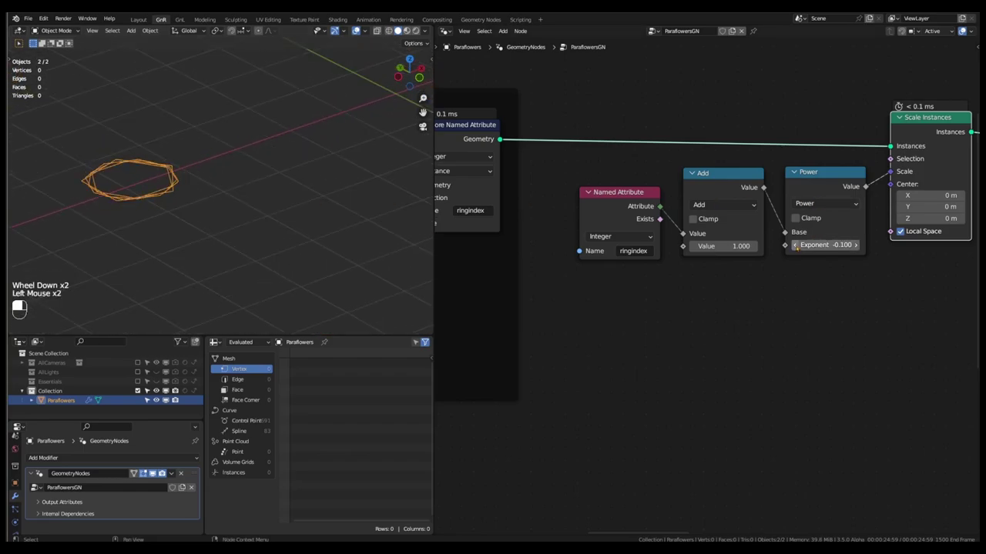
pyautogui.click(795, 245)
pyautogui.scroll(-5, 318, 187)
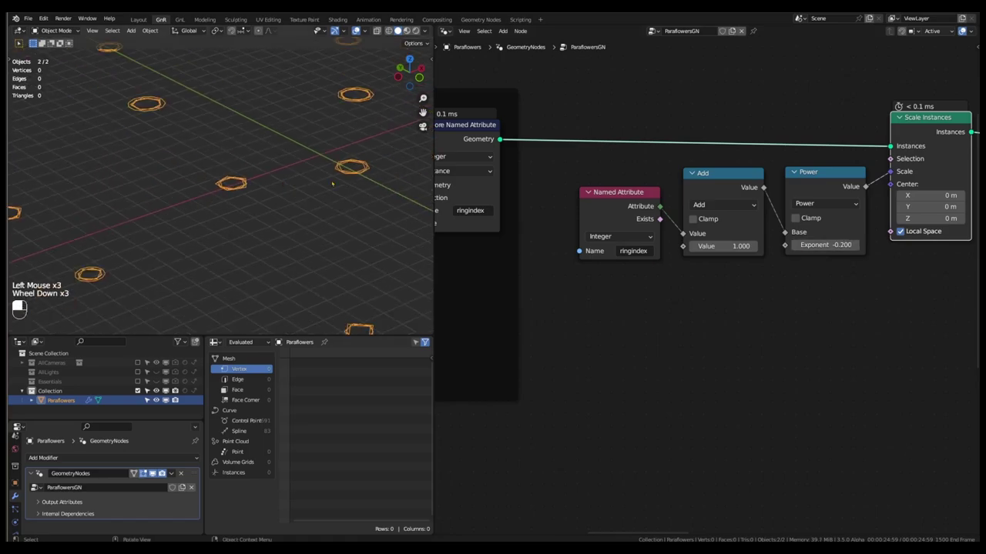
pyautogui.scroll(-3, 318, 187)
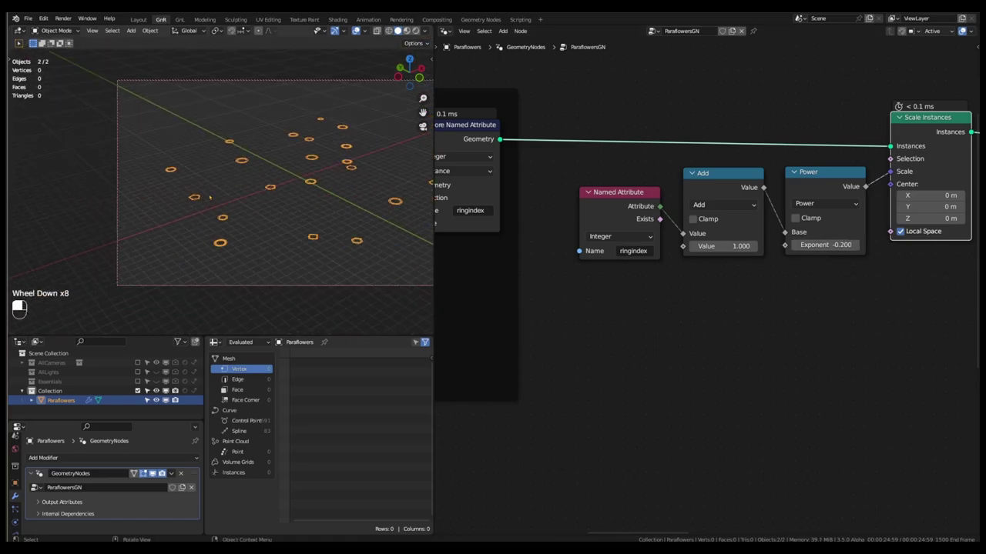
pyautogui.keyDown('shift'); pyautogui.moveTo(317, 198); pyautogui.dragTo(243, 215, button='middle'); pyautogui.keyUp('shift')
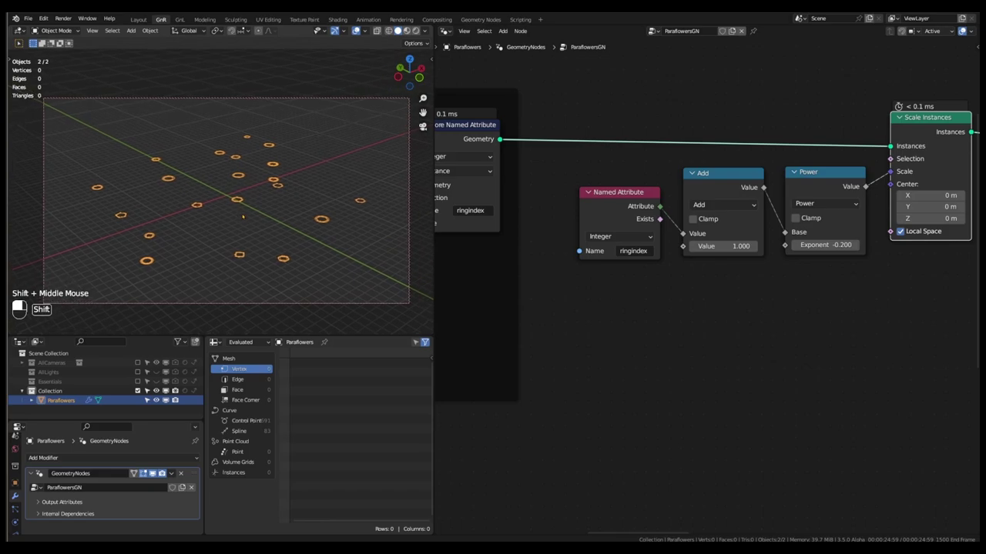
pyautogui.moveTo(648, 206); pyautogui.dragTo(651, 207)
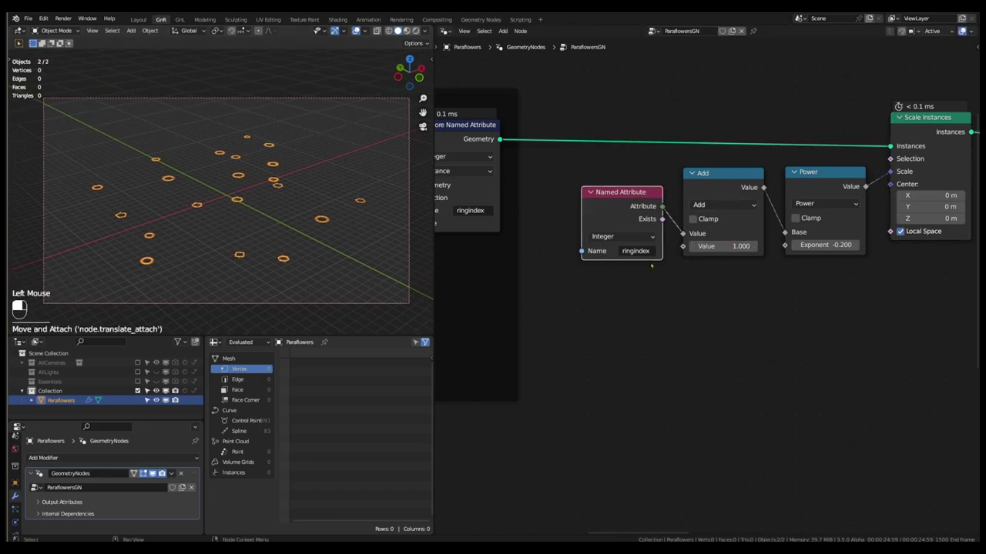
pyautogui.scroll(-1, 647, 263)
pyautogui.moveTo(647, 264); pyautogui.dragTo(643, 244, button='middle')
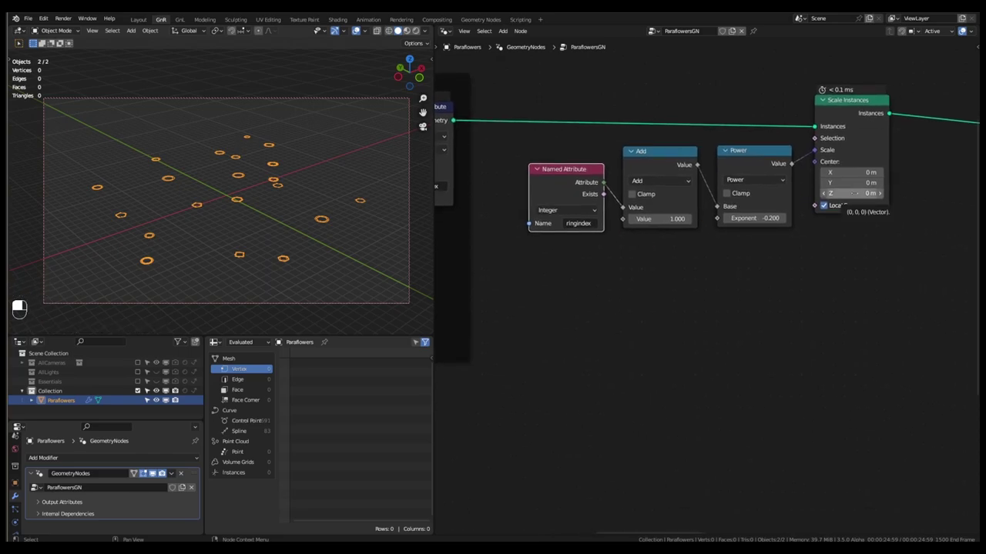
# Test the vertical ring offset by raising the Center Z of Scale Instances past 0.6 m and lowering it to 0.3 m
pyautogui.scroll(4, 327, 215)
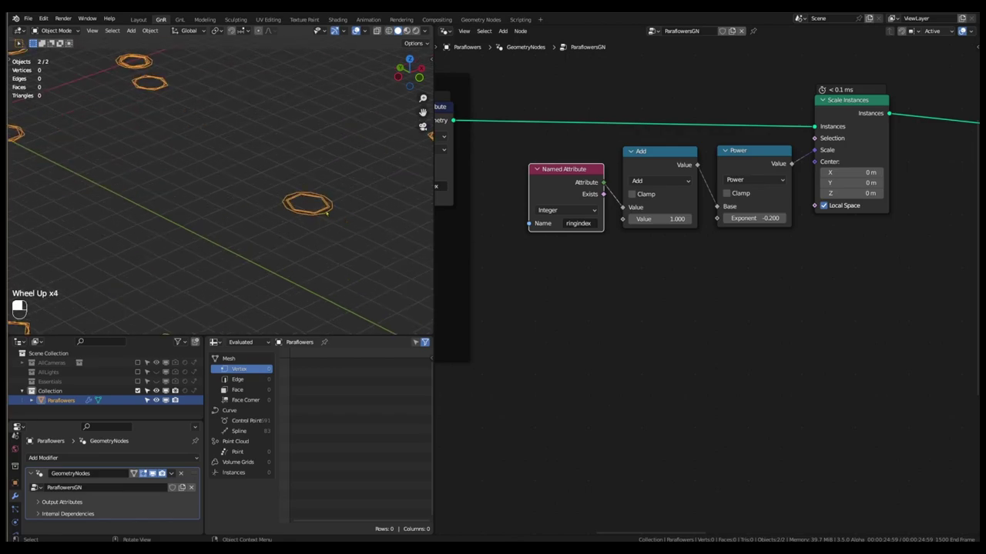
pyautogui.scroll(5, 326, 216)
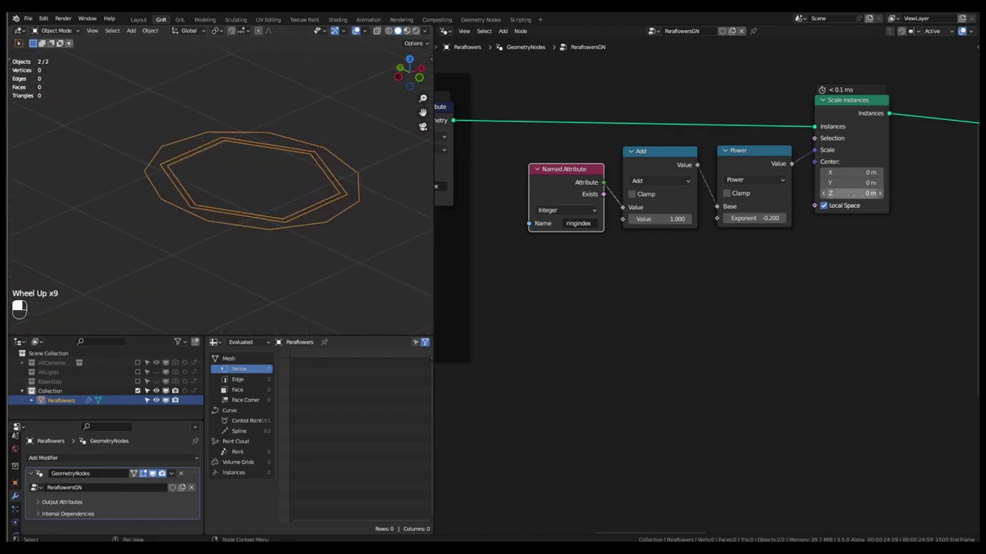
pyautogui.click(879, 193)
pyautogui.click(879, 194)
pyautogui.click(879, 194)
pyautogui.click(879, 193)
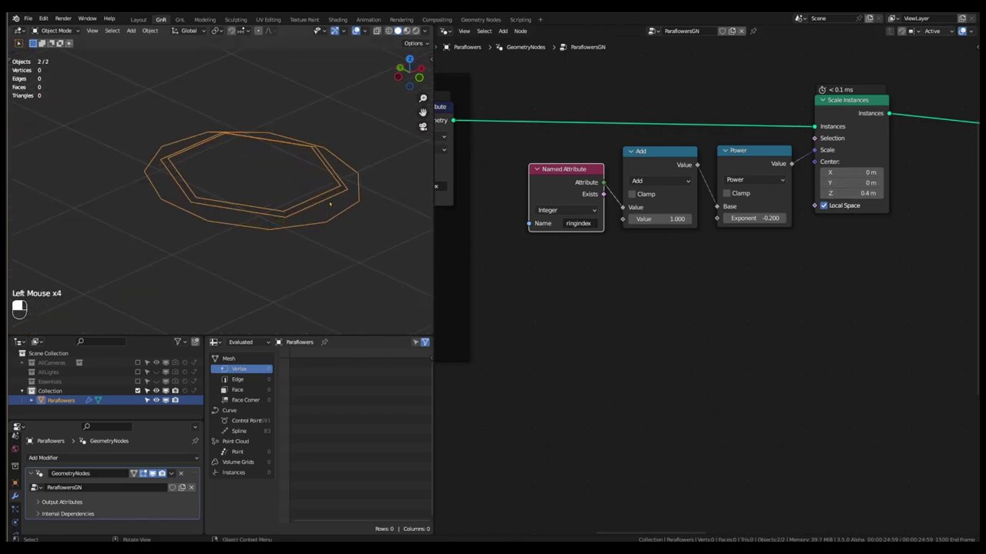
pyautogui.moveTo(246, 192); pyautogui.dragTo(274, 207, button='middle')
pyautogui.scroll(11, 294, 203)
pyautogui.click(879, 193)
pyautogui.click(879, 193)
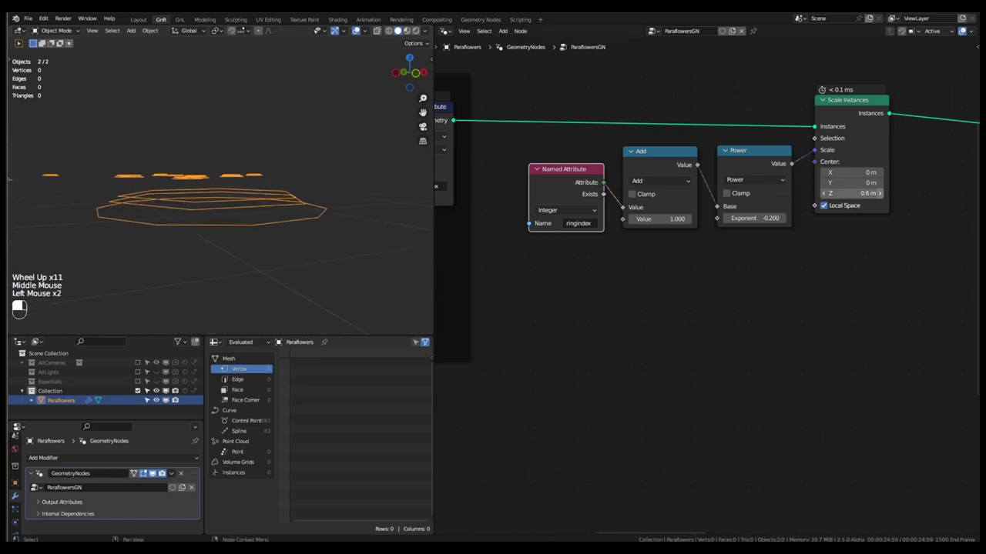
pyautogui.click(879, 194)
pyautogui.click(824, 193)
pyautogui.click(824, 194)
pyautogui.click(824, 193)
pyautogui.click(823, 193)
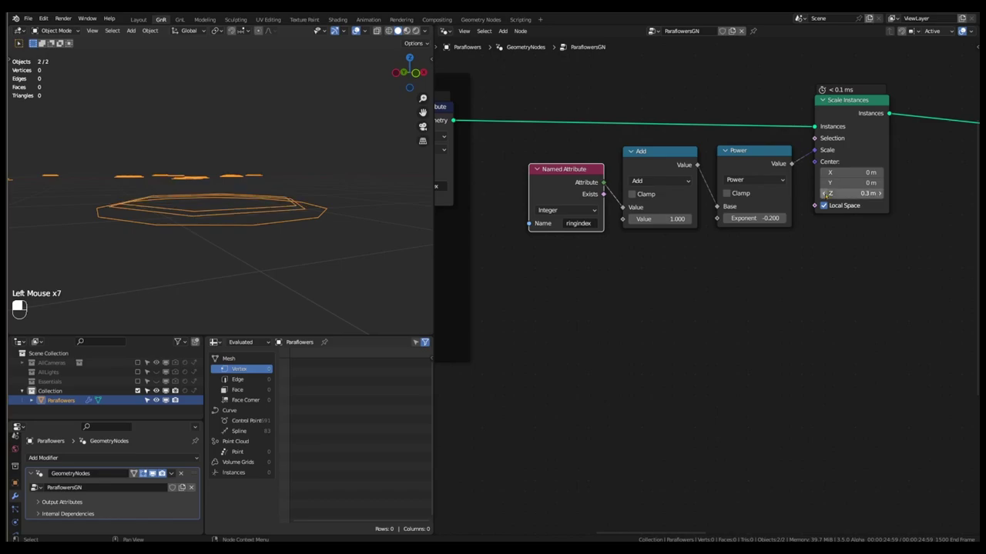
# Add a Vector Math node set to Multiply below Power and feed it the Named Attribute node's Attribute output
pyautogui.press('q')
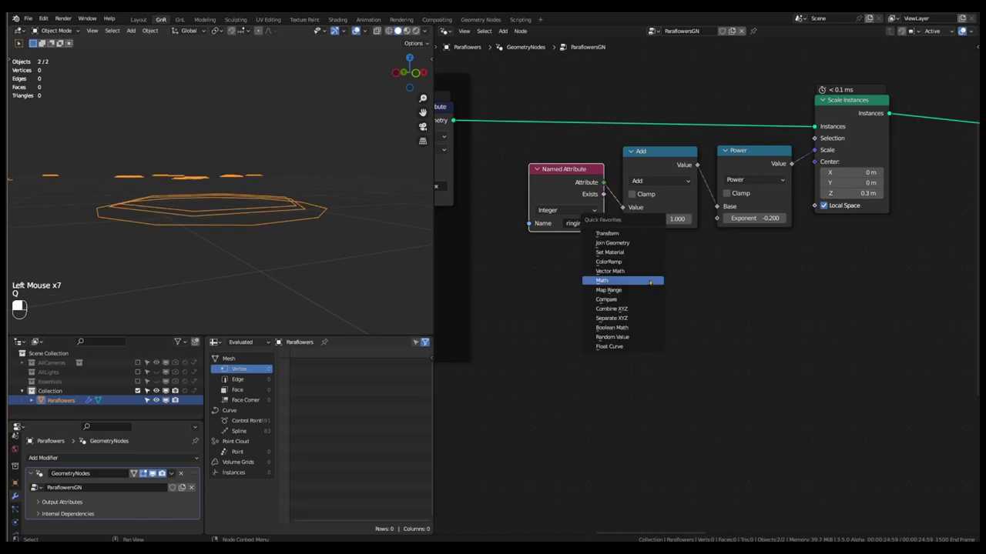
pyautogui.click(612, 271)
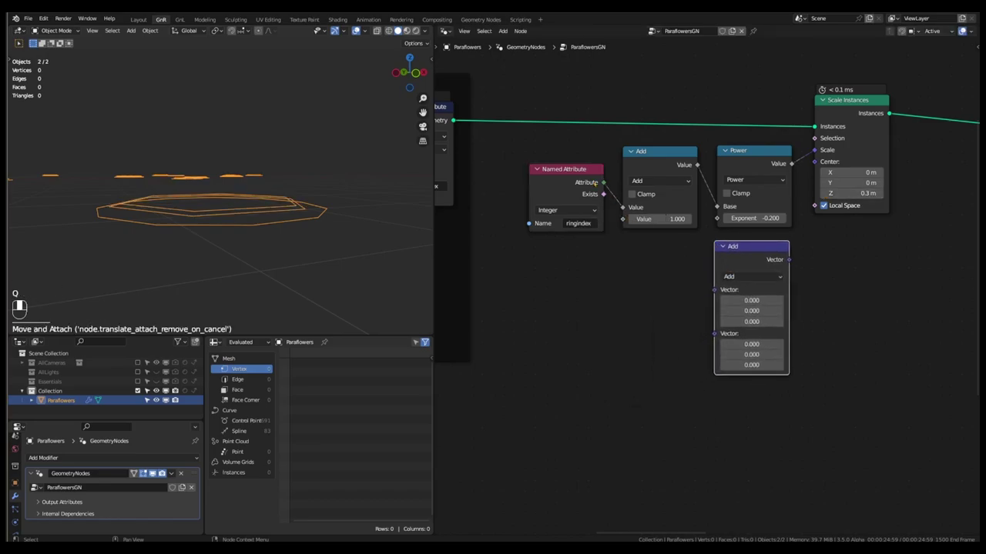
pyautogui.moveTo(603, 183); pyautogui.dragTo(613, 190)
pyautogui.moveTo(714, 290); pyautogui.dragTo(715, 291)
pyautogui.click(752, 277)
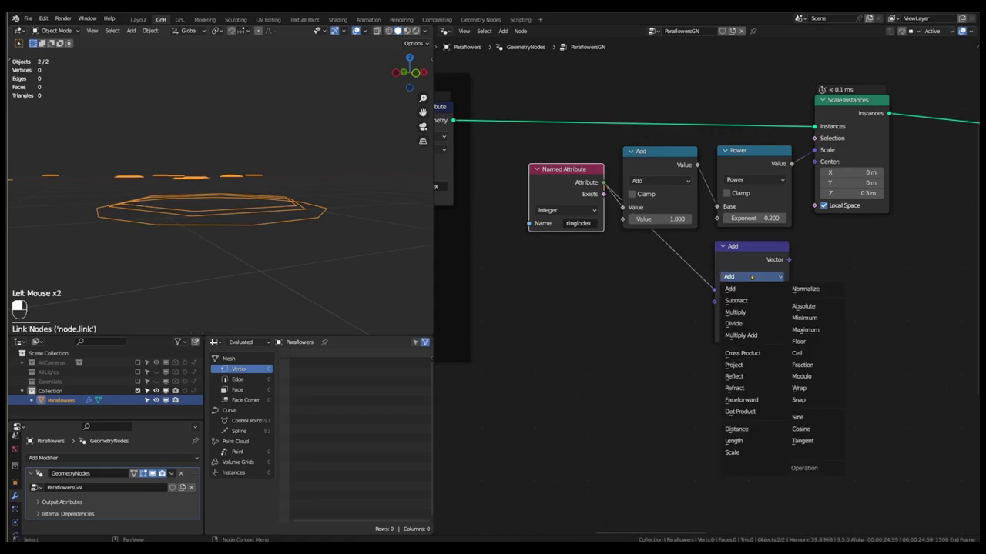
pyautogui.click(740, 311)
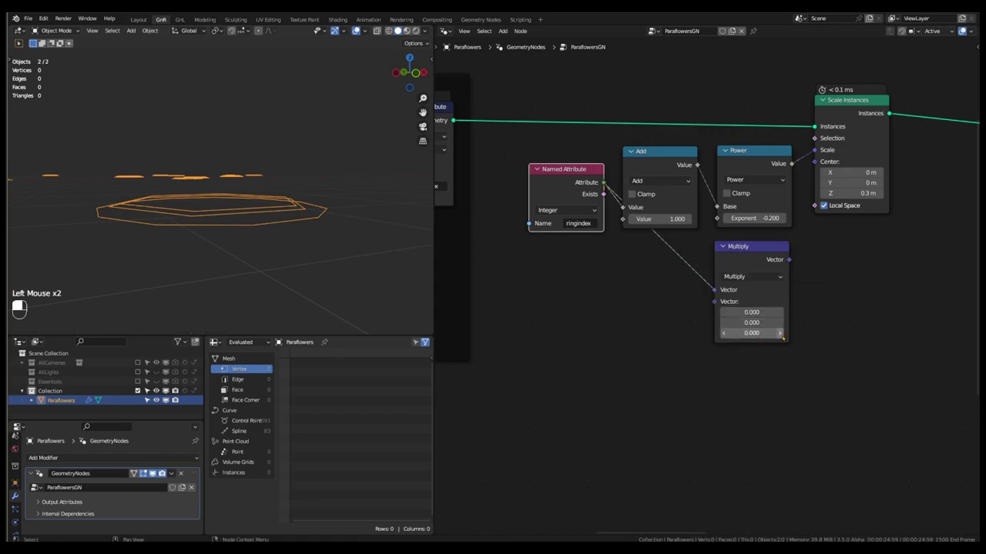
# Set the vector Multiply node's Z value to 0.2 and connect its output to the Center of Scale Instances
pyautogui.click(780, 334)
pyautogui.moveTo(788, 260); pyautogui.dragTo(815, 162)
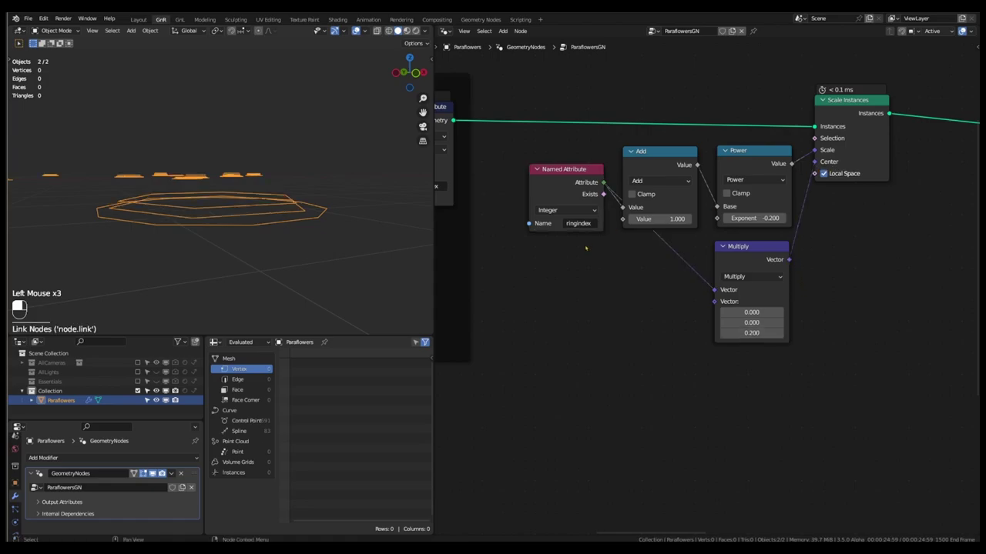
pyautogui.moveTo(360, 214); pyautogui.dragTo(292, 218, button='middle')
pyautogui.scroll(-5, 269, 222)
pyautogui.scroll(-1, 292, 218)
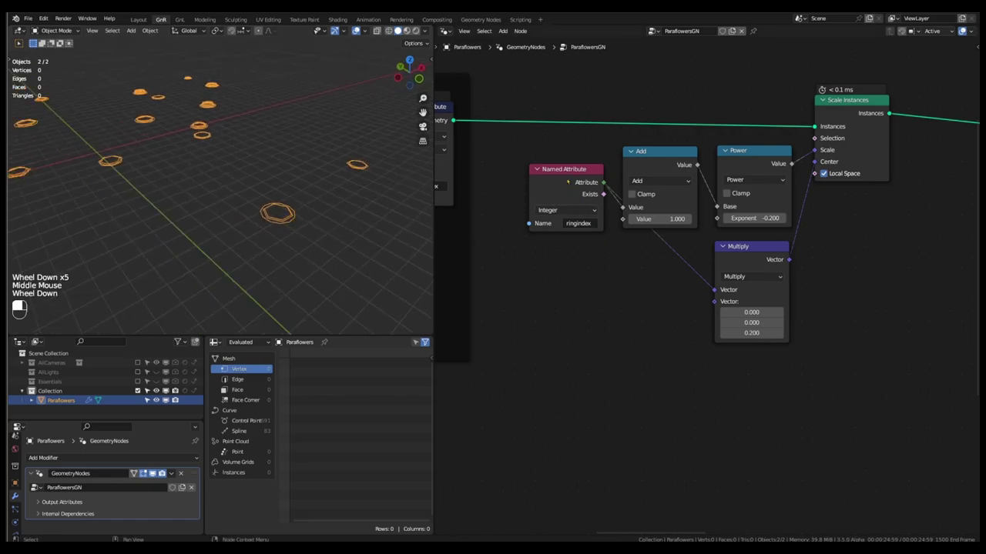
# Move the Named Attribute node down between its two branches and review the raised rings across all flowers
pyautogui.moveTo(567, 181); pyautogui.dragTo(571, 240)
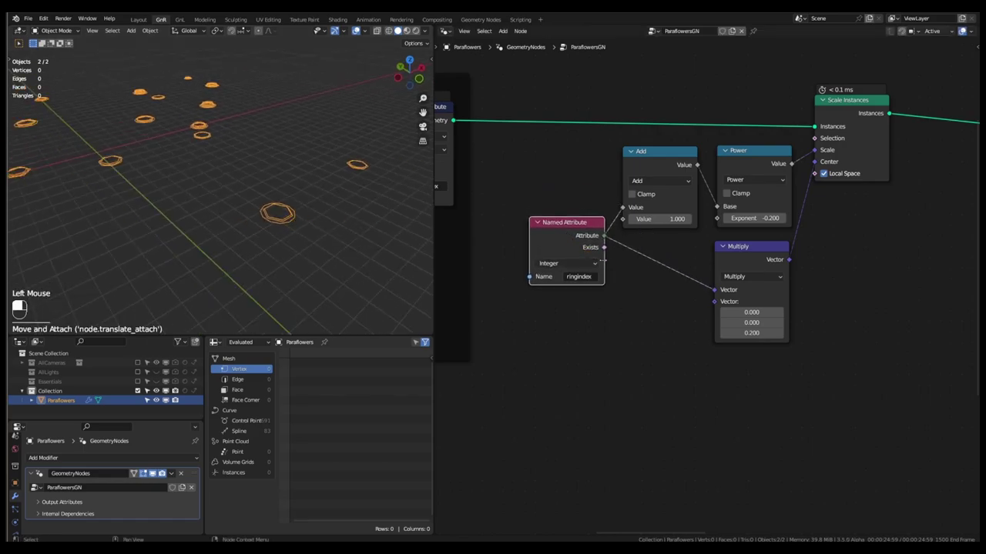
pyautogui.scroll(-2, 282, 209)
pyautogui.press('KP_0')
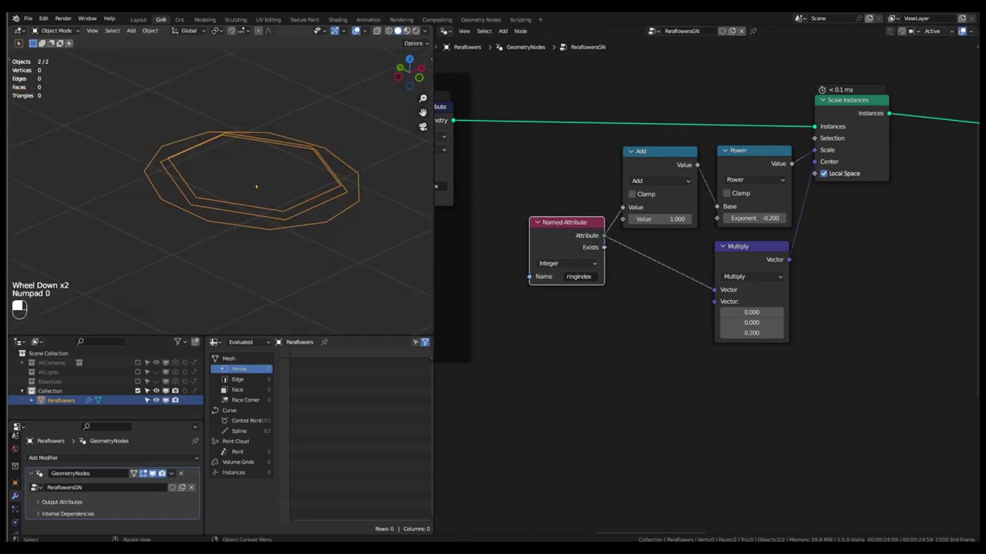
pyautogui.scroll(-11, 280, 180)
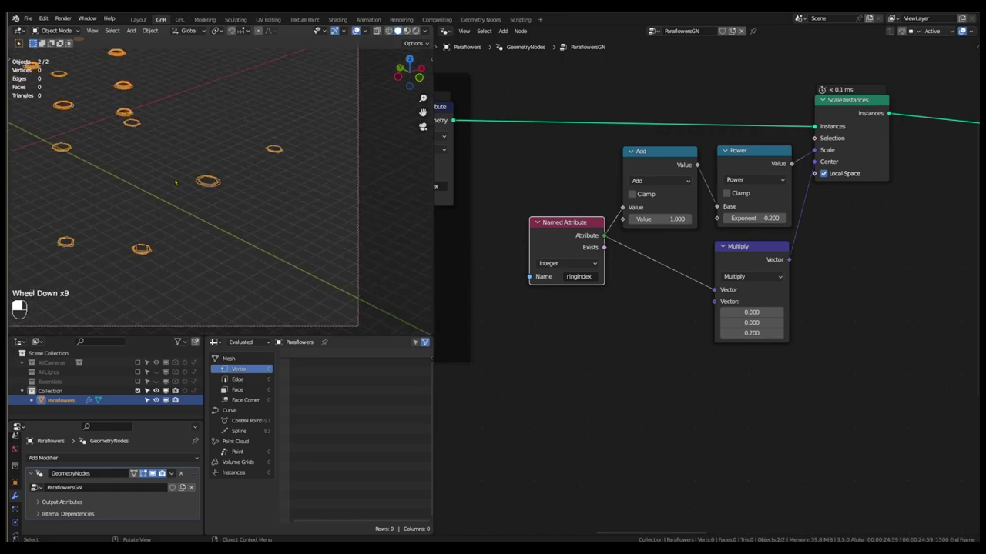
pyautogui.scroll(-2, 395, 303)
pyautogui.scroll(1, 392, 294)
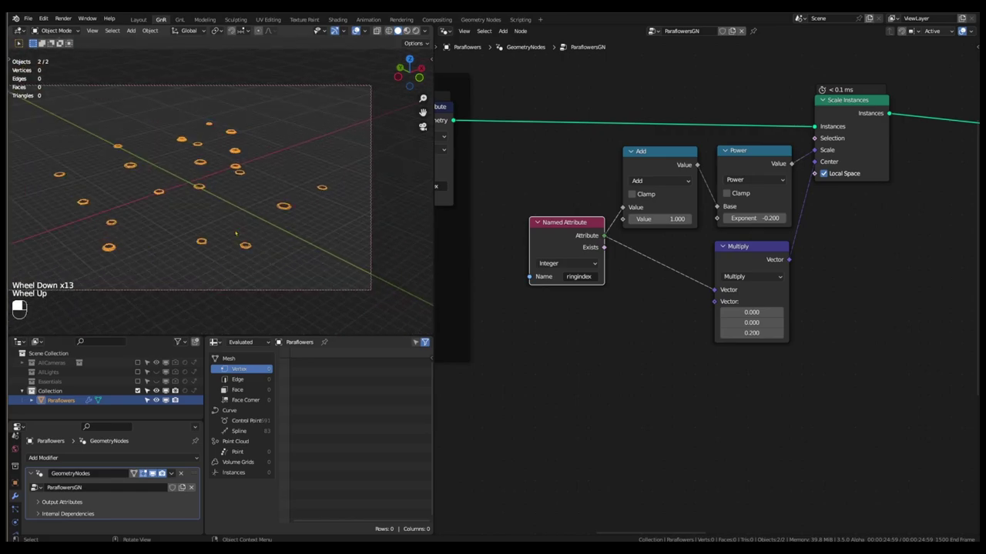
pyautogui.keyDown('shift'); pyautogui.moveTo(220, 221); pyautogui.dragTo(245, 233, button='middle'); pyautogui.keyUp('shift')
pyautogui.scroll(-2, 567, 255)
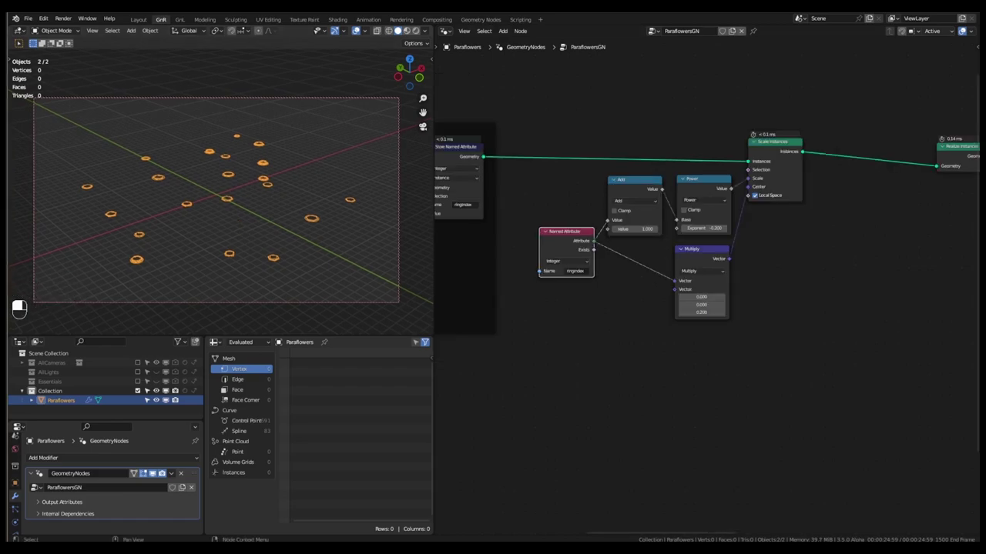
# Insert a Rotate Instances node between Scale Instances and Realize Instances
pyautogui.click(739, 376)
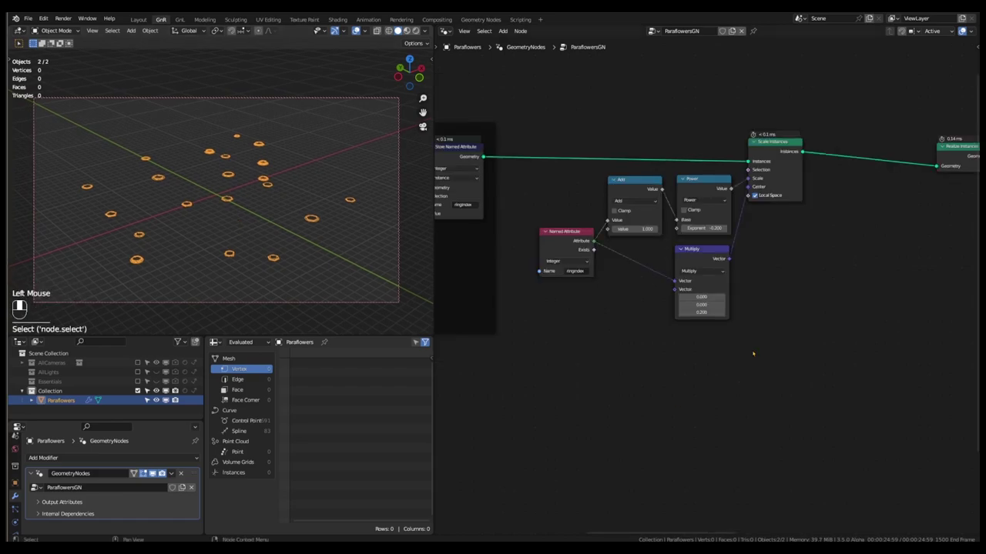
pyautogui.hotkey('shift', 'a')
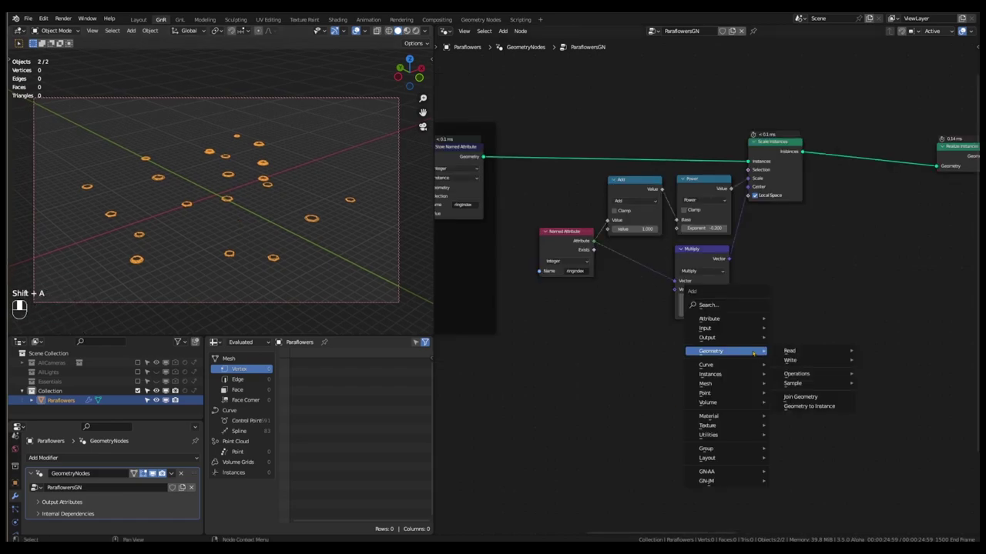
pyautogui.moveTo(736, 377)
pyautogui.click(803, 406)
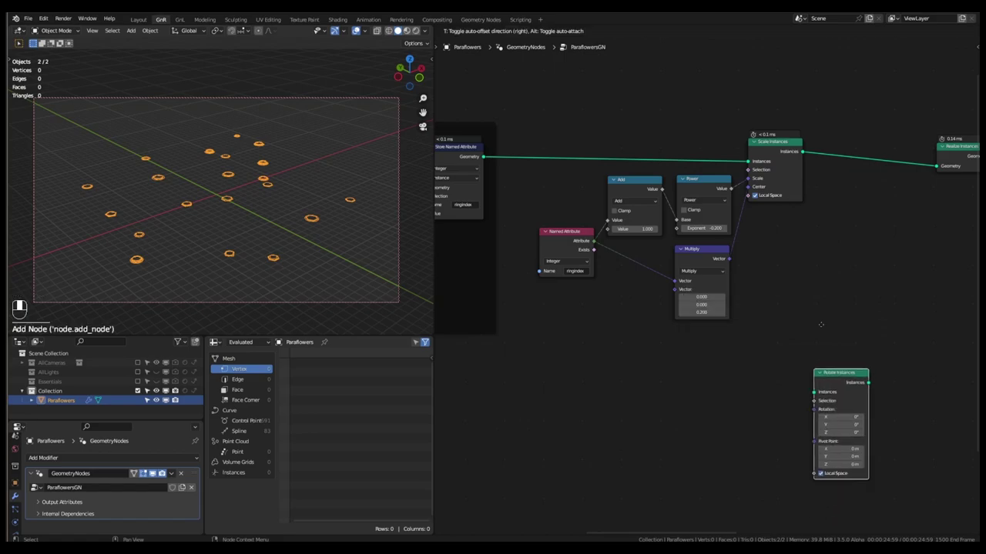
pyautogui.click(830, 223)
pyautogui.moveTo(830, 223); pyautogui.dragTo(660, 233, button='middle')
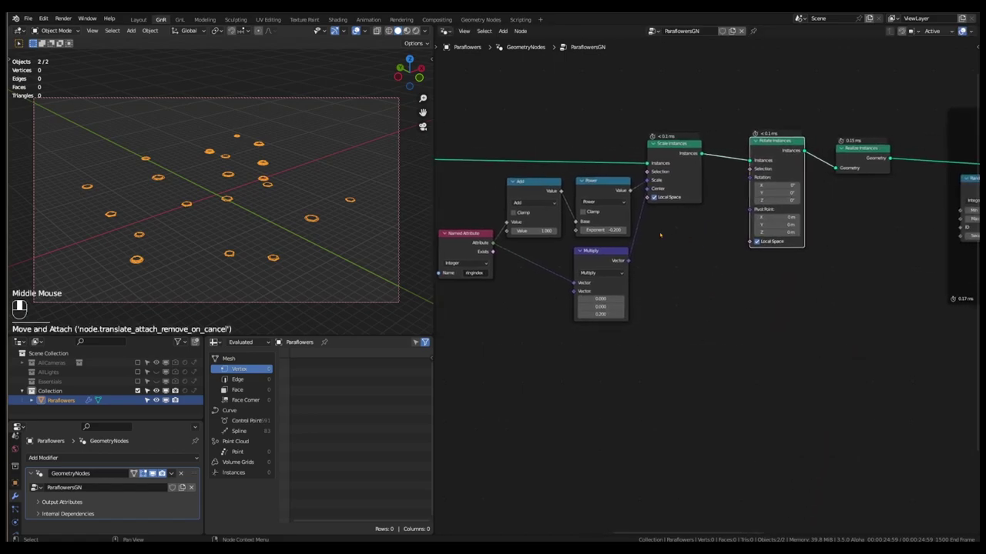
pyautogui.scroll(-5, 660, 234)
pyautogui.scroll(-2, 606, 222)
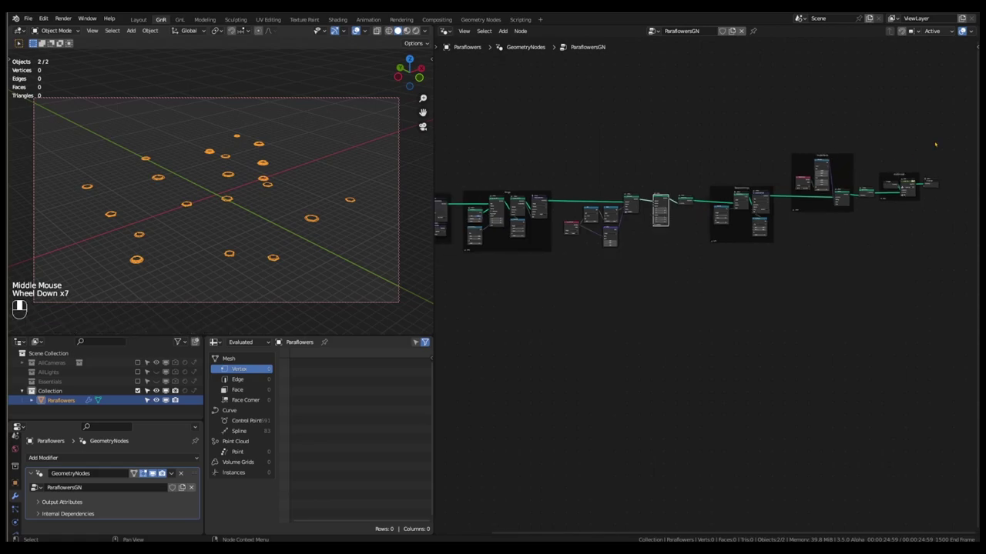
# Move Rotate Instances and all nodes after it further away from Scale Instances to make room in the chain
pyautogui.moveTo(949, 139); pyautogui.dragTo(675, 281)
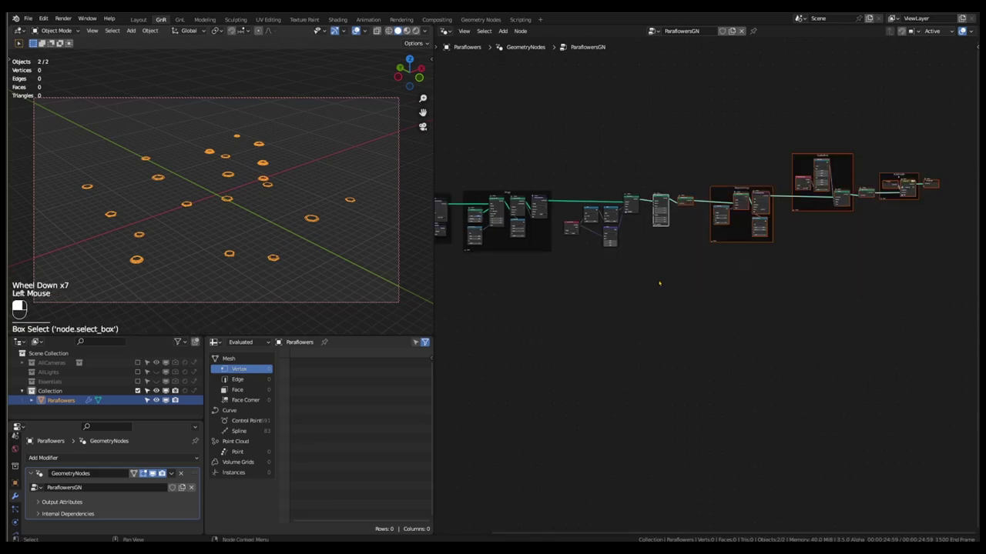
pyautogui.press('g')
pyautogui.click(726, 285)
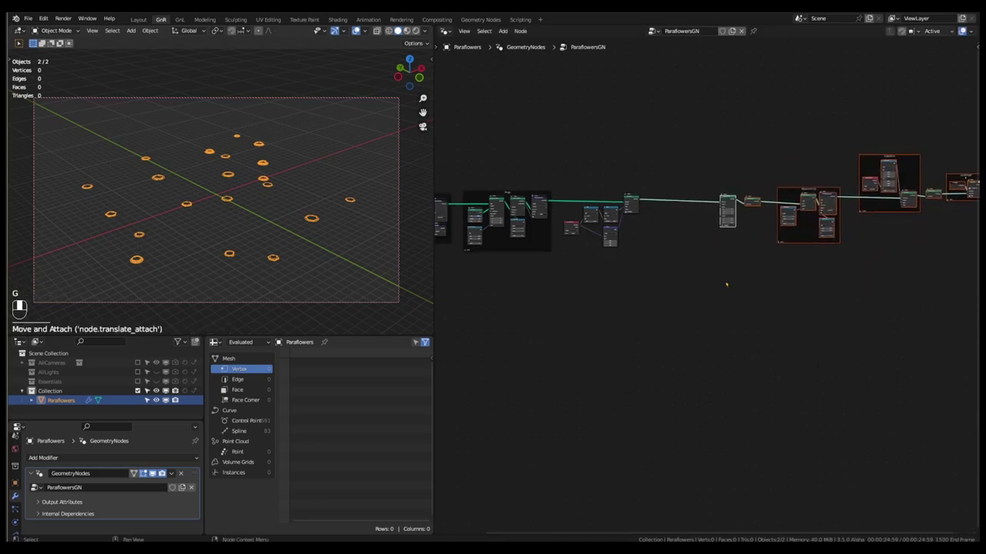
pyautogui.scroll(4, 724, 215)
pyautogui.moveTo(808, 187); pyautogui.dragTo(855, 190, button='middle')
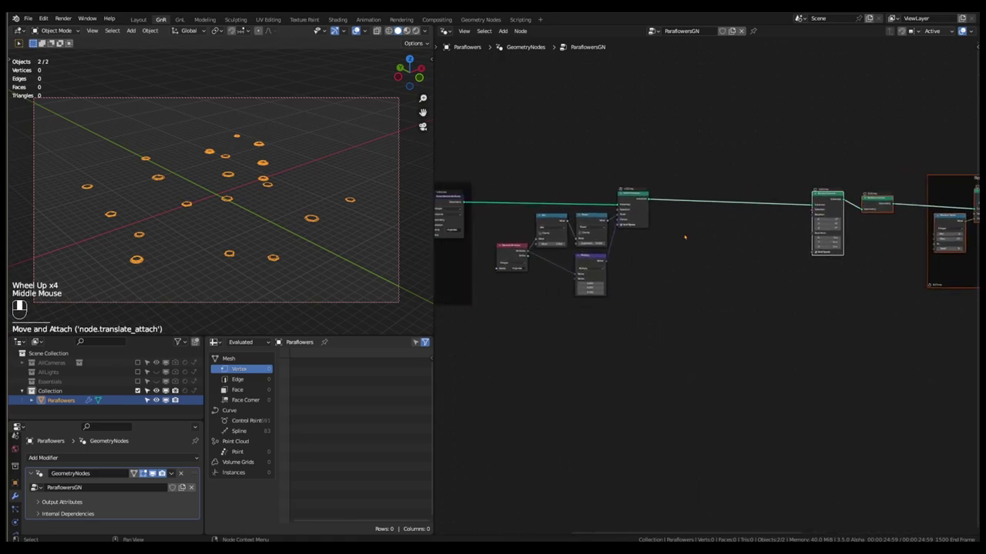
pyautogui.scroll(1, 854, 190)
pyautogui.moveTo(855, 190); pyautogui.dragTo(819, 191)
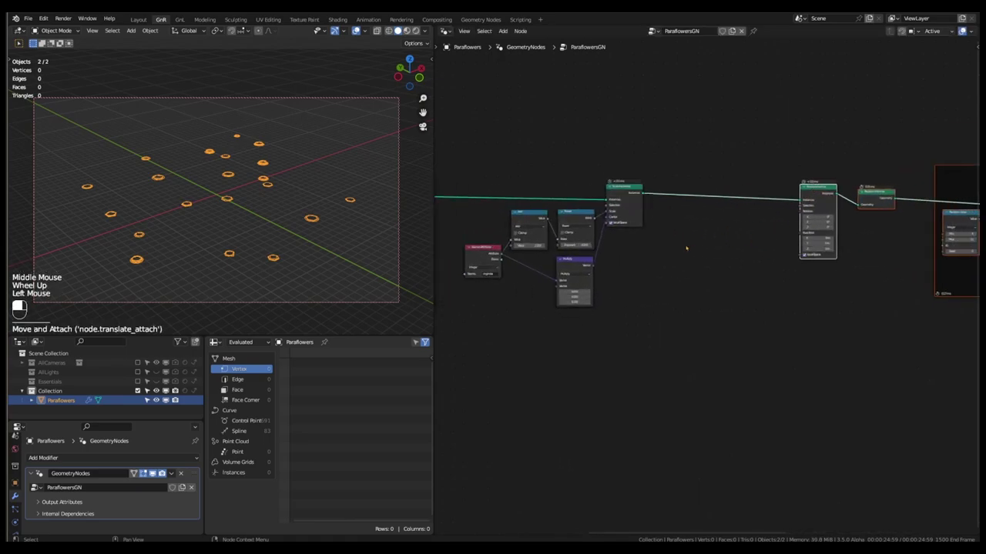
pyautogui.scroll(2, 676, 247)
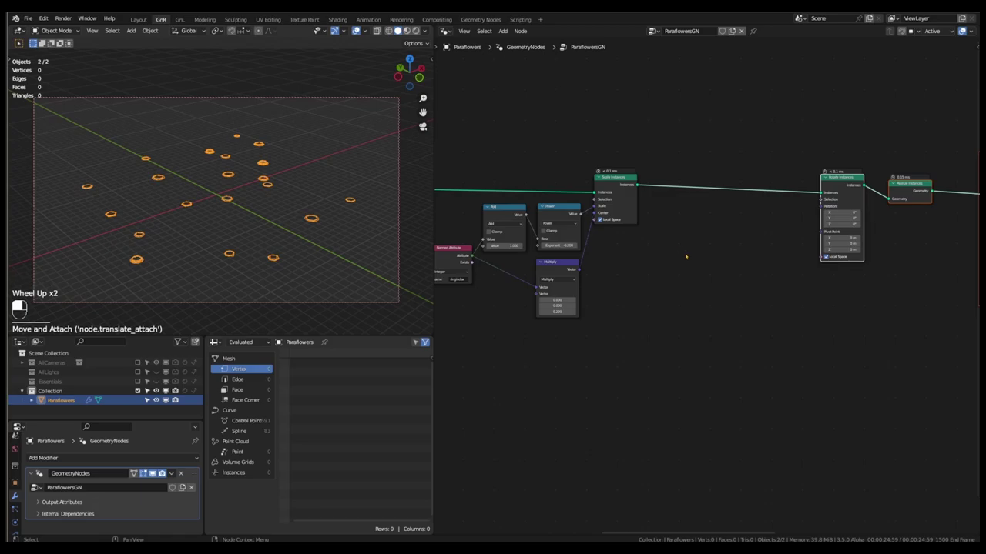
# Add a Combine XYZ node feeding the Rotation of Rotate Instances and connect the Named Attribute node's Attribute output to its Z
pyautogui.press('q')
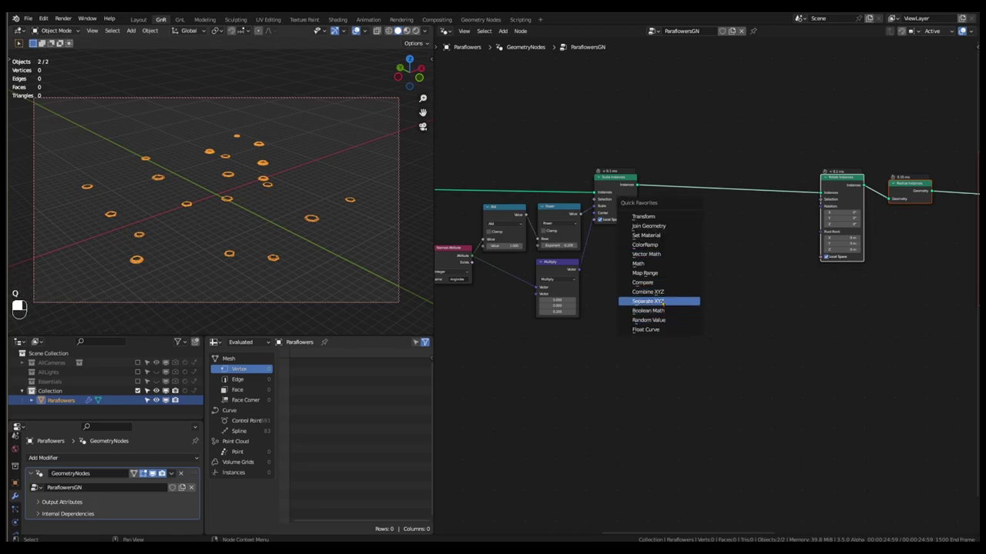
pyautogui.click(651, 292)
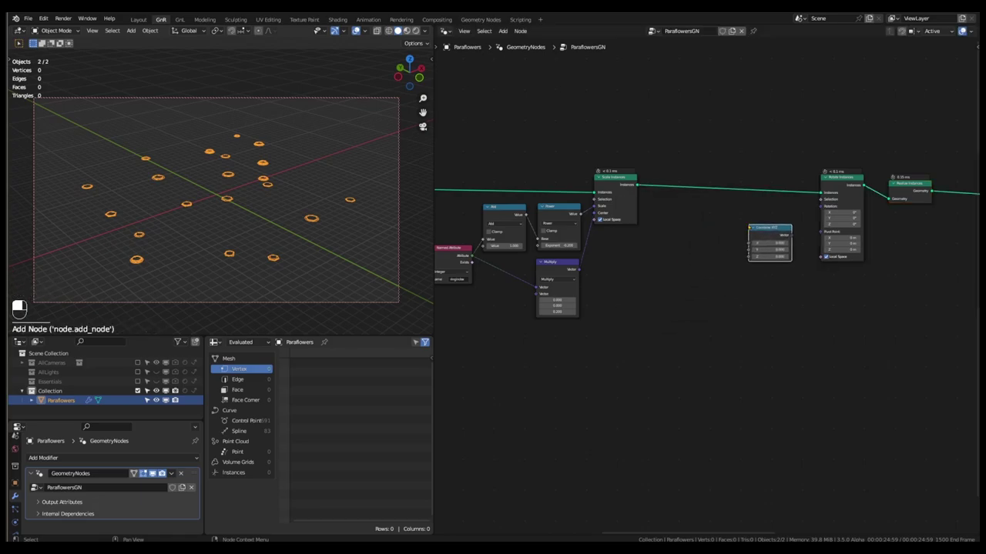
pyautogui.scroll(4, 781, 235)
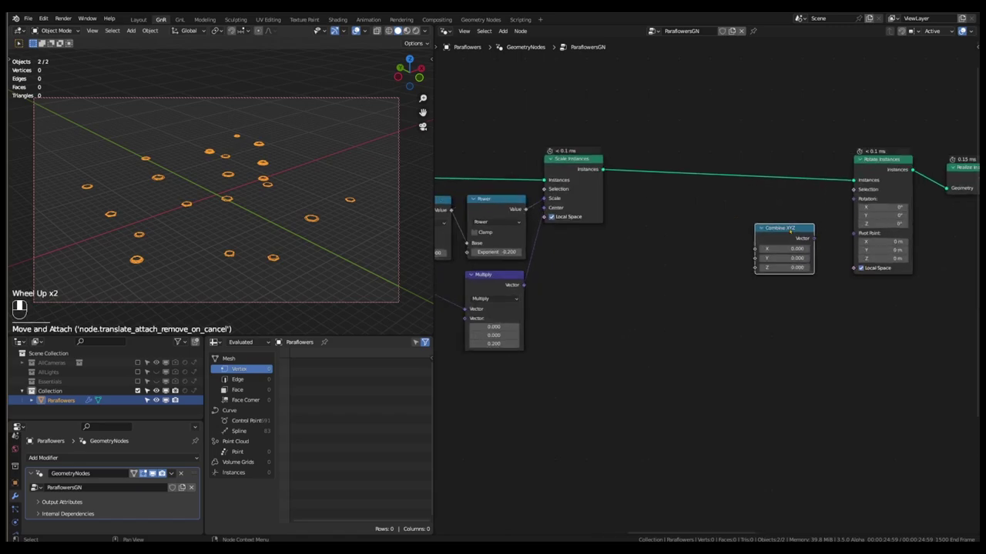
pyautogui.click(808, 240)
pyautogui.moveTo(820, 241); pyautogui.dragTo(820, 205)
pyautogui.scroll(-1, 820, 205)
pyautogui.moveTo(782, 278); pyautogui.dragTo(877, 276, button='middle')
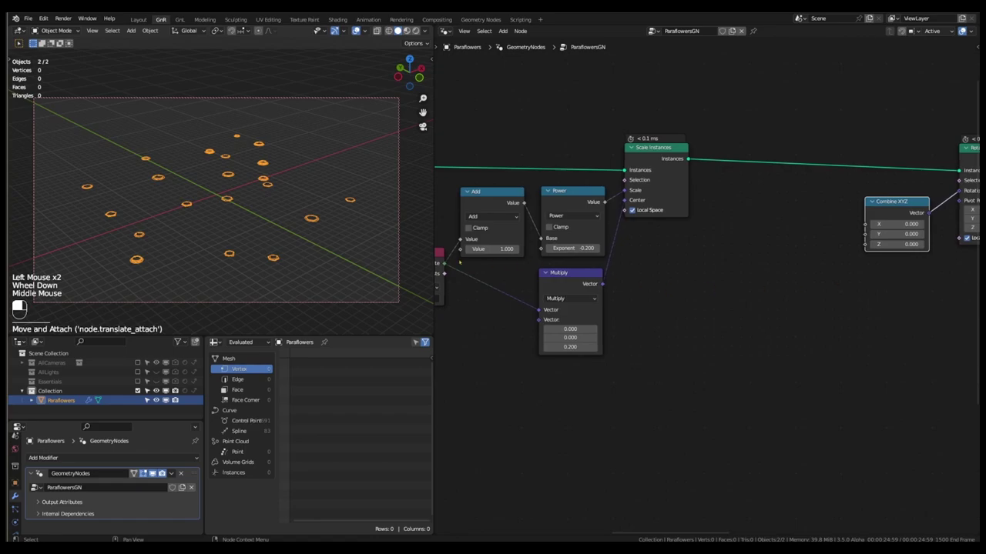
pyautogui.moveTo(444, 264); pyautogui.dragTo(866, 245)
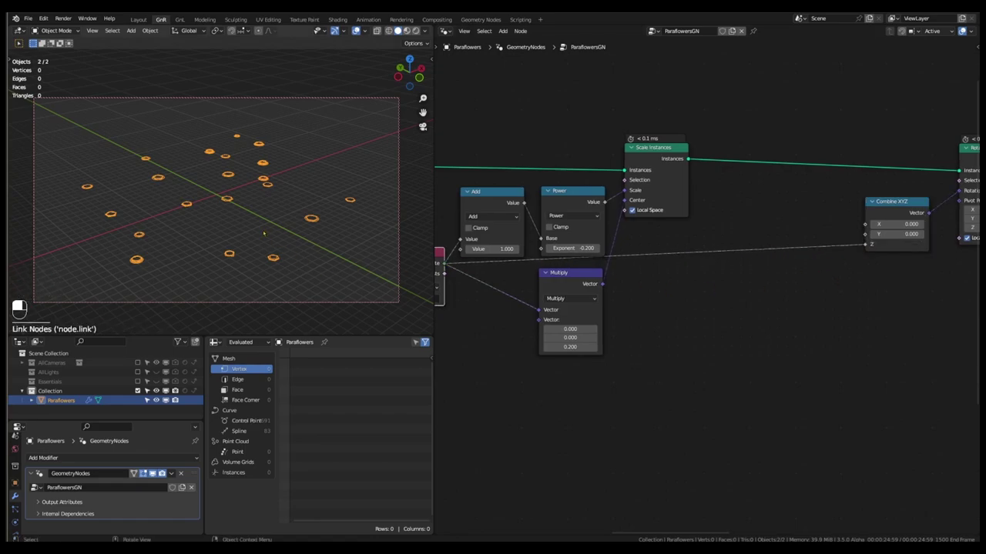
# Examine the rings up close and mute and unmute Rotate Instances to compare them with and without the rotation
pyautogui.scroll(6, 270, 194)
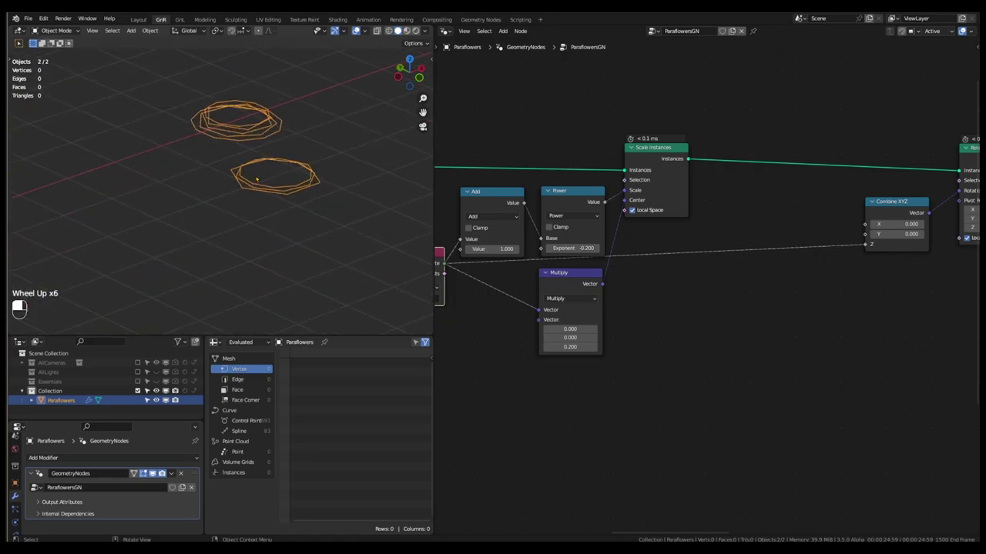
pyautogui.scroll(2, 257, 179)
pyautogui.doubleClick(963, 148)
pyautogui.moveTo(923, 167); pyautogui.dragTo(815, 175, button='middle')
pyautogui.click(908, 159)
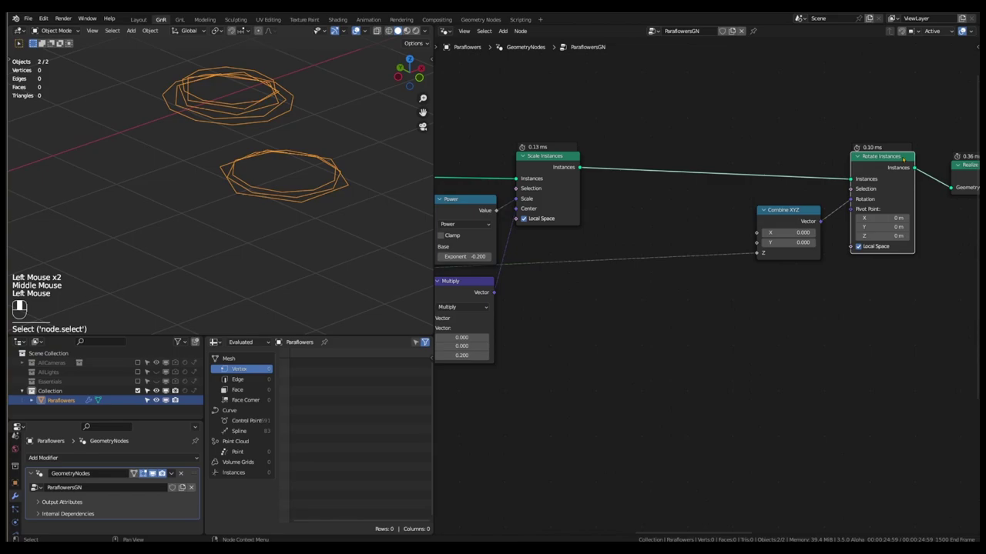
pyautogui.press('m')
pyautogui.press('m')
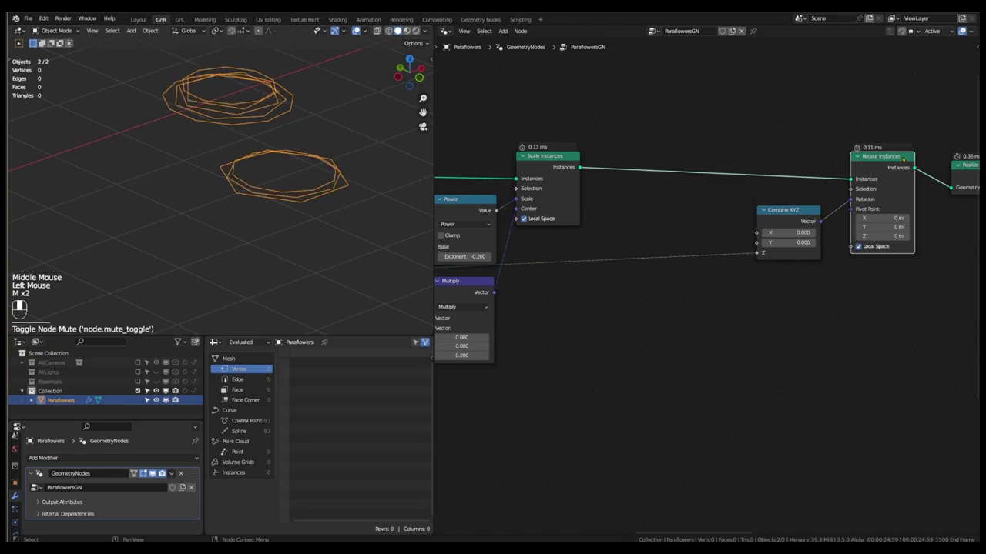
pyautogui.press('m')
pyautogui.press('m')
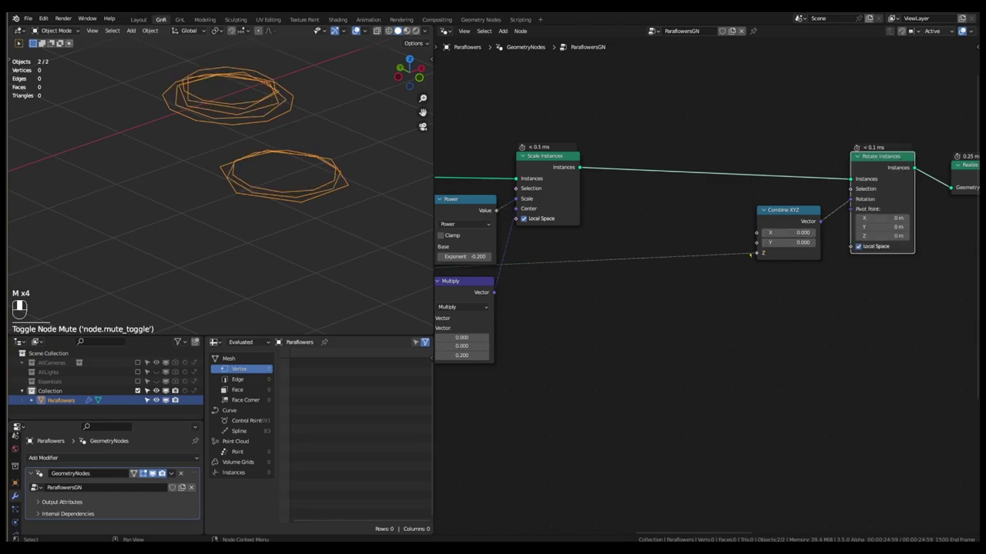
# Insert a Math node set to Multiply on the link between Named Attribute and the Z input of Combine XYZ
pyautogui.press('q')
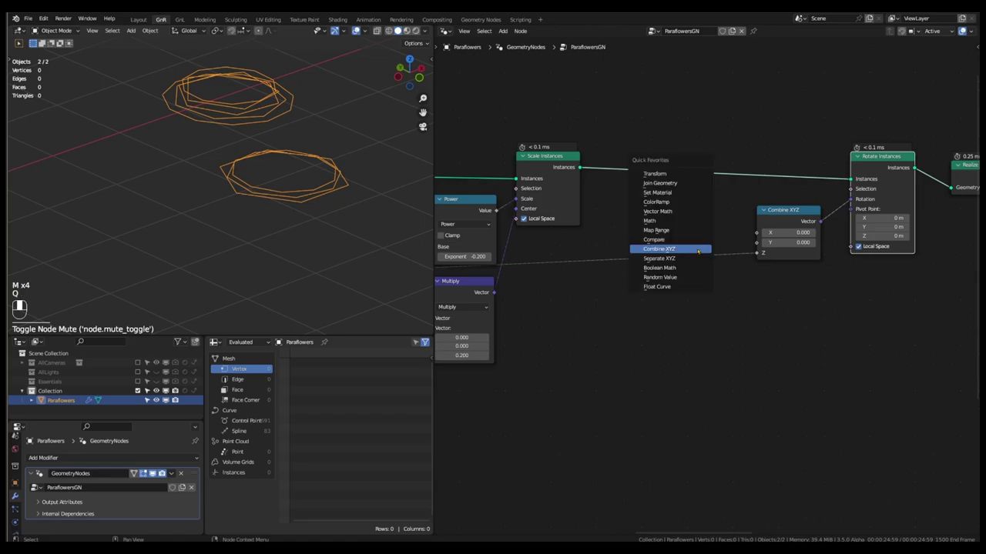
pyautogui.click(688, 221)
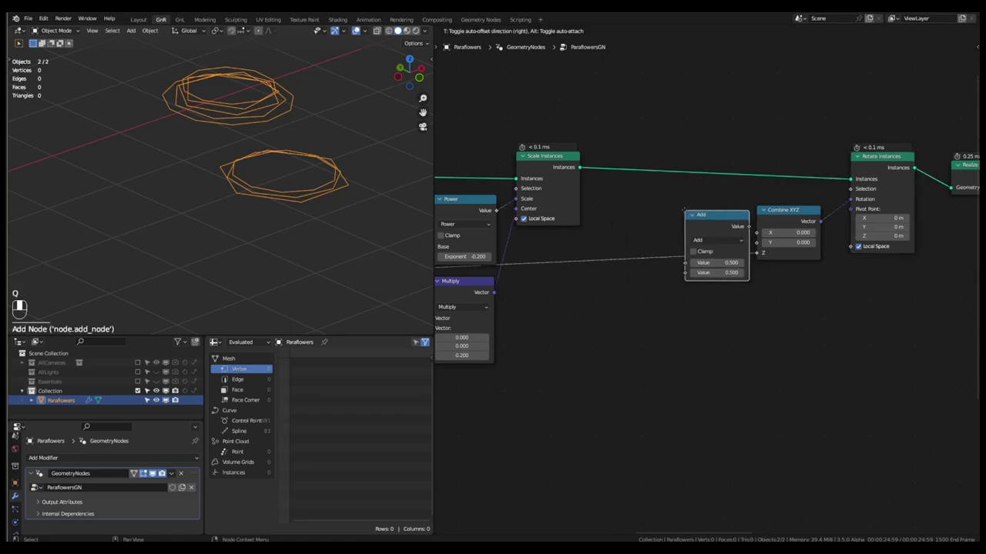
pyautogui.click(674, 216)
pyautogui.click(697, 236)
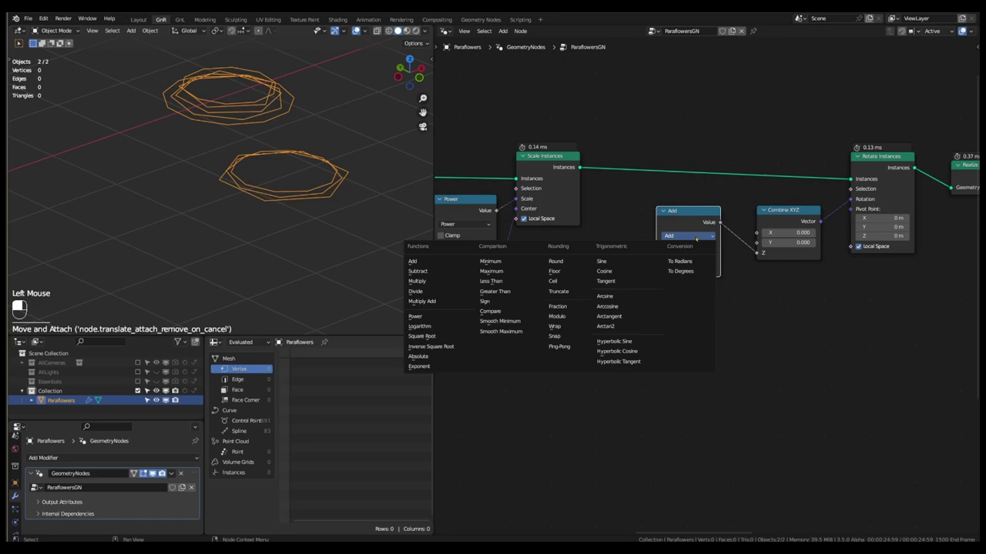
pyautogui.click(436, 283)
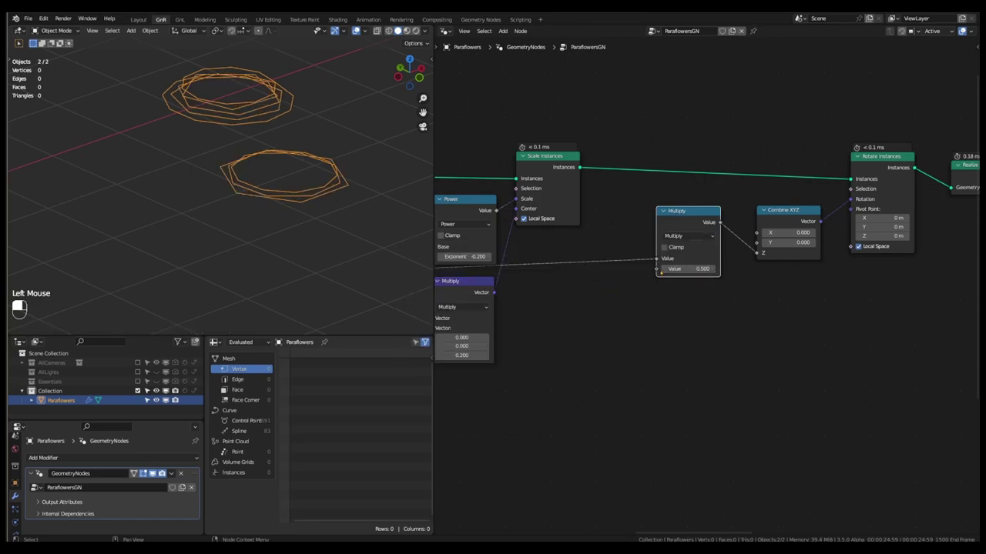
# Try lower factors down to 0.1 on the Math Multiply node and return its value to 0.5, comparing the ring rotation
pyautogui.click(663, 269)
pyautogui.click(663, 269)
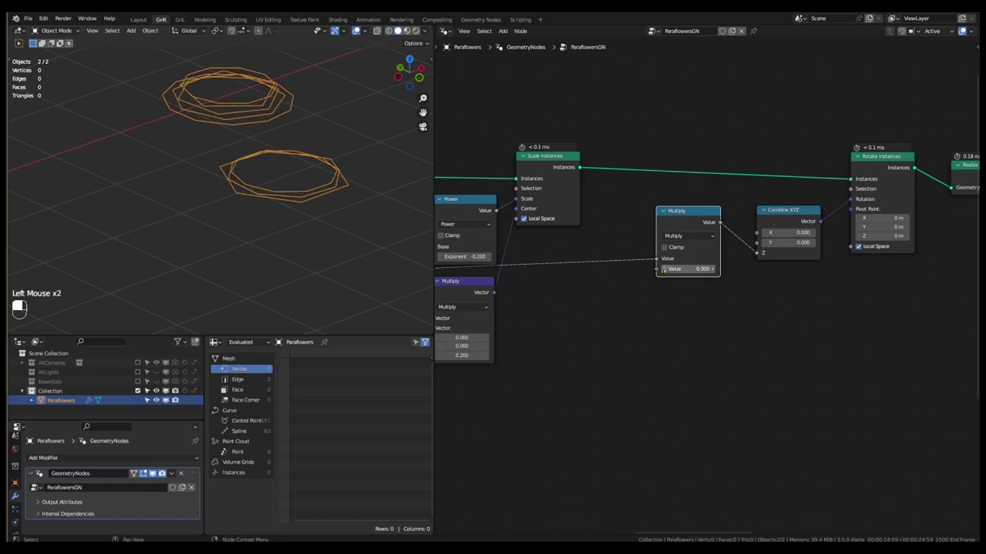
pyautogui.click(664, 268)
pyautogui.click(664, 268)
pyautogui.click(664, 269)
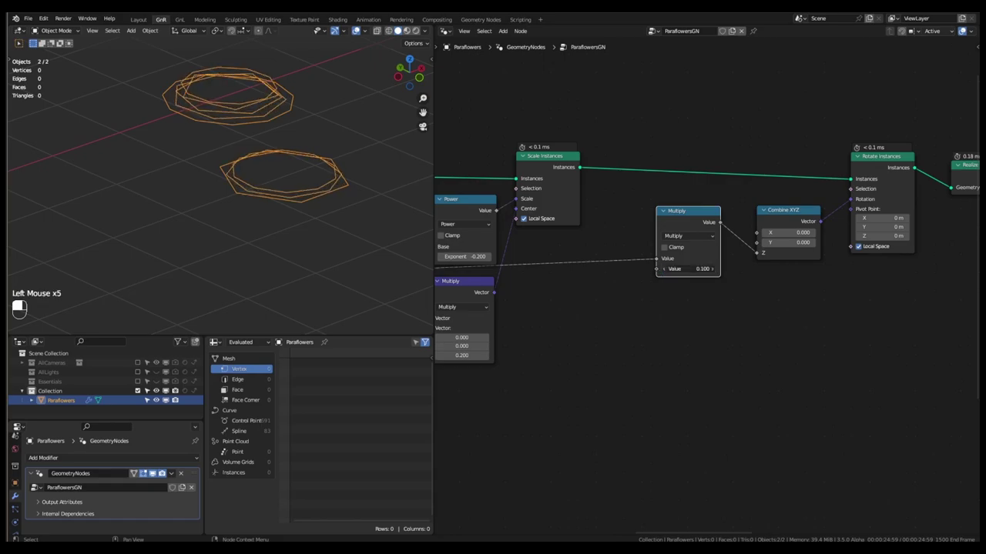
pyautogui.click(713, 269)
pyautogui.click(713, 269)
pyautogui.click(713, 268)
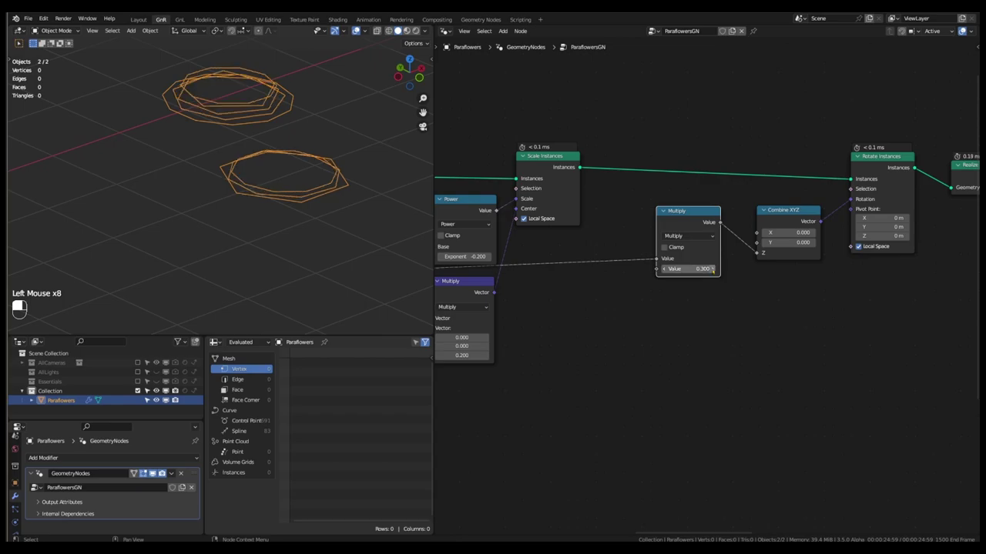
pyautogui.click(713, 269)
pyautogui.click(713, 269)
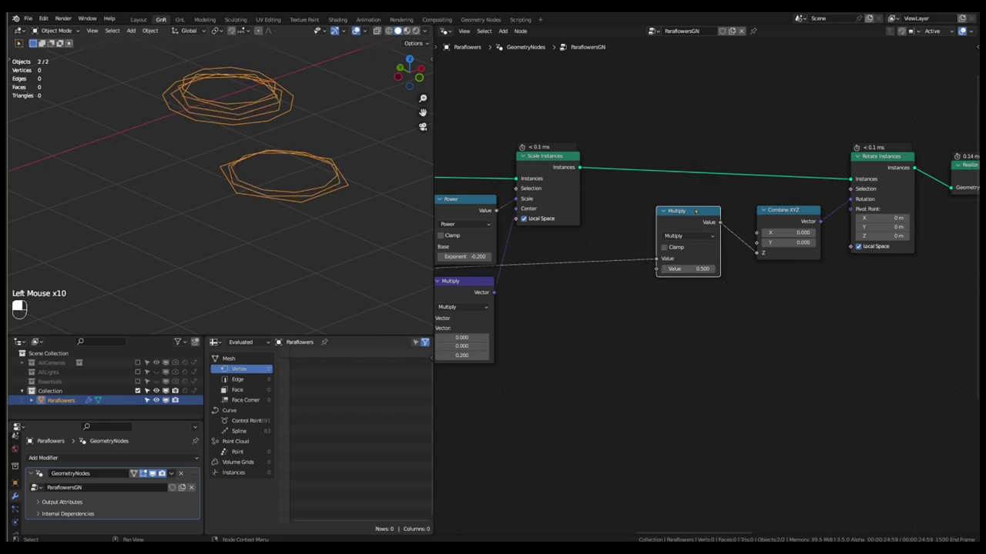
# Align the Math Multiply and Combine XYZ nodes before Rotate Instances and move all three closer to Scale Instances
pyautogui.moveTo(696, 215); pyautogui.dragTo(717, 217)
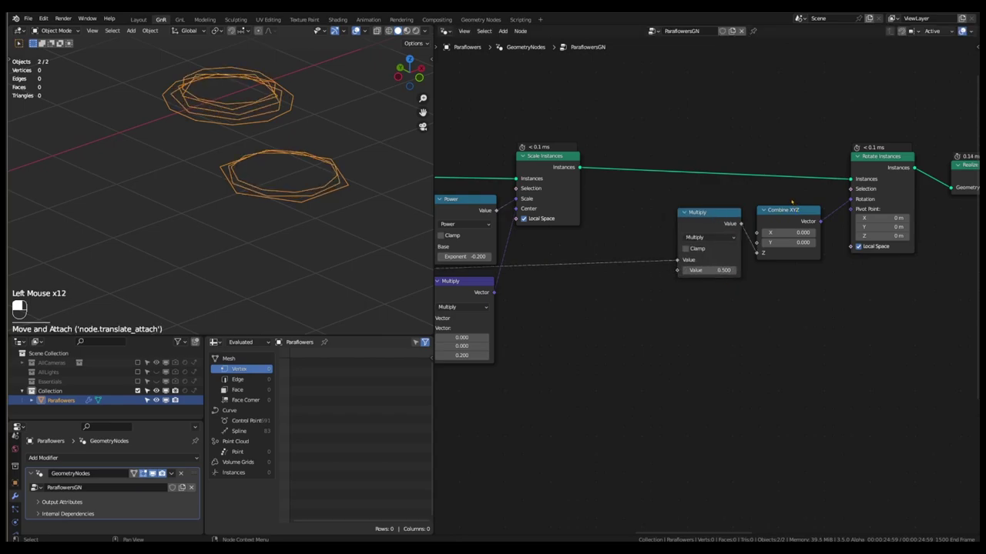
pyautogui.moveTo(791, 202); pyautogui.dragTo(720, 221)
pyautogui.moveTo(792, 216); pyautogui.dragTo(808, 211)
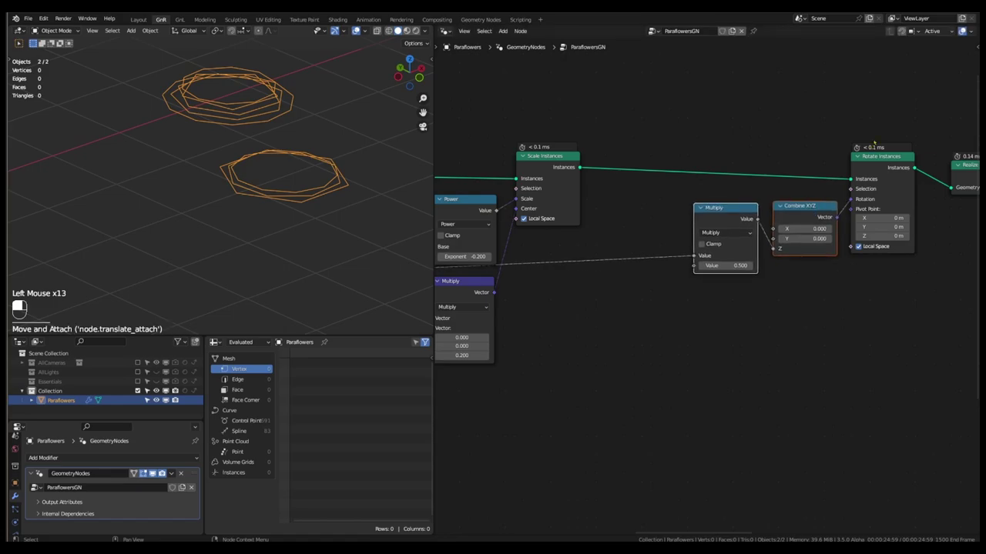
pyautogui.moveTo(882, 128); pyautogui.dragTo(719, 262)
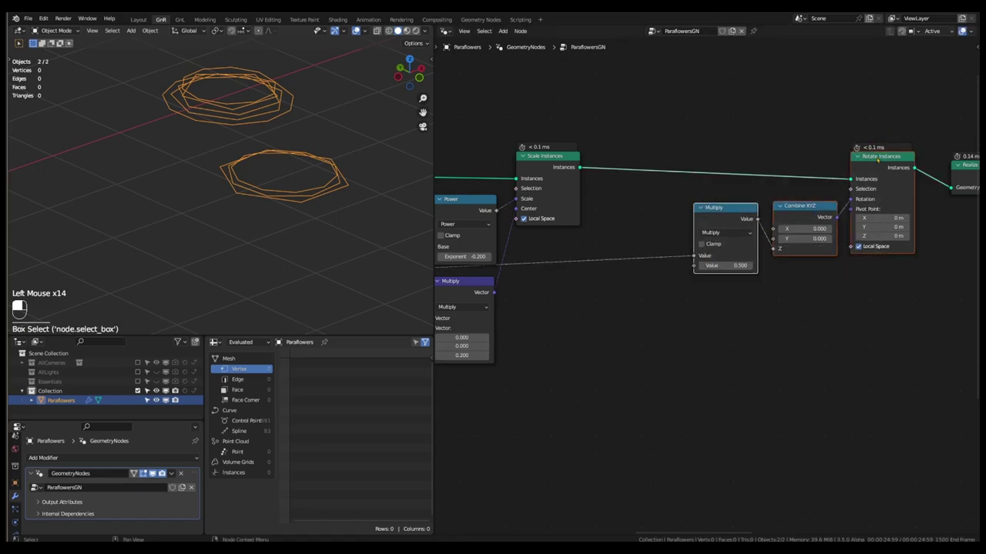
pyautogui.moveTo(877, 159); pyautogui.dragTo(809, 156)
pyautogui.scroll(-1, 751, 259)
pyautogui.moveTo(751, 259); pyautogui.dragTo(866, 267, button='middle')
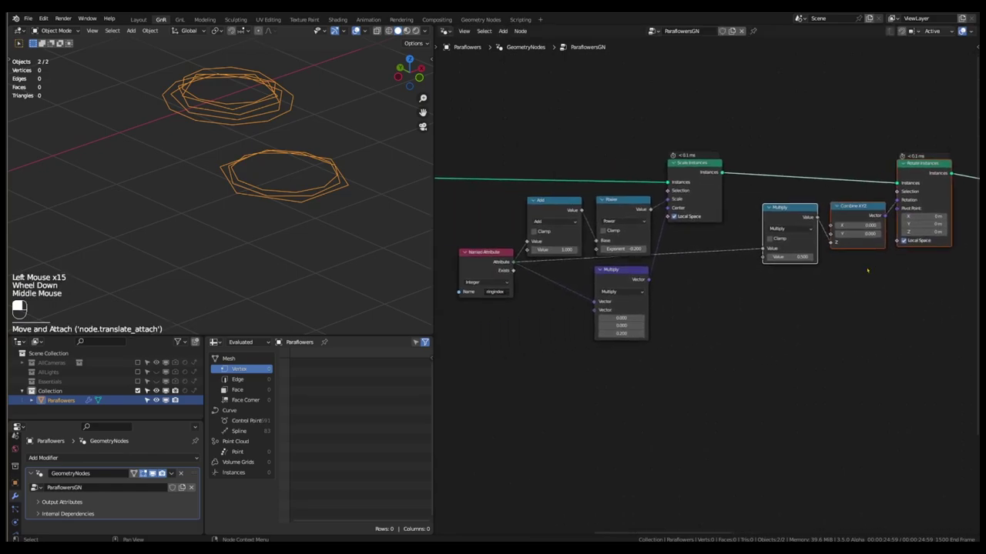
pyautogui.moveTo(860, 281); pyautogui.dragTo(786, 199)
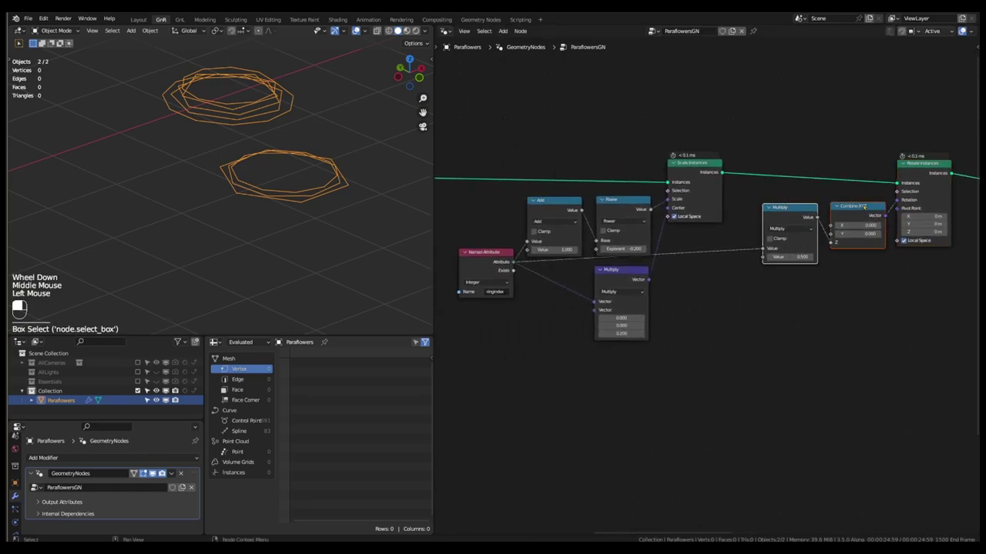
pyautogui.moveTo(864, 206); pyautogui.dragTo(861, 218)
# Frame the nodes from Named Attribute through Rotate Instances and label the frame "Rings Scale & Rotation"
pyautogui.moveTo(932, 137); pyautogui.dragTo(486, 362)
pyautogui.hotkey('shift', 'p')
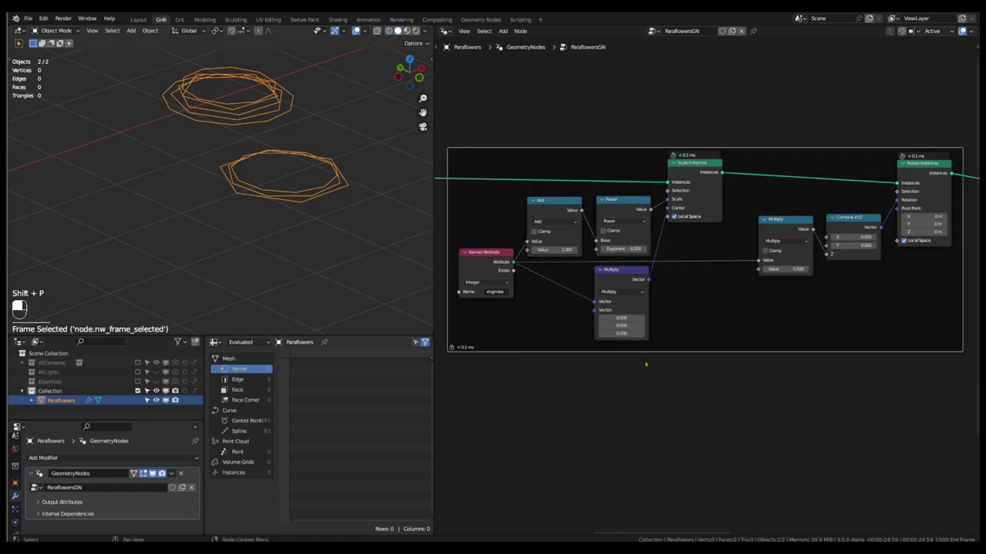
pyautogui.press('F2')
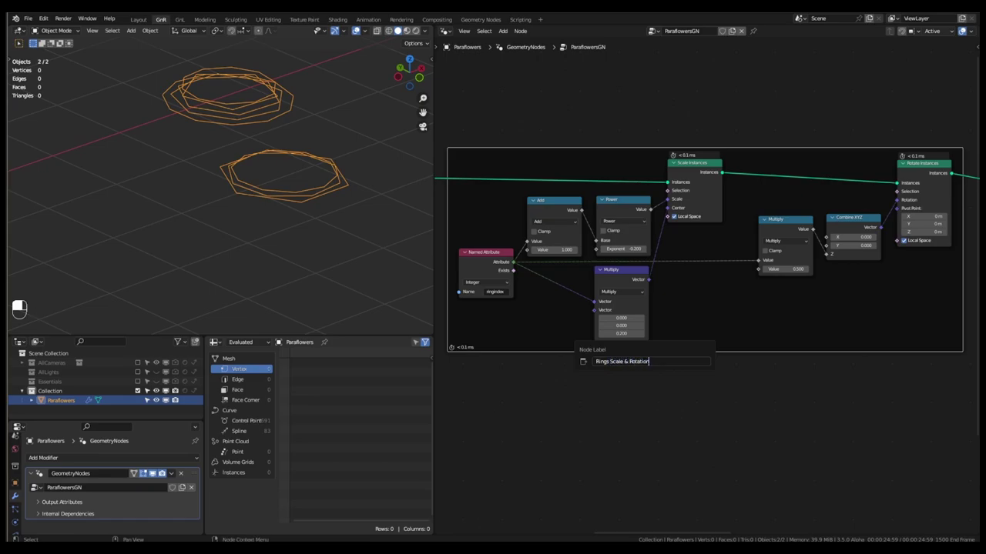
pyautogui.press('Return')
# Turn off Shrink for the Rings Scale & Rotation frame and adjust its placement after the Rings frame
pyautogui.press('n')
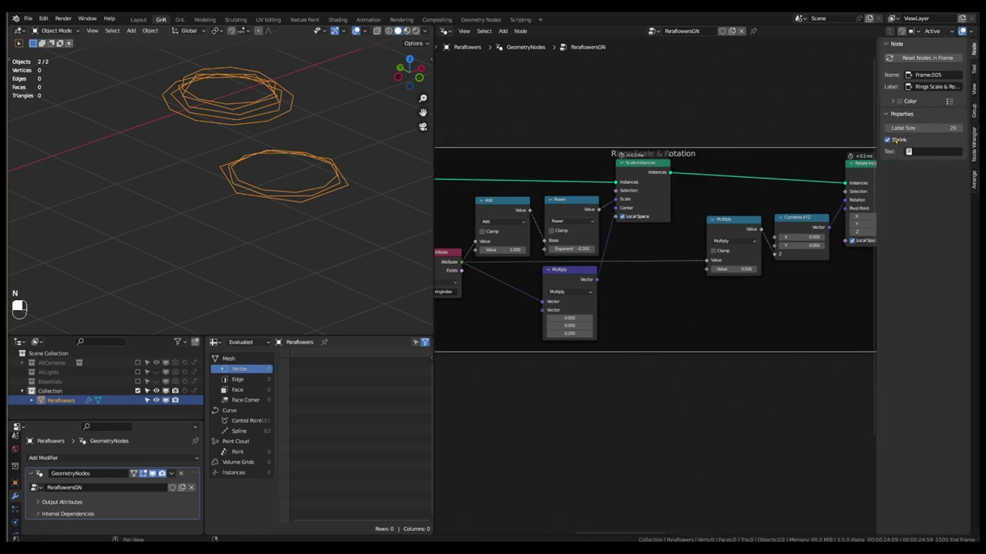
pyautogui.click(895, 140)
pyautogui.press('n')
pyautogui.scroll(-4, 752, 249)
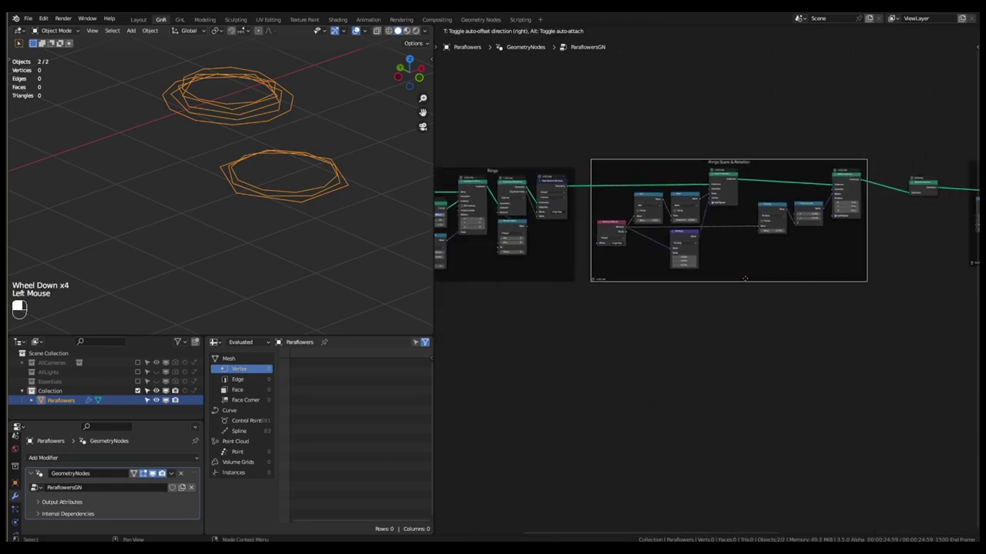
pyautogui.scroll(-3, 745, 276)
pyautogui.middleClick(746, 278)
pyautogui.scroll(-2, 746, 278)
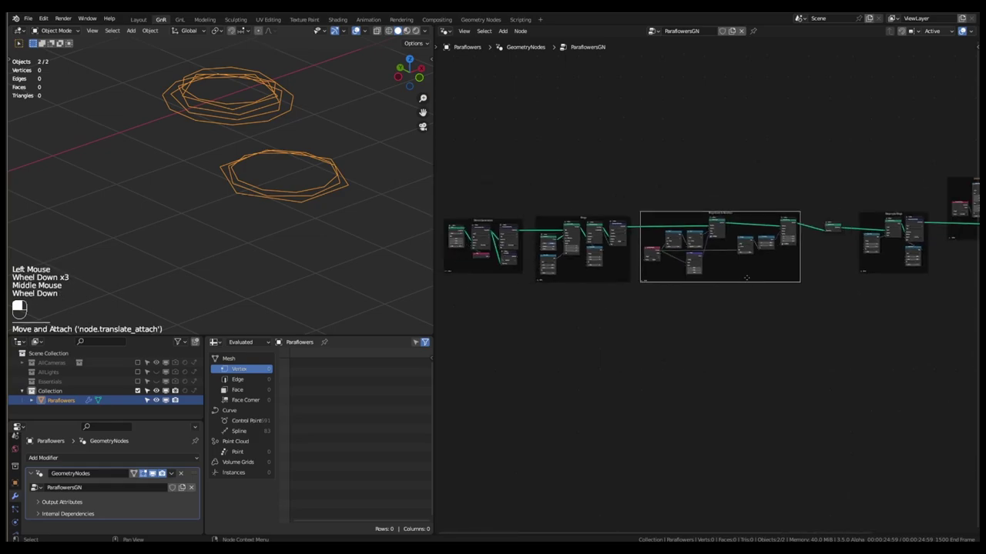
# Deselect the frame and return the 3D viewport to the camera view to review all the flowers
pyautogui.moveTo(746, 278); pyautogui.dragTo(696, 276, button='middle')
pyautogui.scroll(-1, 713, 277)
pyautogui.scroll(-1, 712, 276)
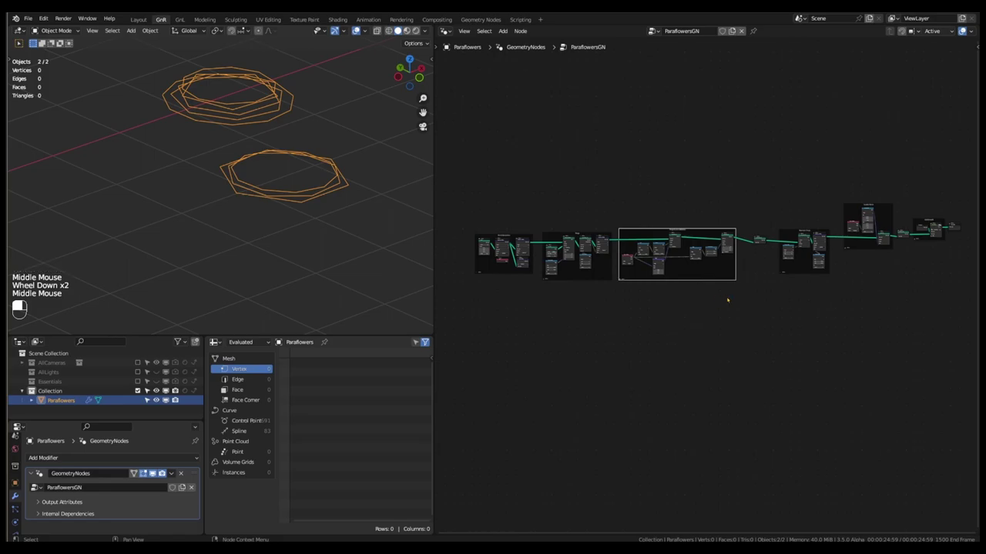
pyautogui.click(727, 300)
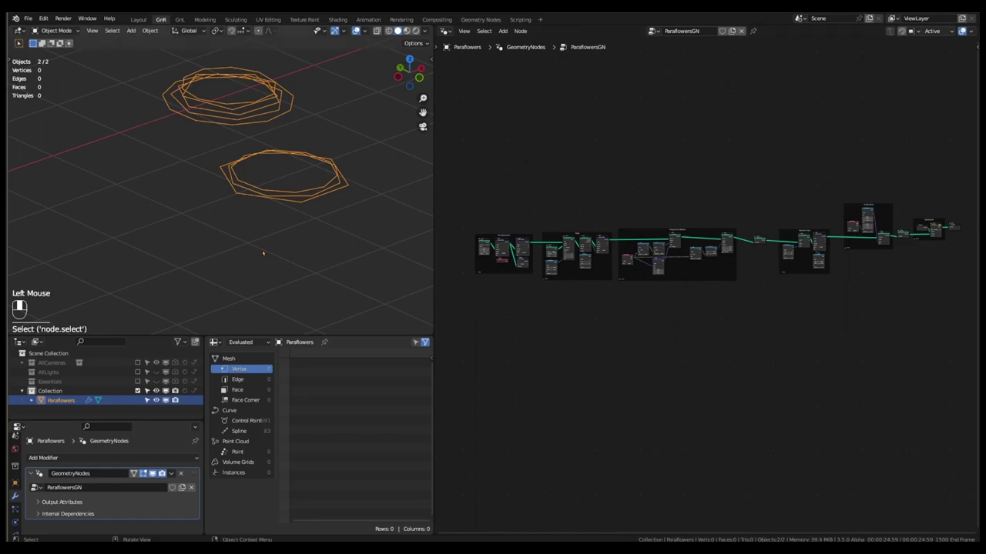
pyautogui.scroll(-9, 201, 222)
pyautogui.press('KP_0')
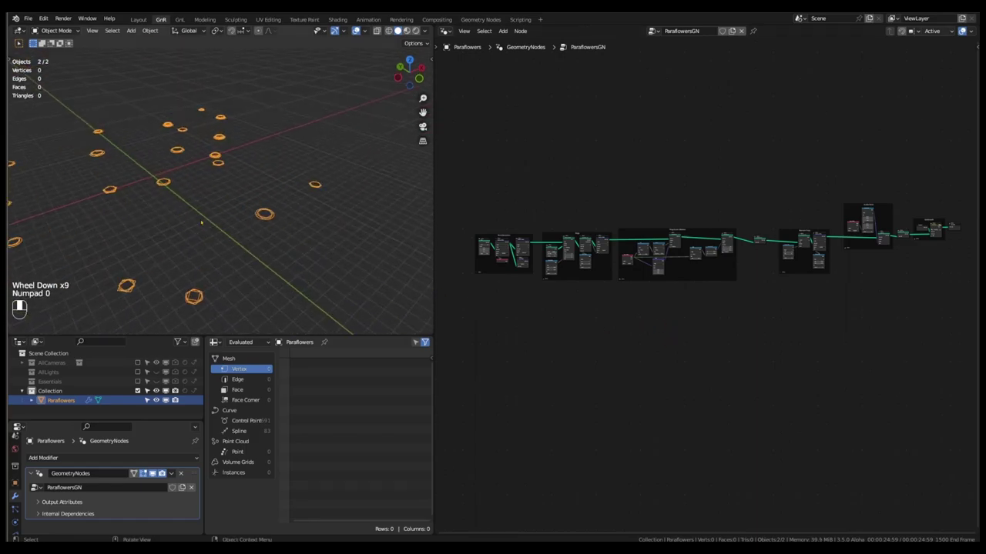
# Centre the whole camera frame in the 3D viewport to see all the flowers
pyautogui.scroll(-4, 201, 222)
pyautogui.press('KP_0')
pyautogui.scroll(-1, 201, 222)
pyautogui.scroll(-2, 213, 223)
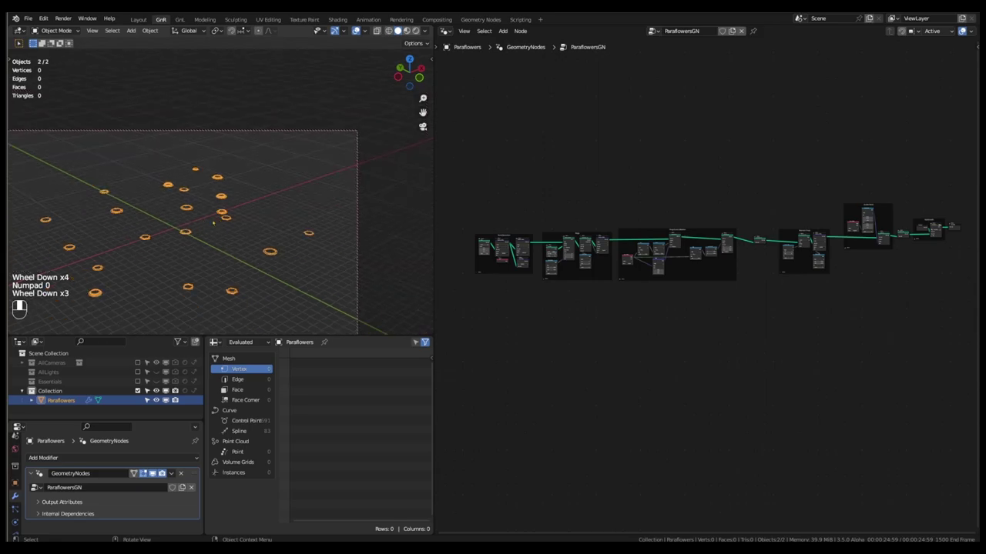
pyautogui.keyDown('shift'); pyautogui.moveTo(173, 245); pyautogui.dragTo(205, 212, button='middle'); pyautogui.keyUp('shift')
# Adjust the frame spacing and move the Scatter Points frame and everything after it farther from the Resample Rings frame
pyautogui.click(822, 306)
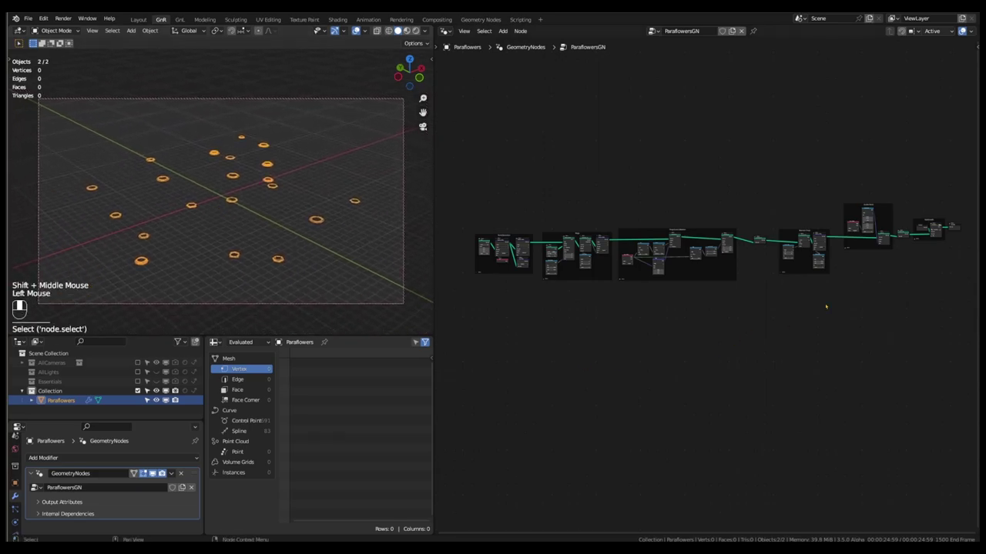
pyautogui.scroll(4, 823, 305)
pyautogui.scroll(3, 702, 216)
pyautogui.moveTo(696, 216); pyautogui.dragTo(664, 211)
pyautogui.scroll(-5, 659, 235)
pyautogui.moveTo(816, 262); pyautogui.dragTo(717, 275, button='middle')
pyautogui.scroll(4, 597, 253)
pyautogui.moveTo(597, 250); pyautogui.dragTo(566, 251)
pyautogui.scroll(-1, 710, 279)
pyautogui.moveTo(935, 165); pyautogui.dragTo(698, 316)
pyautogui.press('g')
pyautogui.click(807, 325)
pyautogui.scroll(3, 779, 324)
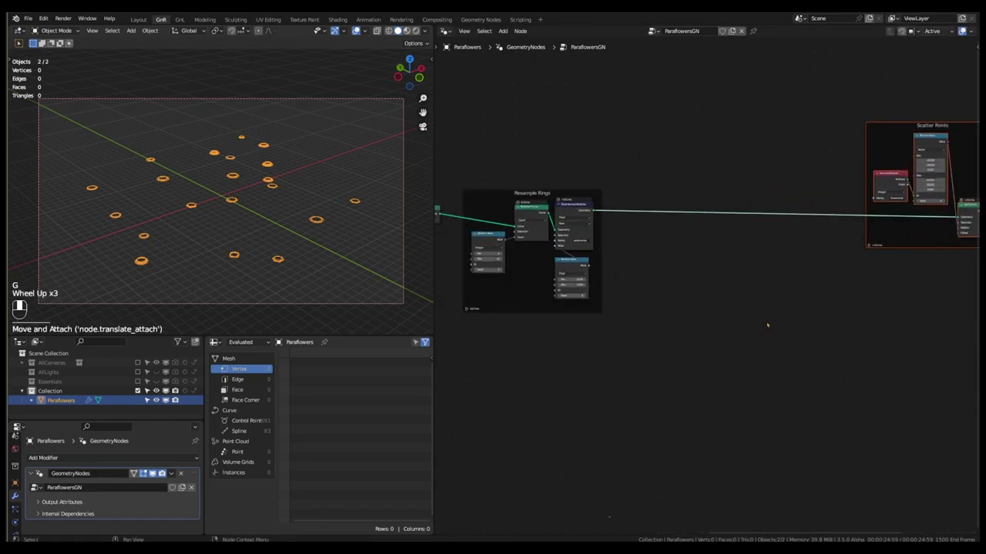
# Insert a Curve to Mesh node on the link between the Resample Rings and Scatter Points frames
pyautogui.moveTo(768, 326); pyautogui.dragTo(759, 332, button='middle')
pyautogui.scroll(1, 686, 313)
pyautogui.hotkey('shift', 'a')
pyautogui.moveTo(686, 312)
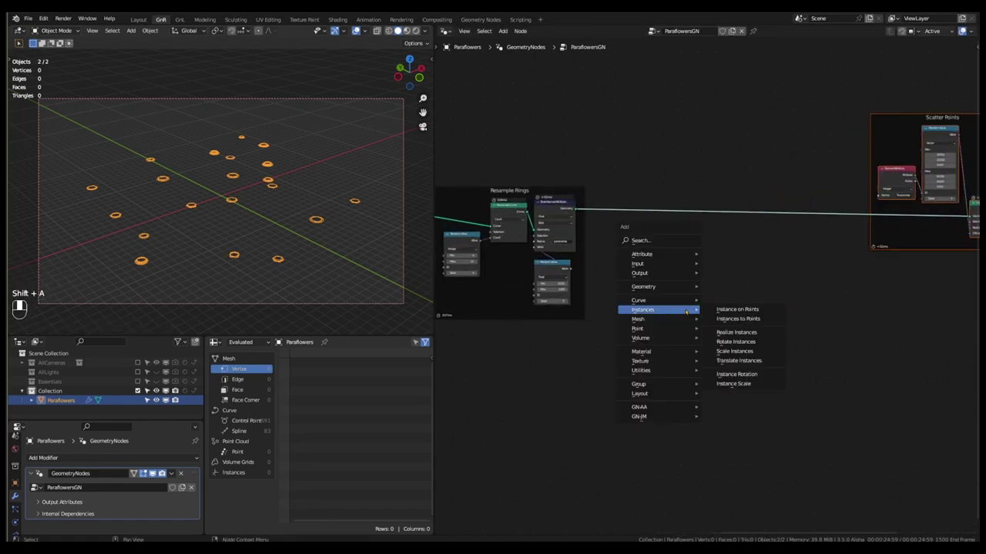
pyautogui.click(816, 322)
pyautogui.click(677, 217)
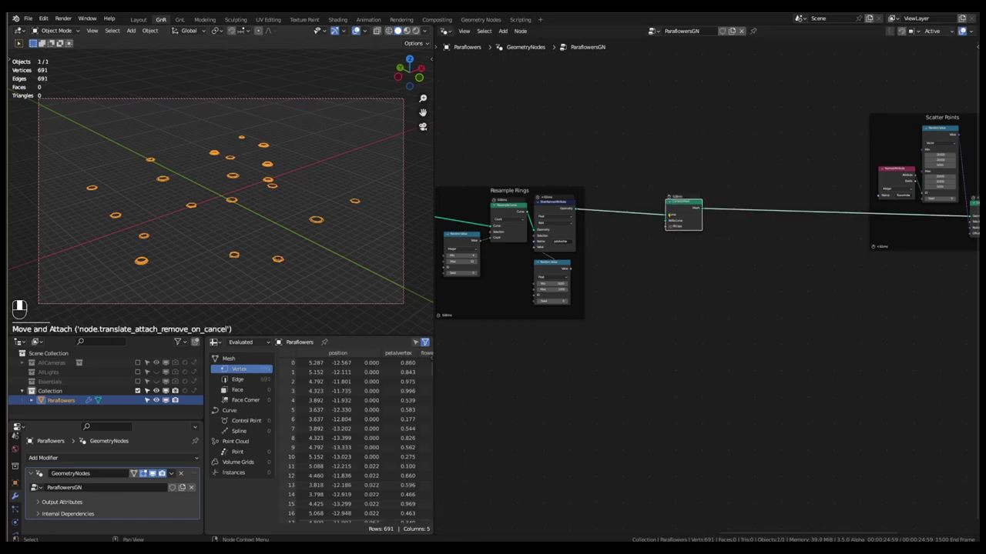
# Insert an Extrude Mesh node after Curve to Mesh and set its mode to Vertices
pyautogui.scroll(5, 737, 230)
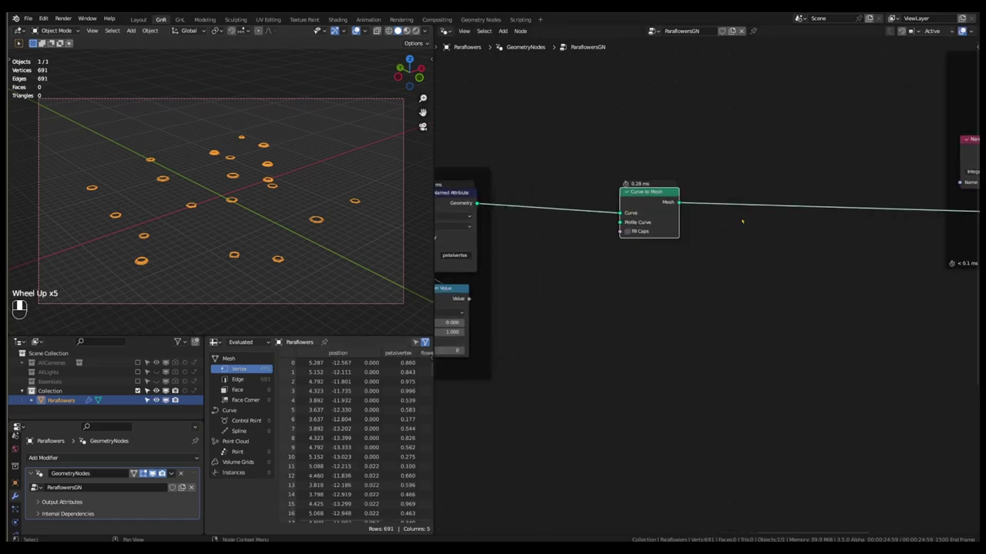
pyautogui.hotkey('shift', 'a')
pyautogui.moveTo(714, 236)
pyautogui.moveTo(800, 260)
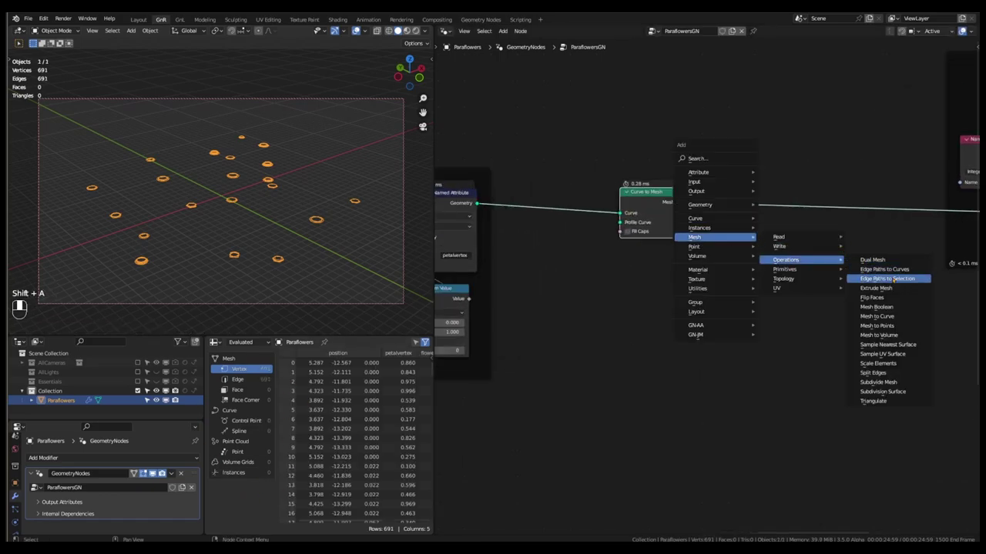
pyautogui.click(886, 278)
pyautogui.click(705, 183)
pyautogui.scroll(4, 744, 231)
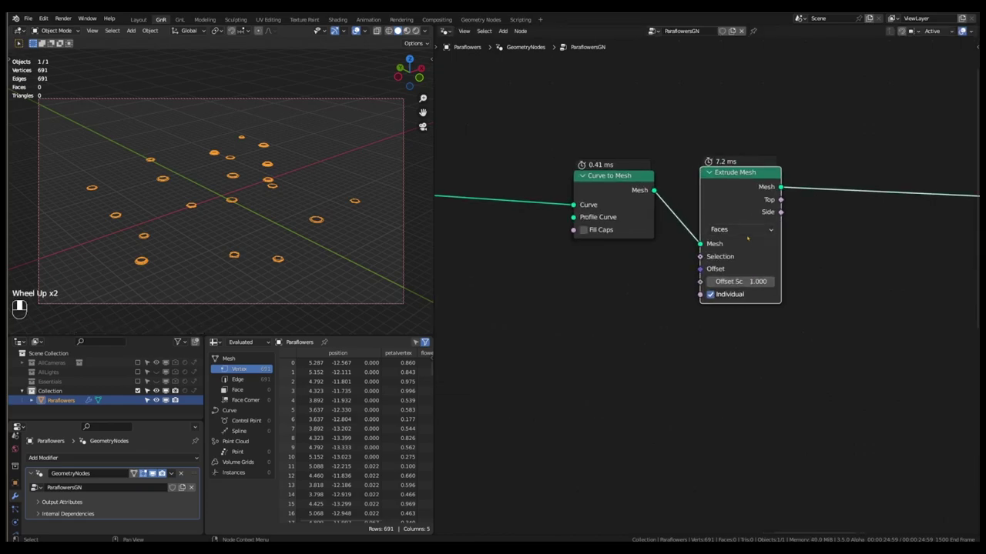
pyautogui.click(737, 229)
pyautogui.click(717, 245)
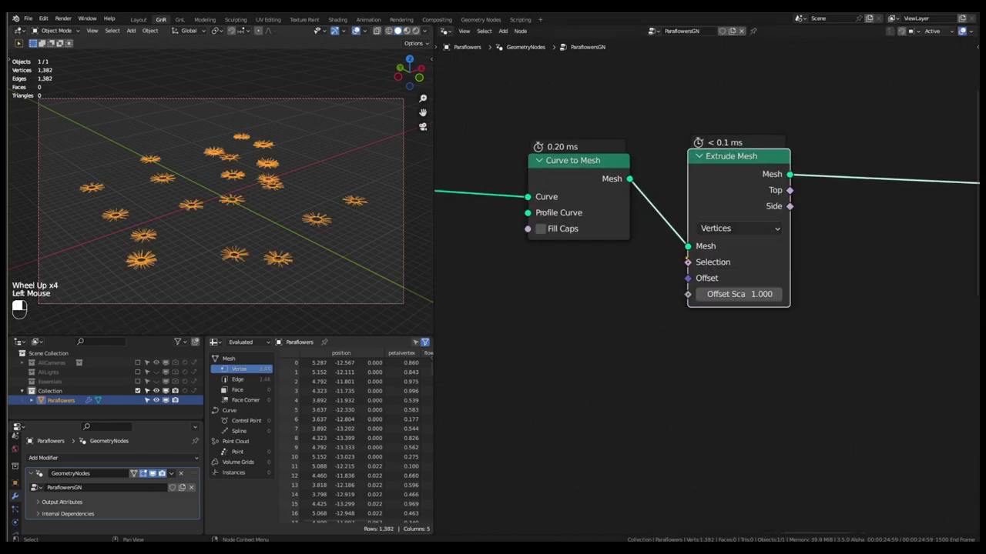
# Examine the lines extruded from the flower rings up close and from a distance in the 3D viewport
pyautogui.scroll(5, 297, 261)
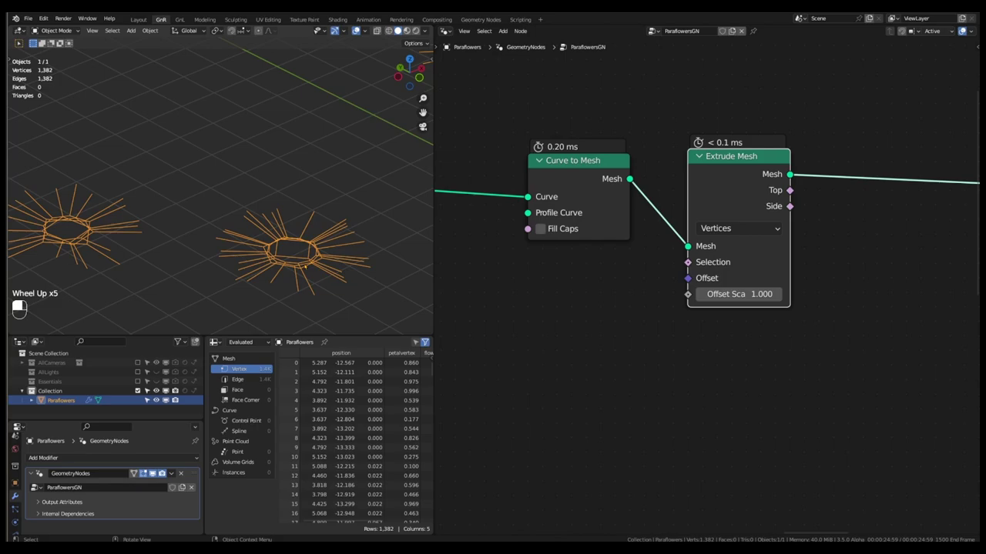
pyautogui.scroll(2, 302, 261)
pyautogui.moveTo(302, 257); pyautogui.dragTo(301, 234, button='middle')
pyautogui.scroll(3, 260, 223)
pyautogui.scroll(4, 260, 223)
pyautogui.scroll(8, 254, 213)
pyautogui.scroll(-5, 259, 226)
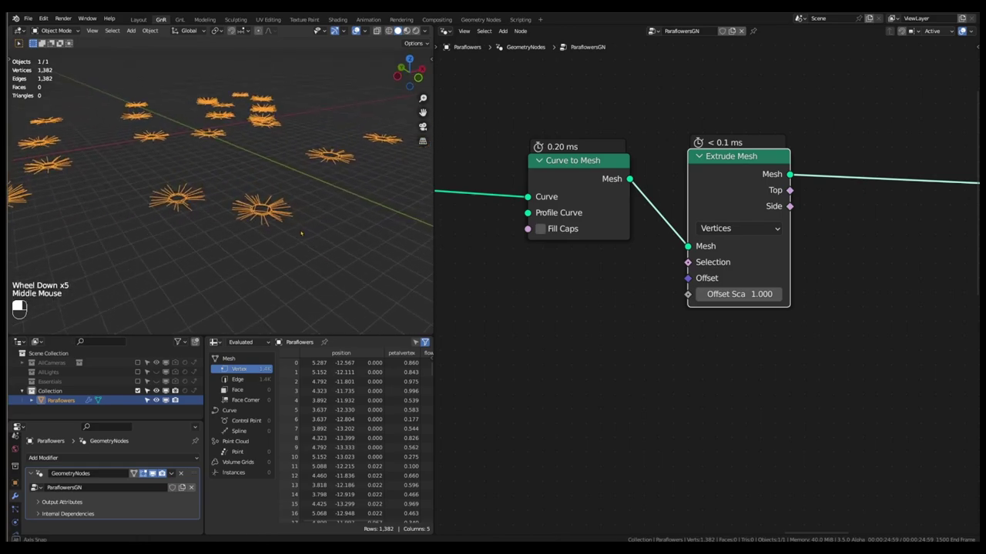
# Add a Float Random Value node and connect its Value to Extrude Mesh's Offset Scale
pyautogui.press('q')
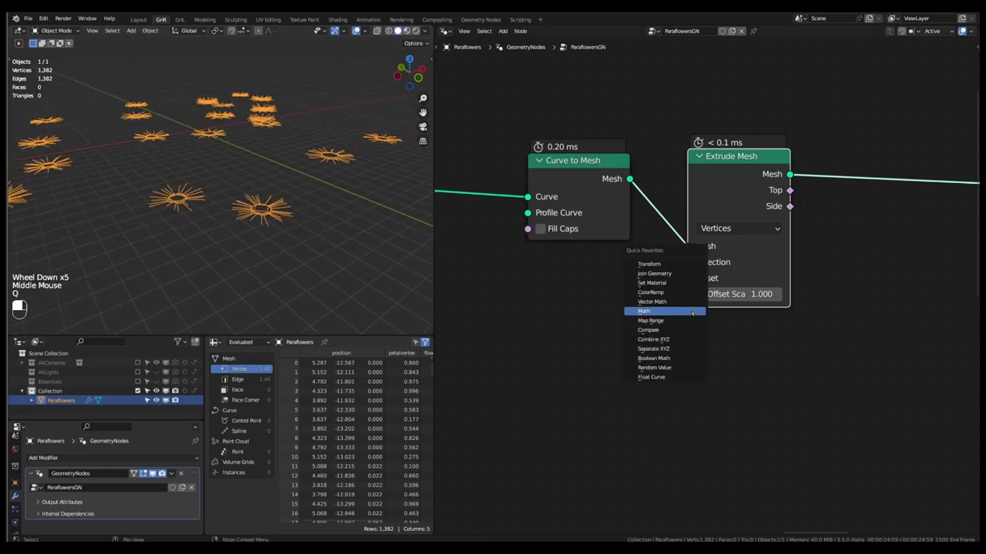
pyautogui.click(668, 367)
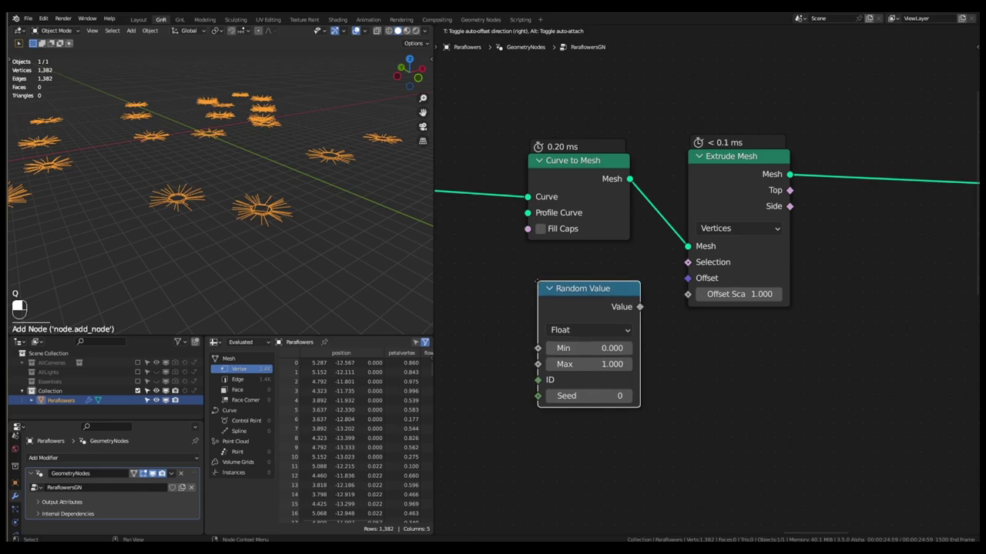
pyautogui.click(537, 282)
pyautogui.moveTo(637, 304); pyautogui.dragTo(687, 294)
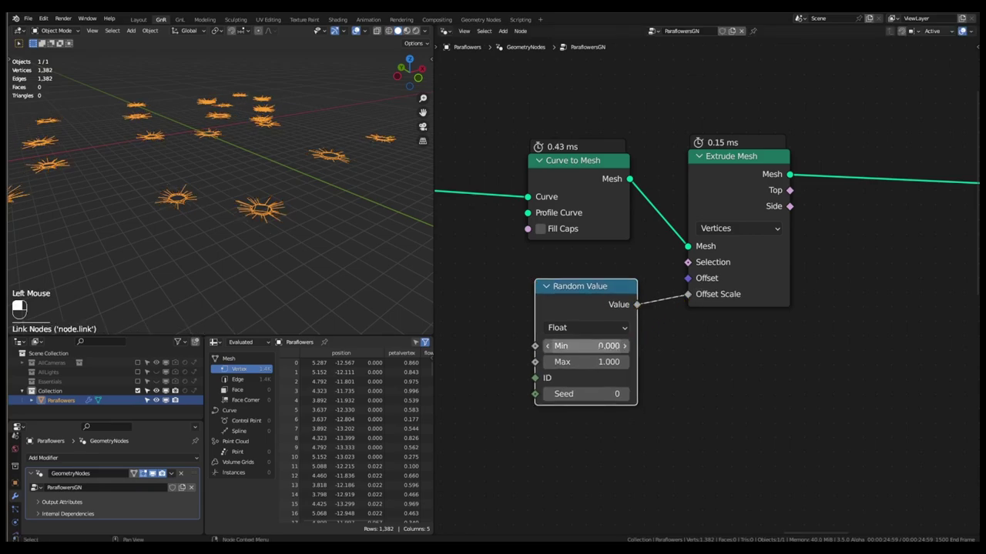
# Set the offset Random Value node's Min to 3 and Max to 3.3
pyautogui.moveTo(585, 345); pyautogui.dragTo(639, 346)
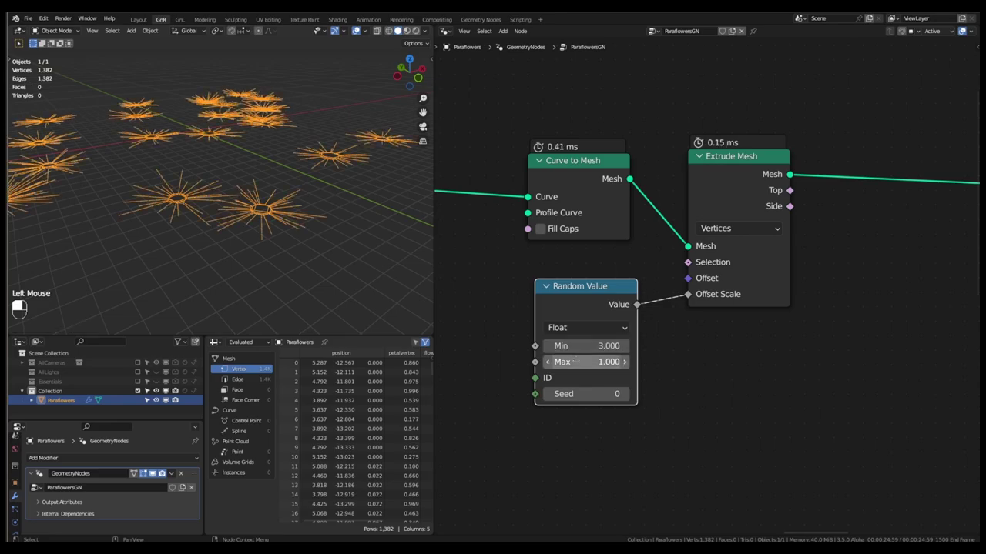
pyautogui.moveTo(585, 362); pyautogui.dragTo(631, 362)
pyautogui.click(547, 361)
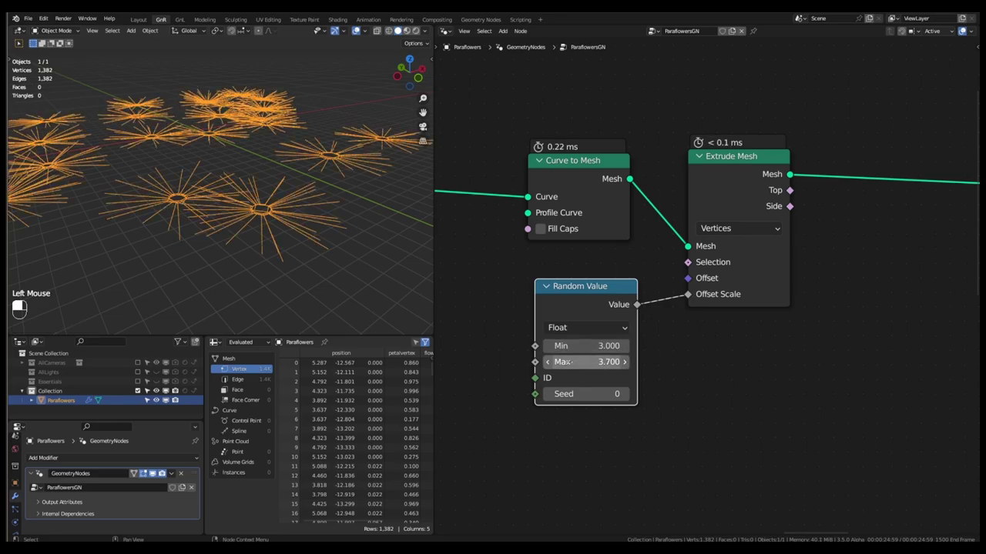
pyautogui.click(547, 362)
pyautogui.click(547, 362)
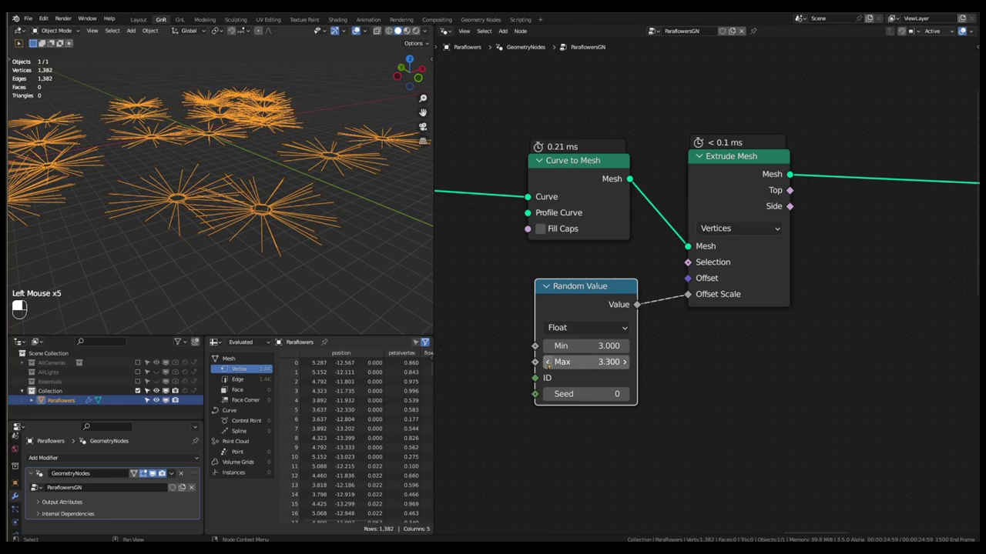
# Make room around Extrude Mesh, add a Position node and connect it to the Offset input
pyautogui.scroll(-2, 262, 247)
pyautogui.moveTo(262, 251); pyautogui.dragTo(279, 237, button='middle')
pyautogui.scroll(4, 259, 217)
pyautogui.scroll(-2, 250, 206)
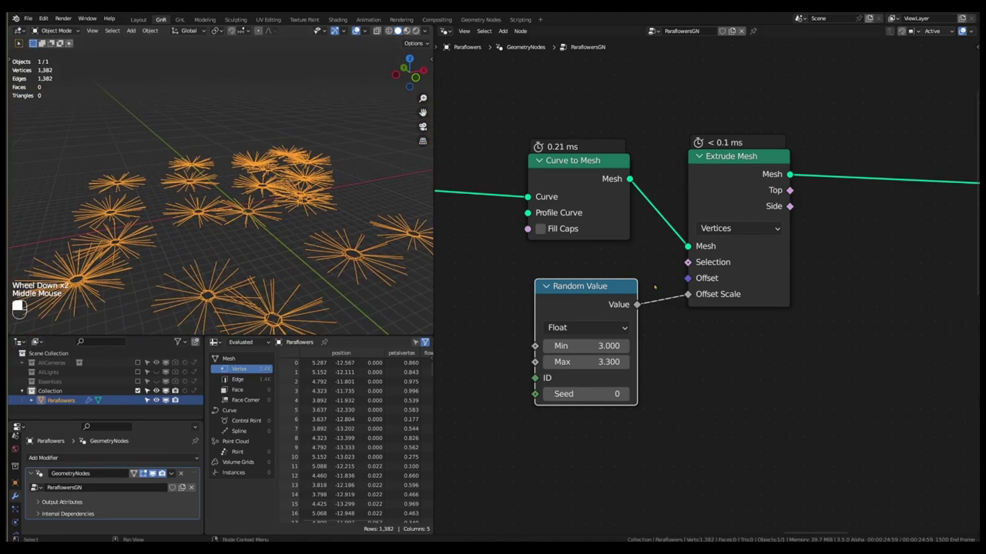
pyautogui.moveTo(609, 287); pyautogui.dragTo(639, 399)
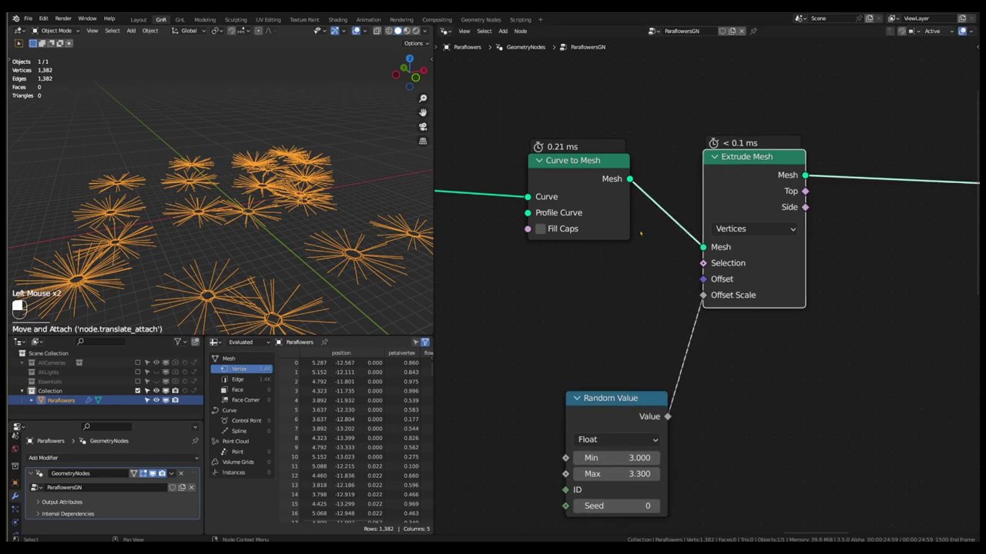
pyautogui.hotkey('shift', 'a')
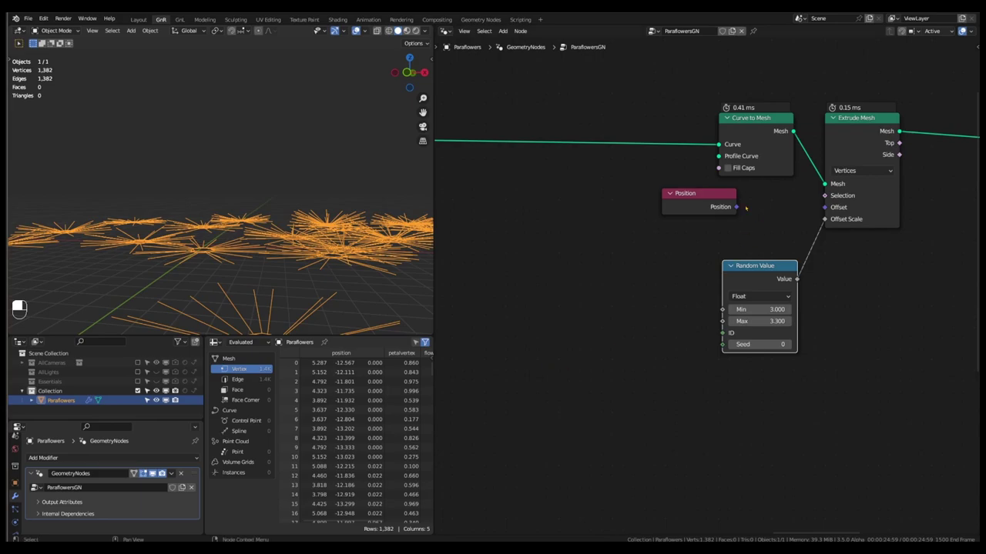
pyautogui.scroll(3, 746, 208)
pyautogui.moveTo(735, 207); pyautogui.dragTo(846, 207)
pyautogui.moveTo(336, 264); pyautogui.dragTo(362, 289, button='middle')
pyautogui.scroll(-2, 341, 275)
# Insert a Vector Math Add node between Position and Extrude Mesh's Offset, and set its Z component to 0.6
pyautogui.moveTo(762, 281); pyautogui.dragTo(766, 369)
pyautogui.moveTo(685, 190); pyautogui.dragTo(639, 198)
pyautogui.press('q')
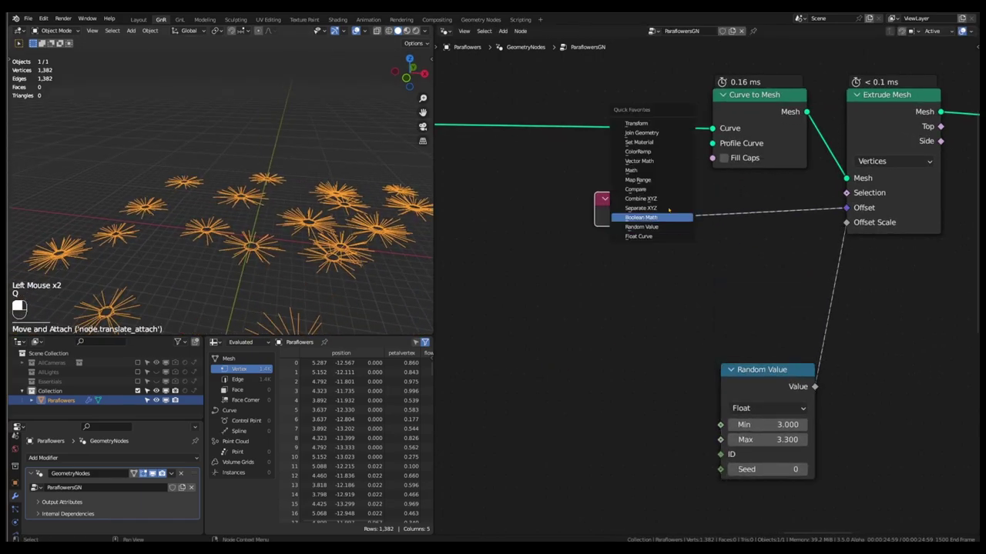
pyautogui.click(638, 161)
pyautogui.click(749, 203)
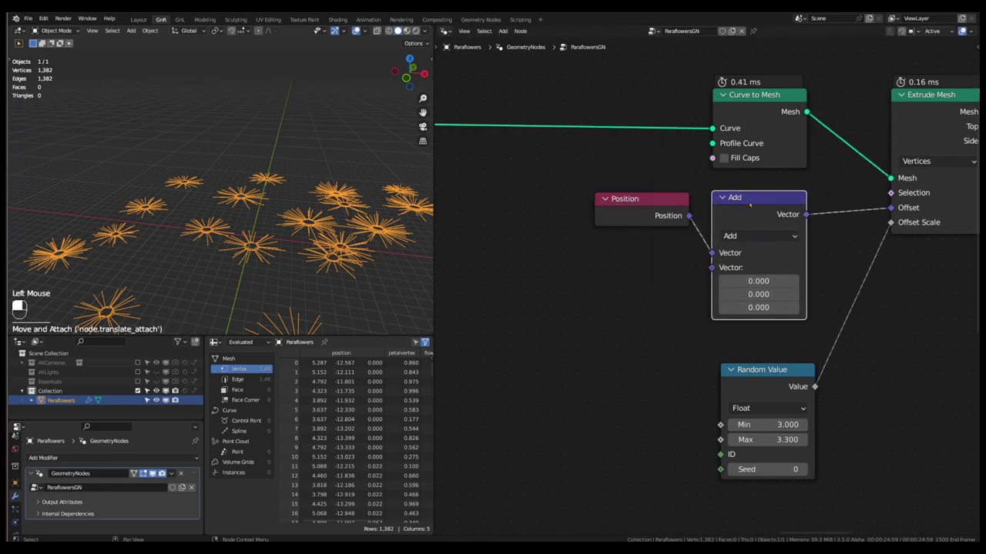
pyautogui.moveTo(770, 307); pyautogui.dragTo(817, 307)
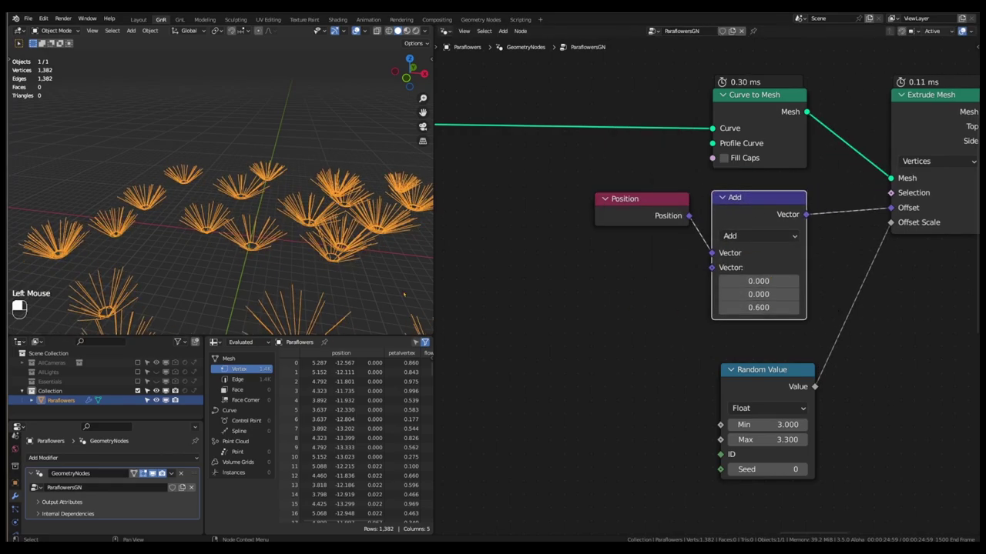
pyautogui.moveTo(360, 291); pyautogui.dragTo(297, 292, button='middle')
pyautogui.scroll(2, 315, 283)
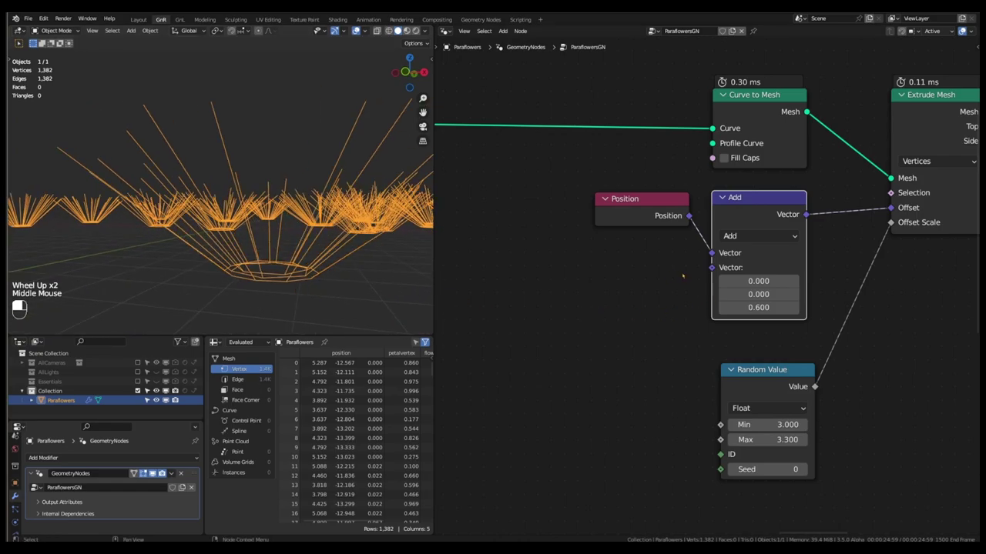
# Add a Combine XYZ node, connect it to the Add node's second vector and set its Z to 0.3
pyautogui.press('q')
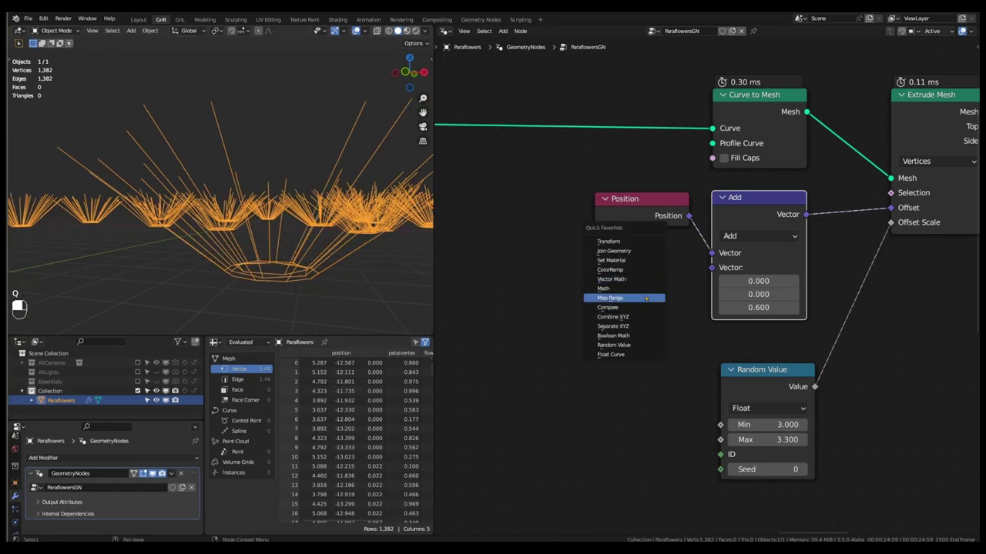
pyautogui.click(631, 316)
pyautogui.click(583, 248)
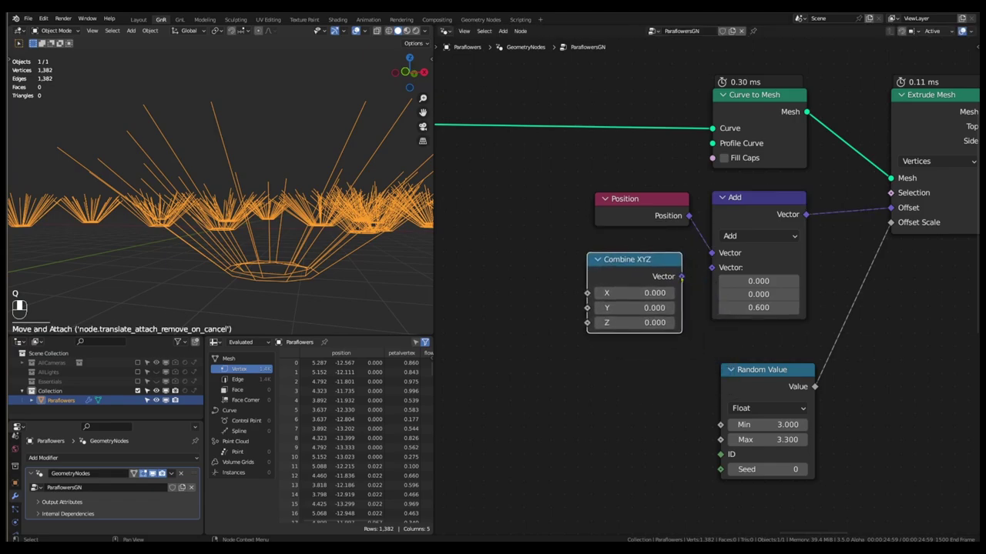
pyautogui.moveTo(680, 277); pyautogui.dragTo(711, 267)
pyautogui.moveTo(636, 323); pyautogui.dragTo(647, 323)
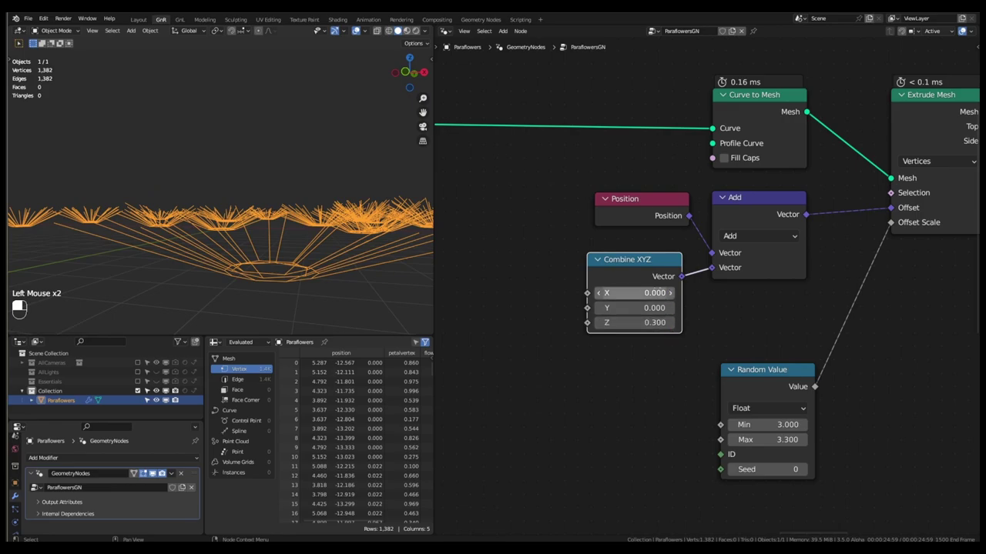
# Add a second Float Random Value node and connect its Value to the Z input of Combine XYZ
pyautogui.moveTo(623, 367); pyautogui.dragTo(688, 352, button='middle')
pyautogui.press('q')
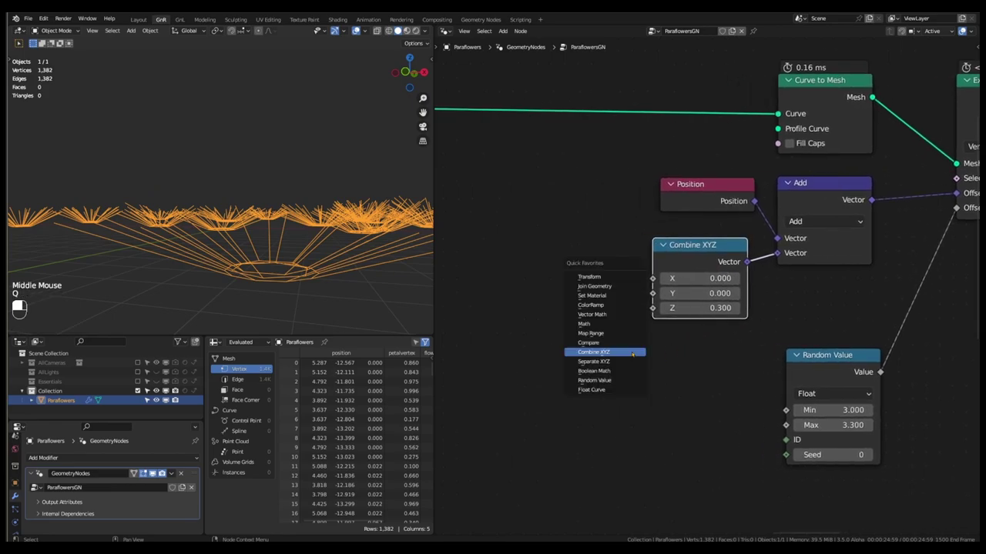
pyautogui.click(621, 380)
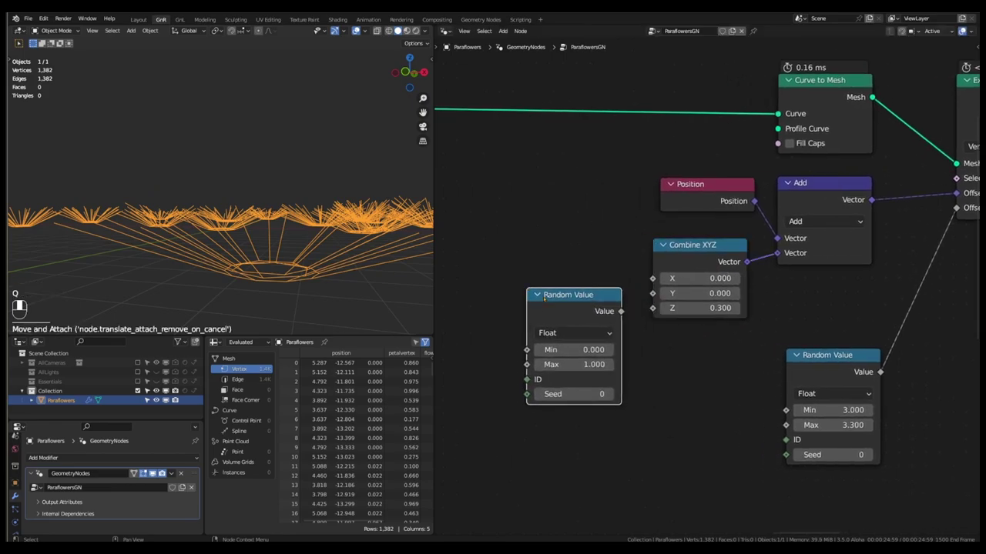
pyautogui.moveTo(622, 311); pyautogui.dragTo(652, 308)
pyautogui.moveTo(578, 300); pyautogui.dragTo(579, 295)
pyautogui.moveTo(275, 206); pyautogui.dragTo(316, 244, button='middle')
pyautogui.scroll(-1, 297, 248)
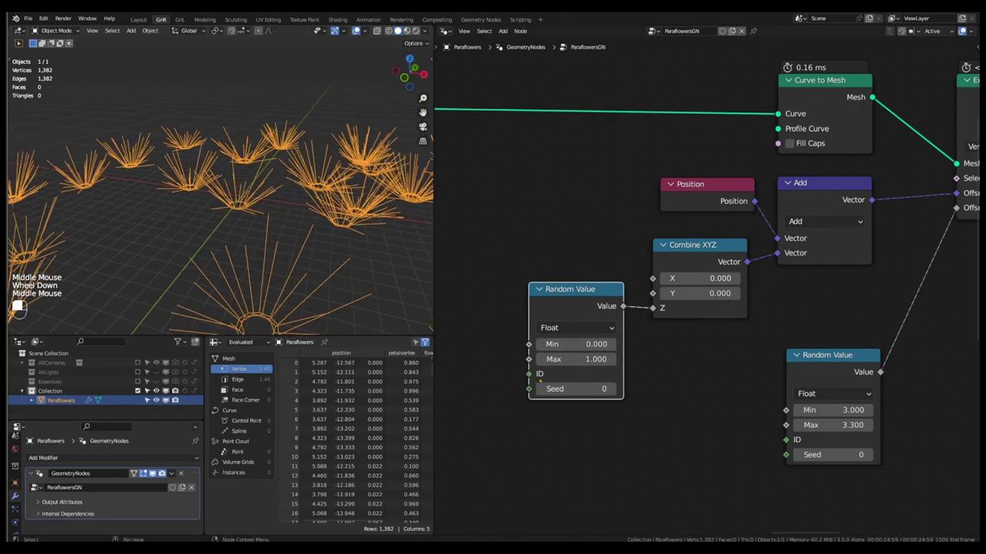
# Set the seed of the Random Value node feeding Combine XYZ to 4
pyautogui.click(612, 389)
pyautogui.click(612, 389)
pyautogui.click(612, 389)
pyautogui.click(612, 389)
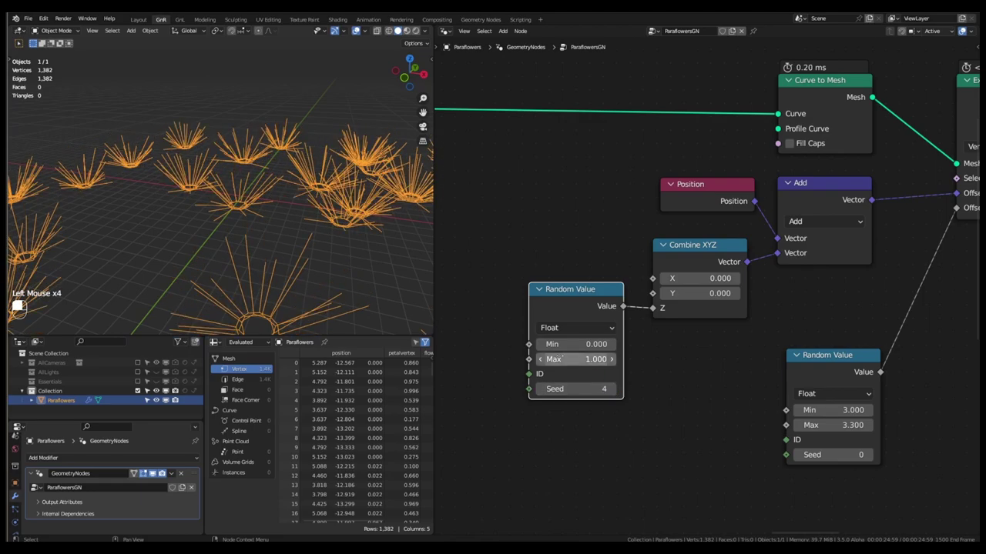
# Align both Random Value nodes and the Position node with their neighbours, and move Extrude Mesh closer to Curve to Mesh
pyautogui.scroll(-2, 649, 341)
pyautogui.moveTo(654, 337); pyautogui.dragTo(697, 325, button='middle')
pyautogui.moveTo(634, 289); pyautogui.dragTo(639, 288)
pyautogui.scroll(-1, 639, 287)
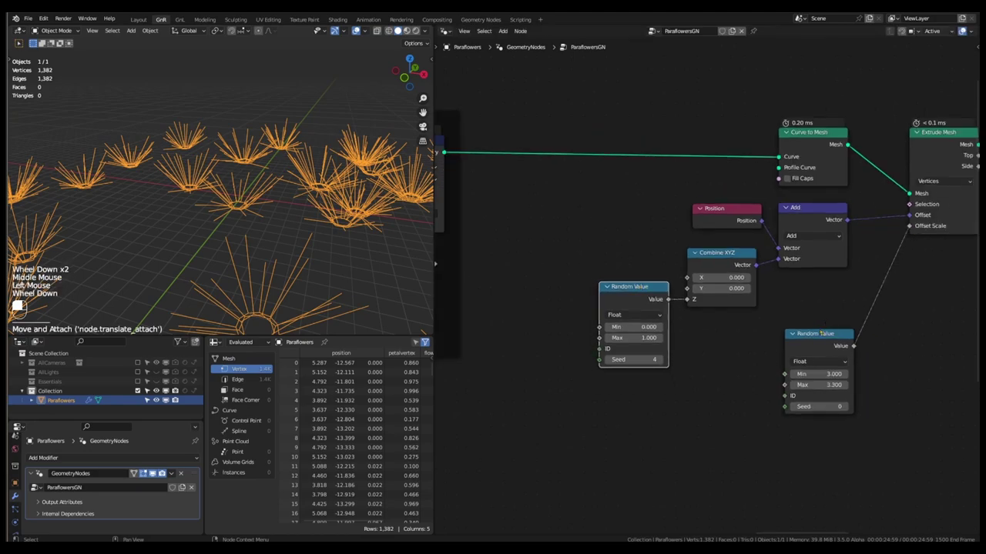
pyautogui.moveTo(821, 333); pyautogui.dragTo(816, 311)
pyautogui.moveTo(946, 134); pyautogui.dragTo(919, 151)
pyautogui.click(732, 211)
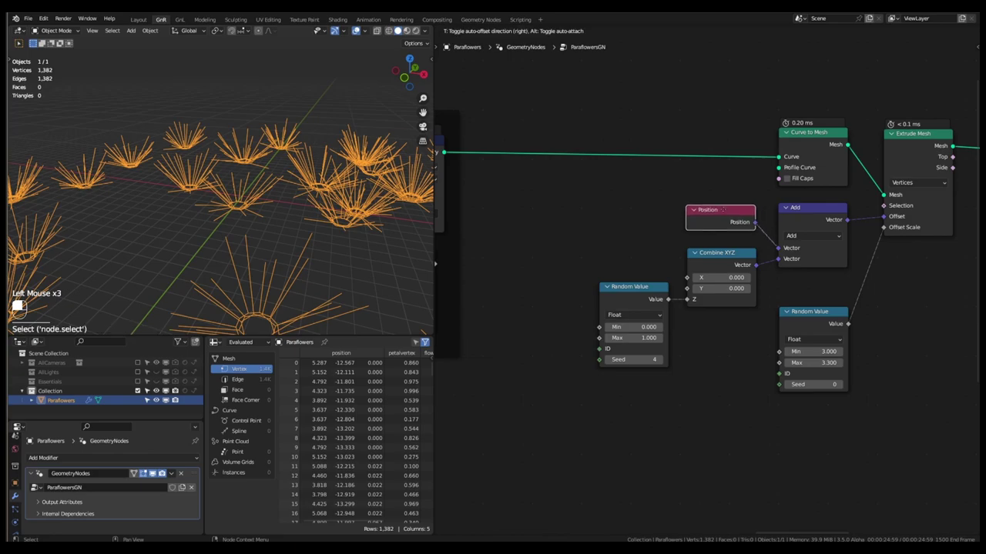
# Select all the new extrusion nodes and move them together farther from the Resample Rings frame
pyautogui.scroll(-2, 702, 246)
pyautogui.moveTo(891, 117); pyautogui.dragTo(655, 381)
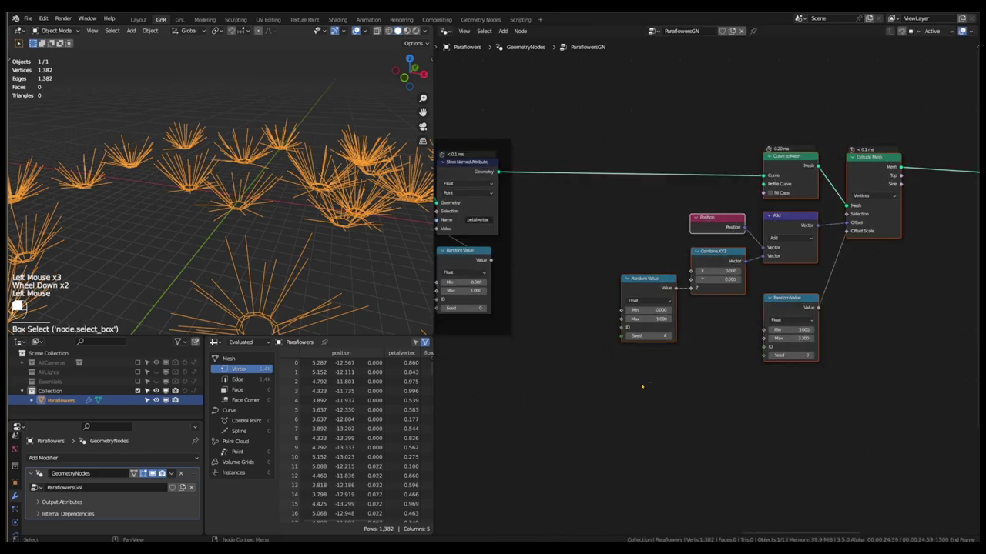
pyautogui.press('g')
pyautogui.click(690, 382)
pyautogui.moveTo(714, 393); pyautogui.dragTo(743, 392, button='middle')
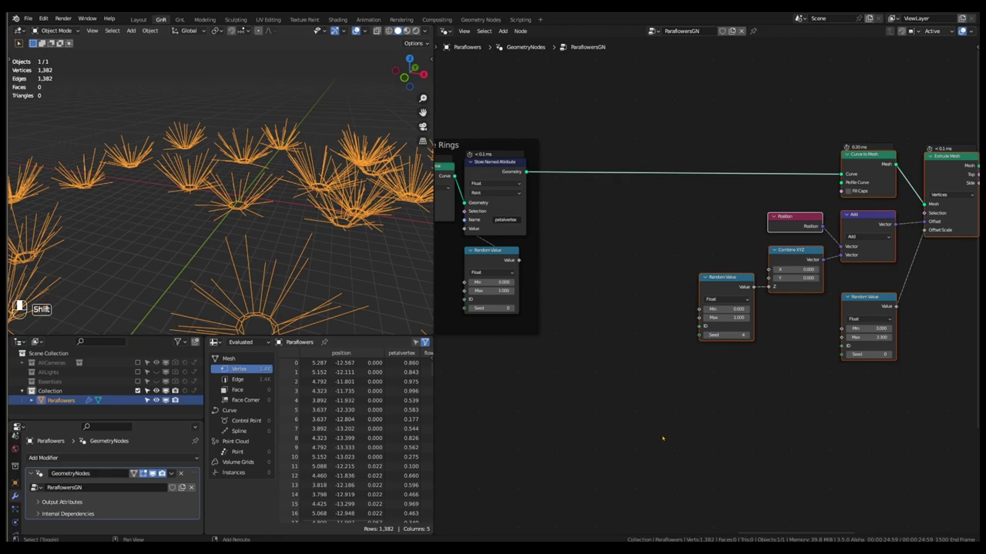
# Add a Named Attribute node beside the Random Value node feeding Combine XYZ and choose the flowerindex attribute
pyautogui.hotkey('shift', 'a')
pyautogui.moveTo(650, 405)
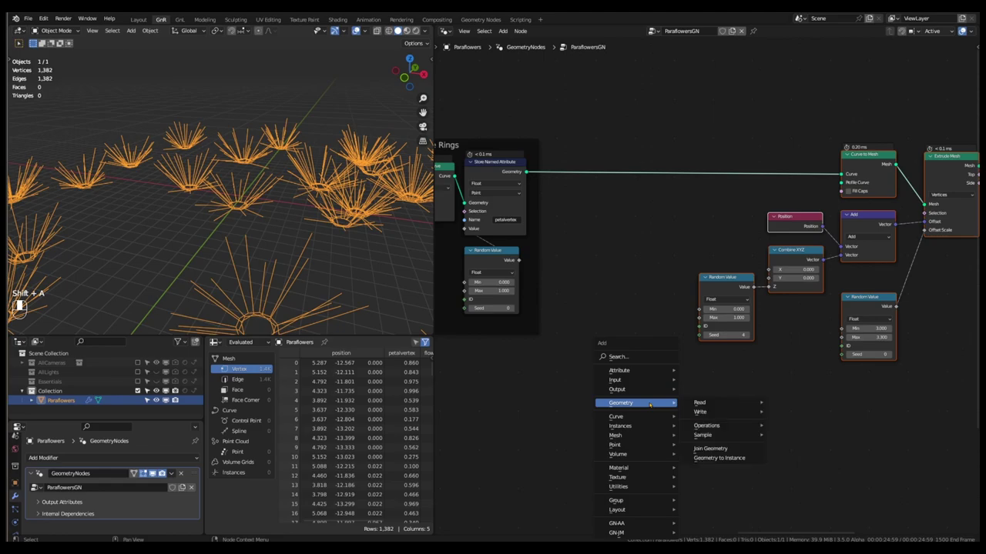
pyautogui.click(800, 422)
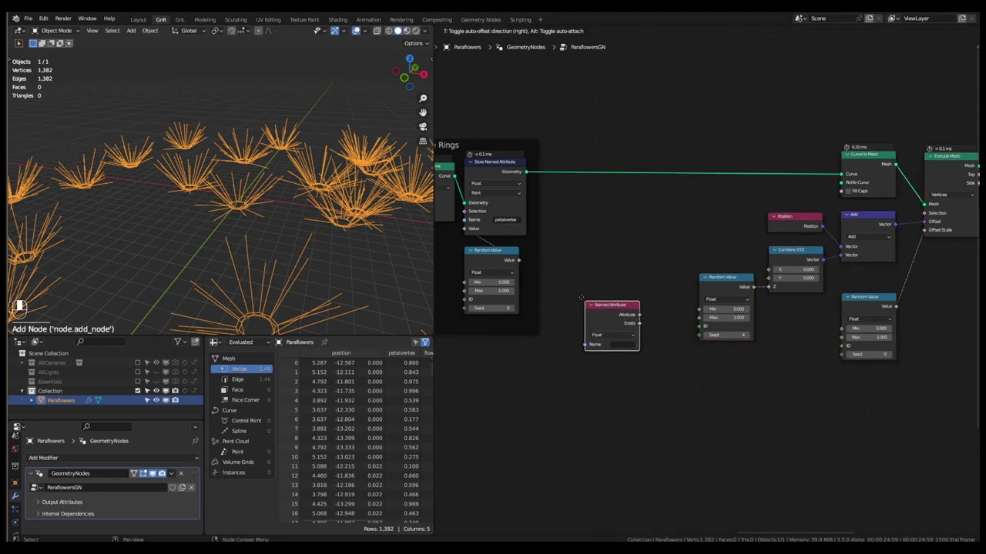
pyautogui.click(631, 319)
pyautogui.scroll(5, 630, 320)
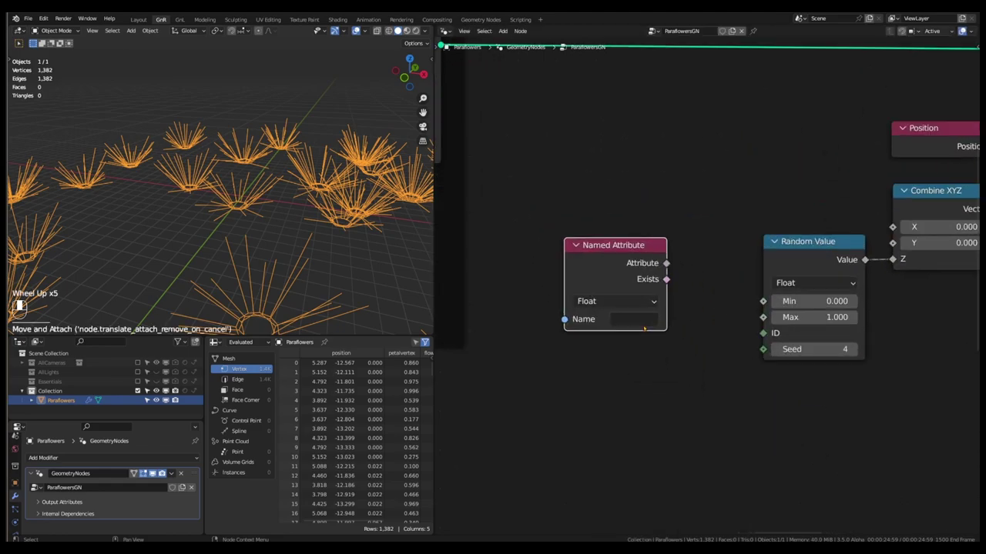
pyautogui.click(630, 318)
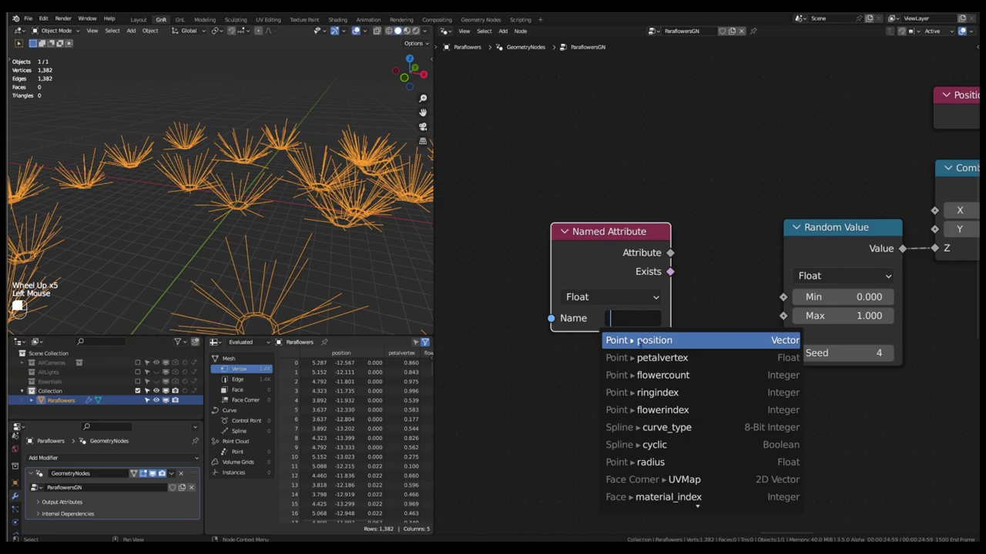
pyautogui.click(685, 409)
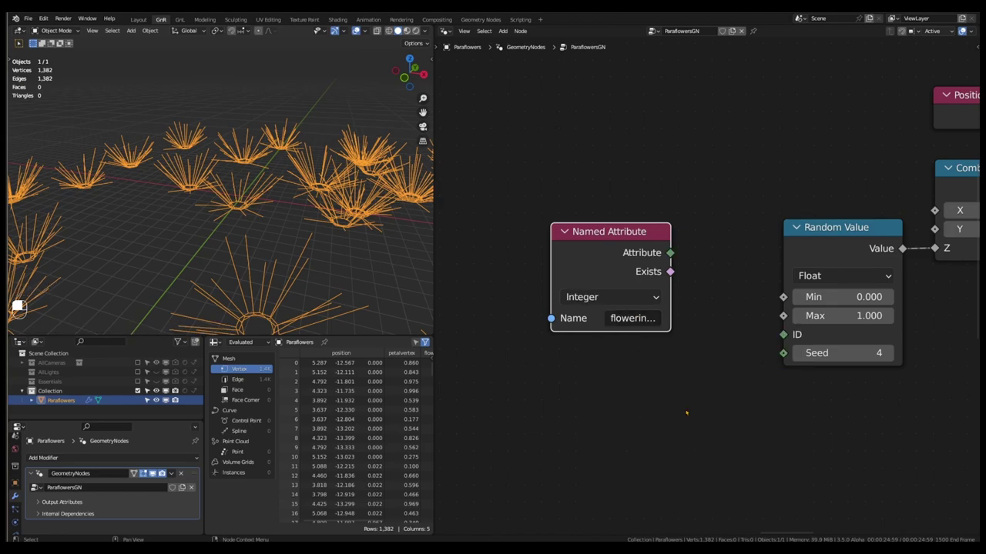
# Try flowerindex as the ID of the Random Value node feeding Combine XYZ, and set that node's seed to 0
pyautogui.moveTo(671, 254); pyautogui.dragTo(731, 304)
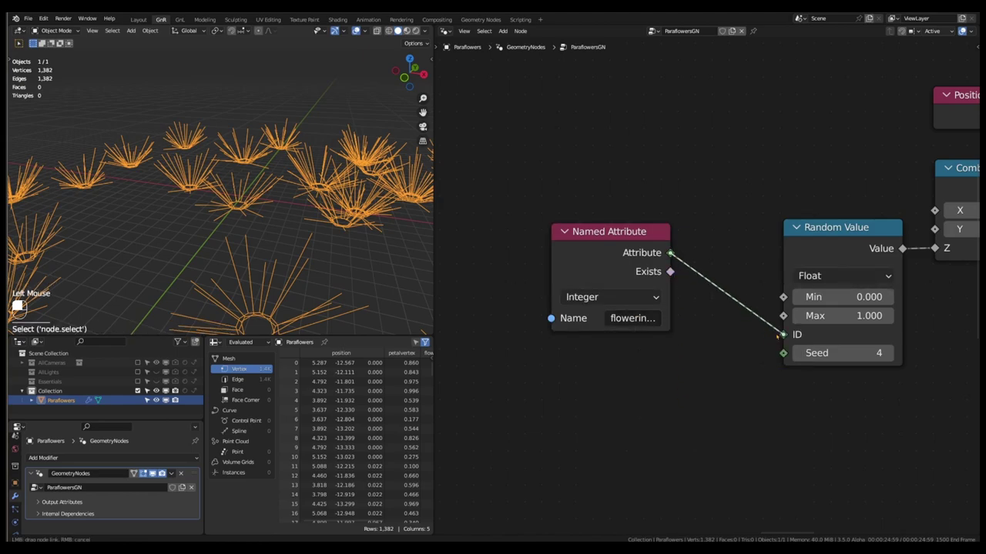
pyautogui.moveTo(779, 334); pyautogui.dragTo(783, 335)
pyautogui.moveTo(341, 264); pyautogui.dragTo(321, 248, button='middle')
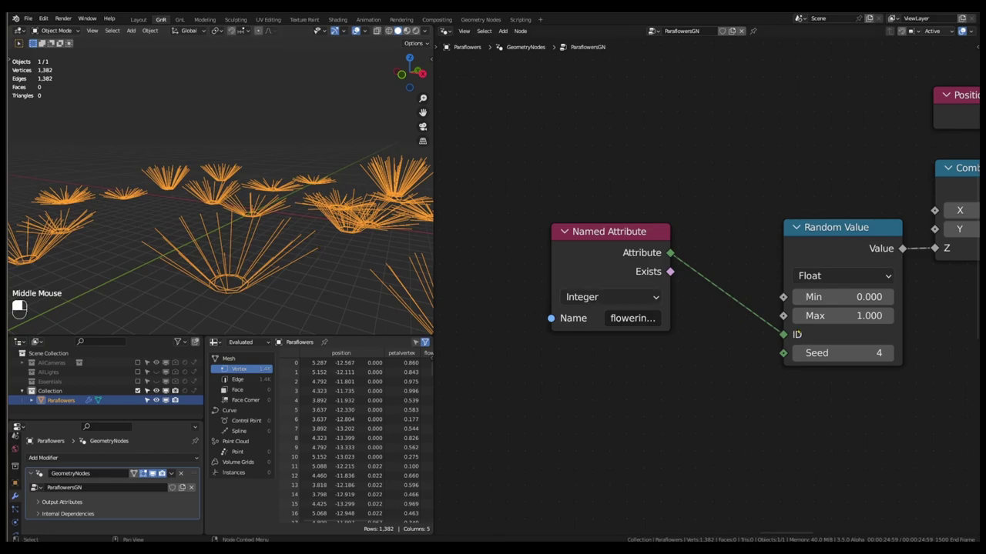
pyautogui.click(799, 354)
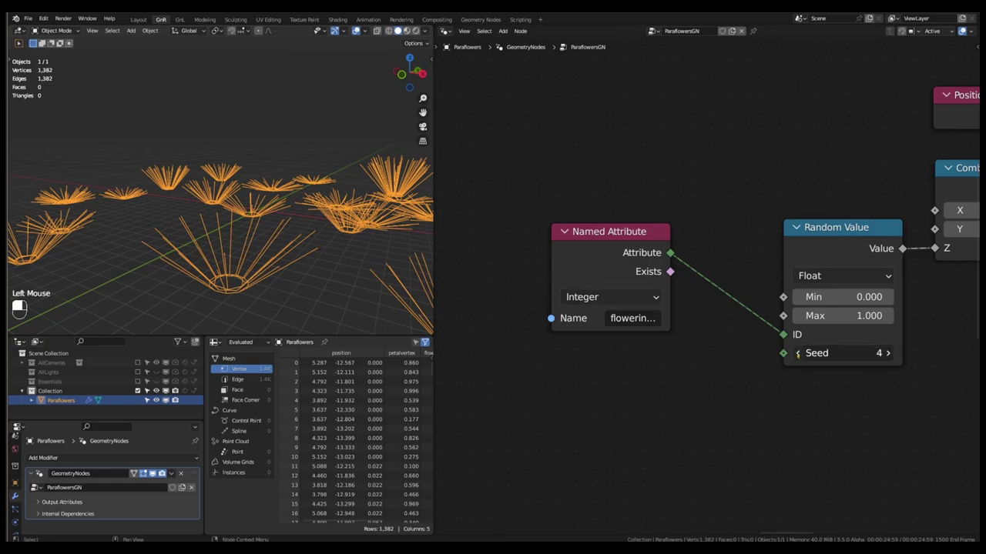
pyautogui.click(799, 353)
pyautogui.click(798, 353)
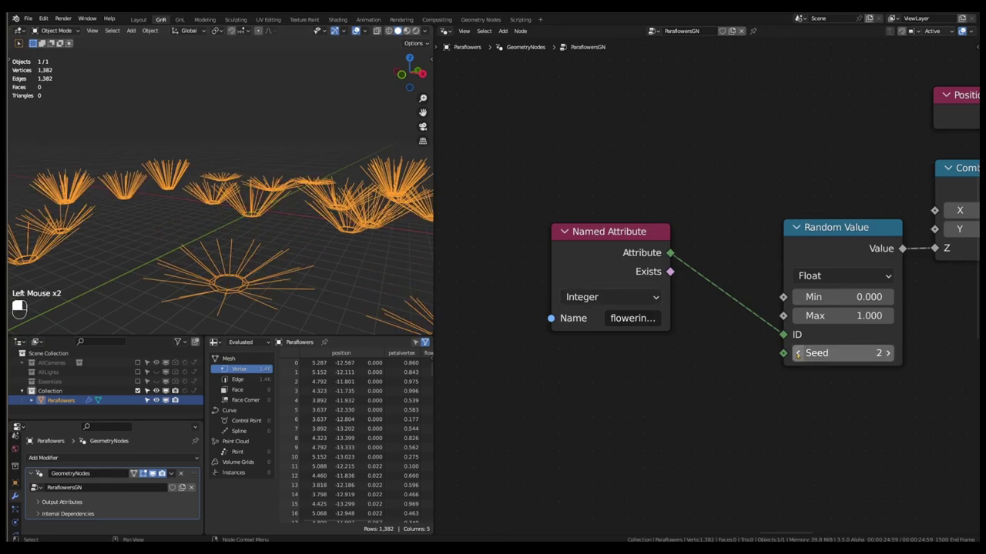
pyautogui.click(797, 353)
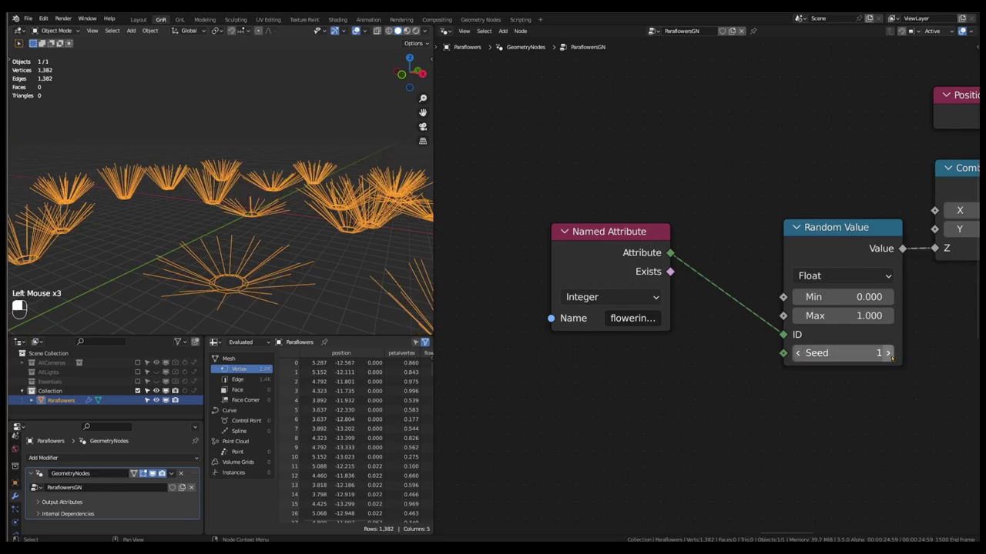
pyautogui.click(798, 352)
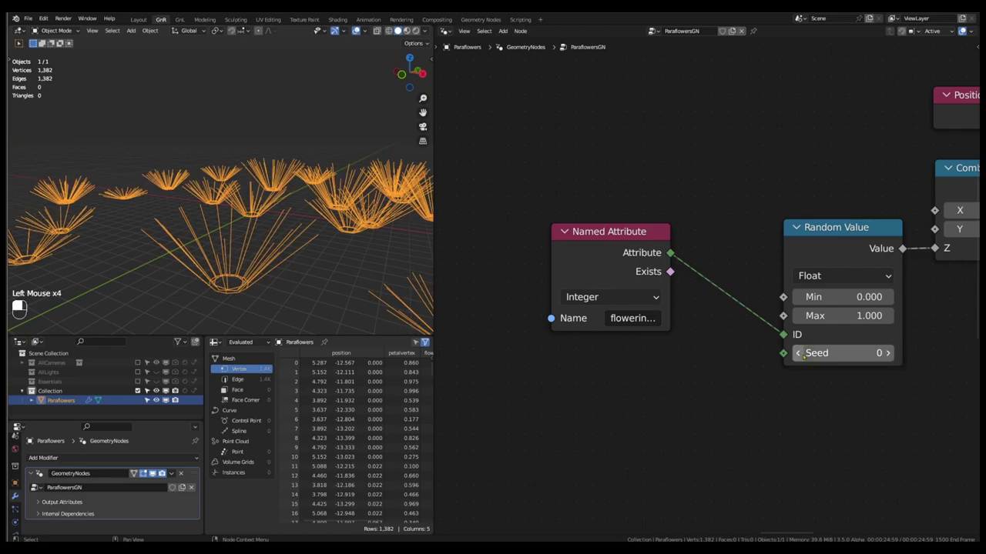
# Duplicate the Named Attribute node, set the copy to ringindex, and connect it to the Random Value ID instead
pyautogui.click(603, 241)
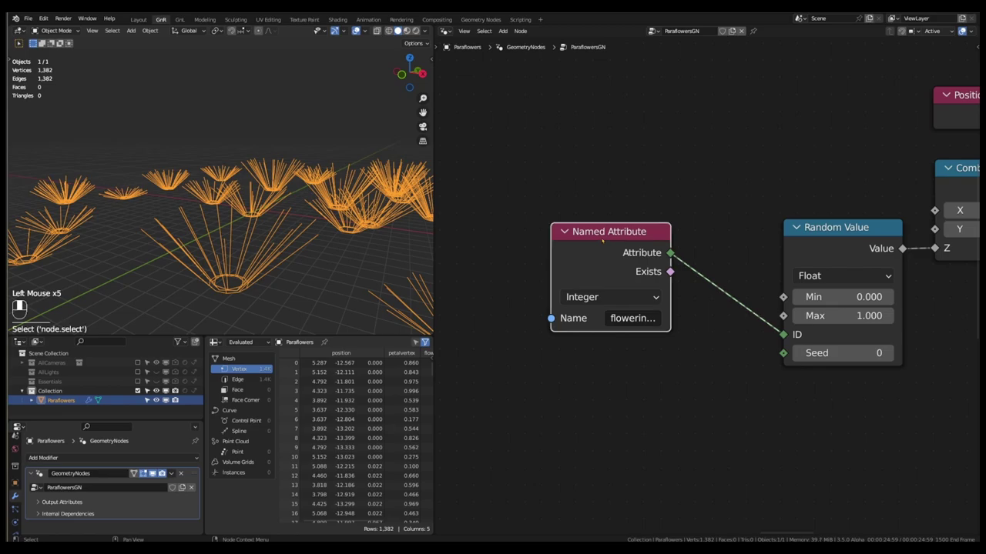
pyautogui.hotkey('shift', 'd')
pyautogui.click(605, 366)
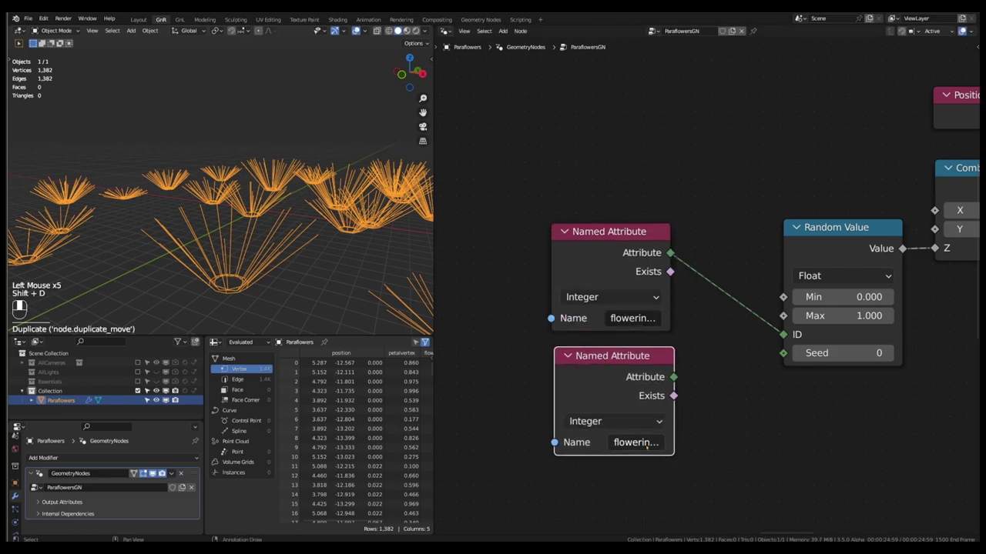
pyautogui.click(644, 442)
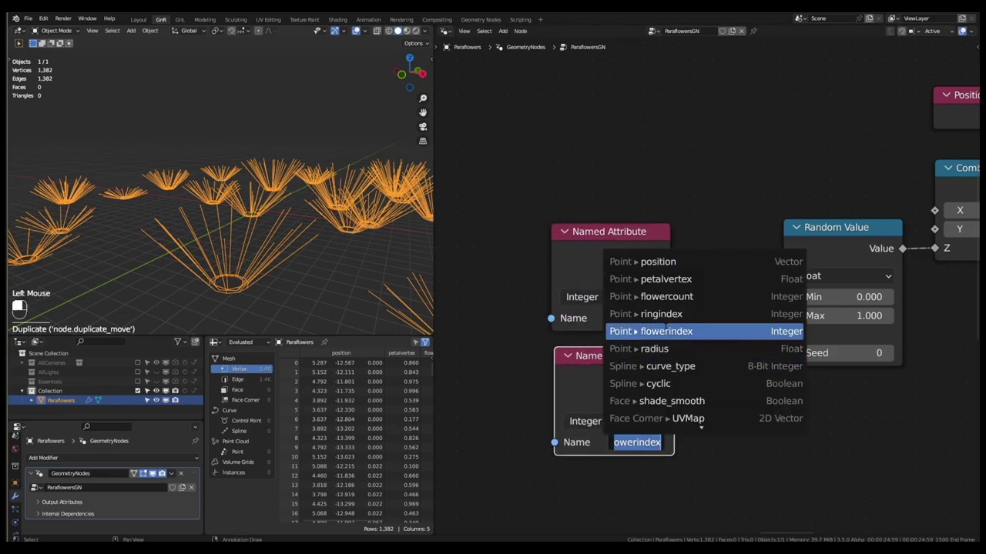
pyautogui.click(662, 314)
pyautogui.moveTo(673, 377); pyautogui.dragTo(783, 334)
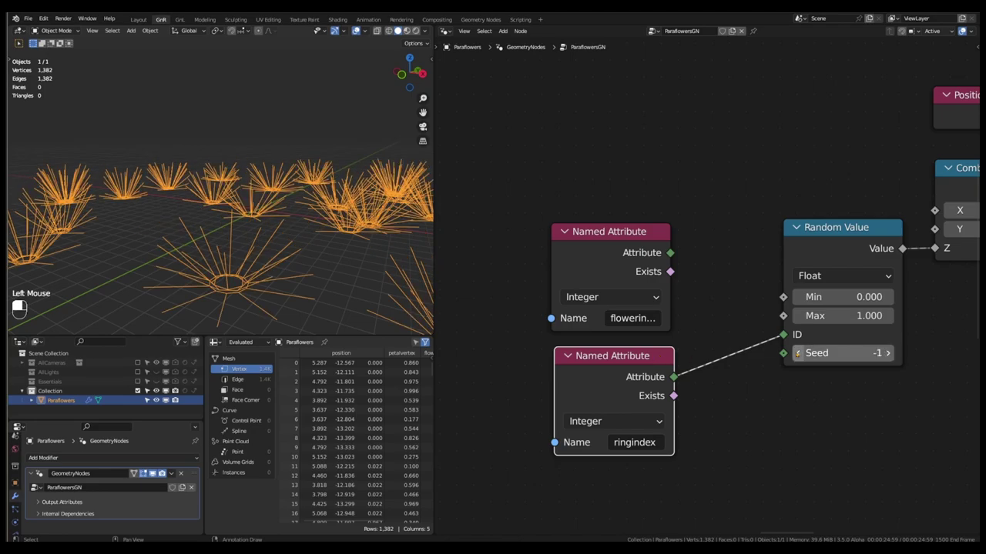
# Set the seed of the ringindex-driven Random Value node to 1 and inspect the petals up close
pyautogui.click(887, 353)
pyautogui.click(887, 353)
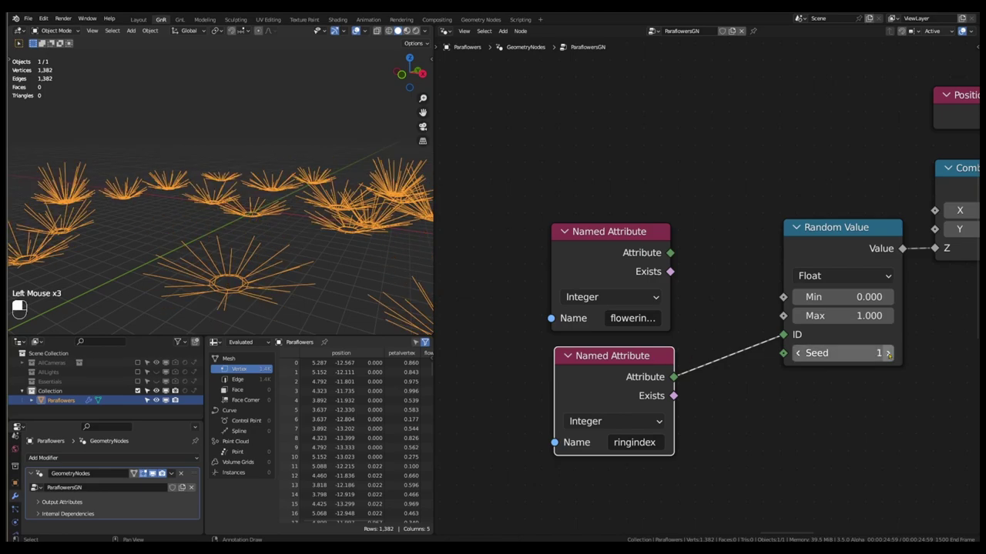
pyautogui.moveTo(326, 295); pyautogui.dragTo(351, 284, button='middle')
pyautogui.scroll(1, 351, 284)
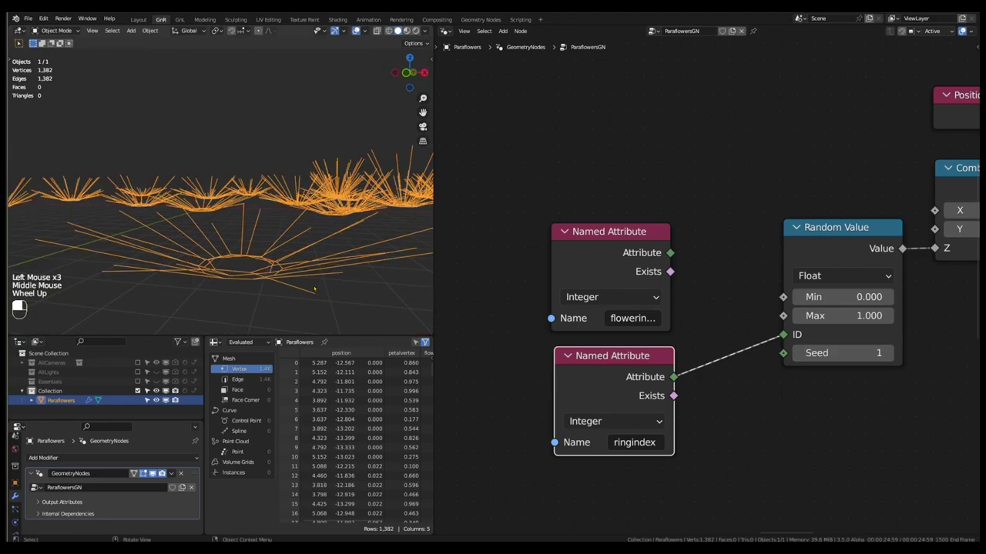
# Set the Min of the ringindex-driven Random Value node to -0.300
pyautogui.click(798, 297)
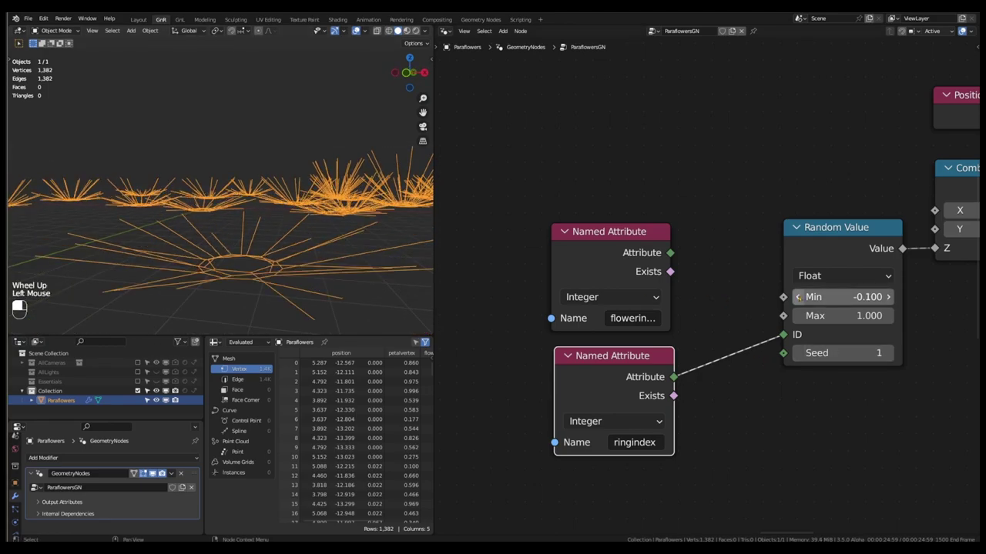
pyautogui.click(798, 297)
pyautogui.click(798, 297)
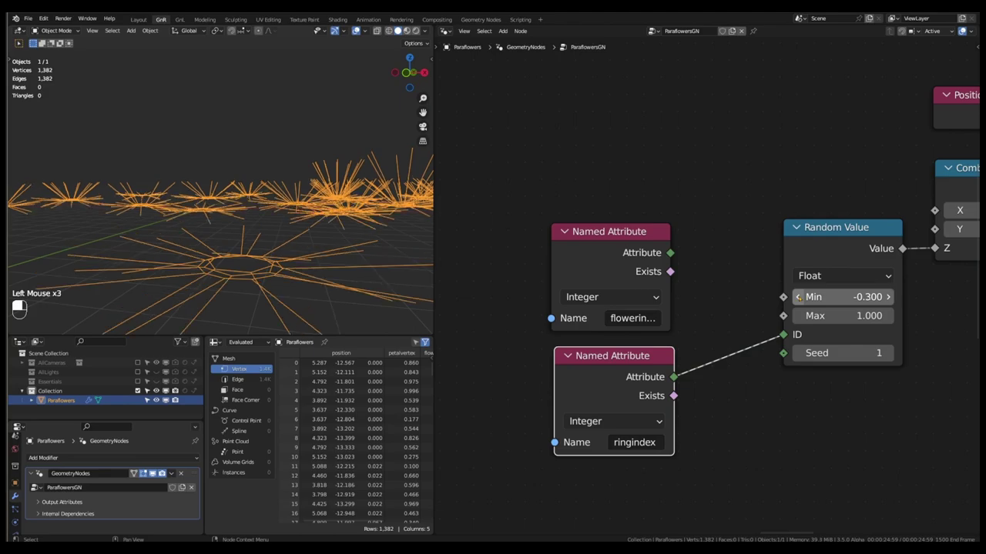
pyautogui.moveTo(322, 289); pyautogui.dragTo(325, 245, button='middle')
pyautogui.scroll(-1, 559, 316)
# Set the seed of the Random Value node feeding Combine XYZ to 4 and check the flowers from several angles
pyautogui.scroll(-3, 560, 317)
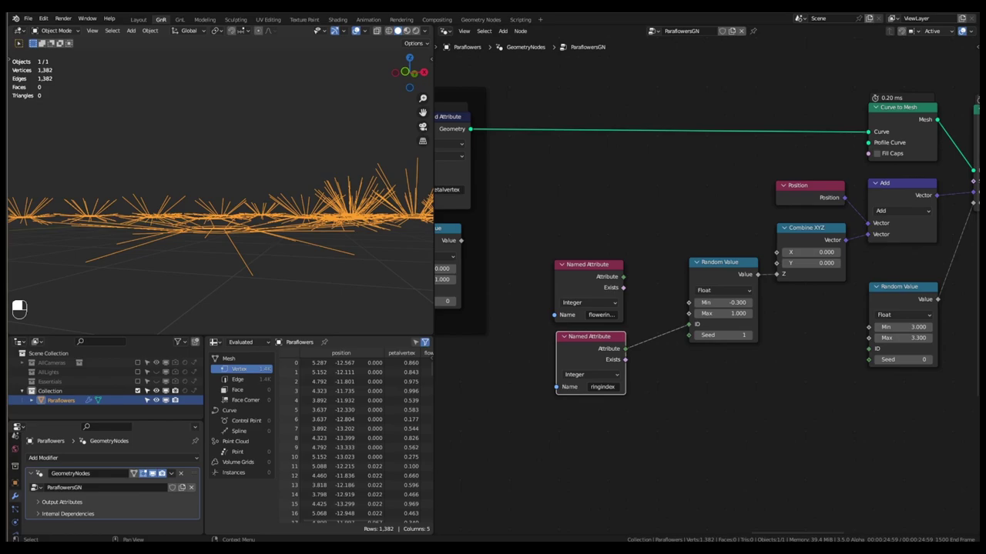
pyautogui.scroll(2, 756, 336)
pyautogui.scroll(-1, 756, 336)
pyautogui.click(746, 335)
pyautogui.click(747, 335)
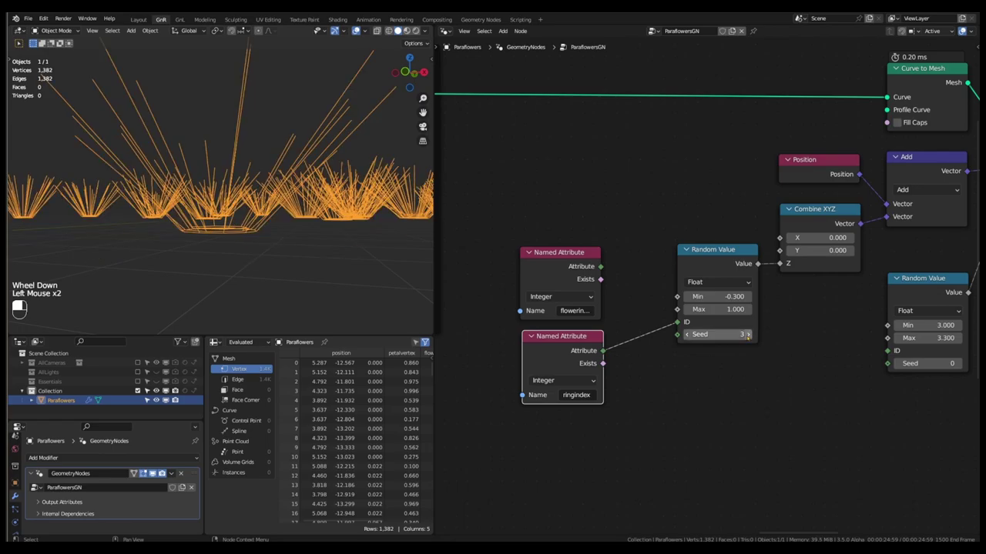
pyautogui.click(747, 335)
pyautogui.moveTo(303, 223); pyautogui.dragTo(293, 279, button='middle')
pyautogui.scroll(-1, 285, 270)
pyautogui.scroll(-1, 293, 282)
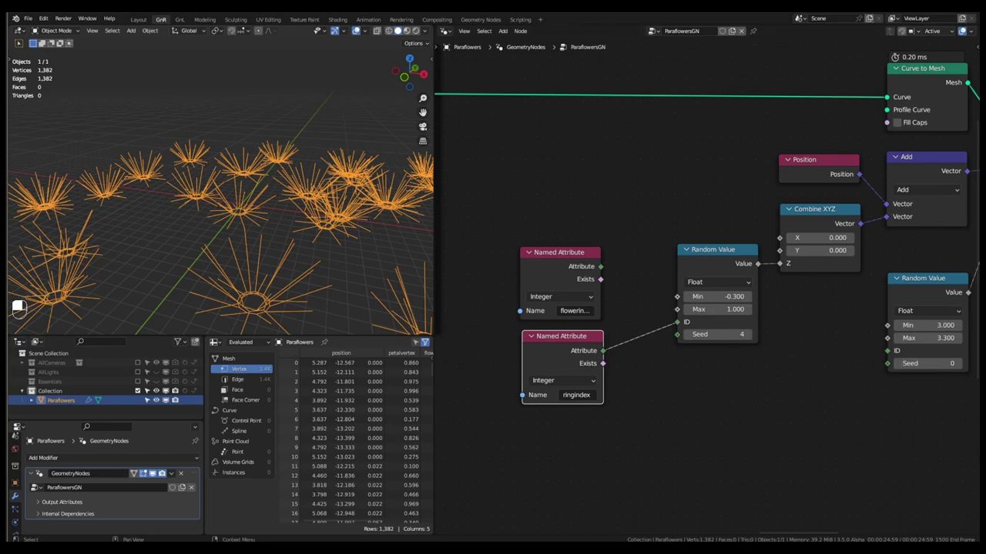
# Look at the flowers through the scene camera with the whole group in view
pyautogui.scroll(-2, 584, 307)
pyautogui.press('KP_3')
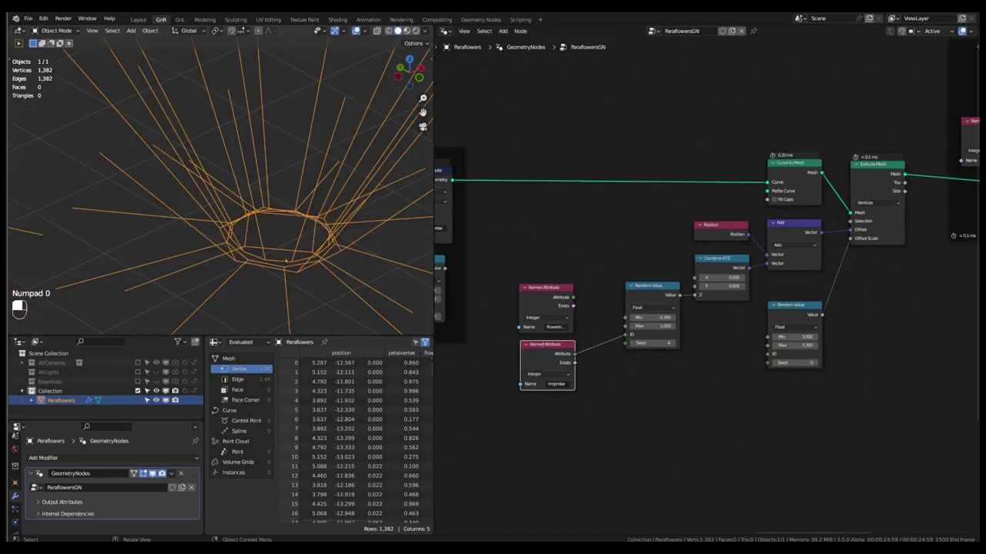
pyautogui.scroll(-9, 286, 284)
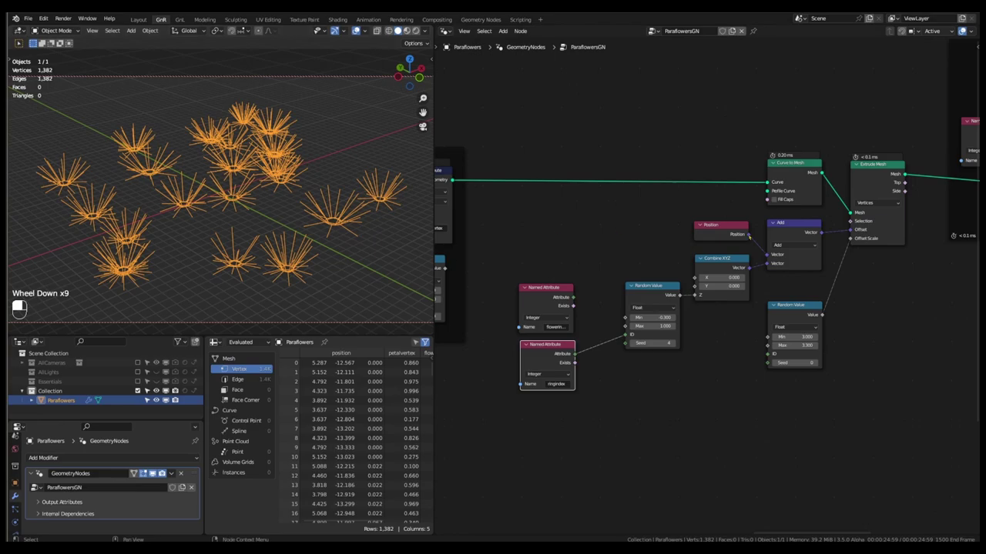
# Enclose the Curve to Mesh, Extrude Mesh and offset nodes in a frame labelled Petal Extrude, leaving out the Named Attribute nodes
pyautogui.moveTo(895, 125); pyautogui.dragTo(649, 392)
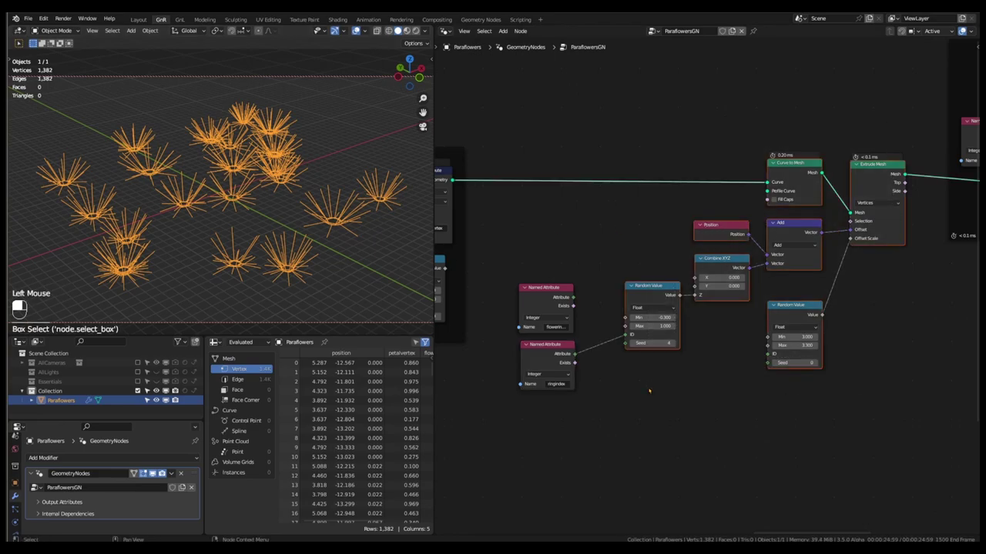
pyautogui.hotkey('shift', 'p')
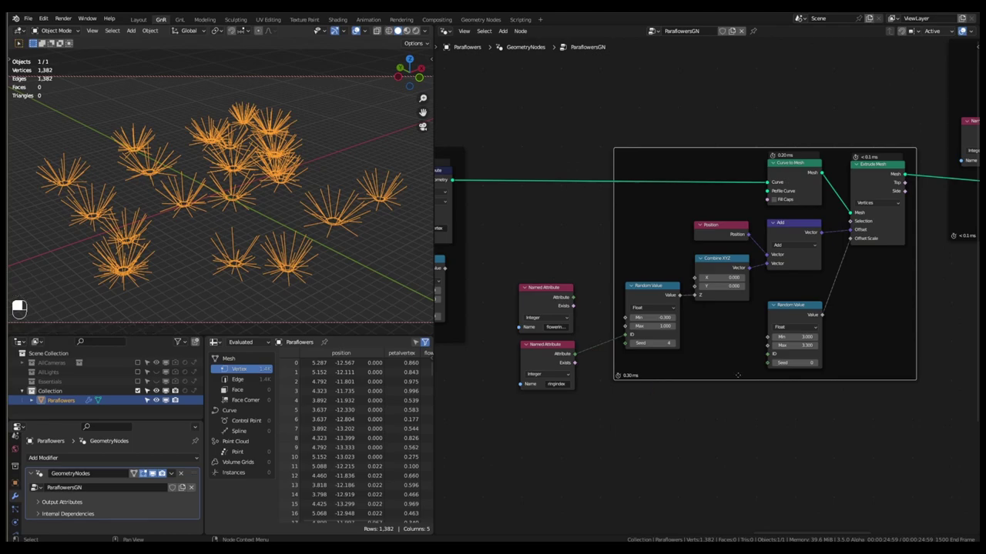
pyautogui.press('F2')
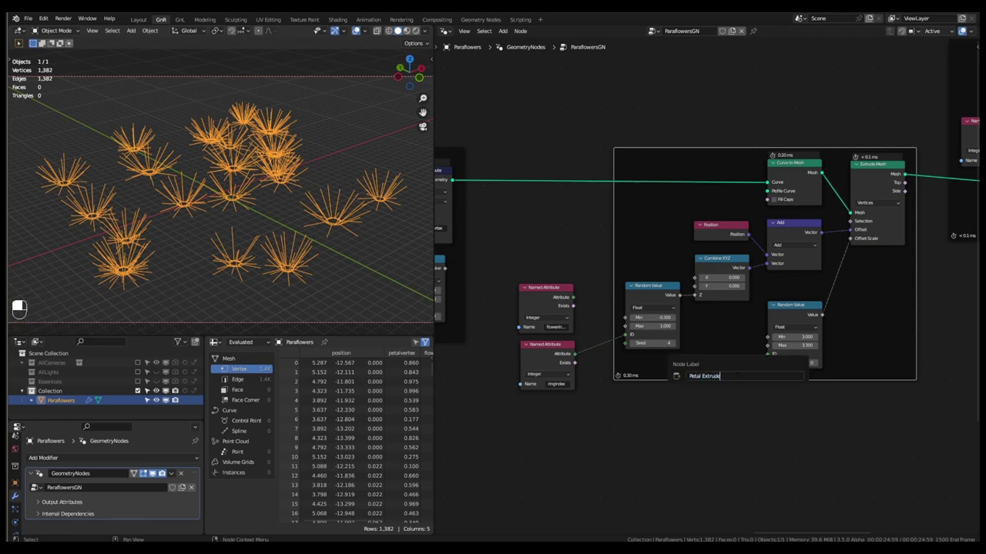
pyautogui.press('Return')
# Turn off Shrink for the Petal Extrude frame and extend its upper edge to make room for the label
pyautogui.press('n')
pyautogui.click(888, 140)
pyautogui.moveTo(788, 147); pyautogui.dragTo(788, 125)
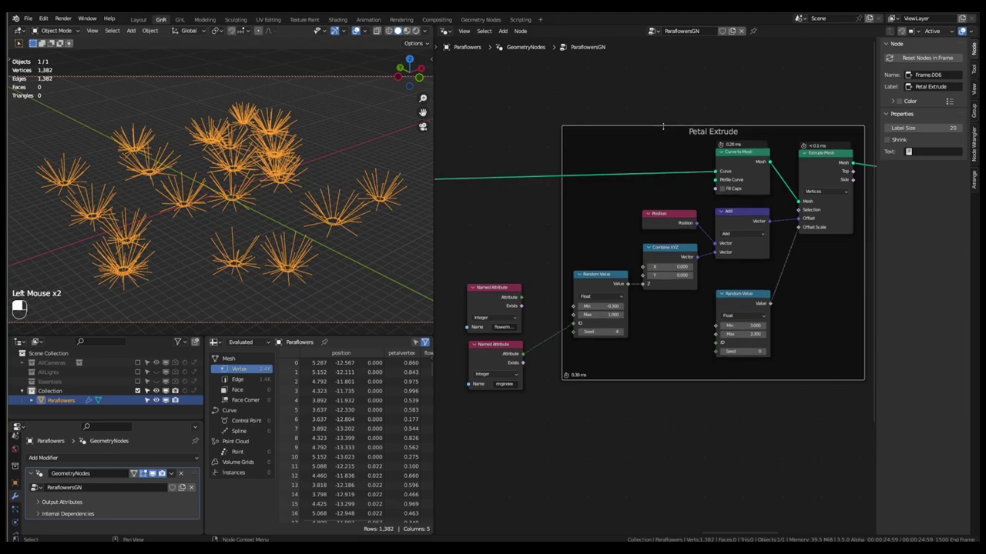
pyautogui.press('n')
# Move both Named Attribute nodes closer to the Petal Extrude frame and lower the frame's upper edge slightly
pyautogui.scroll(-2, 613, 254)
pyautogui.moveTo(613, 254); pyautogui.dragTo(531, 363)
pyautogui.moveTo(560, 304); pyautogui.dragTo(570, 293)
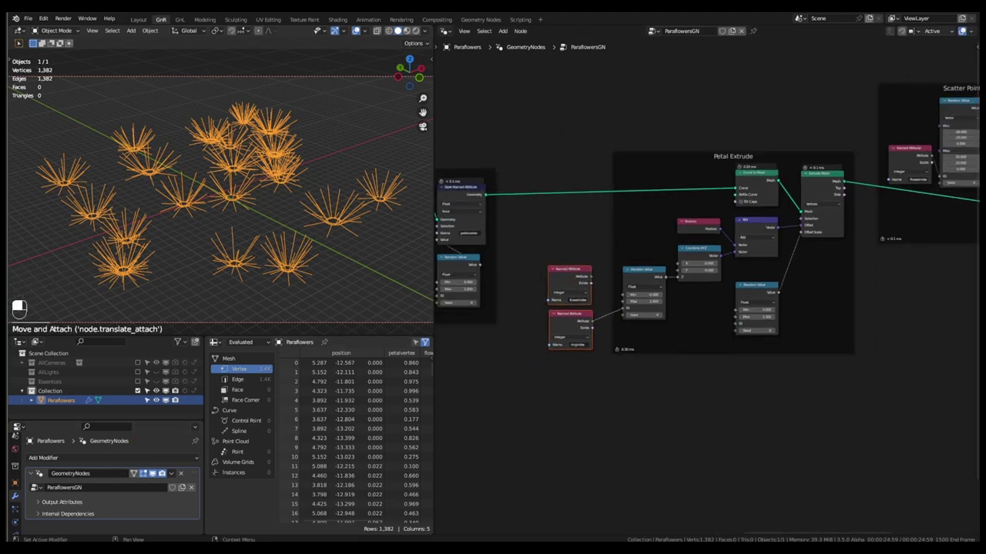
pyautogui.scroll(3, 573, 358)
pyautogui.click(603, 260)
pyautogui.click(603, 260)
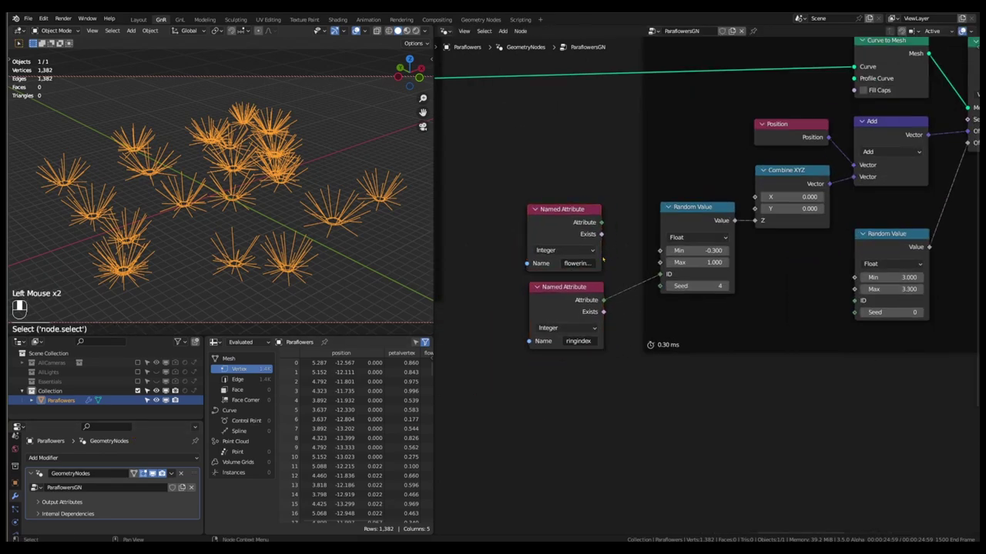
pyautogui.moveTo(603, 261); pyautogui.dragTo(613, 261)
pyautogui.scroll(-5, 608, 287)
pyautogui.moveTo(676, 157); pyautogui.dragTo(677, 168)
pyautogui.scroll(-5, 686, 220)
pyautogui.click(817, 297)
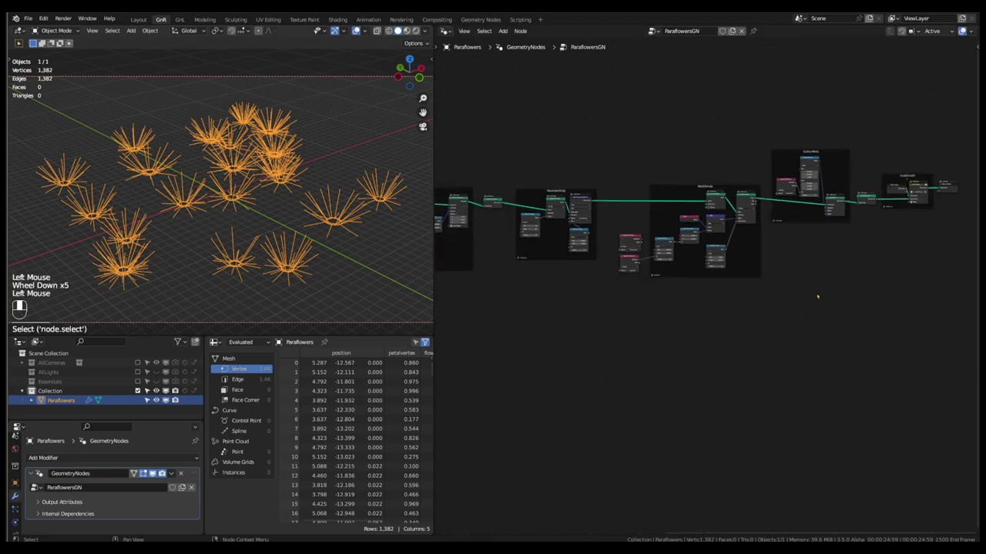
# Move the Scatter Points frame and all nodes after it farther away from the Petal Extrude frame to free up space between them
pyautogui.moveTo(817, 296); pyautogui.dragTo(665, 338, button='middle')
pyautogui.scroll(-1, 665, 339)
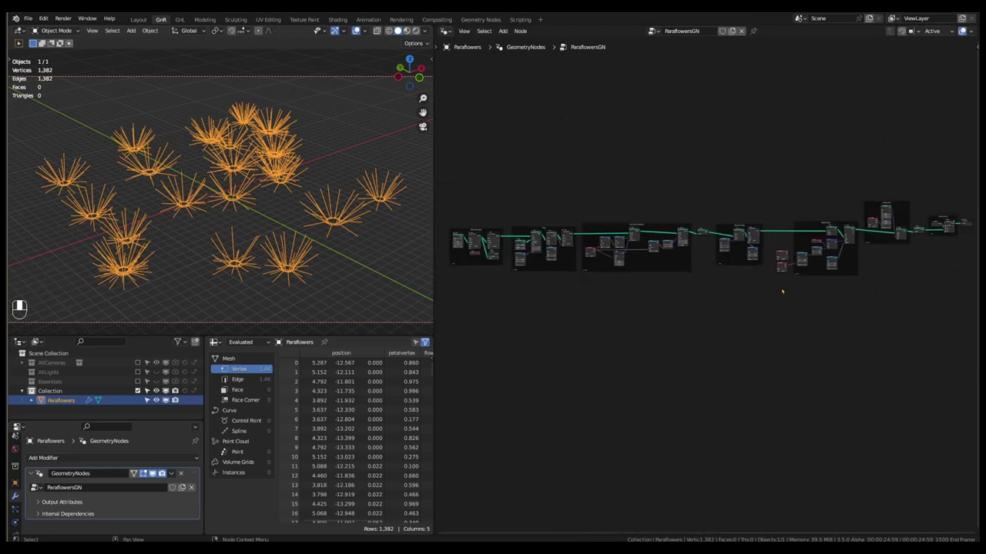
pyautogui.moveTo(781, 291); pyautogui.dragTo(715, 298, button='middle')
pyautogui.scroll(3, 856, 262)
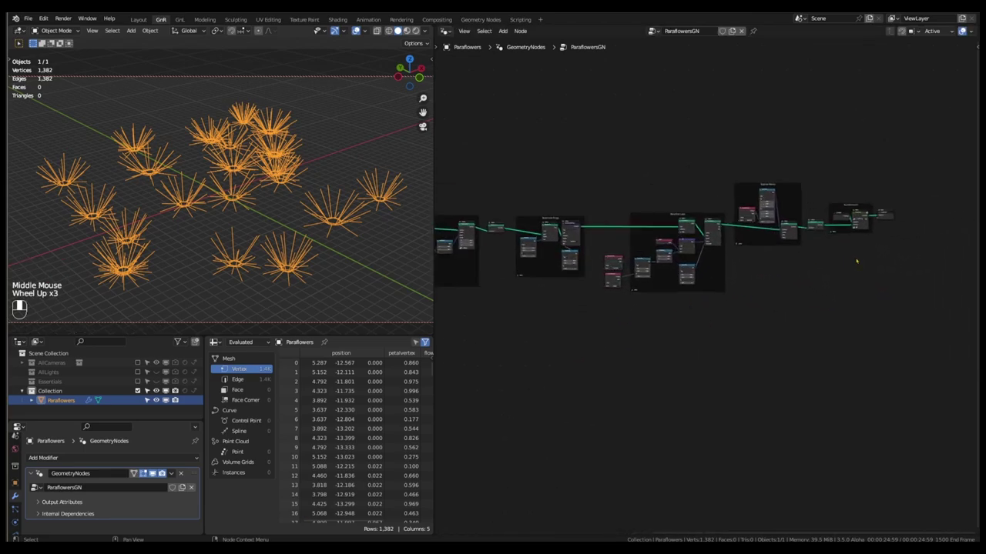
pyautogui.scroll(2, 856, 262)
pyautogui.moveTo(906, 142); pyautogui.dragTo(685, 283)
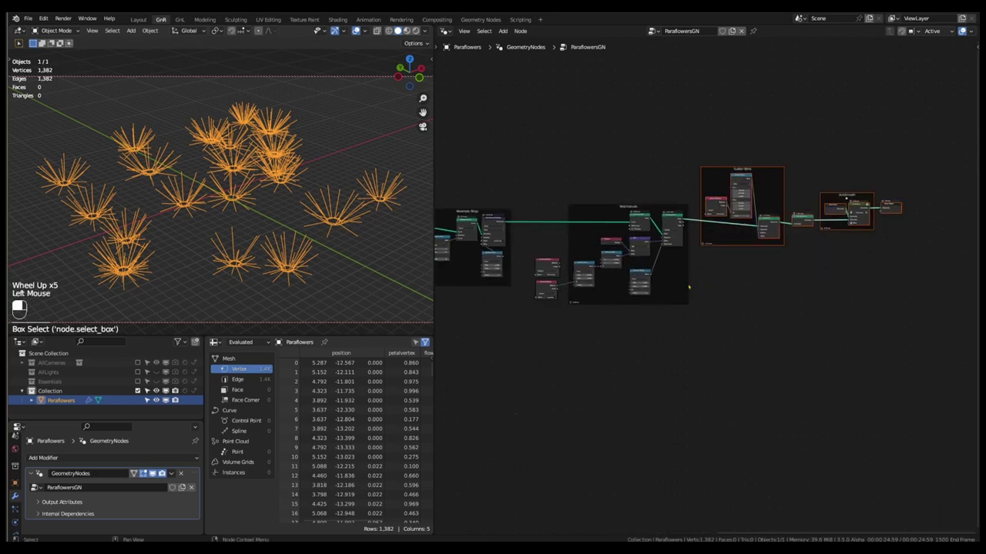
pyautogui.press('g')
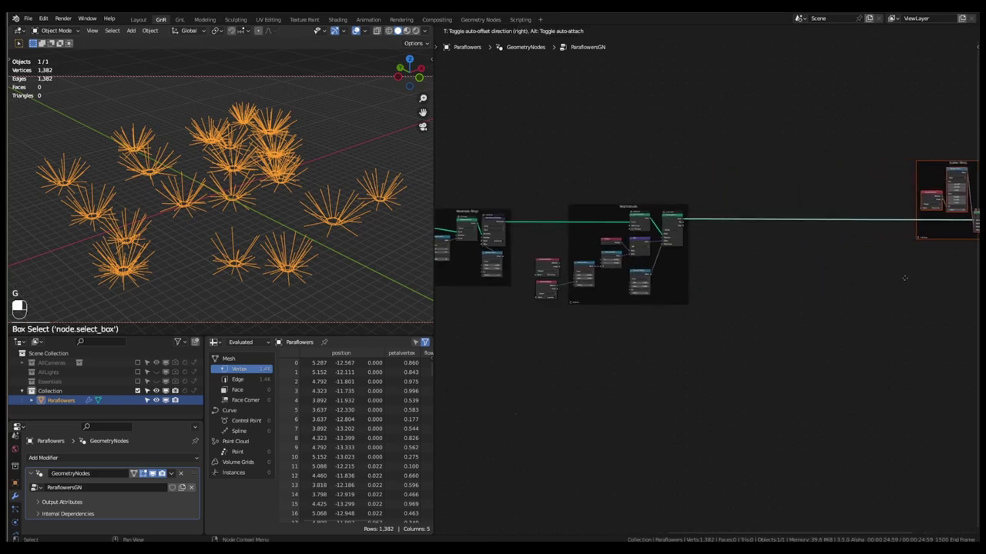
pyautogui.scroll(4, 775, 267)
pyautogui.click(740, 247)
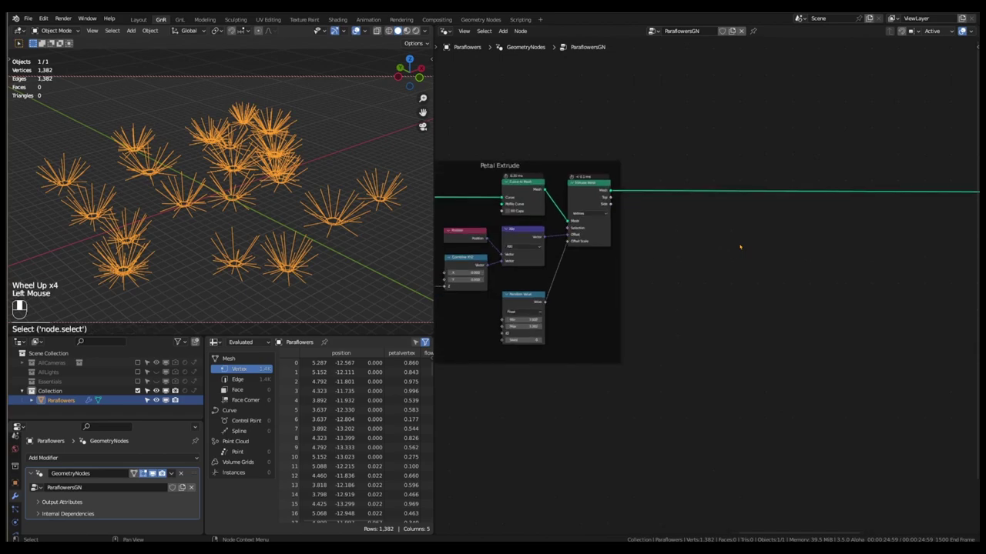
# Insert a Separate Geometry node on the link right after the Extrude Mesh node's Mesh output
pyautogui.hotkey('shift', 'a')
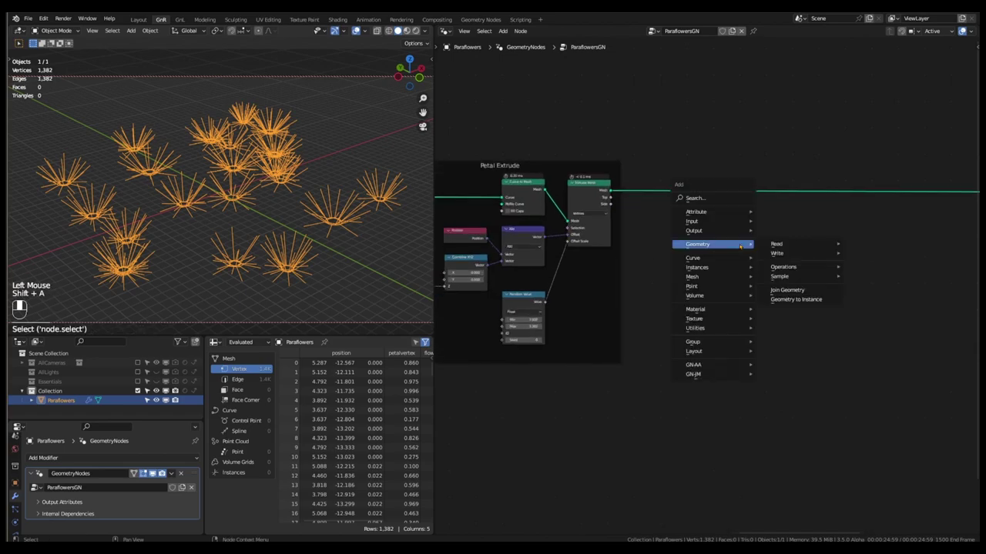
pyautogui.moveTo(807, 272)
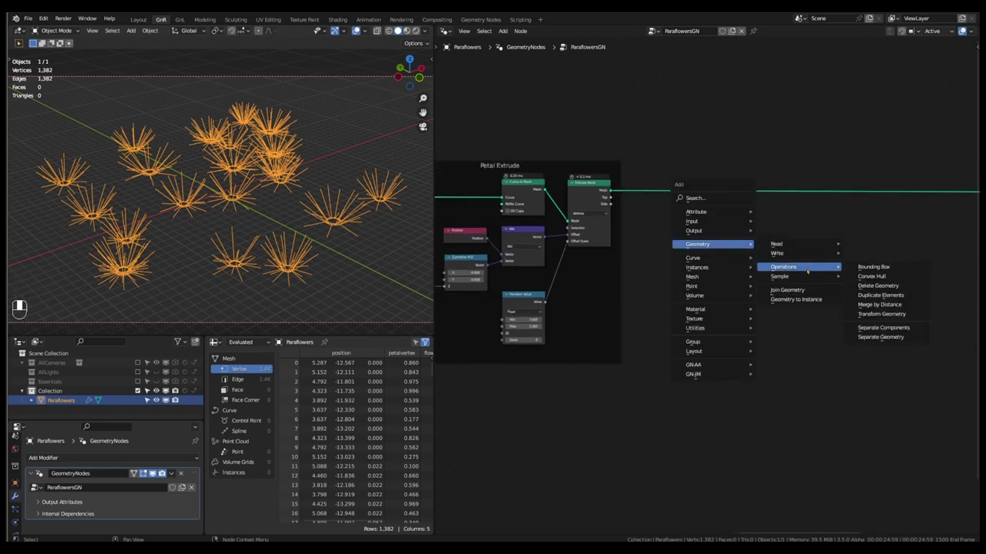
pyautogui.click(880, 337)
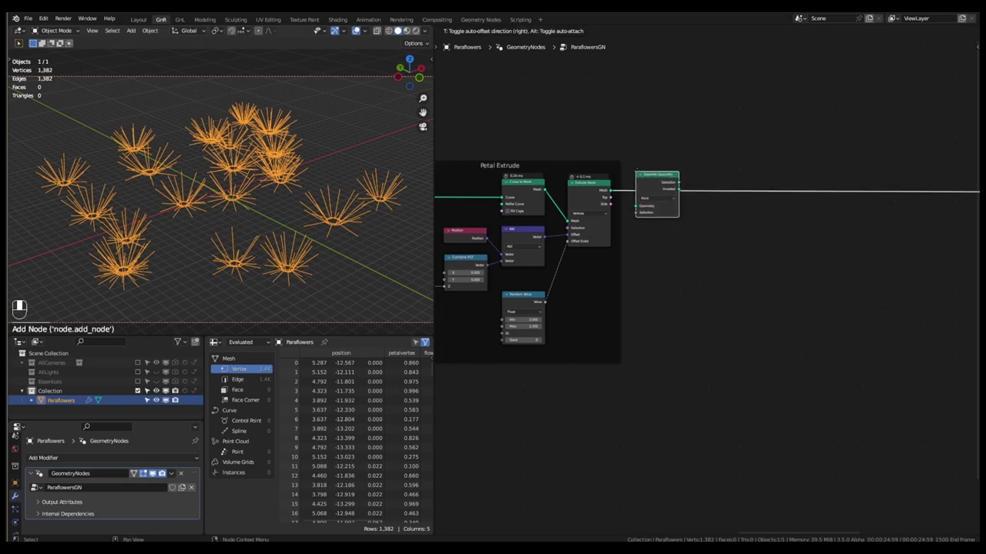
pyautogui.click(651, 183)
pyautogui.scroll(2, 650, 185)
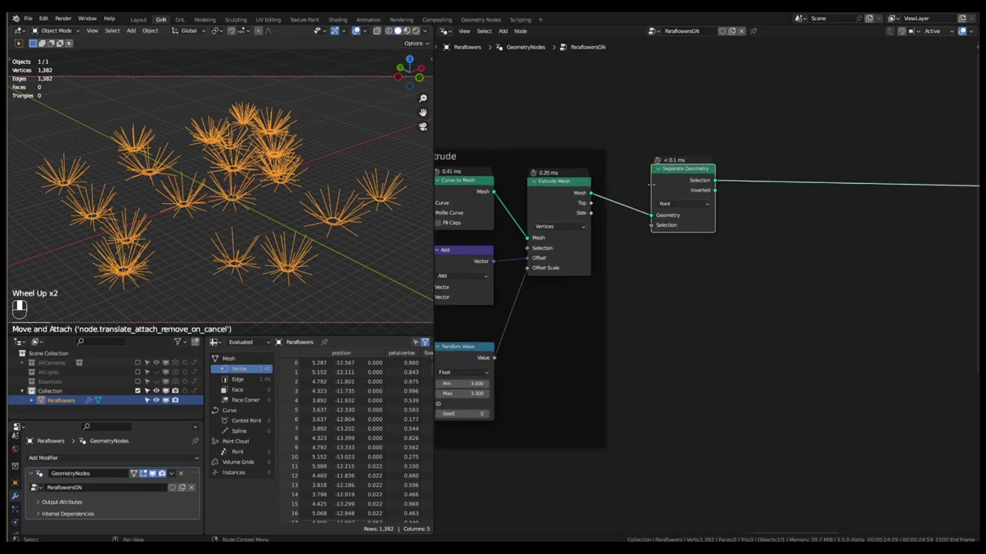
# Set the Separate Geometry node's domain to Edge and feed its Selection from the Side output of Extrude Mesh
pyautogui.scroll(3, 651, 183)
pyautogui.click(693, 210)
pyautogui.click(687, 239)
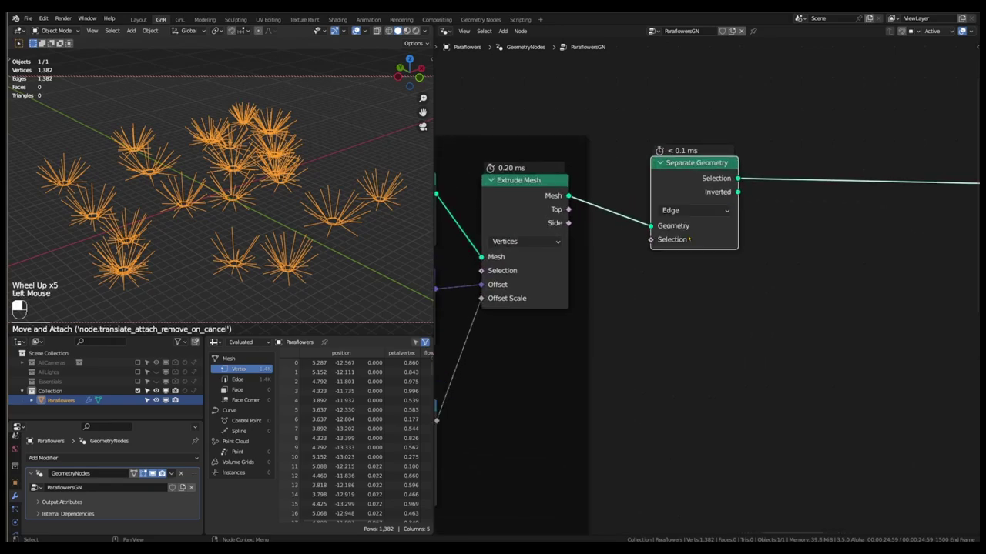
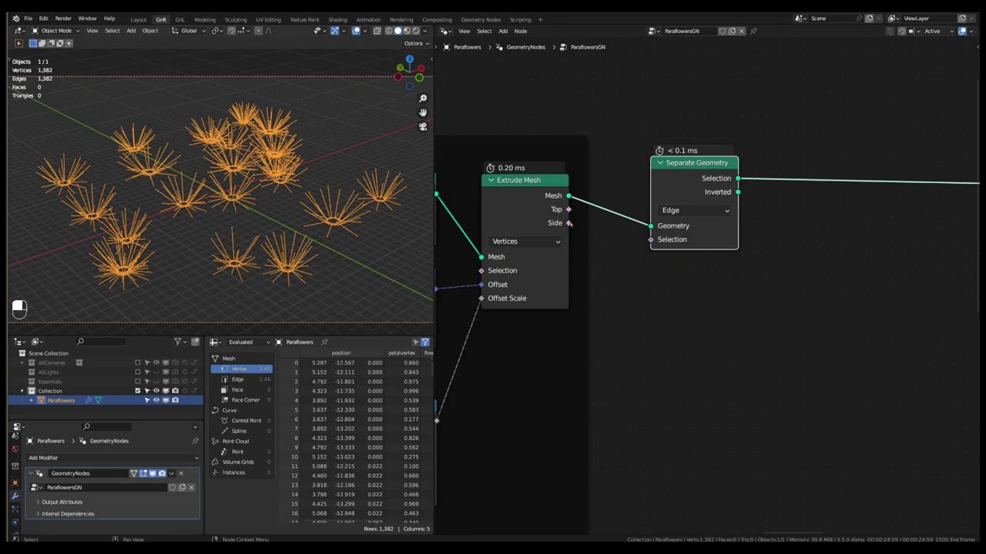
pyautogui.moveTo(568, 223); pyautogui.dragTo(649, 239)
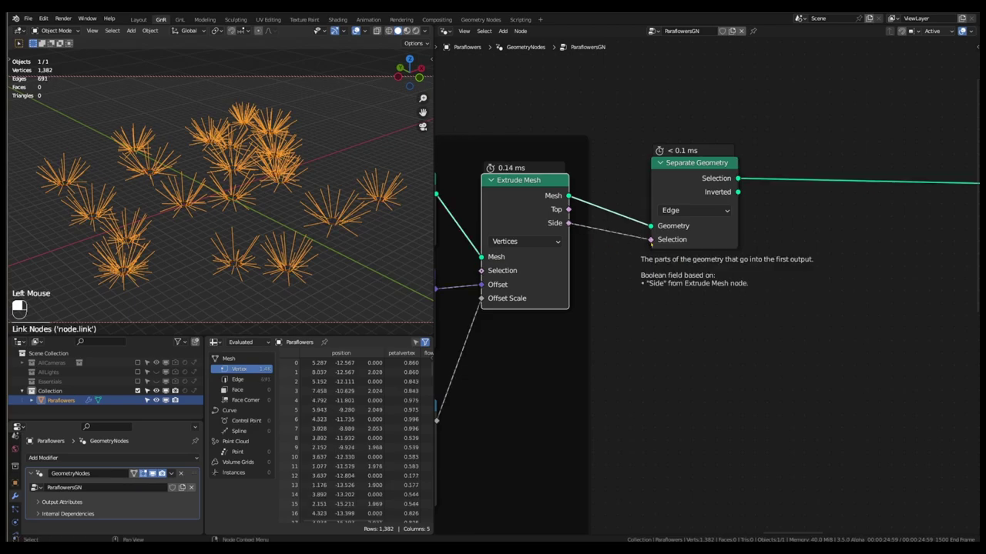
# Shift the Separate Geometry node slightly lower and closer to the Petal Extrude frame
pyautogui.scroll(4, 290, 270)
pyautogui.scroll(1, 290, 270)
pyautogui.moveTo(290, 270); pyautogui.dragTo(281, 213, button='middle')
pyautogui.scroll(6, 273, 264)
pyautogui.scroll(-2, 280, 213)
pyautogui.scroll(-3, 281, 214)
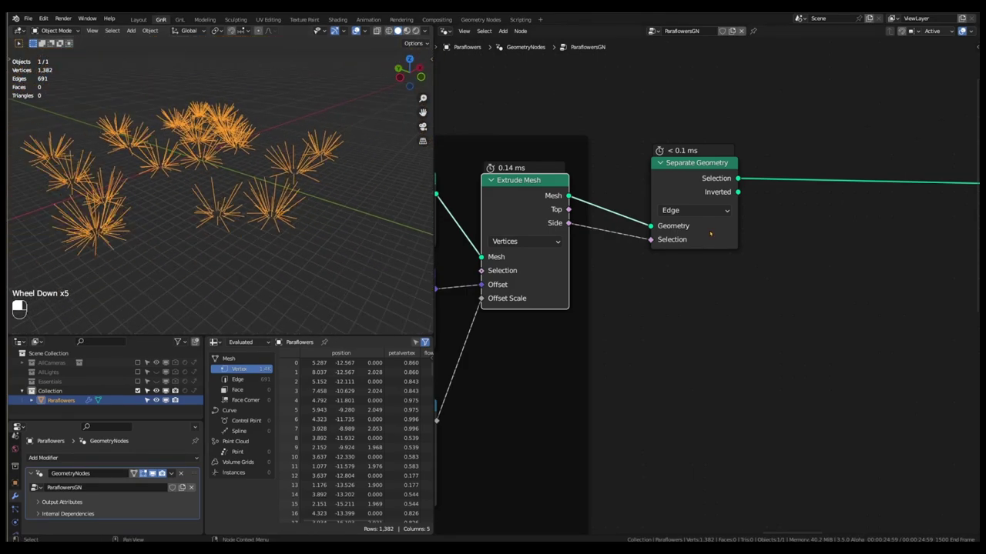
pyautogui.moveTo(697, 168); pyautogui.dragTo(688, 183)
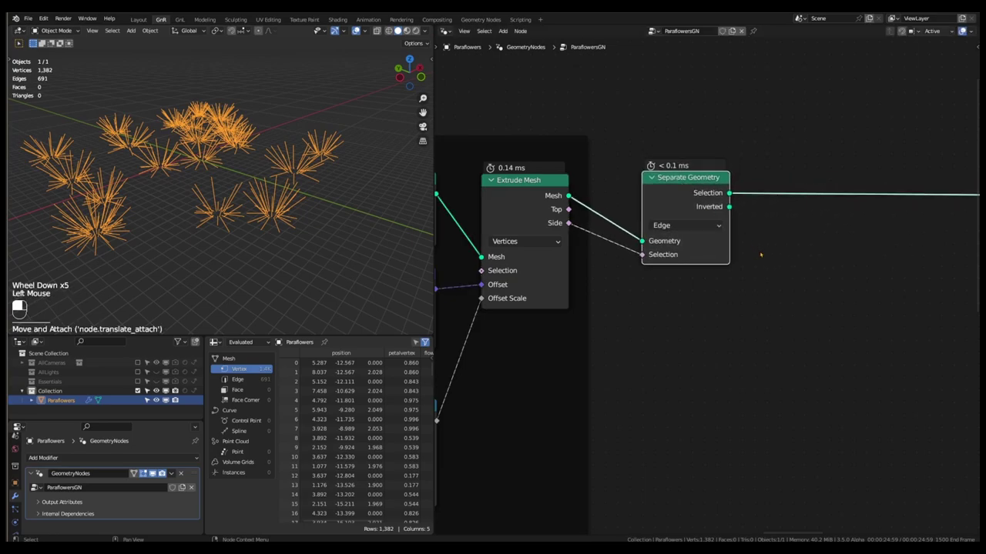
pyautogui.click(761, 255)
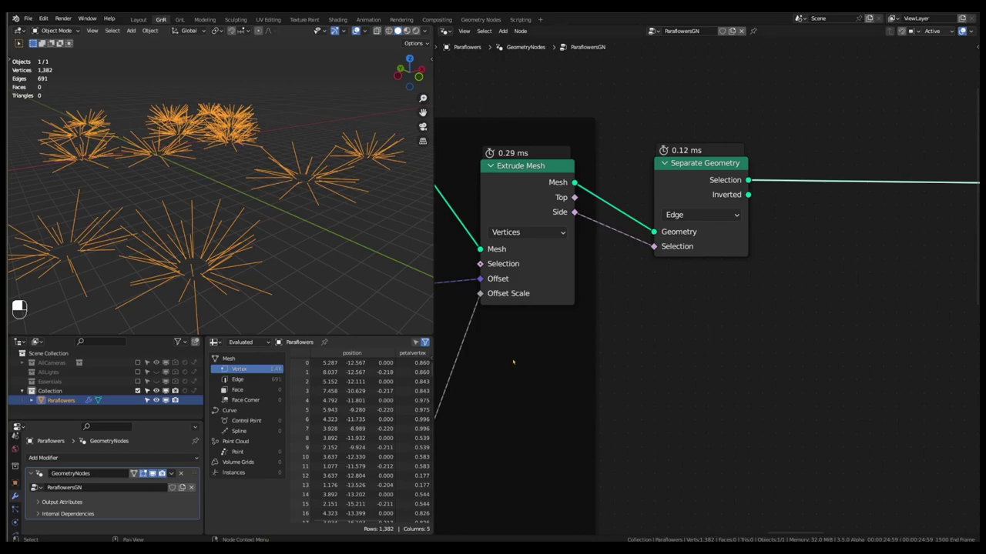
# Mute the Set Position node in the Scatter Points frame
pyautogui.scroll(-6, 513, 361)
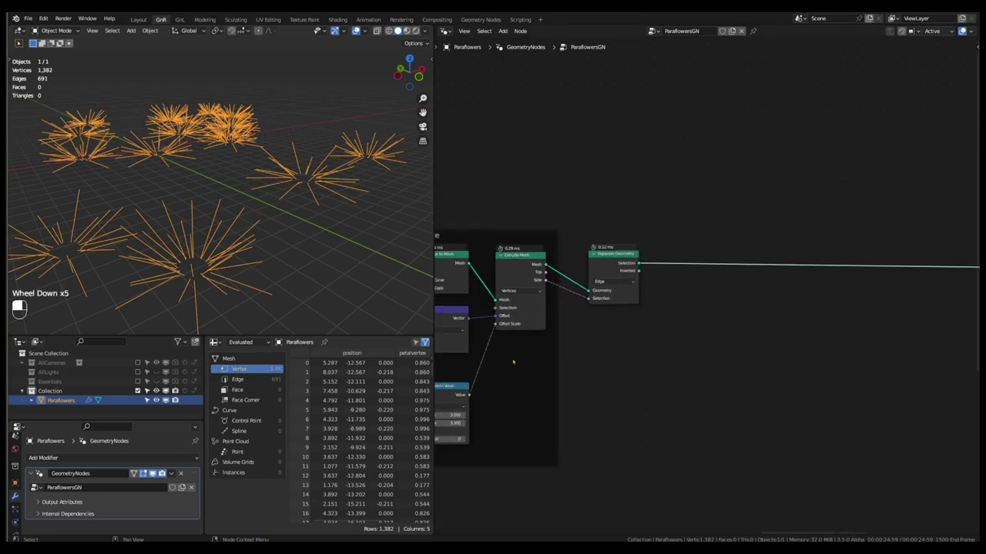
pyautogui.moveTo(628, 352); pyautogui.dragTo(547, 343, button='middle')
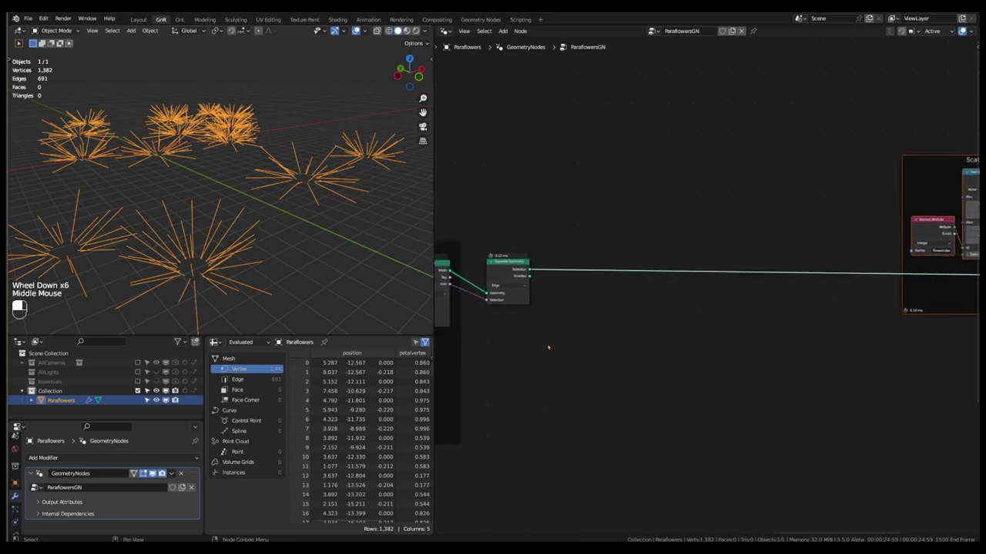
pyautogui.scroll(-3, 548, 343)
pyautogui.scroll(7, 783, 339)
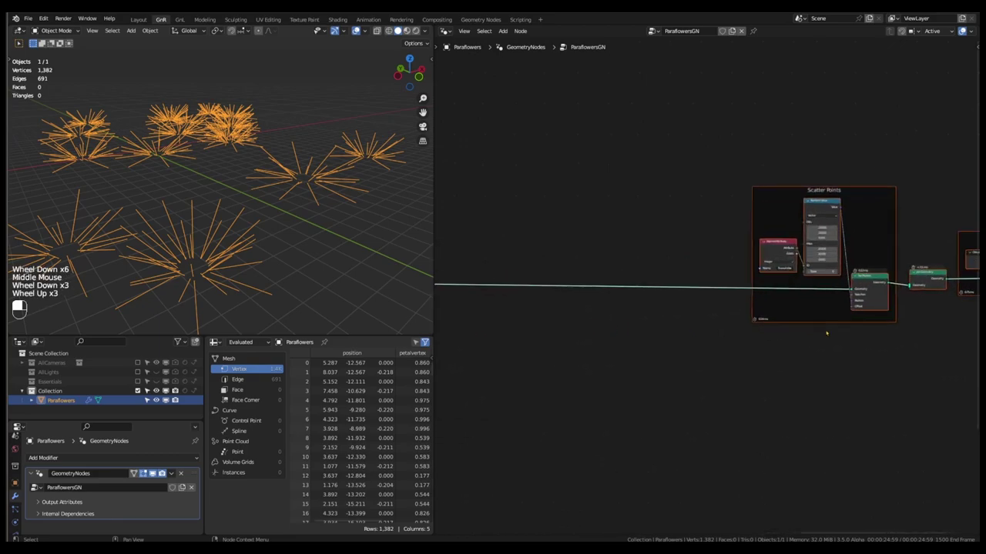
pyautogui.click(872, 276)
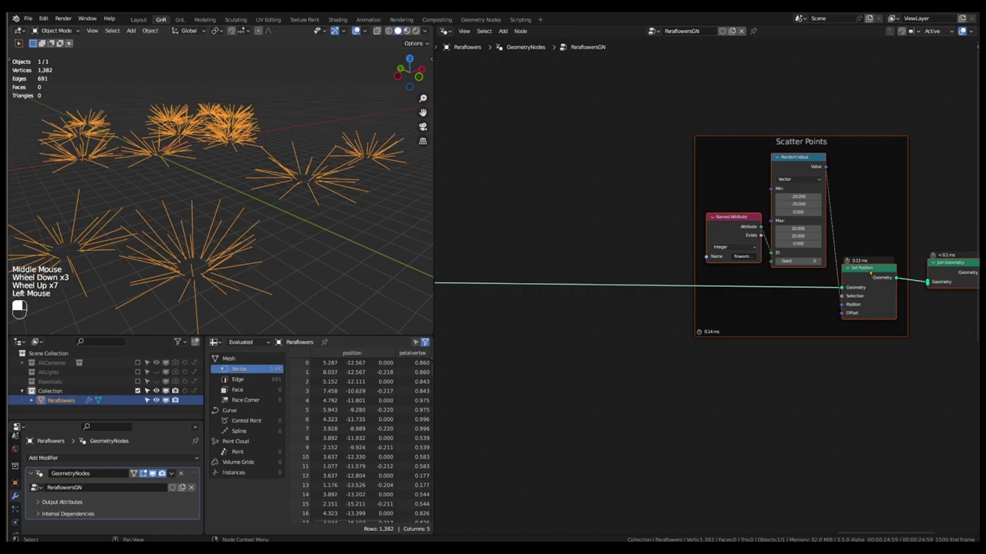
pyautogui.press('m')
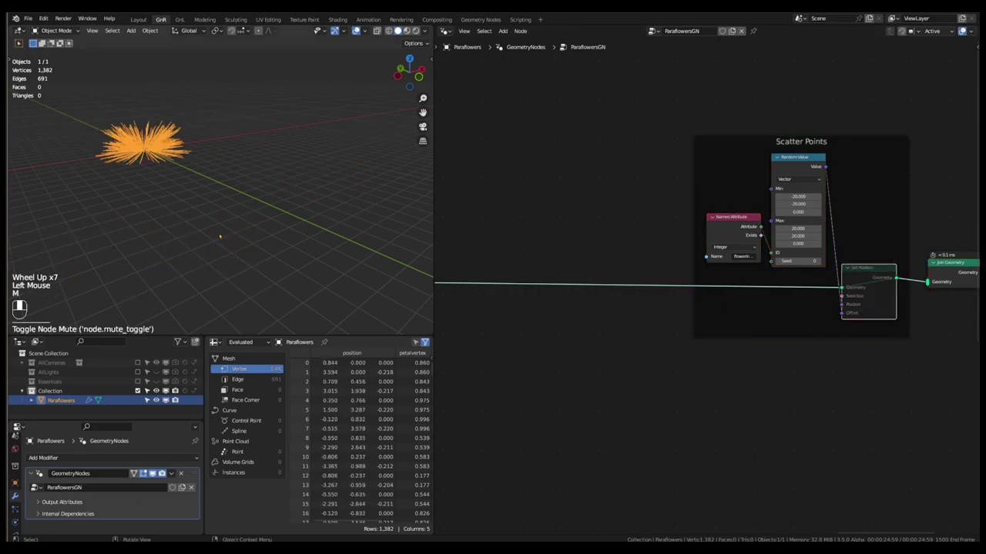
# Examine the unscattered petal edges up close in the 3D view and return to the Separate Geometry node
pyautogui.scroll(-2, 219, 236)
pyautogui.moveTo(218, 231); pyautogui.dragTo(205, 254, button='middle')
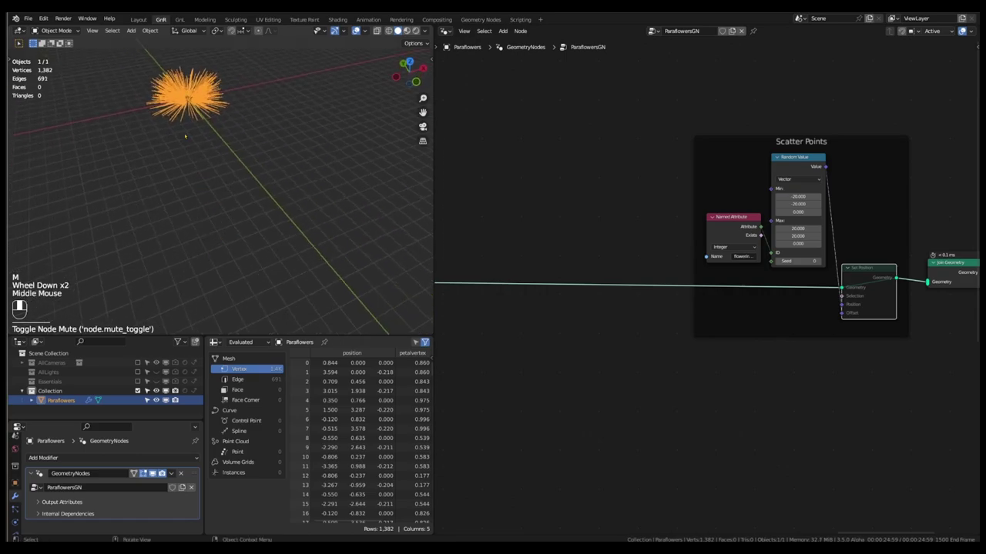
pyautogui.scroll(-1, 216, 205)
pyautogui.scroll(6, 204, 154)
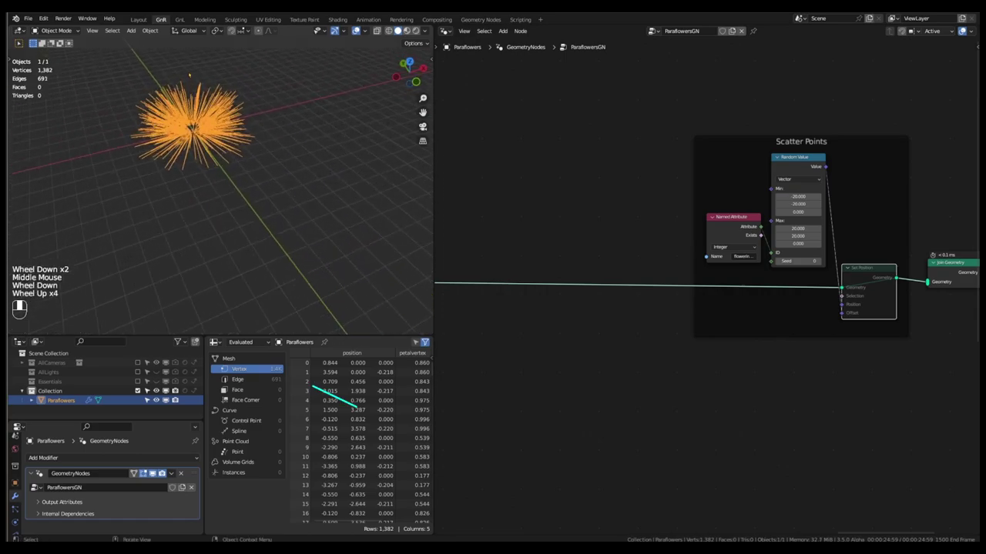
pyautogui.scroll(8, 192, 74)
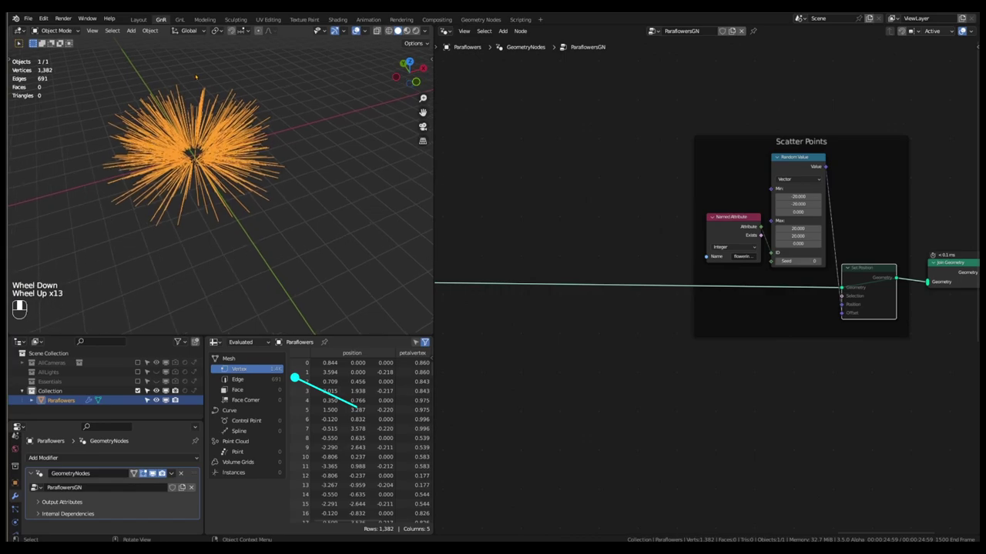
pyautogui.moveTo(191, 74); pyautogui.dragTo(199, 117, button='middle')
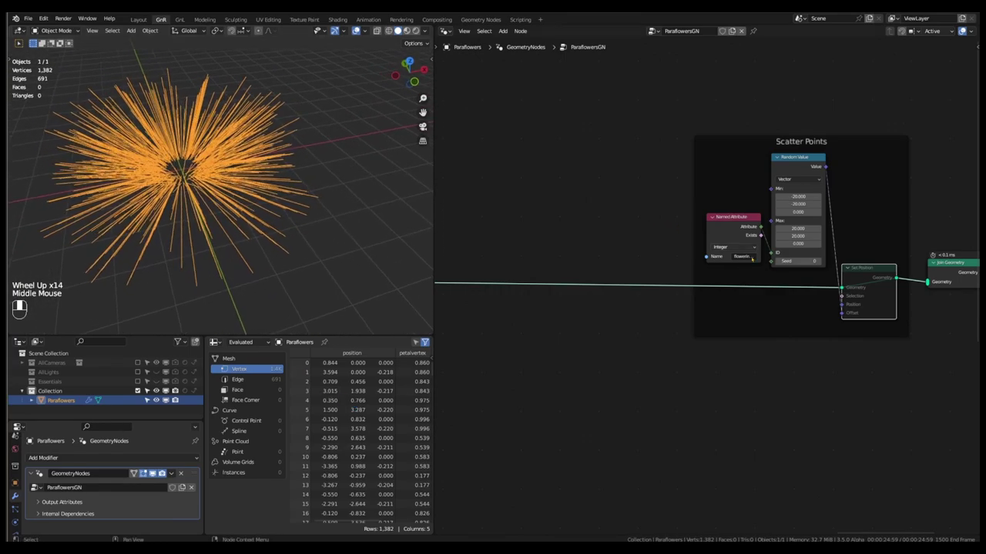
pyautogui.scroll(-7, 834, 288)
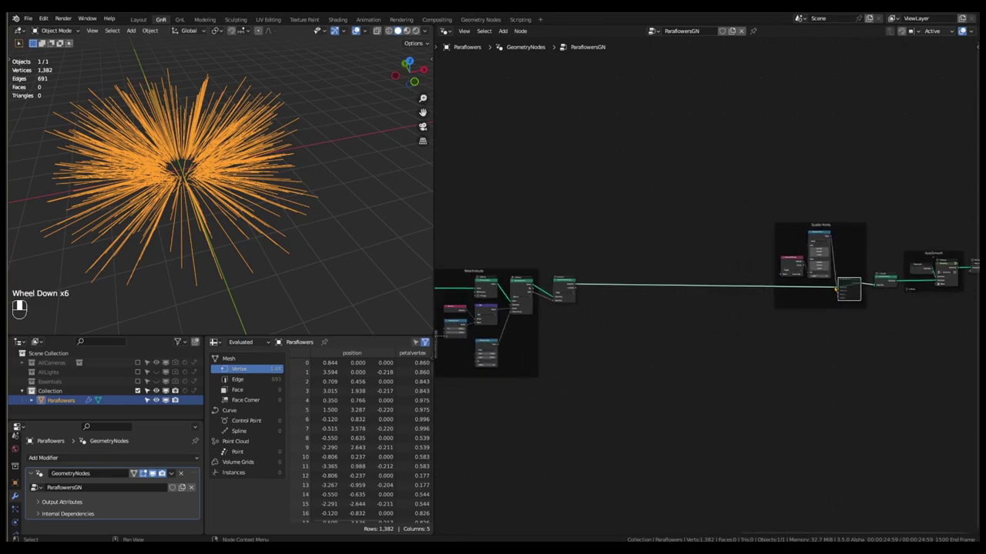
pyautogui.scroll(5, 624, 307)
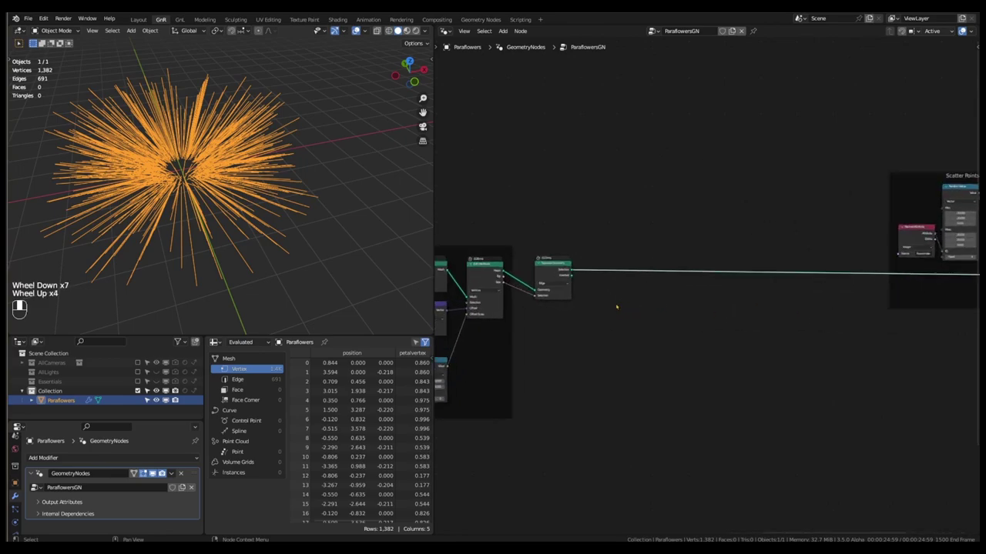
pyautogui.click(581, 312)
pyautogui.scroll(3, 580, 311)
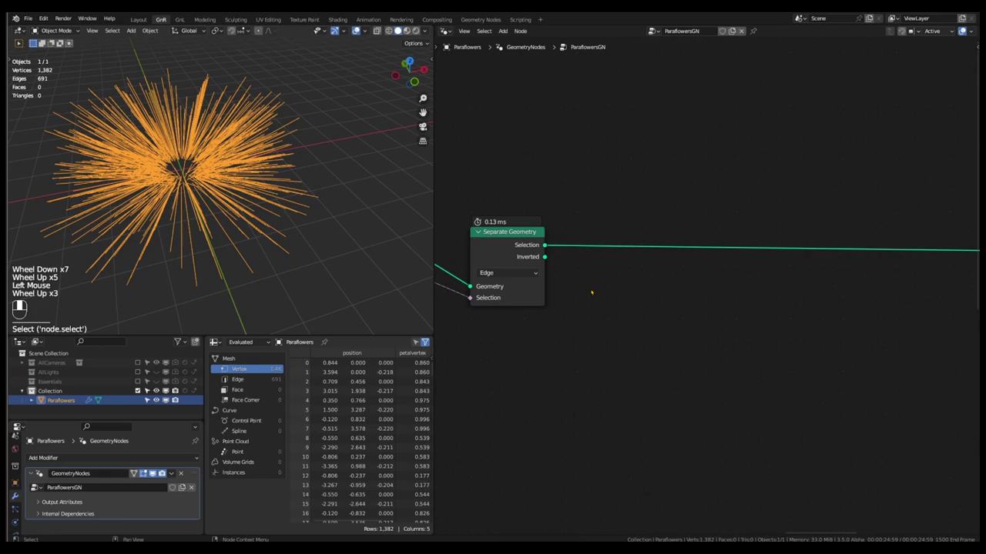
# Add a Mesh to Curve node on the link after Separate Geometry's Selection output
pyautogui.hotkey('shift', 'a')
pyautogui.moveTo(607, 294)
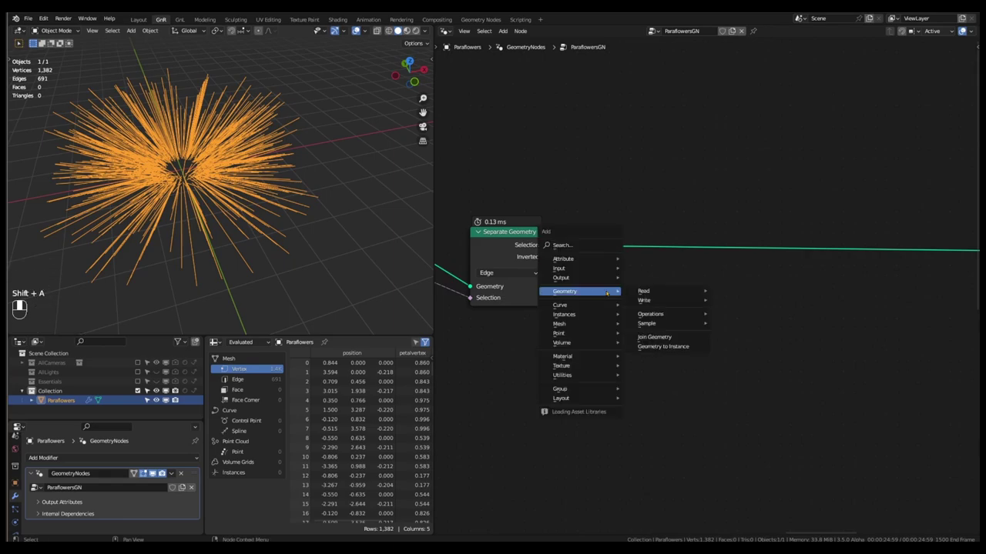
pyautogui.moveTo(592, 327)
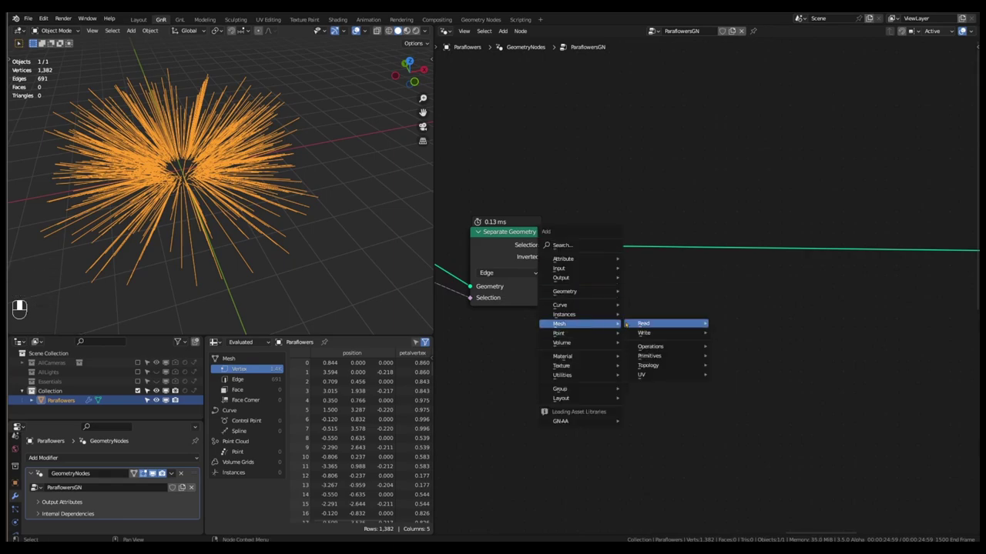
pyautogui.moveTo(662, 346)
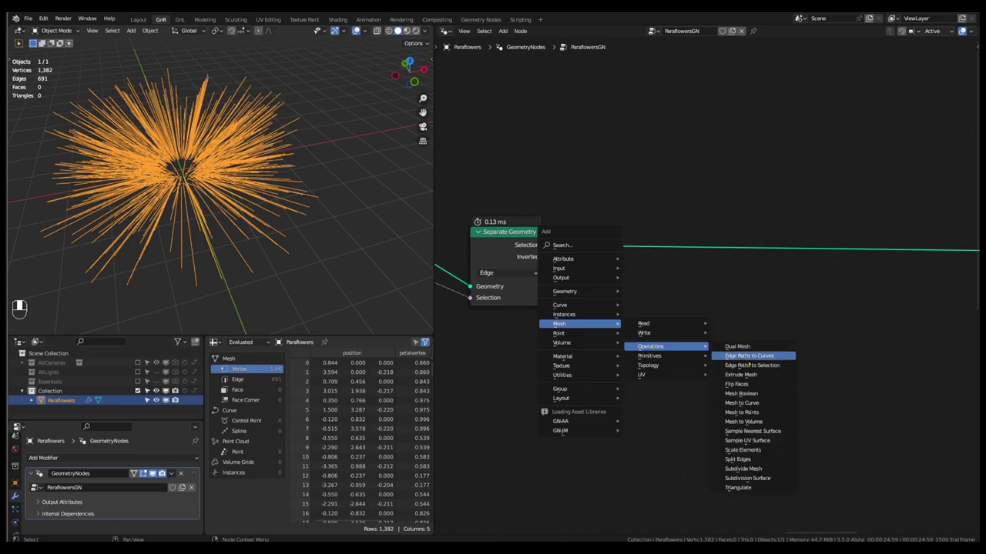
pyautogui.click(741, 403)
pyautogui.click(656, 308)
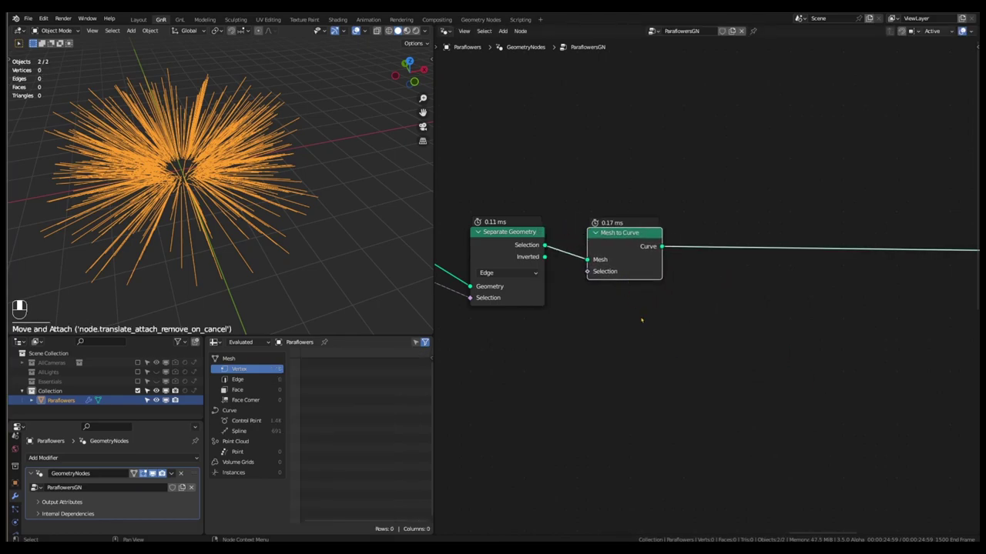
# Insert a Resample Curve node after Mesh to Curve and set its Count to 16
pyautogui.hotkey('shift', 'a')
pyautogui.moveTo(639, 298)
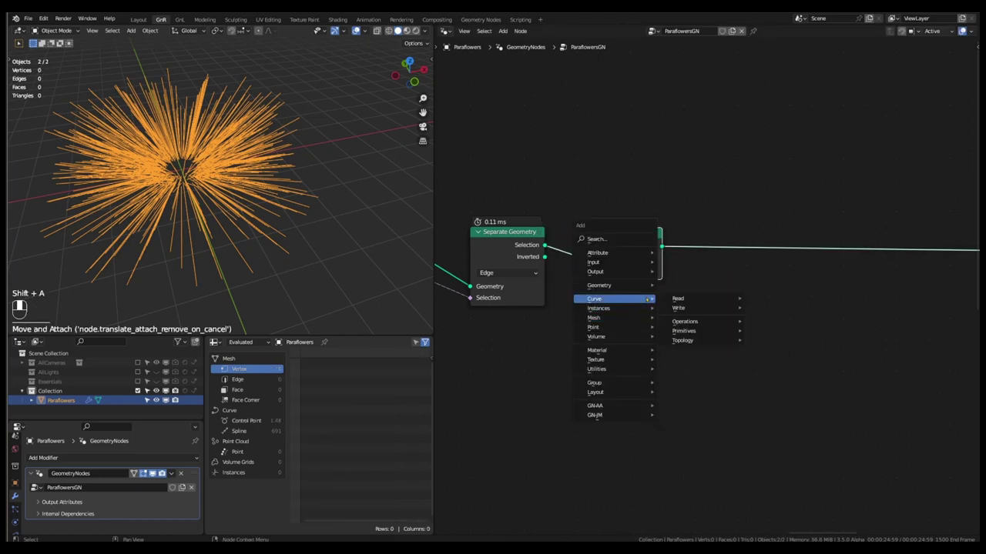
pyautogui.moveTo(687, 322)
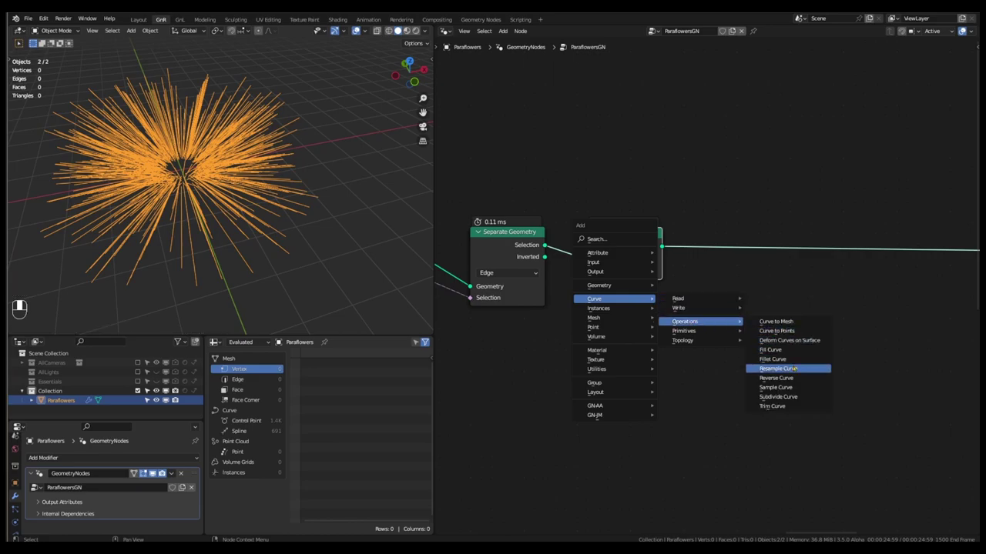
pyautogui.click(777, 368)
pyautogui.click(702, 228)
pyautogui.click(720, 299)
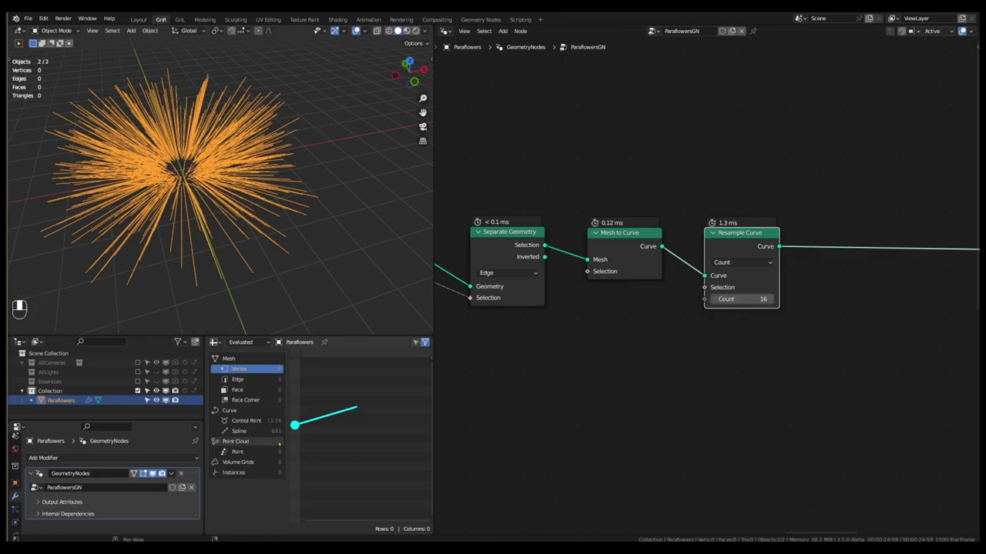
# Tighten the spacing of Mesh to Curve and Resample Curve, and move the Scatter Points section and following nodes farther along to free space
pyautogui.moveTo(620, 239); pyautogui.dragTo(599, 240)
pyautogui.moveTo(736, 239); pyautogui.dragTo(702, 239)
pyautogui.scroll(-5, 524, 315)
pyautogui.moveTo(816, 239); pyautogui.dragTo(693, 241, button='middle')
pyautogui.scroll(-2, 693, 240)
pyautogui.moveTo(938, 205); pyautogui.dragTo(691, 339)
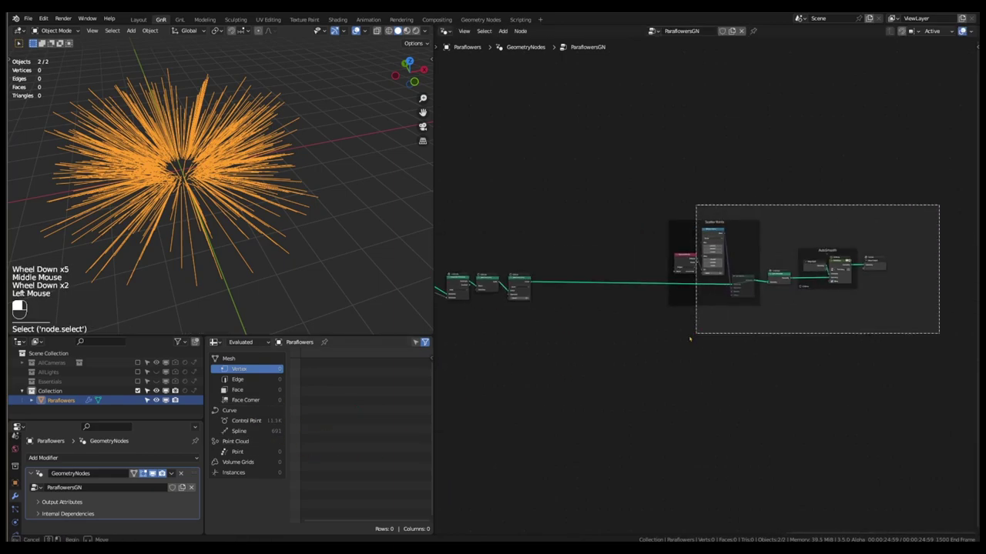
pyautogui.press('g')
pyautogui.click(747, 341)
# Insert a Set Position node on the link between Resample Curve and the Scatter Points frame
pyautogui.scroll(5, 579, 277)
pyautogui.click(612, 315)
pyautogui.moveTo(612, 319); pyautogui.dragTo(625, 322, button='middle')
pyautogui.scroll(2, 624, 323)
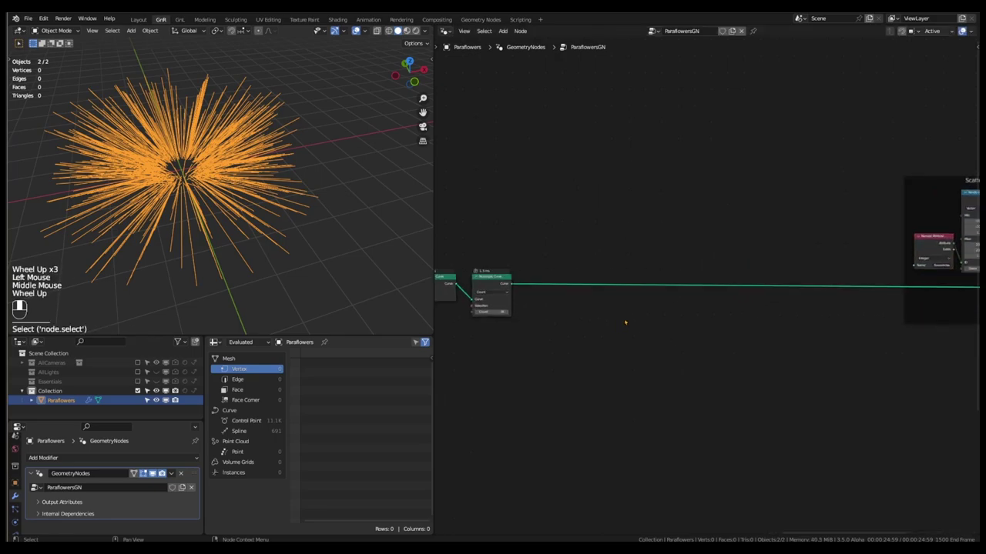
pyautogui.hotkey('shift', 'a')
pyautogui.moveTo(597, 307)
pyautogui.moveTo(682, 308)
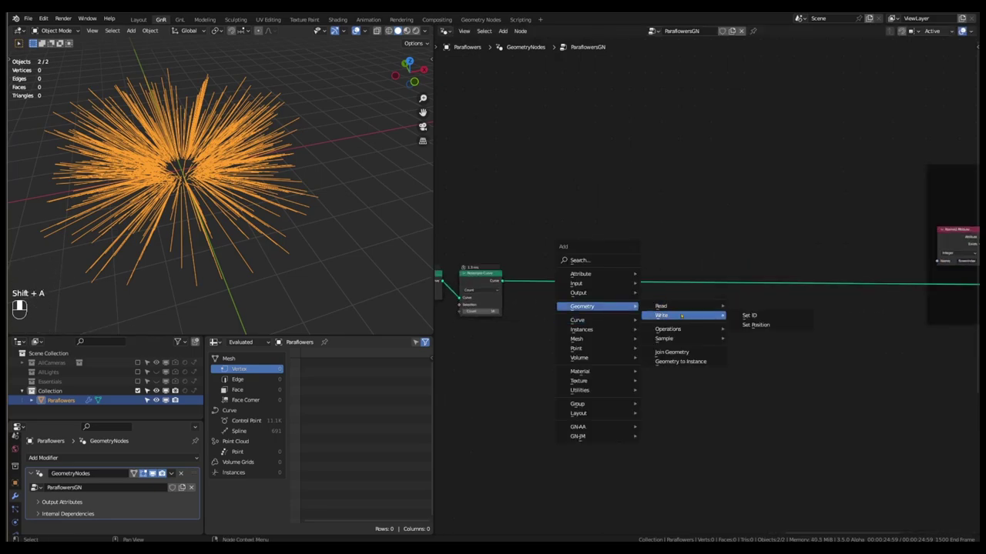
pyautogui.click(770, 326)
pyautogui.click(821, 273)
pyautogui.moveTo(624, 376); pyautogui.dragTo(638, 330, button='middle')
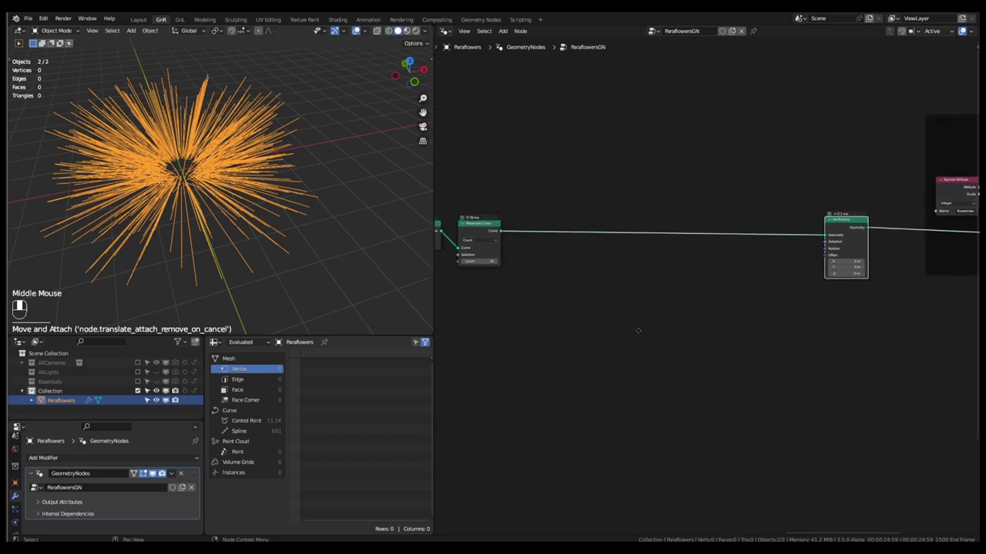
# Add a Position input node in the empty space below the main geometry link
pyautogui.hotkey('shift', 'a')
pyautogui.moveTo(601, 334)
pyautogui.moveTo(643, 333)
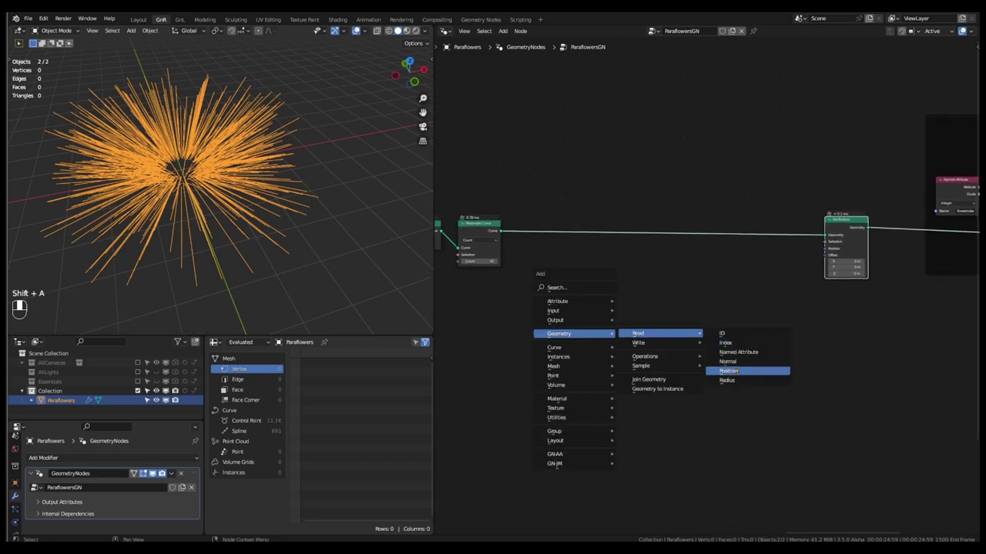
pyautogui.click(728, 370)
pyautogui.click(624, 331)
pyautogui.scroll(2, 624, 331)
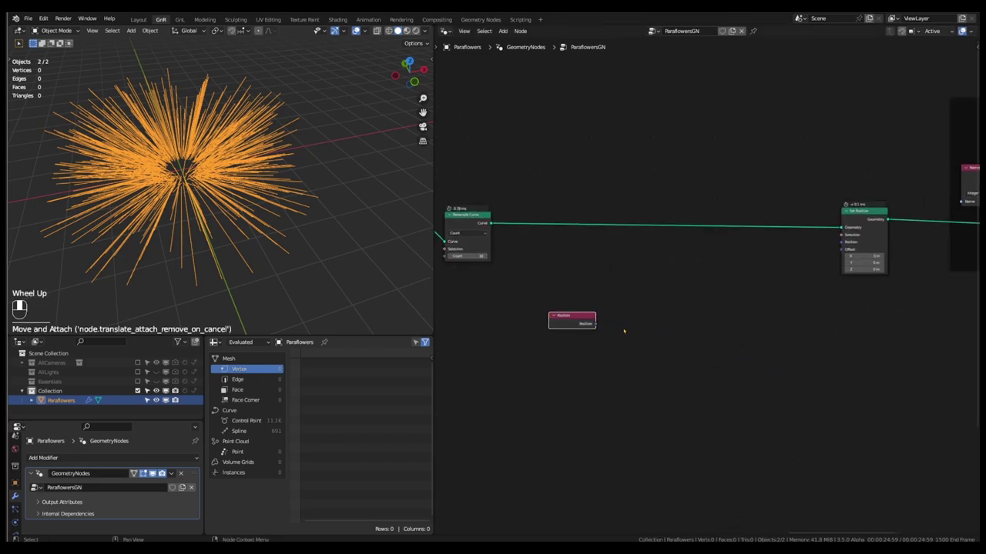
pyautogui.scroll(2, 623, 331)
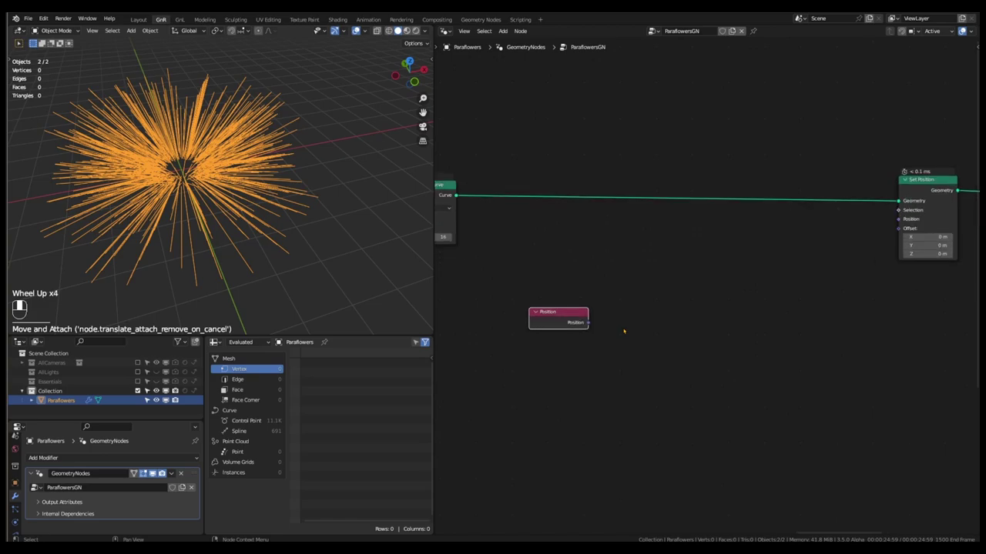
# Add a Vector Math node set to Distance and feed the Position node into its first vector
pyautogui.press('q')
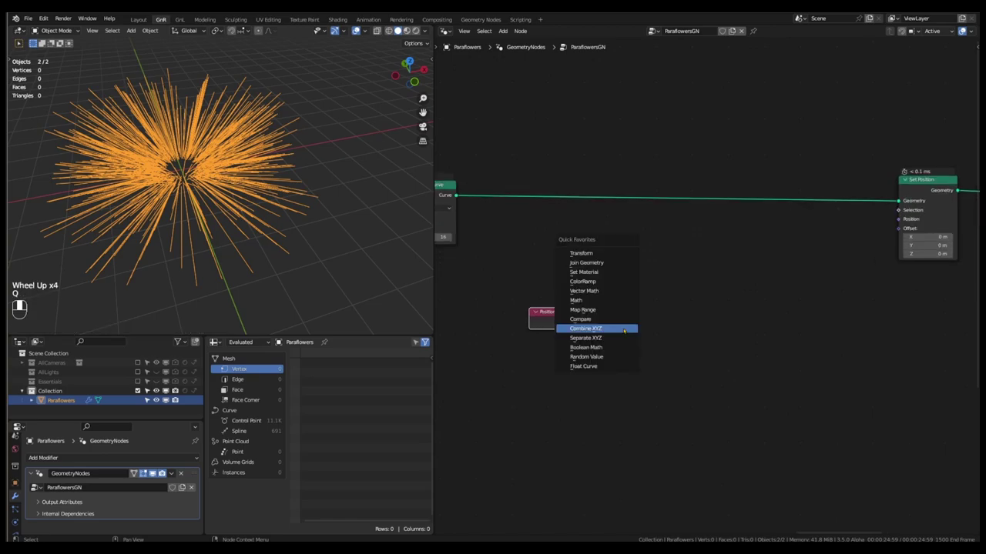
pyautogui.click(608, 291)
pyautogui.click(605, 288)
pyautogui.scroll(2, 605, 289)
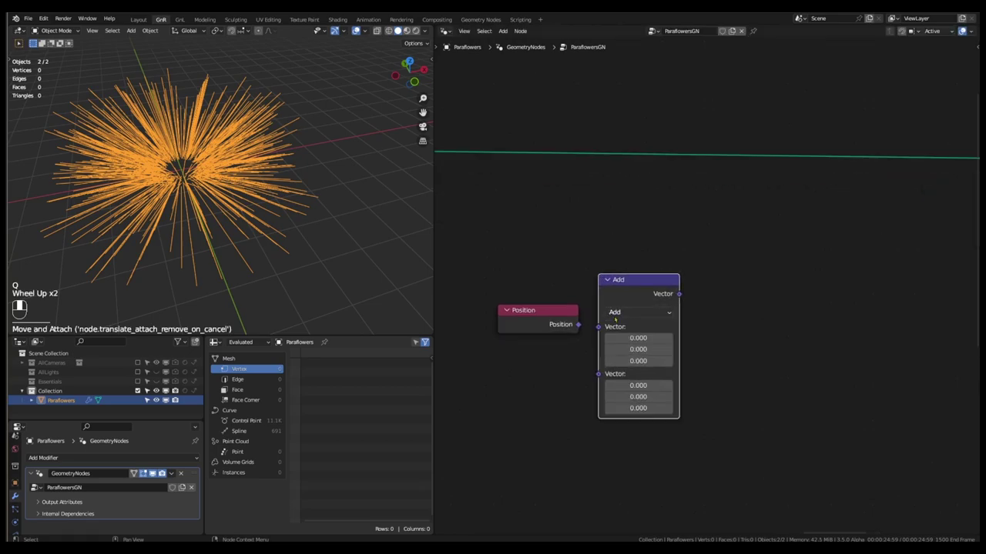
pyautogui.click(628, 312)
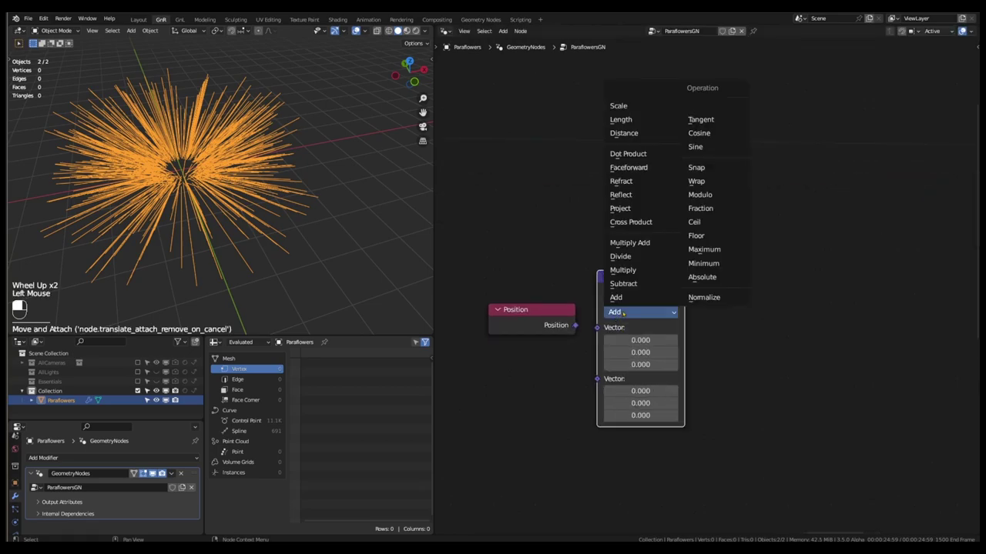
pyautogui.click(624, 133)
pyautogui.moveTo(576, 325); pyautogui.dragTo(651, 331)
pyautogui.scroll(-1, 651, 331)
# Add a Math node beside the Distance node and set its operation to Multiply
pyautogui.press('q')
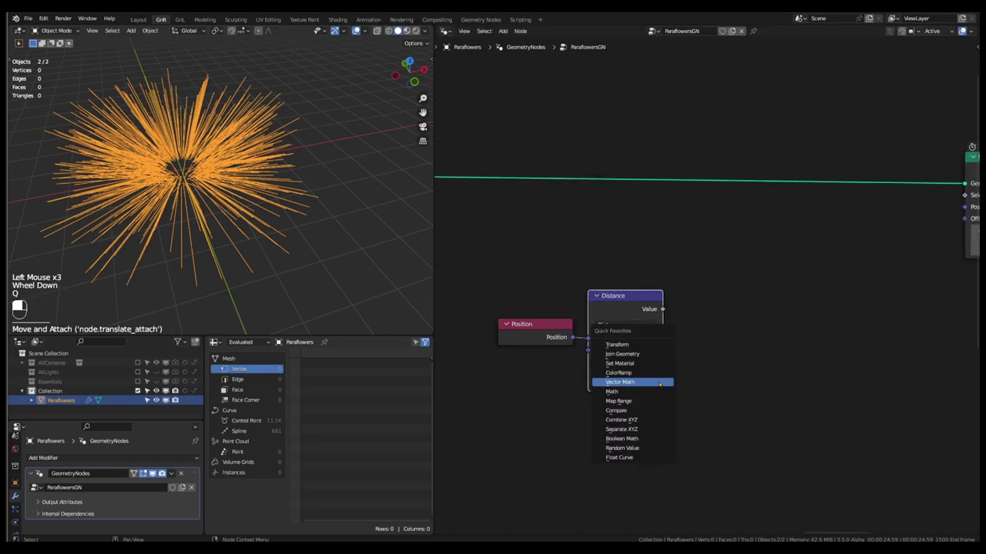
pyautogui.click(659, 383)
pyautogui.click(711, 333)
pyautogui.click(716, 326)
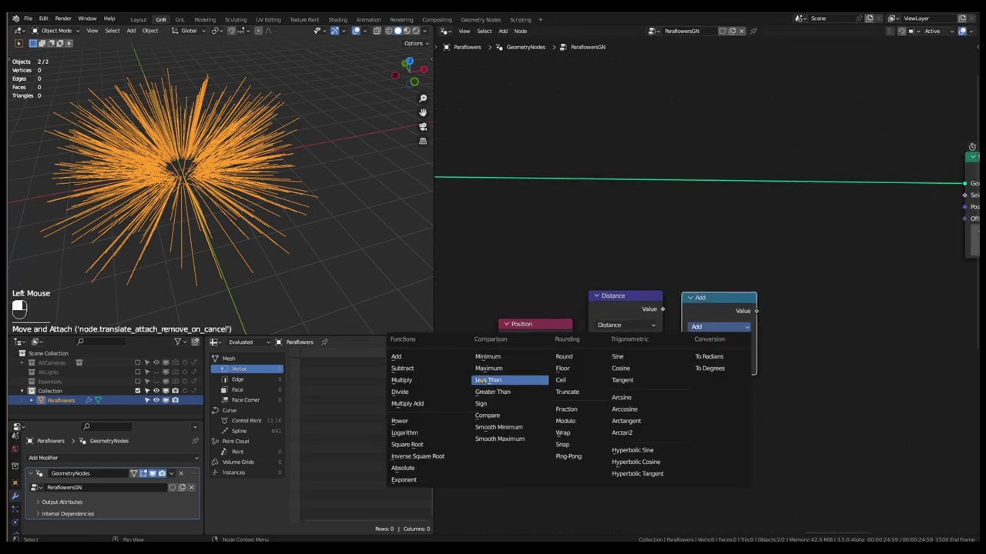
pyautogui.click(401, 379)
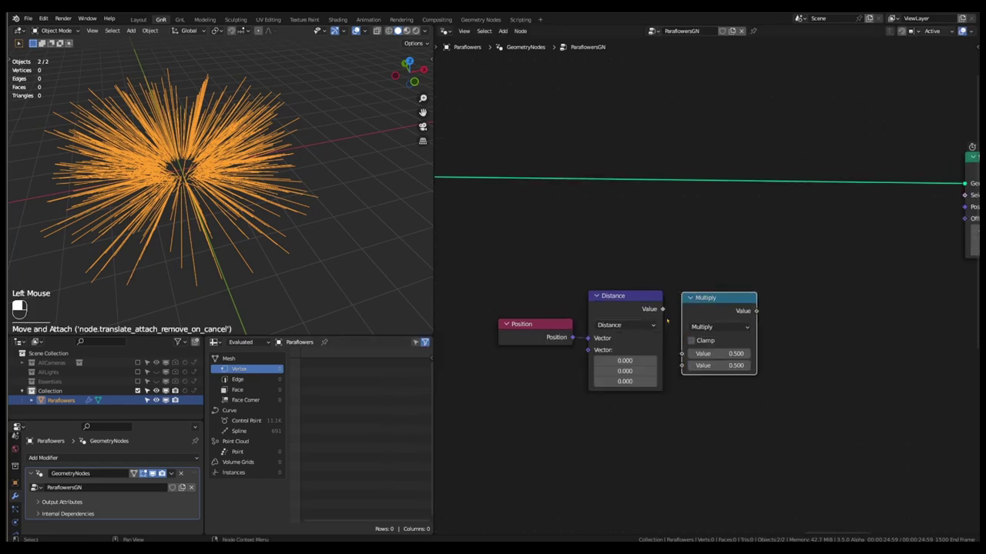
# Add two more Math nodes after Multiply, keeping the first as Add and setting the second to Sine
pyautogui.press('q')
pyautogui.click(724, 297)
pyautogui.click(779, 298)
pyautogui.press('q')
pyautogui.click(793, 301)
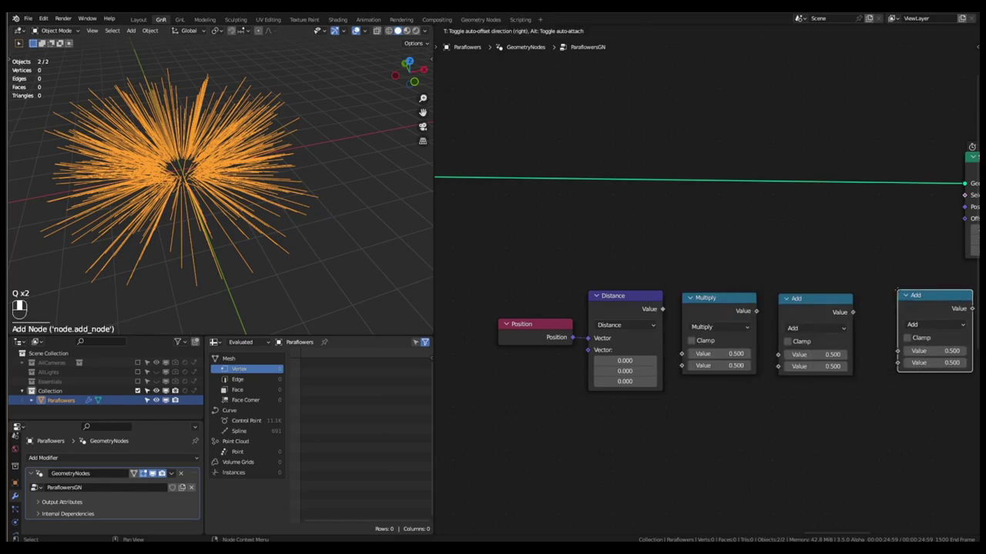
pyautogui.click(872, 295)
pyautogui.click(897, 330)
pyautogui.click(820, 359)
# Shift the row of math nodes back and place a new Vector Math node after Sine
pyautogui.moveTo(883, 282); pyautogui.dragTo(568, 354)
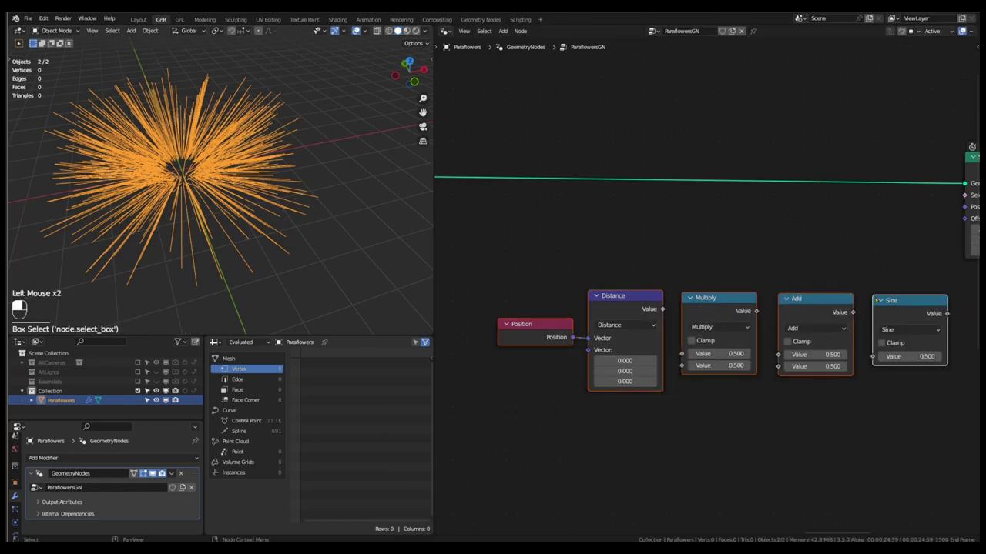
pyautogui.moveTo(876, 301); pyautogui.dragTo(798, 305)
pyautogui.press('q')
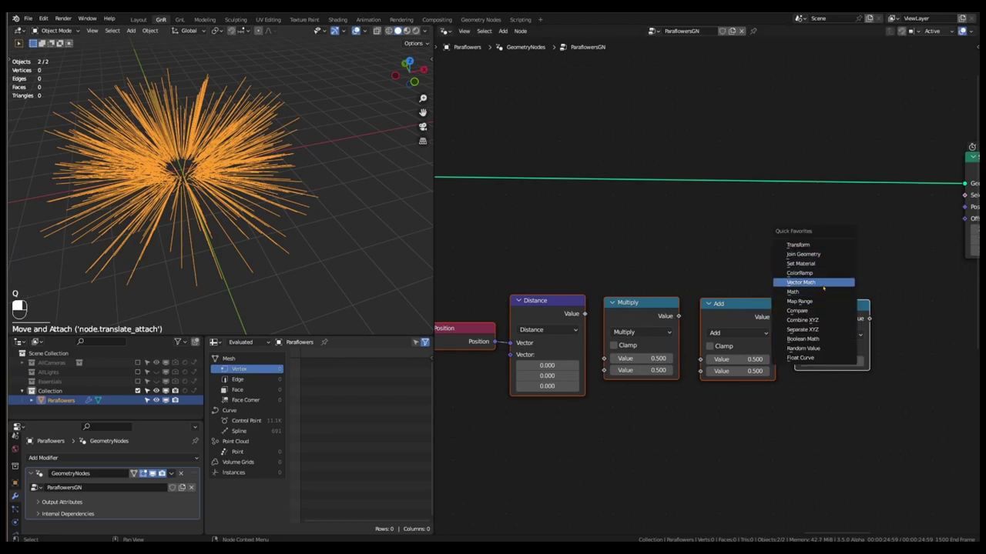
pyautogui.click(823, 286)
pyautogui.click(880, 284)
pyautogui.moveTo(906, 268); pyautogui.dragTo(484, 377)
pyautogui.moveTo(623, 351); pyautogui.dragTo(605, 351)
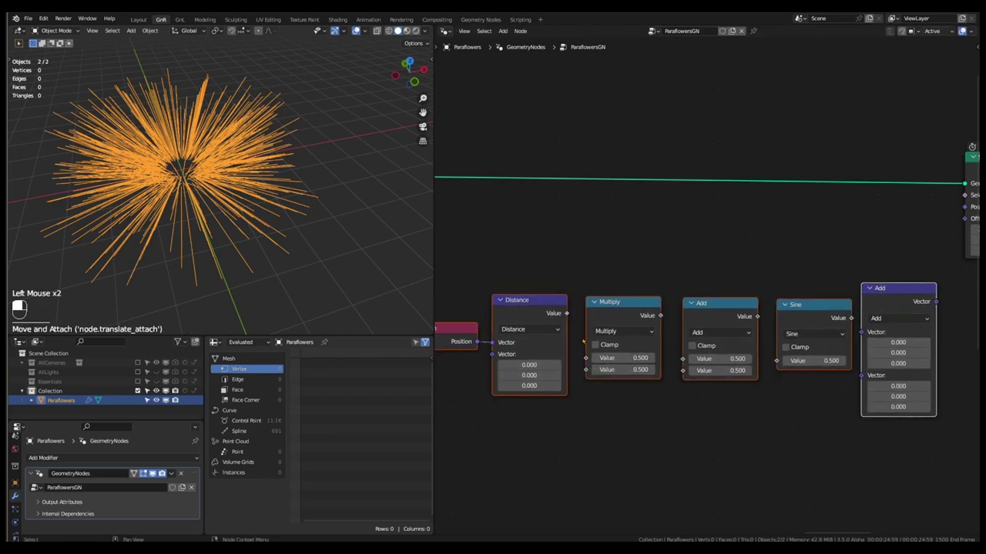
# Chain Distance, Multiply, Add and Sine together, setting the Multiply factor to 1 and the Add value to 0
pyautogui.moveTo(566, 314); pyautogui.dragTo(585, 358)
pyautogui.click(616, 370)
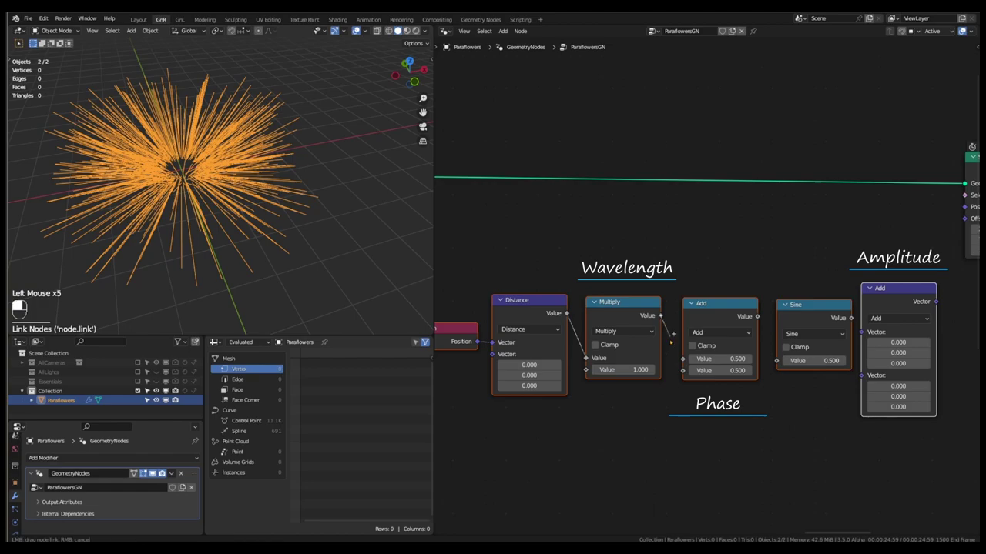
pyautogui.moveTo(660, 315); pyautogui.dragTo(682, 359)
pyautogui.click(715, 279)
pyautogui.moveTo(722, 312); pyautogui.dragTo(707, 302)
pyautogui.moveTo(801, 302); pyautogui.dragTo(790, 300)
pyautogui.moveTo(741, 315); pyautogui.dragTo(756, 355)
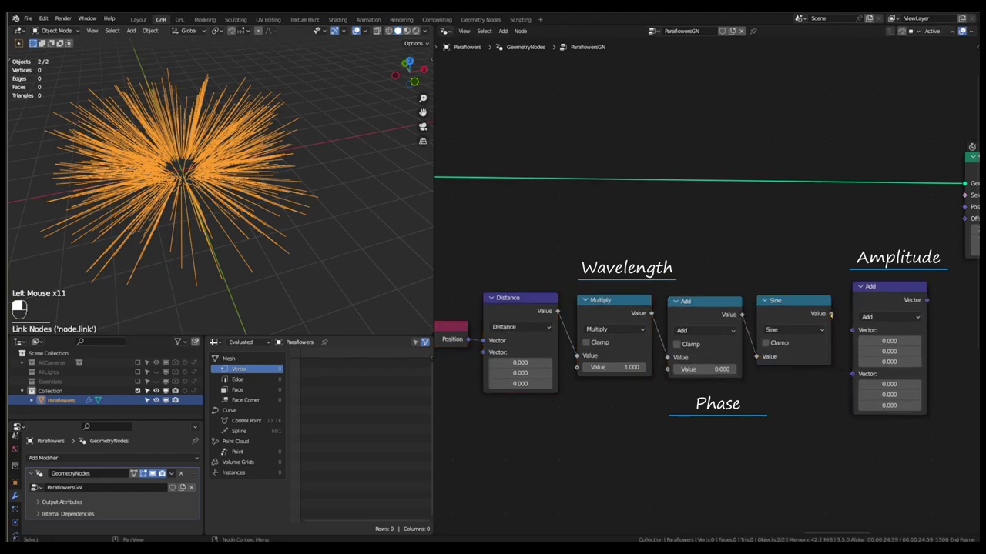
# Switch the Vector Math node to Multiply Add and link Sine through it into Set Position's Offset
pyautogui.moveTo(830, 314); pyautogui.dragTo(955, 219)
pyautogui.click(890, 316)
pyautogui.click(830, 377)
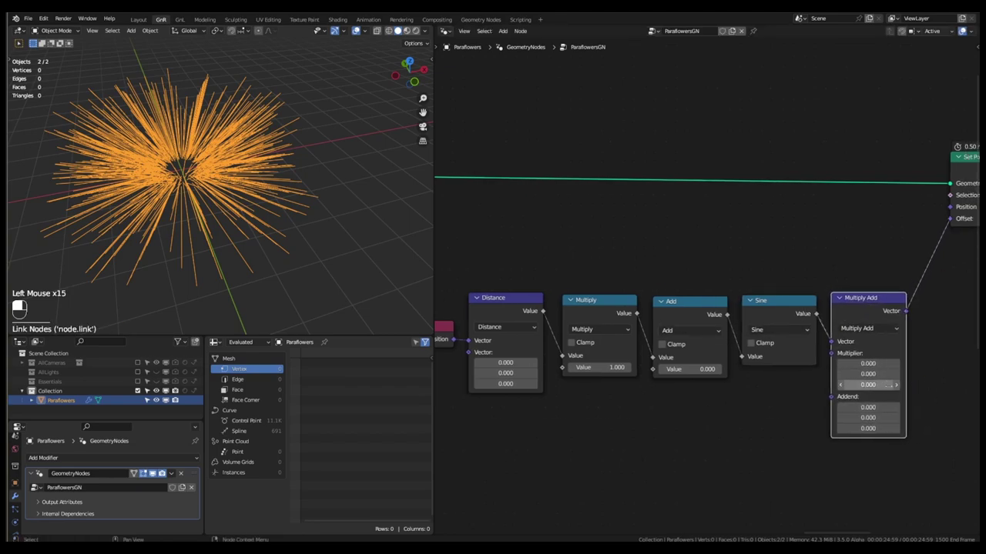
# Set the Z multiplier of the Multiply Add node to 1 and view the petals from another angle
pyautogui.click(875, 384)
pyautogui.write('1')
pyautogui.press('Return')
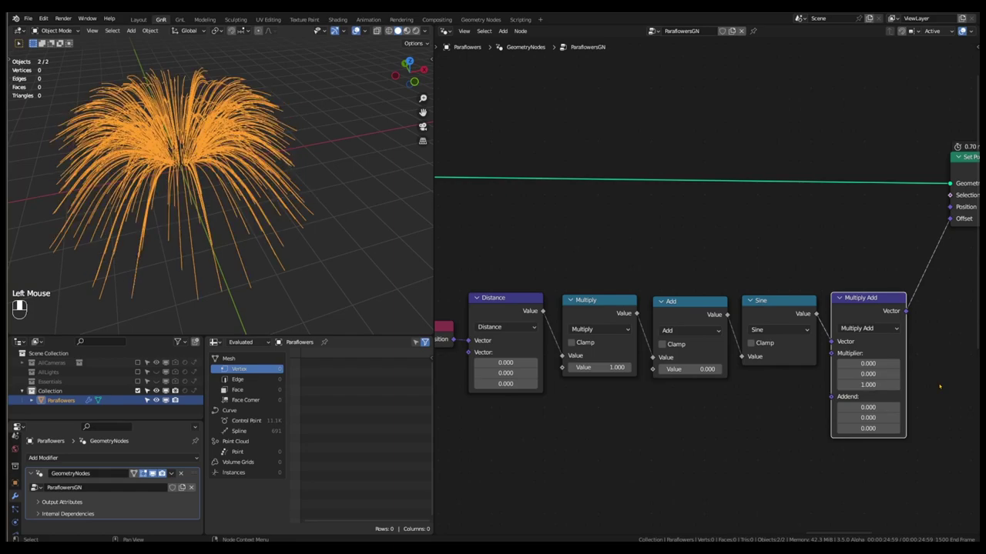
pyautogui.moveTo(213, 204); pyautogui.dragTo(431, 298, button='middle')
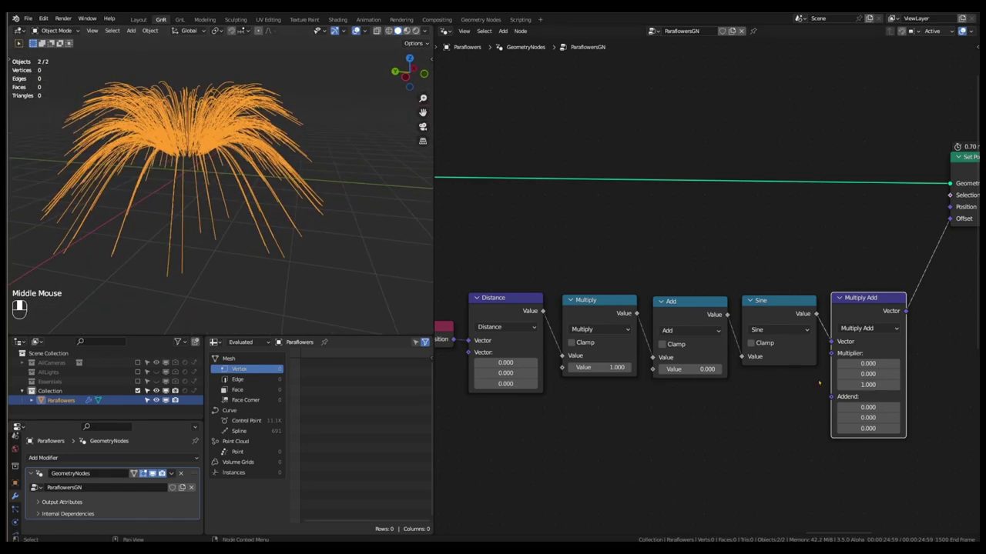
# Adjust the petal wave by setting the wavelength Multiply value to 0.7 and the phase Add value to -0.1
pyautogui.moveTo(604, 367)
pyautogui.mouseDown()
pyautogui.moveTo(584, 367)
pyautogui.moveTo(604, 370)
pyautogui.mouseUp()
pyautogui.moveTo(308, 193); pyautogui.dragTo(358, 258, button='middle')
pyautogui.moveTo(685, 370); pyautogui.dragTo(663, 370)
pyautogui.moveTo(248, 286); pyautogui.dragTo(263, 244, button='middle')
pyautogui.moveTo(688, 369); pyautogui.dragTo(707, 369)
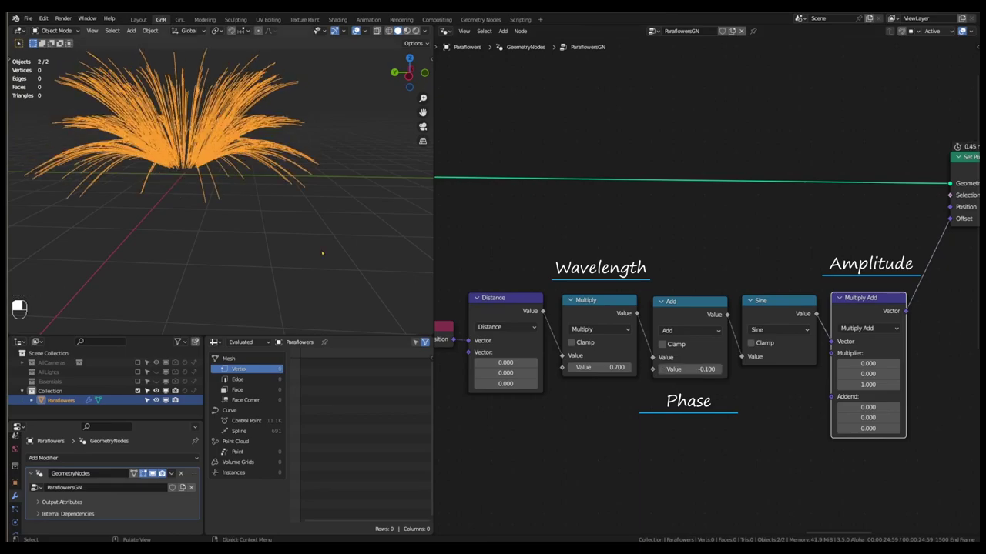
pyautogui.moveTo(258, 221); pyautogui.dragTo(285, 240, button='middle')
# Rearrange the sine-wave math nodes and the new Set Position node to tidy the layout before Scatter Points
pyautogui.scroll(-2, 300, 237)
pyautogui.scroll(1, 300, 237)
pyautogui.scroll(-2, 296, 237)
pyautogui.scroll(-2, 284, 240)
pyautogui.scroll(-6, 589, 239)
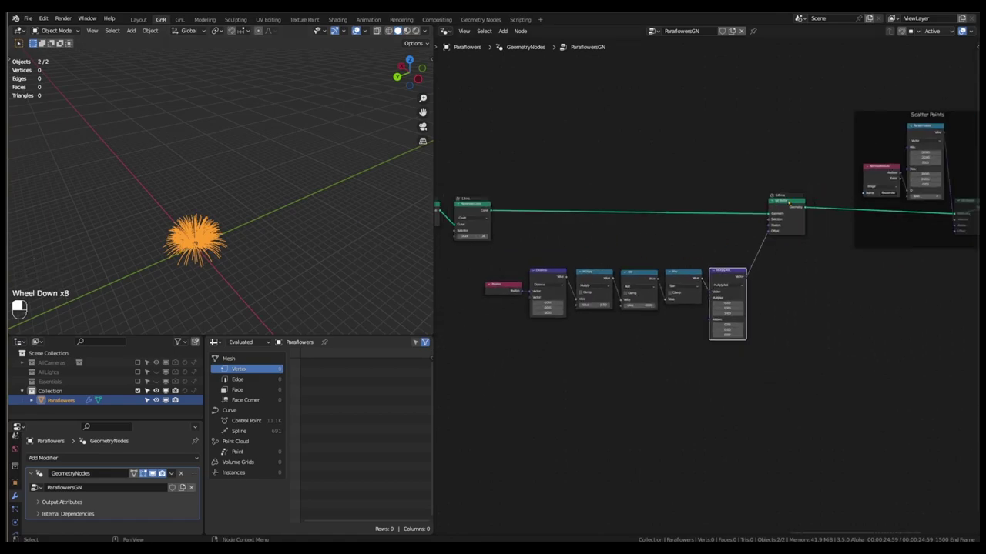
pyautogui.moveTo(559, 247); pyautogui.dragTo(743, 305)
pyautogui.moveTo(559, 308); pyautogui.dragTo(521, 310)
pyautogui.moveTo(609, 273); pyautogui.dragTo(648, 253)
pyautogui.moveTo(790, 206); pyautogui.dragTo(819, 205)
# Unmute the Set Position node in the Scatter Points frame and inspect the scattered flowers
pyautogui.click(853, 203)
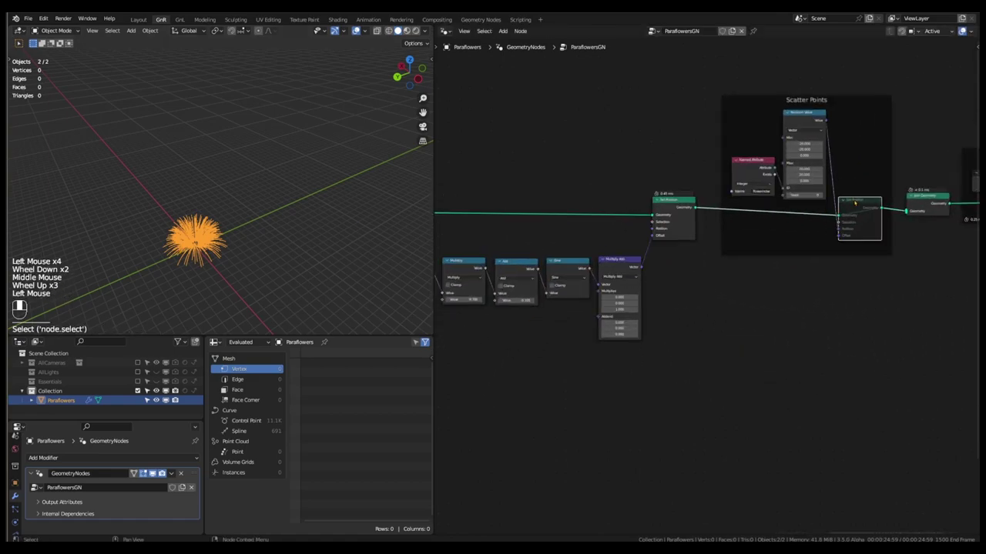
pyautogui.press('m')
pyautogui.scroll(-4, 274, 199)
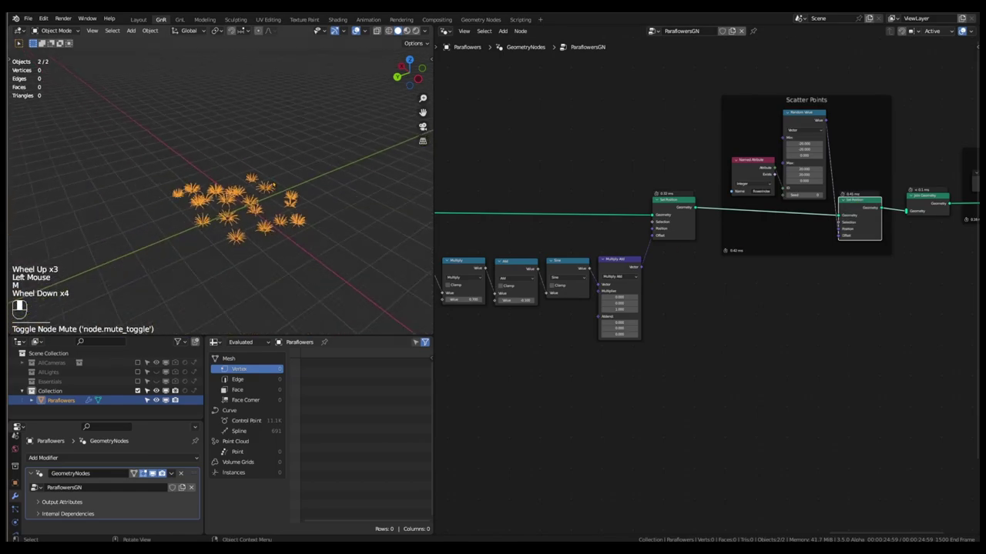
pyautogui.scroll(3, 274, 199)
pyautogui.moveTo(274, 199); pyautogui.dragTo(272, 234, button='middle')
pyautogui.scroll(2, 260, 203)
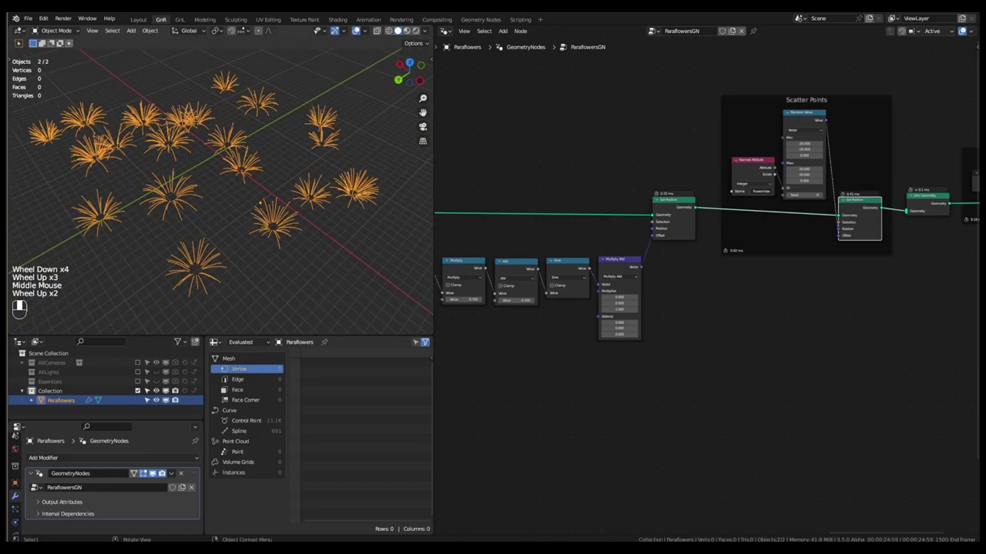
pyautogui.scroll(-6, 784, 217)
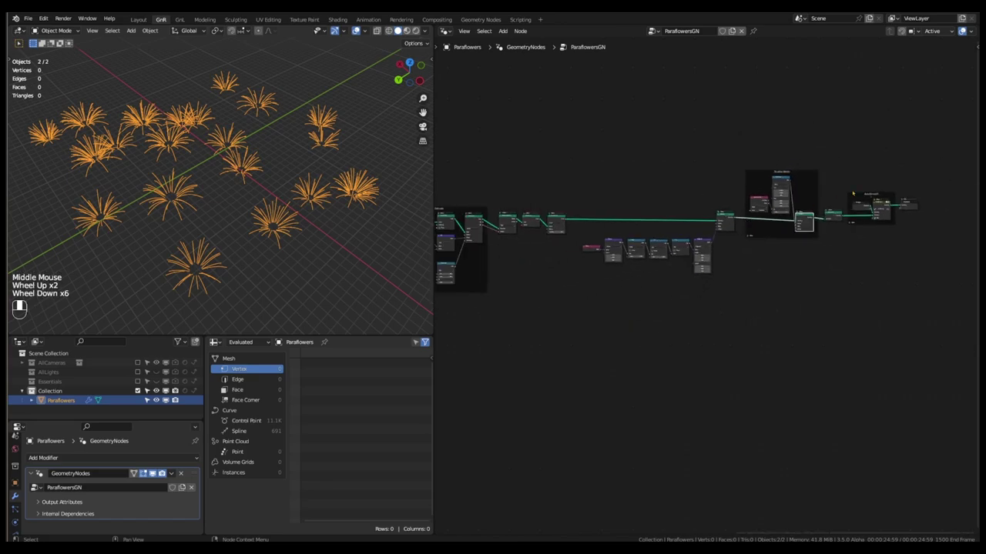
# Move the scatter and downstream output nodes aside, and shift the sine-wave chain with its Set Position node to open space before it
pyautogui.moveTo(940, 162); pyautogui.dragTo(744, 257)
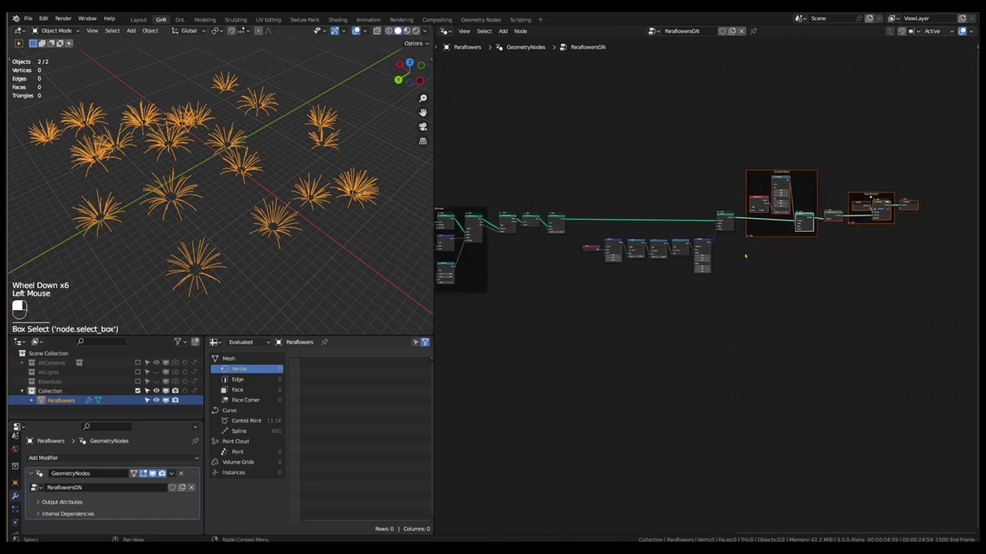
pyautogui.press('g')
pyautogui.click(794, 258)
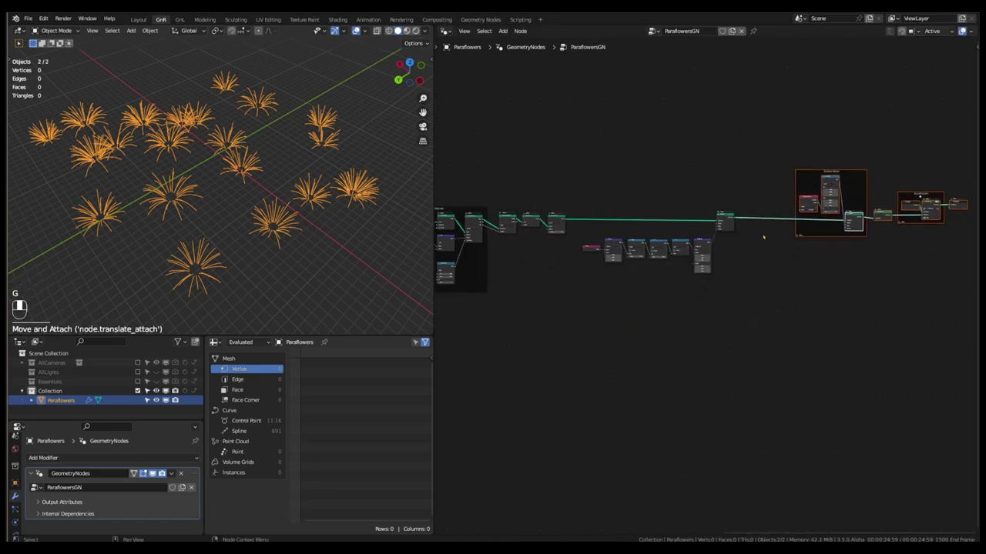
pyautogui.moveTo(749, 194); pyautogui.dragTo(582, 285)
pyautogui.press('g')
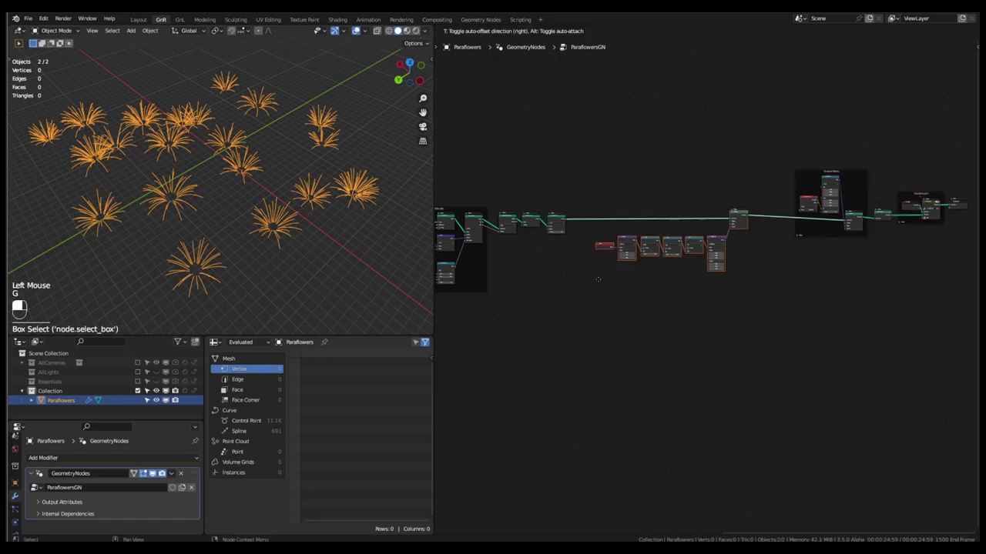
pyautogui.click(615, 286)
pyautogui.scroll(6, 620, 277)
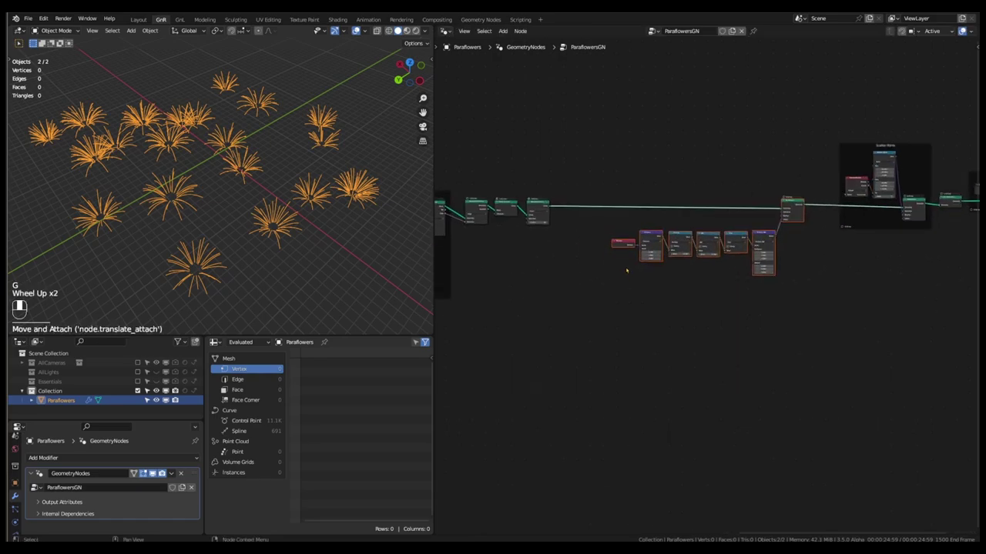
pyautogui.click(646, 353)
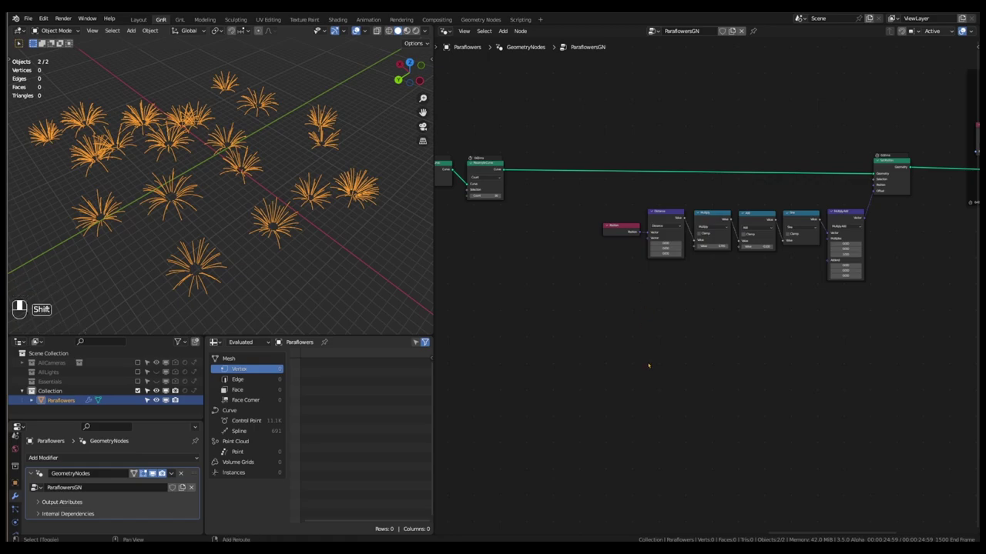
# Add a Named Attribute node below the Position node and set its attribute name to petalvertex
pyautogui.hotkey('shift', 'a')
pyautogui.moveTo(611, 362)
pyautogui.moveTo(695, 363)
pyautogui.click(786, 383)
pyautogui.click(632, 269)
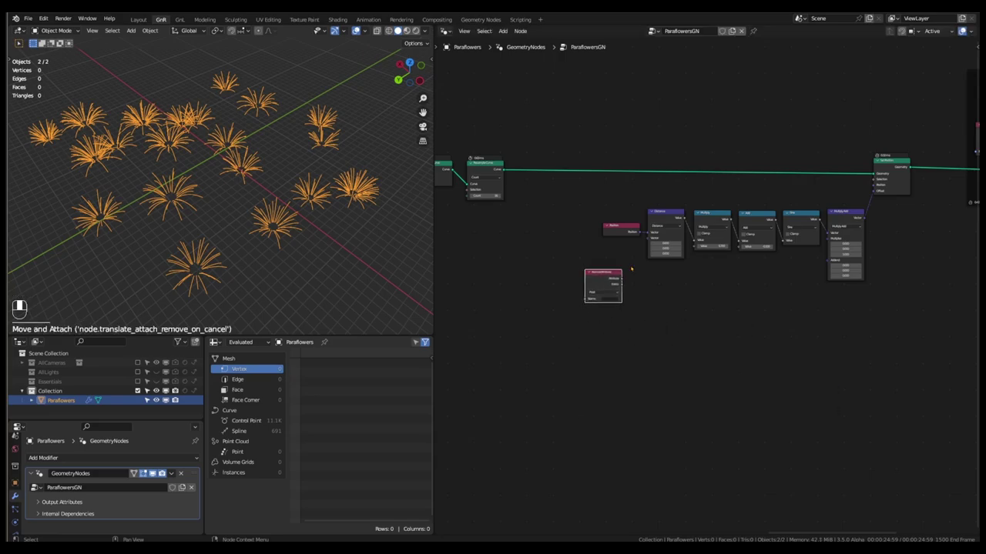
pyautogui.scroll(3, 631, 269)
pyautogui.click(572, 352)
pyautogui.click(602, 388)
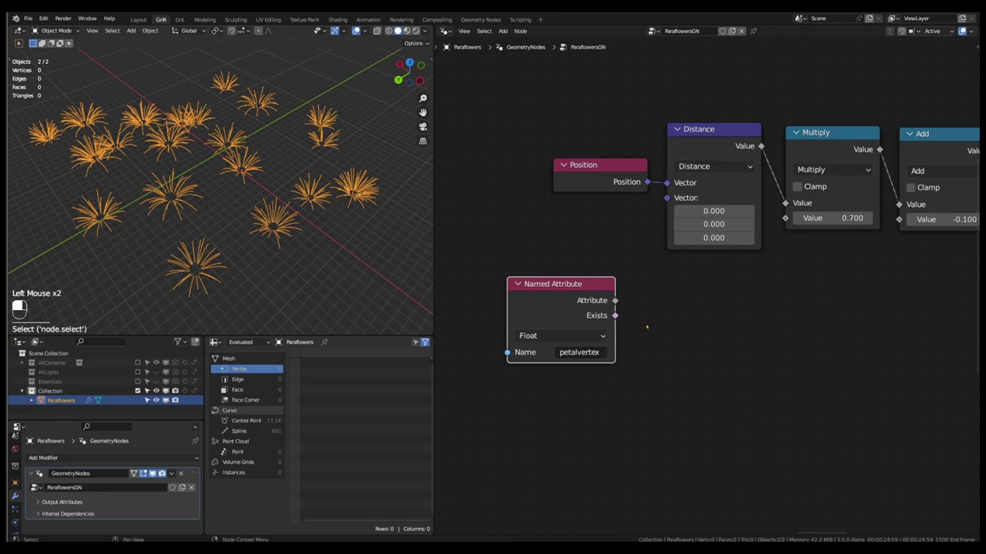
# Add a Random Value node with petalvertex as its ID and link its output to the wavelength Multiply node's second value
pyautogui.press('q')
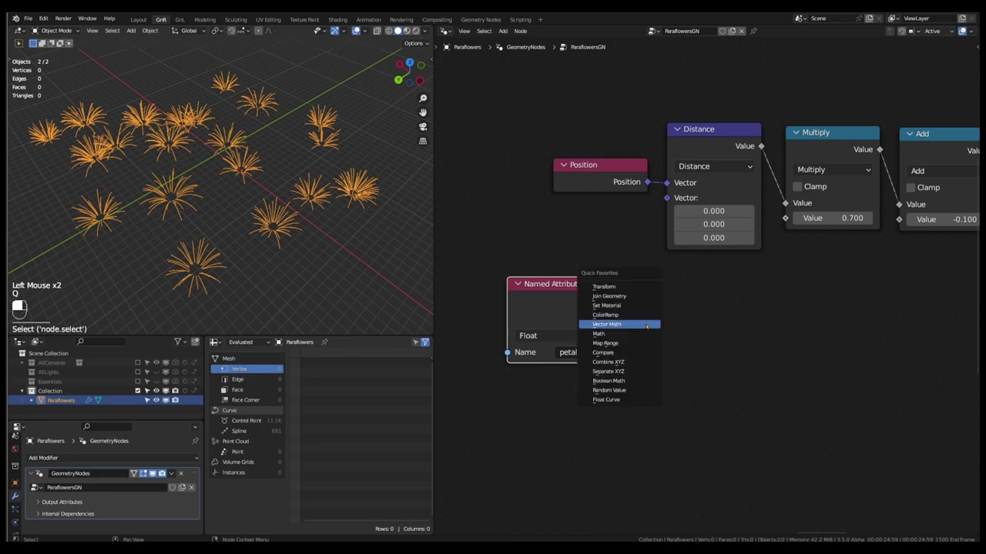
pyautogui.click(624, 390)
pyautogui.click(624, 391)
pyautogui.moveTo(614, 300); pyautogui.dragTo(654, 372)
pyautogui.moveTo(747, 303)
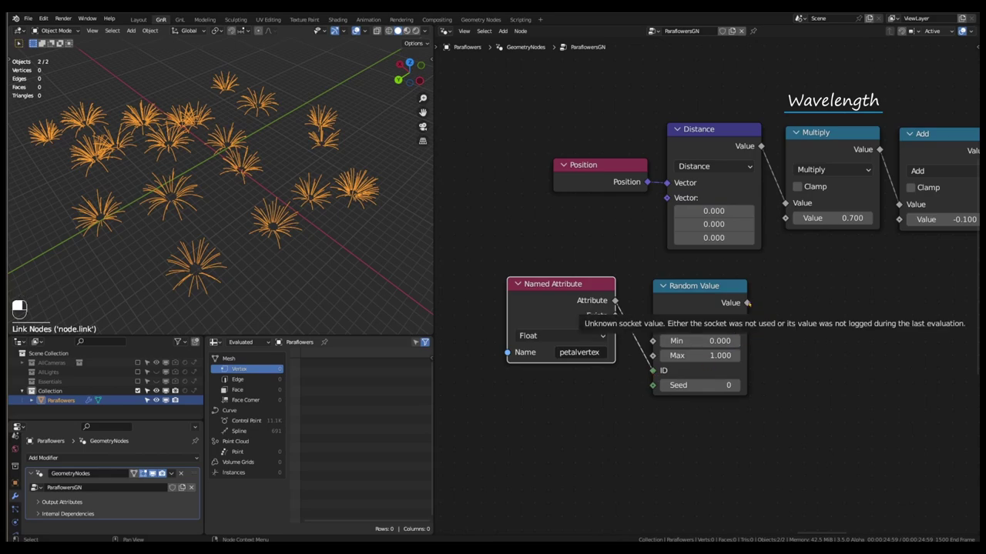
pyautogui.moveTo(747, 303); pyautogui.dragTo(772, 267)
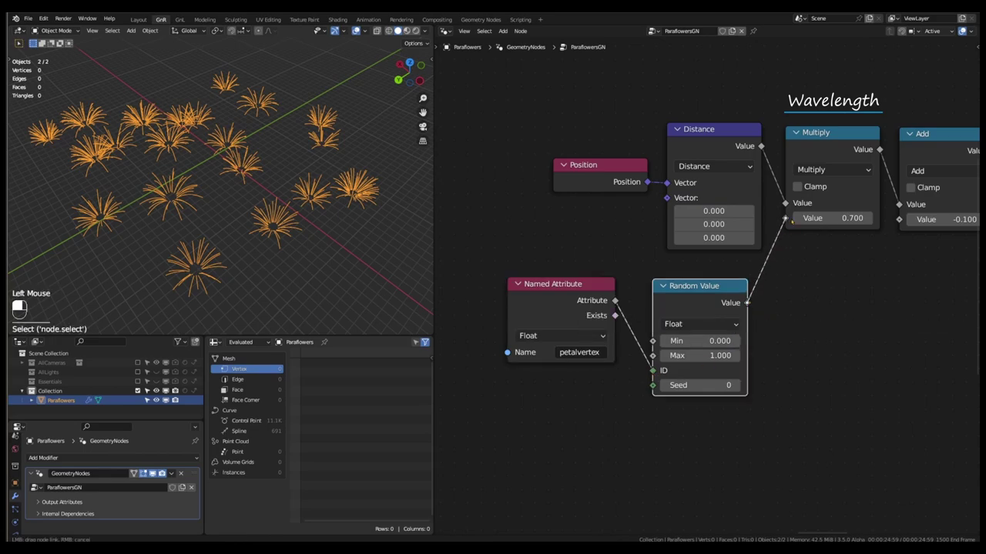
pyautogui.moveTo(791, 221); pyautogui.dragTo(786, 220)
# Set the wavelength Random Value to Min 2, Max 5 and Seed 2, and realign it with its Named Attribute node
pyautogui.moveTo(699, 341); pyautogui.dragTo(830, 341)
pyautogui.write('2')
pyautogui.press('Return')
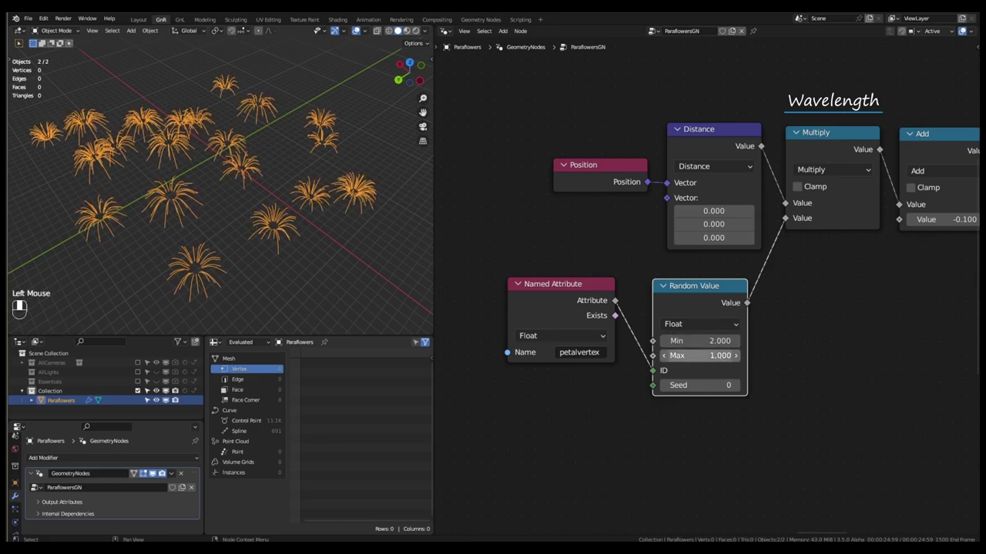
pyautogui.moveTo(708, 355); pyautogui.dragTo(908, 356)
pyautogui.moveTo(816, 355); pyautogui.dragTo(813, 356)
pyautogui.click(736, 385)
pyautogui.click(735, 385)
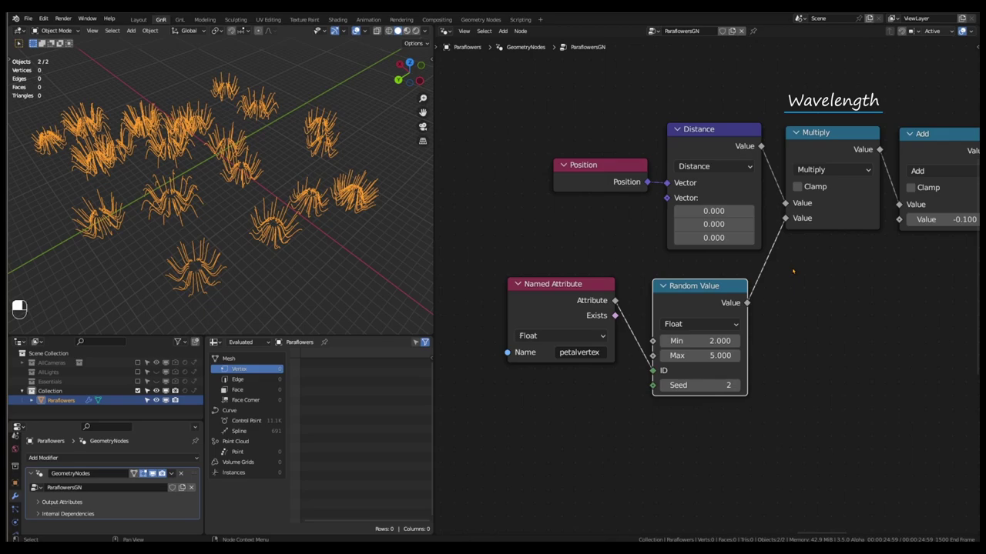
pyautogui.moveTo(697, 286); pyautogui.dragTo(711, 281)
pyautogui.moveTo(577, 291); pyautogui.dragTo(598, 314)
# Duplicate the petalvertex Named Attribute node below the original and switch the copy to the ringindex attribute
pyautogui.scroll(-2, 598, 314)
pyautogui.moveTo(568, 279); pyautogui.dragTo(509, 245, button='middle')
pyautogui.click(504, 282)
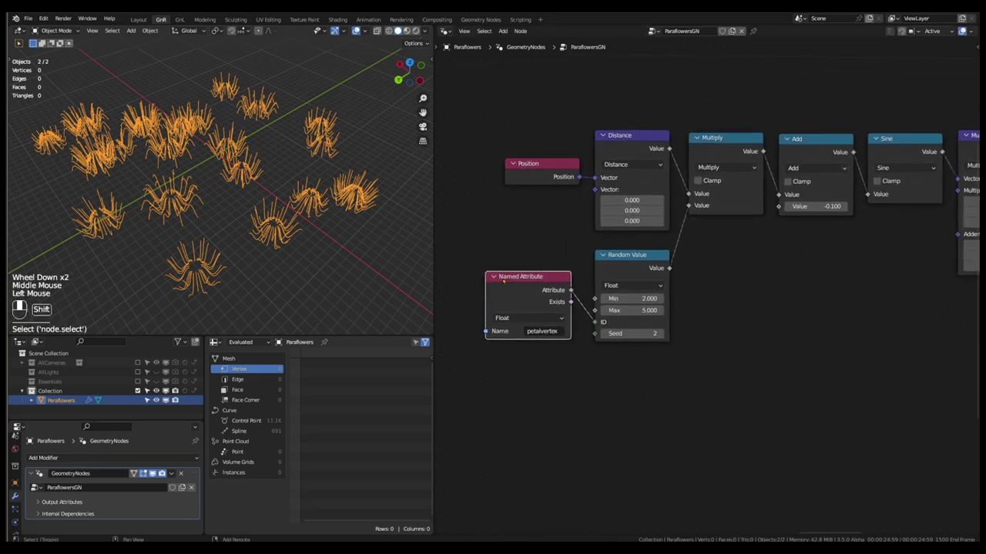
pyautogui.hotkey('shift', 'd')
pyautogui.click(531, 438)
pyautogui.scroll(2, 529, 432)
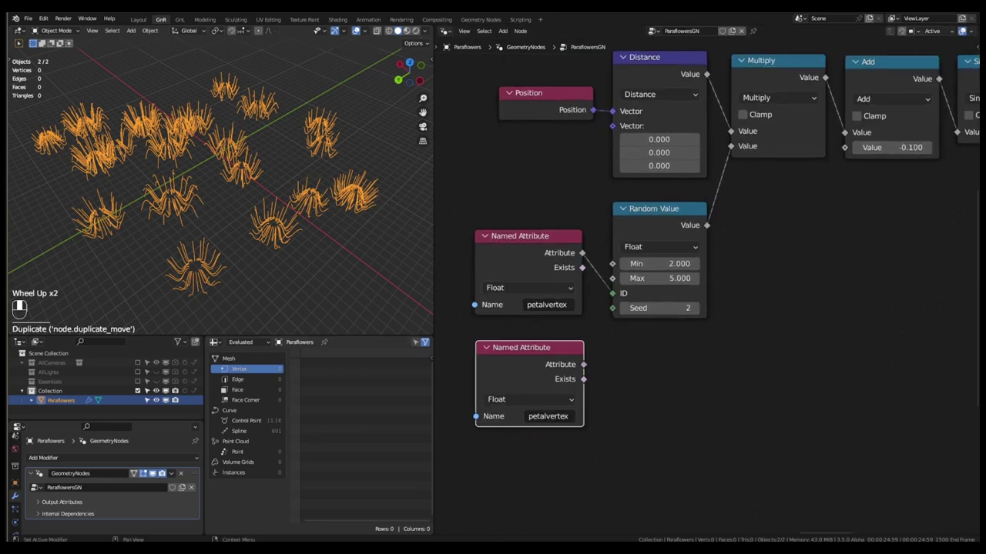
pyautogui.click(547, 416)
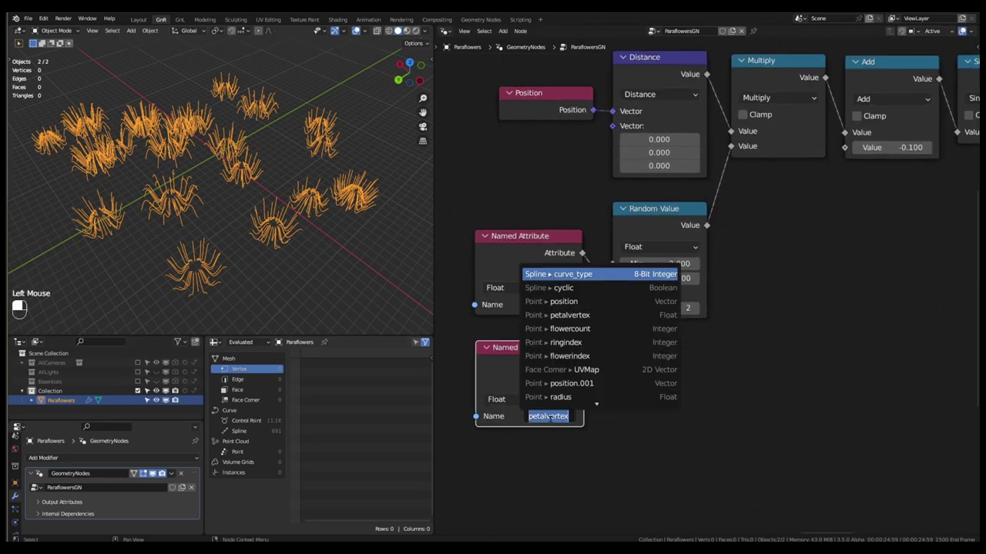
pyautogui.click(583, 343)
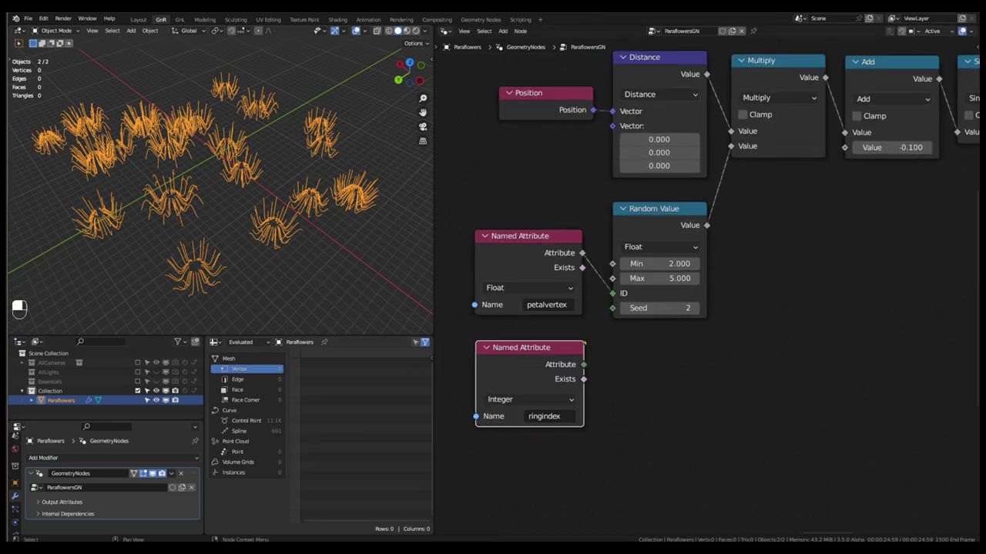
# Duplicate the Random Value node and link the ringindex attribute to the copy's ID
pyautogui.click(681, 215)
pyautogui.hotkey('shift', 'd')
pyautogui.click(797, 341)
pyautogui.moveTo(584, 364); pyautogui.dragTo(728, 420)
# Set the ringindex Random Value to Min 0, Max 3 and Seed 1, and link it to the phase Add node's second value
pyautogui.click(778, 389)
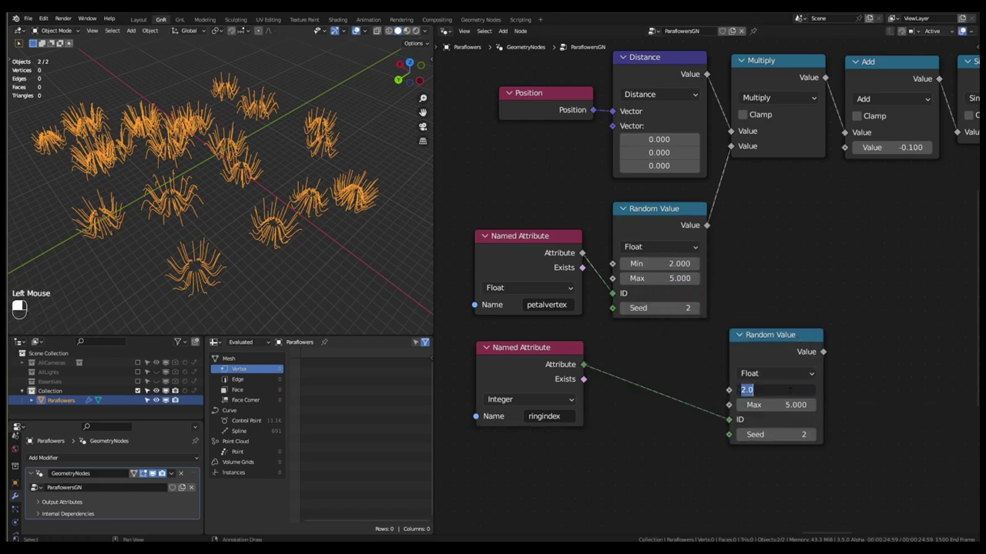
pyautogui.write('0')
pyautogui.press('Return')
pyautogui.moveTo(824, 352); pyautogui.dragTo(844, 147)
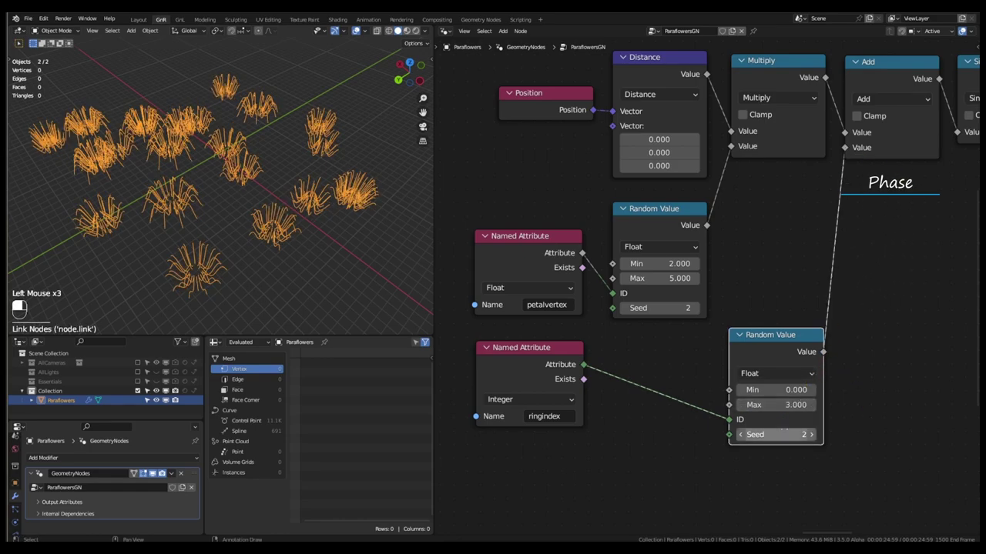
pyautogui.click(741, 435)
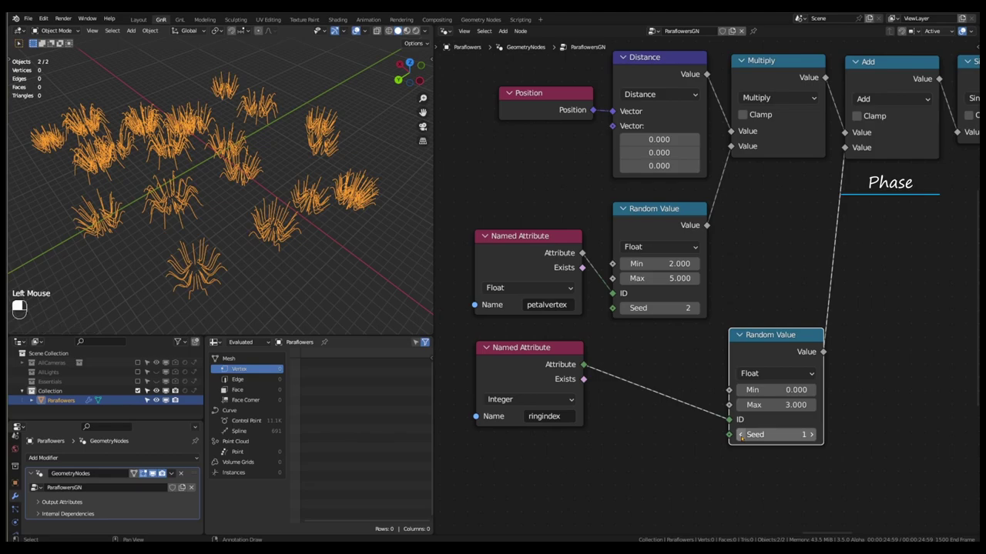
pyautogui.click(741, 435)
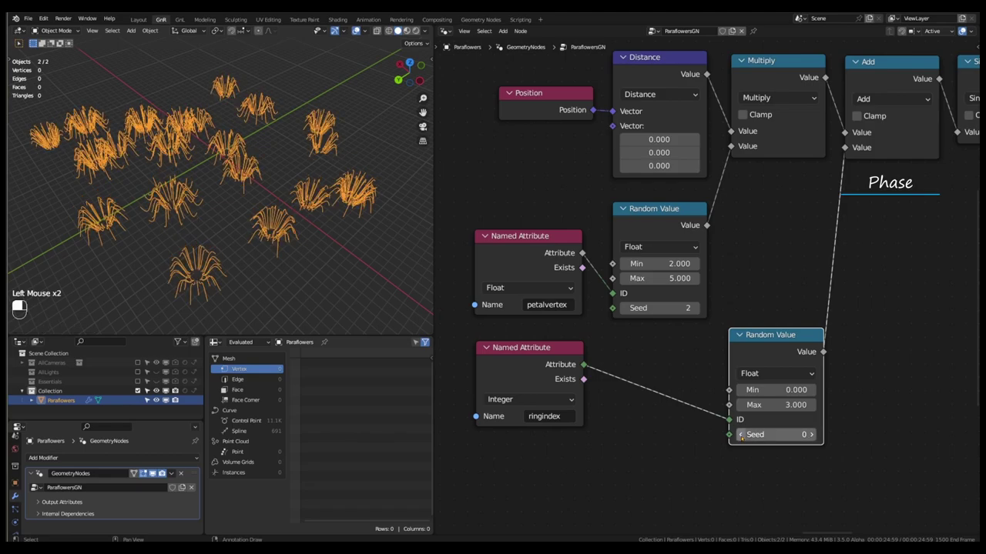
pyautogui.click(810, 435)
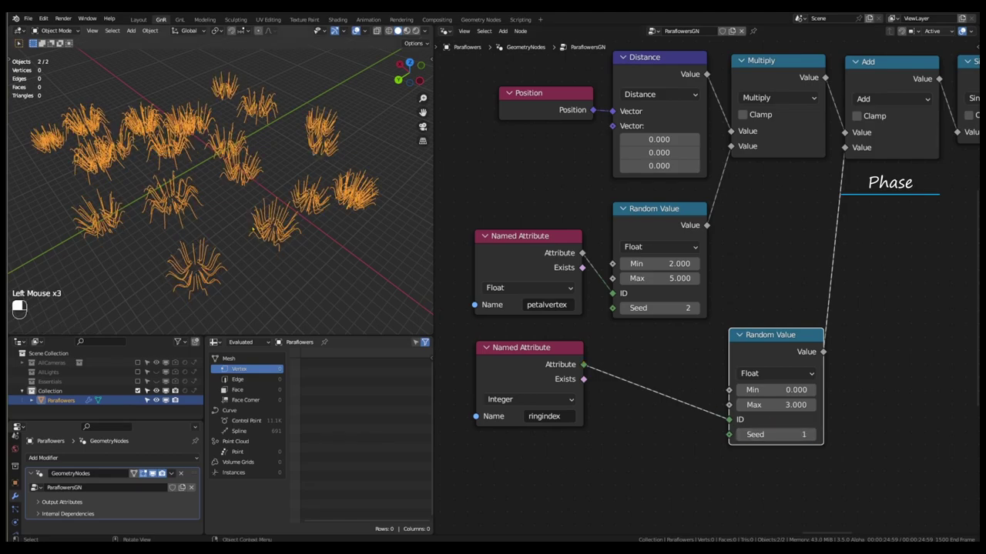
pyautogui.moveTo(252, 229); pyautogui.dragTo(264, 202, button='middle')
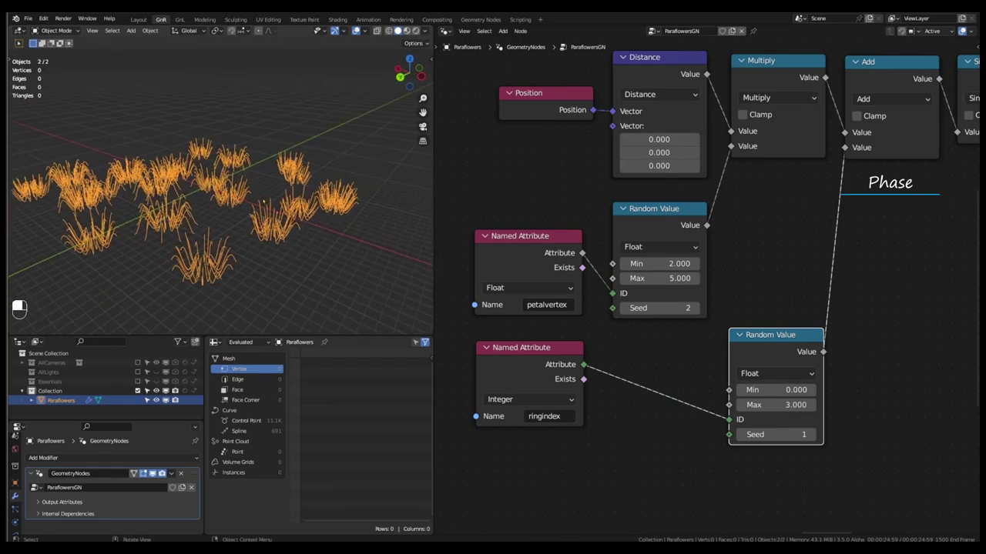
# Duplicate the ringindex Named Attribute node, switch the copy to the flowerindex attribute, and place it below the original
pyautogui.scroll(-3, 642, 356)
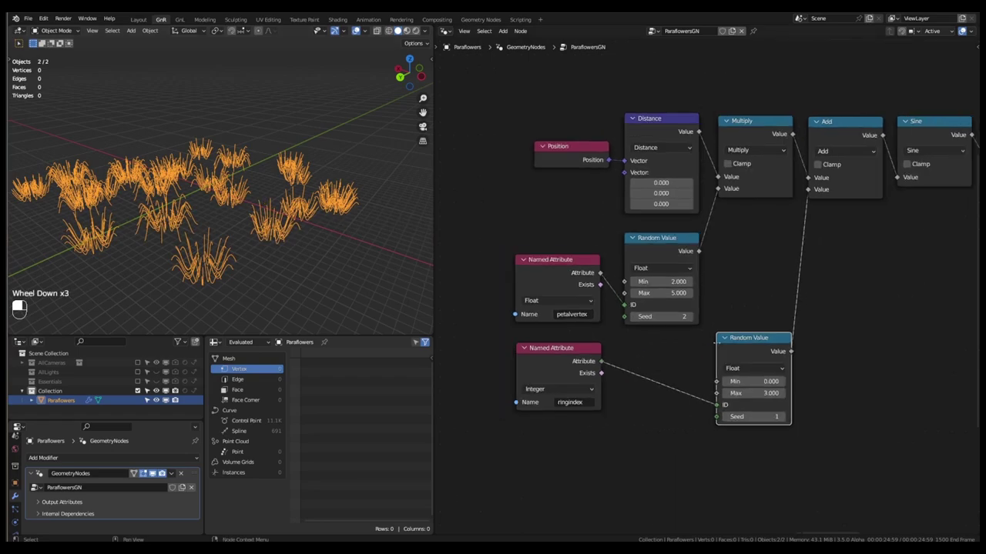
pyautogui.scroll(-1, 704, 342)
pyautogui.moveTo(703, 342); pyautogui.dragTo(644, 304, button='middle')
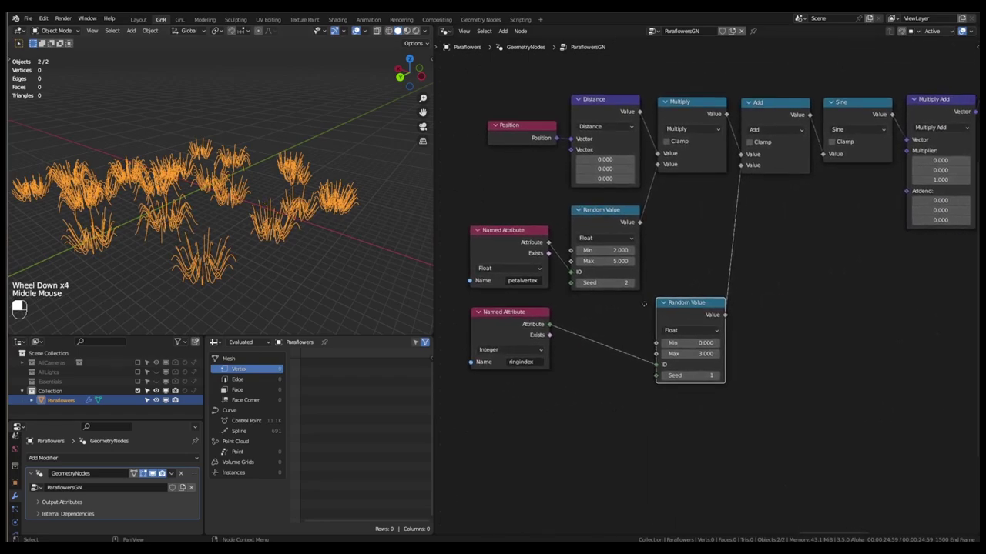
pyautogui.click(520, 323)
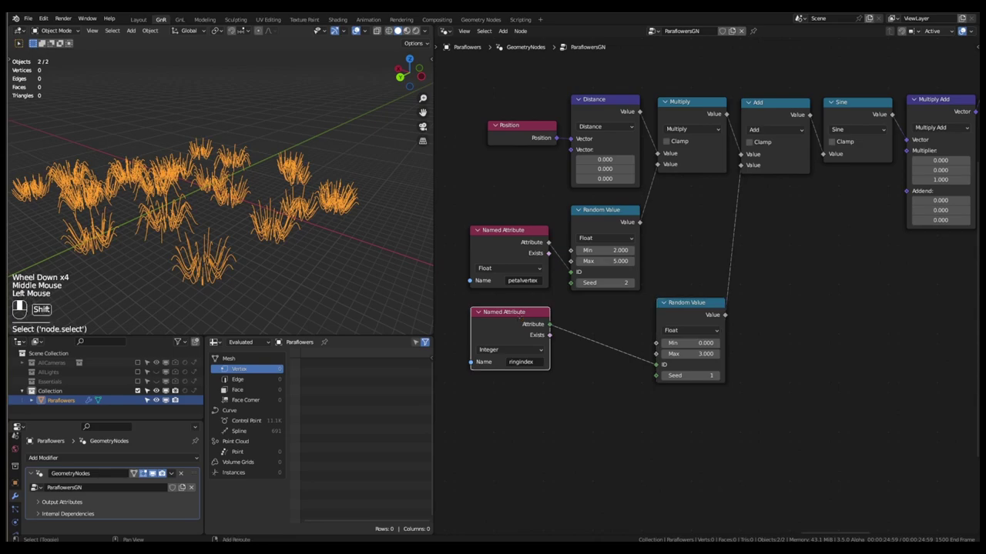
pyautogui.hotkey('shift', 'd')
pyautogui.click(523, 407)
pyautogui.scroll(2, 526, 451)
pyautogui.click(526, 451)
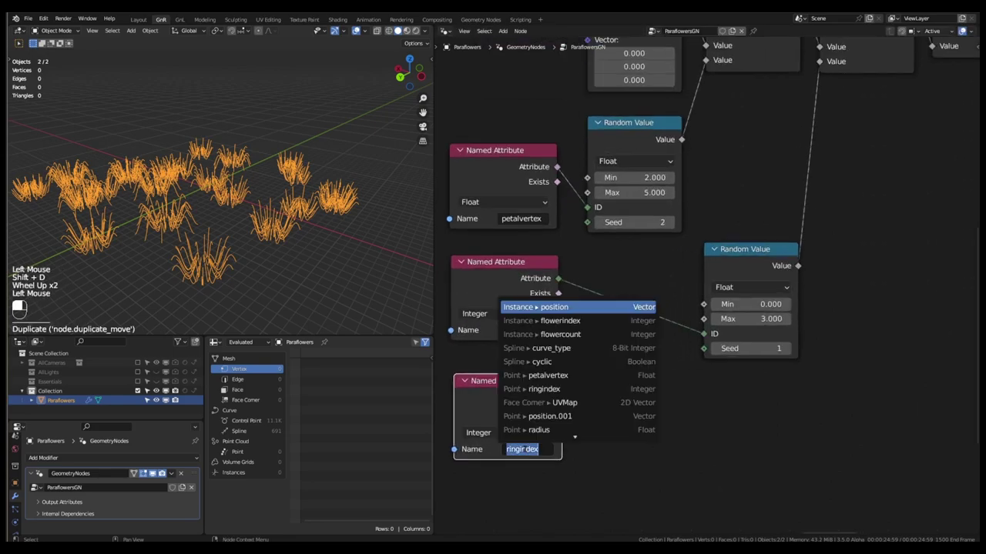
pyautogui.click(567, 322)
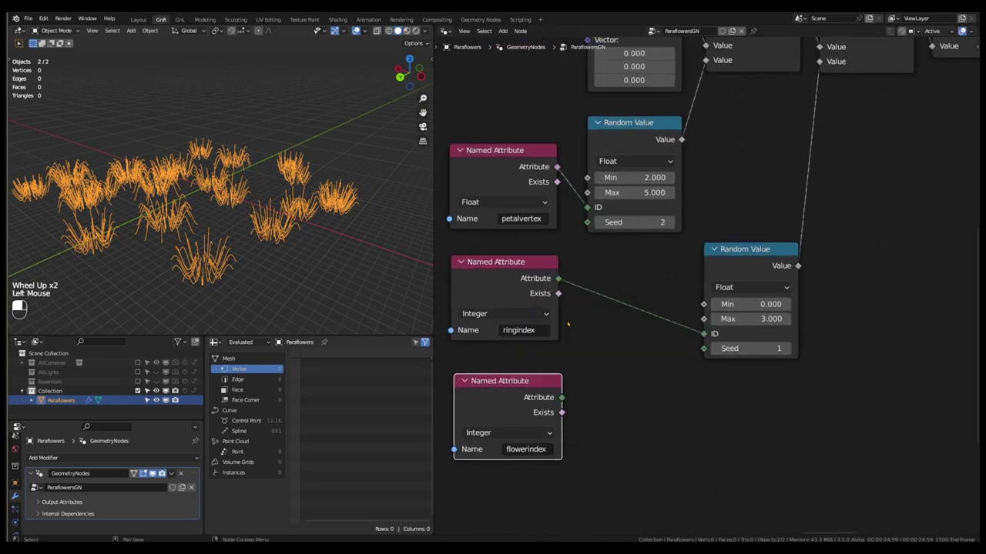
pyautogui.scroll(-3, 528, 408)
pyautogui.click(524, 409)
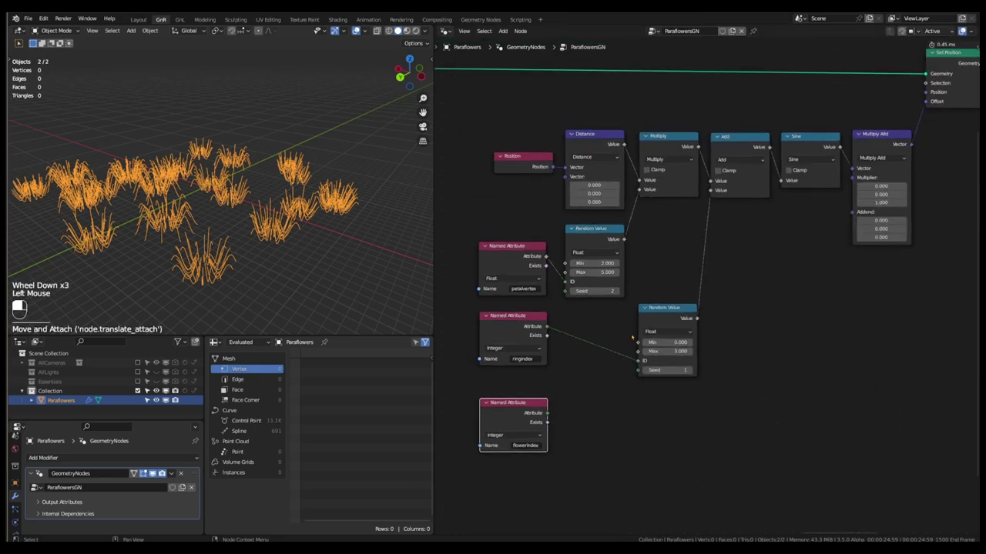
# Duplicate the ringindex Random Value node below itself and link the flowerindex attribute to the copy's ID
pyautogui.click(661, 311)
pyautogui.hotkey('shift', 'd')
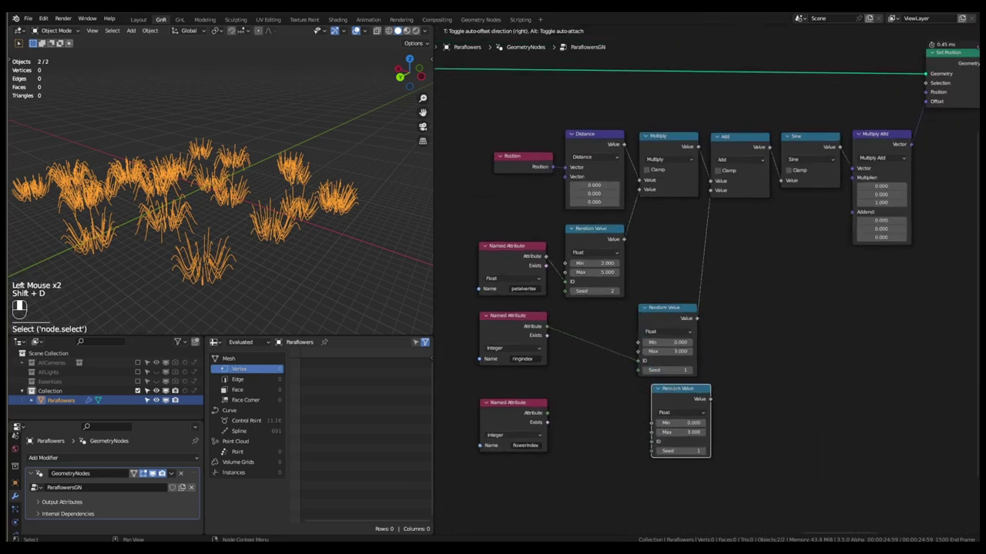
pyautogui.click(655, 398)
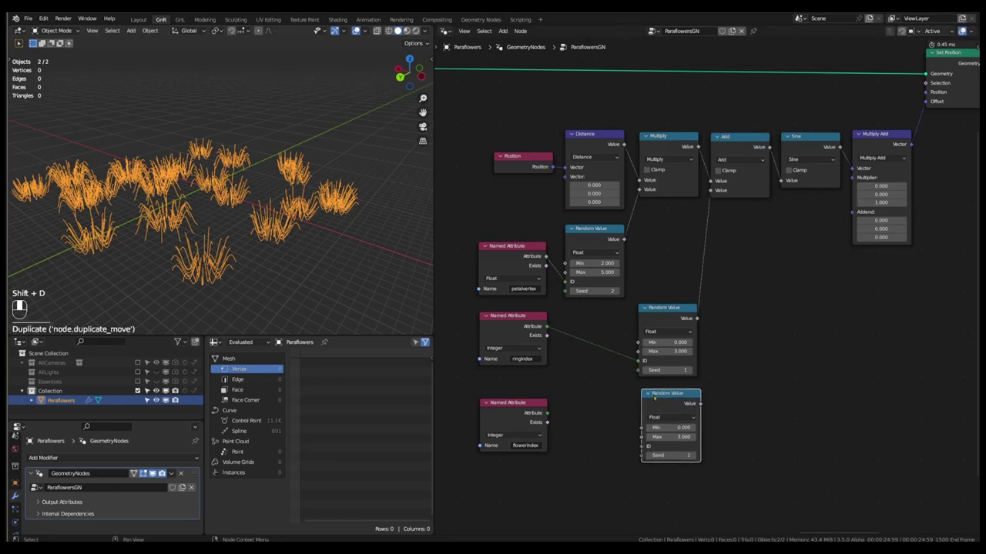
pyautogui.moveTo(547, 414); pyautogui.dragTo(637, 449)
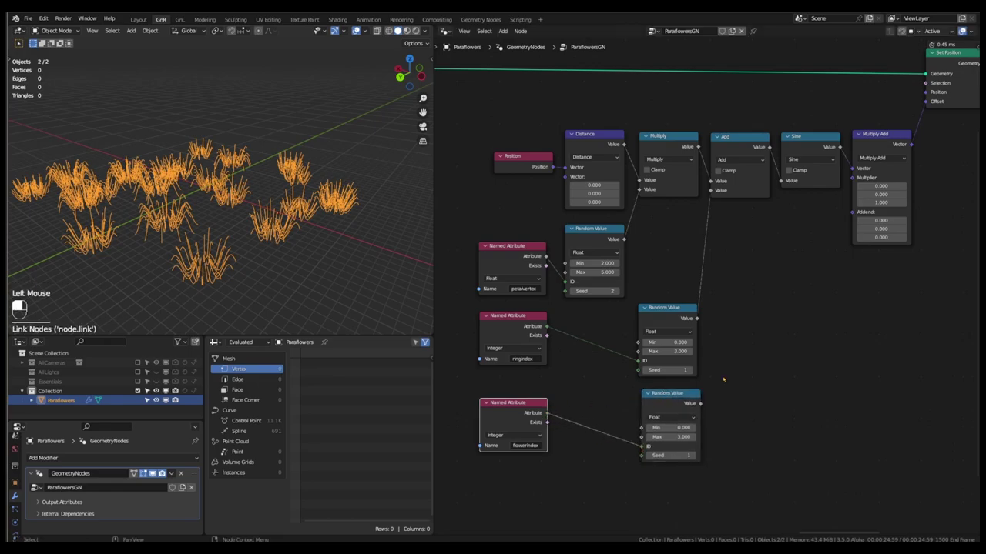
# Add a Combine XYZ node and link the flowerindex Random Value output to its Z input
pyautogui.press('q')
pyautogui.click(710, 346)
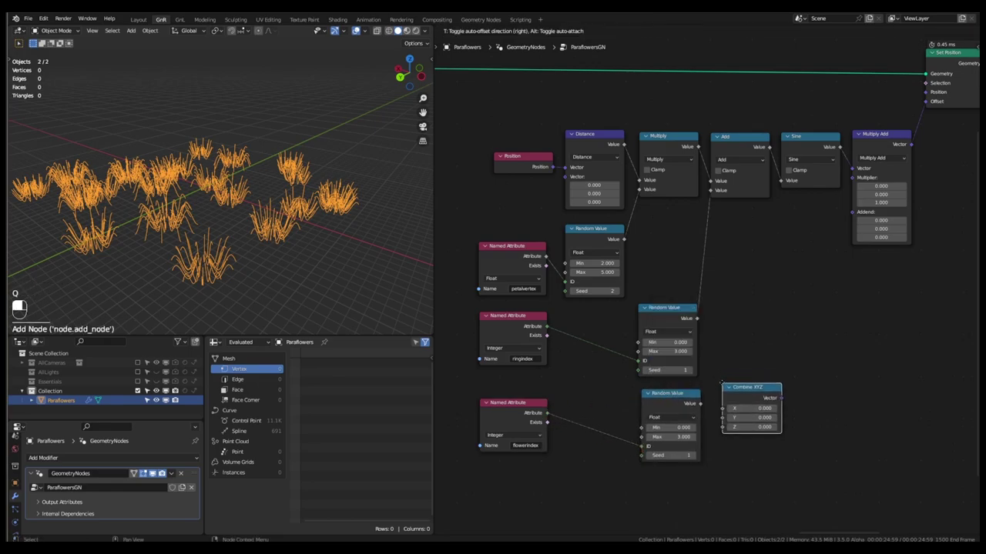
pyautogui.click(719, 382)
pyautogui.click(721, 381)
pyautogui.moveTo(699, 404); pyautogui.dragTo(724, 404)
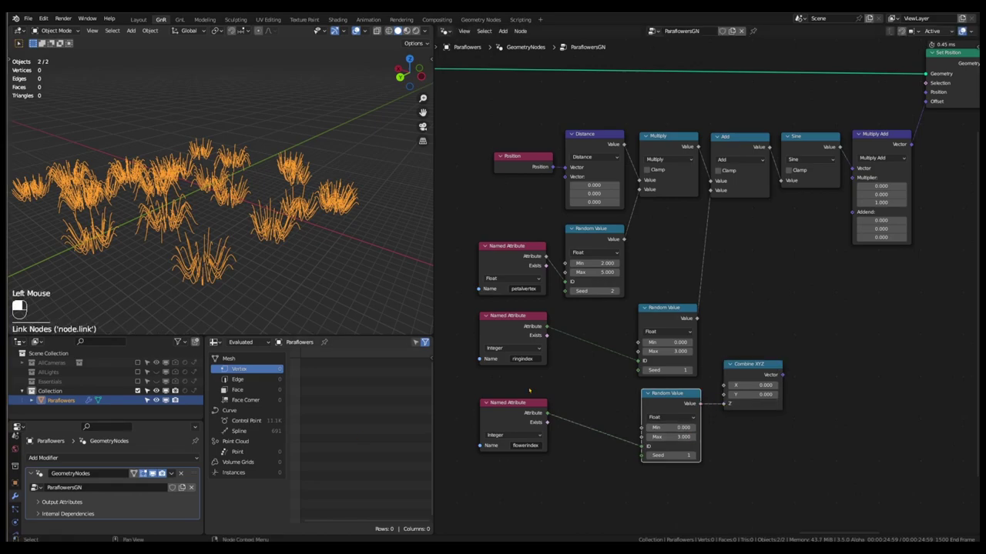
# Set the Max of the Random Value driven by flowerindex to 1
pyautogui.scroll(4, 691, 447)
pyautogui.click(655, 430)
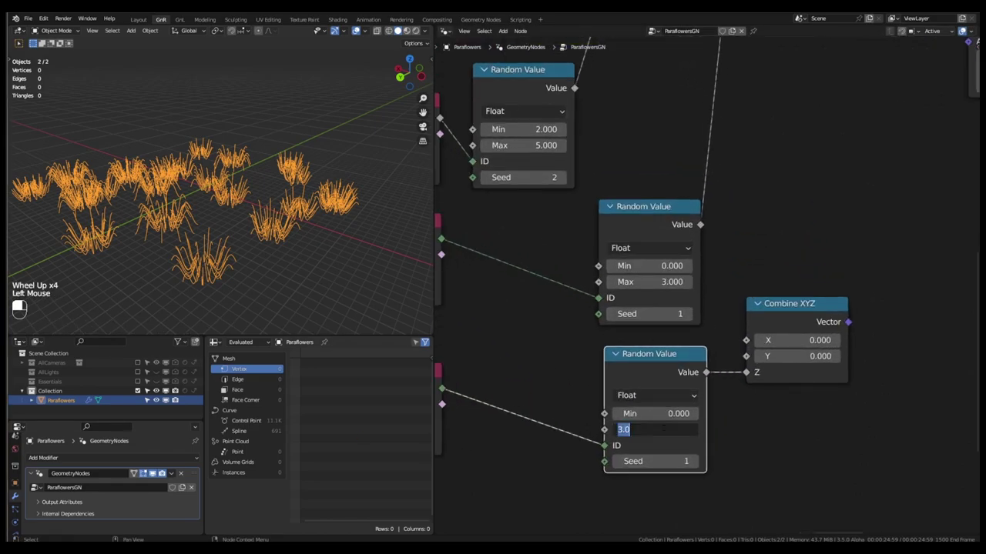
pyautogui.write('1')
pyautogui.press('Return')
pyautogui.scroll(-3, 655, 405)
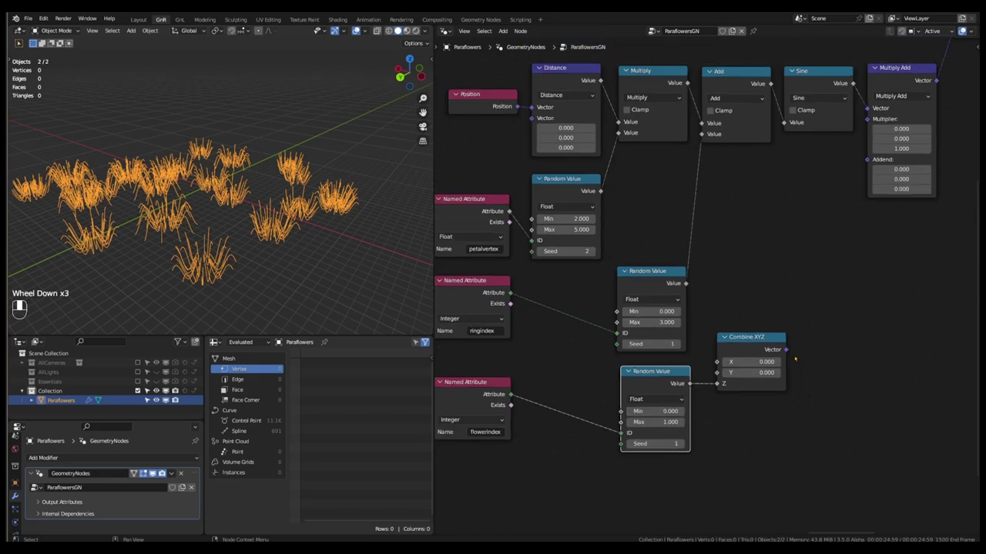
# Link the Combine XYZ vector to the Multiply Add's Multiplier and set the flowerindex Random Value's Max to 0.3
pyautogui.moveTo(785, 349); pyautogui.dragTo(866, 119)
pyautogui.scroll(2, 181, 208)
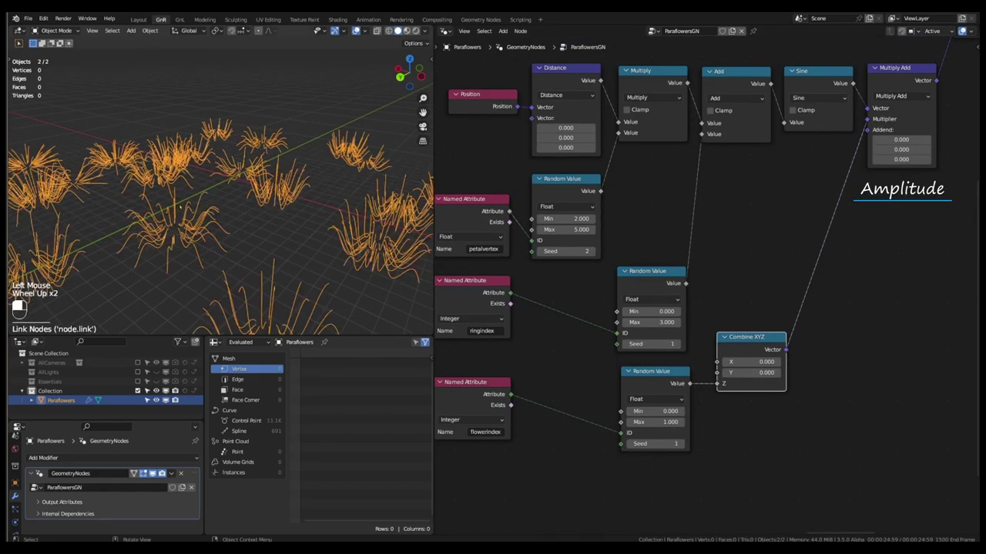
pyautogui.moveTo(180, 208); pyautogui.dragTo(254, 214, button='middle')
pyautogui.click(629, 422)
pyautogui.click(629, 422)
pyautogui.click(629, 422)
pyautogui.click(629, 422)
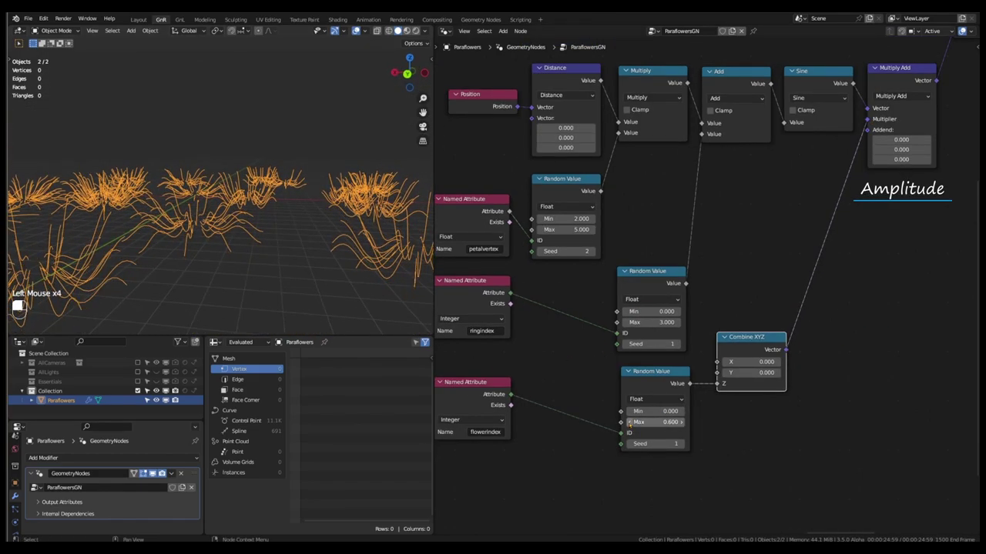
pyautogui.click(629, 422)
pyautogui.click(629, 422)
pyautogui.click(629, 422)
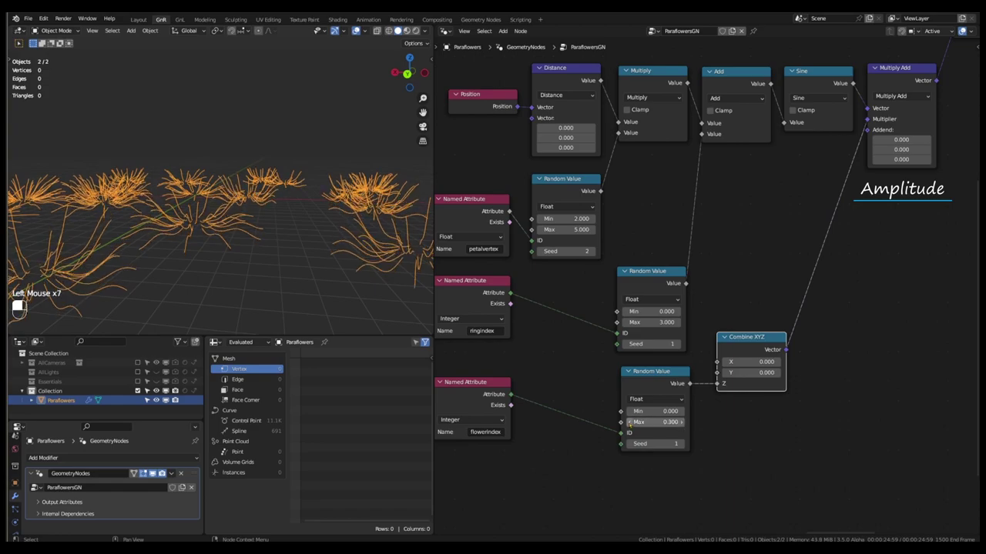
# Try Seed values from 2 up to 6 on the Random Value driven by flowerindex and return it to 1
pyautogui.moveTo(339, 269); pyautogui.dragTo(193, 270, button='middle')
pyautogui.scroll(-2, 193, 270)
pyautogui.moveTo(254, 255); pyautogui.dragTo(269, 293, button='middle')
pyautogui.scroll(3, 214, 250)
pyautogui.scroll(-2, 214, 274)
pyautogui.scroll(-2, 231, 307)
pyautogui.click(680, 444)
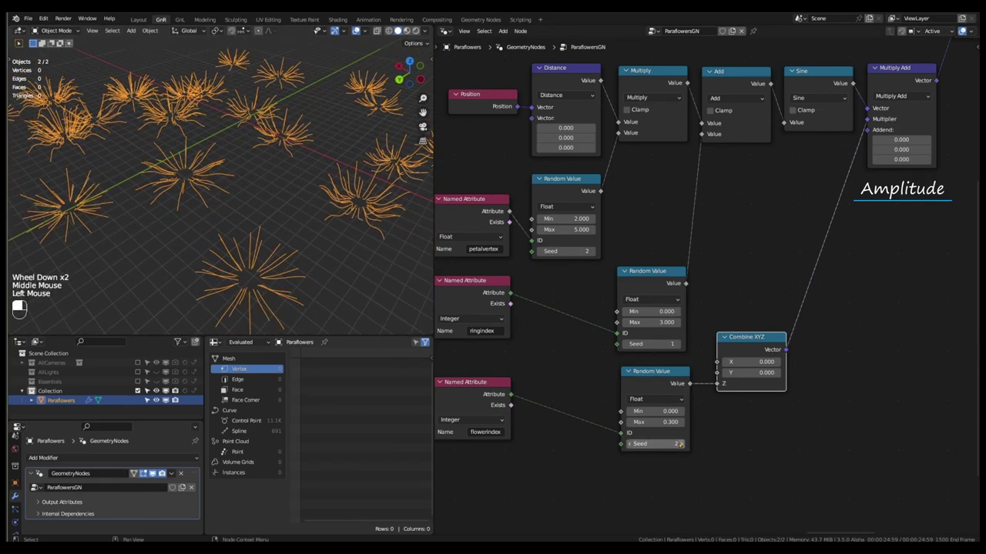
pyautogui.click(680, 444)
pyautogui.click(679, 444)
pyautogui.click(679, 445)
pyautogui.click(679, 445)
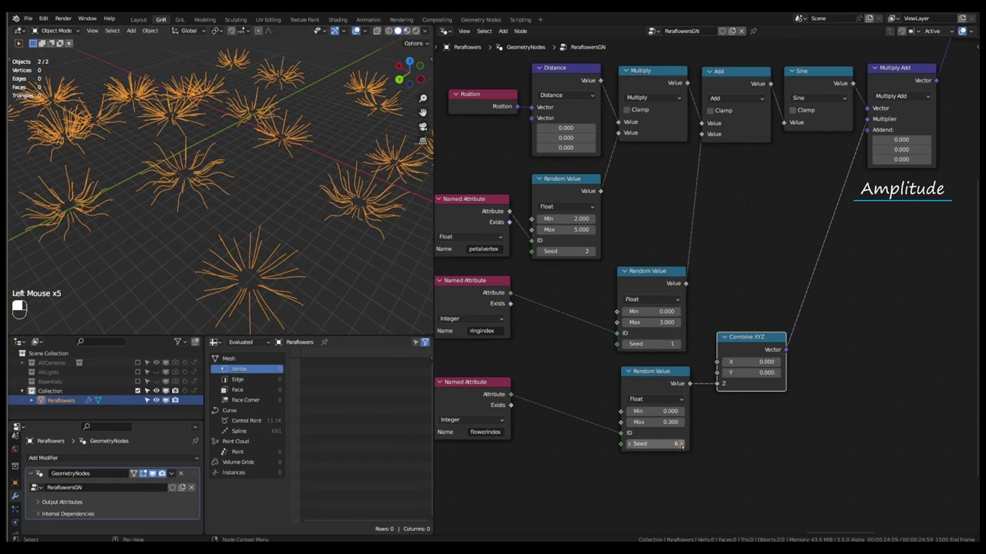
pyautogui.click(630, 444)
pyautogui.click(629, 444)
pyautogui.click(630, 445)
pyautogui.click(629, 444)
pyautogui.click(629, 444)
pyautogui.moveTo(248, 231); pyautogui.dragTo(248, 166, button='middle')
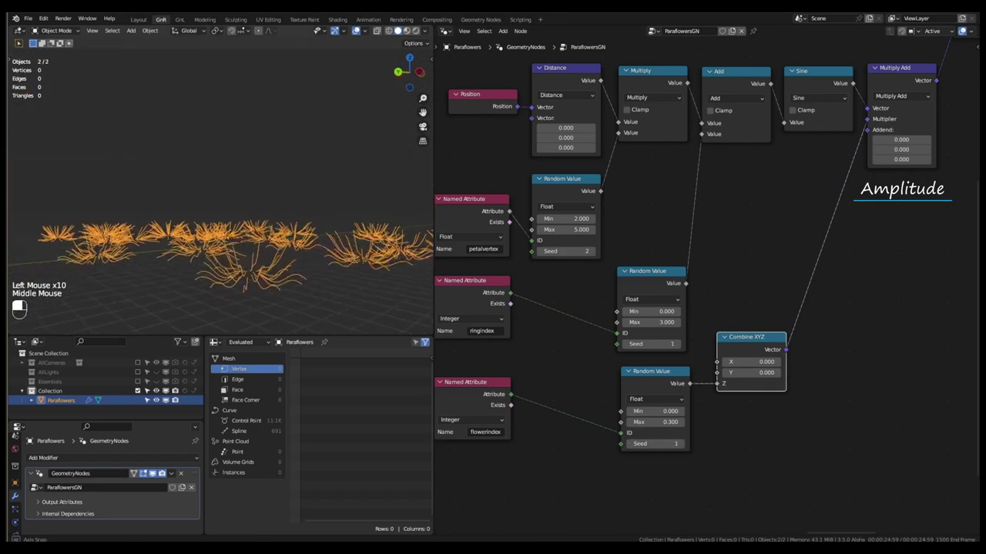
pyautogui.scroll(-1, 231, 216)
pyautogui.moveTo(231, 216); pyautogui.dragTo(231, 284, button='middle')
pyautogui.scroll(-2, 231, 285)
pyautogui.scroll(-2, 714, 359)
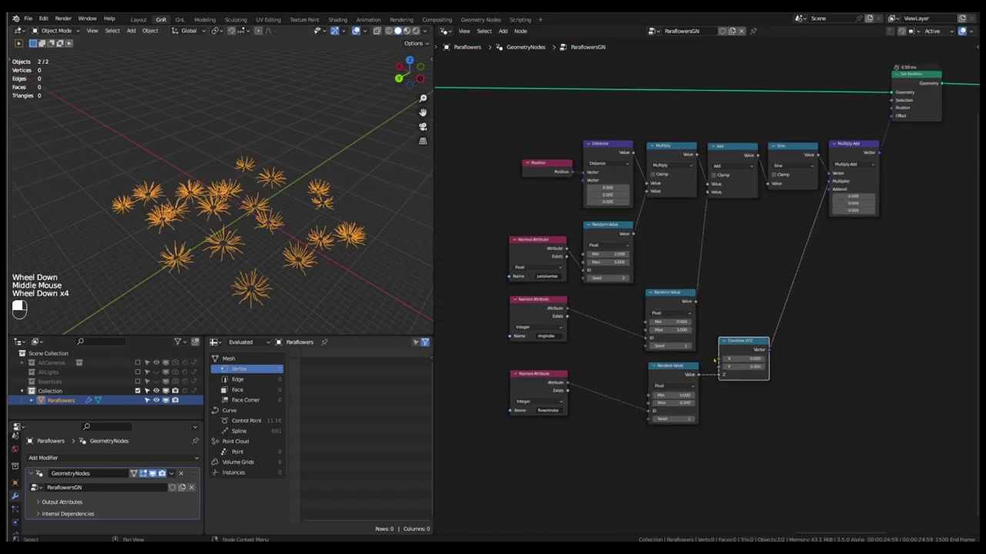
# Try raising the Z Addend of the Multiply Add node to 0.6 in front view and set it back to 0
pyautogui.scroll(8, 865, 193)
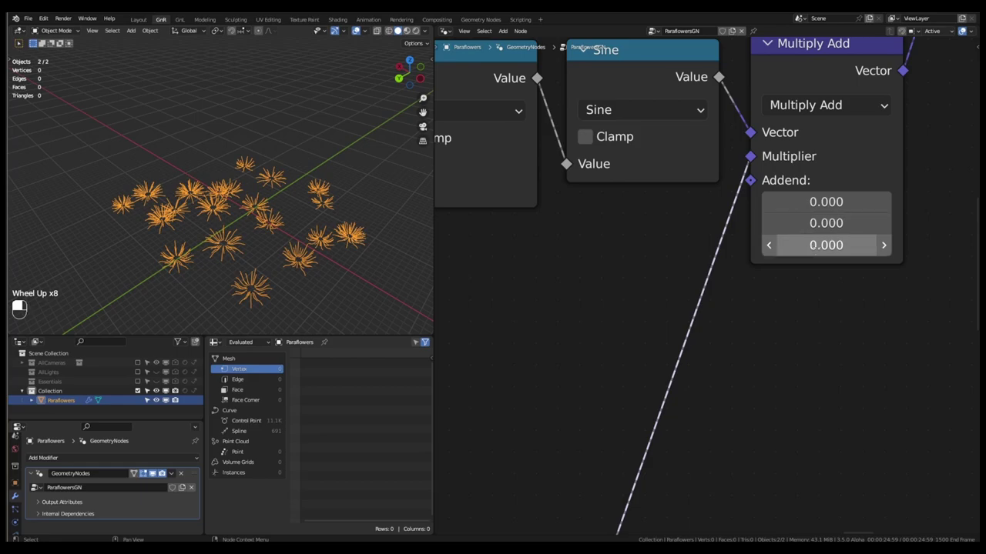
pyautogui.click(833, 245)
pyautogui.moveTo(825, 245); pyautogui.dragTo(630, 250)
pyautogui.press('KP_1')
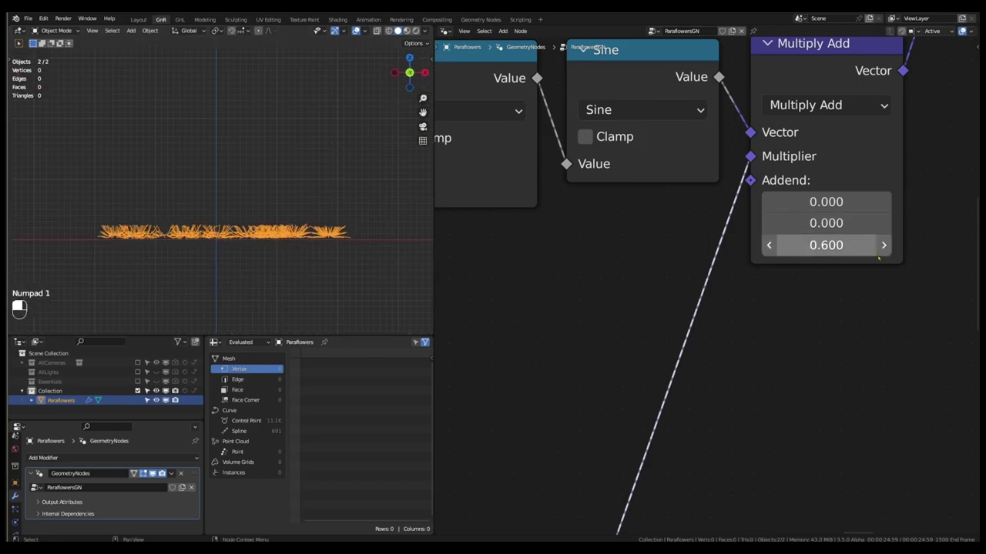
pyautogui.scroll(2, 216, 231)
pyautogui.moveTo(817, 245)
pyautogui.mouseDown()
pyautogui.moveTo(870, 245)
pyautogui.moveTo(810, 245)
pyautogui.mouseUp()
pyautogui.click(821, 244)
pyautogui.press('Return')
pyautogui.moveTo(231, 184); pyautogui.dragTo(258, 208, button='middle')
pyautogui.scroll(-2, 822, 273)
# Move the petalvertex, ringindex and flowerindex Named Attribute nodes further left, away from their Random Value nodes
pyautogui.scroll(-4, 823, 253)
pyautogui.moveTo(823, 253); pyautogui.dragTo(862, 232, button='middle')
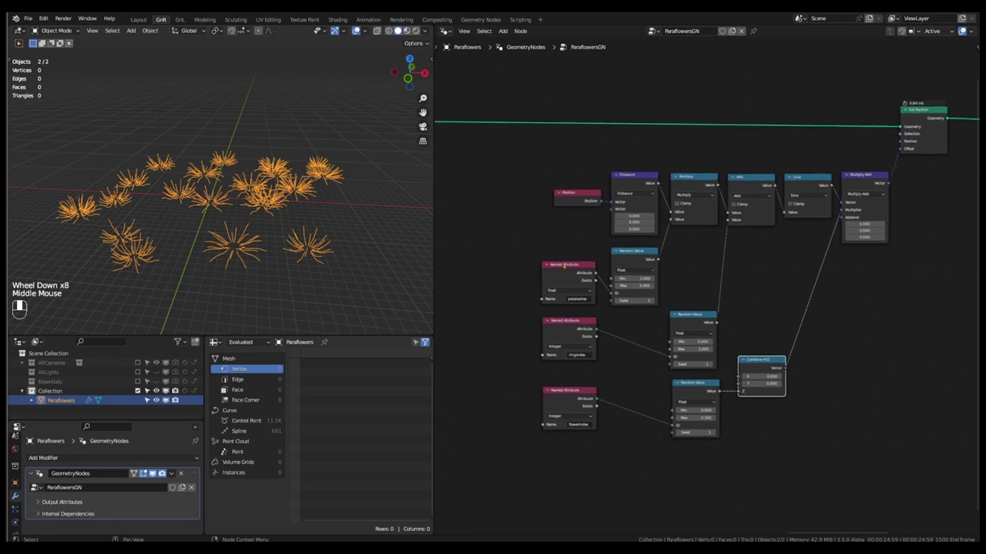
pyautogui.moveTo(552, 242); pyautogui.dragTo(569, 391)
pyautogui.moveTo(566, 271); pyautogui.dragTo(500, 293)
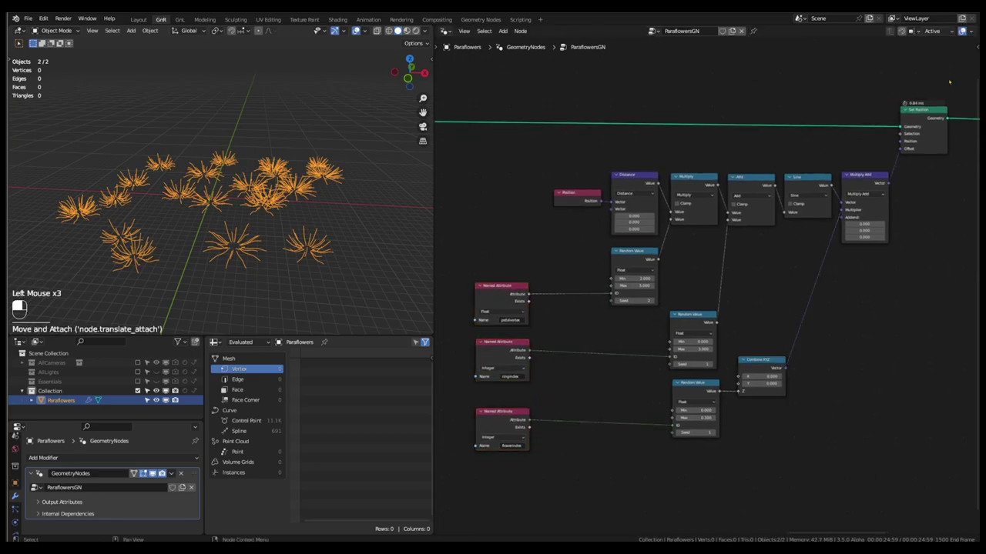
# Enclose the sine offset nodes and their Set Position node in a frame labelled Petal Waves
pyautogui.moveTo(951, 79); pyautogui.dragTo(571, 433)
pyautogui.hotkey('shift', 'p')
pyautogui.press('F2')
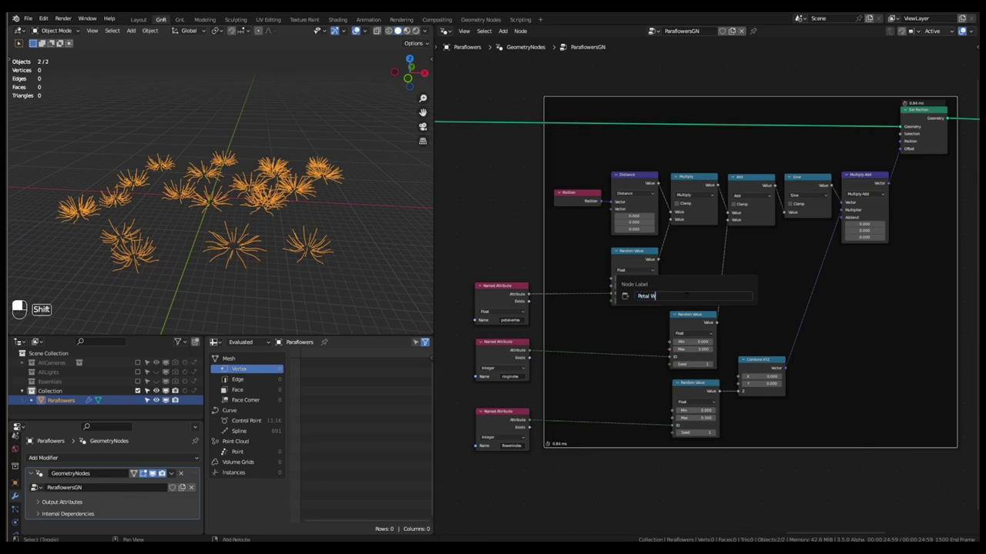
pyautogui.write('Petal Waves')
pyautogui.press('Return')
pyautogui.scroll(-5, 742, 302)
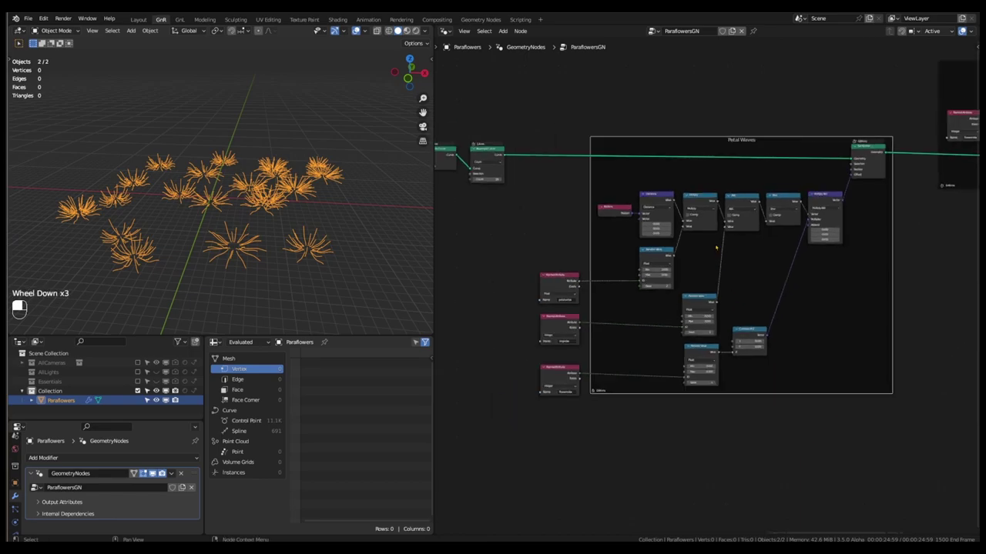
# Examine the scattered flowers through the scene camera and survey the whole node tree
pyautogui.click(792, 408)
pyautogui.moveTo(581, 350); pyautogui.dragTo(581, 353)
pyautogui.moveTo(581, 307); pyautogui.dragTo(582, 309)
pyautogui.click(544, 296)
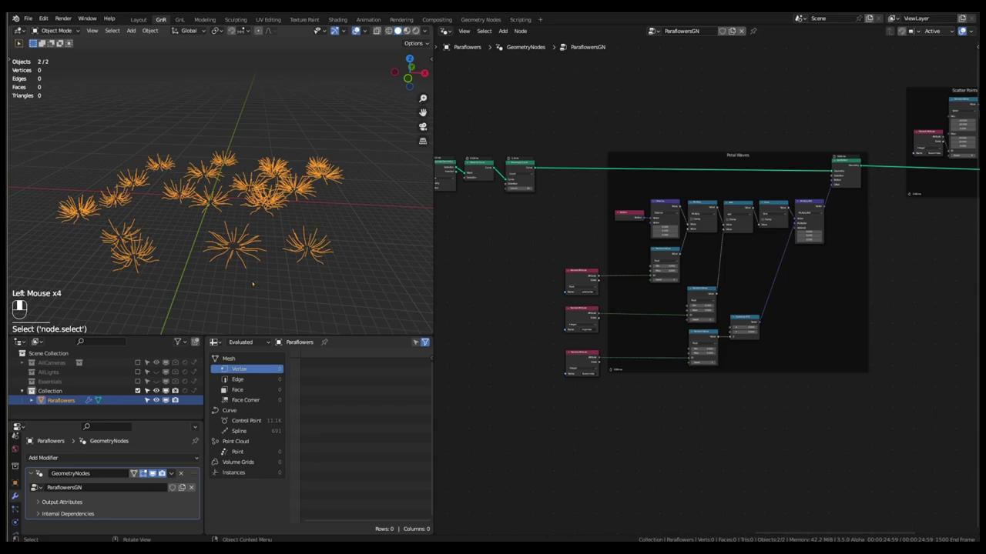
pyautogui.press('KP_0')
pyautogui.scroll(-3, 231, 208)
pyautogui.keyDown('shift'); pyautogui.moveTo(231, 208); pyautogui.dragTo(231, 220, button='middle'); pyautogui.keyUp('shift')
pyautogui.scroll(-3, 544, 295)
pyautogui.moveTo(742, 184); pyautogui.dragTo(562, 367)
pyautogui.moveTo(569, 334); pyautogui.dragTo(560, 337)
pyautogui.click(847, 262)
pyautogui.scroll(-11, 882, 258)
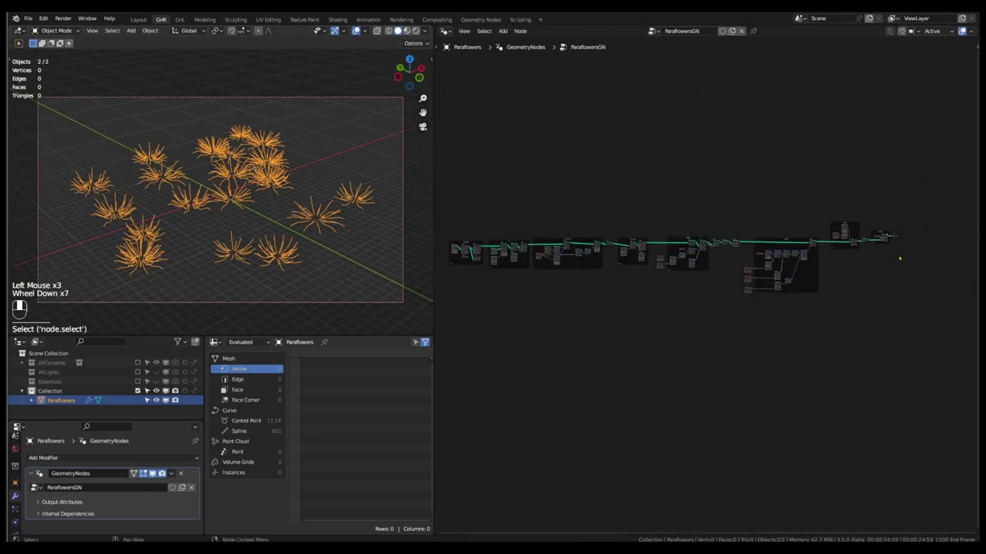
pyautogui.scroll(2, 531, 299)
pyautogui.moveTo(530, 298); pyautogui.dragTo(541, 300, button='middle')
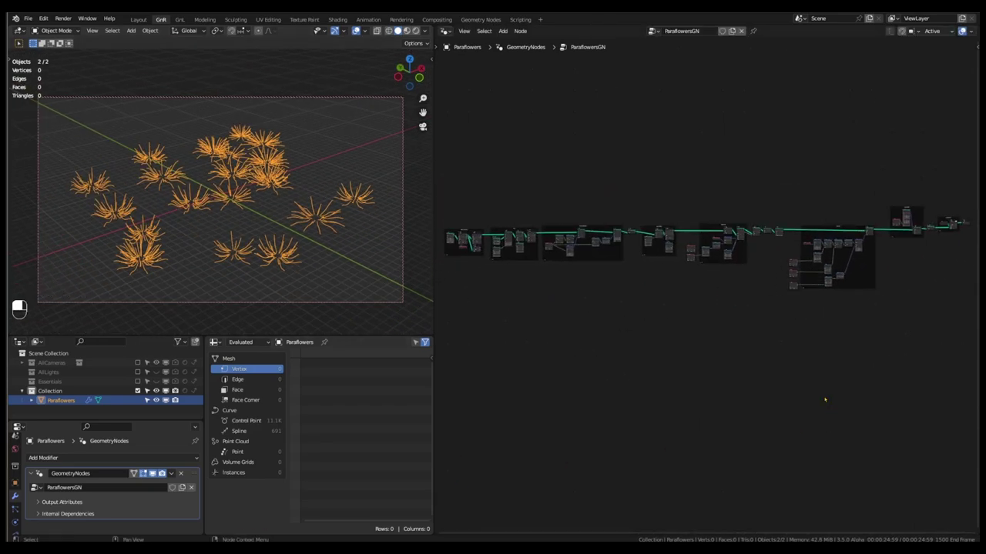
# Move all nodes after the Petal Waves frame, including the Scatter Points frame and the output, further right to make room
pyautogui.moveTo(786, 365); pyautogui.dragTo(601, 397, button='middle')
pyautogui.scroll(5, 755, 254)
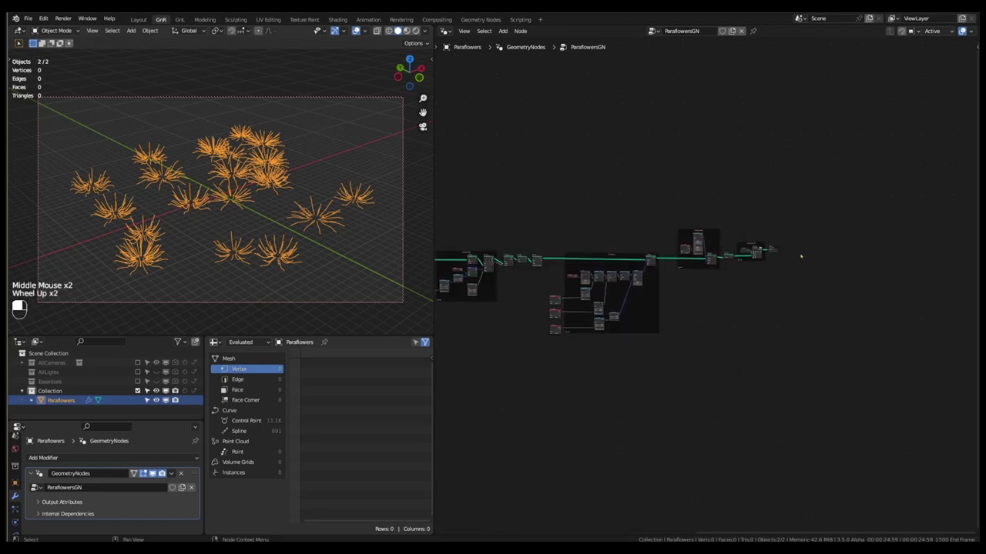
pyautogui.moveTo(792, 213); pyautogui.dragTo(613, 313)
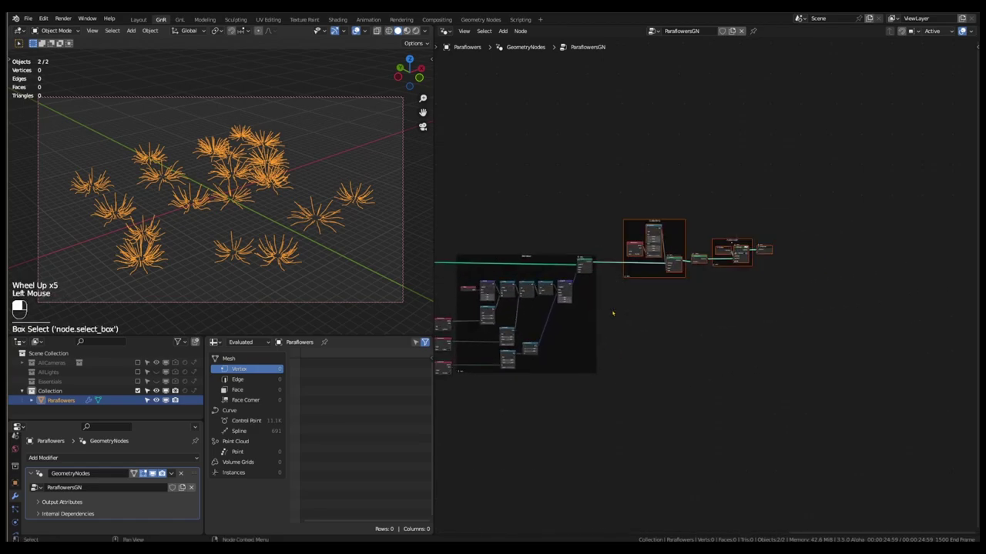
pyautogui.press('g')
pyautogui.click(891, 310)
pyautogui.scroll(2, 802, 289)
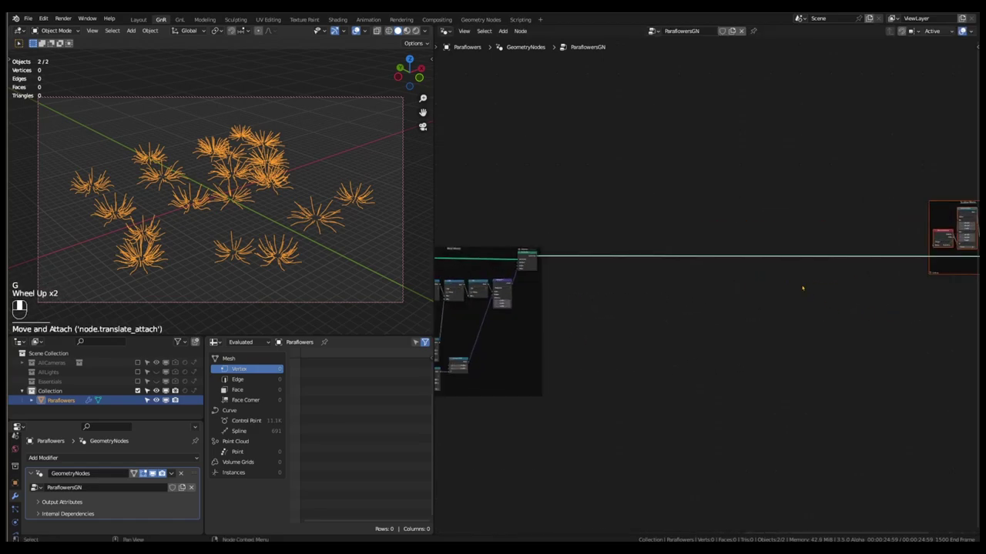
# Insert a Curve to Mesh node on the geometry link between the Petal Waves and Scatter Points frames
pyautogui.moveTo(802, 289); pyautogui.dragTo(794, 279, button='middle')
pyautogui.scroll(-3, 763, 271)
pyautogui.hotkey('shift', 'a')
pyautogui.moveTo(727, 282)
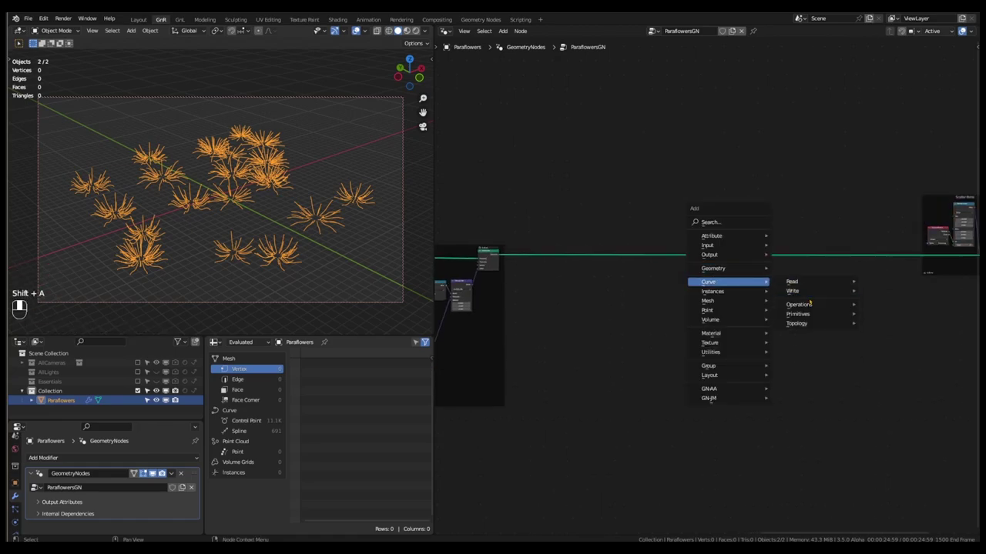
pyautogui.moveTo(811, 304)
pyautogui.click(882, 305)
pyautogui.click(730, 250)
# Add a Curve Line node and link its Curve output to the Profile Curve of Curve to Mesh
pyautogui.scroll(9, 722, 265)
pyautogui.moveTo(735, 290); pyautogui.dragTo(767, 250, button='middle')
pyautogui.scroll(1, 764, 264)
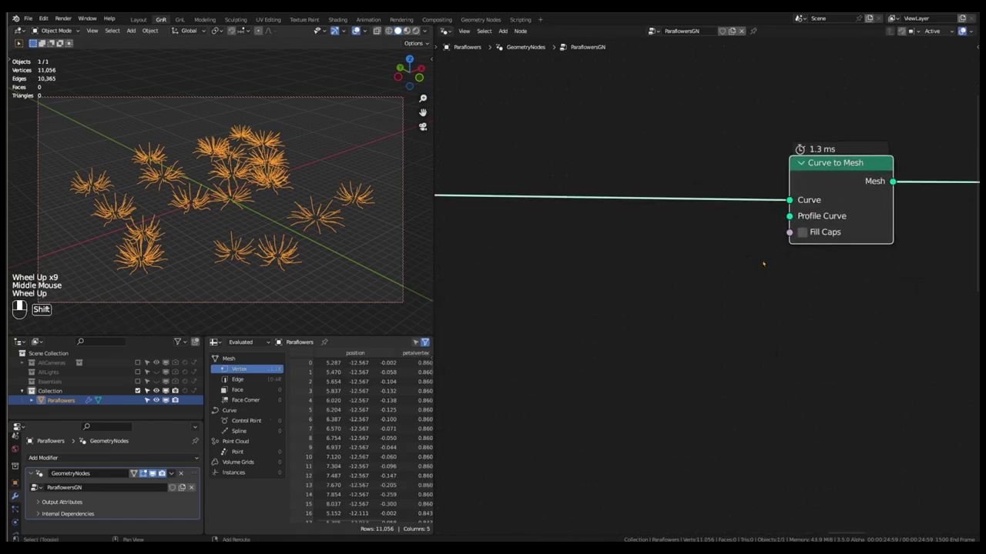
pyautogui.hotkey('shift', 'a')
pyautogui.moveTo(763, 262)
pyautogui.moveTo(822, 294)
pyautogui.click(908, 303)
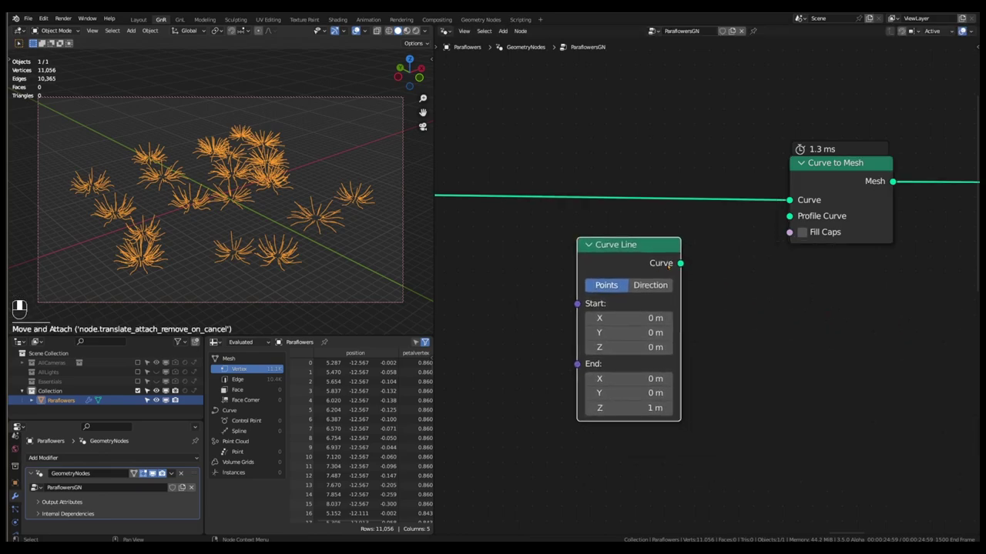
pyautogui.click(669, 265)
pyautogui.moveTo(680, 264); pyautogui.dragTo(789, 216)
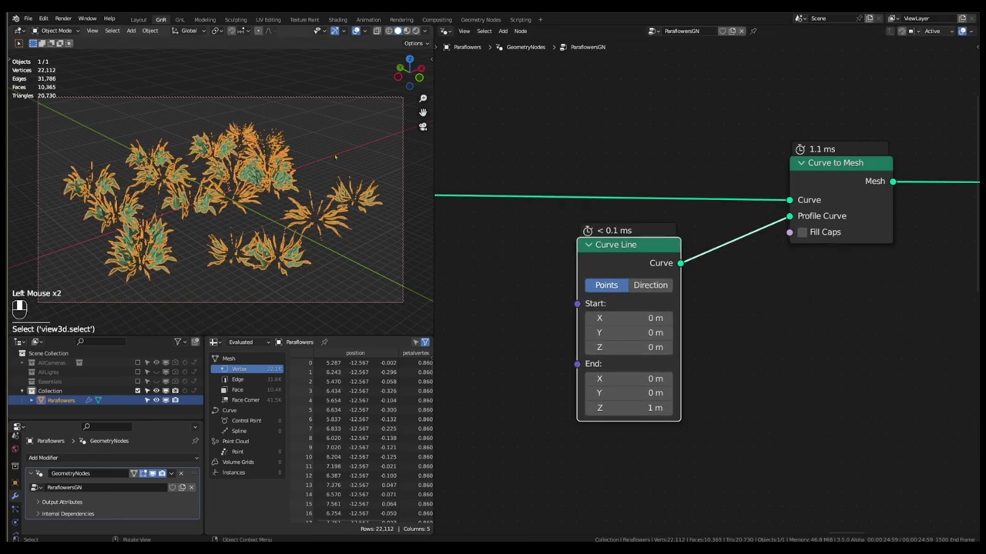
# Set the Curve Line's Start X to -1 m, End X to 1 m and End Z to 0 m
pyautogui.click(335, 157)
pyautogui.scroll(6, 336, 157)
pyautogui.moveTo(336, 157); pyautogui.dragTo(293, 181, button='middle')
pyautogui.scroll(7, 231, 187)
pyautogui.moveTo(231, 187); pyautogui.dragTo(324, 231, button='middle')
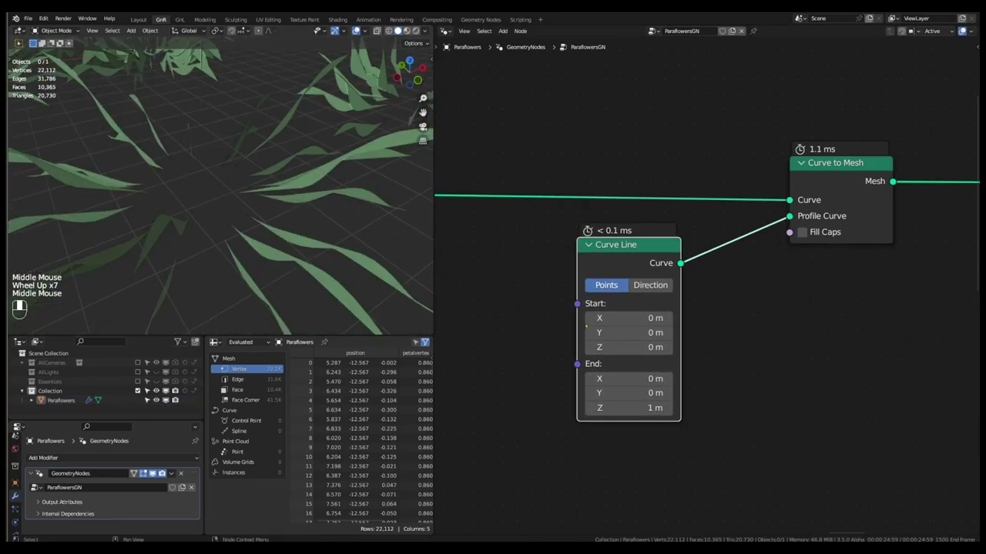
pyautogui.click(599, 319)
pyautogui.write('-1')
pyautogui.press('Return')
pyautogui.click(646, 379)
pyautogui.write('1')
pyautogui.press('Return')
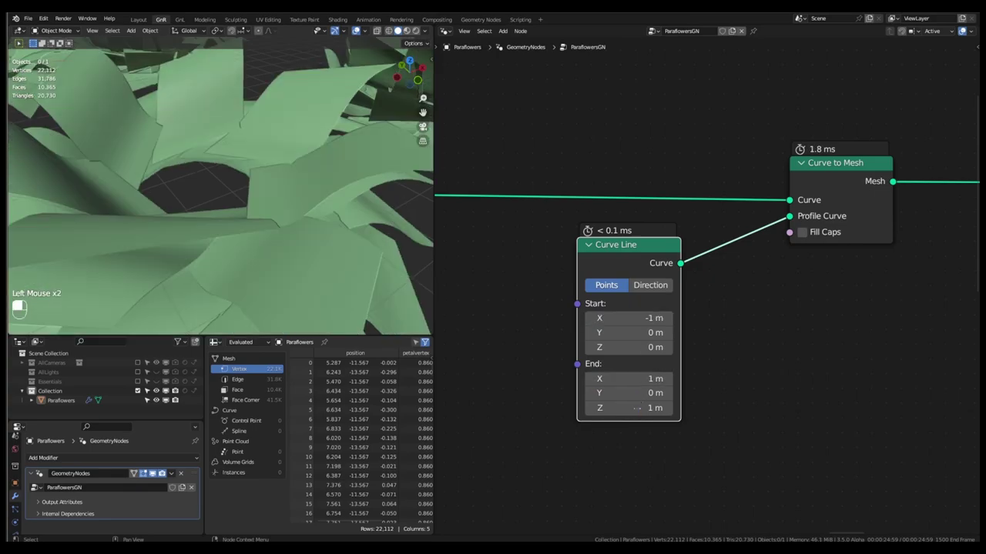
pyautogui.write('0')
pyautogui.press('Return')
# Check the flat petals on the flowers and move the Curve Line node further below Curve to Mesh
pyautogui.scroll(-3, 267, 201)
pyautogui.moveTo(266, 231); pyautogui.dragTo(136, 216, button='middle')
pyautogui.scroll(-3, 177, 220)
pyautogui.scroll(-1, 137, 216)
pyautogui.scroll(1, 136, 216)
pyautogui.scroll(-2, 679, 258)
pyautogui.moveTo(639, 249); pyautogui.dragTo(654, 287)
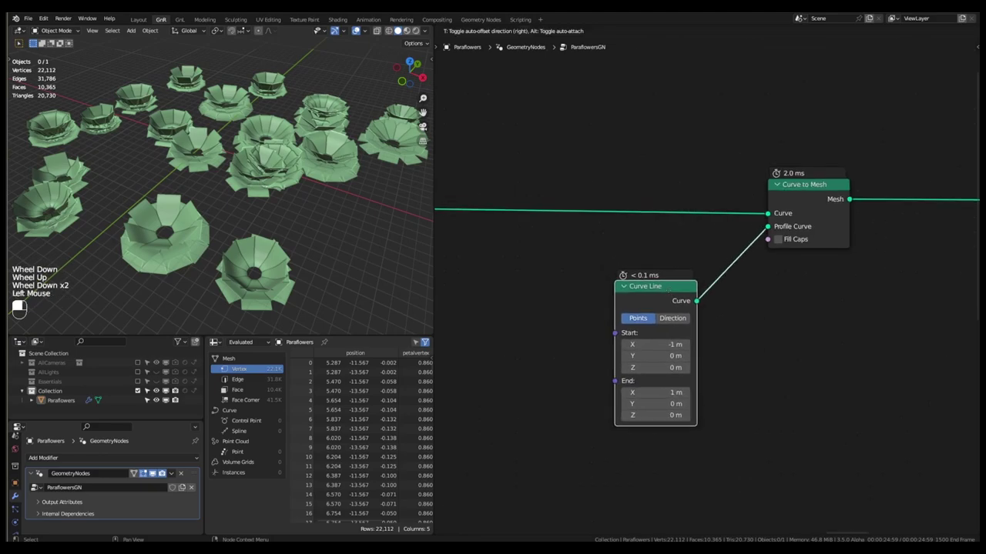
# Insert a Set Curve Radius node before Curve to Mesh and set its Radius to about 0.905 m
pyautogui.moveTo(603, 256); pyautogui.dragTo(679, 259, button='middle')
pyautogui.hotkey('shift', 'a')
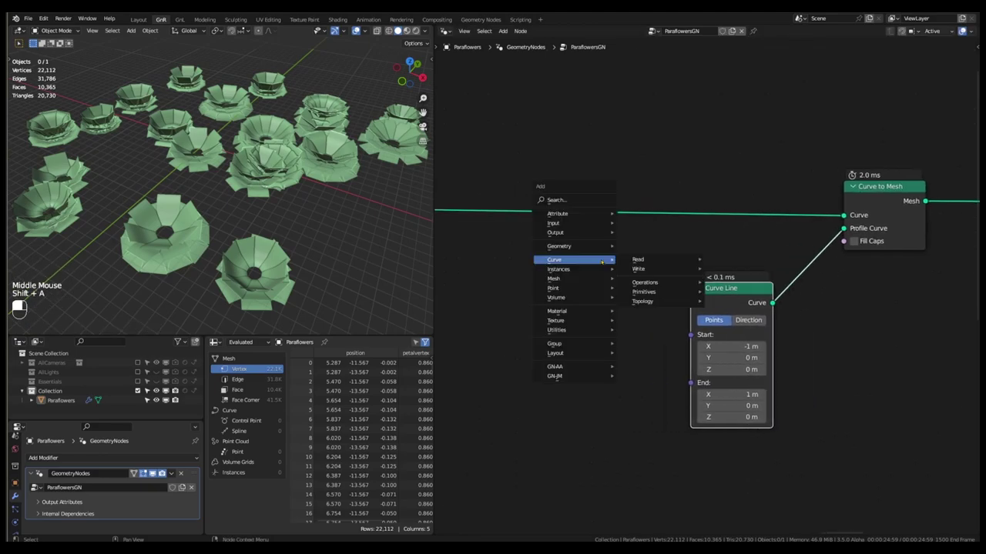
pyautogui.moveTo(644, 270)
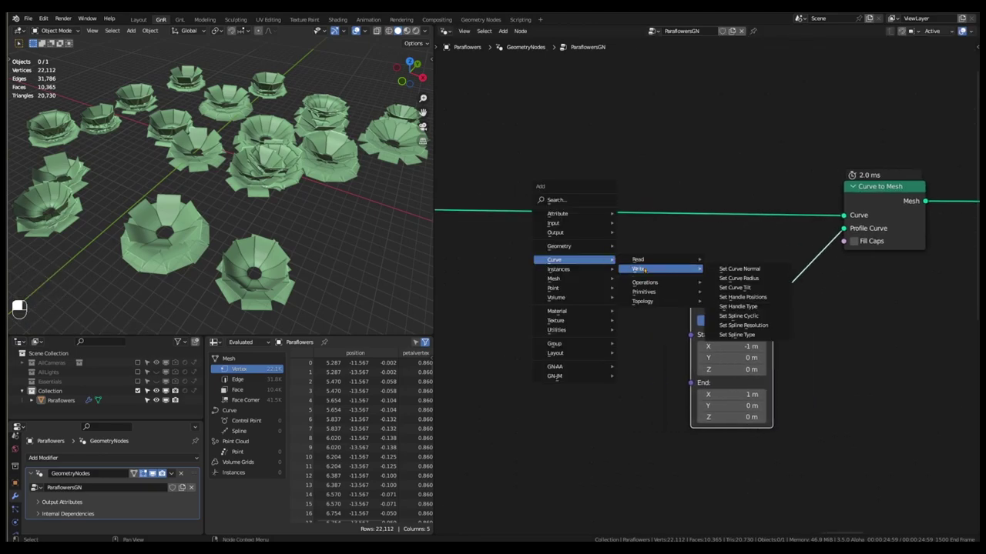
pyautogui.click(739, 278)
pyautogui.click(568, 280)
pyautogui.moveTo(569, 279); pyautogui.dragTo(745, 259, button='middle')
pyautogui.moveTo(769, 220); pyautogui.dragTo(809, 220)
# Add a Spline Parameter node and a Float Curve node below the Set Curve Radius node
pyautogui.hotkey('shift', 'a')
pyautogui.moveTo(755, 281)
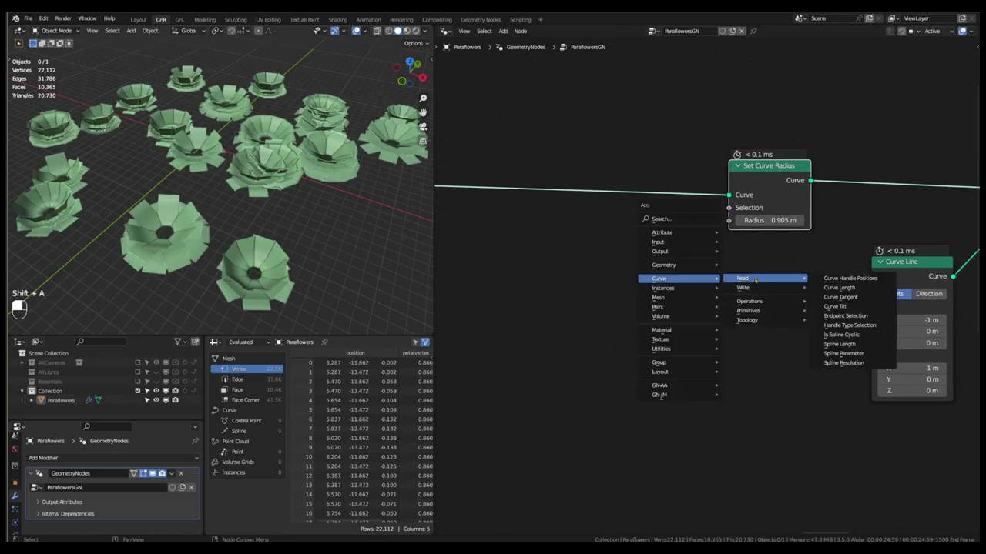
pyautogui.click(843, 354)
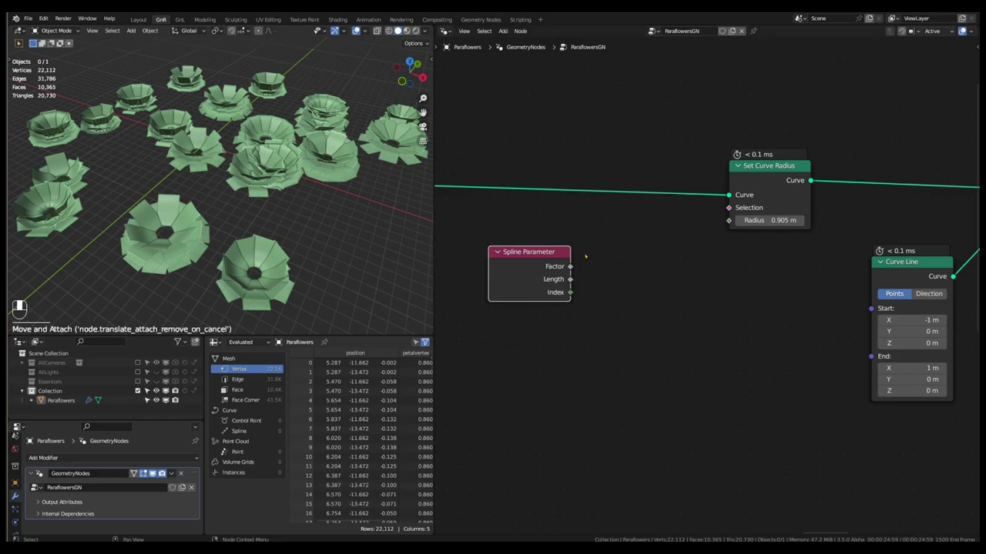
pyautogui.press('q')
pyautogui.click(561, 291)
pyautogui.click(557, 258)
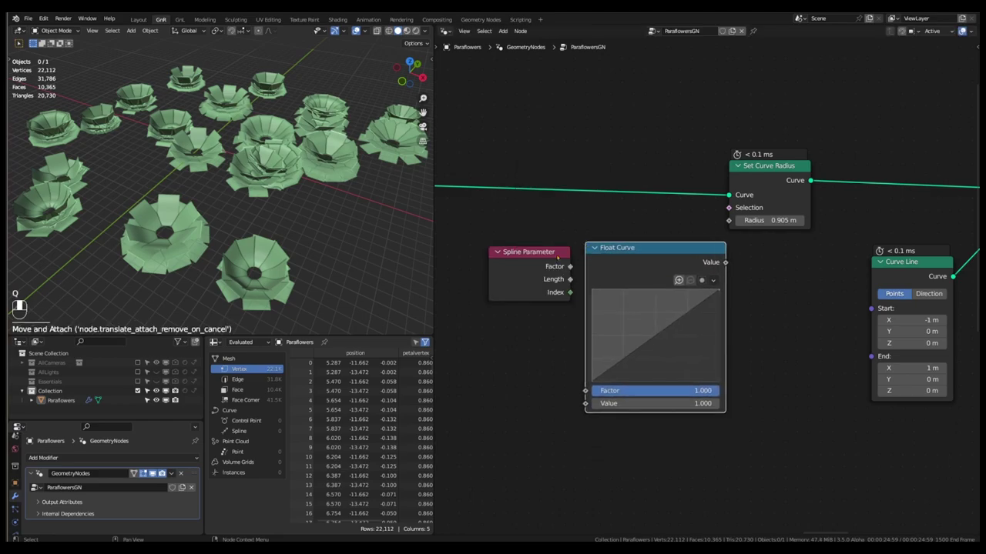
# Arrange the two new nodes and link Spline Parameter's Factor through the Float Curve's Value into the Set Curve Radius's Radius
pyautogui.moveTo(558, 258); pyautogui.dragTo(518, 335)
pyautogui.moveTo(614, 271); pyautogui.dragTo(589, 255)
pyautogui.moveTo(514, 331); pyautogui.dragTo(510, 347)
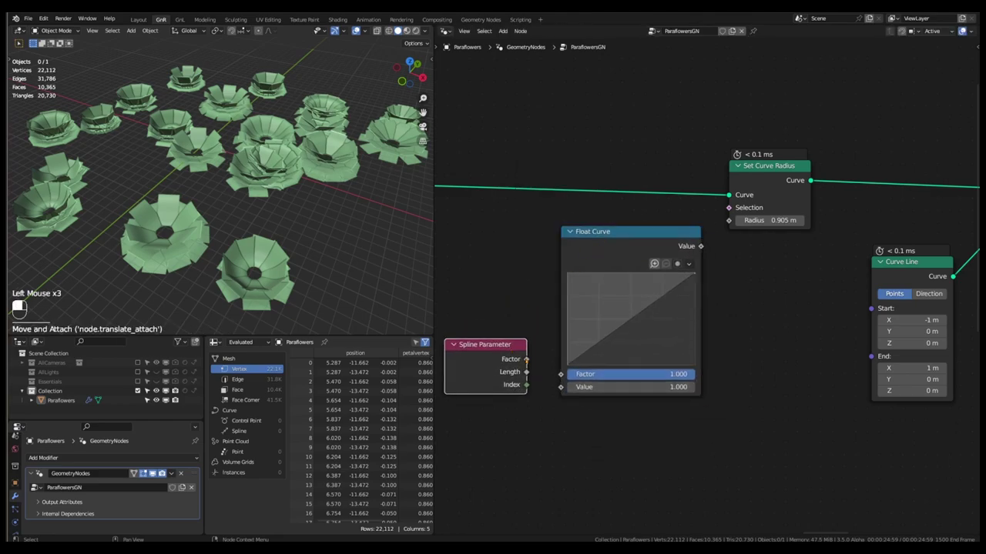
pyautogui.moveTo(562, 388); pyautogui.dragTo(561, 387)
pyautogui.moveTo(701, 247); pyautogui.dragTo(729, 220)
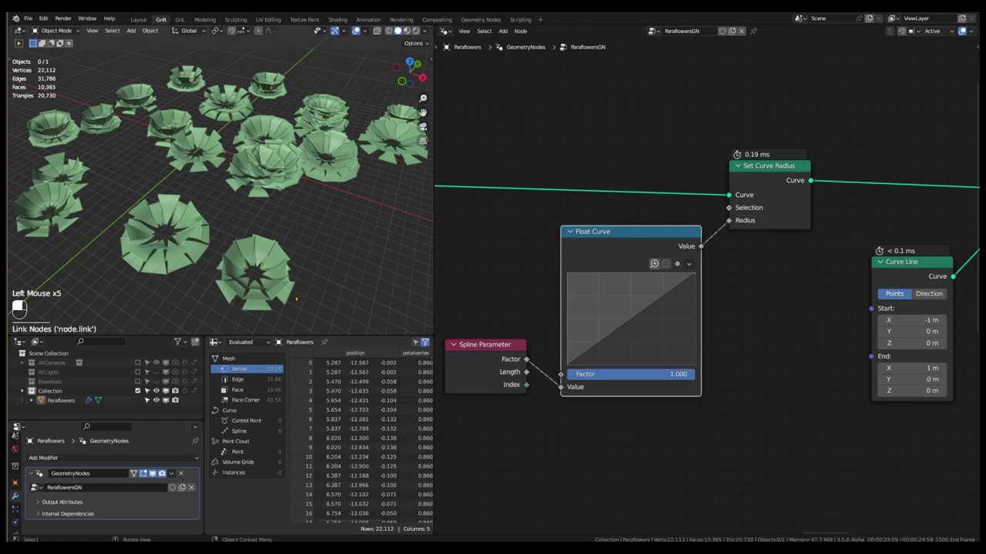
# Shape the Float Curve into an arch by lowering its end point to 0 and adding a middle point at 0.5, 0.5
pyautogui.scroll(3, 254, 283)
pyautogui.moveTo(255, 283); pyautogui.dragTo(254, 271, button='middle')
pyautogui.moveTo(695, 274); pyautogui.dragTo(694, 366)
pyautogui.moveTo(633, 366); pyautogui.dragTo(630, 319)
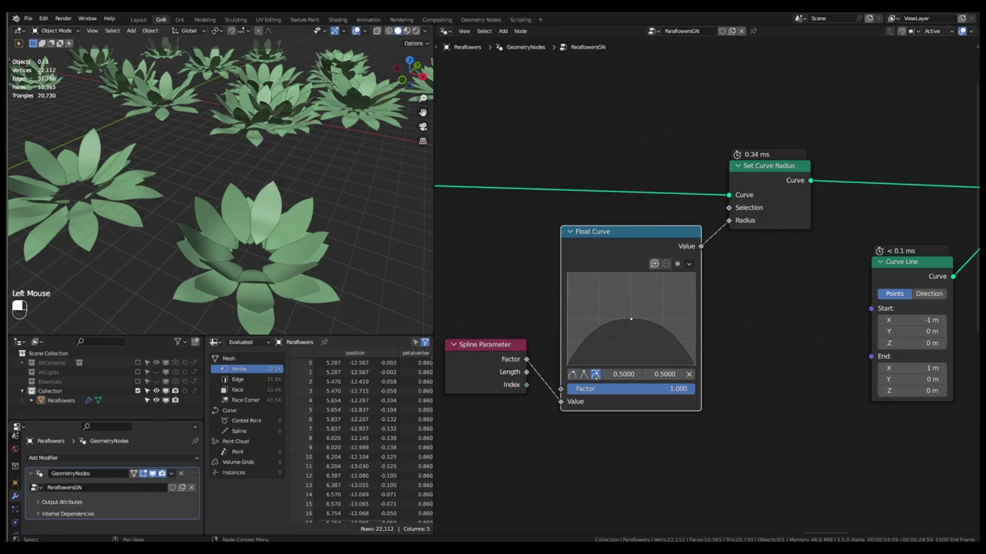
# Try the vector and auto handle types on the Float Curve's middle point and inspect the petal shape
pyautogui.click(583, 375)
pyautogui.click(572, 374)
pyautogui.click(584, 374)
pyautogui.scroll(3, 307, 237)
pyautogui.moveTo(306, 237); pyautogui.dragTo(277, 254, button='middle')
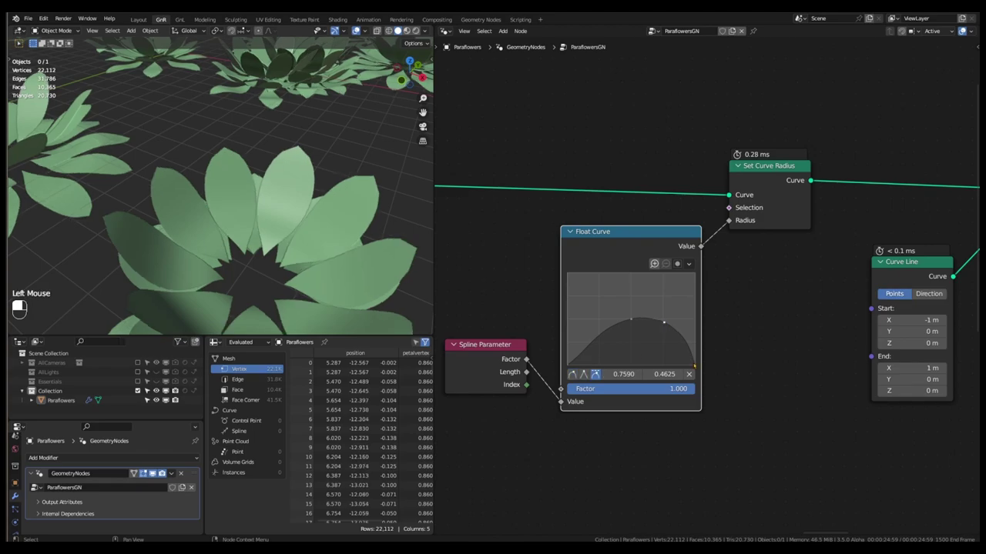
# Give the Float Curve's point at 0.7590, 0.4625 an auto-clamped handle and inspect the petals across the scattered flowers
pyautogui.click(595, 374)
pyautogui.scroll(-2, 269, 216)
pyautogui.moveTo(293, 231); pyautogui.dragTo(254, 231, button='middle')
pyautogui.scroll(-3, 254, 231)
pyautogui.moveTo(254, 231); pyautogui.dragTo(241, 281, button='middle')
pyautogui.scroll(4, 247, 270)
pyautogui.scroll(-2, 241, 281)
pyautogui.moveTo(241, 254); pyautogui.dragTo(245, 288, button='middle')
pyautogui.scroll(-2, 254, 262)
pyautogui.scroll(-2, 559, 297)
# Spread out the Spline Parameter, Float Curve, Set Curve Radius, Curve Line and Curve to Mesh nodes to make room between them
pyautogui.moveTo(499, 339); pyautogui.dragTo(512, 347)
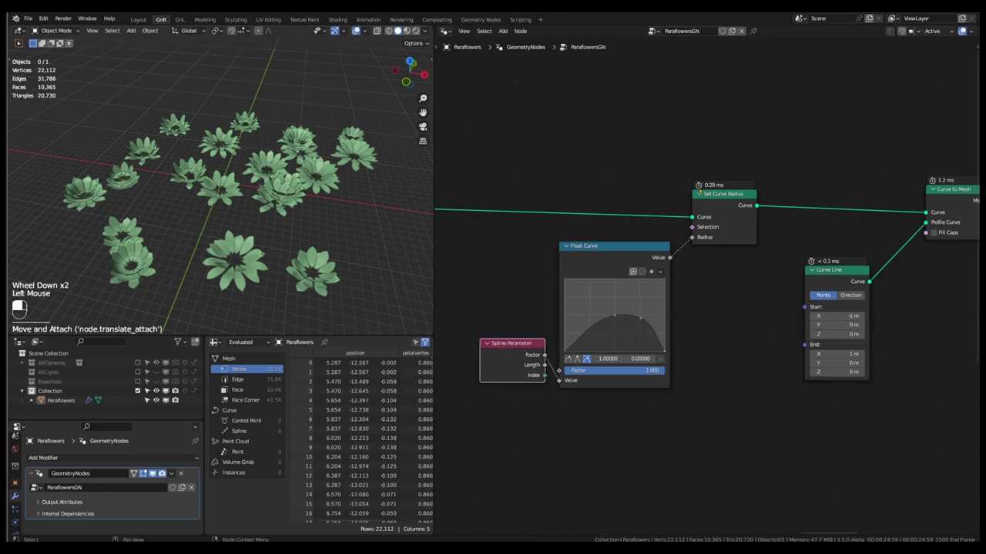
pyautogui.scroll(-4, 649, 206)
pyautogui.moveTo(706, 177); pyautogui.dragTo(597, 303)
pyautogui.moveTo(633, 254); pyautogui.dragTo(588, 252)
pyautogui.moveTo(749, 247); pyautogui.dragTo(723, 261)
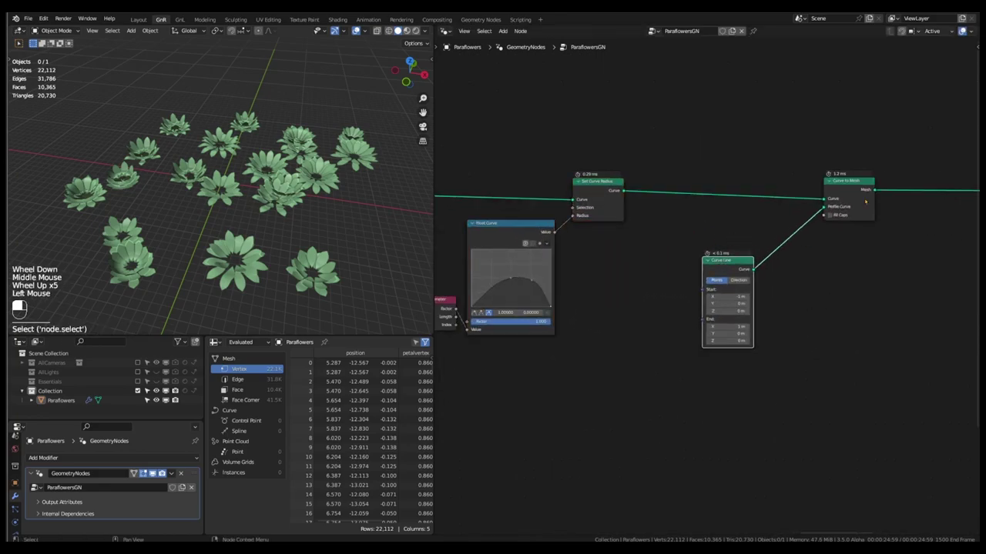
pyautogui.moveTo(847, 181); pyautogui.dragTo(869, 175)
# Insert a Set Position node between Curve Line and the Profile Curve input of Curve to Mesh
pyautogui.scroll(4, 371, 245)
pyautogui.moveTo(366, 248); pyautogui.dragTo(379, 223, button='middle')
pyautogui.scroll(-2, 368, 240)
pyautogui.scroll(4, 368, 241)
pyautogui.scroll(2, 801, 260)
pyautogui.scroll(2, 801, 259)
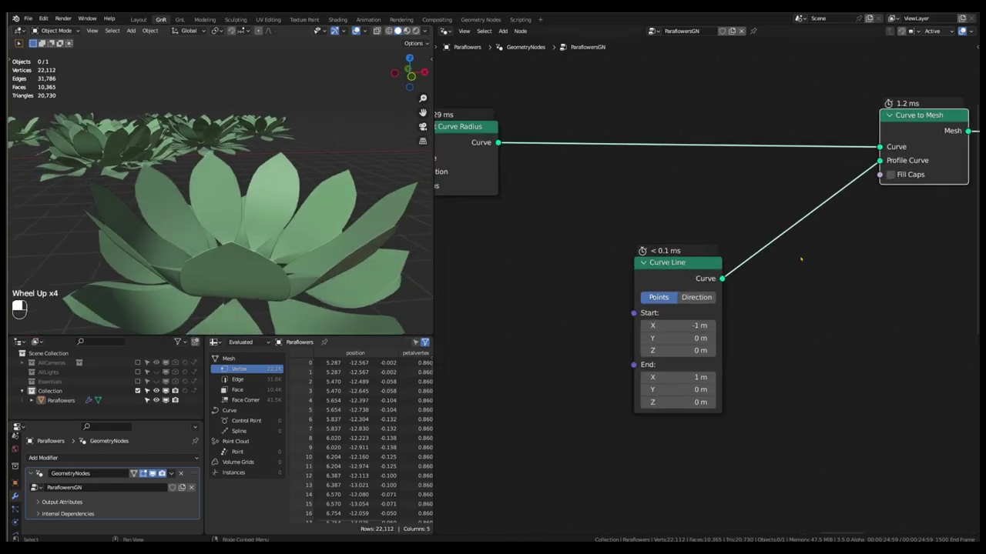
pyautogui.hotkey('shift', 'a')
pyautogui.moveTo(800, 258)
pyautogui.moveTo(835, 252)
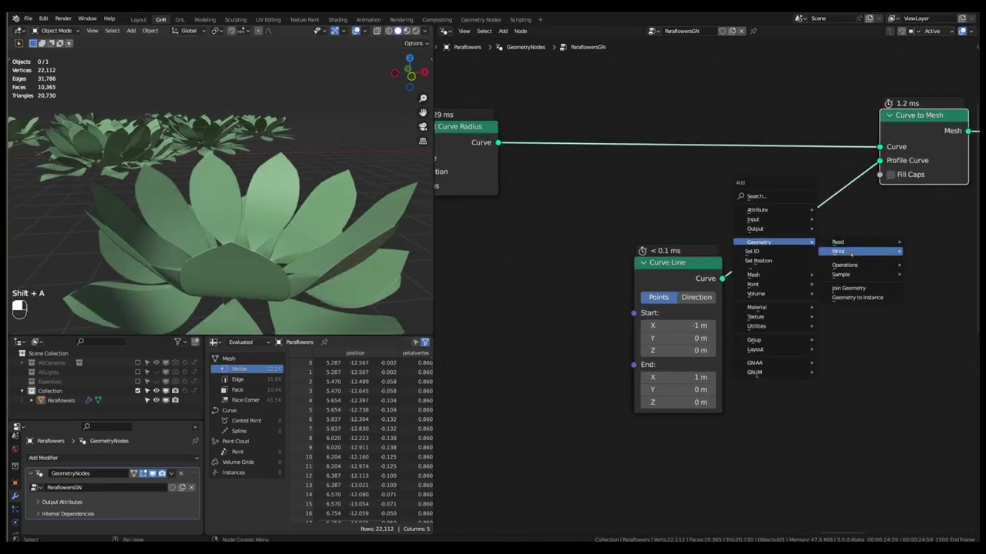
pyautogui.click(768, 263)
pyautogui.click(795, 227)
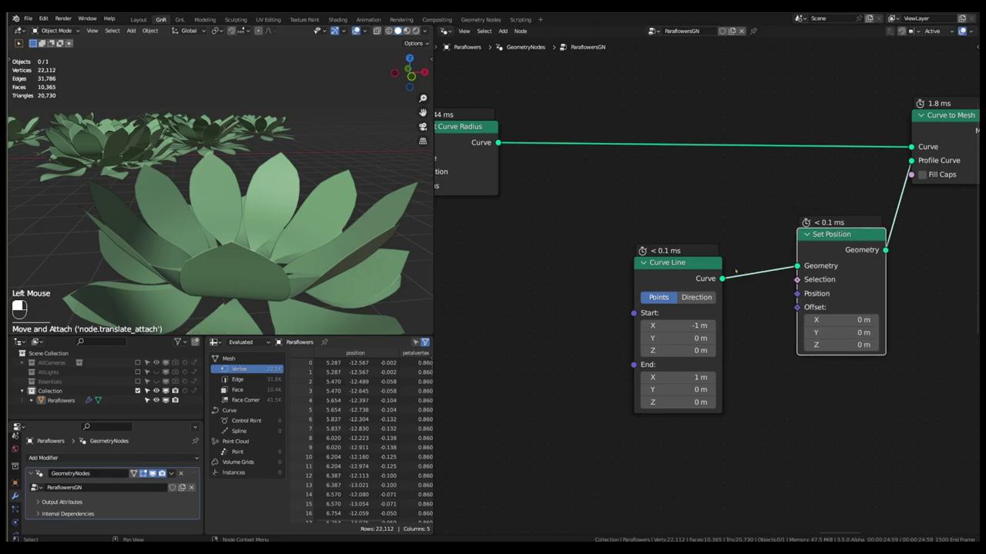
# Move Curve Line away from Set Position and place duplicates of the Spline Parameter and Float Curve nodes below them
pyautogui.moveTo(686, 267); pyautogui.dragTo(591, 267)
pyautogui.scroll(-7, 699, 274)
pyautogui.moveTo(586, 323); pyautogui.dragTo(472, 274)
pyautogui.hotkey('shift', 'd')
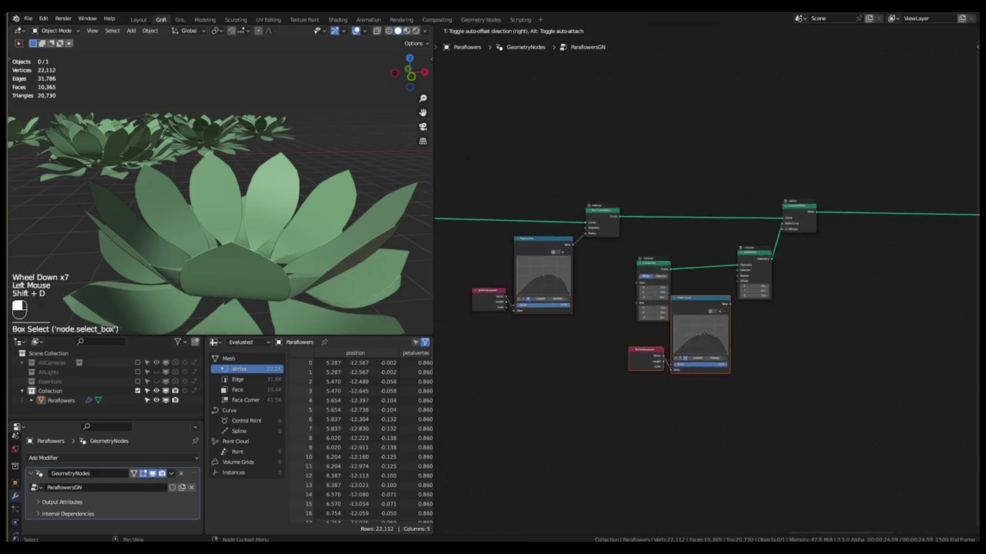
pyautogui.click(637, 360)
pyautogui.scroll(5, 720, 296)
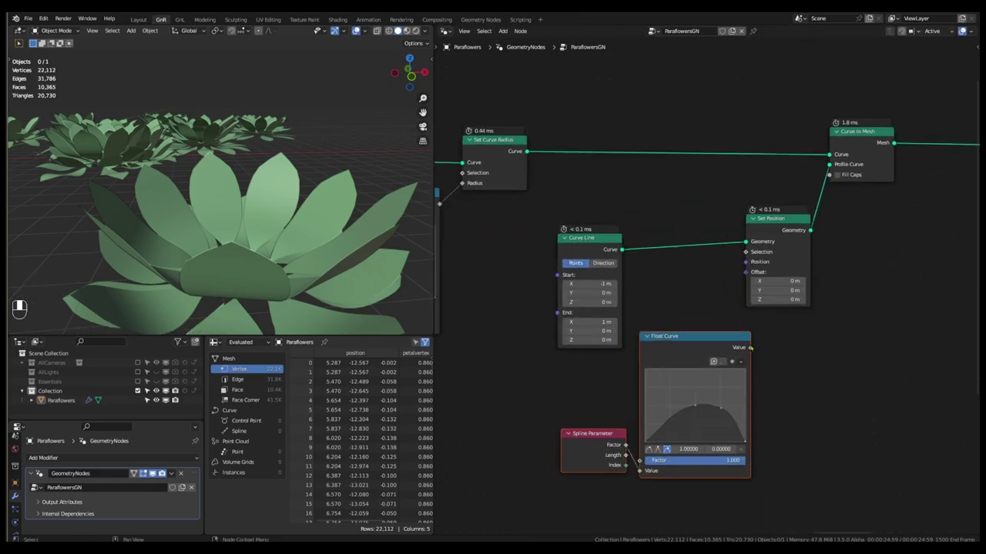
# Link the duplicated Float Curve's Value to Set Position's Offset and tidy the surrounding nodes
pyautogui.moveTo(750, 348); pyautogui.dragTo(746, 272)
pyautogui.moveTo(684, 337); pyautogui.dragTo(669, 330)
pyautogui.moveTo(593, 238); pyautogui.dragTo(560, 225)
pyautogui.moveTo(675, 333); pyautogui.dragTo(669, 331)
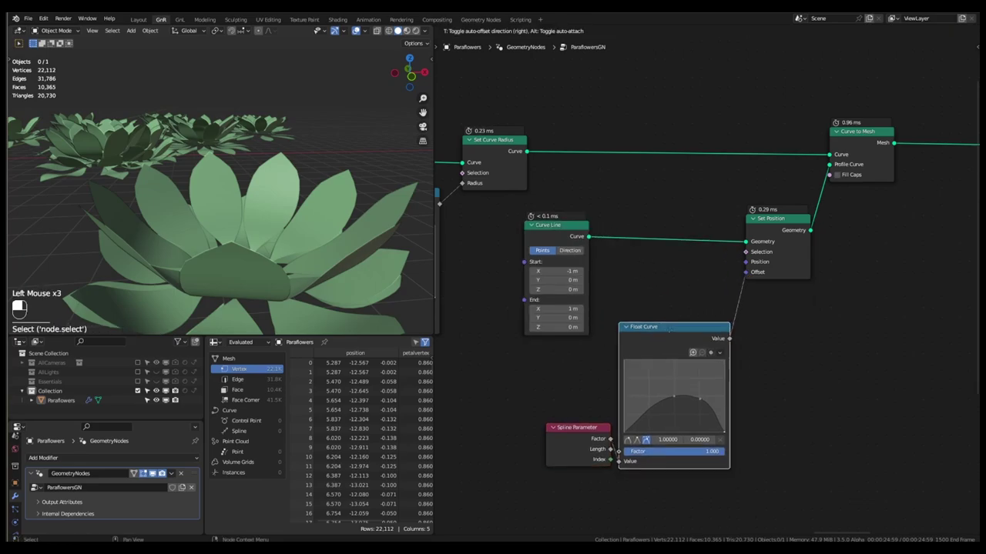
# Insert a Resample Curve node between Curve Line and Set Position
pyautogui.scroll(1, 331, 231)
pyautogui.moveTo(331, 231); pyautogui.dragTo(385, 232, button='middle')
pyautogui.scroll(-1, 711, 285)
pyautogui.scroll(3, 630, 242)
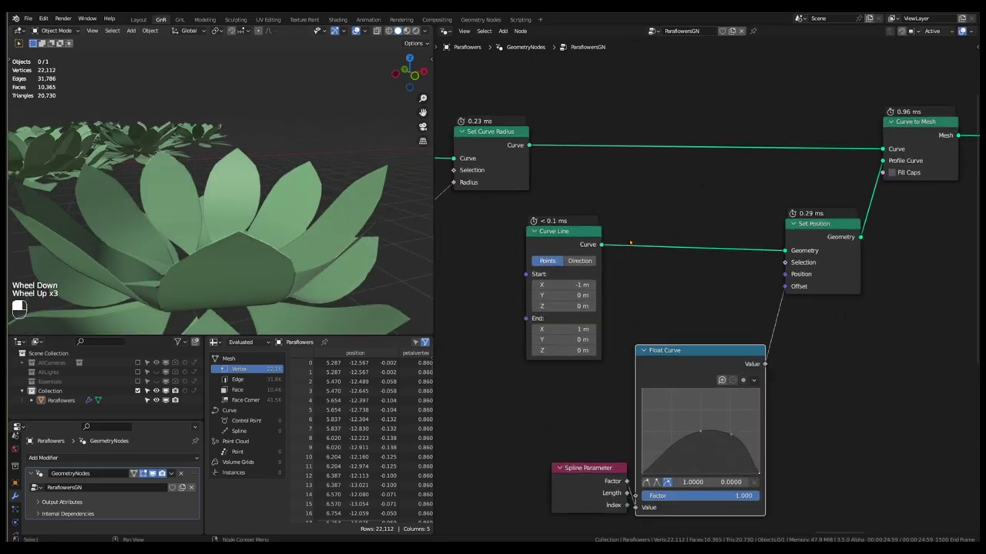
pyautogui.hotkey('shift', 'a')
pyautogui.moveTo(583, 253)
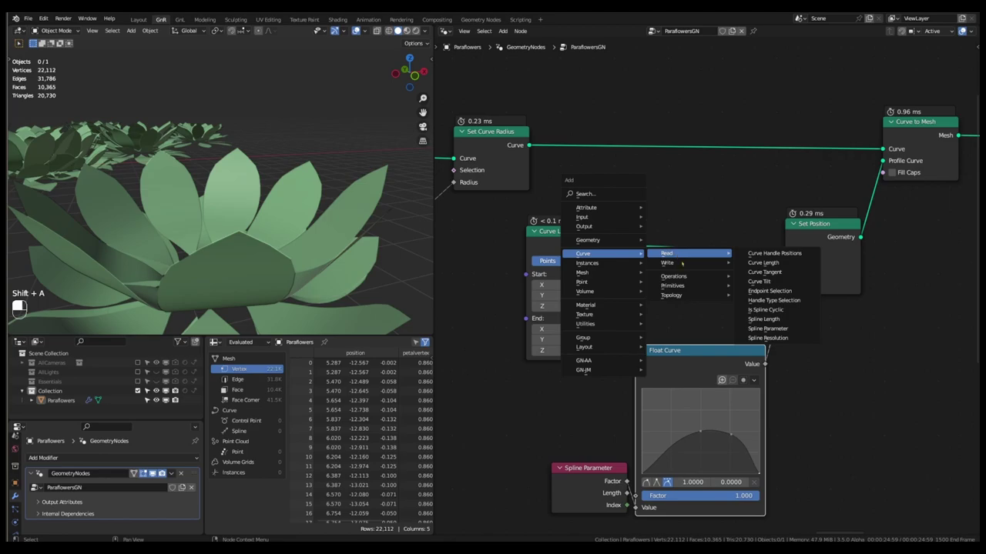
pyautogui.moveTo(685, 276)
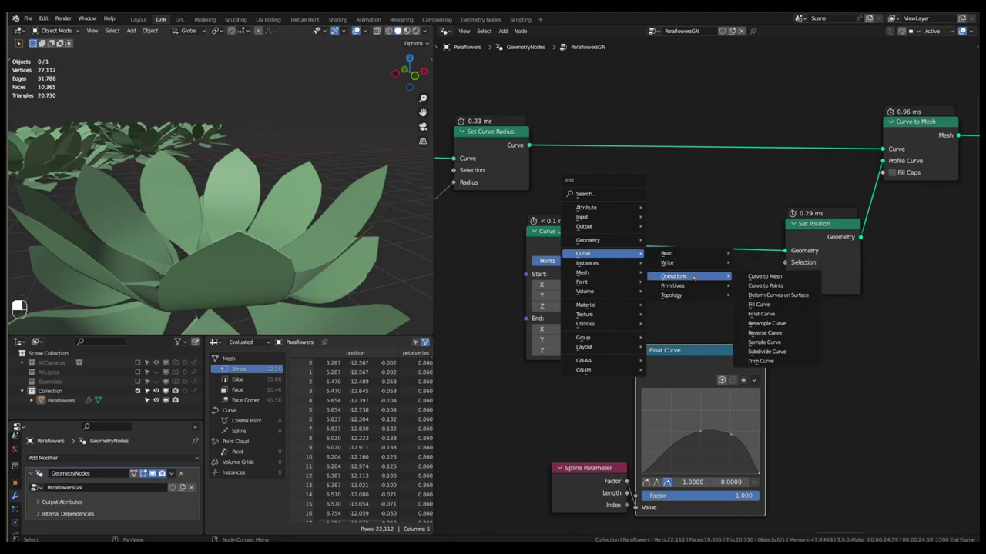
pyautogui.click(770, 324)
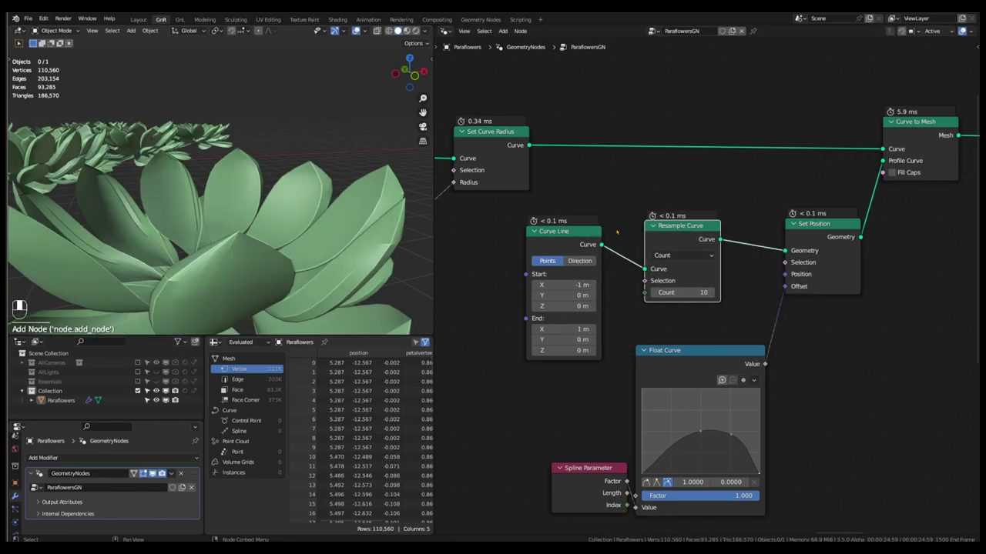
pyautogui.click(651, 234)
# Show the flowers in wireframe and set the Resample Curve's Count to 3
pyautogui.click(389, 31)
pyautogui.scroll(2, 331, 208)
pyautogui.moveTo(332, 208); pyautogui.dragTo(270, 224, button='middle')
pyautogui.scroll(-2, 326, 229)
pyautogui.click(362, 216)
pyautogui.scroll(-2, 363, 216)
pyautogui.click(628, 297)
pyautogui.click(628, 297)
pyautogui.click(627, 298)
pyautogui.click(627, 297)
pyautogui.click(627, 297)
pyautogui.click(628, 298)
pyautogui.click(628, 297)
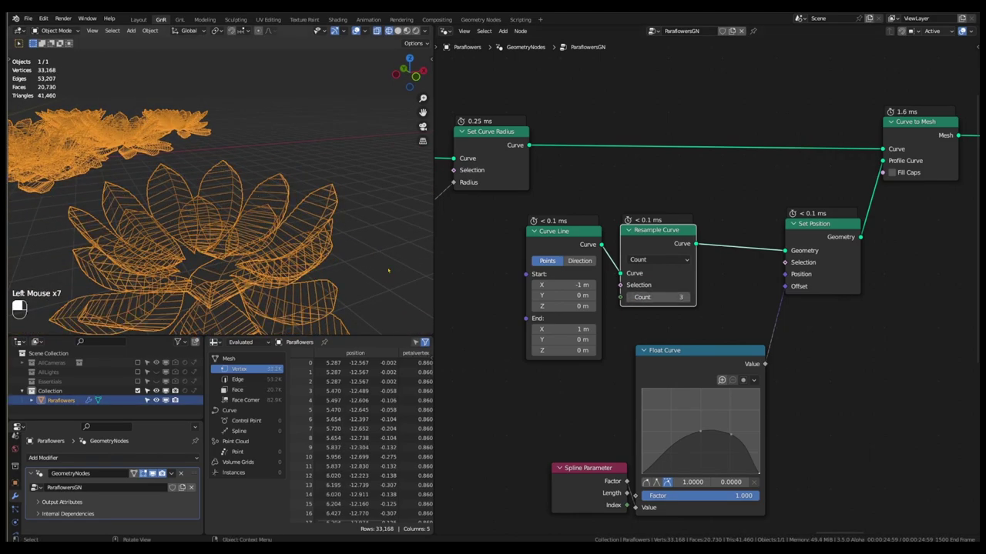
# Set the Resample Curve's Count to 7 and inspect the petals in solid shading
pyautogui.click(685, 298)
pyautogui.click(685, 297)
pyautogui.click(685, 297)
pyautogui.click(686, 297)
pyautogui.moveTo(362, 231); pyautogui.dragTo(396, 43, button='middle')
pyautogui.scroll(-2, 350, 177)
pyautogui.click(397, 31)
pyautogui.scroll(-3, 331, 170)
pyautogui.scroll(4, 308, 184)
pyautogui.moveTo(301, 185)
pyautogui.mouseDown(button='middle')
pyautogui.moveTo(262, 285)
pyautogui.moveTo(231, 216)
pyautogui.moveTo(219, 279)
pyautogui.mouseUp(button='middle')
pyautogui.scroll(2, 711, 443)
# Delete the profile Float Curve's point beyond the middle and lower its middle point to 0.5, 0.25
pyautogui.click(737, 436)
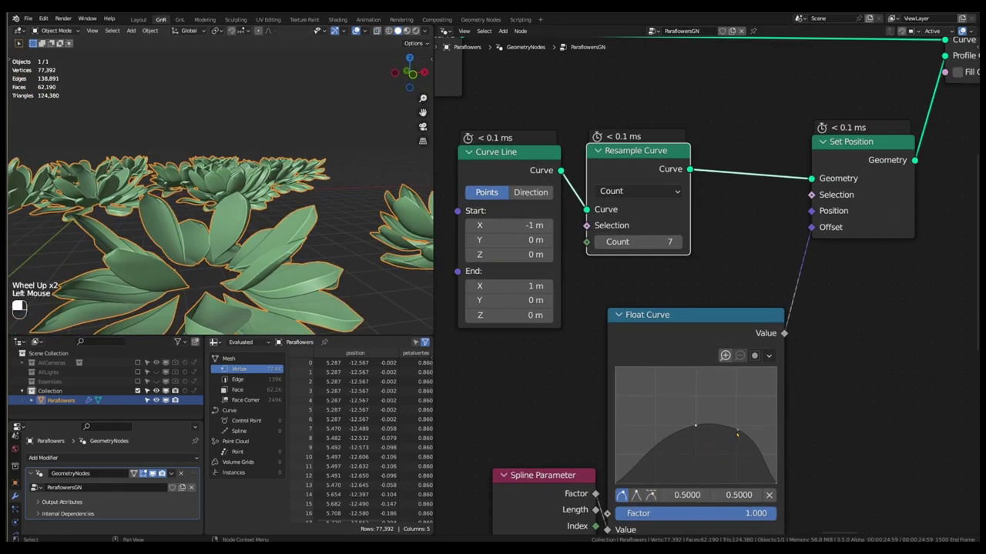
pyautogui.click(769, 496)
pyautogui.click(695, 426)
pyautogui.moveTo(696, 426); pyautogui.dragTo(696, 455)
pyautogui.scroll(3, 231, 246)
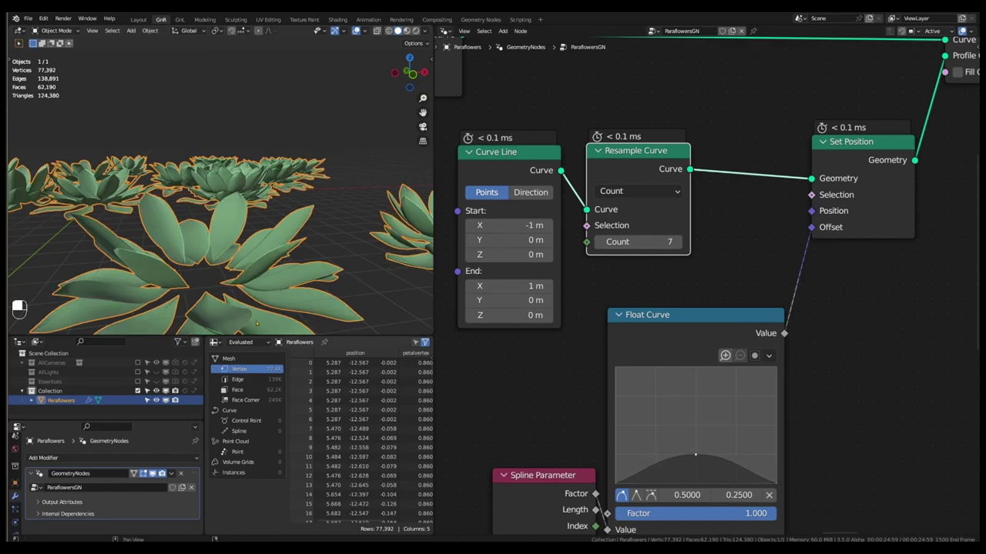
pyautogui.moveTo(231, 246); pyautogui.dragTo(241, 241, button='middle')
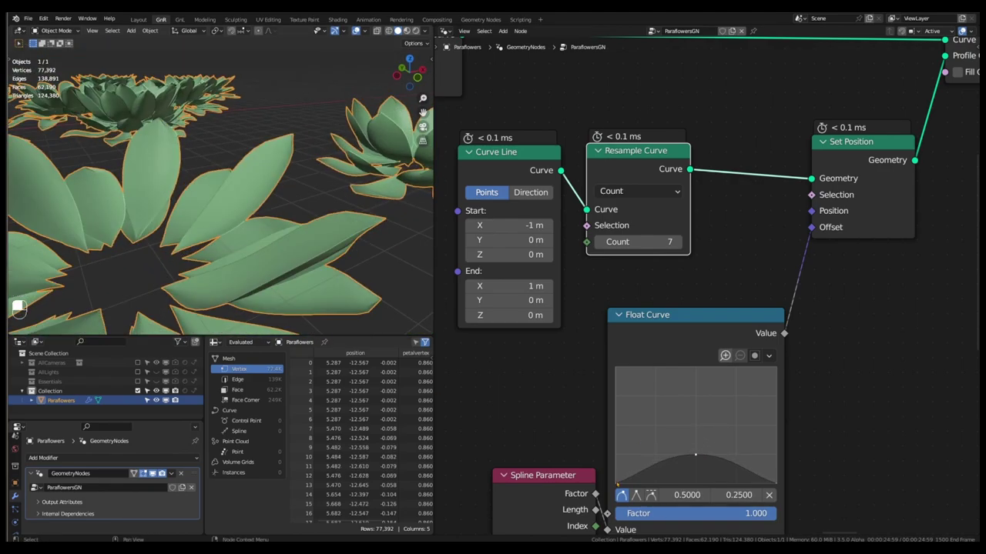
# Raise the profile Float Curve's start point to 0.125 and check the petals' cross-section
pyautogui.click(616, 483)
pyautogui.keyDown('ctrl'); pyautogui.moveTo(617, 483); pyautogui.dragTo(615, 468); pyautogui.keyUp('ctrl')
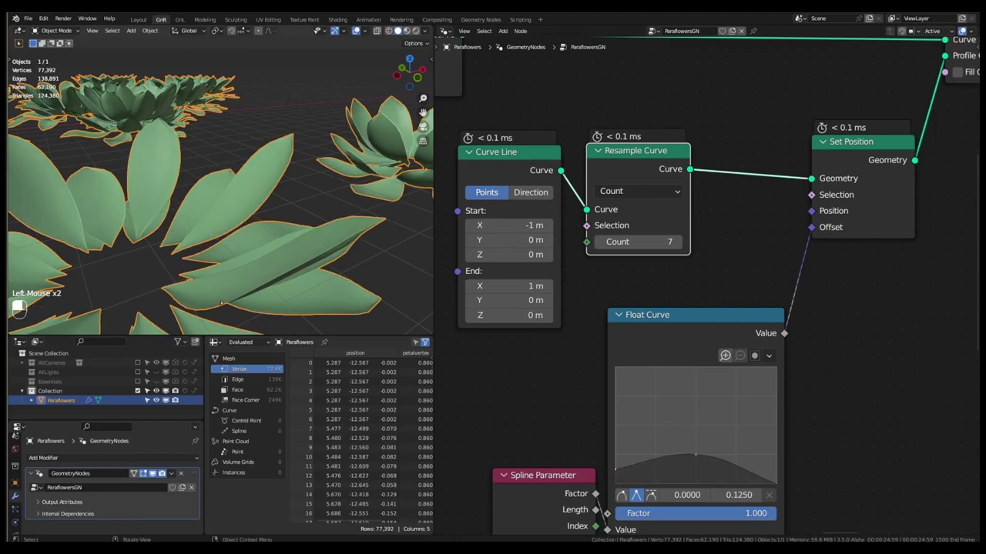
pyautogui.moveTo(231, 254); pyautogui.dragTo(286, 310, button='middle')
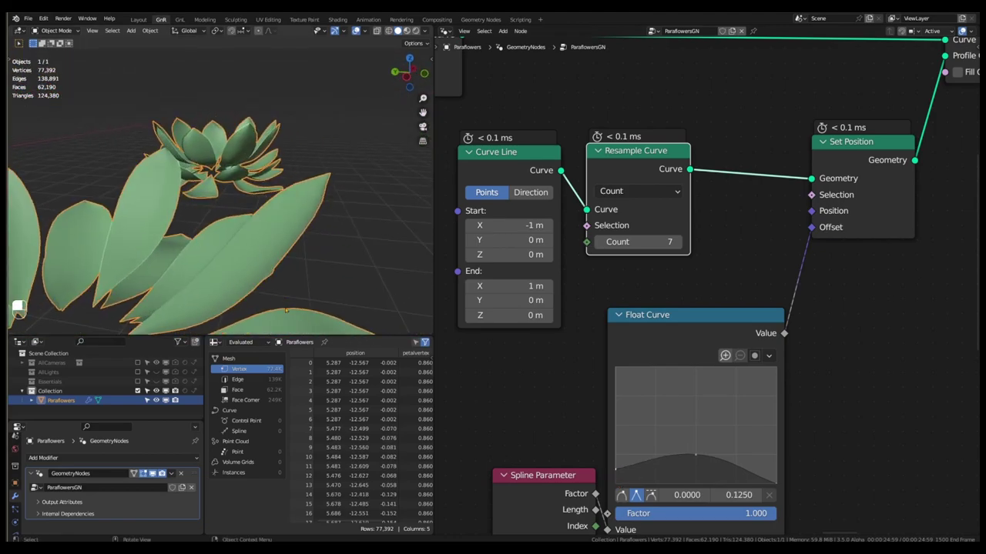
# Set the Resample Curve's Count to 3 and check the petal topology in wireframe
pyautogui.scroll(-1, 703, 382)
pyautogui.click(615, 261)
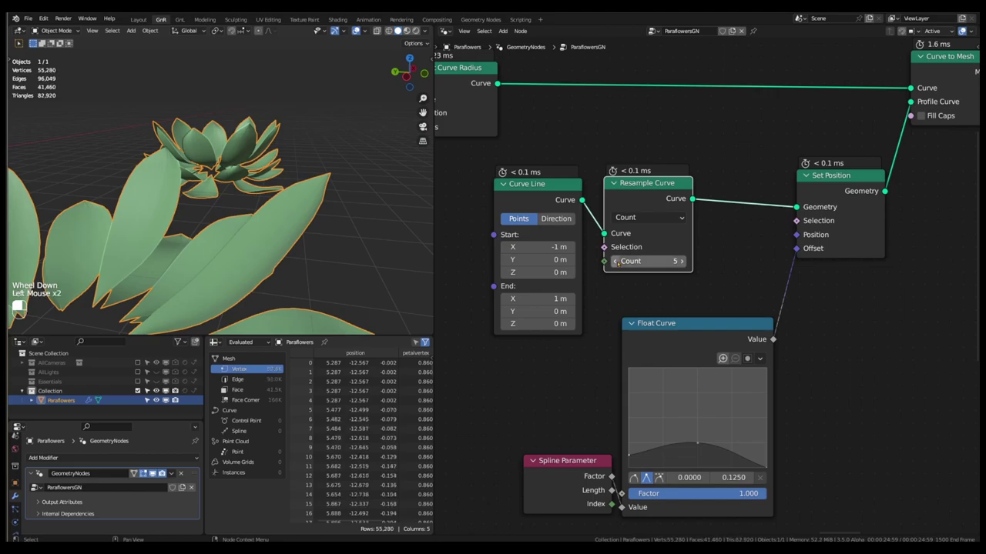
pyautogui.click(616, 261)
pyautogui.click(616, 261)
pyautogui.click(615, 261)
pyautogui.click(388, 31)
pyautogui.moveTo(387, 44); pyautogui.dragTo(247, 224, button='middle')
pyautogui.scroll(-3, 241, 231)
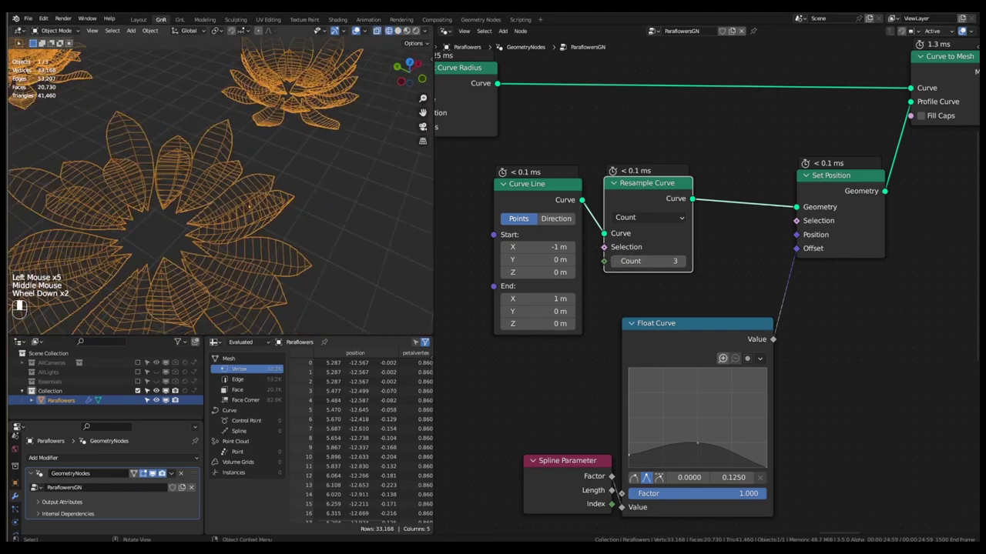
pyautogui.scroll(-2, 240, 231)
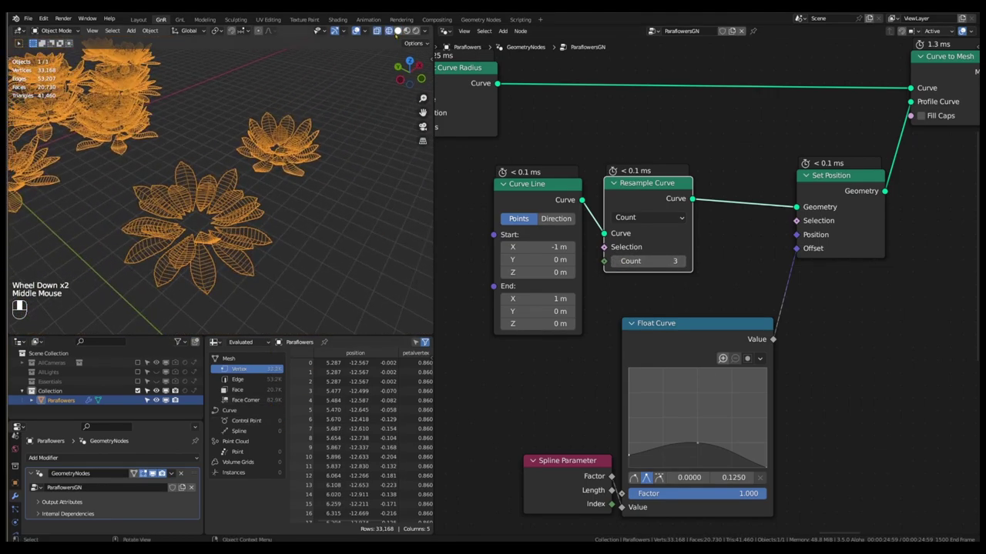
# Return the viewport to solid shading, deselect the flowers and view the whole scatter
pyautogui.click(397, 30)
pyautogui.scroll(-3, 346, 84)
pyautogui.click(343, 146)
pyautogui.scroll(-2, 343, 146)
pyautogui.scroll(2, 344, 146)
pyautogui.scroll(-1, 766, 251)
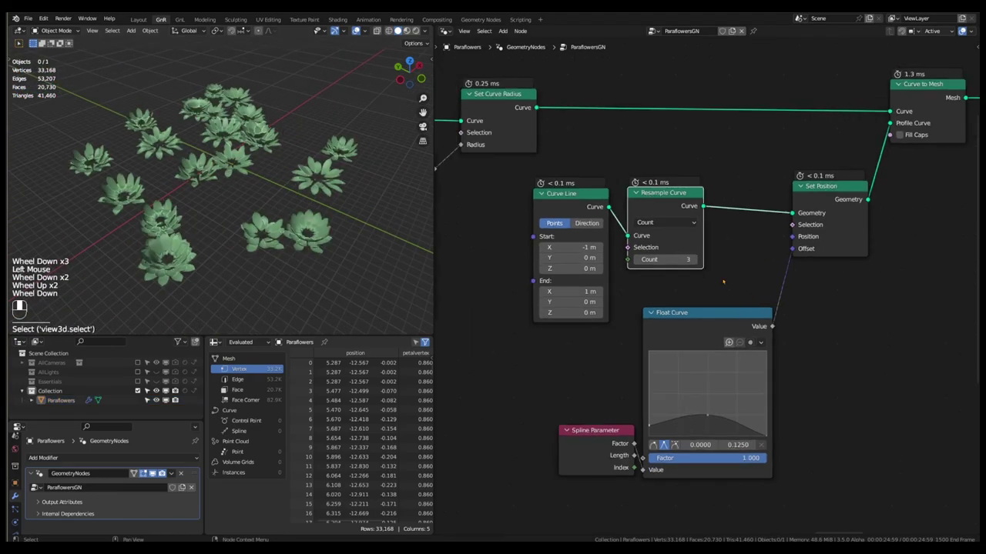
# Move Curve to Mesh farther along and shift the profile curve nodes down to clear space before it
pyautogui.scroll(-3, 722, 282)
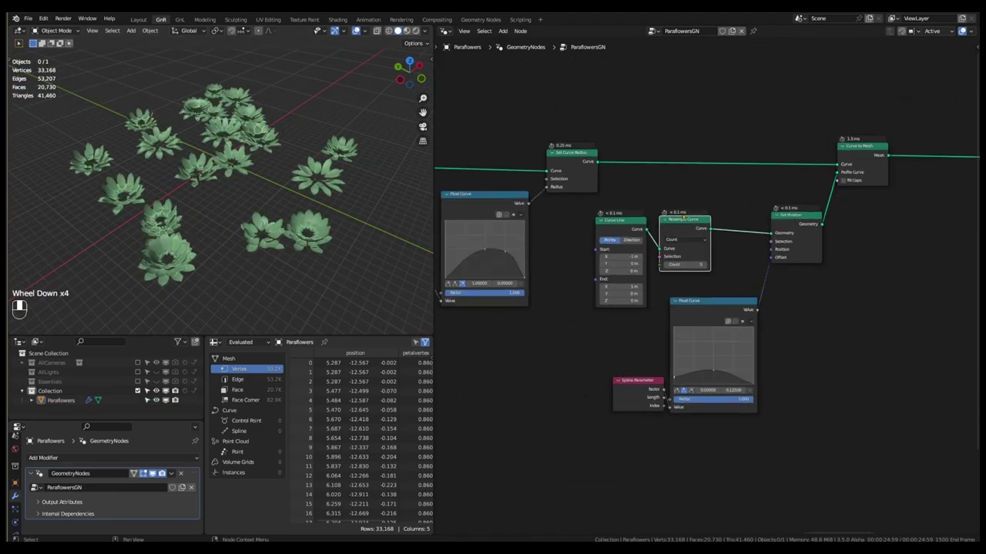
pyautogui.moveTo(622, 203); pyautogui.dragTo(693, 223)
pyautogui.scroll(-2, 642, 331)
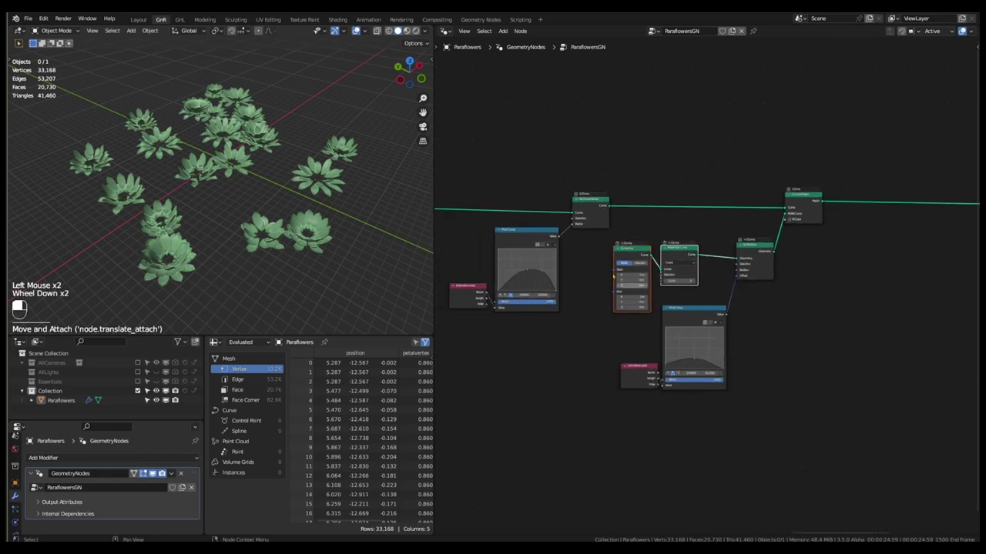
pyautogui.moveTo(815, 198); pyautogui.dragTo(872, 208)
pyautogui.moveTo(763, 229); pyautogui.dragTo(620, 394)
pyautogui.moveTo(751, 245); pyautogui.dragTo(751, 282)
pyautogui.scroll(-2, 773, 260)
pyautogui.moveTo(772, 260); pyautogui.dragTo(774, 233, button='middle')
pyautogui.click(776, 226)
pyautogui.click(776, 226)
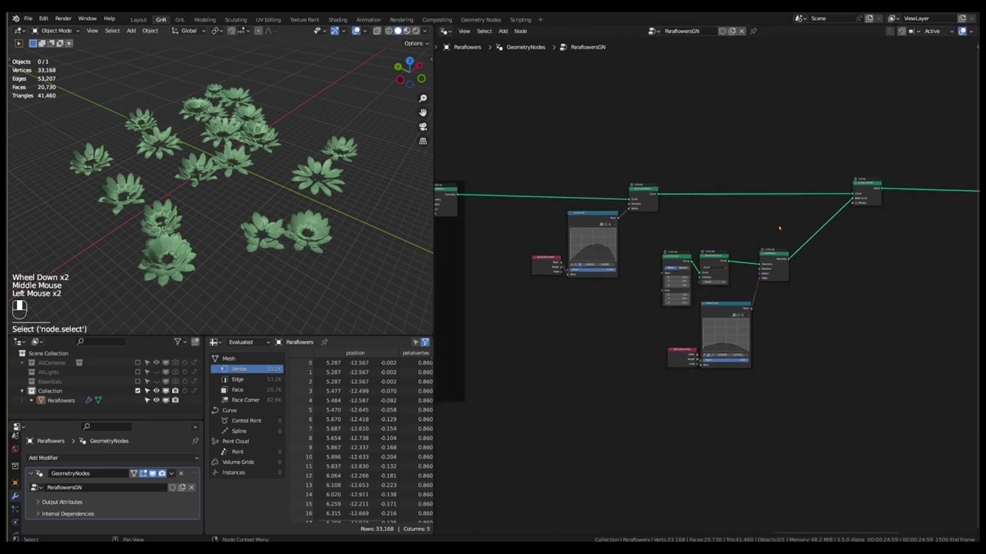
# Insert a Store Named Attribute node between Set Curve Radius and the Curve input of Curve to Mesh
pyautogui.scroll(3, 783, 226)
pyautogui.hotkey('shift', 'a')
pyautogui.moveTo(742, 160)
pyautogui.click(822, 214)
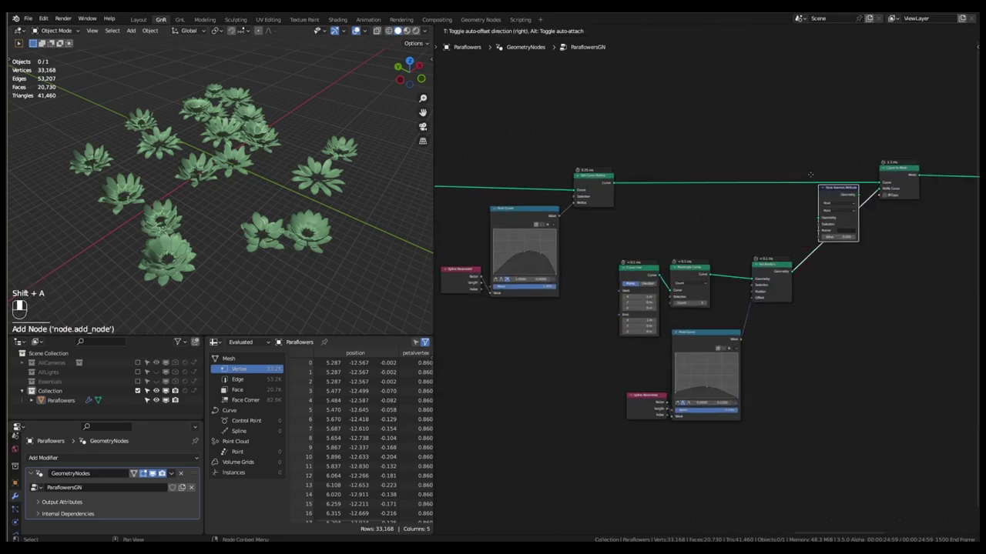
pyautogui.click(799, 159)
pyautogui.click(821, 164)
# Duplicate the Store Named Attribute node into the link between Set Position and Profile Curve, and move the original higher
pyautogui.hotkey('shift', 'd')
pyautogui.moveTo(828, 234); pyautogui.dragTo(826, 238)
pyautogui.scroll(5, 839, 211)
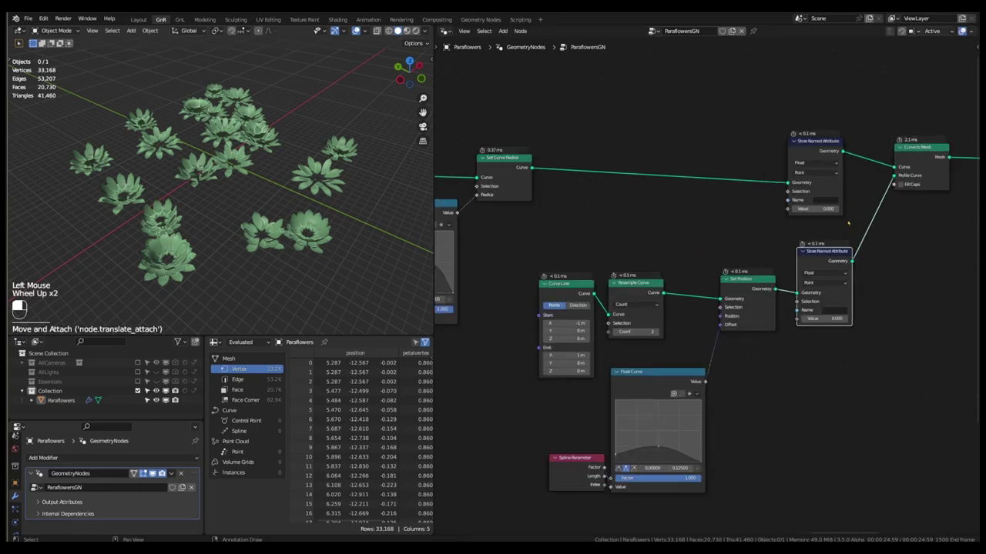
pyautogui.moveTo(808, 113); pyautogui.dragTo(819, 93)
pyautogui.scroll(-2, 746, 195)
pyautogui.moveTo(746, 195); pyautogui.dragTo(810, 170, button='middle')
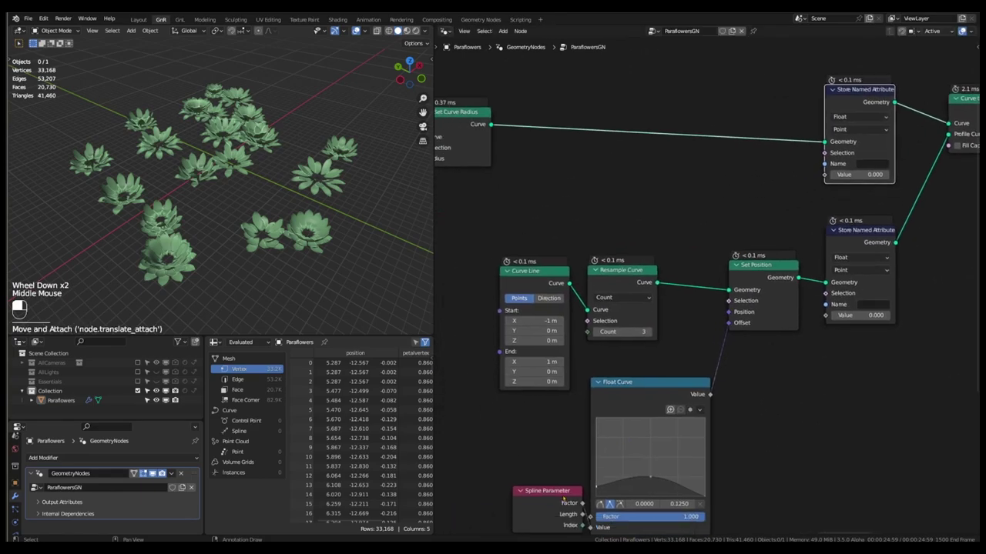
# Duplicate the Spline Parameter node beside the Store Named Attribute nodes and link it to both of their Value inputs
pyautogui.click(543, 491)
pyautogui.hotkey('shift', 'd')
pyautogui.click(784, 174)
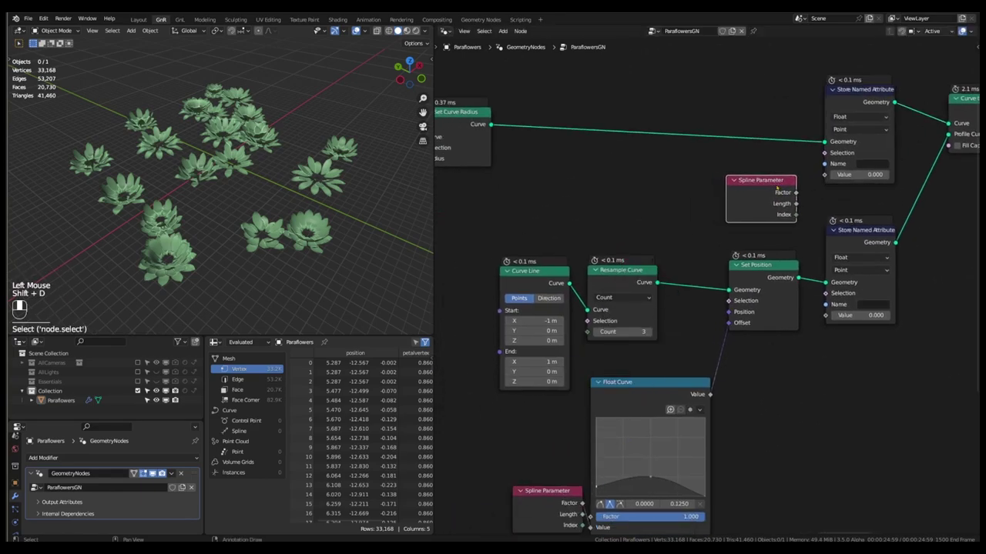
pyautogui.moveTo(927, 217); pyautogui.dragTo(842, 227, button='middle')
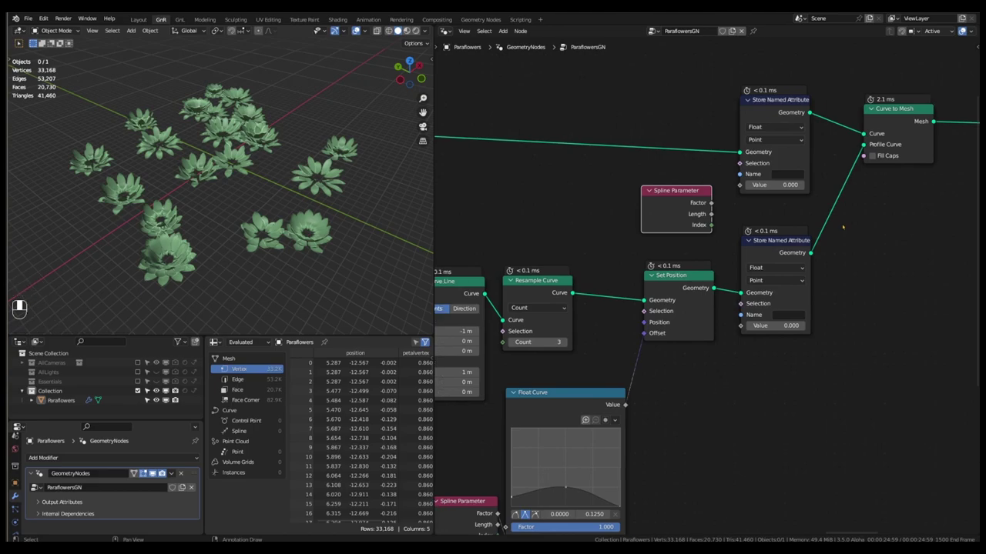
pyautogui.moveTo(710, 203); pyautogui.dragTo(748, 329)
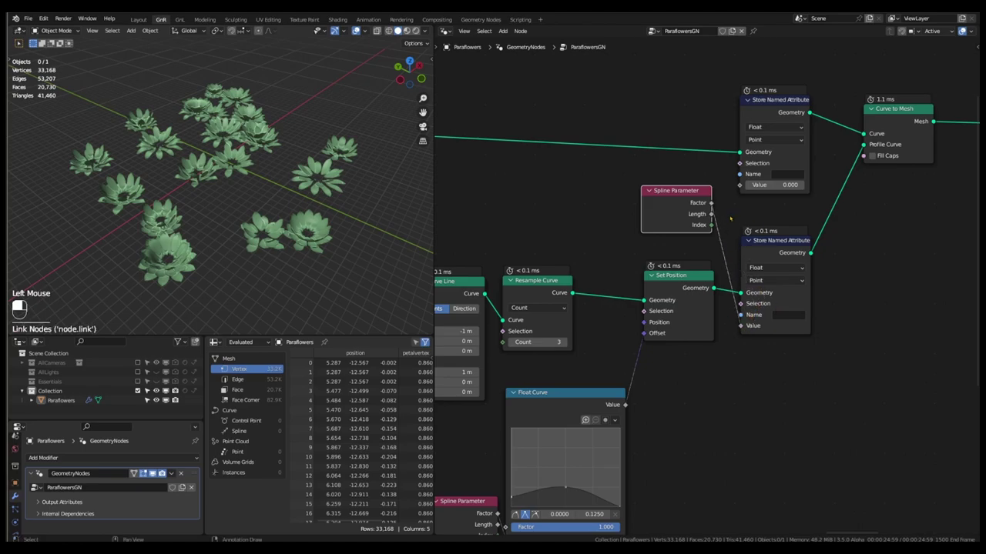
pyautogui.moveTo(712, 219); pyautogui.dragTo(740, 186)
# Name the upper Store Named Attribute node's attribute petalH and the lower one's petalW
pyautogui.click(777, 175)
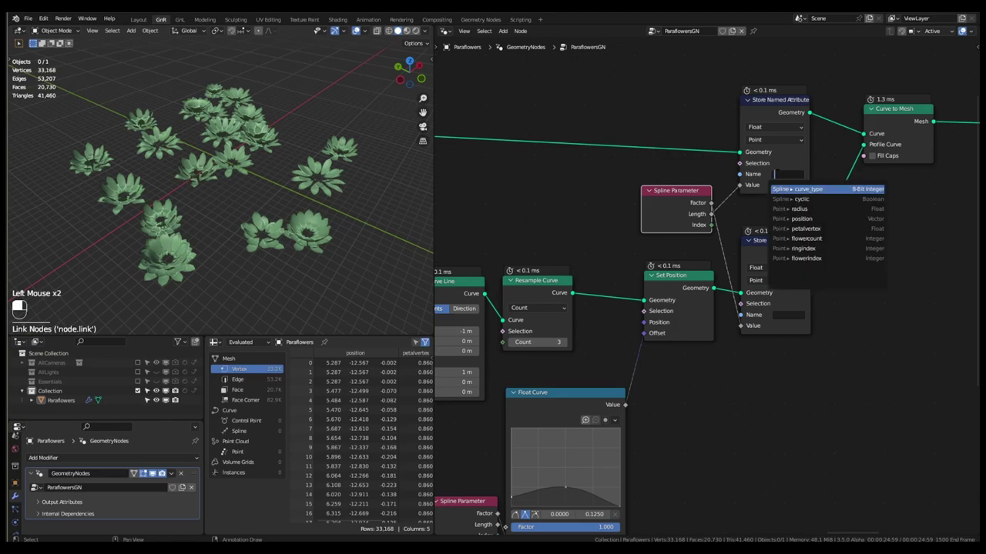
pyautogui.write('petalH')
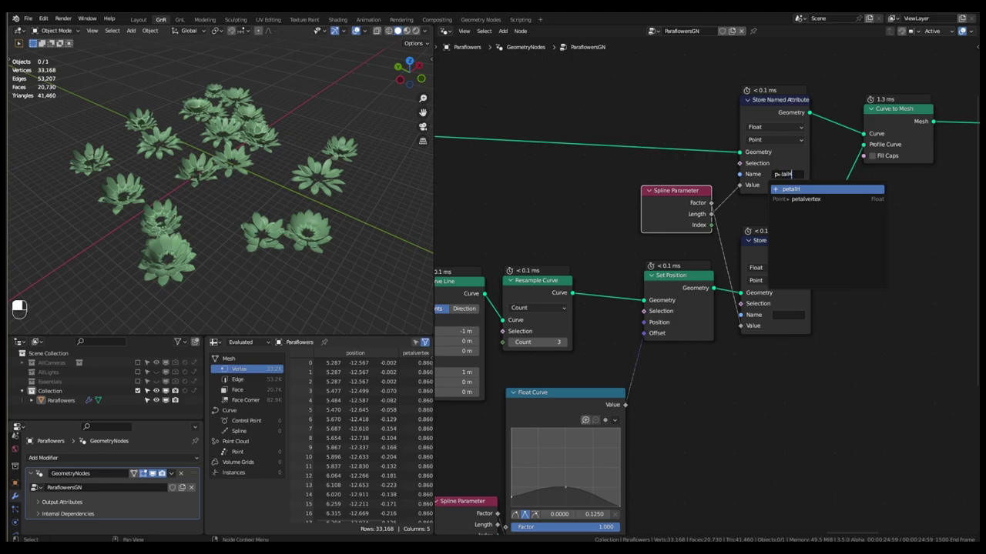
pyautogui.click(798, 189)
pyautogui.click(780, 314)
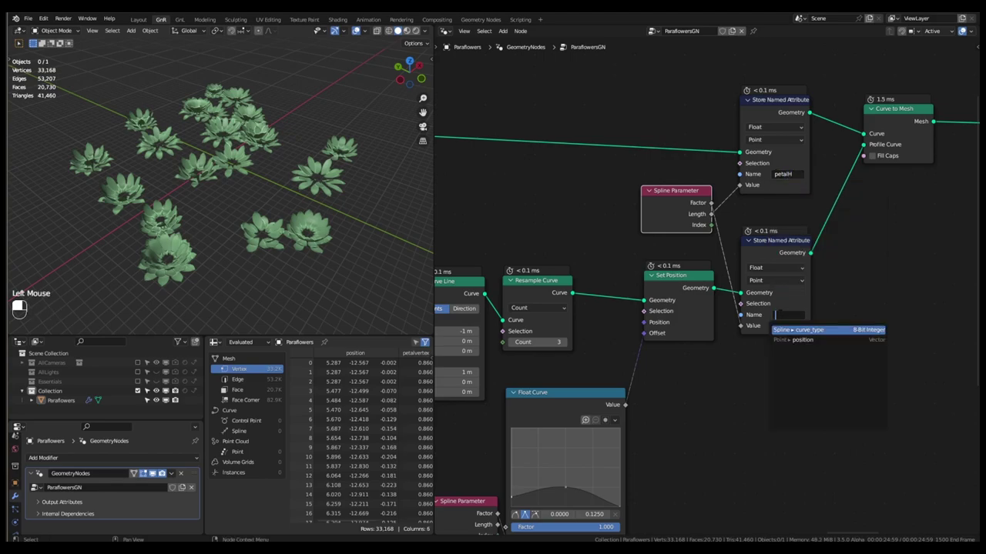
pyautogui.write('petalW')
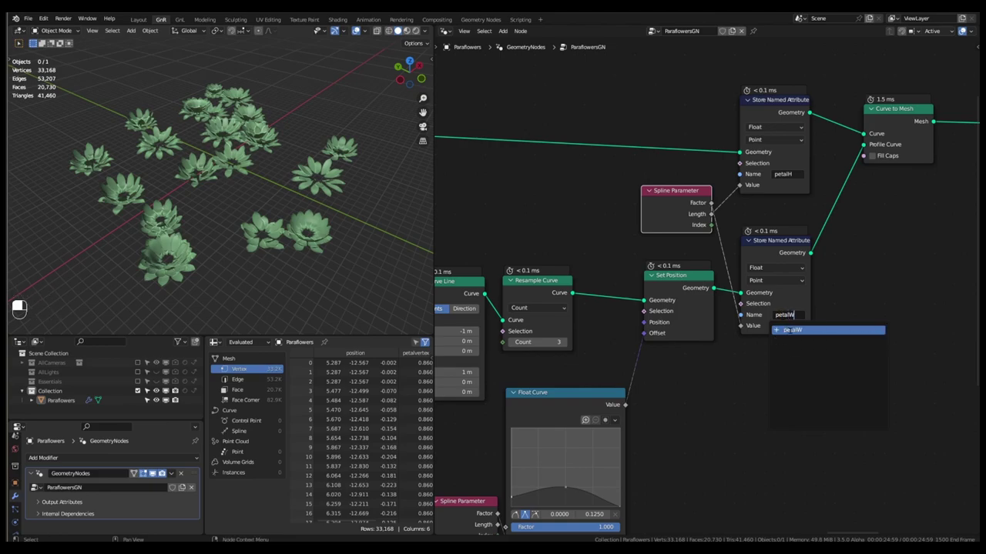
pyautogui.click(791, 331)
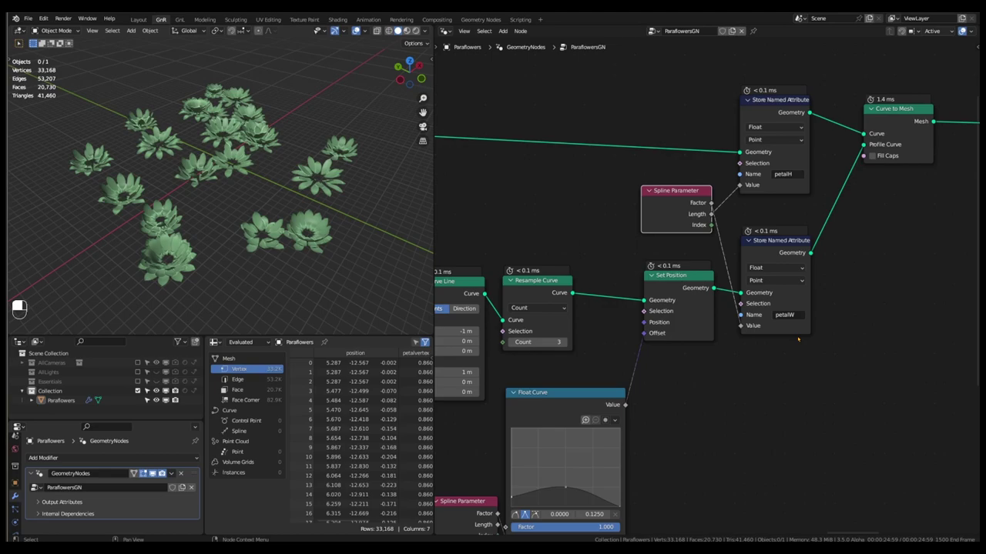
# Frame all the petal-shaping nodes from Set Curve Radius to Curve to Mesh and label the frame "petal leaf"
pyautogui.scroll(-9, 784, 324)
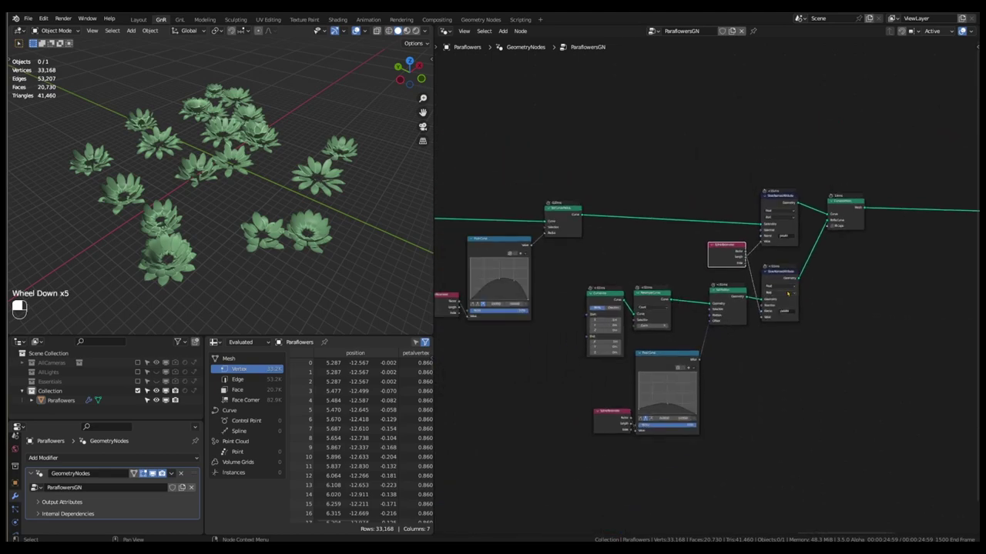
pyautogui.moveTo(619, 221); pyautogui.dragTo(541, 302)
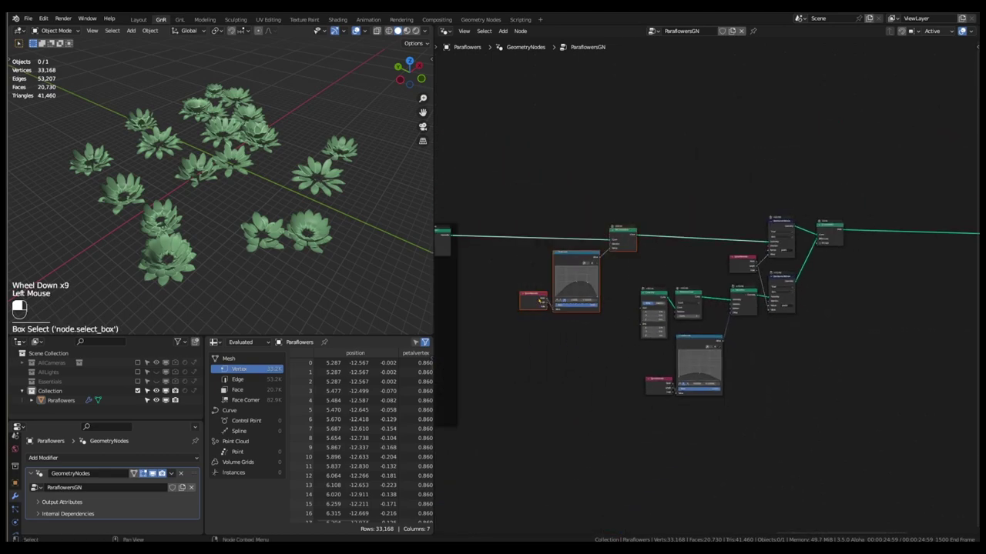
pyautogui.moveTo(629, 233); pyautogui.dragTo(622, 230)
pyautogui.moveTo(837, 209); pyautogui.dragTo(505, 411)
pyautogui.hotkey('shift', 'p')
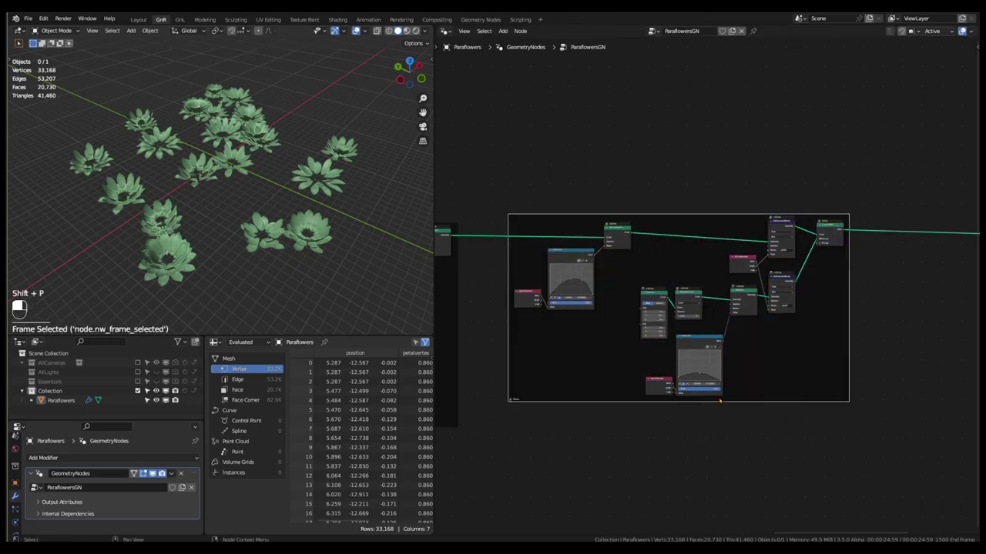
pyautogui.press('F2')
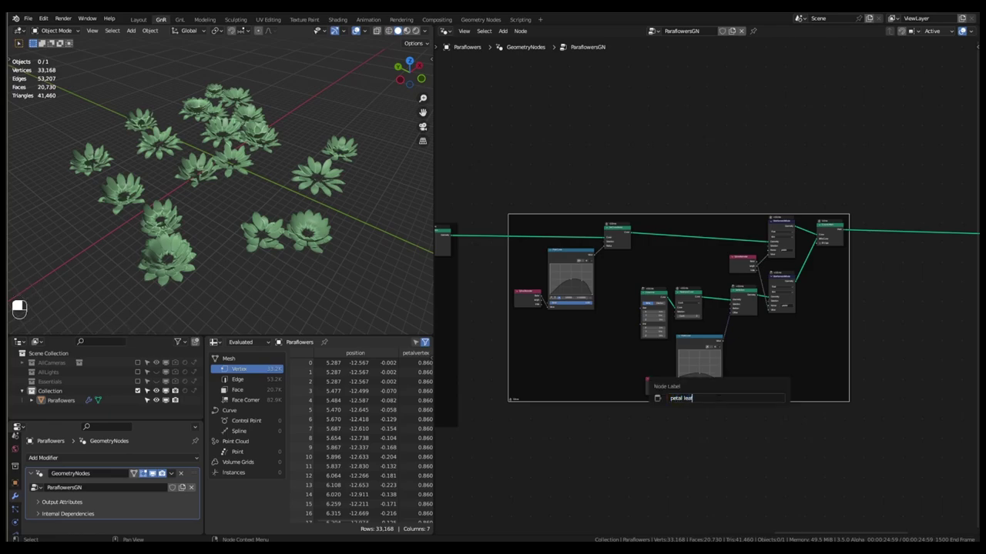
pyautogui.press('Return')
# Move the Scatter Points, Join Geometry, AutoSmooth and output nodes closer to the petal leaf frame
pyautogui.scroll(-3, 737, 342)
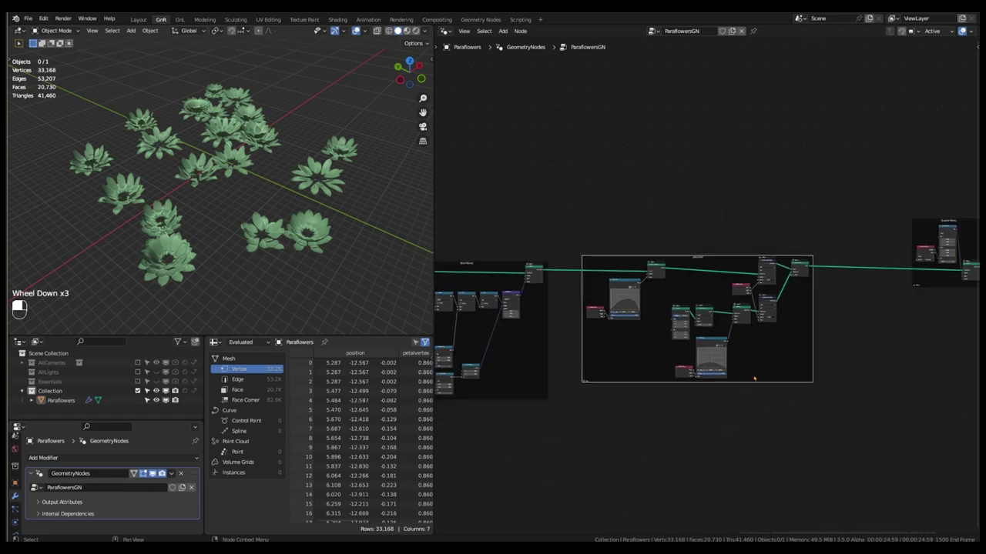
pyautogui.moveTo(754, 379); pyautogui.dragTo(755, 381)
pyautogui.scroll(-1, 770, 370)
pyautogui.moveTo(858, 324); pyautogui.dragTo(805, 326, button='middle')
pyautogui.scroll(-3, 828, 326)
pyautogui.moveTo(960, 257); pyautogui.dragTo(825, 319)
pyautogui.press('g')
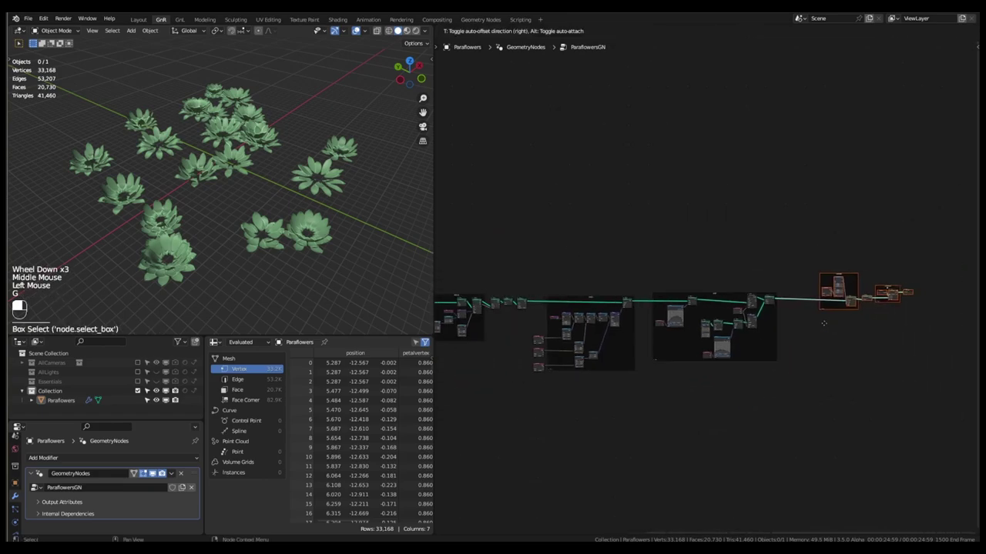
pyautogui.click(803, 323)
pyautogui.scroll(-5, 616, 385)
pyautogui.click(585, 396)
pyautogui.moveTo(578, 399); pyautogui.dragTo(703, 330, button='middle')
pyautogui.scroll(3, 693, 354)
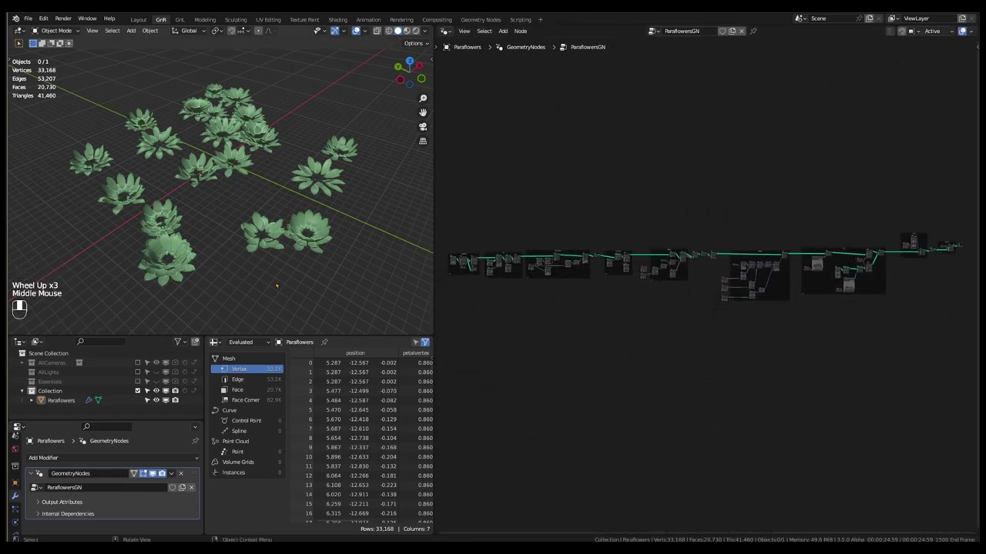
# Switch the 3D viewport to the camera view and fit the whole camera frame in it
pyautogui.press('KP_0')
pyautogui.scroll(-7, 273, 269)
pyautogui.scroll(1, 315, 162)
pyautogui.keyDown('shift'); pyautogui.moveTo(323, 216); pyautogui.dragTo(297, 211, button='middle'); pyautogui.keyUp('shift')
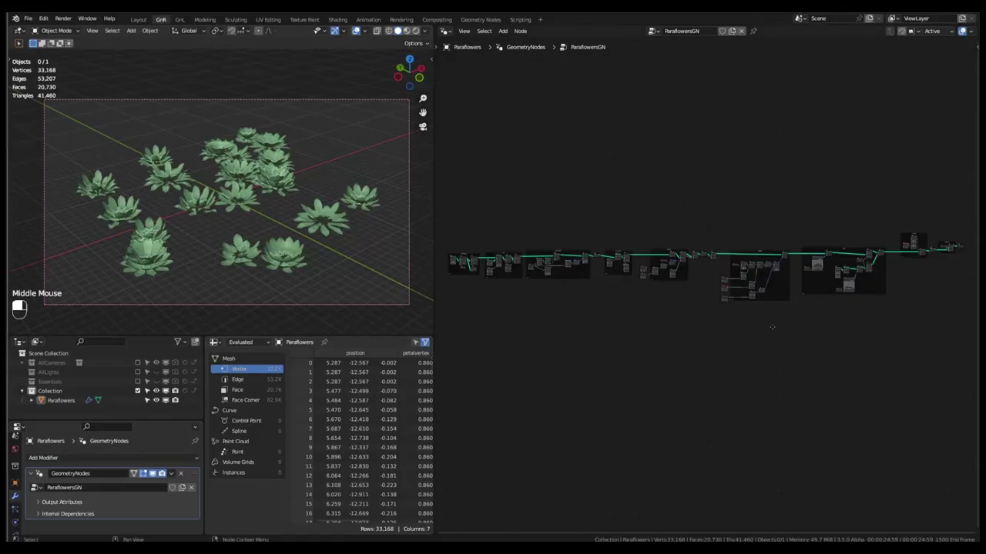
# Mute and re-enable the Set Position node in the Scatter Points frame to compare the flower placement
pyautogui.scroll(9, 747, 303)
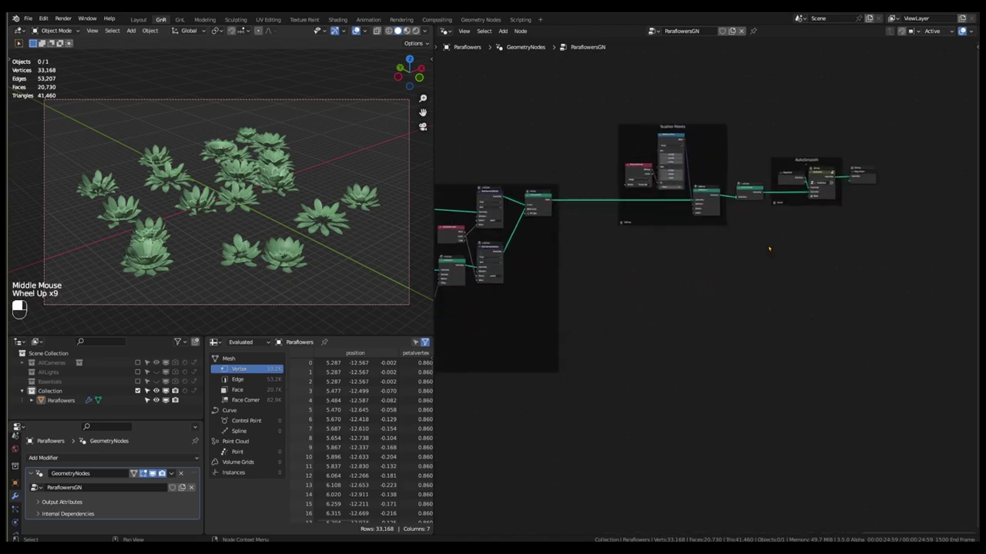
pyautogui.scroll(4, 728, 206)
pyautogui.click(690, 185)
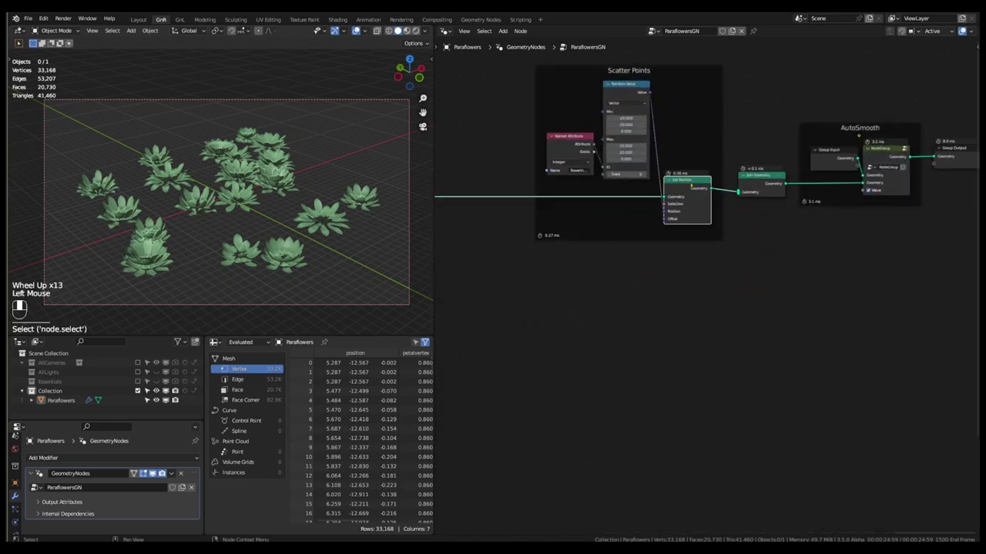
pyautogui.press('m')
pyautogui.press('m')
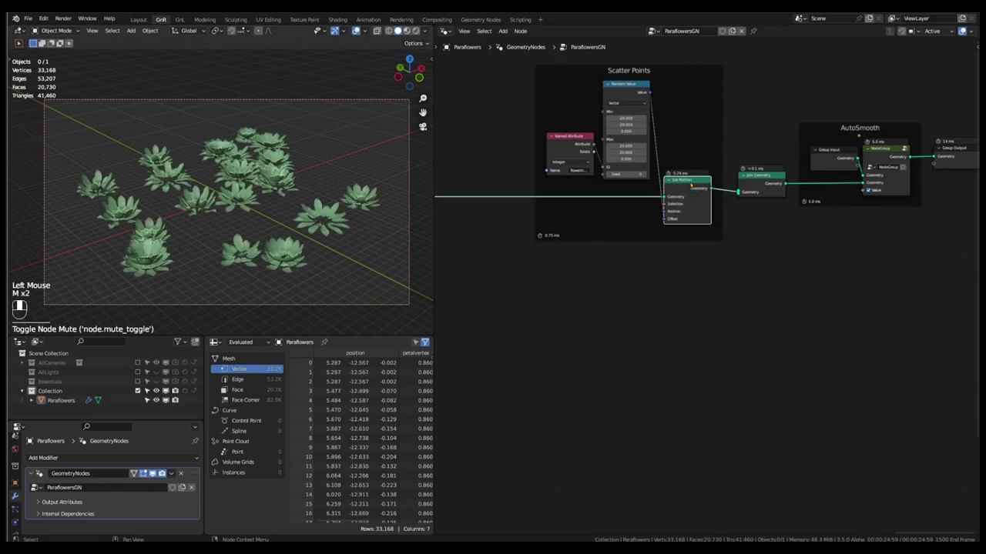
# Move the Scatter Points frame up out of the main node chain
pyautogui.scroll(-3, 653, 230)
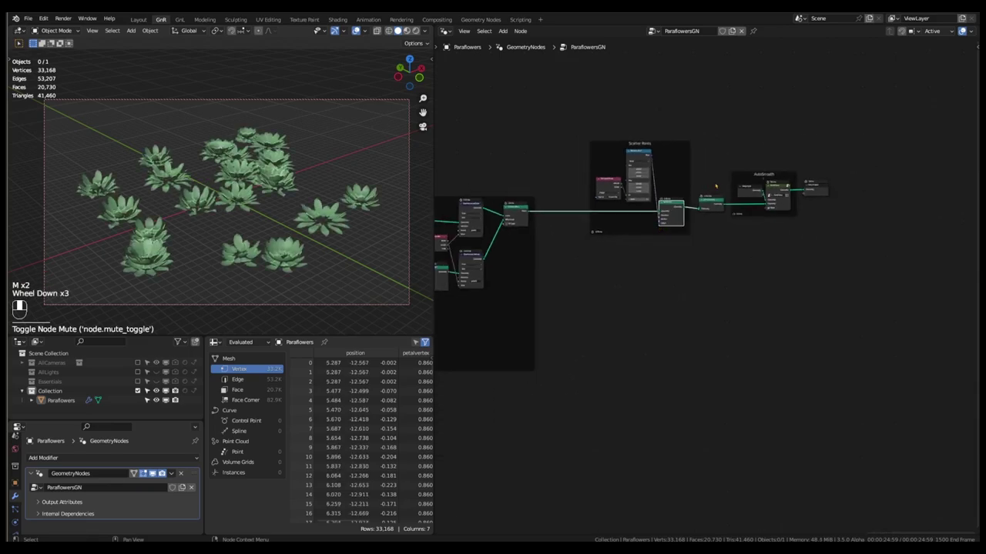
pyautogui.scroll(2, 719, 188)
pyautogui.moveTo(686, 117); pyautogui.dragTo(539, 267)
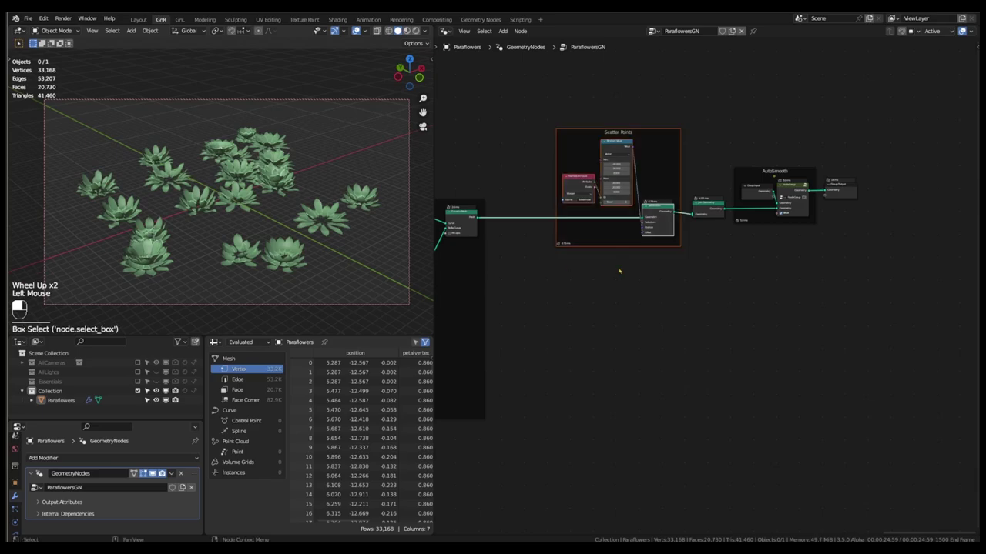
pyautogui.press('g')
pyautogui.click(608, 208)
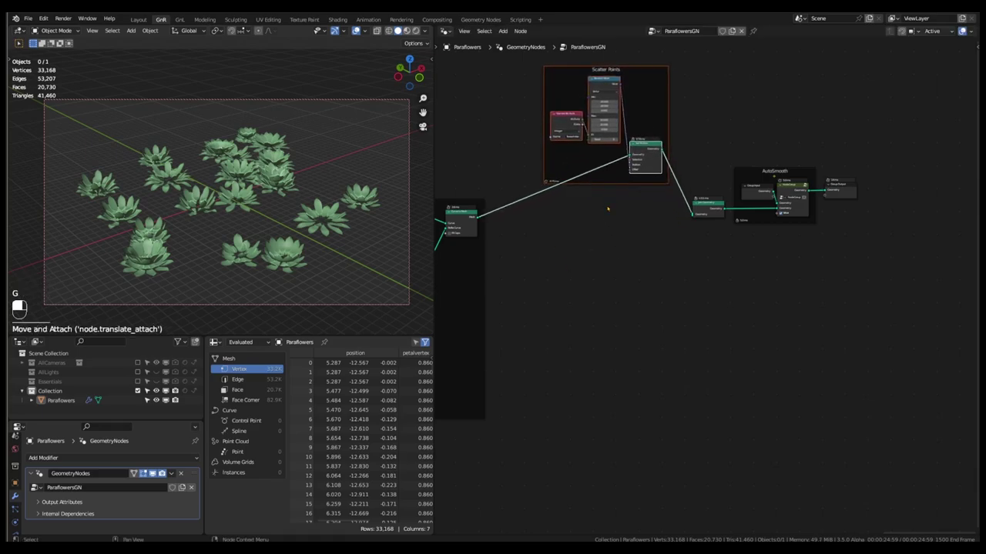
pyautogui.click(634, 260)
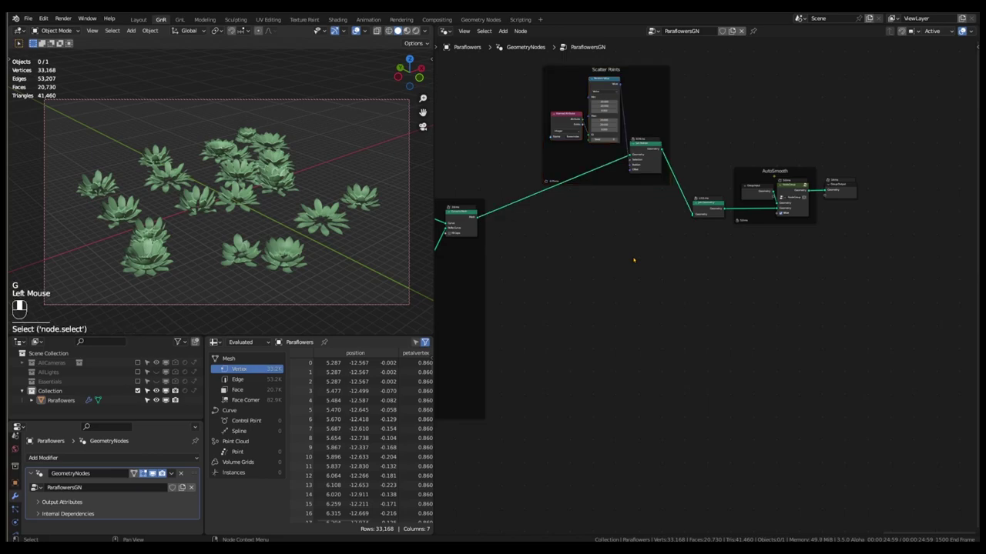
# Add a new Set Position node below the Scatter Points frame
pyautogui.hotkey('shift', 'a')
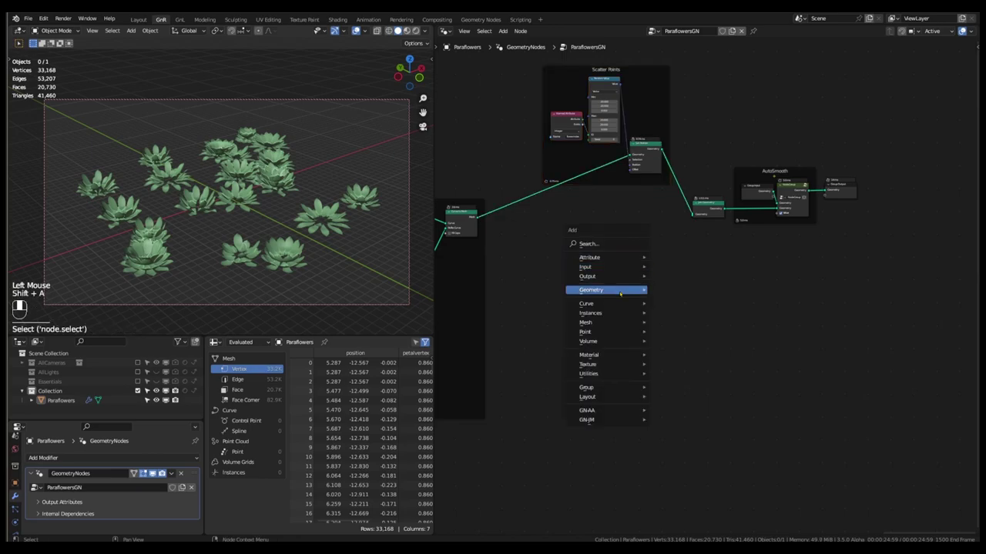
pyautogui.moveTo(631, 289)
pyautogui.moveTo(670, 299)
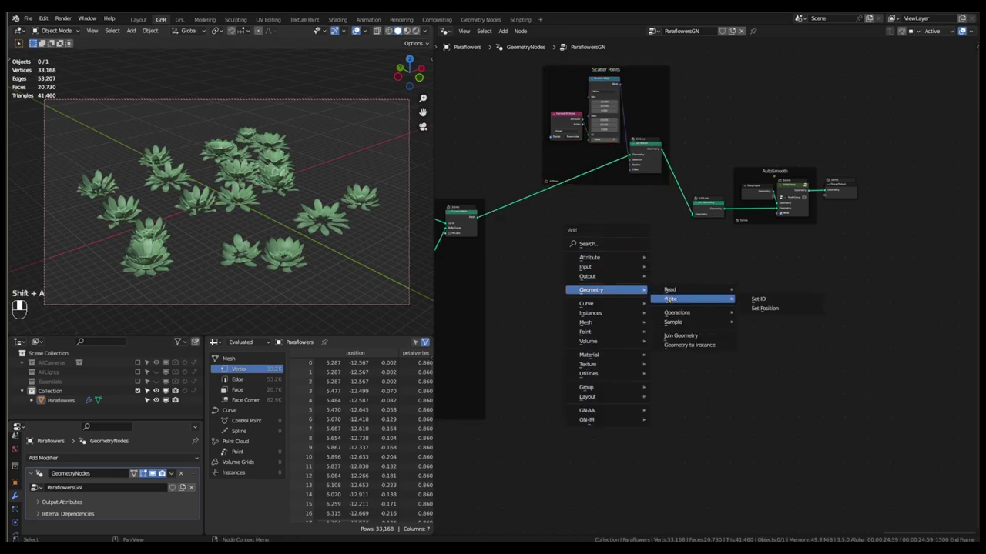
pyautogui.click(762, 309)
pyautogui.click(630, 238)
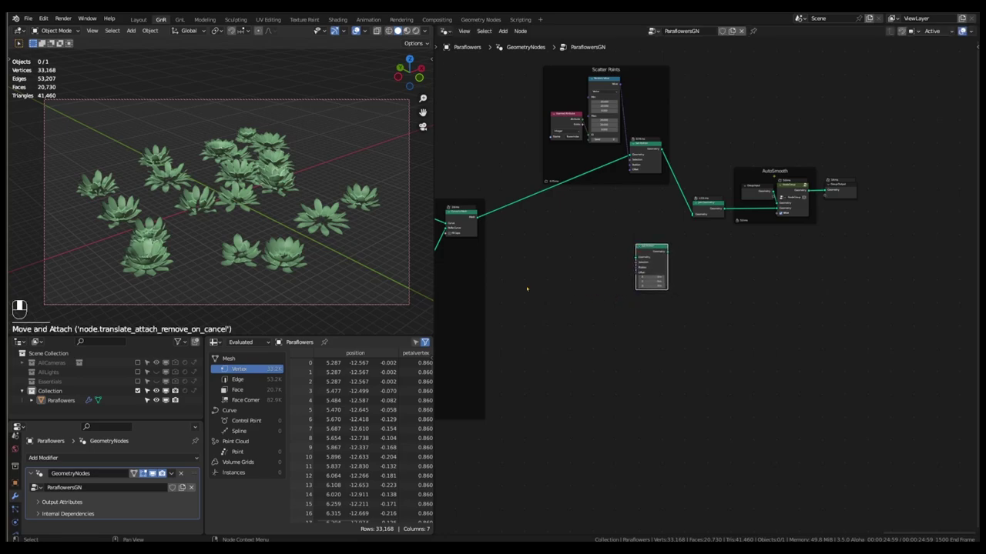
# Add a Grid mesh primitive node in front of the new Set Position node
pyautogui.scroll(3, 527, 289)
pyautogui.hotkey('shift', 'a')
pyautogui.moveTo(562, 326)
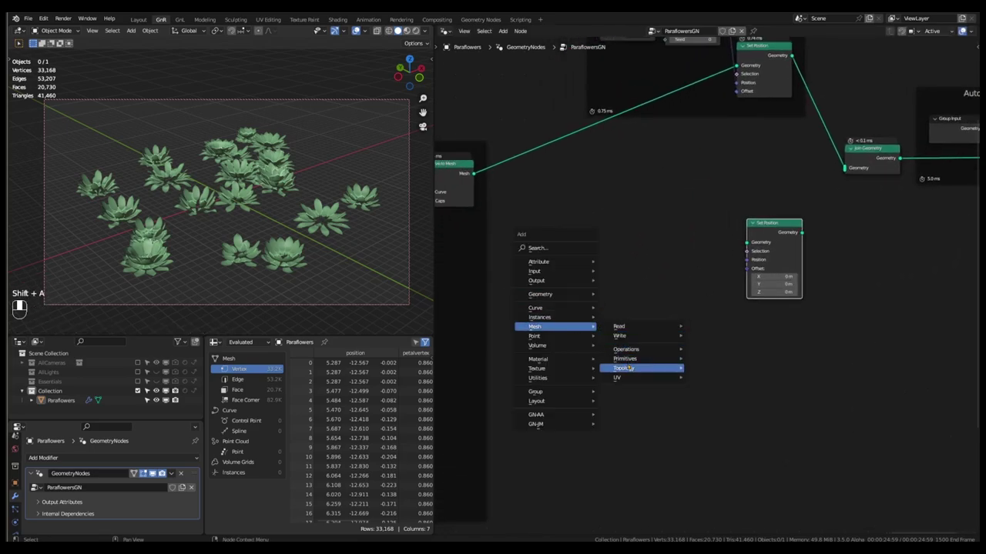
pyautogui.moveTo(625, 358)
pyautogui.click(728, 387)
pyautogui.scroll(4, 643, 261)
pyautogui.click(639, 258)
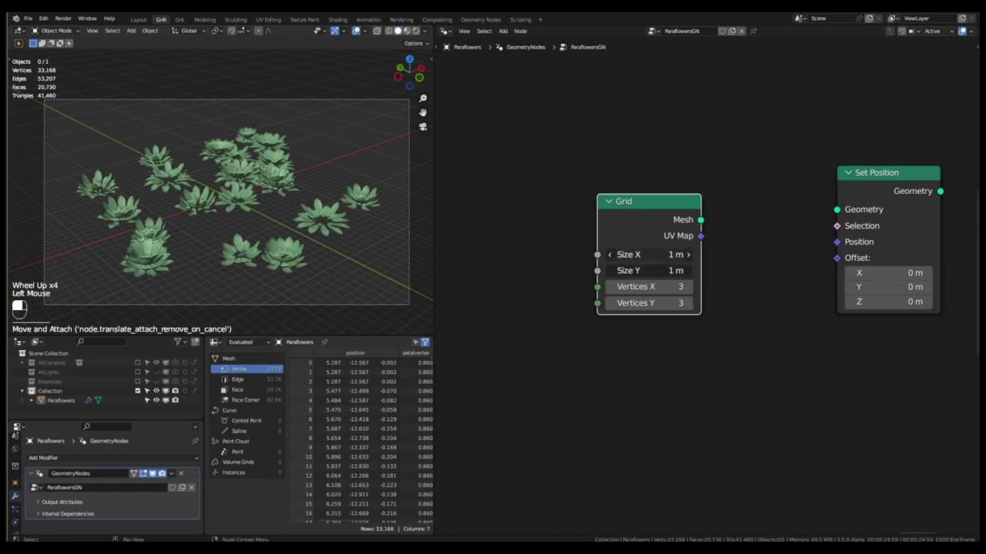
# Set the Grid to 30 m in X and Y with 5 vertices in each direction, and preview its output
pyautogui.click(645, 255)
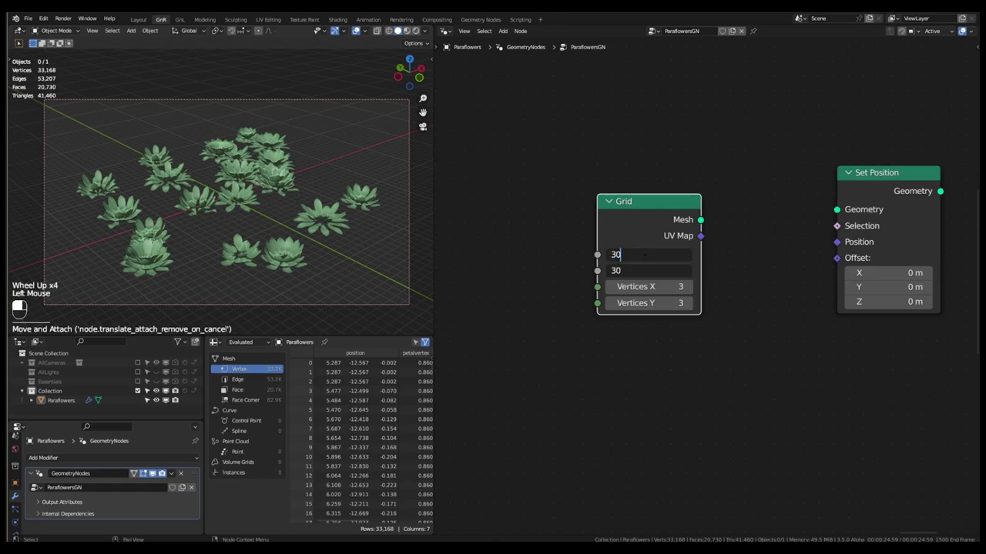
pyautogui.press('Return')
pyautogui.moveTo(647, 287)
pyautogui.mouseDown()
pyautogui.moveTo(647, 302)
pyautogui.moveTo(647, 289)
pyautogui.mouseUp()
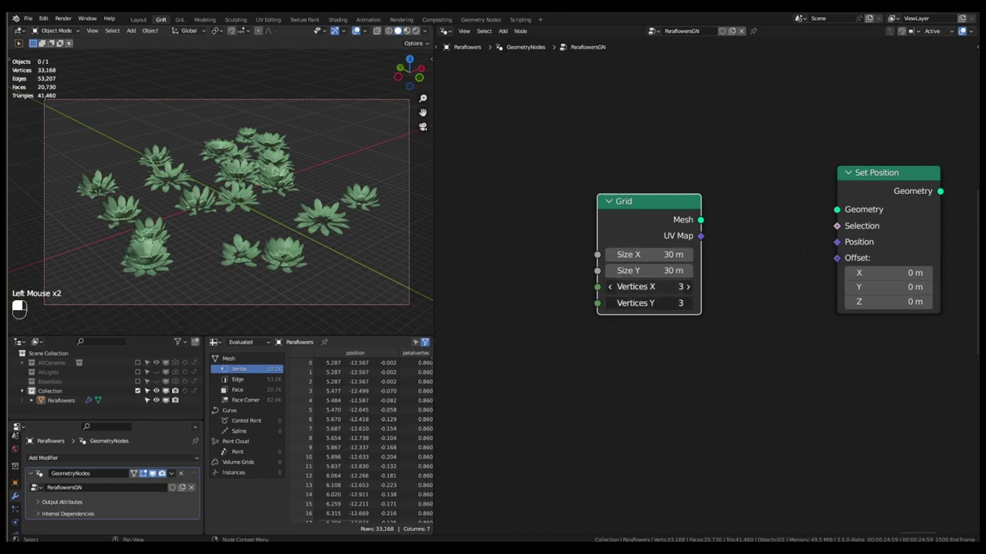
pyautogui.write('5')
pyautogui.press('Return')
pyautogui.keyDown('ctrl'); pyautogui.keyDown('shift'); pyautogui.click(655, 308); pyautogui.keyUp('shift'); pyautogui.keyUp('ctrl')
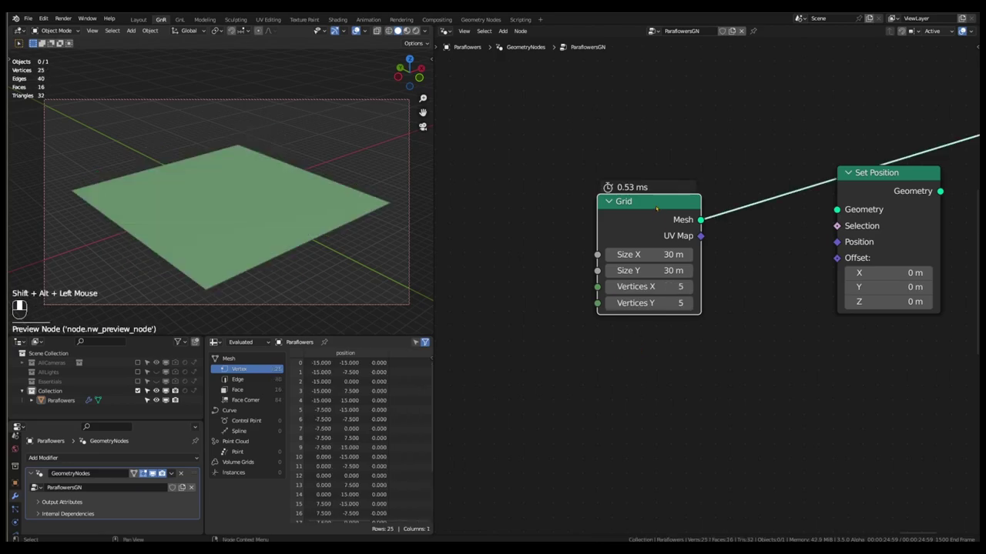
# Link the Curve to Mesh output through the new Set Position node into Join Geometry
pyautogui.scroll(-5, 591, 276)
pyautogui.scroll(2, 689, 254)
pyautogui.moveTo(619, 247); pyautogui.dragTo(677, 273)
pyautogui.scroll(-3, 676, 274)
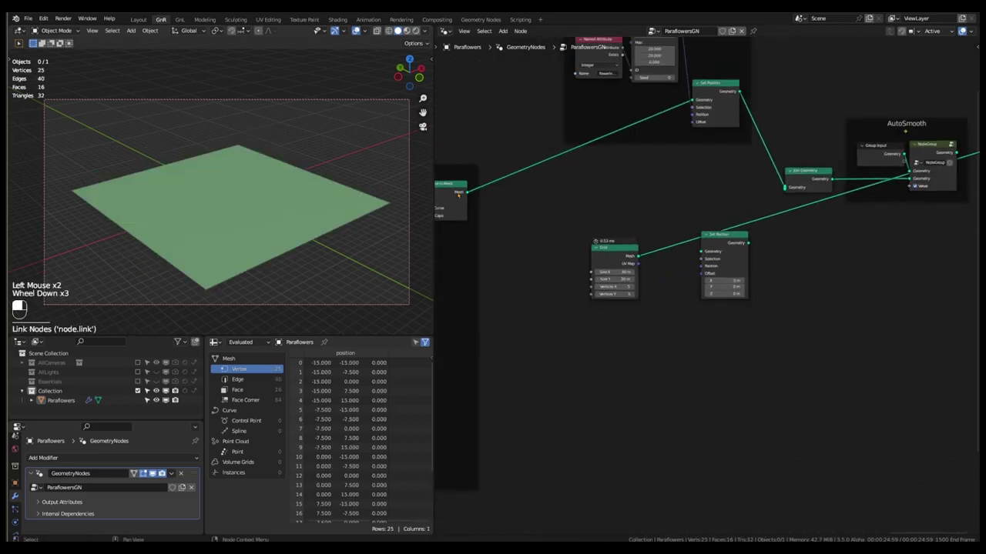
pyautogui.moveTo(467, 192); pyautogui.dragTo(785, 188)
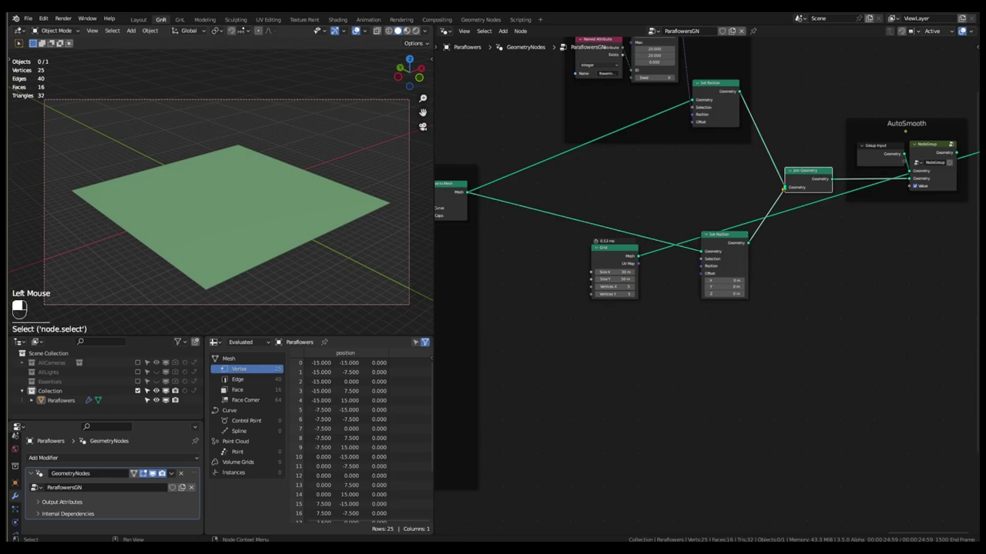
# Mute the link from the Scatter Points Set Position to Join Geometry, and preview the AutoSmooth group's output
pyautogui.keyDown('ctrl'); pyautogui.keyDown('alt'); pyautogui.moveTo(783, 139); pyautogui.dragTo(737, 163, button='right'); pyautogui.keyUp('alt'); pyautogui.keyUp('ctrl')
pyautogui.scroll(-3, 693, 206)
pyautogui.scroll(2, 869, 155)
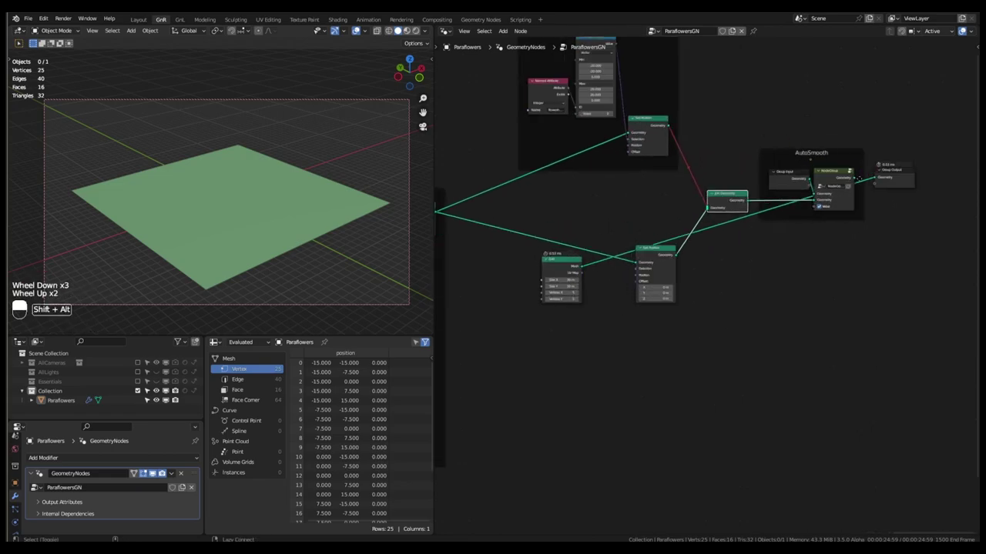
pyautogui.keyDown('alt'); pyautogui.keyDown('shift'); pyautogui.click(833, 175); pyautogui.keyUp('shift'); pyautogui.keyUp('alt')
# Add a Sample Index node between Grid and Set Position, and link the Grid's Mesh to its Geometry input
pyautogui.scroll(4, 587, 282)
pyautogui.moveTo(578, 281); pyautogui.dragTo(642, 279, button='middle')
pyautogui.scroll(3, 643, 279)
pyautogui.doubleClick(642, 280)
pyautogui.hotkey('shift', 'a')
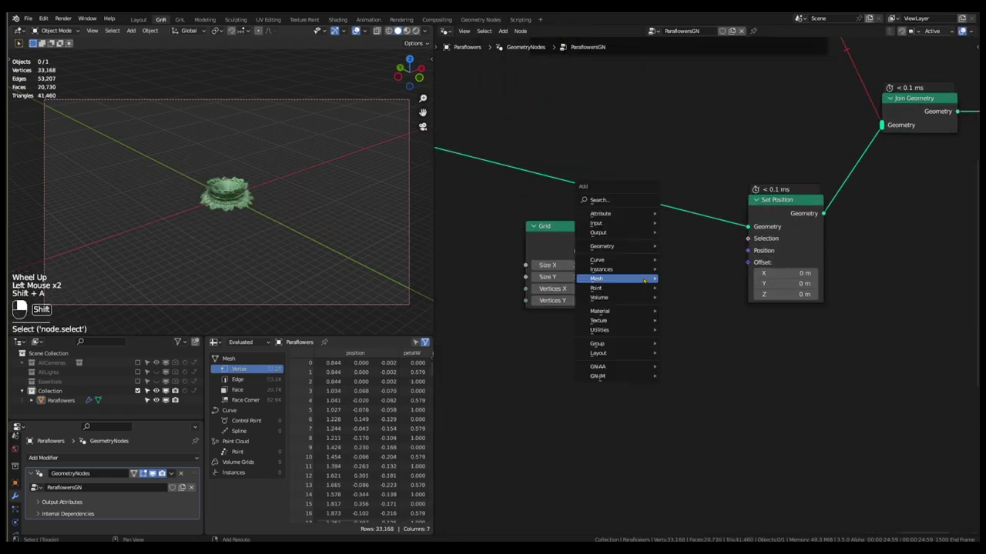
pyautogui.moveTo(643, 281)
pyautogui.moveTo(698, 280)
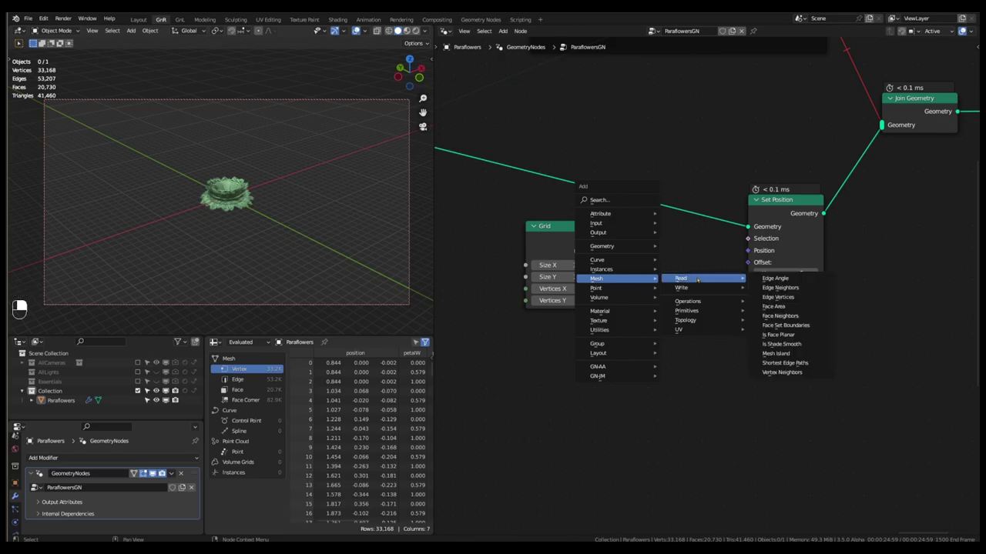
pyautogui.moveTo(647, 247)
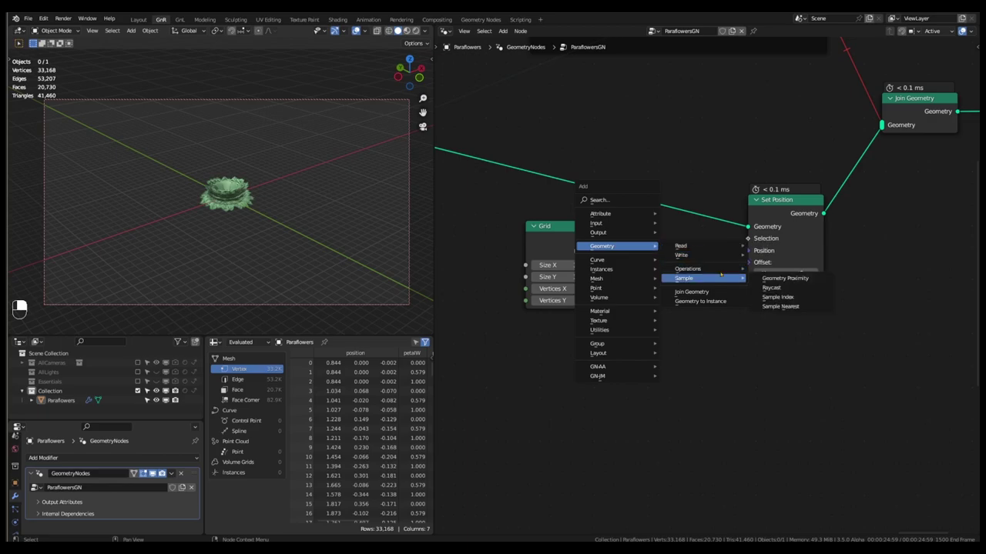
pyautogui.click(777, 296)
pyautogui.click(605, 241)
pyautogui.moveTo(601, 239); pyautogui.dragTo(647, 308)
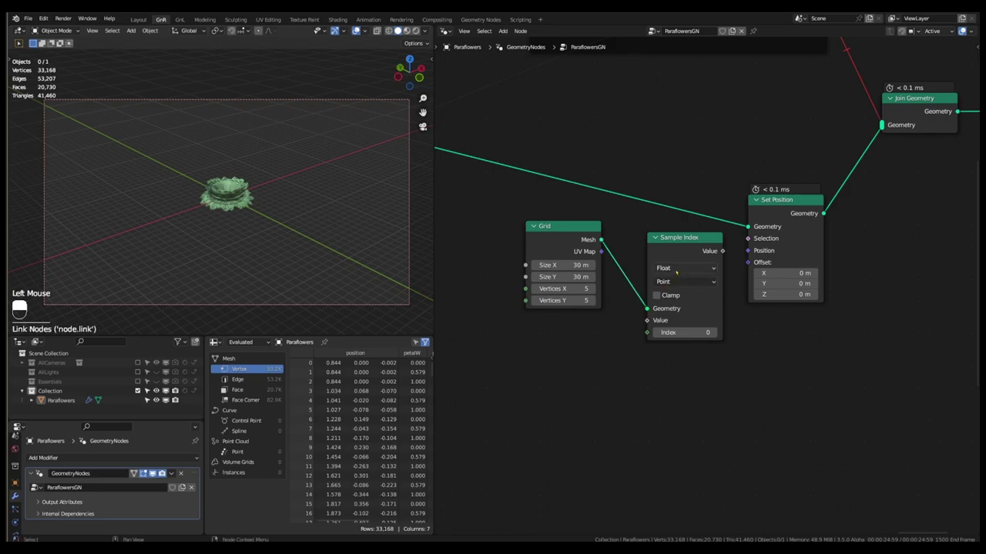
# Set the Sample Index data type to Vector, and link a new Position node to its Value input
pyautogui.click(684, 268)
pyautogui.click(676, 304)
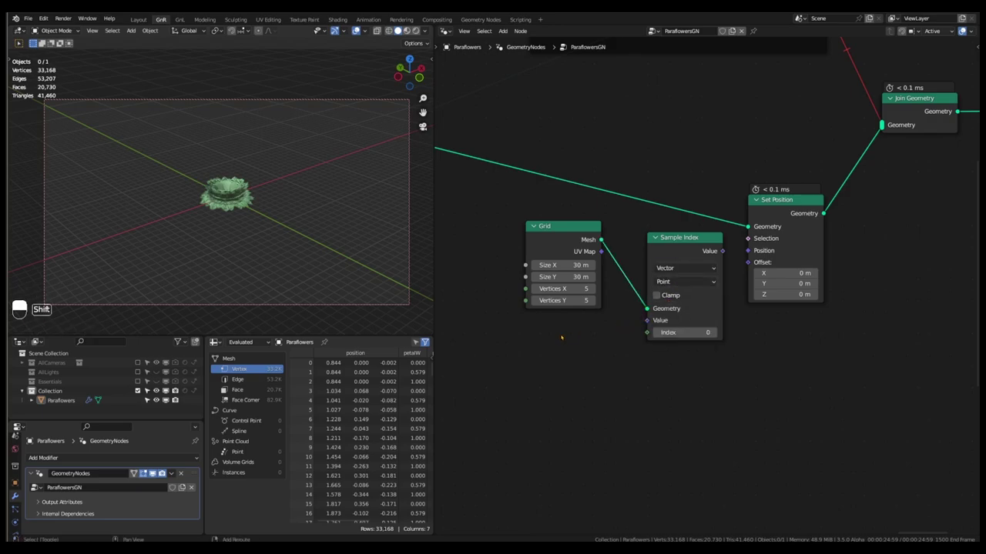
pyautogui.hotkey('shift', 'a')
pyautogui.moveTo(598, 335)
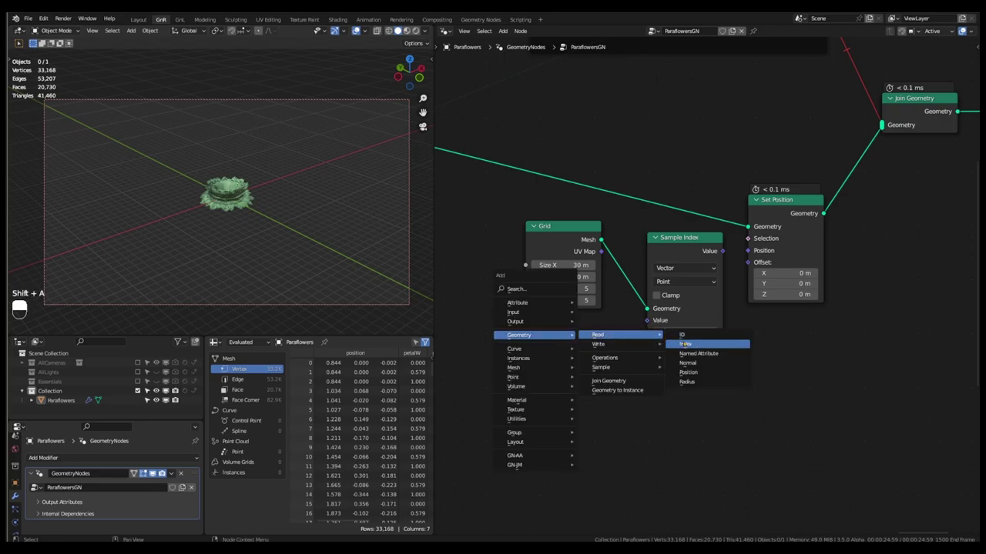
pyautogui.click(693, 368)
pyautogui.click(527, 324)
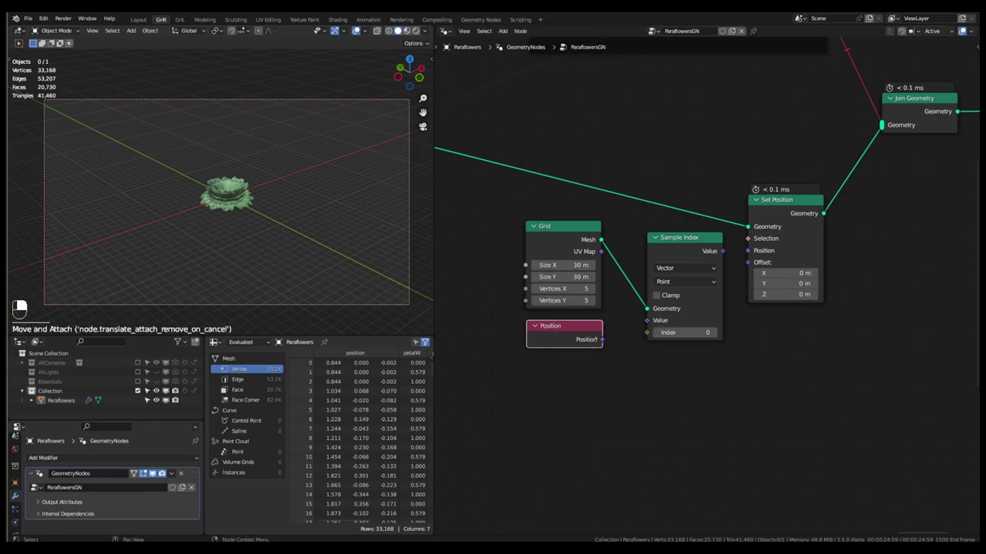
pyautogui.moveTo(599, 339); pyautogui.dragTo(642, 325)
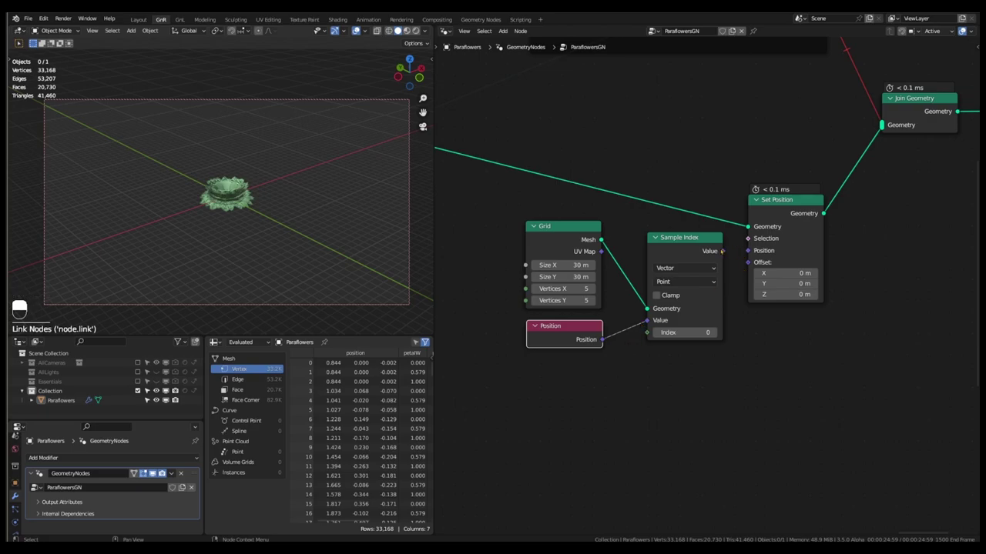
# Link the Sample Index Value output to the Set Position node's Offset
pyautogui.click(722, 251)
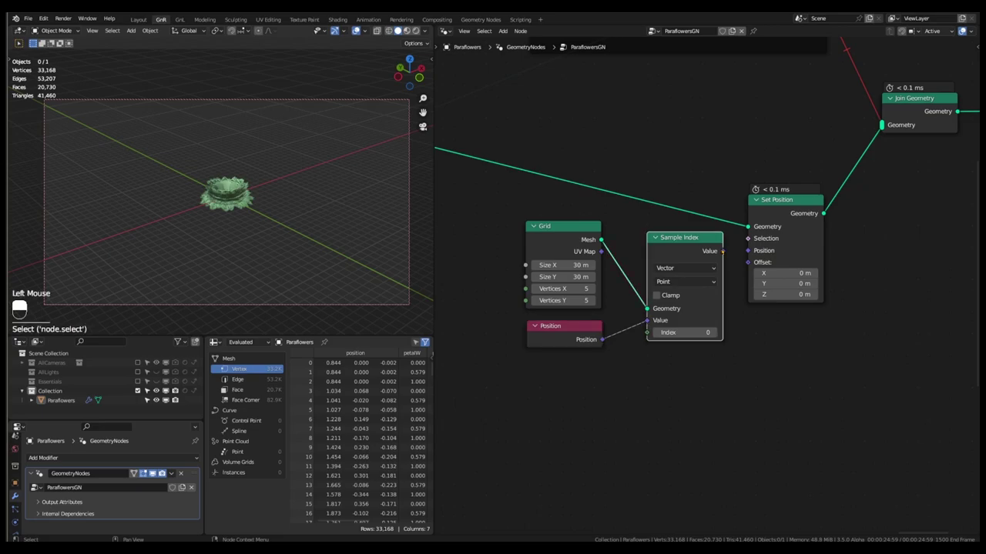
pyautogui.moveTo(722, 251); pyautogui.dragTo(737, 248)
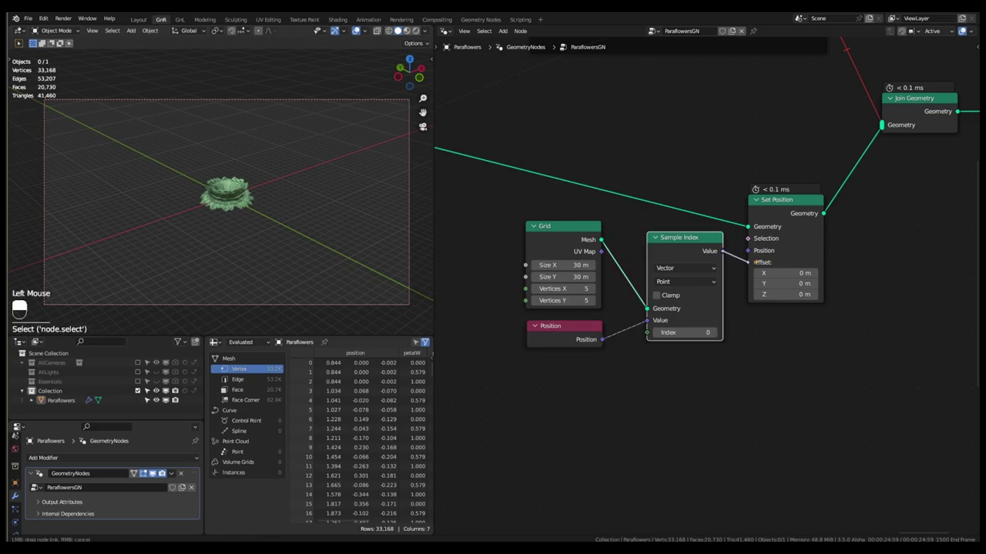
pyautogui.moveTo(758, 263); pyautogui.dragTo(758, 263)
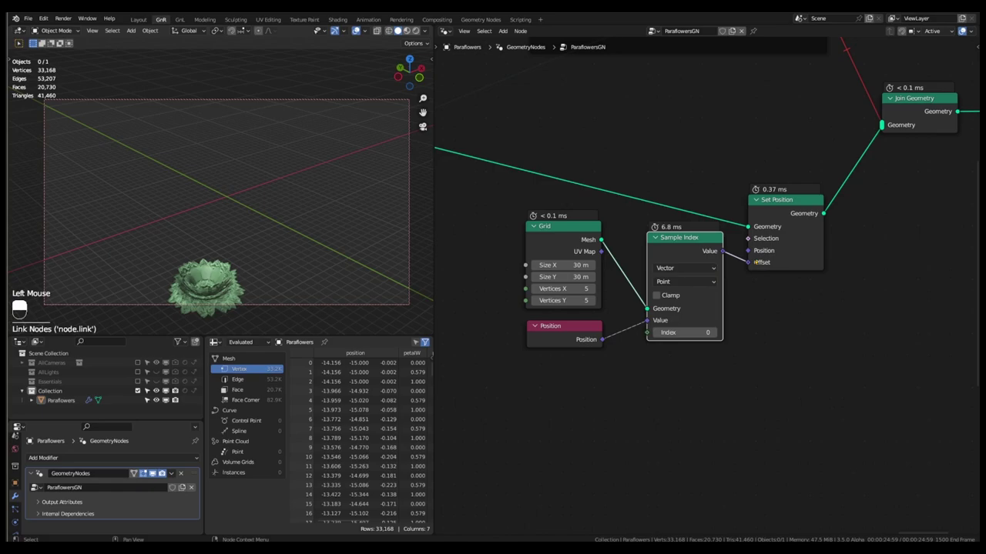
# Step the Sample Index node's Index up to 10 to move the flower across the grid points
pyautogui.doubleClick(713, 332)
pyautogui.tripleClick(713, 332)
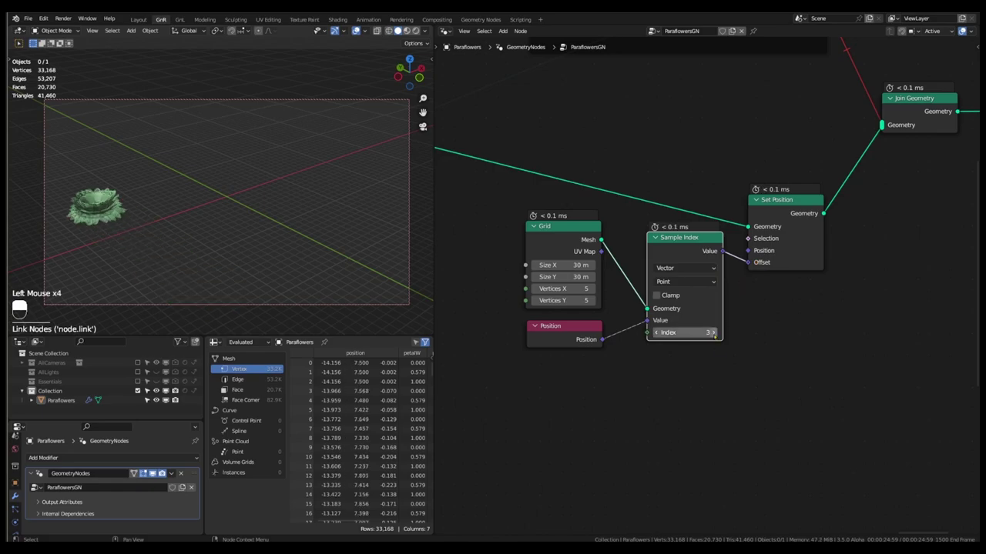
pyautogui.tripleClick(713, 332)
pyautogui.doubleClick(713, 332)
# Add a Named Attribute node reading the integer flowerindex, and link its Attribute output to the Sample Index node's Index
pyautogui.moveTo(602, 376); pyautogui.dragTo(623, 331, button='middle')
pyautogui.hotkey('shift', 'a')
pyautogui.moveTo(624, 329)
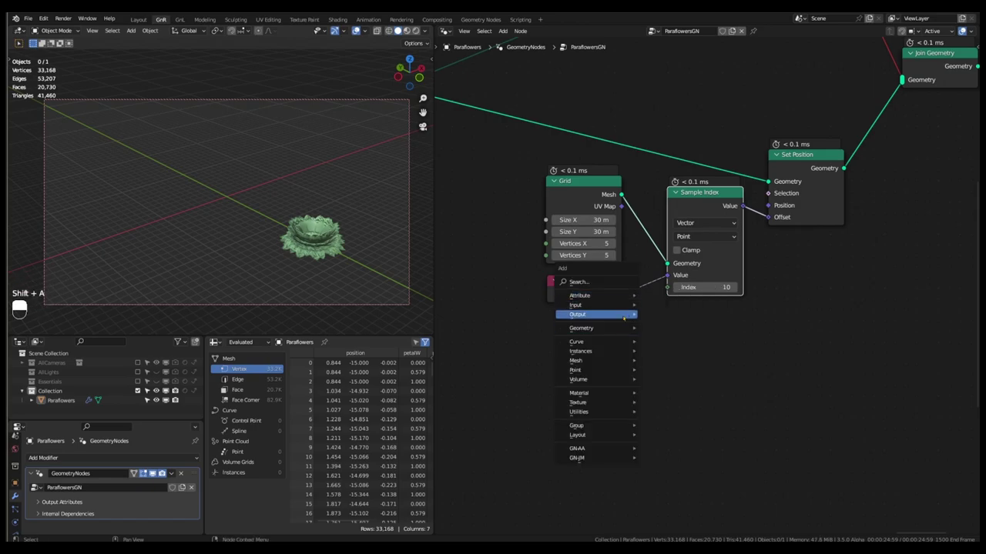
pyautogui.moveTo(670, 328)
pyautogui.click(769, 347)
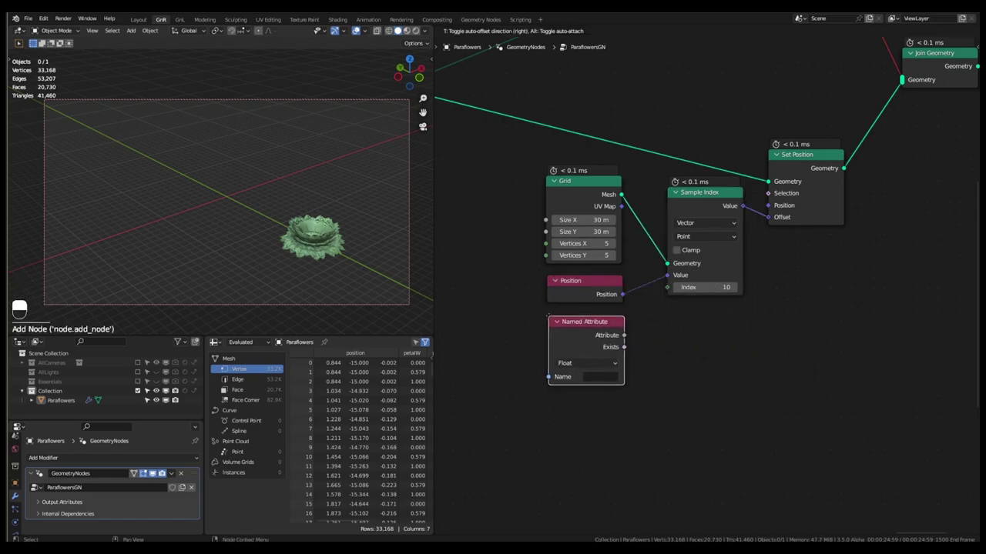
pyautogui.click(533, 309)
pyautogui.scroll(2, 533, 309)
pyautogui.click(604, 375)
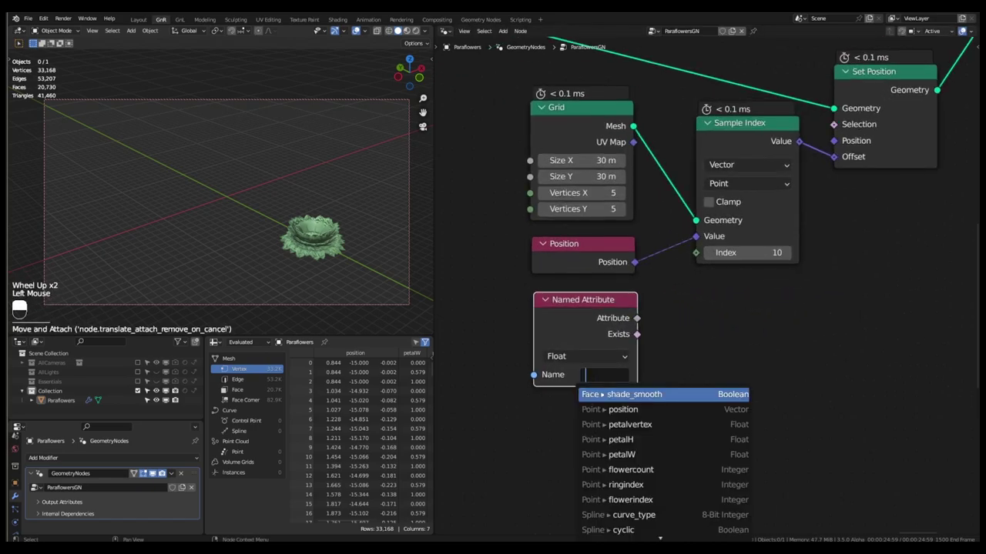
pyautogui.click(654, 498)
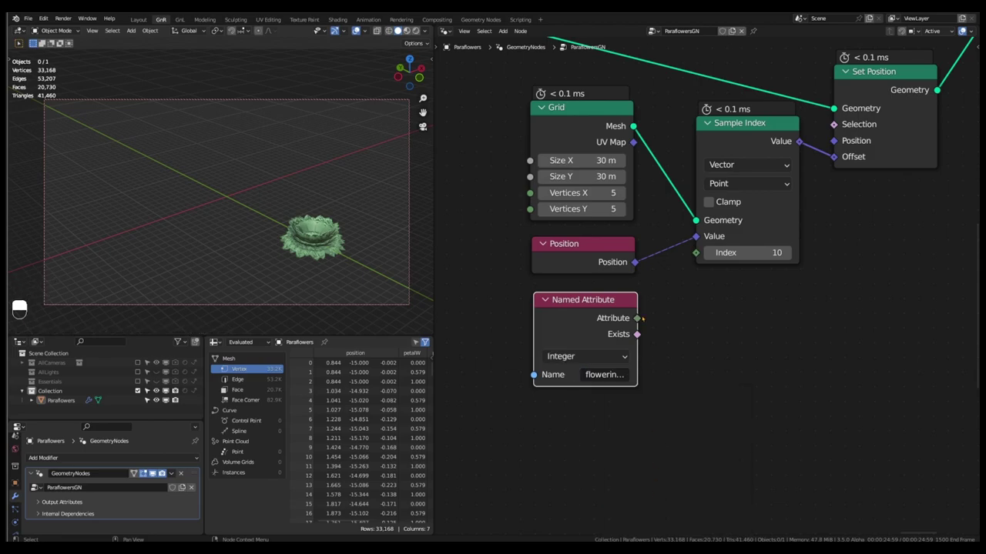
pyautogui.moveTo(638, 318); pyautogui.dragTo(699, 254)
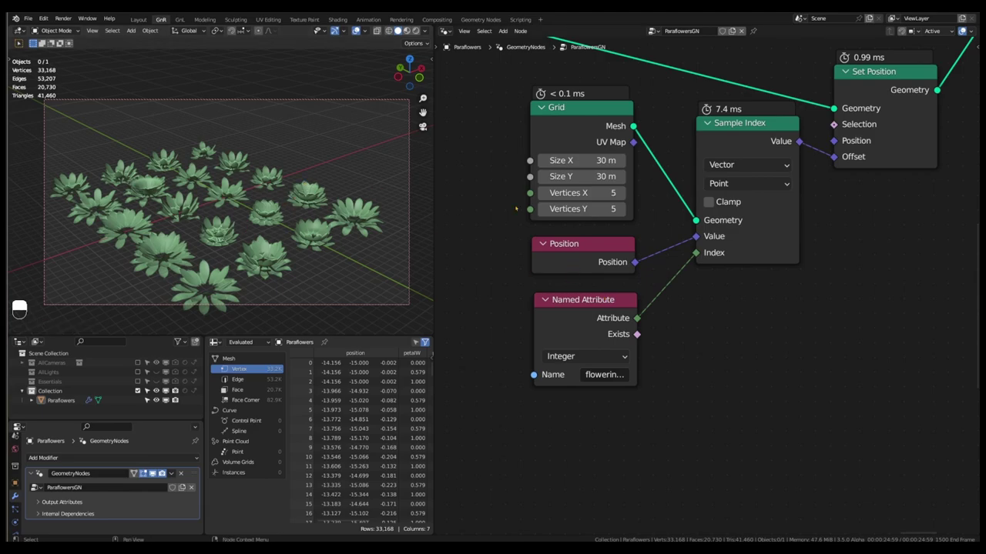
# Set the Points node's Count to 25 in the Points Generation frame
pyautogui.scroll(-1, 666, 236)
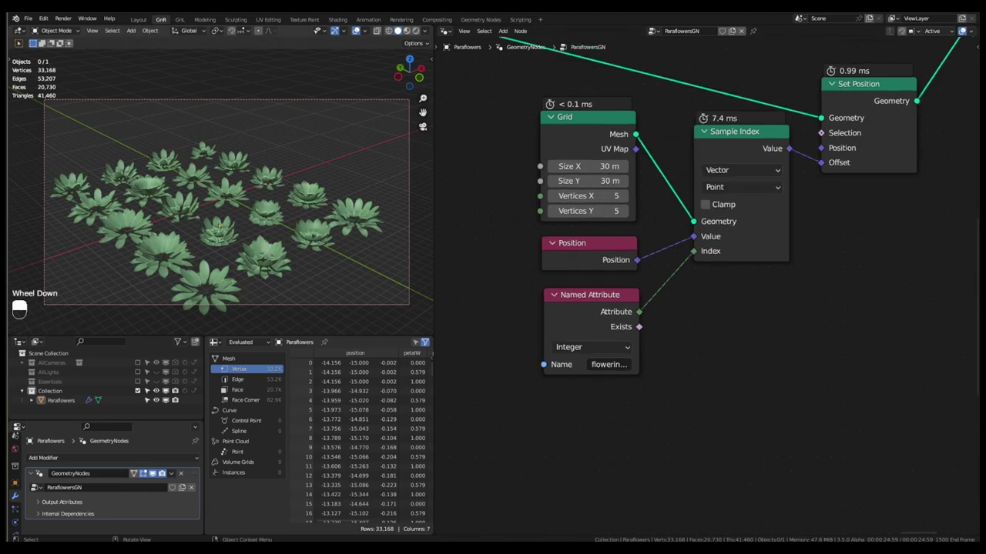
pyautogui.scroll(-17, 671, 224)
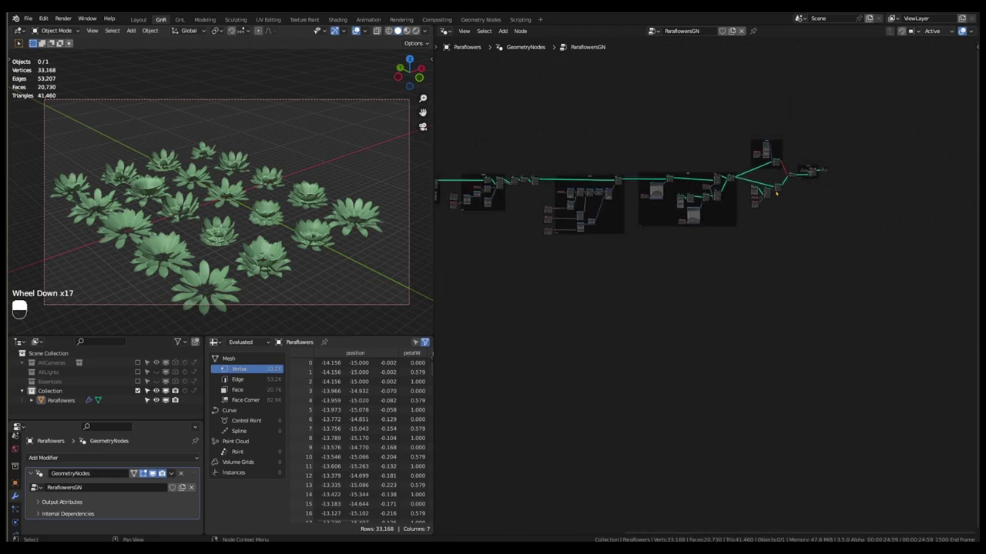
pyautogui.moveTo(504, 219); pyautogui.dragTo(501, 221, button='middle')
pyautogui.scroll(13, 524, 186)
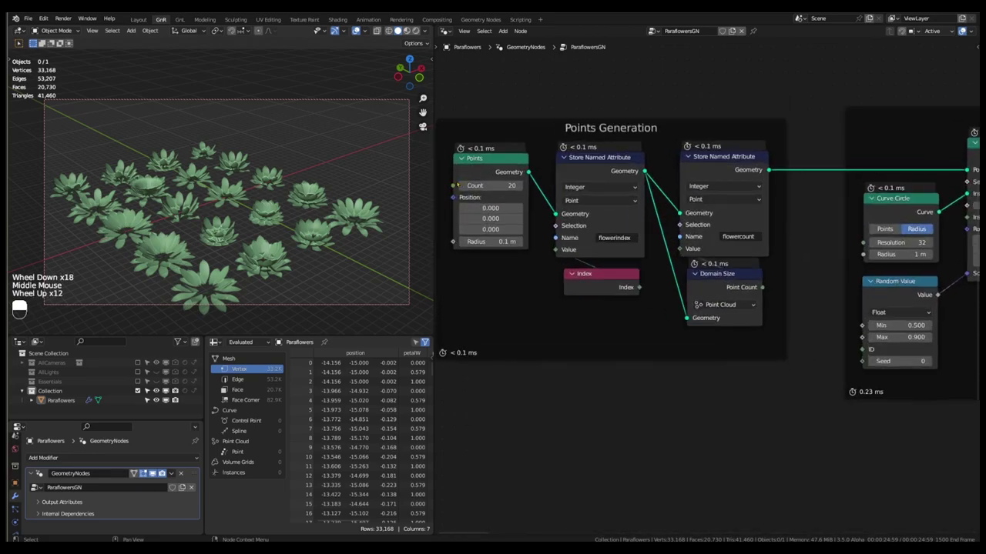
pyautogui.click(525, 185)
pyautogui.click(525, 186)
pyautogui.click(525, 185)
pyautogui.click(525, 186)
pyautogui.click(525, 186)
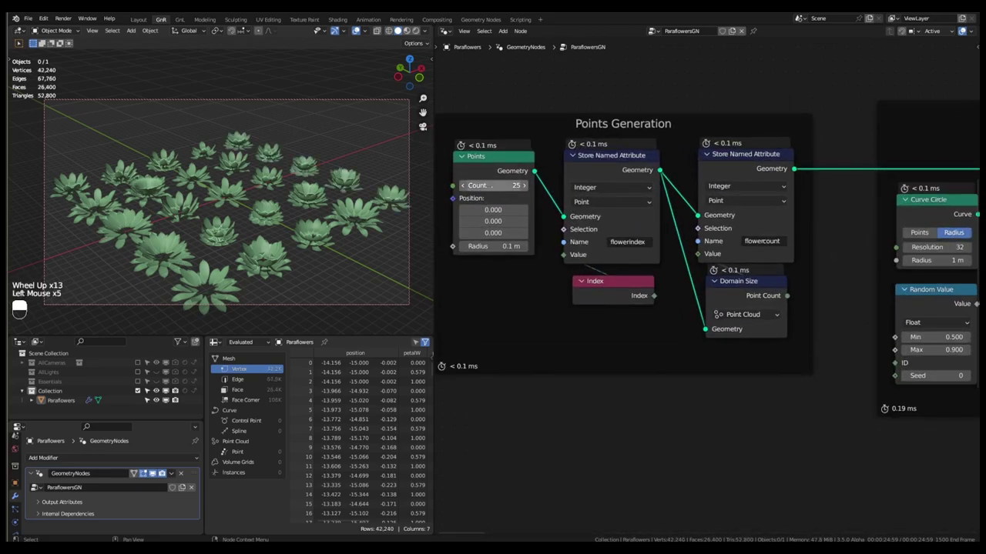
# Frame the Grid, Position, Named Attribute, Sample Index and Set Position nodes, and label the frame Scatter II
pyautogui.scroll(-3, 465, 187)
pyautogui.scroll(-8, 465, 187)
pyautogui.moveTo(697, 238); pyautogui.dragTo(489, 243, button='middle')
pyautogui.scroll(1, 616, 246)
pyautogui.moveTo(653, 248); pyautogui.dragTo(567, 251, button='middle')
pyautogui.moveTo(877, 275); pyautogui.dragTo(700, 193, button='middle')
pyautogui.scroll(7, 700, 193)
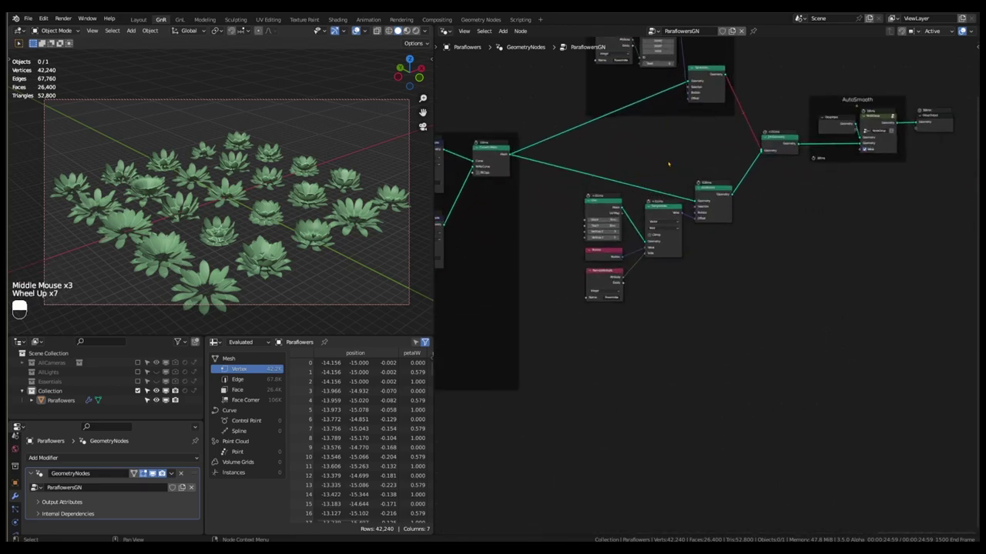
pyautogui.moveTo(667, 161); pyautogui.dragTo(635, 173, button='middle')
pyautogui.scroll(1, 635, 172)
pyautogui.moveTo(721, 184); pyautogui.dragTo(591, 357)
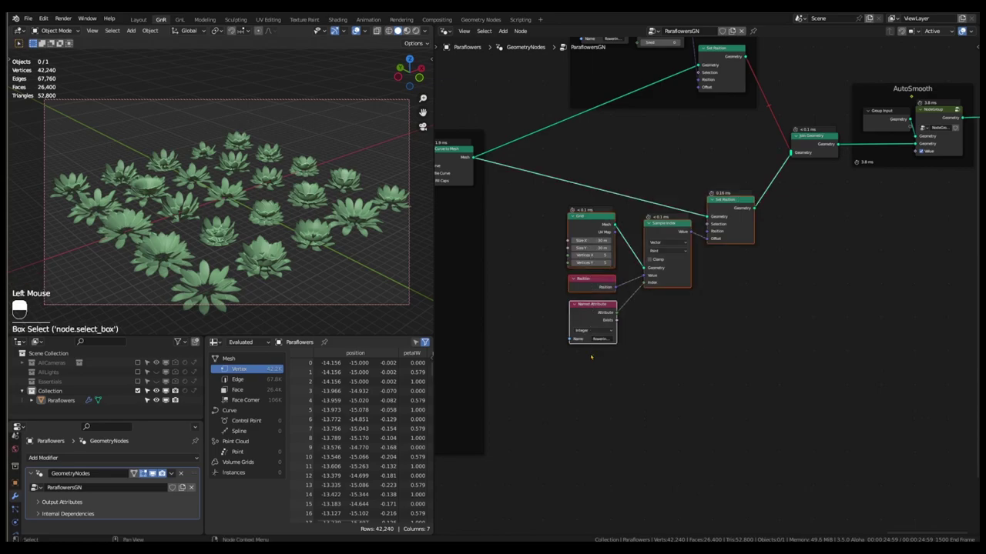
pyautogui.hotkey('shift', 'p')
pyautogui.press('F2')
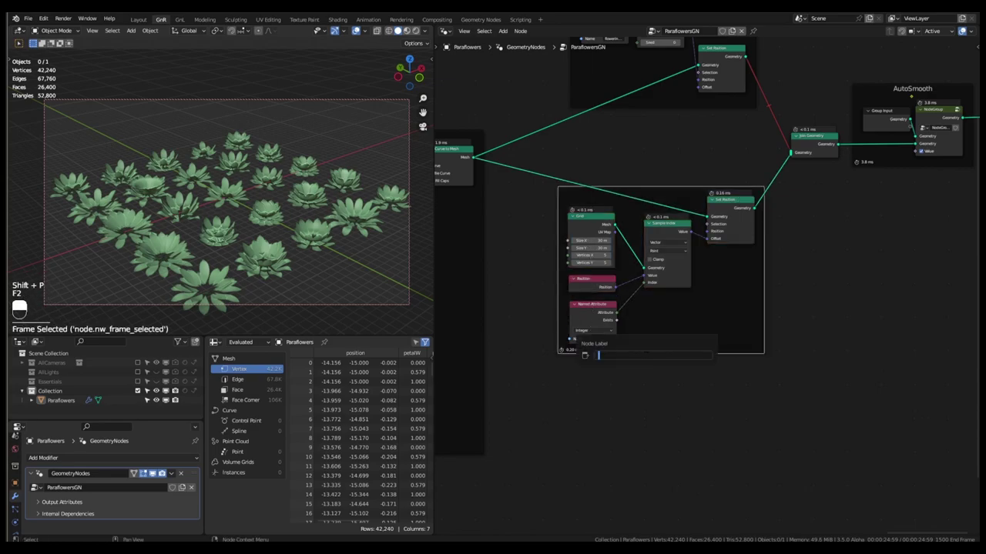
pyautogui.write('Scatter I')
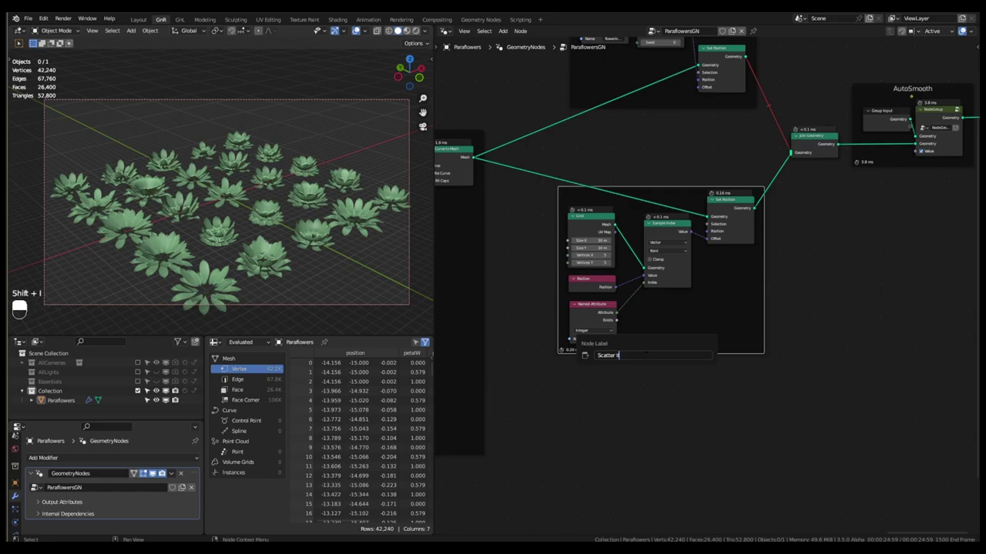
pyautogui.press('Return')
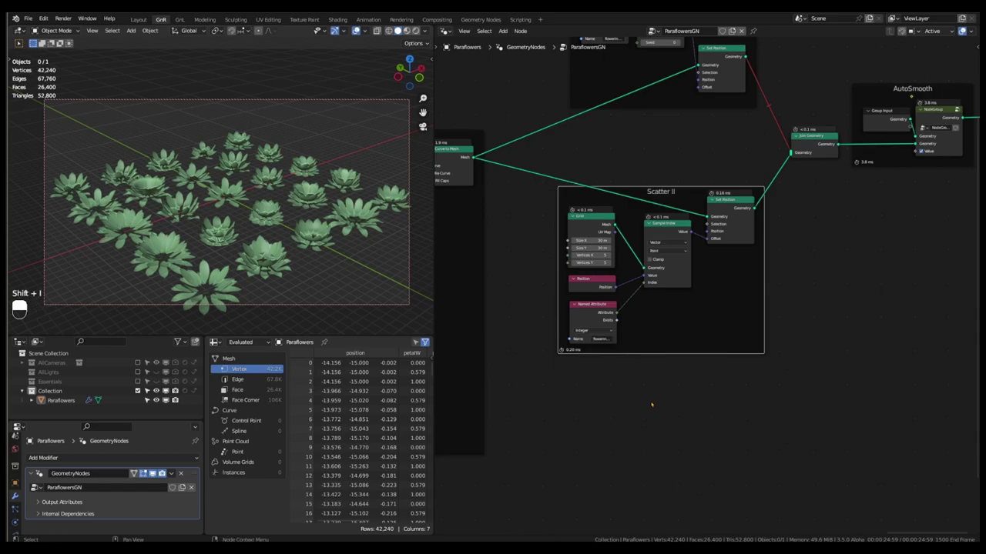
# Shift the Scatter II frame slightly within the node layout
pyautogui.scroll(-1, 826, 252)
pyautogui.click(762, 281)
pyautogui.scroll(-1, 700, 310)
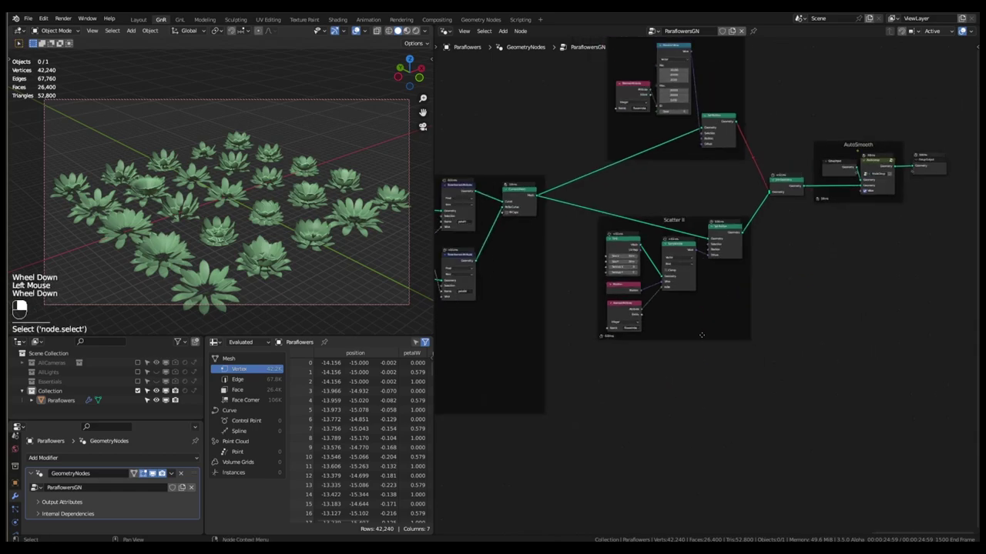
pyautogui.moveTo(701, 335); pyautogui.dragTo(707, 337)
pyautogui.click(783, 309)
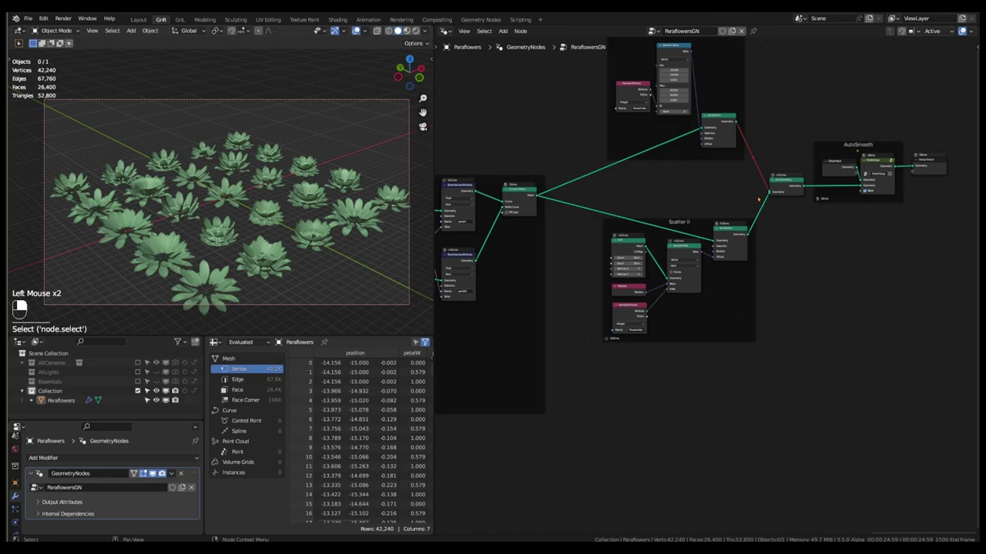
# Duplicate the Scatter II frame with its incoming link below the original, and add a reroute on the copy's geometry link
pyautogui.click(668, 225)
pyautogui.hotkey('shift', 'ctrl', 'd')
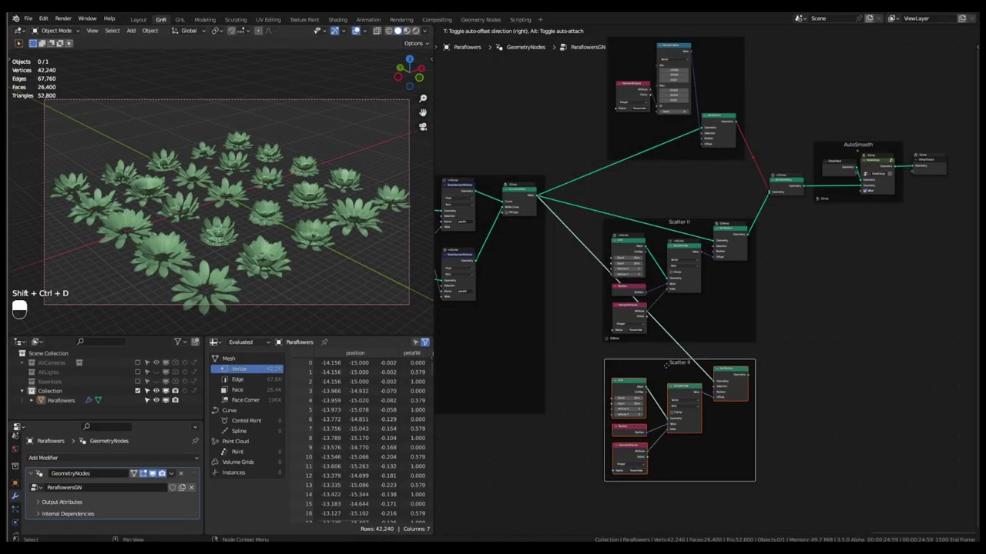
pyautogui.click(667, 367)
pyautogui.keyDown('shift'); pyautogui.moveTo(579, 254); pyautogui.dragTo(579, 377, button='right'); pyautogui.keyUp('shift')
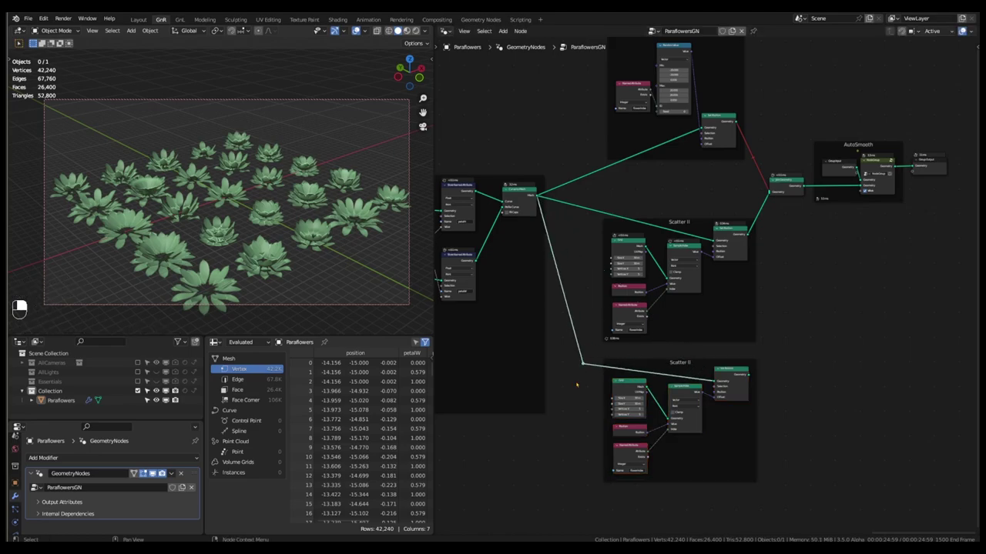
# Set the duplicated Grid's Vertices X and Vertices Y to 2
pyautogui.scroll(4, 690, 443)
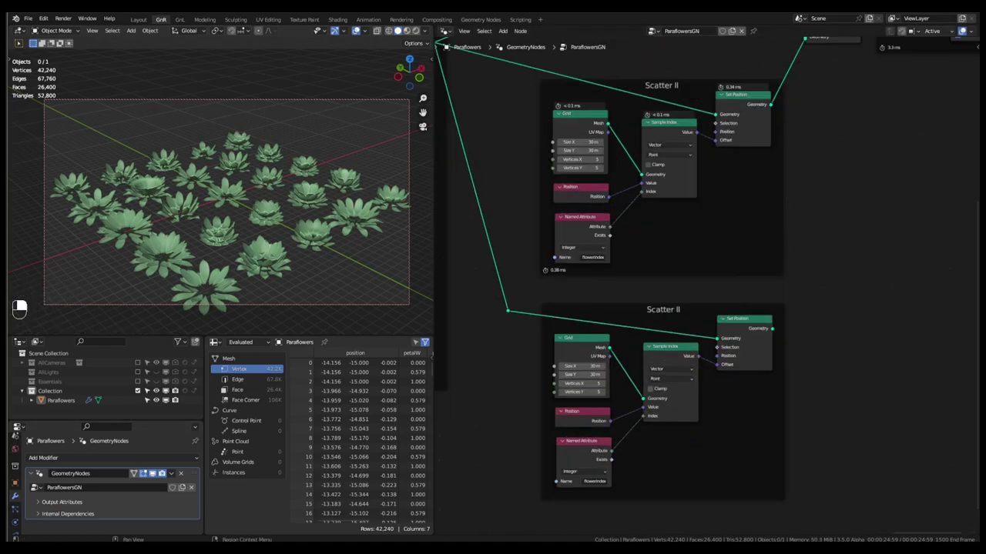
pyautogui.scroll(2, 624, 435)
pyautogui.moveTo(570, 366); pyautogui.dragTo(551, 379)
pyautogui.scroll(-2, 669, 426)
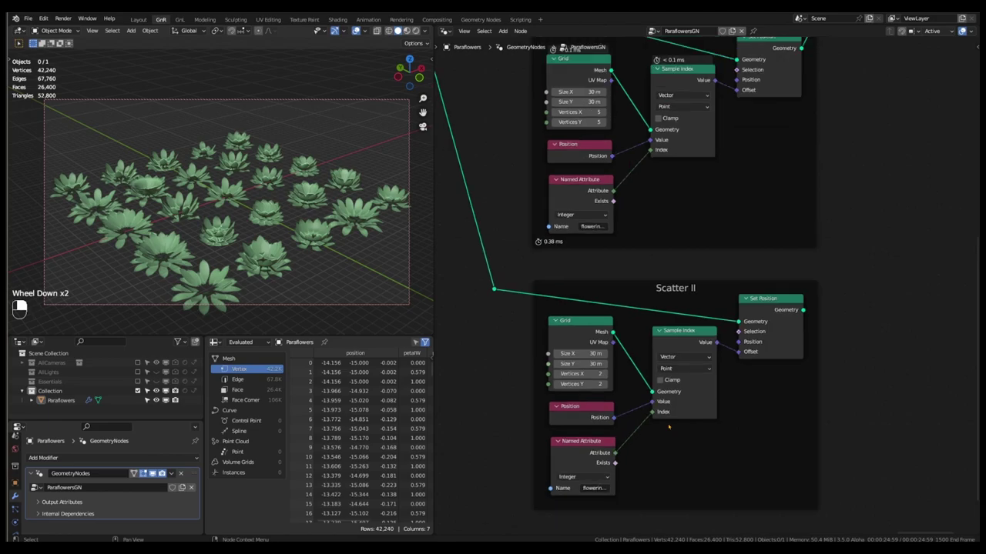
# Mute the original Scatter II link to Join Geometry, and link the duplicated Set Position's Geometry to Join Geometry
pyautogui.scroll(-3, 709, 376)
pyautogui.moveTo(782, 156); pyautogui.dragTo(737, 201, button='middle')
pyautogui.keyDown('ctrl'); pyautogui.keyDown('alt'); pyautogui.moveTo(722, 151); pyautogui.dragTo(756, 177, button='right'); pyautogui.keyUp('alt'); pyautogui.keyUp('ctrl')
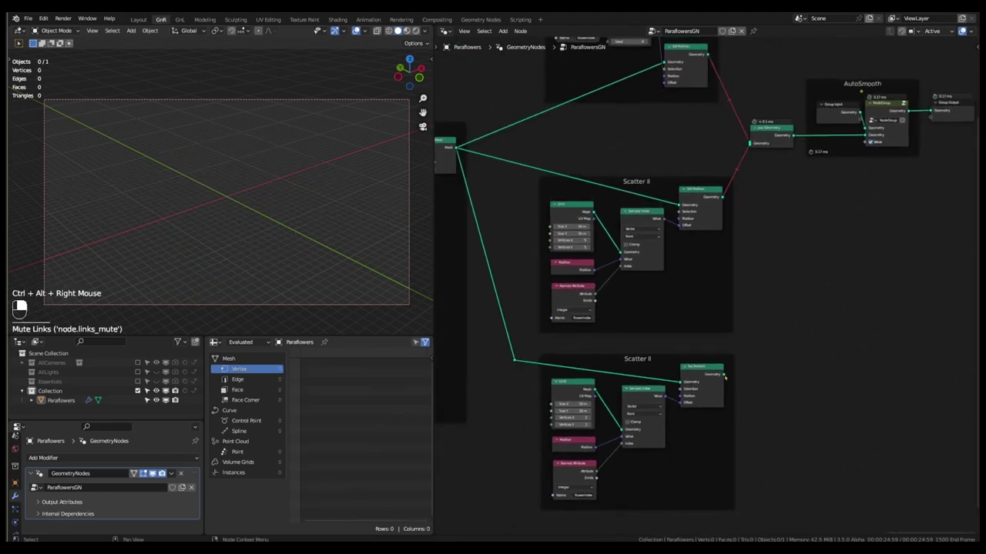
pyautogui.moveTo(723, 374); pyautogui.dragTo(749, 143)
# Spread out the duplicated frame's nodes, making room after the Grid and moving Position and Named Attribute lower
pyautogui.scroll(4, 612, 453)
pyautogui.moveTo(612, 453); pyautogui.dragTo(621, 416, button='middle')
pyautogui.scroll(-3, 629, 397)
pyautogui.moveTo(669, 293); pyautogui.dragTo(754, 400)
pyautogui.moveTo(667, 316); pyautogui.dragTo(754, 316)
pyautogui.moveTo(700, 359); pyautogui.dragTo(562, 442)
pyautogui.moveTo(577, 398); pyautogui.dragTo(593, 460)
pyautogui.click(593, 461)
# Insert a Distribute Points on Faces node between the duplicated Grid and Sample Index
pyautogui.hotkey('shift', 'a')
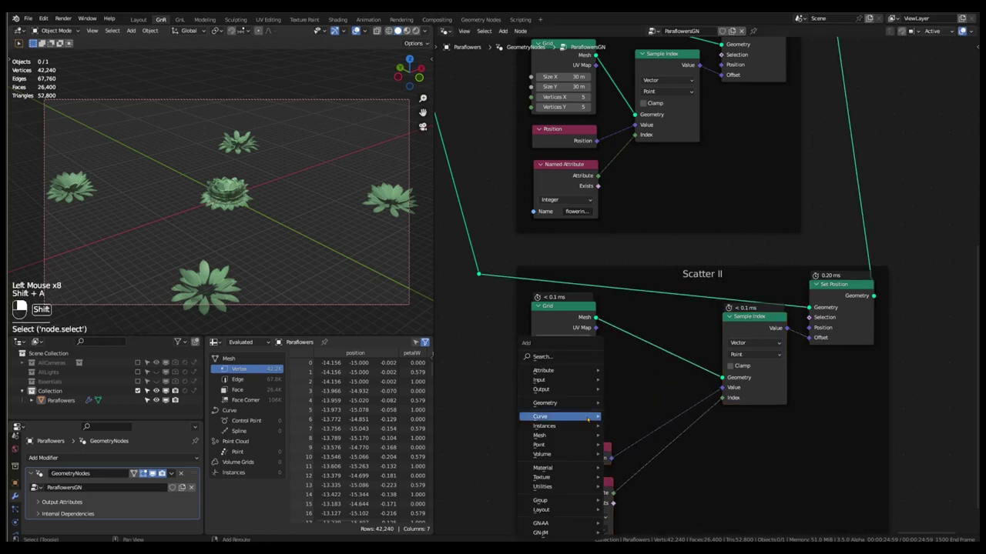
pyautogui.moveTo(550, 439)
pyautogui.click(647, 451)
pyautogui.click(612, 304)
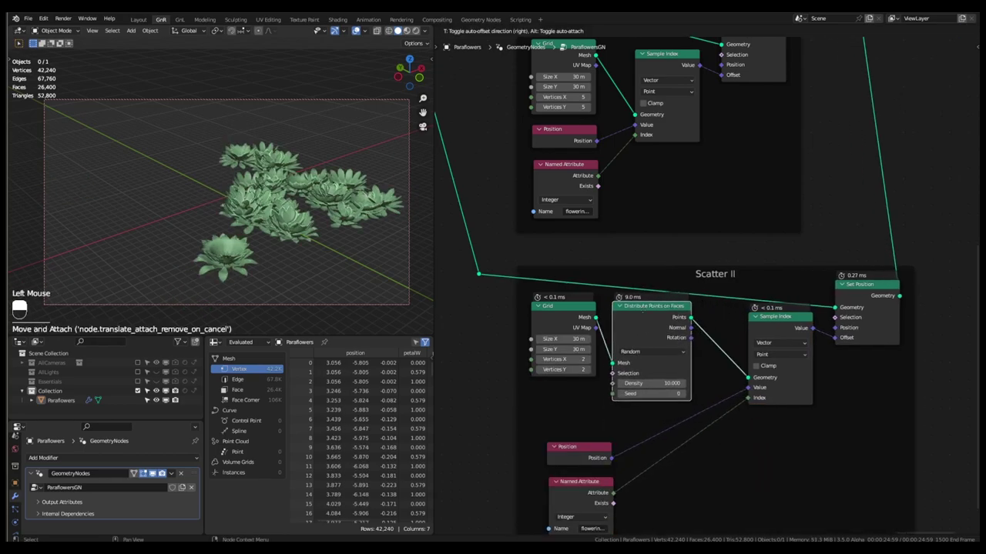
# Set Distribute Points on Faces to Poisson Disk with Density Max 1, and place Position and Named Attribute beneath it
pyautogui.scroll(2, 653, 356)
pyautogui.click(653, 352)
pyautogui.click(631, 378)
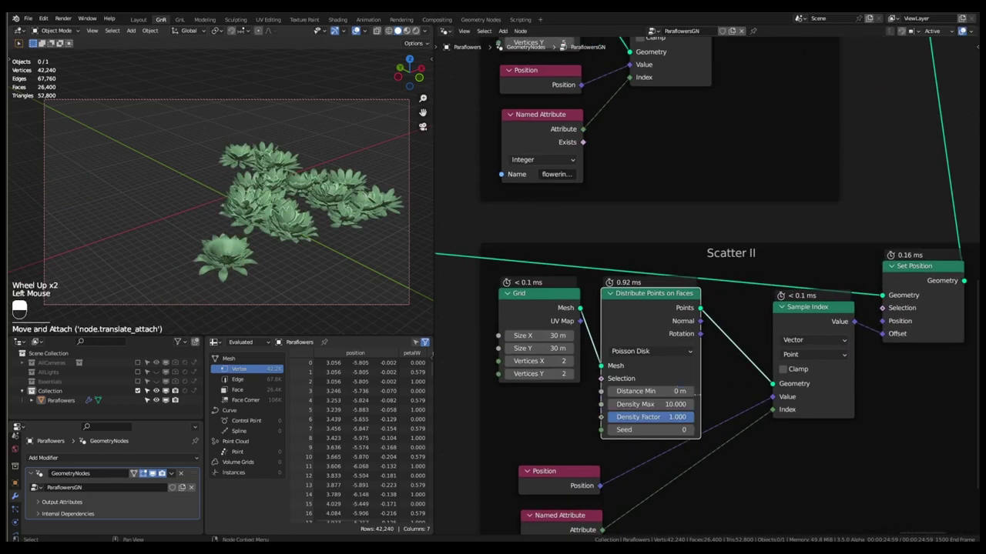
pyautogui.click(647, 404)
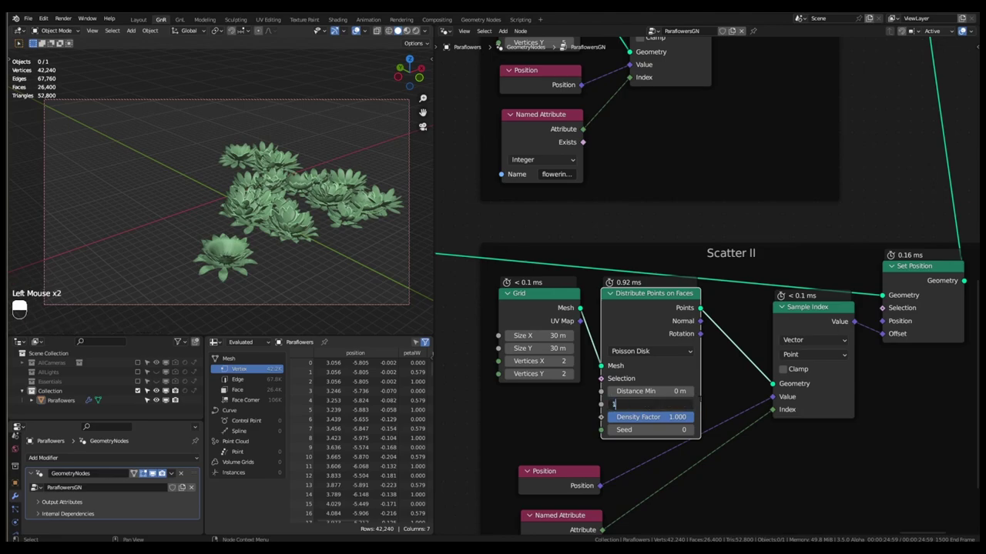
pyautogui.press('Return')
pyautogui.moveTo(714, 400); pyautogui.dragTo(706, 321, button='middle')
pyautogui.moveTo(639, 469); pyautogui.dragTo(656, 408)
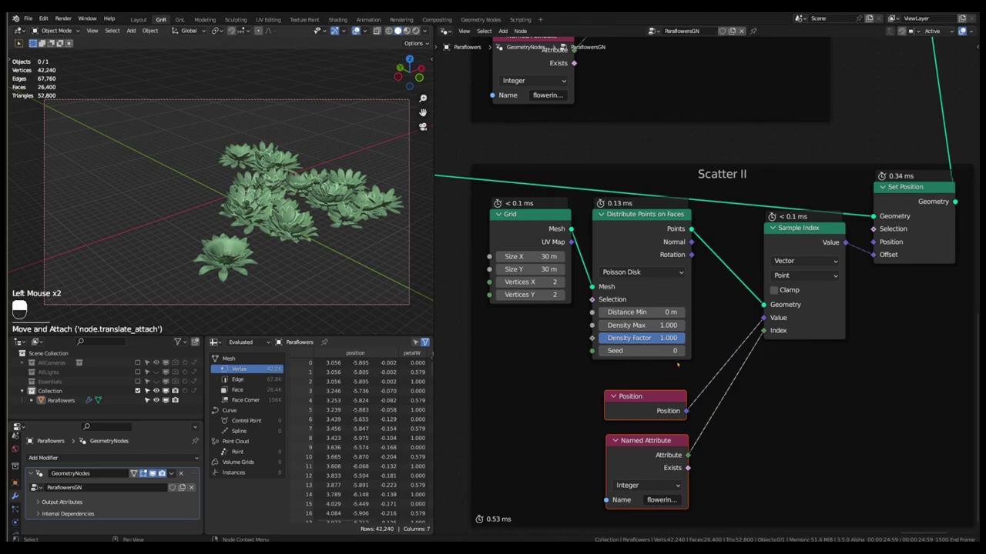
# Set the Distance Min of Distribute Points on Faces in the duplicated scatter frame to 5 m
pyautogui.click(680, 316)
pyautogui.click(681, 313)
pyautogui.click(681, 313)
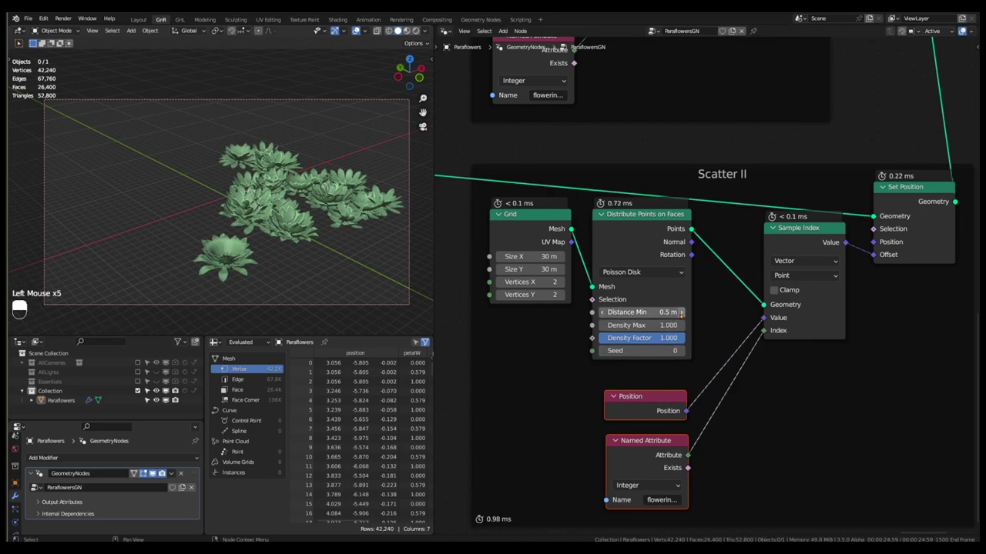
pyautogui.click(680, 313)
pyautogui.click(681, 313)
pyautogui.click(680, 312)
pyautogui.click(681, 313)
pyautogui.click(681, 313)
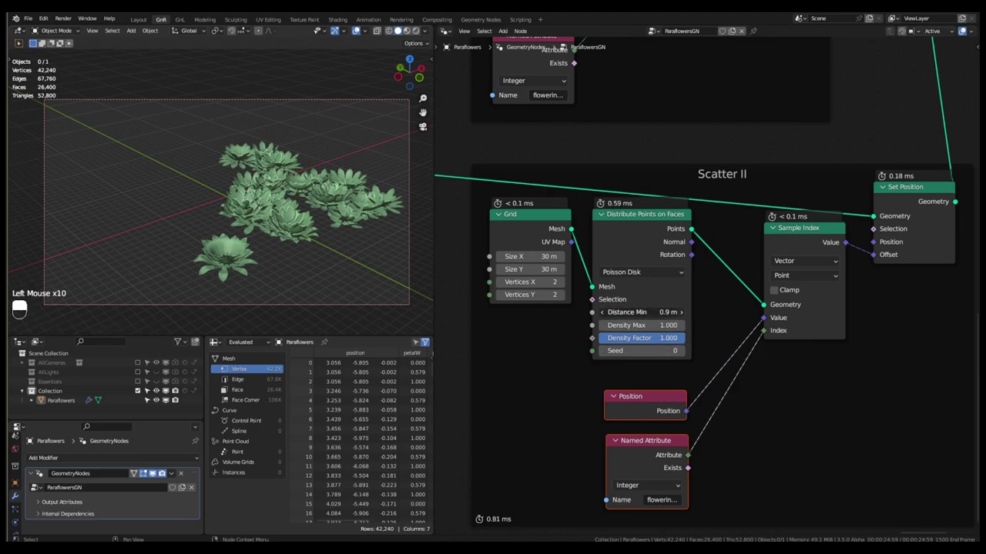
pyautogui.click(680, 351)
pyautogui.click(681, 350)
pyautogui.moveTo(642, 312); pyautogui.dragTo(685, 312)
# Try other Seed values on Distribute Points on Faces and return the Seed to 0
pyautogui.click(681, 351)
pyautogui.click(681, 352)
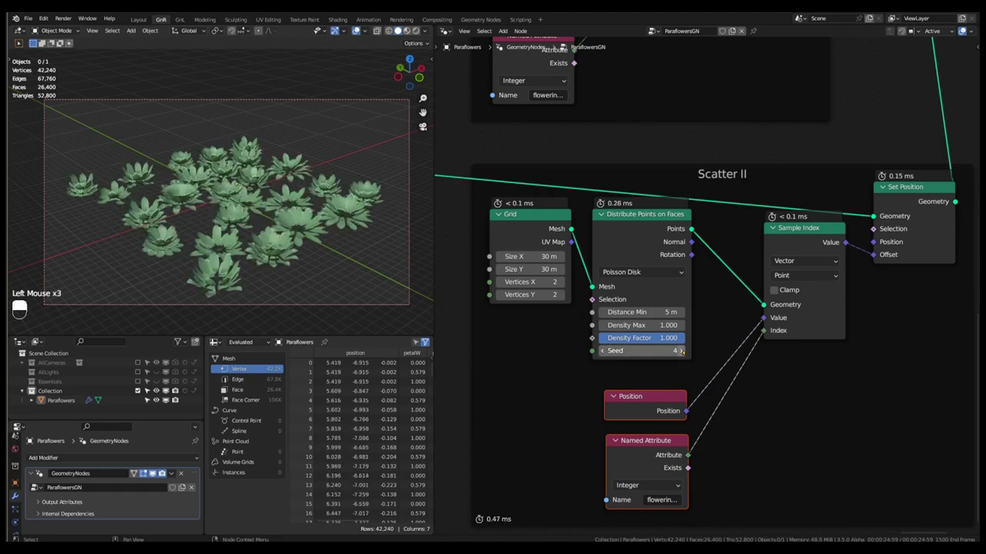
pyautogui.click(603, 352)
pyautogui.click(604, 352)
pyautogui.click(603, 352)
pyautogui.click(604, 350)
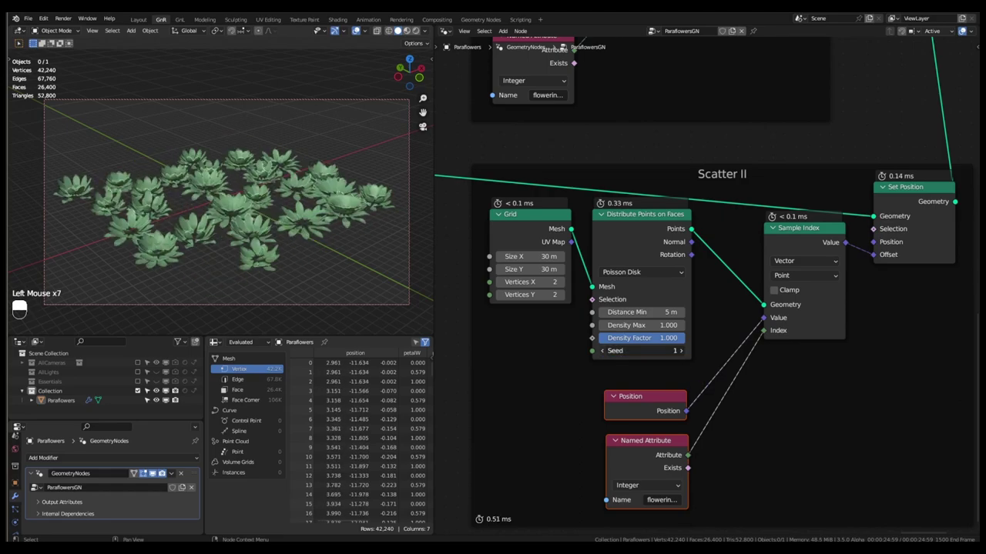
# Save the file, inspect the scattered flowers up close, and return to the camera view
pyautogui.hotkey('ctrl', 's')
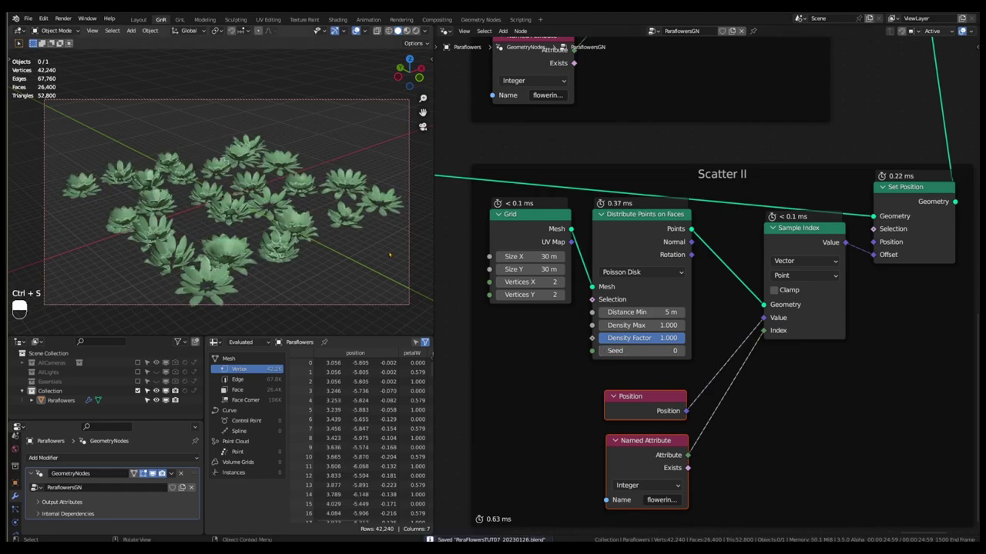
pyautogui.moveTo(389, 255); pyautogui.dragTo(289, 207, button='middle')
pyautogui.scroll(2, 301, 273)
pyautogui.scroll(-2, 290, 208)
pyautogui.press('KP_0')
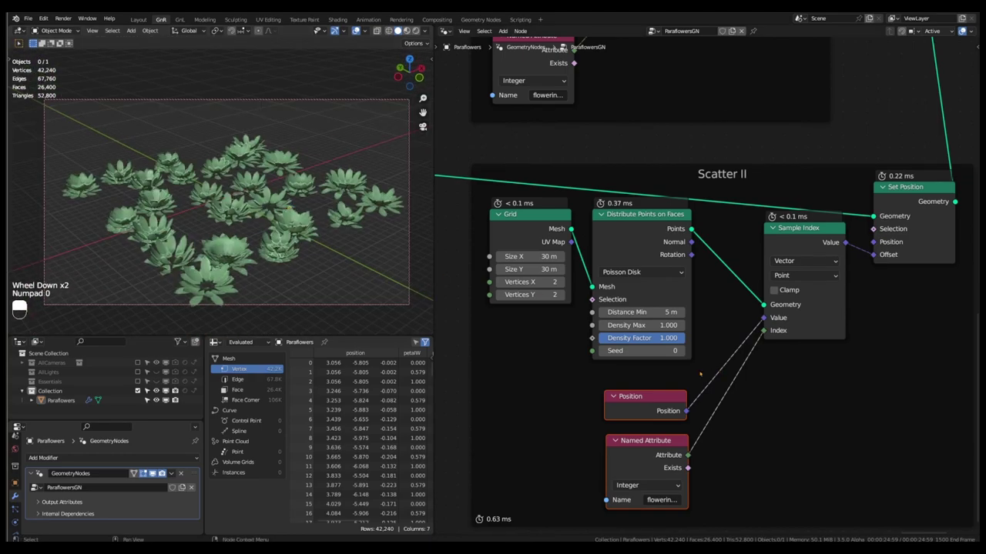
# Relabel the frame containing Distribute Points on Faces as Scatter III
pyautogui.scroll(-4, 699, 375)
pyautogui.scroll(1, 720, 395)
pyautogui.scroll(-2, 724, 398)
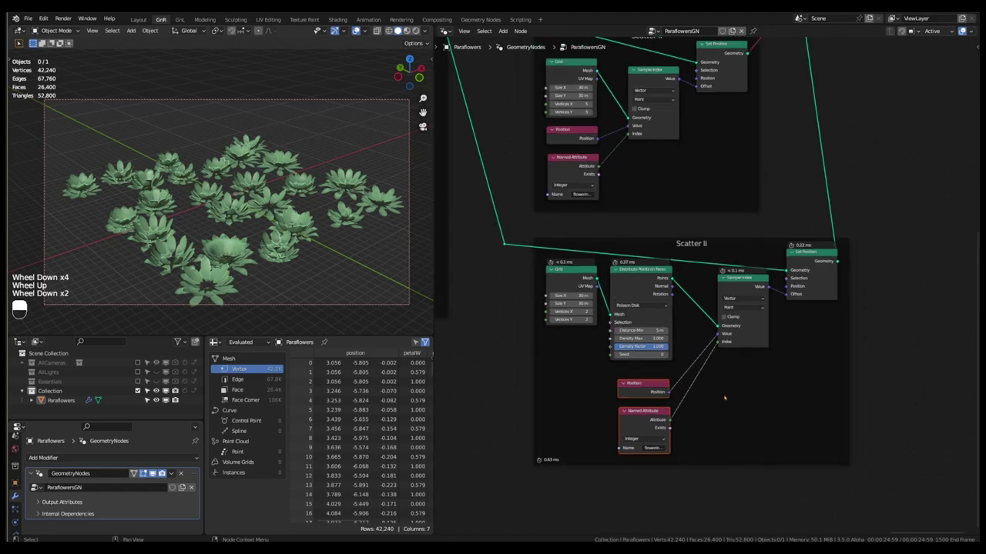
pyautogui.click(729, 461)
pyautogui.press('F2')
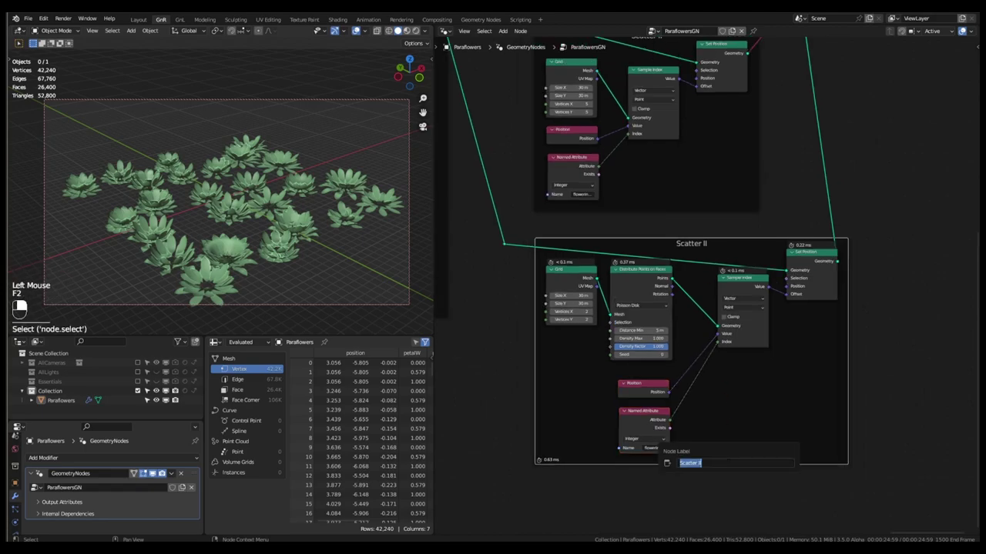
pyautogui.click(717, 462)
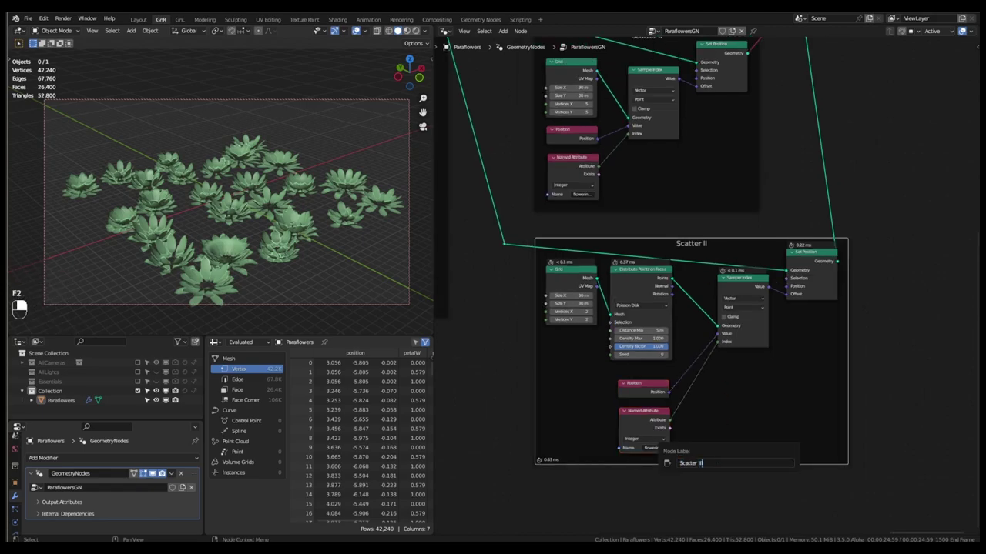
pyautogui.write('I')
pyautogui.press('Return')
# Move Join Geometry, the AutoSmooth frame and Group Output farther away from the scatter frames
pyautogui.scroll(-4, 684, 419)
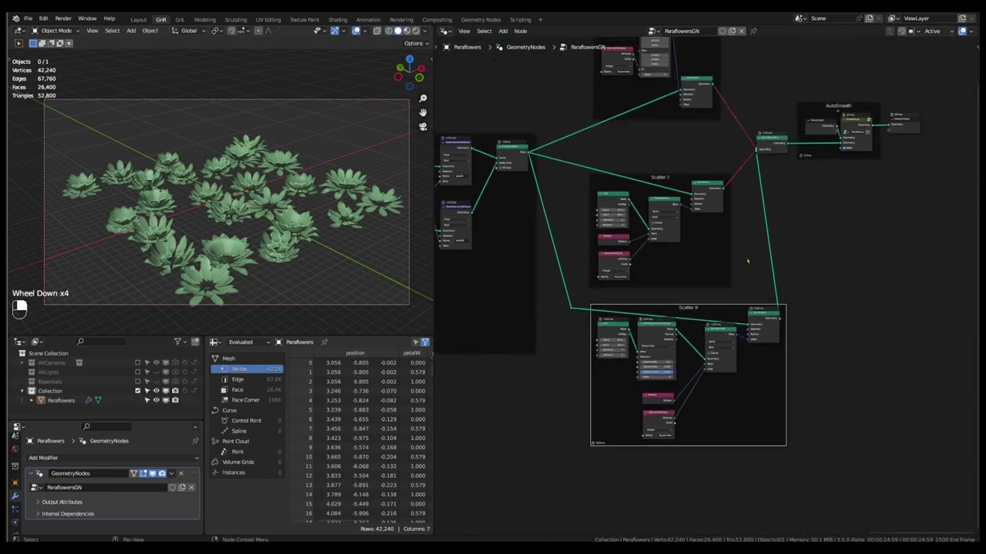
pyautogui.moveTo(823, 217); pyautogui.dragTo(780, 240, button='middle')
pyautogui.moveTo(899, 97); pyautogui.dragTo(705, 208)
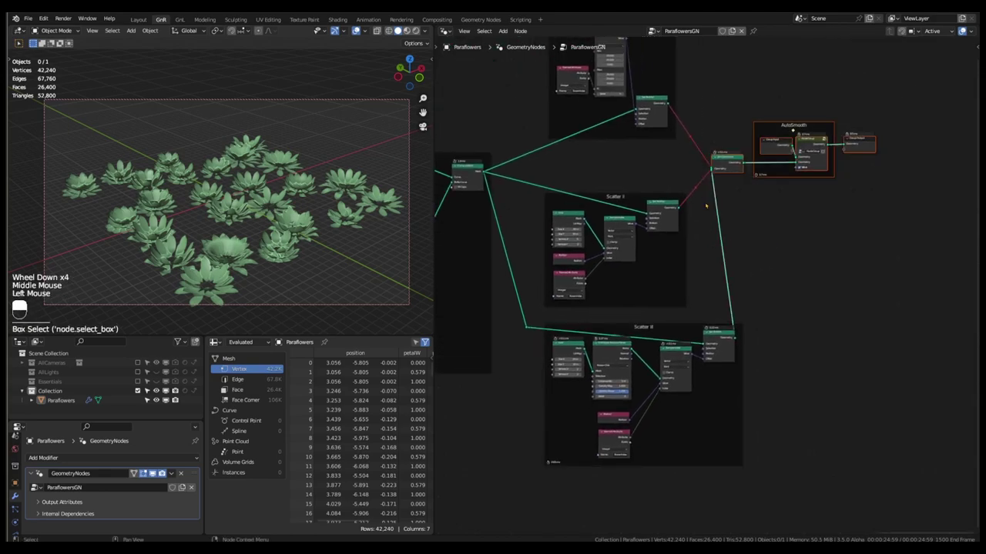
pyautogui.press('g')
pyautogui.click(762, 208)
pyautogui.scroll(-3, 858, 220)
pyautogui.click(886, 218)
pyautogui.scroll(-6, 907, 219)
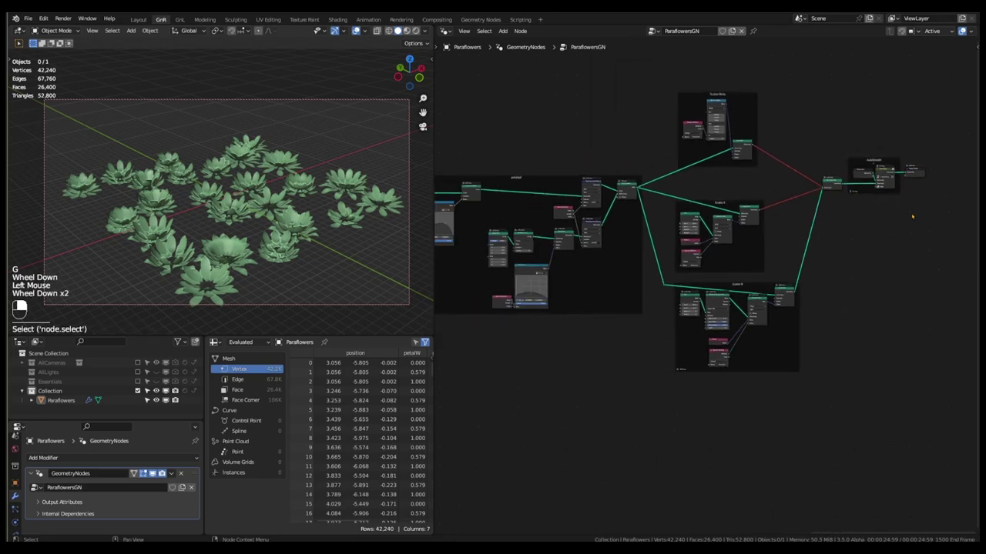
pyautogui.scroll(-7, 907, 218)
pyautogui.scroll(3, 907, 218)
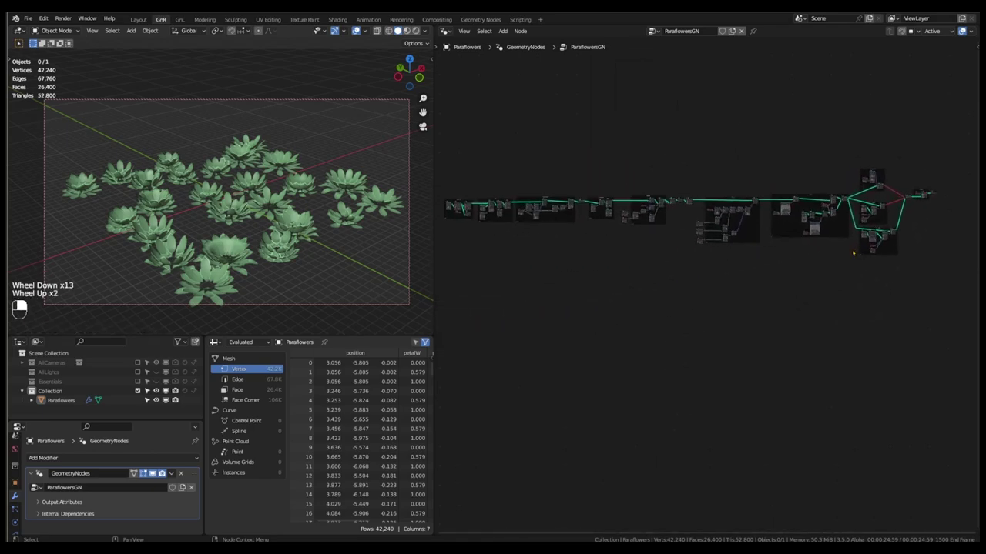
pyautogui.moveTo(832, 285); pyautogui.dragTo(800, 316, button='middle')
pyautogui.click(797, 334)
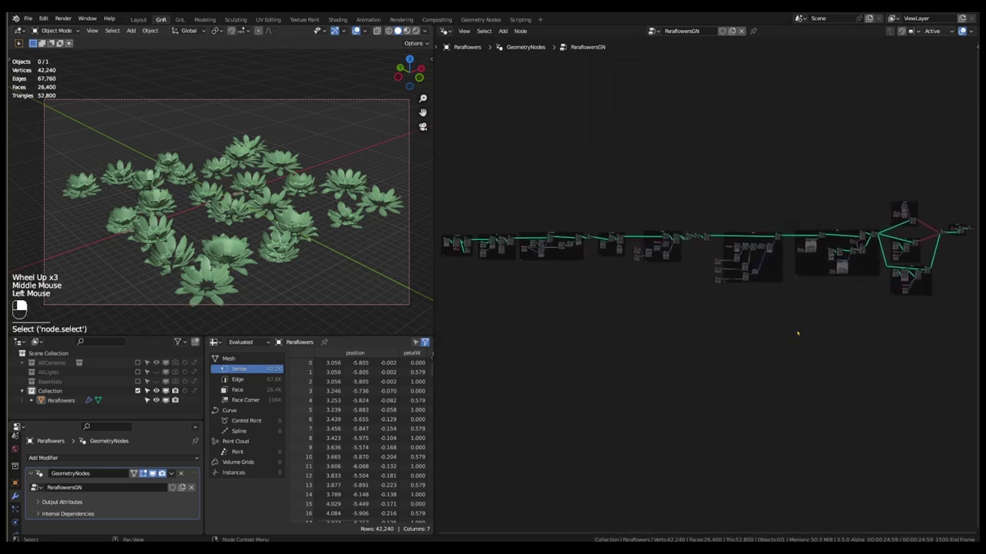
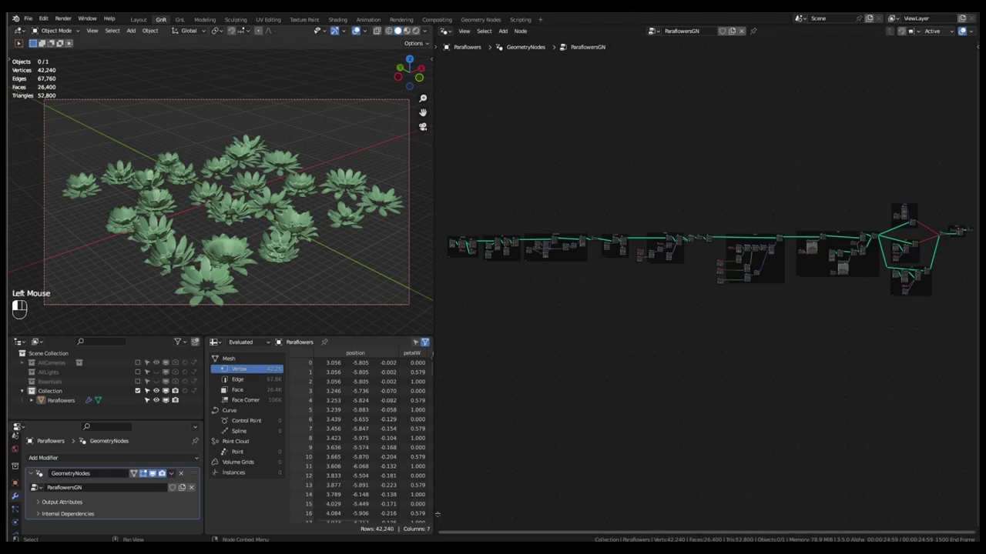
# Split the node editor area horizontally, make the lower part a Shader Editor, and set its shader type to Object
pyautogui.moveTo(437, 513); pyautogui.dragTo(460, 291)
pyautogui.click(445, 297)
pyautogui.click(462, 387)
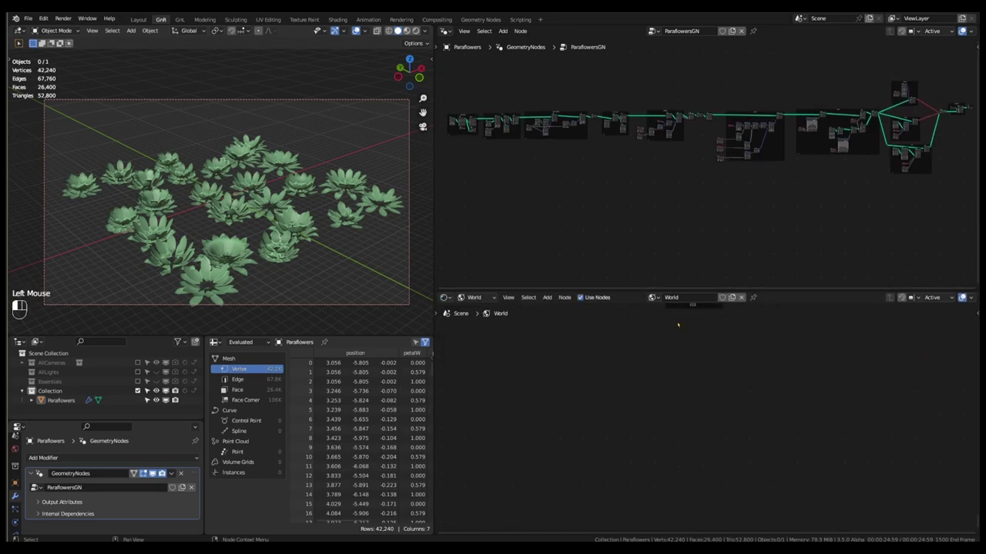
pyautogui.click(474, 297)
pyautogui.click(482, 313)
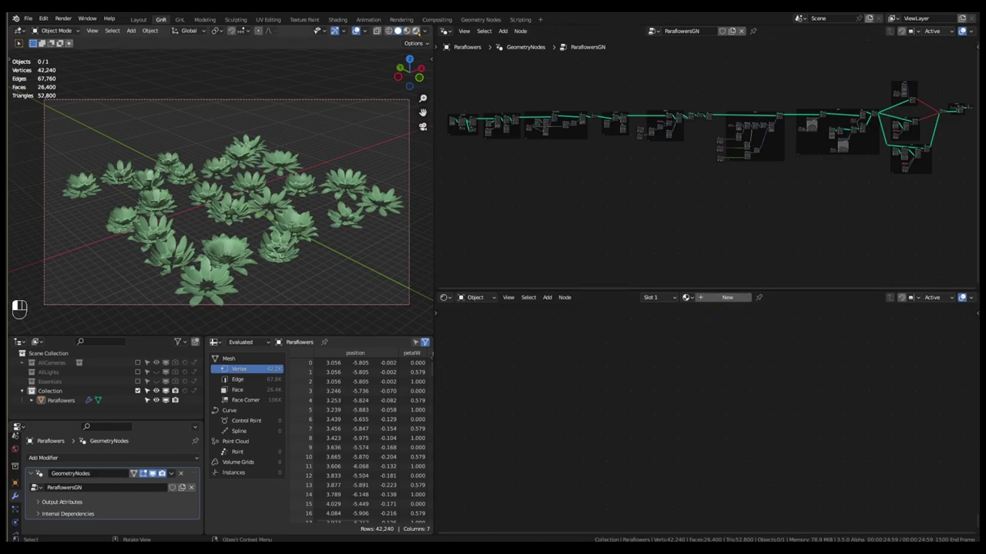
# Switch the 3D viewport to rendered shading and hide its overlays
pyautogui.click(416, 30)
pyautogui.click(356, 31)
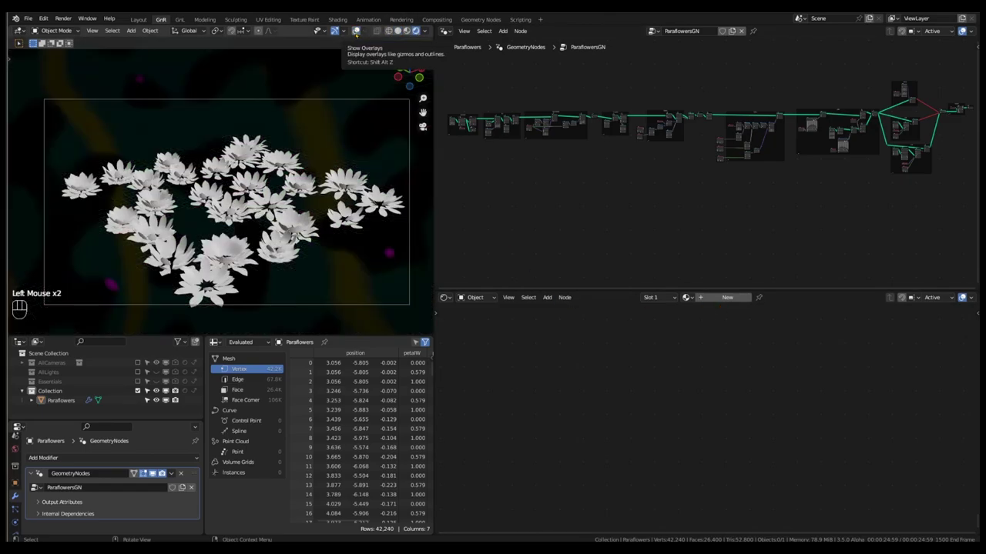
pyautogui.moveTo(851, 200); pyautogui.dragTo(695, 214, button='middle')
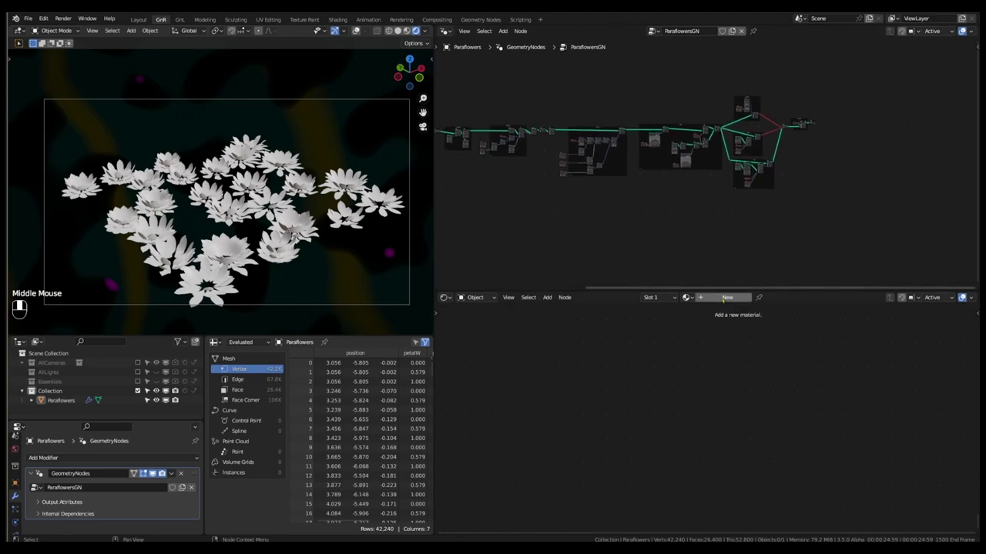
# Create a new material for the flowers object and name it paraflowerSH
pyautogui.click(726, 298)
pyautogui.write('paraflowerSH')
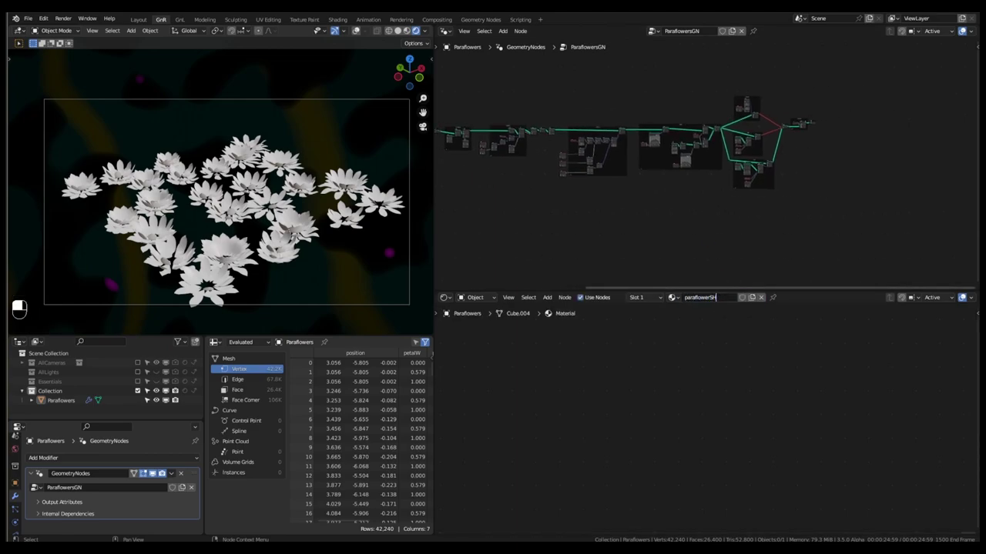
pyautogui.press('Return')
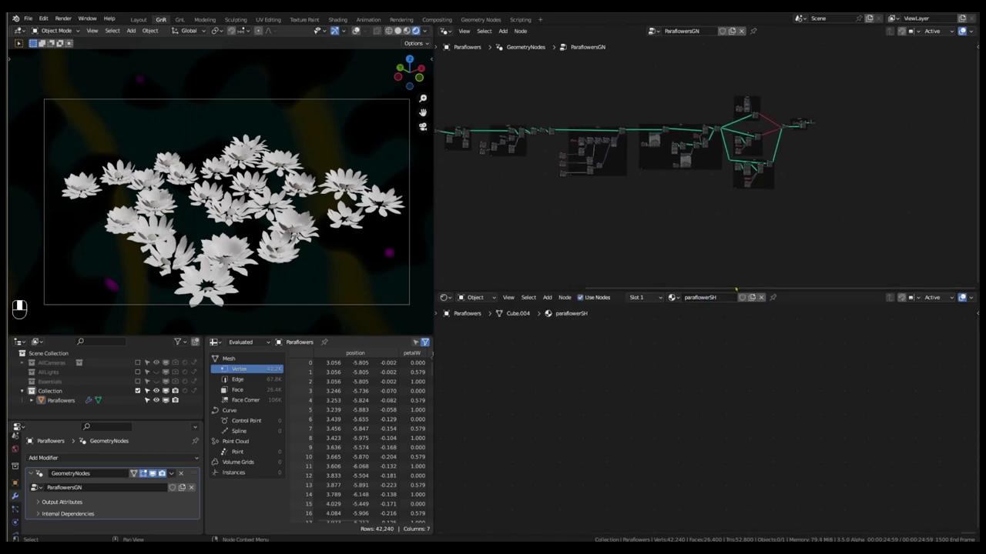
# Move Join Geometry and the output nodes farther along, and add reroutes on the three links entering Join Geometry
pyautogui.scroll(13, 807, 122)
pyautogui.moveTo(869, 103); pyautogui.dragTo(687, 176)
pyautogui.moveTo(697, 152); pyautogui.dragTo(741, 154)
pyautogui.keyDown('shift'); pyautogui.moveTo(702, 124); pyautogui.dragTo(708, 201, button='right'); pyautogui.keyUp('shift')
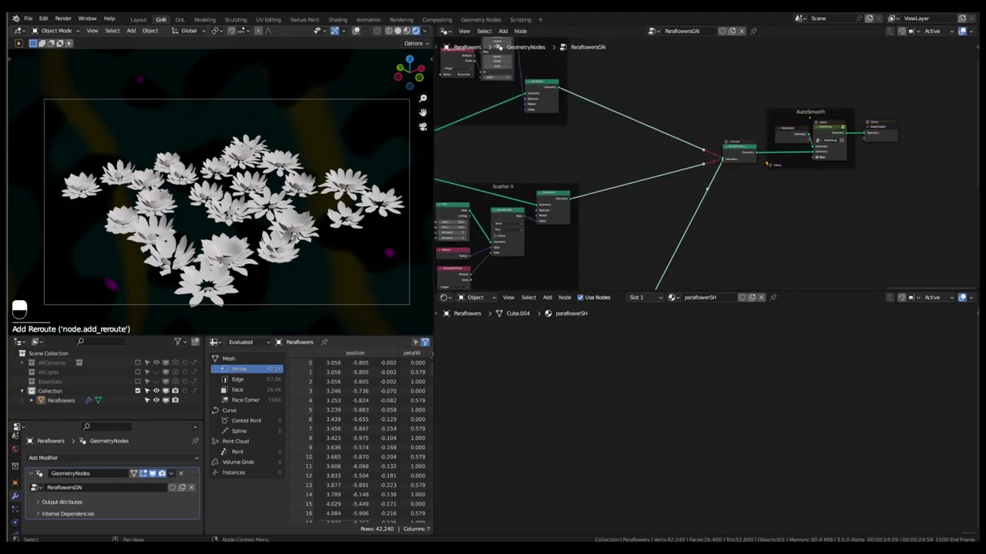
# Add a Set Material node near Join Geometry and link its output to the AutoSmooth node group
pyautogui.press('q')
pyautogui.click(698, 198)
pyautogui.click(760, 144)
pyautogui.scroll(3, 795, 145)
pyautogui.moveTo(793, 148); pyautogui.dragTo(710, 189)
pyautogui.scroll(-2, 697, 173)
# Space out the AutoSmooth frame, place Set Material directly after Join Geometry, and assign the paraflowerSH material
pyautogui.moveTo(904, 96); pyautogui.dragTo(748, 182)
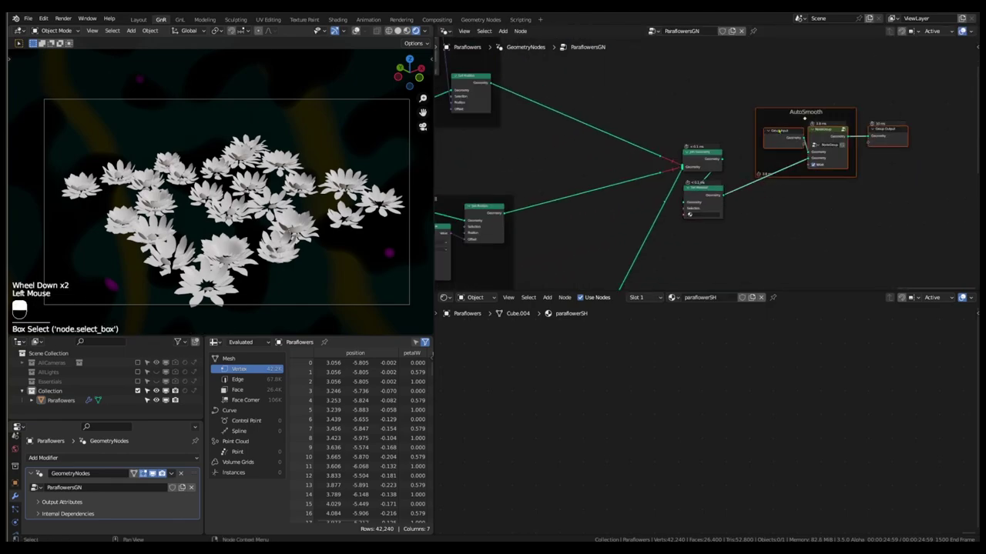
pyautogui.moveTo(801, 123); pyautogui.dragTo(856, 123)
pyautogui.moveTo(703, 184); pyautogui.dragTo(756, 146)
pyautogui.moveTo(924, 100); pyautogui.dragTo(809, 176)
pyautogui.moveTo(954, 100); pyautogui.dragTo(797, 181)
pyautogui.moveTo(832, 146); pyautogui.dragTo(818, 147)
pyautogui.scroll(1, 846, 116)
pyautogui.click(847, 116)
# Frame the whole geometry node tree and enlarge the Shader Editor area below it
pyautogui.scroll(-12, 870, 154)
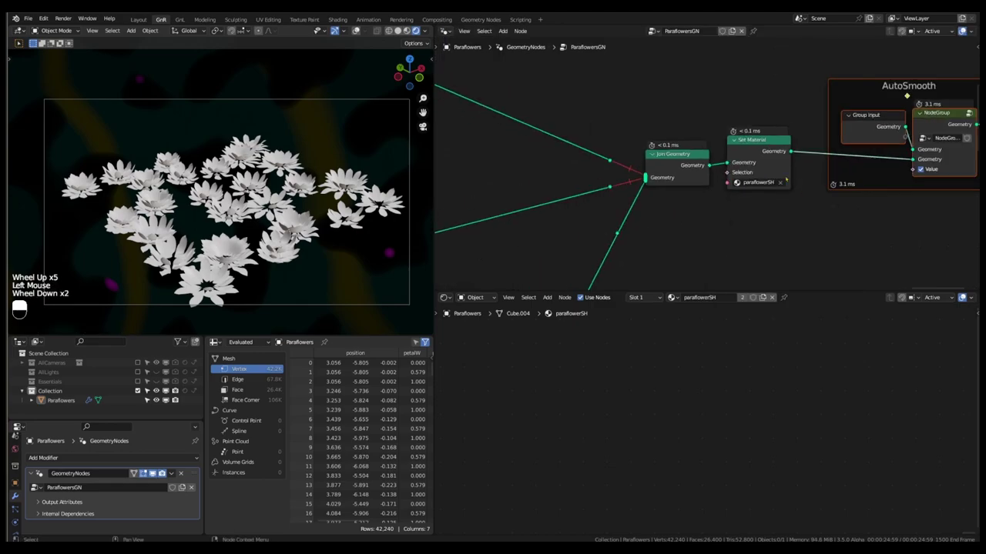
pyautogui.scroll(-3, 872, 157)
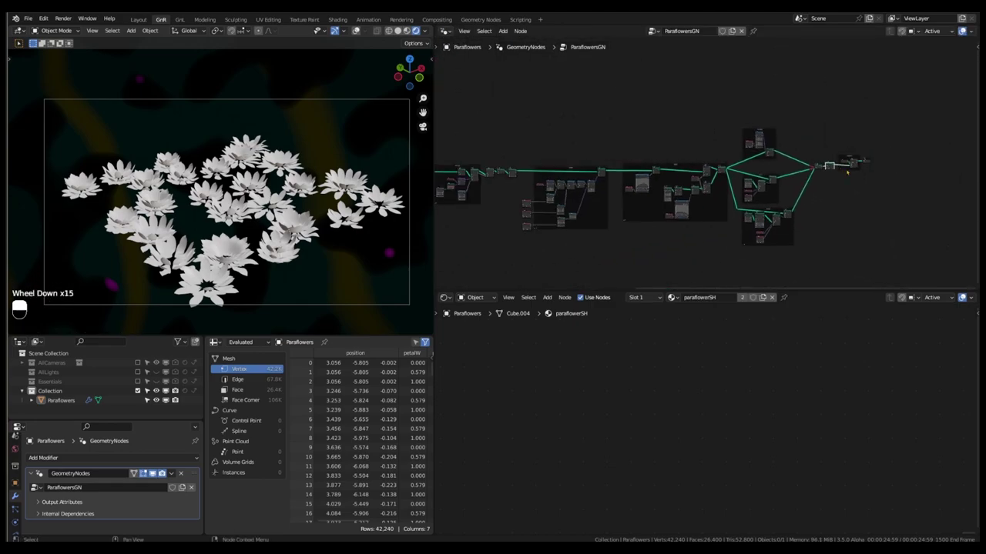
pyautogui.scroll(-1, 871, 157)
pyautogui.click(871, 157)
pyautogui.scroll(-2, 872, 157)
pyautogui.moveTo(717, 211)
pyautogui.mouseDown(button='middle')
pyautogui.moveTo(745, 203)
pyautogui.moveTo(731, 203)
pyautogui.mouseUp(button='middle')
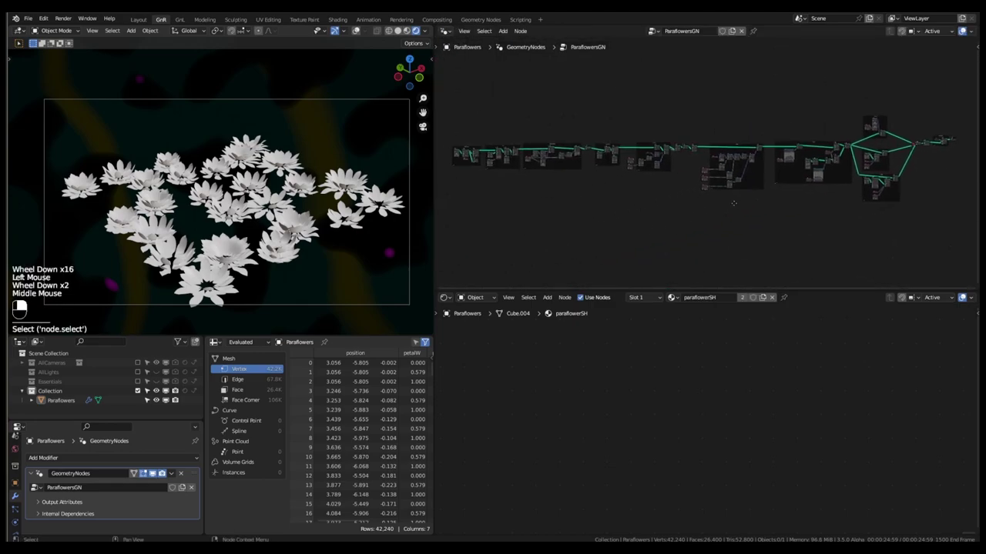
pyautogui.moveTo(674, 287); pyautogui.dragTo(674, 232)
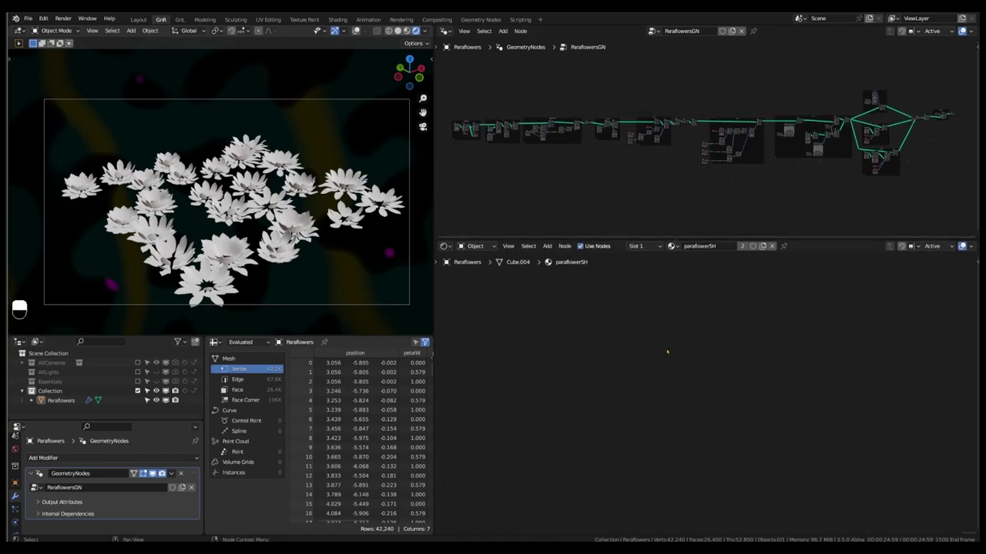
# Add an Attribute node ahead of the Principled BSDF and place a duplicate of it directly below
pyautogui.scroll(-6, 669, 351)
pyautogui.scroll(8, 507, 362)
pyautogui.moveTo(531, 362); pyautogui.dragTo(606, 392, button='middle')
pyautogui.scroll(3, 626, 388)
pyautogui.click(626, 389)
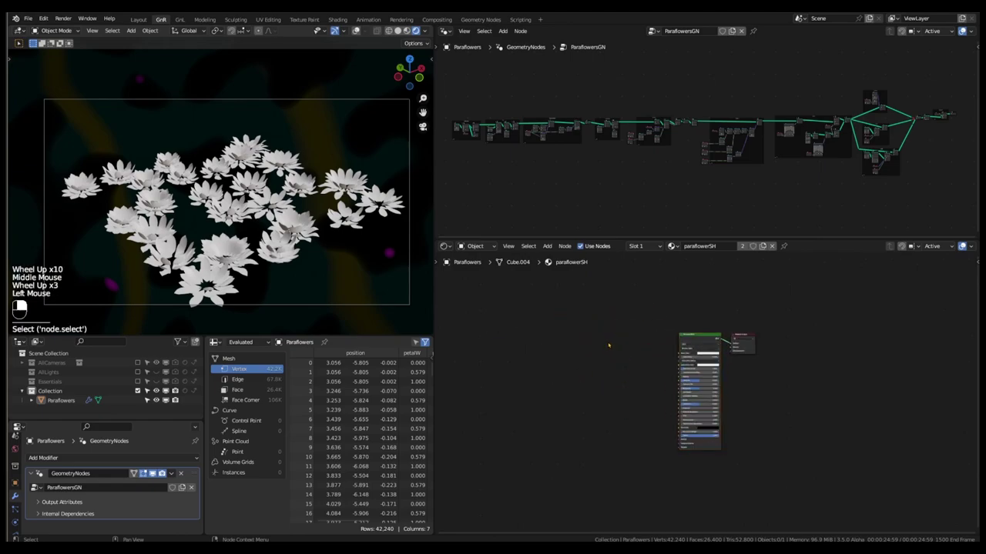
pyautogui.hotkey('shift', 'a')
pyautogui.moveTo(583, 357)
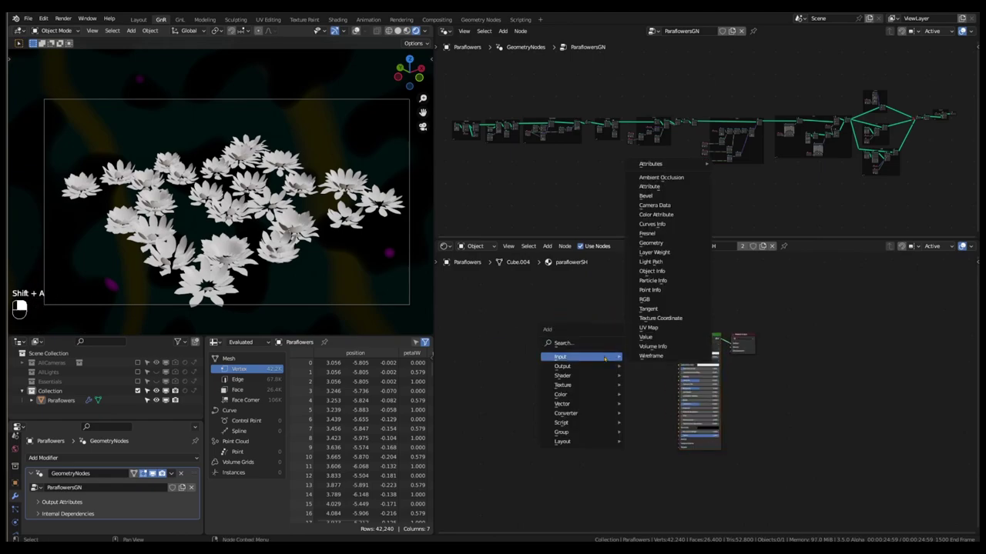
pyautogui.click(655, 187)
pyautogui.scroll(4, 550, 331)
pyautogui.click(565, 318)
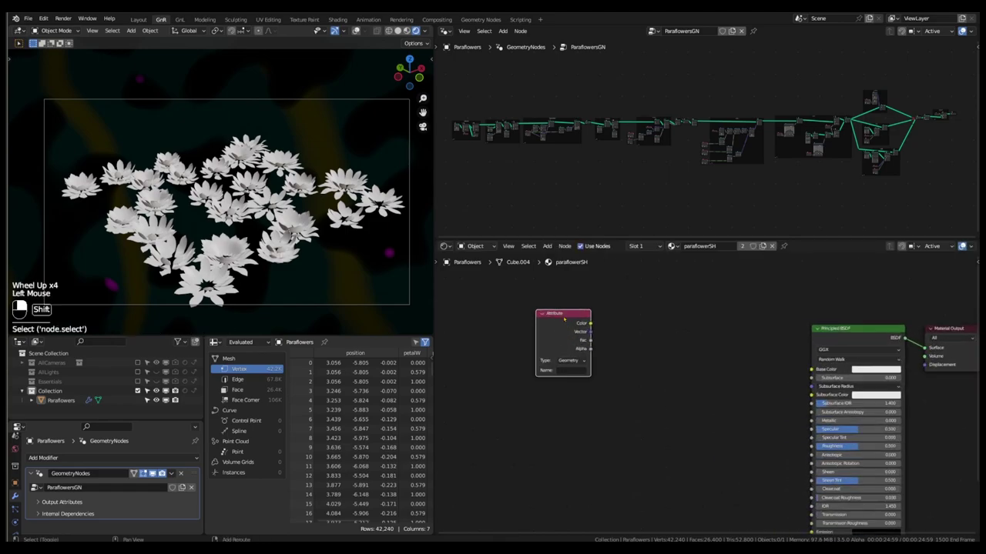
pyautogui.hotkey('shift', 'd')
pyautogui.click(568, 394)
# Name the two Attribute nodes flowerindex and flowercount, matching the Store Named Attribute nodes in Points Generation
pyautogui.scroll(10, 488, 139)
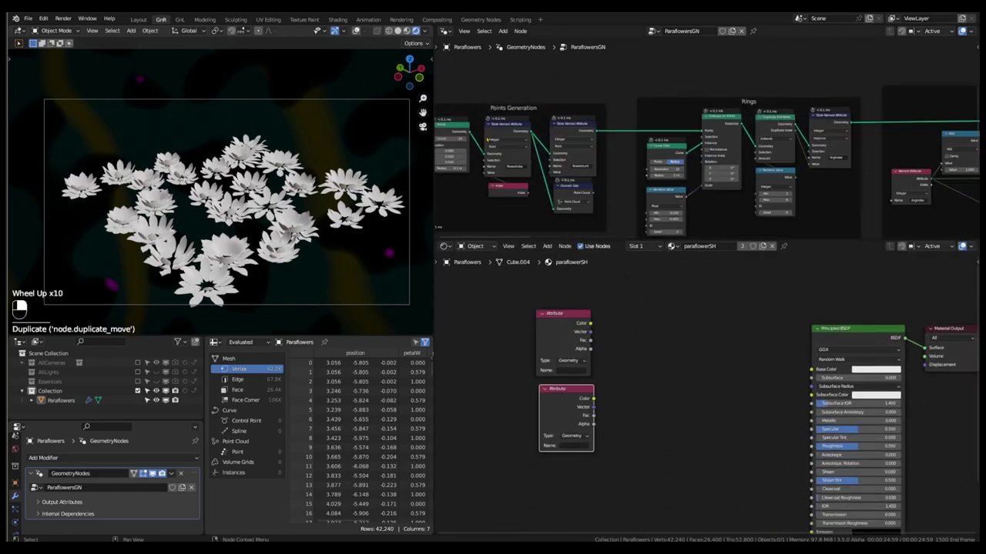
pyautogui.scroll(5, 488, 138)
pyautogui.click(566, 370)
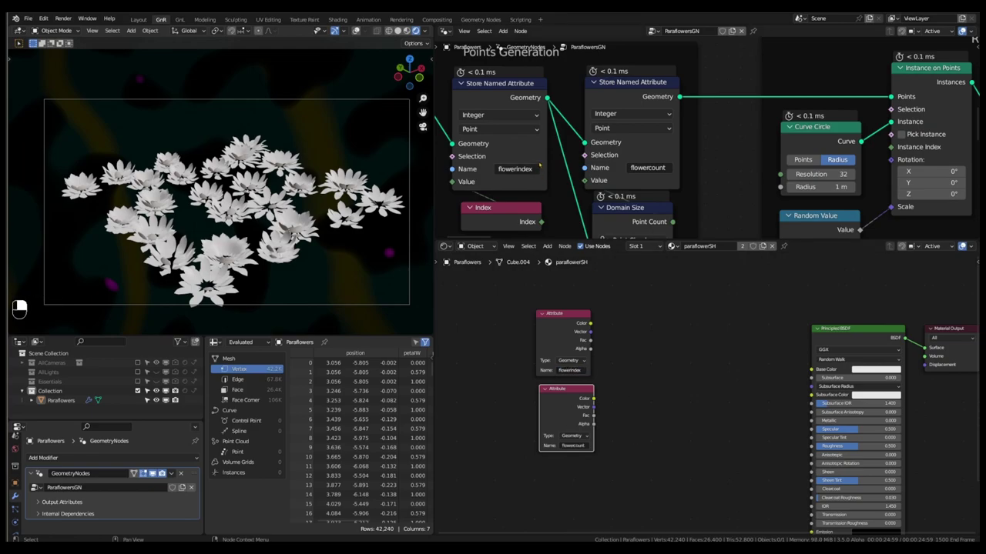
pyautogui.scroll(-3, 539, 164)
pyautogui.scroll(2, 598, 140)
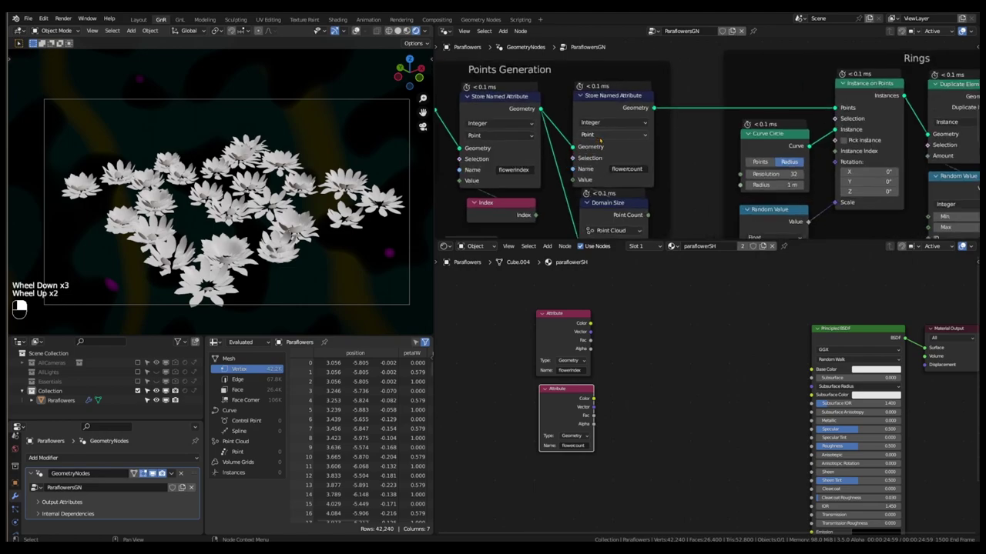
pyautogui.moveTo(602, 132); pyautogui.dragTo(656, 123, button='middle')
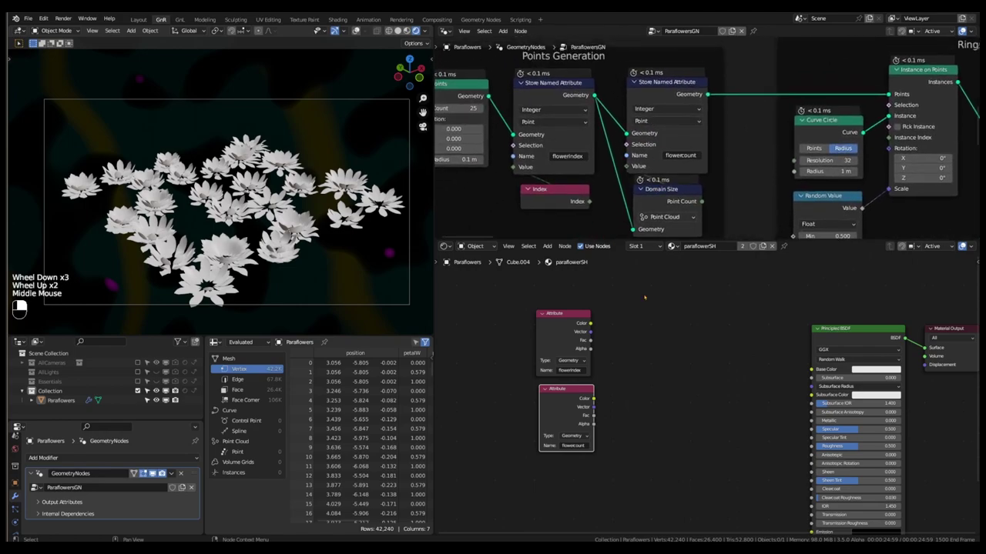
pyautogui.scroll(2, 622, 350)
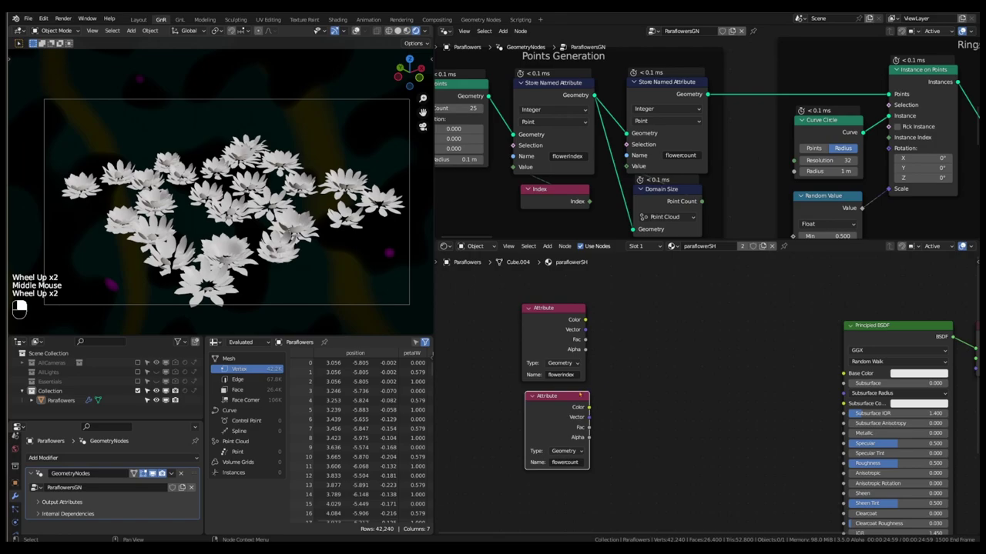
# Add a Map Range node beside the Attribute nodes and link the flowerindex Attribute's Vector output to its Value input
pyautogui.moveTo(579, 394); pyautogui.dragTo(575, 395)
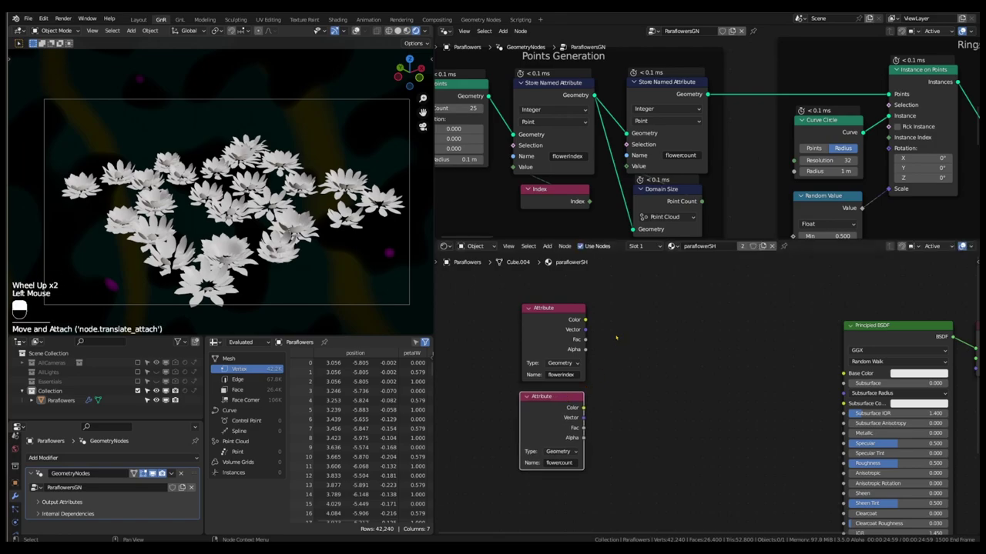
pyautogui.press('q')
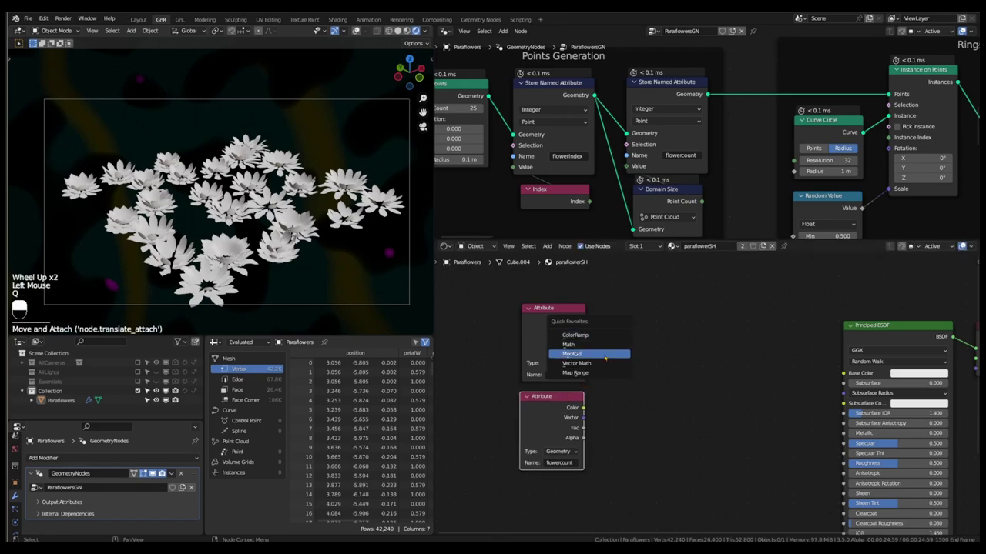
pyautogui.click(574, 373)
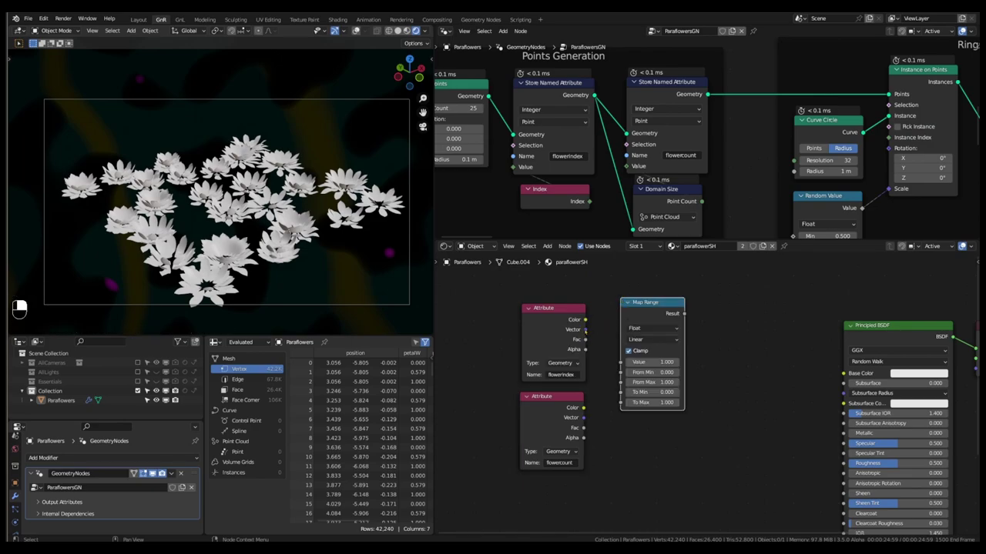
pyautogui.moveTo(585, 330); pyautogui.dragTo(619, 362)
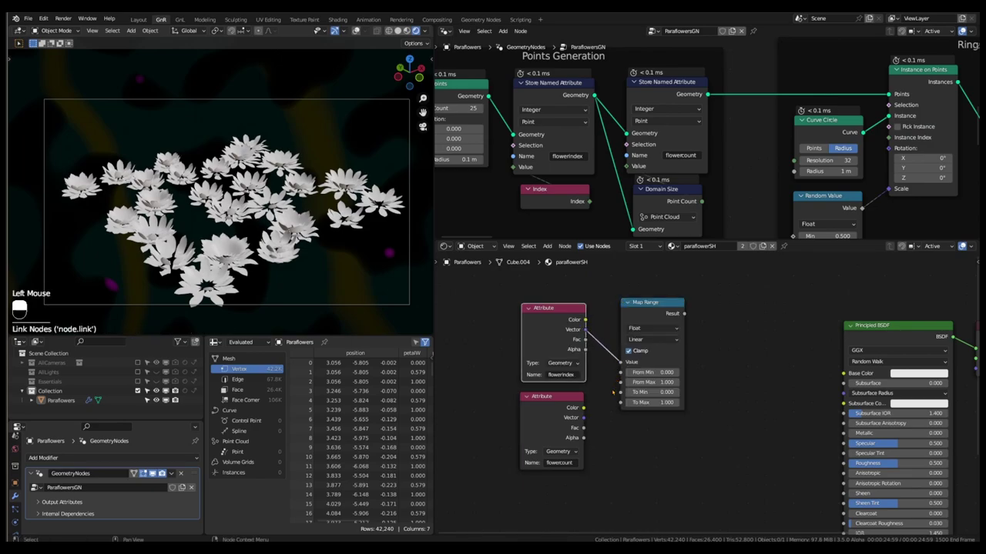
# Shift the flowercount Attribute aside, add a Math node after it, and set the operation to Subtract
pyautogui.click(563, 410)
pyautogui.moveTo(564, 411); pyautogui.dragTo(515, 404)
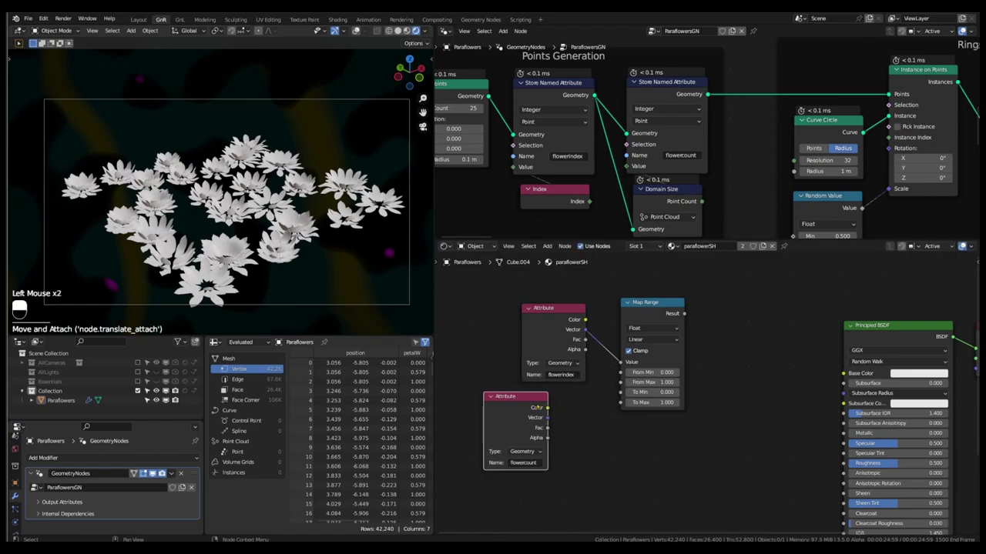
pyautogui.press('q')
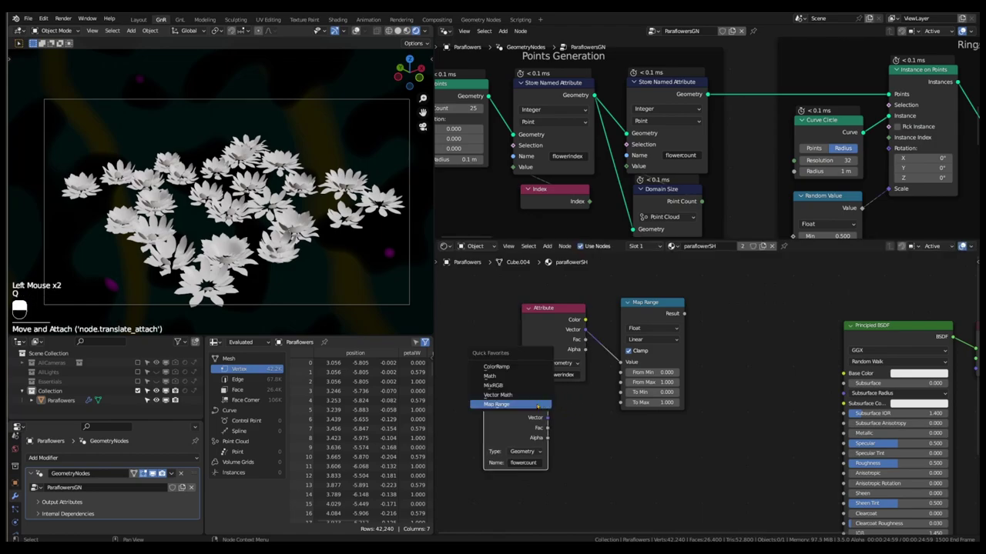
pyautogui.click(531, 376)
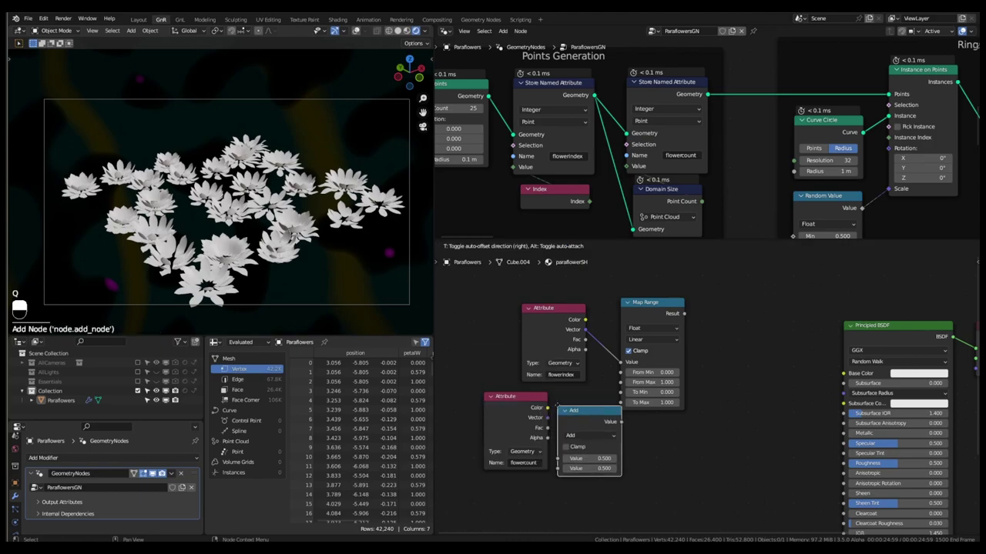
pyautogui.click(560, 418)
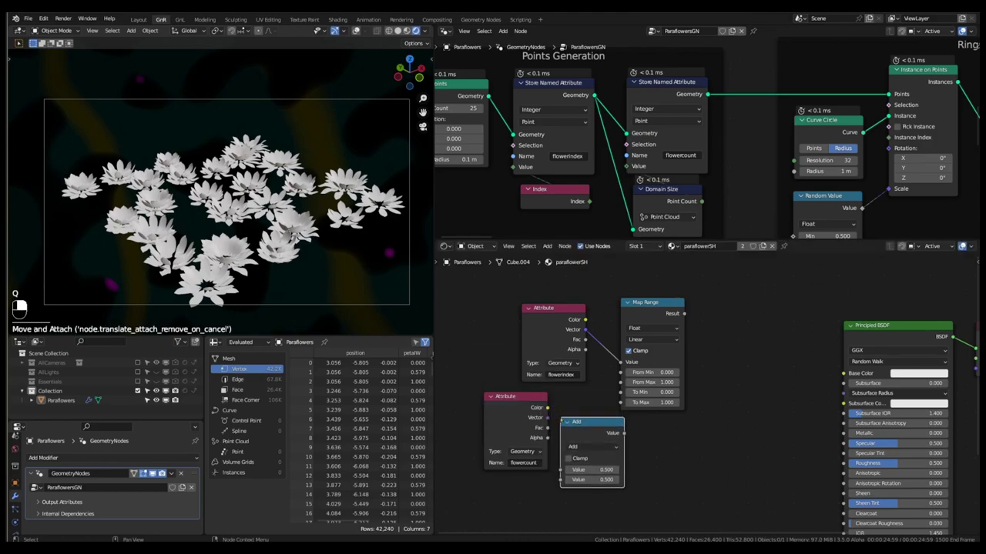
pyautogui.click(572, 445)
pyautogui.click(581, 341)
# Feed the flowercount Vector output into the Subtract node, subtract 1.000, and link the result to Map Range's From Max
pyautogui.moveTo(517, 398); pyautogui.dragTo(485, 396)
pyautogui.moveTo(586, 423); pyautogui.dragTo(551, 396)
pyautogui.moveTo(515, 417); pyautogui.dragTo(526, 443)
pyautogui.moveTo(549, 452); pyautogui.dragTo(587, 452)
pyautogui.moveTo(589, 406); pyautogui.dragTo(621, 382)
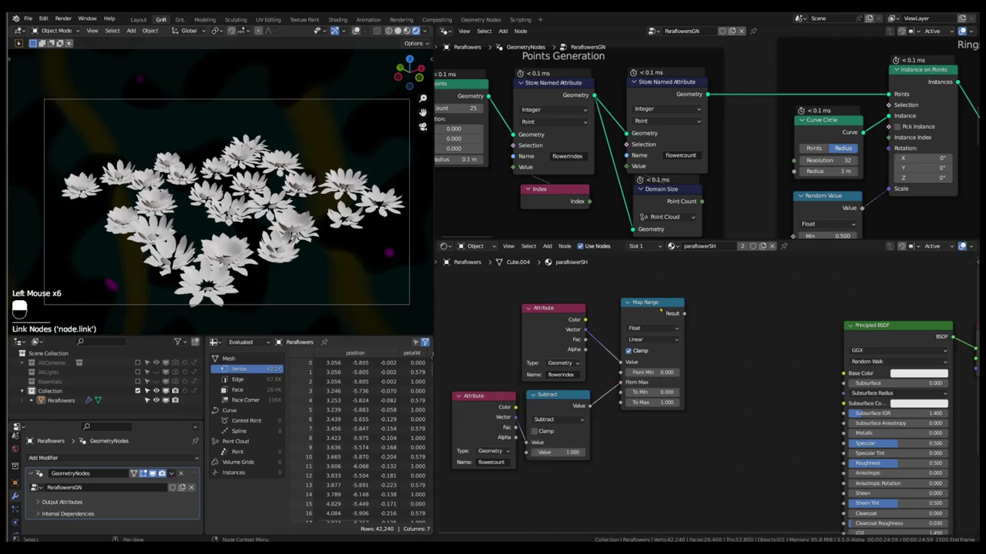
# Preview the Map Range result on the flowers and insert a ColorRamp directly after it
pyautogui.keyDown('ctrl'); pyautogui.keyDown('shift'); pyautogui.click(660, 309); pyautogui.keyUp('shift'); pyautogui.keyUp('ctrl')
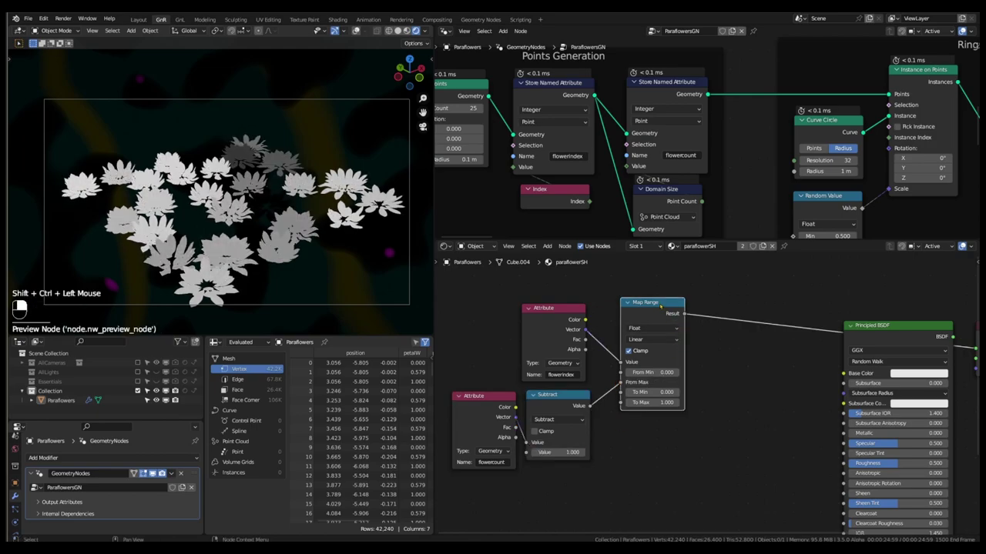
pyautogui.moveTo(660, 306); pyautogui.dragTo(642, 312)
pyautogui.press('q')
pyautogui.click(671, 297)
pyautogui.click(703, 308)
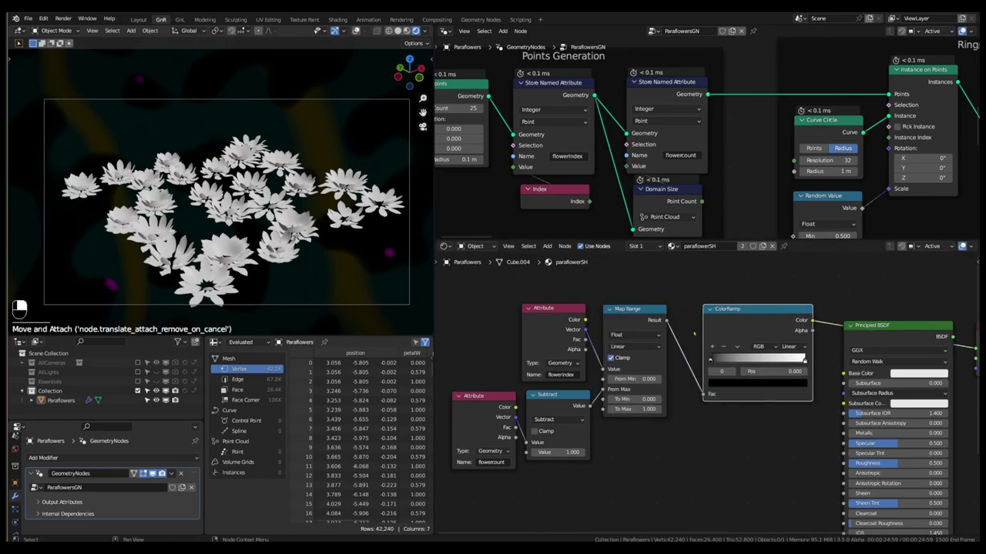
# Set the ColorRamp's color mode to HSV and its interpolation to Far
pyautogui.moveTo(711, 362)
pyautogui.mouseDown()
pyautogui.moveTo(801, 360)
pyautogui.moveTo(722, 362)
pyautogui.mouseUp()
pyautogui.scroll(4, 778, 362)
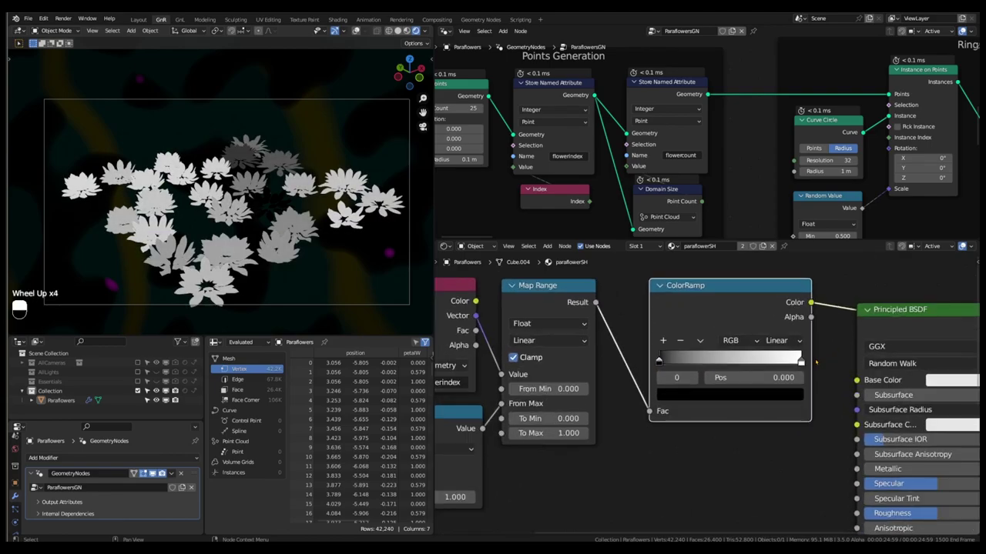
pyautogui.click(756, 344)
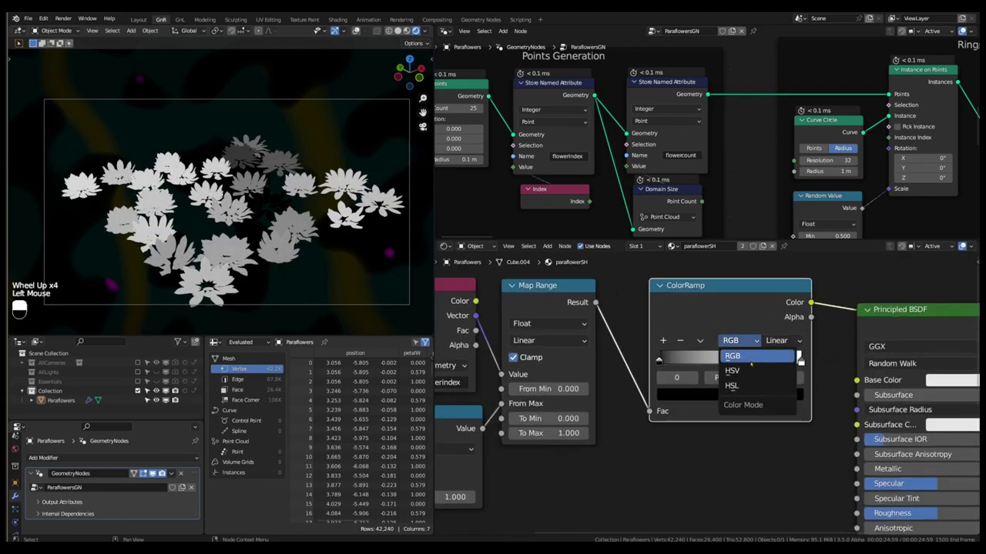
pyautogui.click(750, 361)
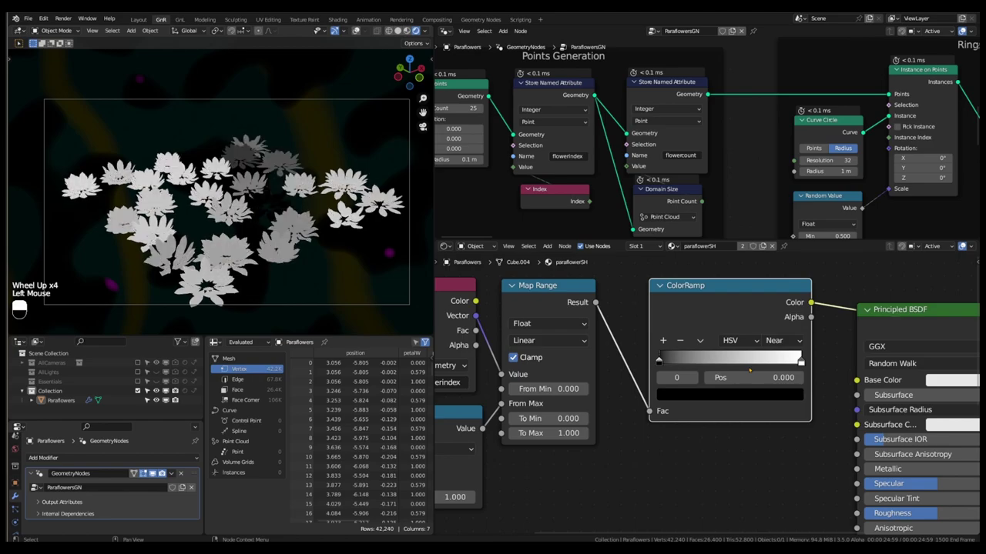
pyautogui.click(797, 341)
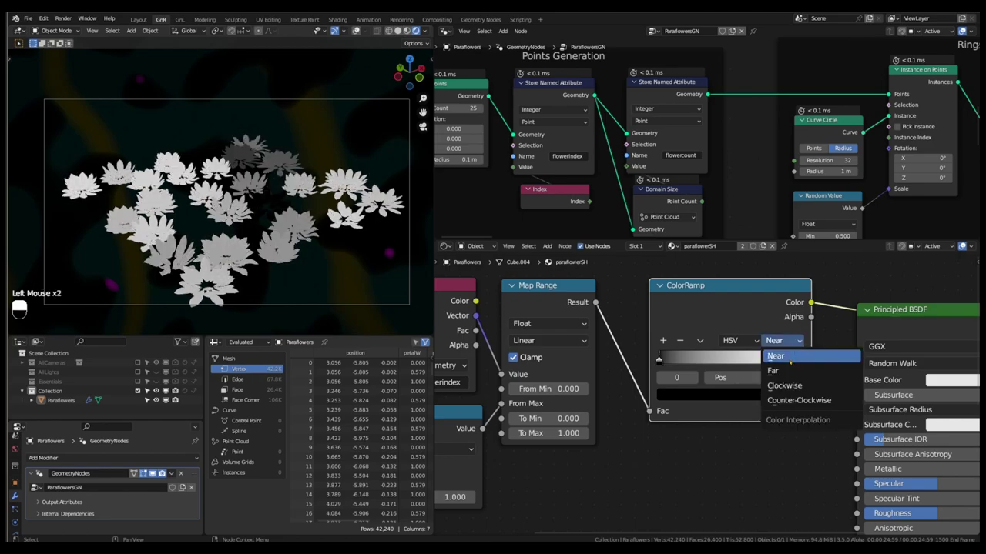
pyautogui.click(784, 369)
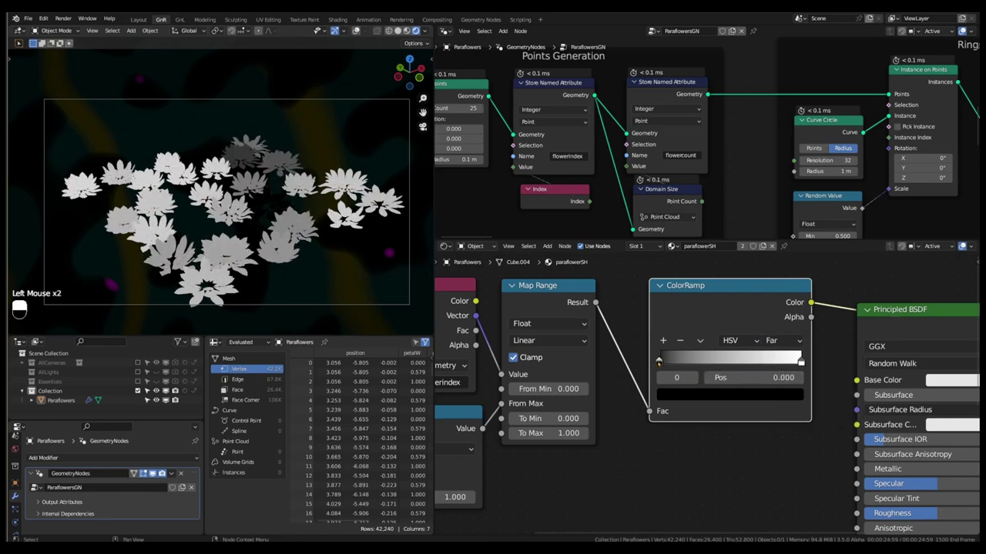
# Color the ColorRamp's first stop soft red and its last stop purple with a hue of 0.745
pyautogui.click(678, 395)
pyautogui.moveTo(773, 298); pyautogui.dragTo(773, 218)
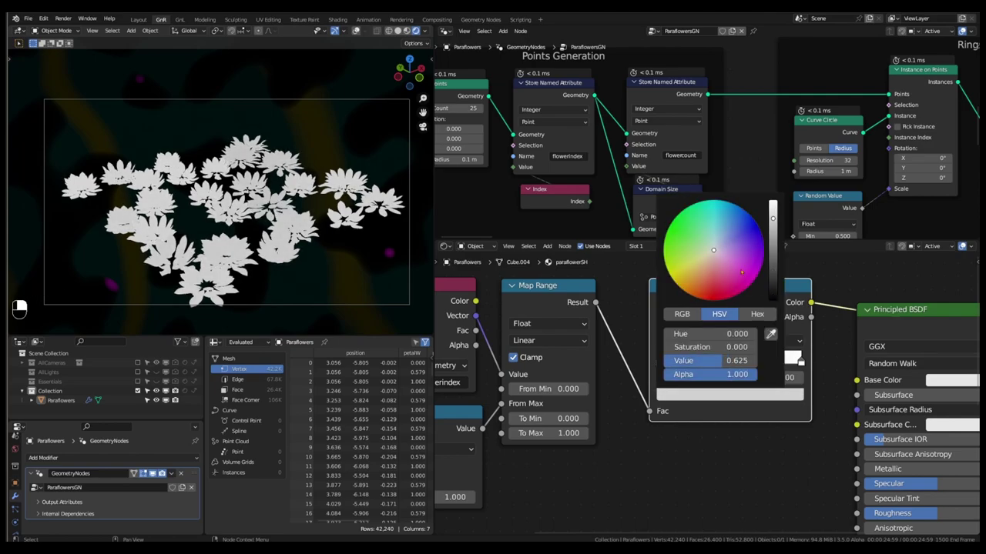
pyautogui.moveTo(715, 277); pyautogui.dragTo(742, 253)
pyautogui.click(801, 361)
pyautogui.click(730, 395)
pyautogui.click(740, 251)
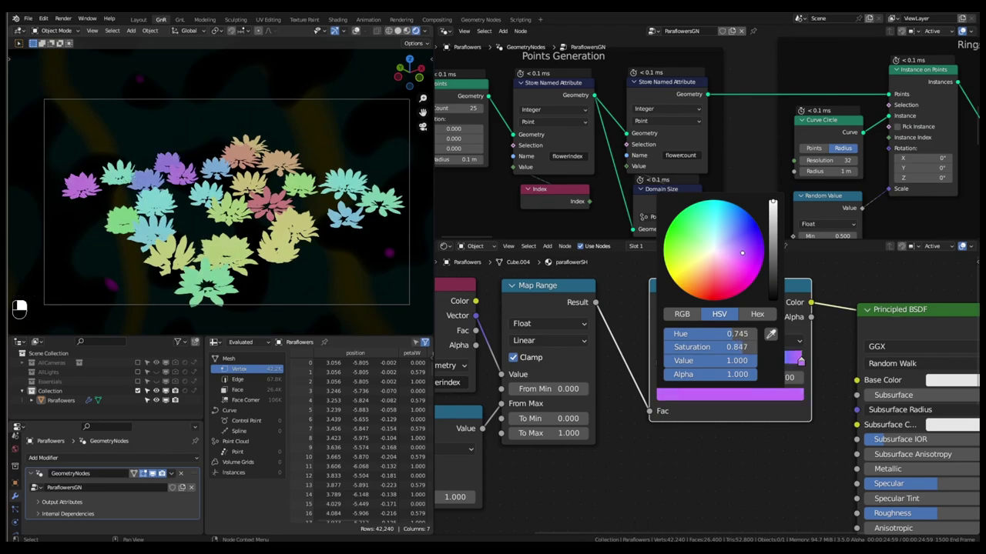
# Add two stops to the ColorRamp, moving the green one further along and the purple one to position 0.341
pyautogui.click(663, 340)
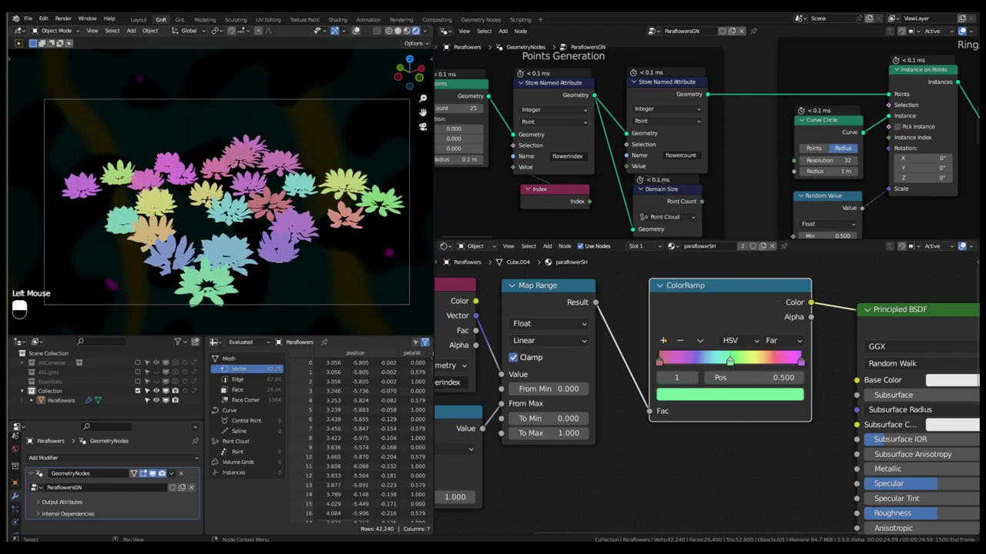
pyautogui.click(663, 341)
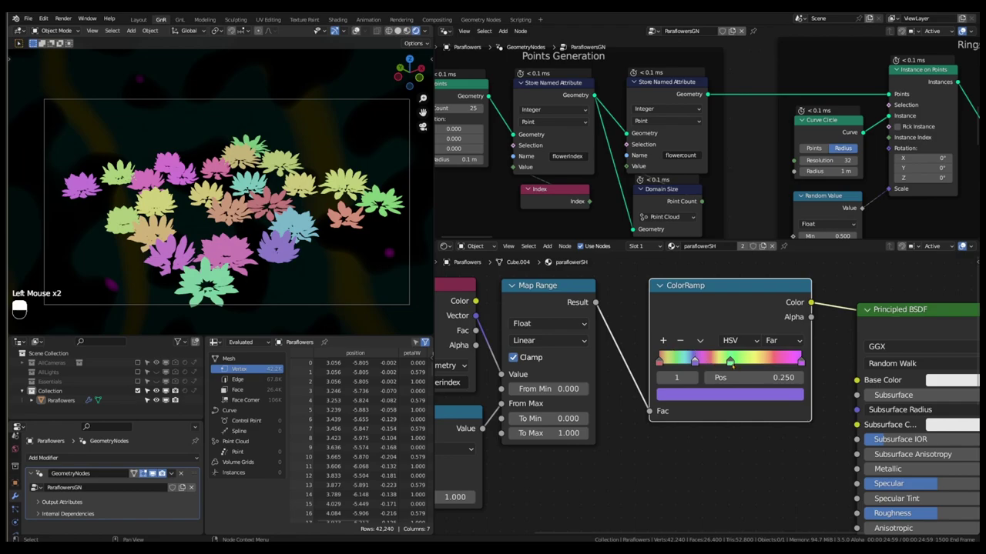
pyautogui.moveTo(732, 366); pyautogui.dragTo(752, 361)
pyautogui.moveTo(686, 361); pyautogui.dragTo(700, 362)
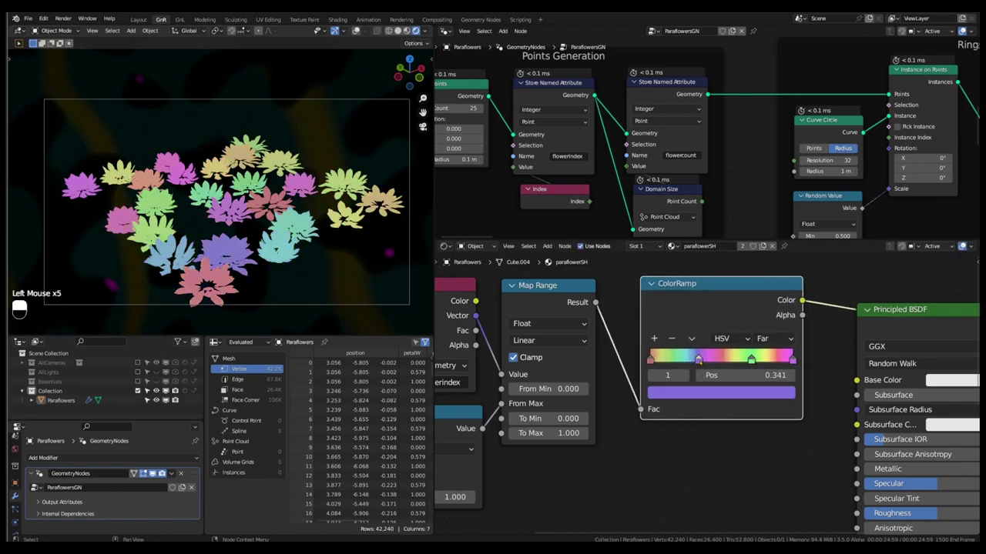
# Move the flower color node chain upward and place the Principled BSDF below the Material Output
pyautogui.scroll(-3, 699, 359)
pyautogui.click(698, 359)
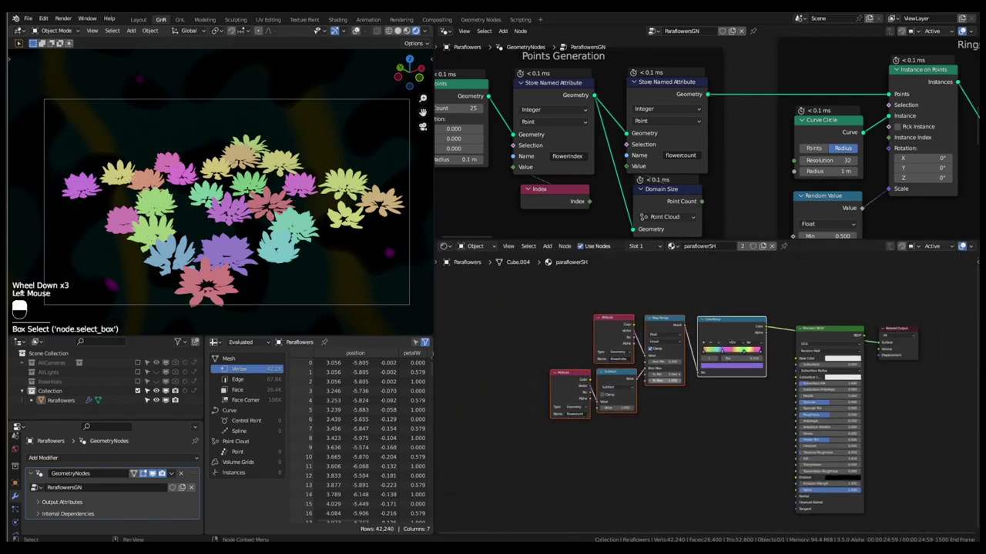
pyautogui.moveTo(718, 322); pyautogui.dragTo(717, 291)
pyautogui.moveTo(827, 329); pyautogui.dragTo(881, 377)
pyautogui.scroll(-2, 773, 335)
pyautogui.scroll(-11, 517, 121)
pyautogui.scroll(-3, 649, 172)
pyautogui.moveTo(770, 161); pyautogui.dragTo(658, 184, button='middle')
pyautogui.scroll(1, 649, 171)
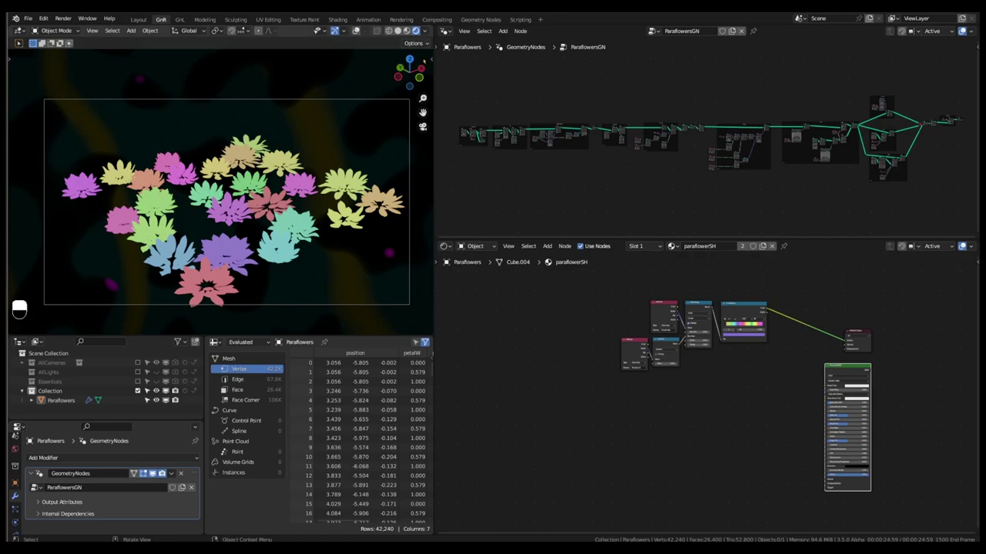
# Show the viewport overlays and enable Face Orientation
pyautogui.click(354, 31)
pyautogui.click(365, 31)
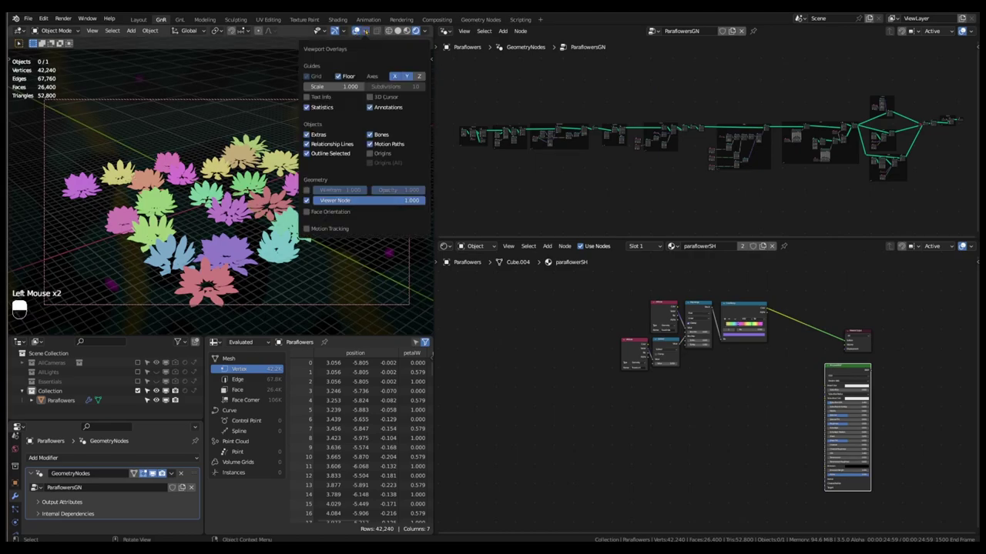
pyautogui.click(306, 213)
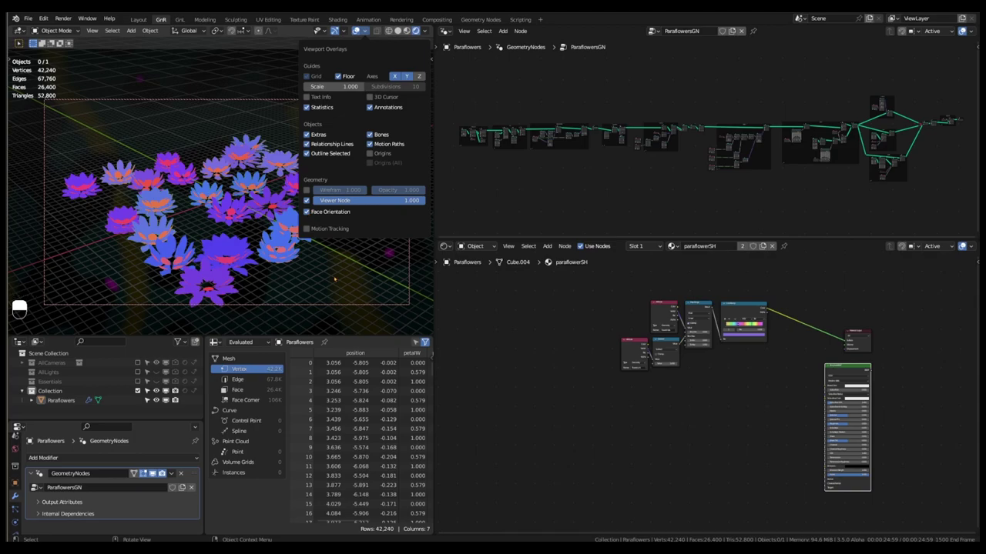
# Examine the face orientation of all flowers up close and from the top view
pyautogui.moveTo(335, 279); pyautogui.dragTo(274, 171, button='middle')
pyautogui.scroll(4, 292, 247)
pyautogui.scroll(-1, 281, 200)
pyautogui.scroll(2, 281, 200)
pyautogui.scroll(-1, 273, 171)
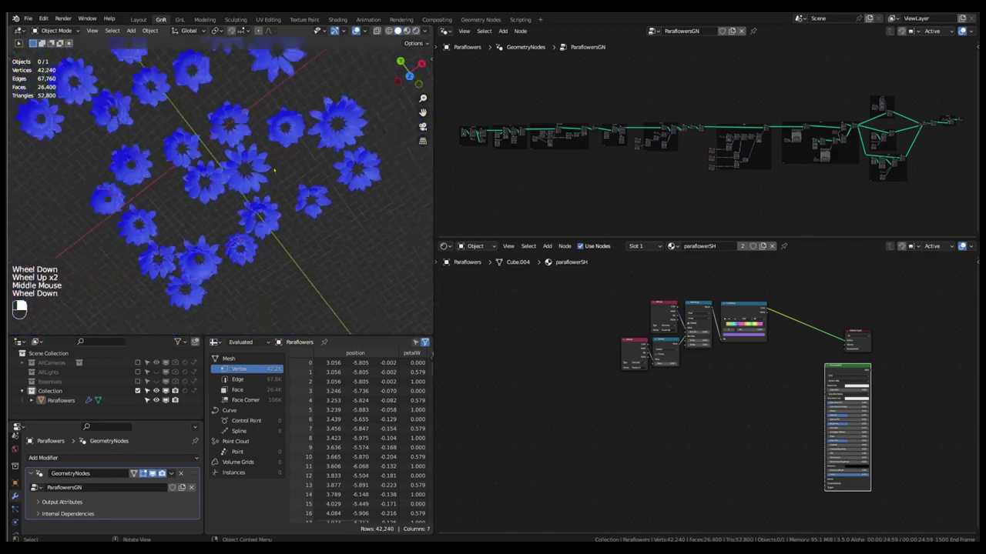
pyautogui.scroll(-3, 273, 171)
pyautogui.press('KP_7')
pyautogui.scroll(2, 279, 162)
pyautogui.scroll(-1, 279, 162)
pyautogui.scroll(1, 284, 152)
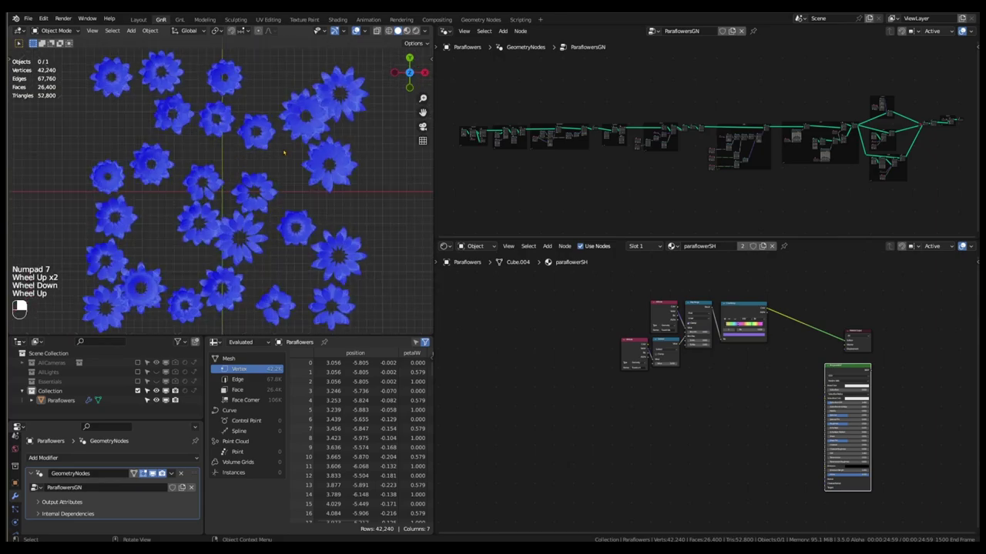
# Return the viewport to the camera view with rendered shading
pyautogui.press('KP_0')
pyautogui.click(407, 31)
pyautogui.click(416, 31)
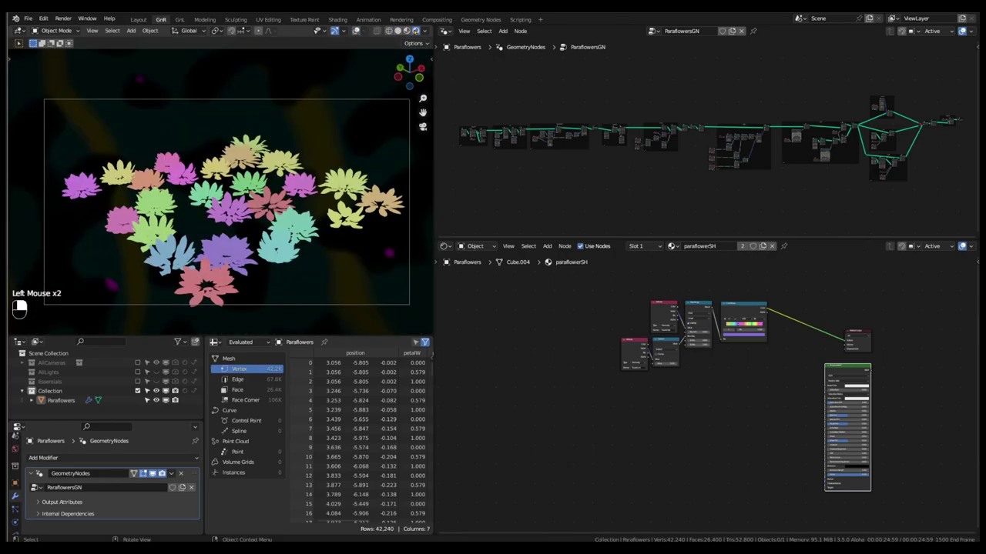
# Add two more Attribute nodes, one above the other, below the flower index and count nodes
pyautogui.moveTo(685, 405); pyautogui.dragTo(638, 392, button='middle')
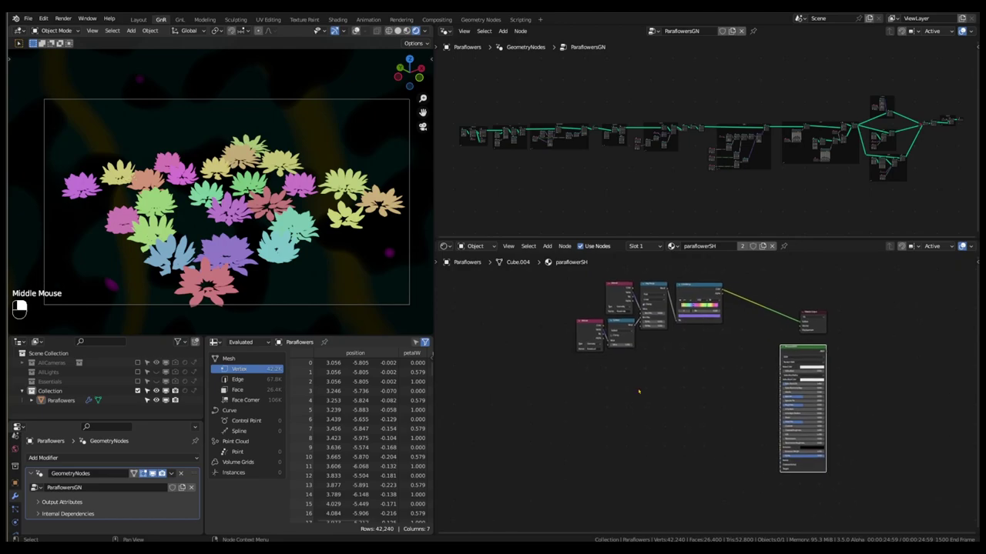
pyautogui.hotkey('shift', 'a')
pyautogui.moveTo(642, 389)
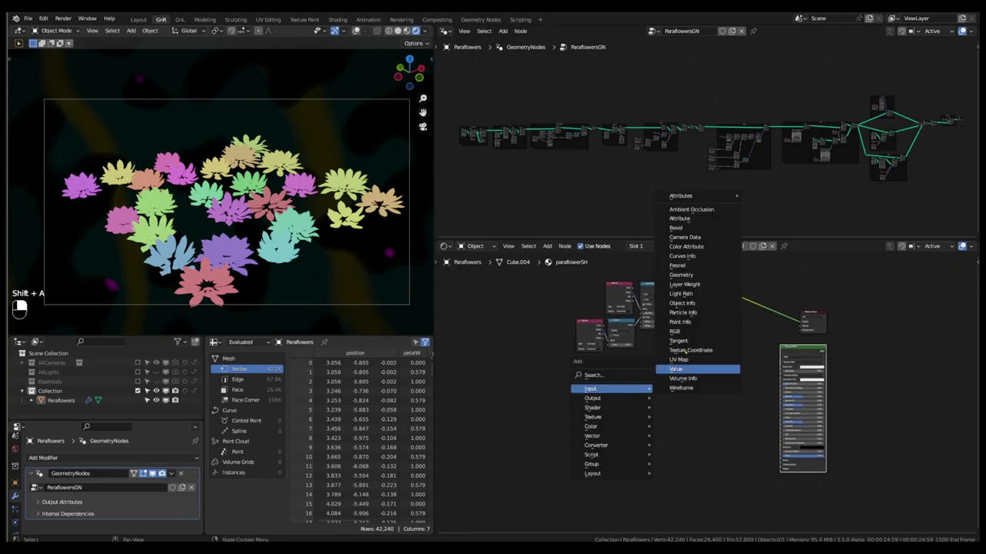
pyautogui.click(697, 219)
pyautogui.click(547, 383)
pyautogui.hotkey('shift', 'a')
pyautogui.moveTo(551, 397)
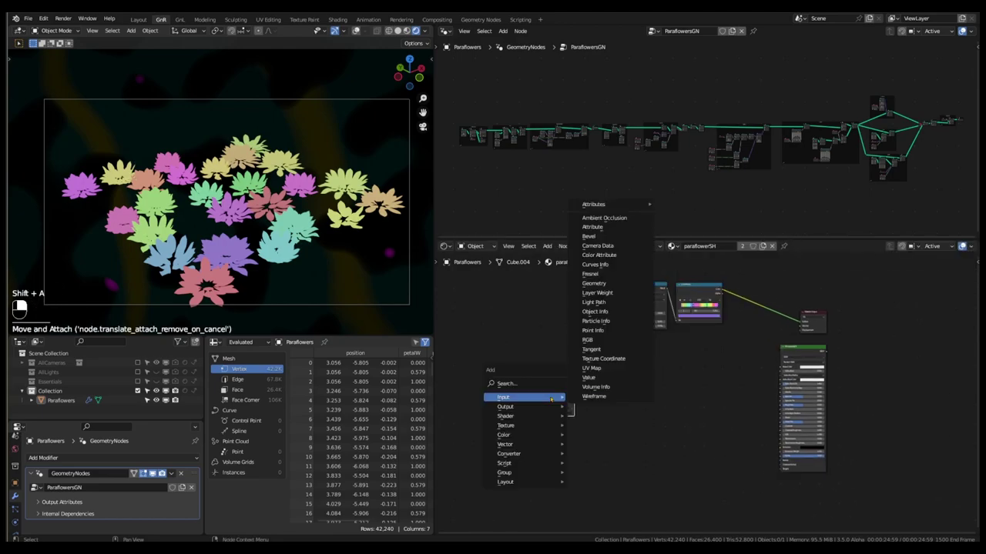
pyautogui.click(605, 227)
pyautogui.click(560, 435)
# Name the upper new Attribute node petalW and the lower one petalH, matching the petal Store Named Attribute nodes
pyautogui.scroll(14, 835, 142)
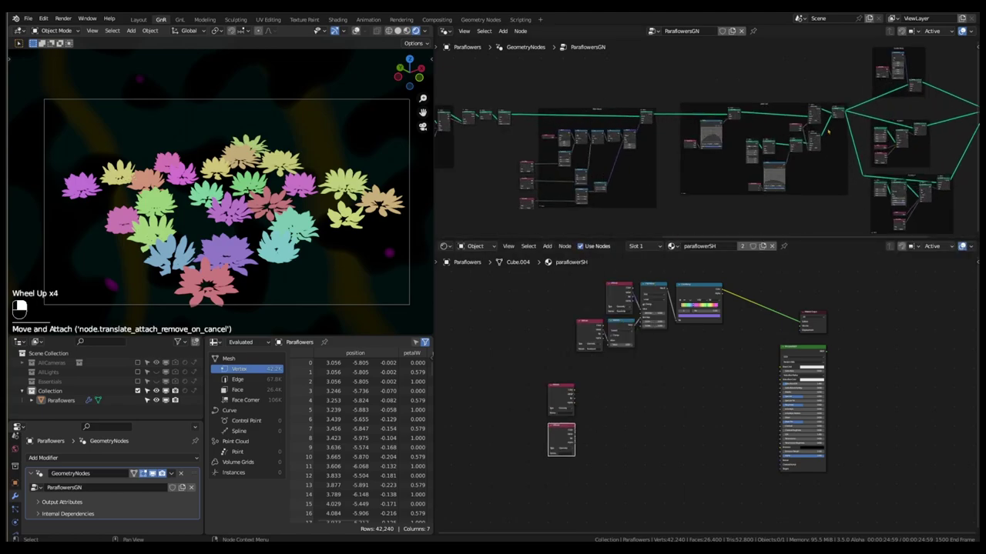
pyautogui.scroll(1, 835, 143)
pyautogui.moveTo(836, 143); pyautogui.dragTo(810, 105, button='middle')
pyautogui.scroll(9, 581, 397)
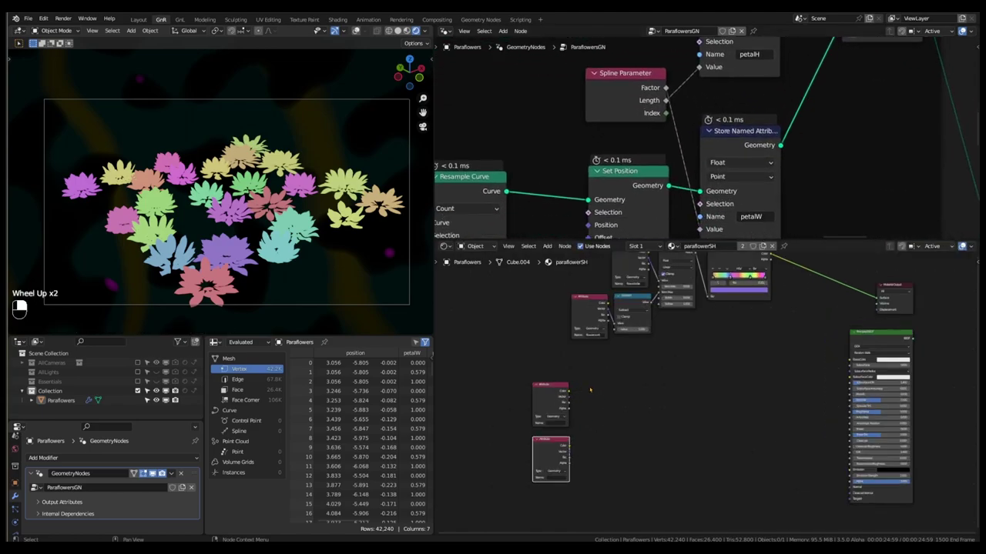
pyautogui.click(548, 438)
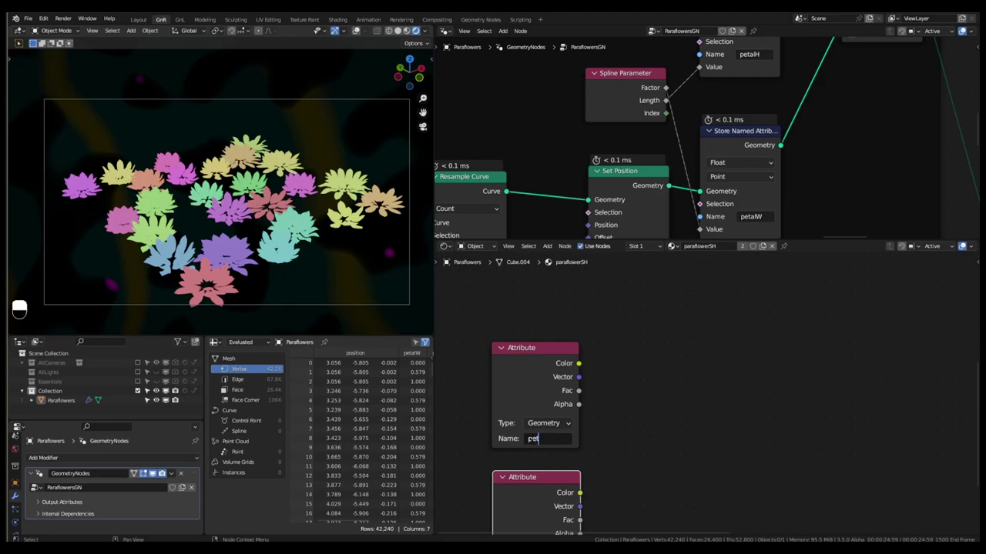
pyautogui.press('Return')
pyautogui.moveTo(605, 446); pyautogui.dragTo(605, 343, button='middle')
pyautogui.click(539, 464)
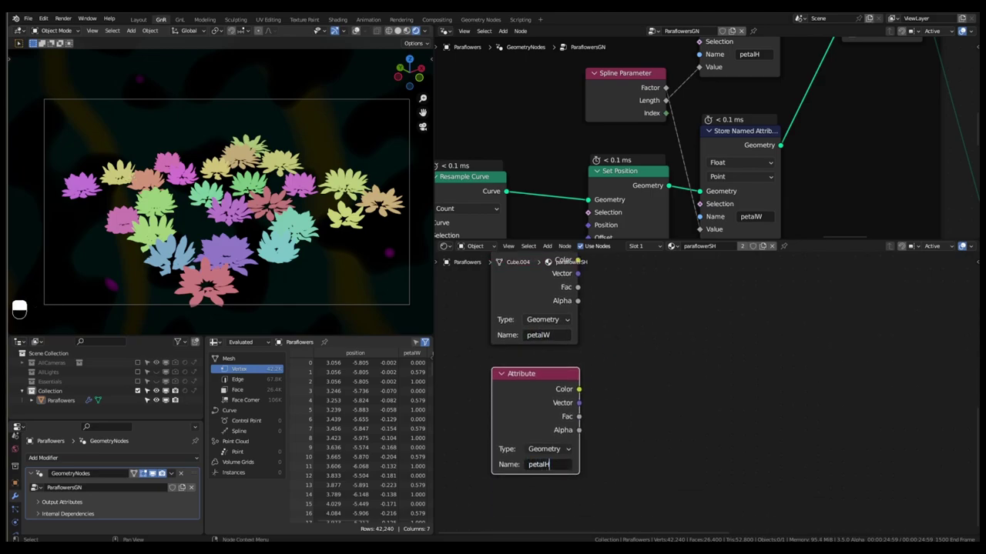
# Preview the outputs of the petalW and petalH Attribute nodes on the flowers up close
pyautogui.scroll(-2, 607, 438)
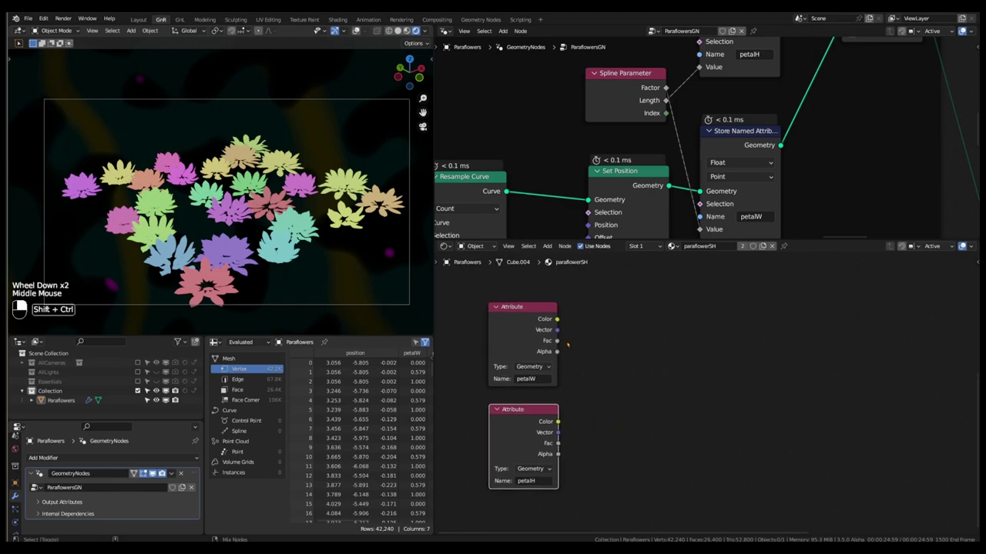
pyautogui.keyDown('ctrl'); pyautogui.keyDown('shift'); pyautogui.click(532, 311); pyautogui.keyUp('shift'); pyautogui.keyUp('ctrl')
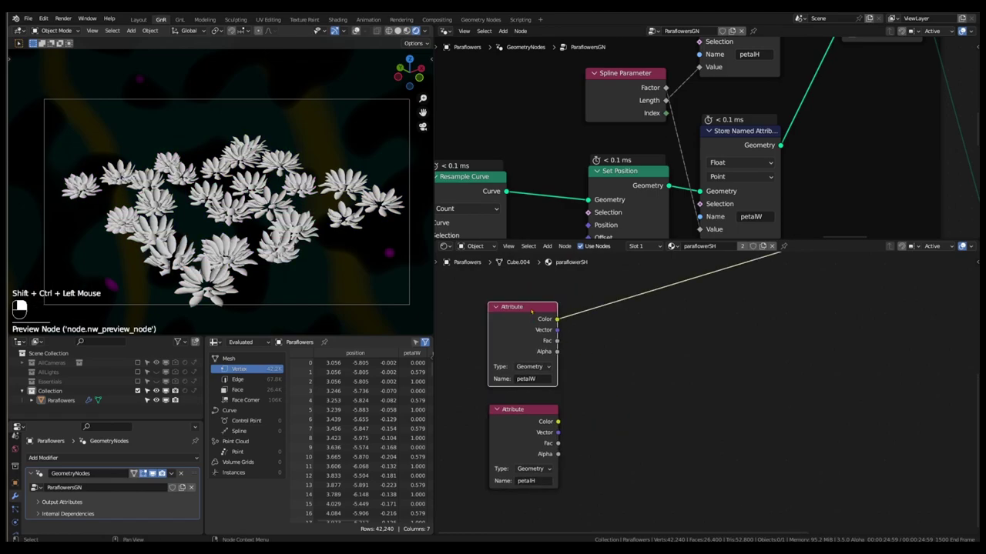
pyautogui.scroll(8, 346, 218)
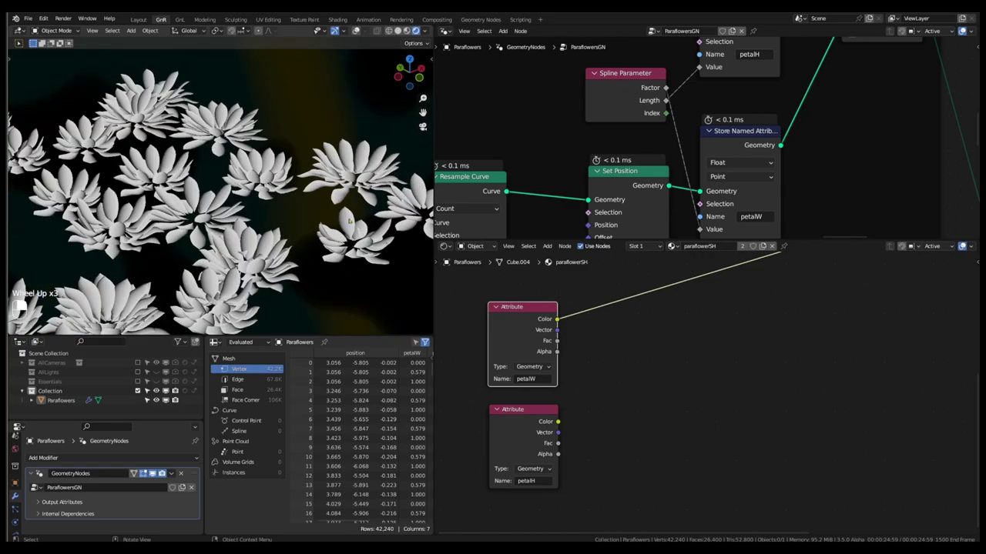
pyautogui.keyDown('ctrl'); pyautogui.keyDown('shift'); pyautogui.click(529, 311); pyautogui.keyUp('shift'); pyautogui.keyUp('ctrl')
pyautogui.keyDown('ctrl'); pyautogui.keyDown('shift'); pyautogui.click(529, 311); pyautogui.keyUp('shift'); pyautogui.keyUp('ctrl')
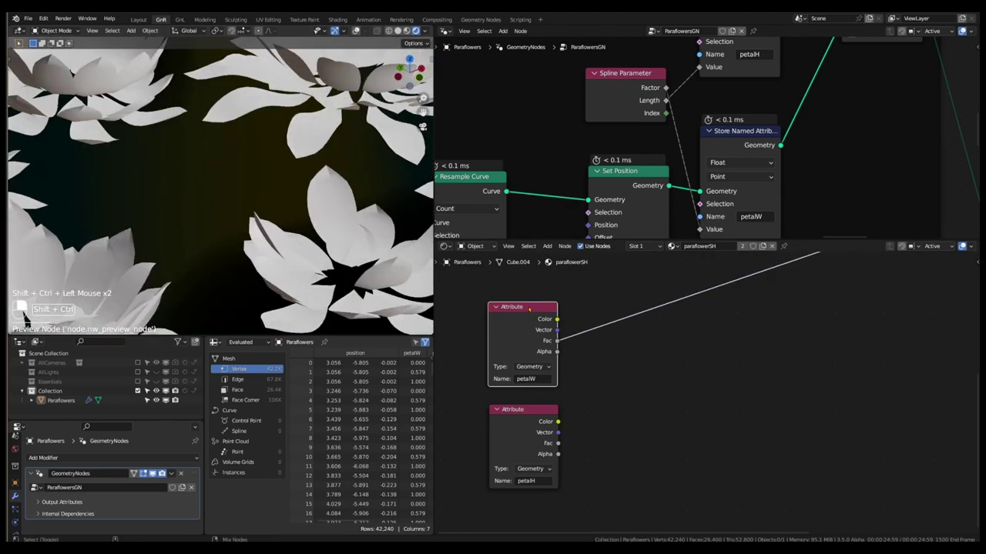
pyautogui.keyDown('ctrl'); pyautogui.keyDown('shift'); pyautogui.click(527, 414); pyautogui.keyUp('shift'); pyautogui.keyUp('ctrl')
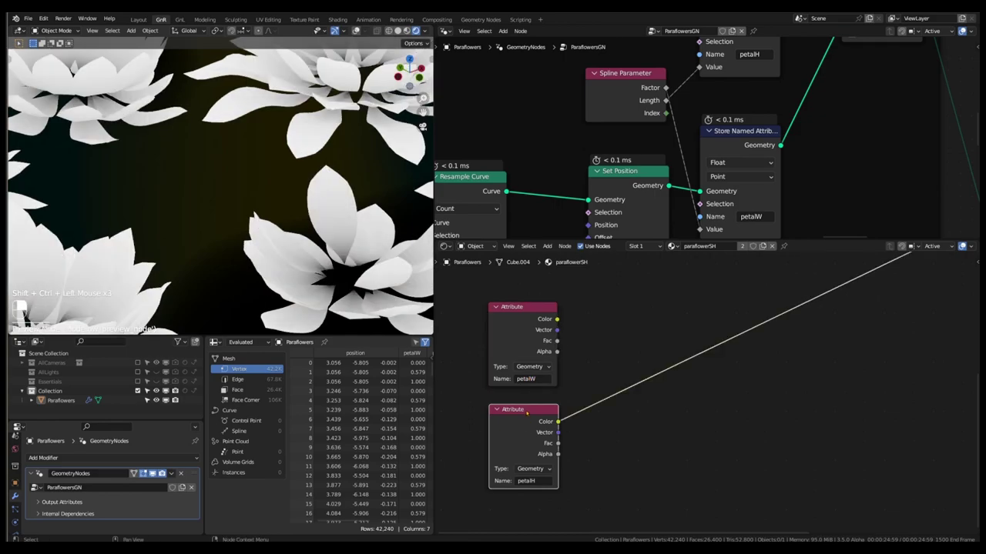
pyautogui.keyDown('ctrl'); pyautogui.keyDown('shift'); pyautogui.click(527, 413); pyautogui.keyUp('shift'); pyautogui.keyUp('ctrl')
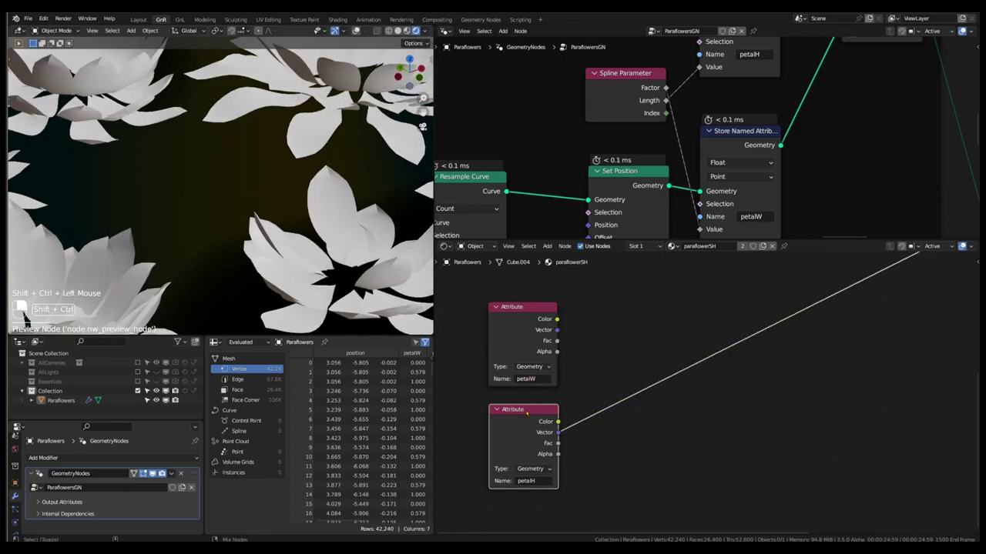
pyautogui.keyDown('ctrl'); pyautogui.keyDown('shift'); pyautogui.click(527, 414); pyautogui.keyUp('shift'); pyautogui.keyUp('ctrl')
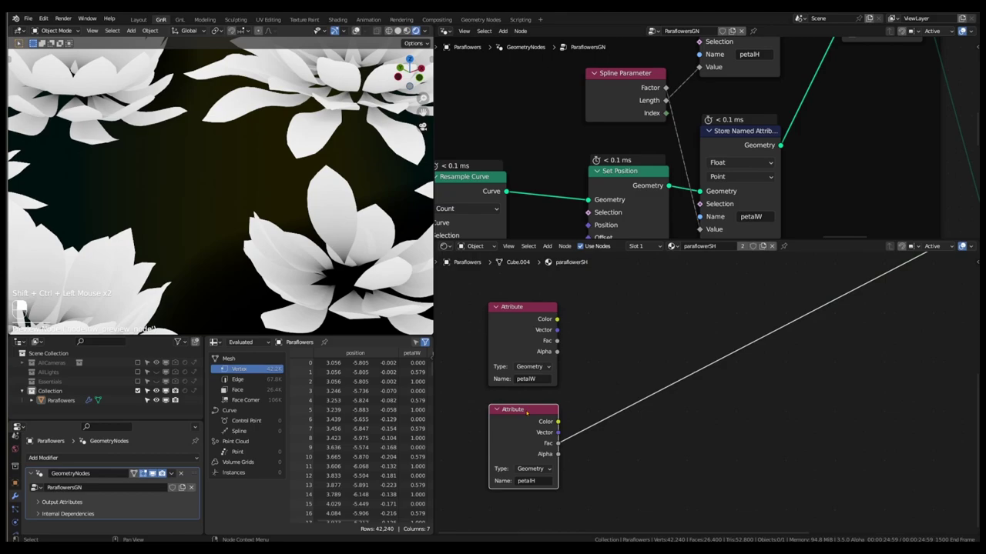
# Add two Math nodes after the previewed petalW attribute, set to Subtract 0.5 and Absolute, and align them beside it
pyautogui.keyDown('ctrl'); pyautogui.keyDown('shift'); pyautogui.click(531, 309); pyautogui.keyUp('shift'); pyautogui.keyUp('ctrl')
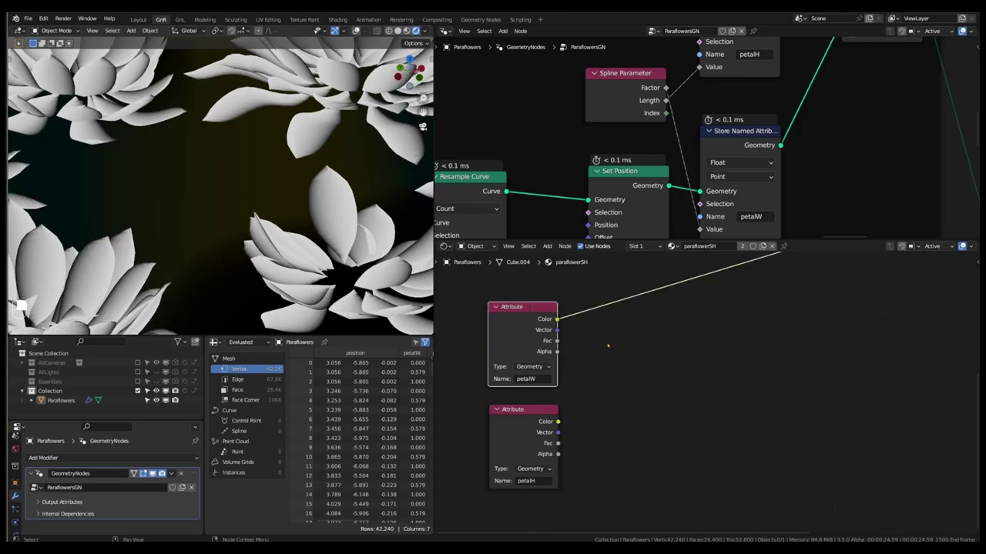
pyautogui.press('q')
pyautogui.click(583, 352)
pyautogui.click(633, 310)
pyautogui.moveTo(634, 311); pyautogui.dragTo(717, 311)
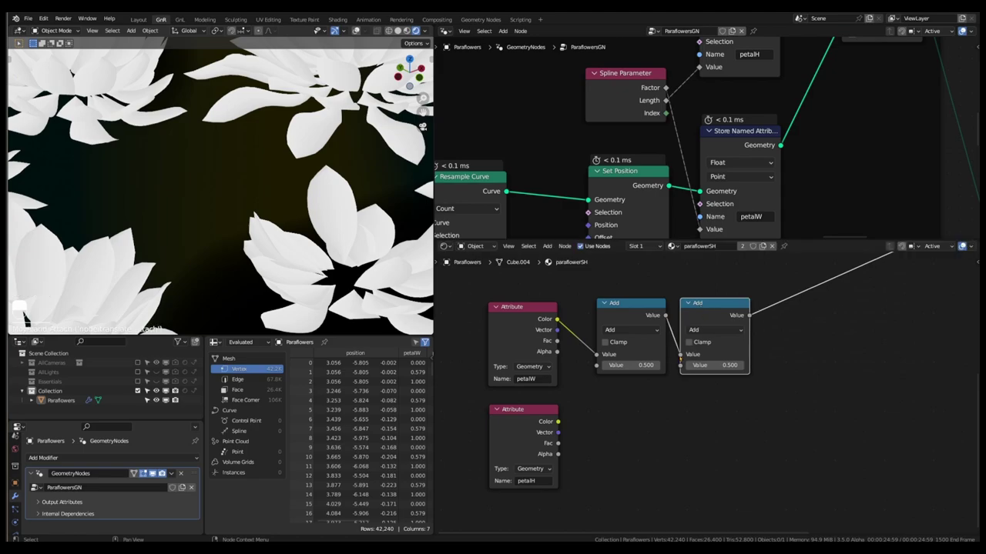
pyautogui.click(632, 330)
pyautogui.click(355, 368)
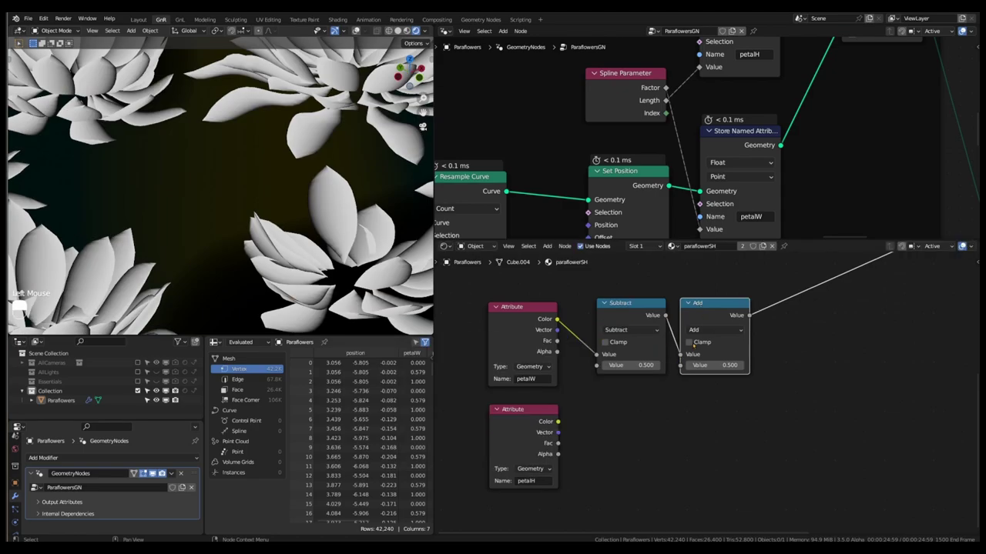
pyautogui.click(712, 330)
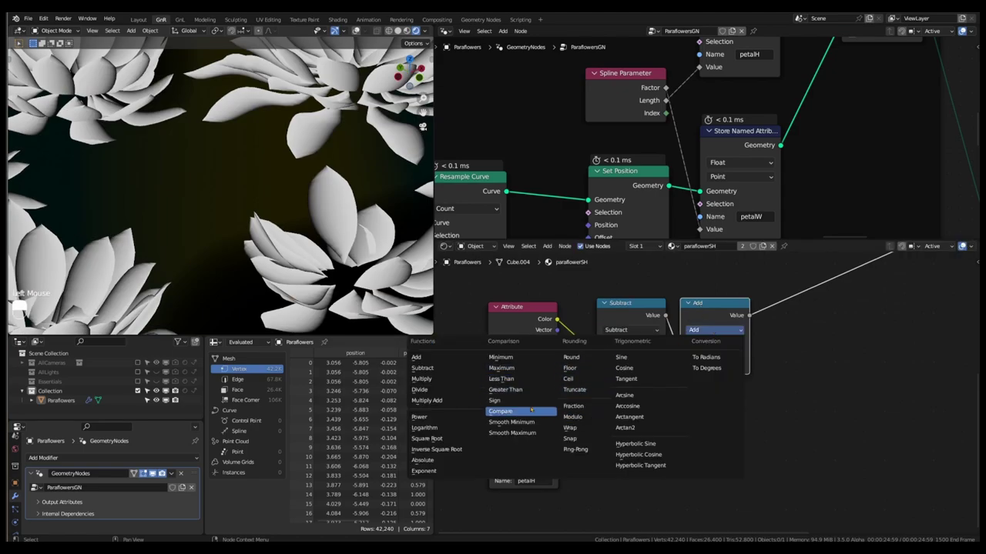
pyautogui.click(422, 460)
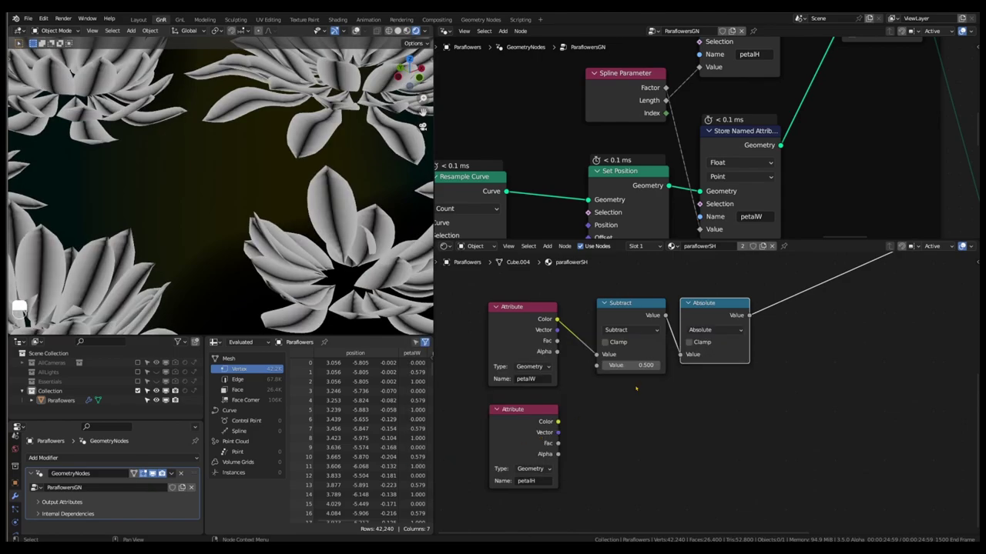
pyautogui.moveTo(635, 288); pyautogui.dragTo(692, 306)
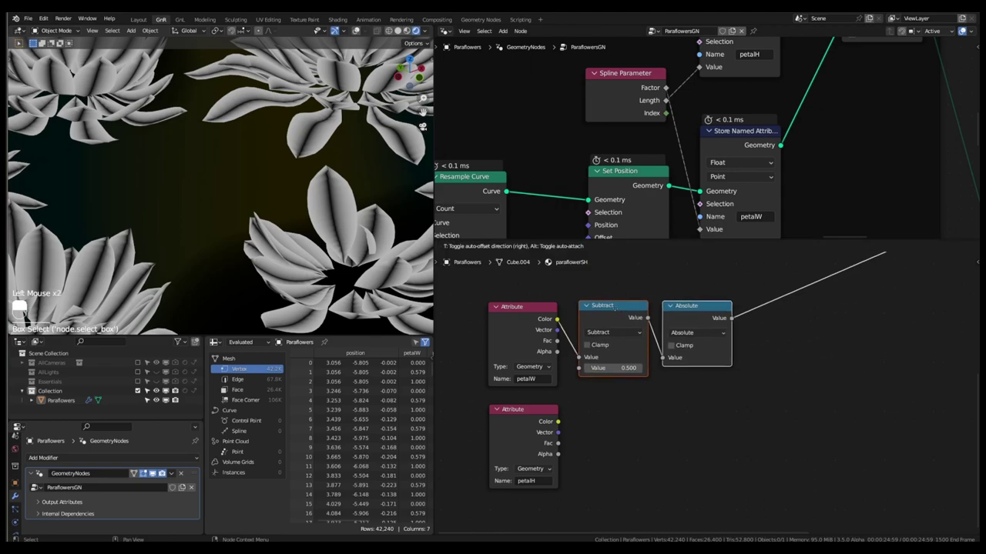
pyautogui.click(641, 384)
# Try a ColorRamp with a shifted black stop on the petalH attribute, and delete it
pyautogui.scroll(-2, 642, 383)
pyautogui.moveTo(642, 383); pyautogui.dragTo(639, 378, button='middle')
pyautogui.keyDown('ctrl'); pyautogui.keyDown('shift'); pyautogui.click(530, 406); pyautogui.keyUp('shift'); pyautogui.keyUp('ctrl')
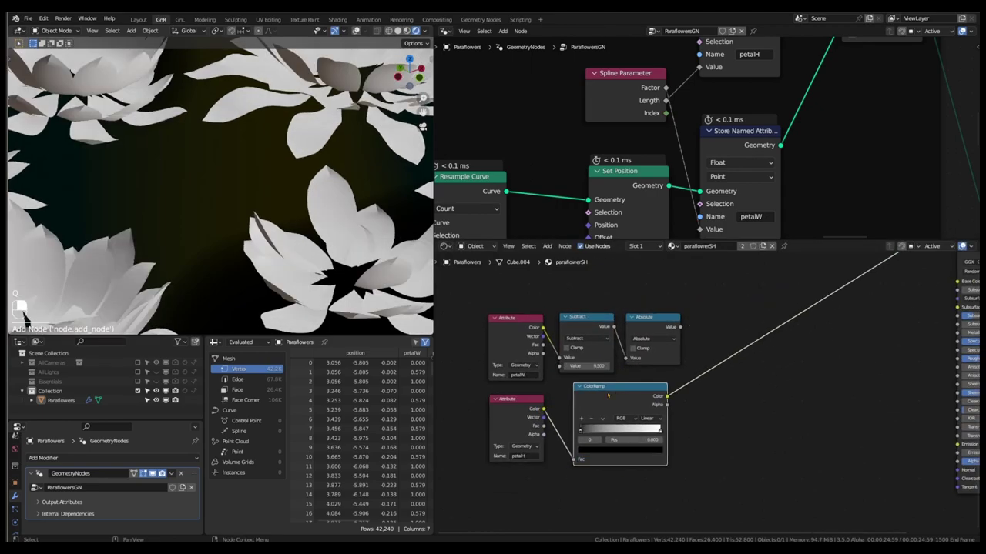
pyautogui.moveTo(587, 431); pyautogui.dragTo(664, 432)
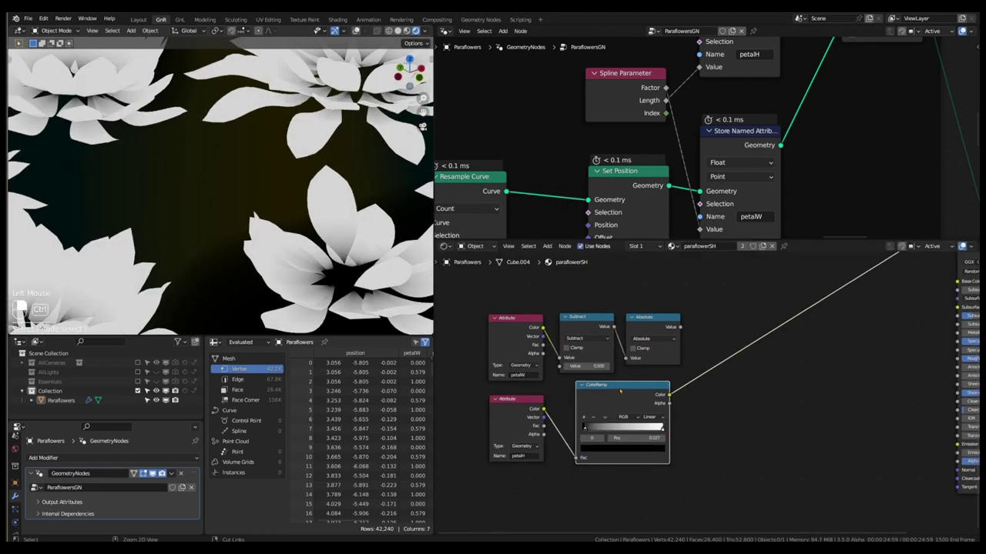
pyautogui.hotkey('ctrl', 'x')
# Add a Combine XYZ node, connect Absolute to X and petalH to Y, and preview the combined vector
pyautogui.hotkey('shift', 'a')
pyautogui.moveTo(624, 454)
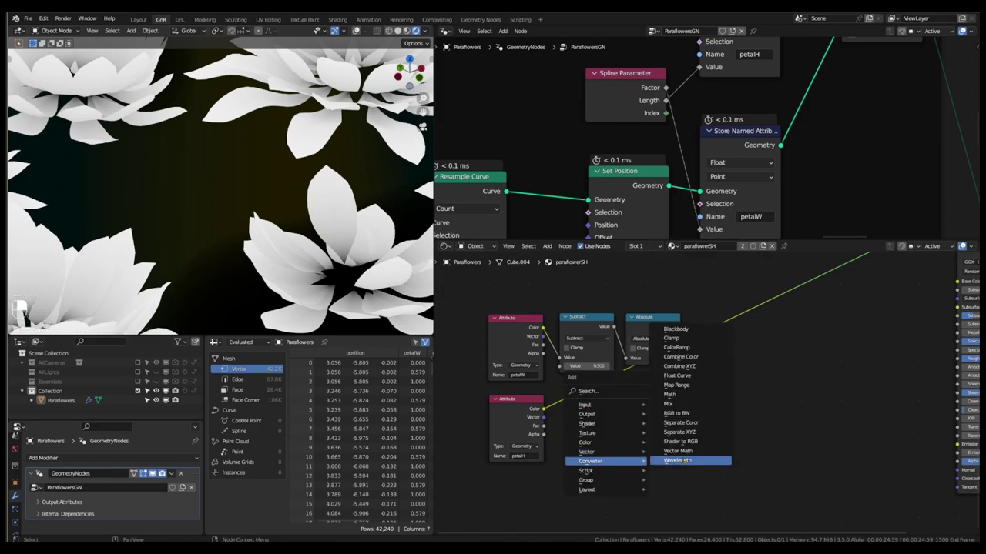
pyautogui.click(693, 365)
pyautogui.moveTo(680, 327); pyautogui.dragTo(739, 401)
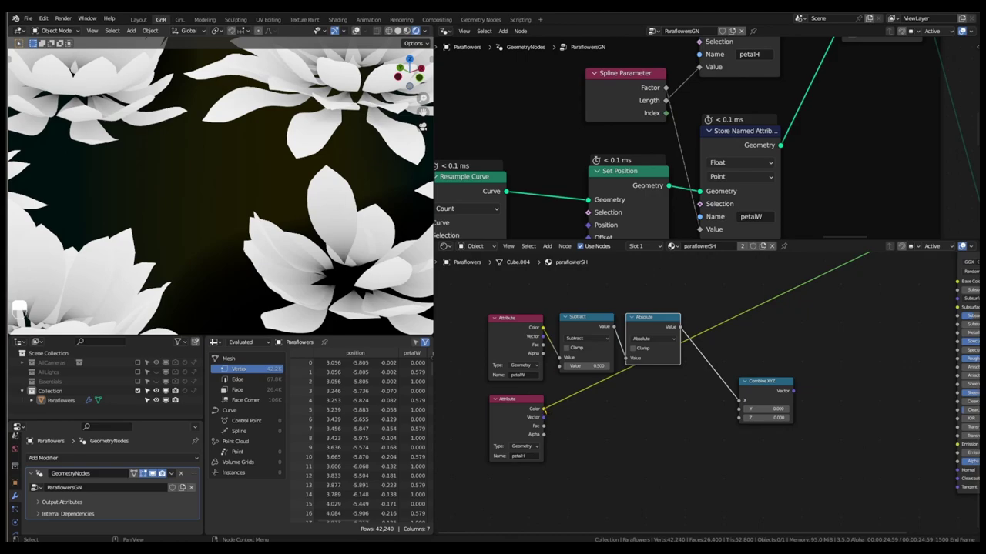
pyautogui.moveTo(544, 409); pyautogui.dragTo(799, 384)
pyautogui.keyDown('ctrl'); pyautogui.keyDown('shift'); pyautogui.click(767, 386); pyautogui.keyUp('shift'); pyautogui.keyUp('ctrl')
# Add a Multiply node after petalH and insert a duplicate of it between Absolute and Combine XYZ, aligning both with their rows
pyautogui.press('q')
pyautogui.click(651, 392)
pyautogui.click(577, 401)
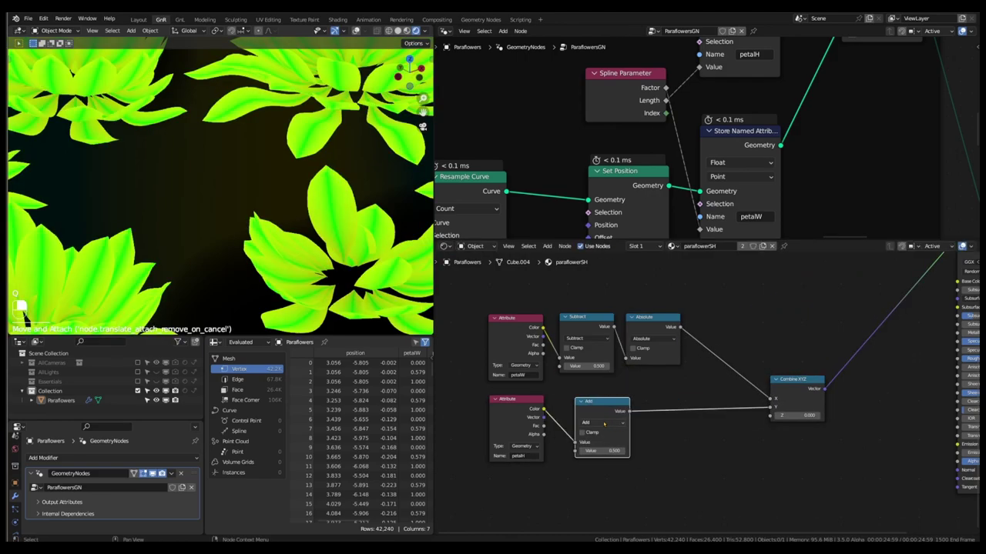
pyautogui.click(603, 422)
pyautogui.click(608, 463)
pyautogui.hotkey('shift', 'd')
pyautogui.click(714, 380)
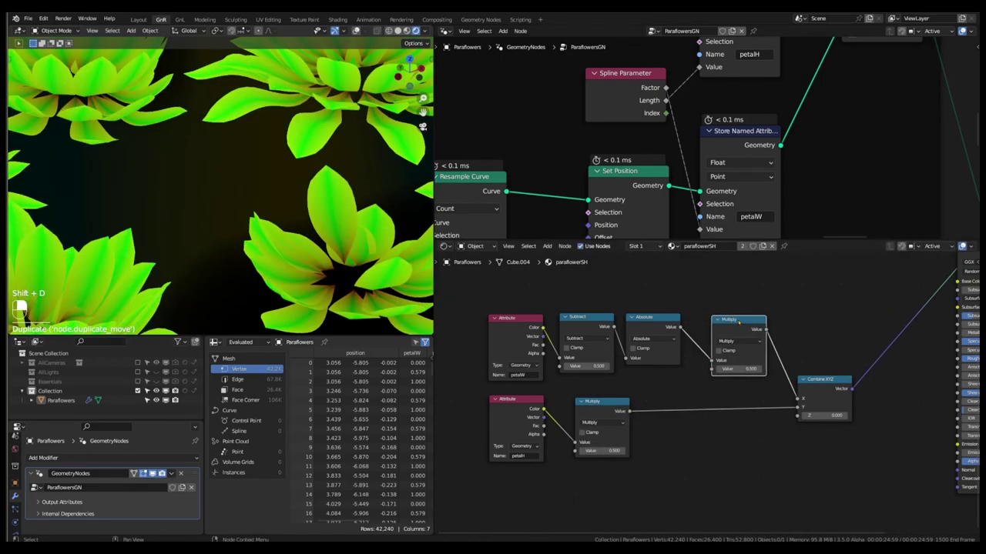
pyautogui.moveTo(732, 323); pyautogui.dragTo(714, 325)
pyautogui.moveTo(613, 402); pyautogui.dragTo(600, 400)
# Reduce the petalH multiplier and set the petalW multiplier to 0.1
pyautogui.click(612, 448)
pyautogui.click(612, 448)
pyautogui.click(612, 448)
pyautogui.click(612, 448)
pyautogui.click(613, 448)
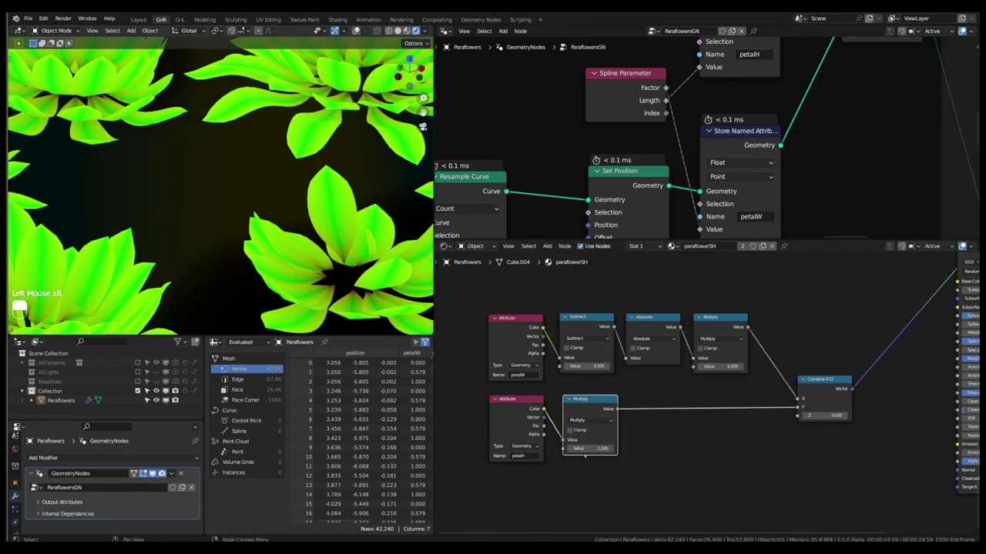
pyautogui.click(569, 449)
pyautogui.click(569, 449)
pyautogui.click(569, 449)
pyautogui.click(569, 449)
pyautogui.click(569, 449)
pyautogui.click(569, 449)
pyautogui.click(569, 449)
pyautogui.click(569, 449)
pyautogui.click(569, 449)
pyautogui.click(741, 367)
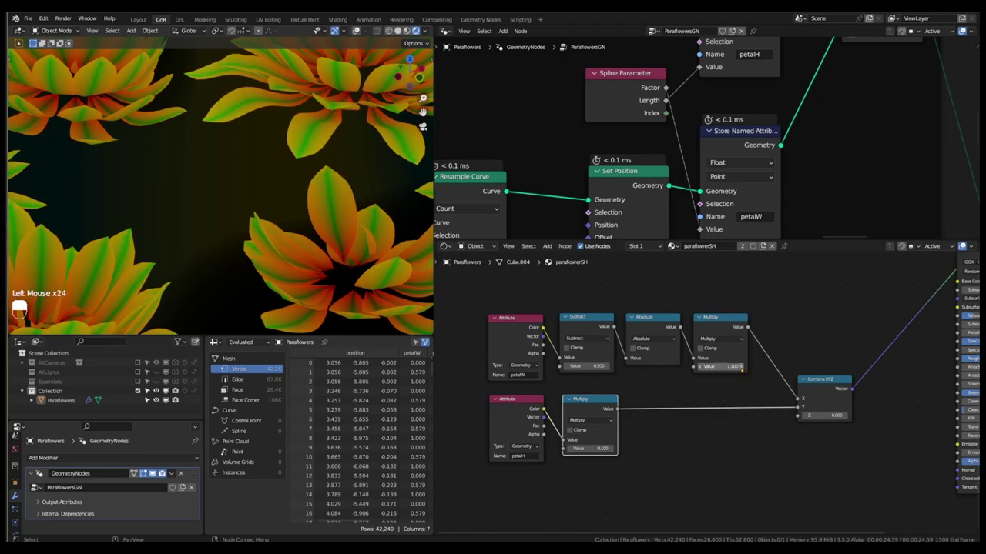
pyautogui.click(698, 367)
pyautogui.click(699, 367)
pyautogui.click(698, 367)
# Move the Material Output and Principled BSDF nodes away from Combine XYZ to make room between them
pyautogui.scroll(-2, 838, 382)
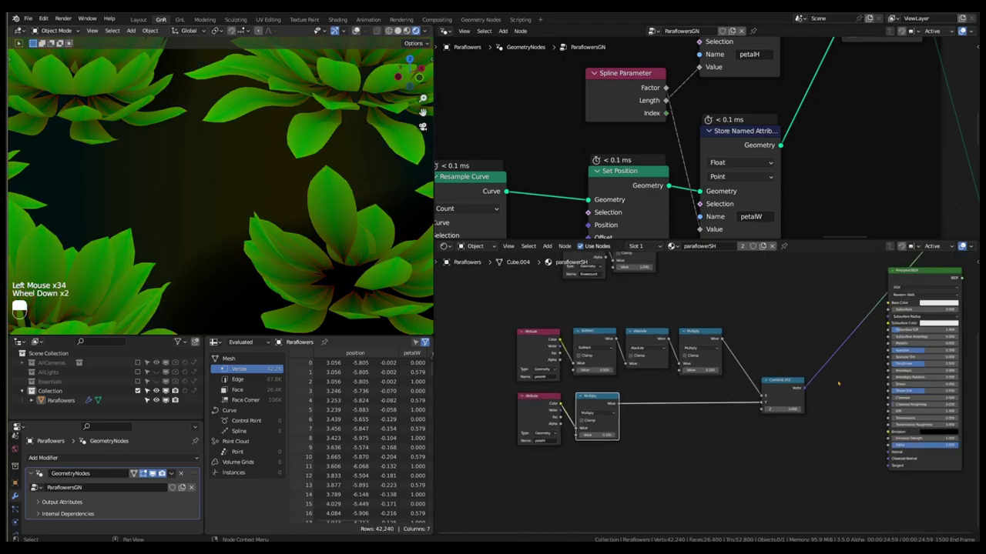
pyautogui.moveTo(781, 379); pyautogui.dragTo(774, 376)
pyautogui.scroll(-5, 775, 375)
pyautogui.moveTo(758, 340); pyautogui.dragTo(807, 348)
pyautogui.moveTo(780, 303); pyautogui.dragTo(820, 303)
pyautogui.moveTo(807, 342); pyautogui.dragTo(829, 341)
pyautogui.scroll(2, 726, 331)
pyautogui.moveTo(726, 332); pyautogui.dragTo(695, 352, button='middle')
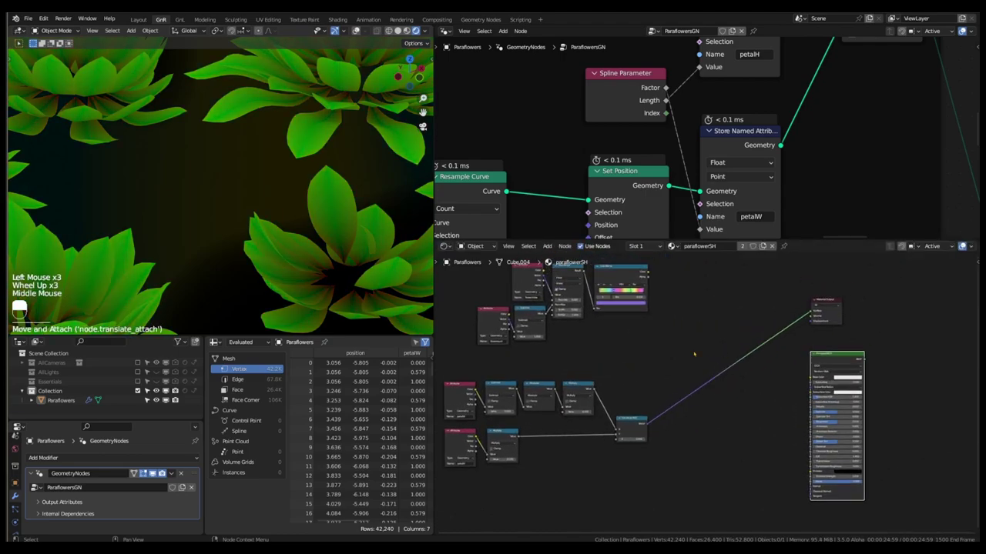
# Insert a Hue Saturation Value node between Combine XYZ and the Material Output and check all the flowers
pyautogui.hotkey('shift', 'a')
pyautogui.moveTo(701, 324)
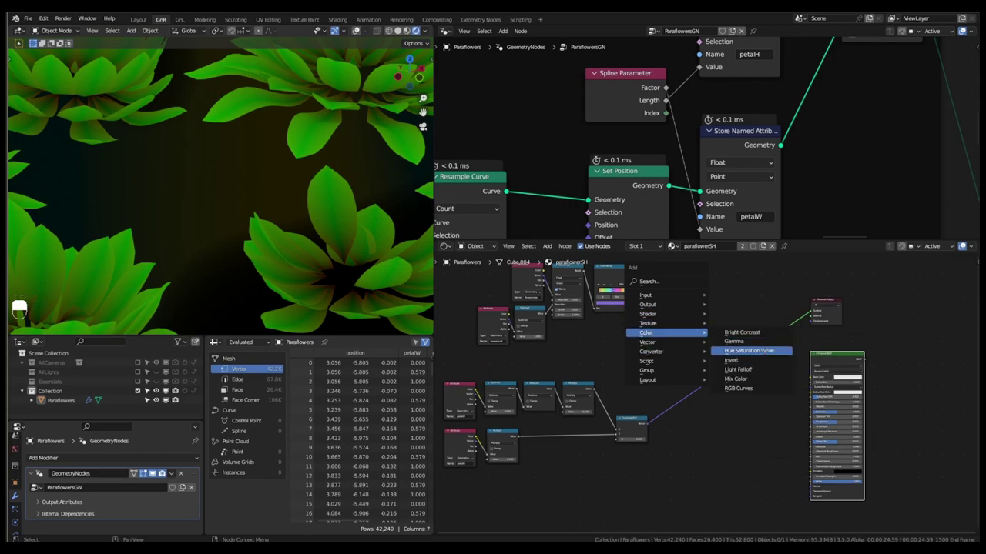
pyautogui.click(739, 356)
pyautogui.scroll(2, 744, 373)
pyautogui.scroll(3, 743, 373)
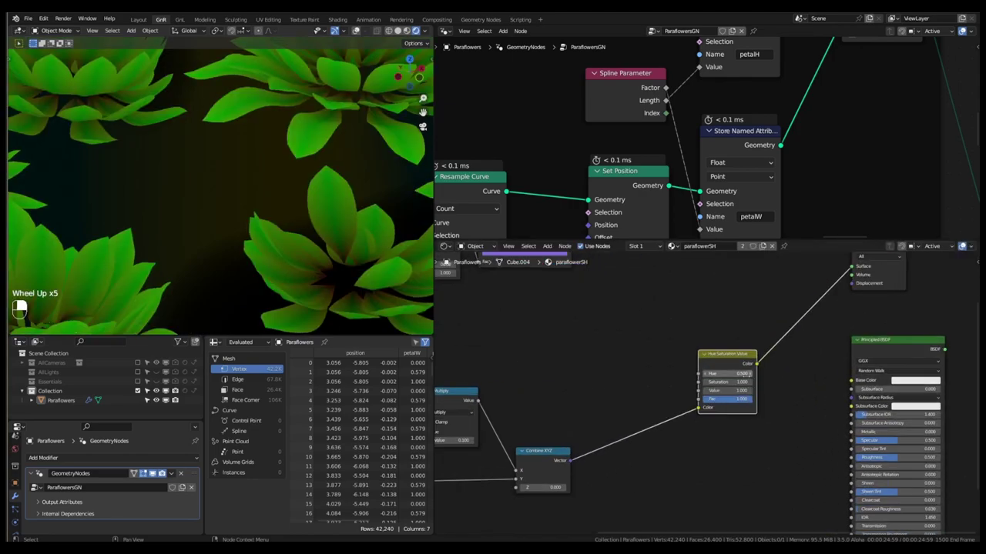
pyautogui.scroll(-9, 220, 185)
pyautogui.scroll(1, 220, 185)
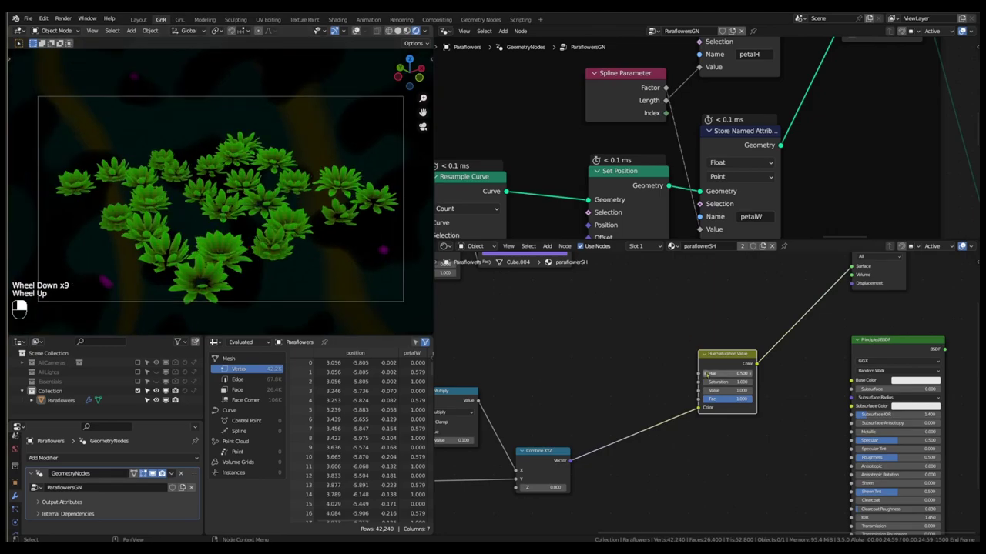
# Test different Hue values on the Hue Saturation Value node and set Hue back to 0.5
pyautogui.click(704, 374)
pyautogui.click(704, 375)
pyautogui.click(704, 374)
pyautogui.click(705, 374)
pyautogui.click(751, 374)
pyautogui.click(752, 375)
pyautogui.click(751, 375)
pyautogui.tripleClick(751, 374)
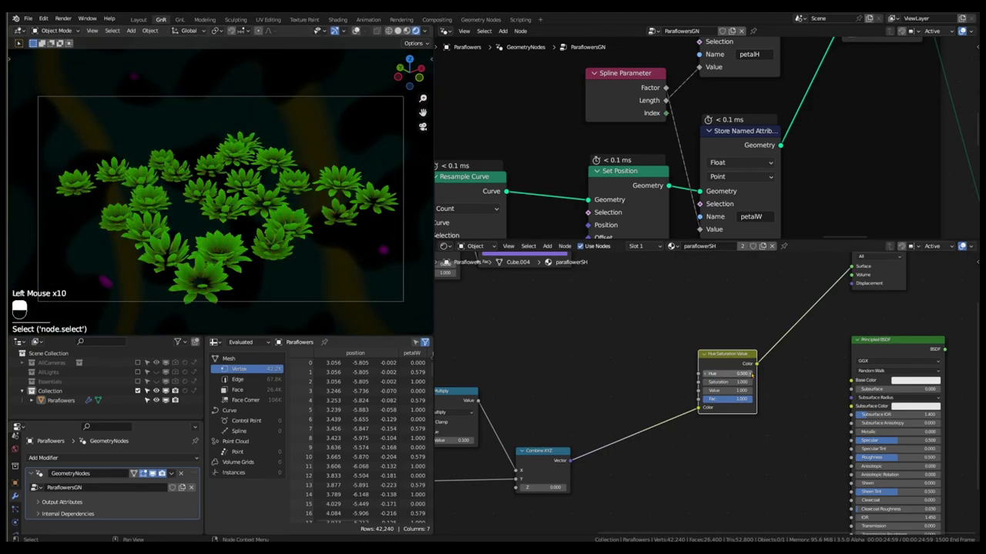
pyautogui.doubleClick(751, 374)
pyautogui.doubleClick(751, 375)
pyautogui.click(751, 375)
pyautogui.write('.5')
pyautogui.press('Return')
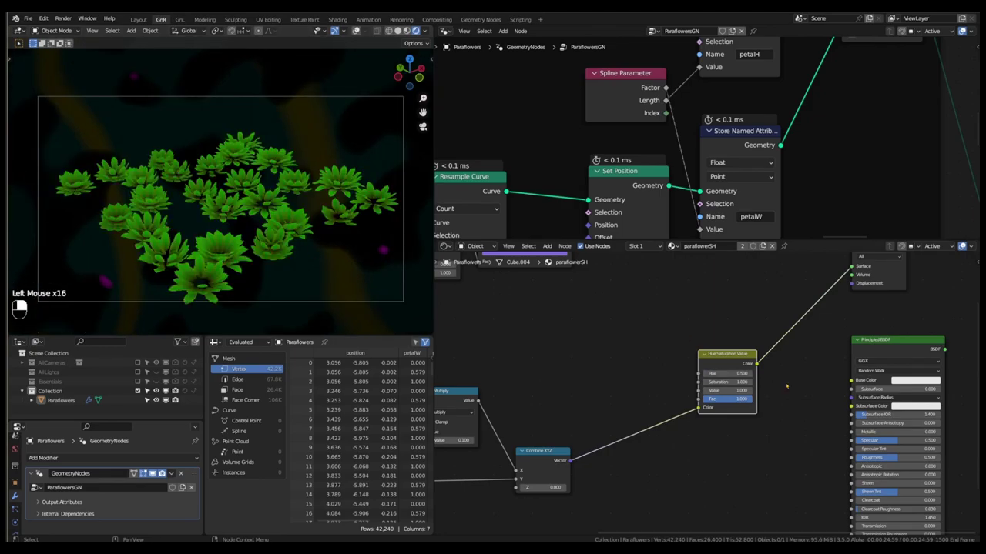
# Duplicate the flower index, flower count, Subtract and Map Range nodes and connect the copied Map Range to the Hue input
pyautogui.scroll(-5, 786, 386)
pyautogui.moveTo(787, 386); pyautogui.dragTo(751, 460, button='middle')
pyautogui.moveTo(670, 362); pyautogui.dragTo(649, 330)
pyautogui.click(681, 279)
pyautogui.moveTo(681, 279); pyautogui.dragTo(698, 484)
pyautogui.hotkey('shift', 'd')
pyautogui.scroll(3, 634, 345)
pyautogui.scroll(-4, 713, 388)
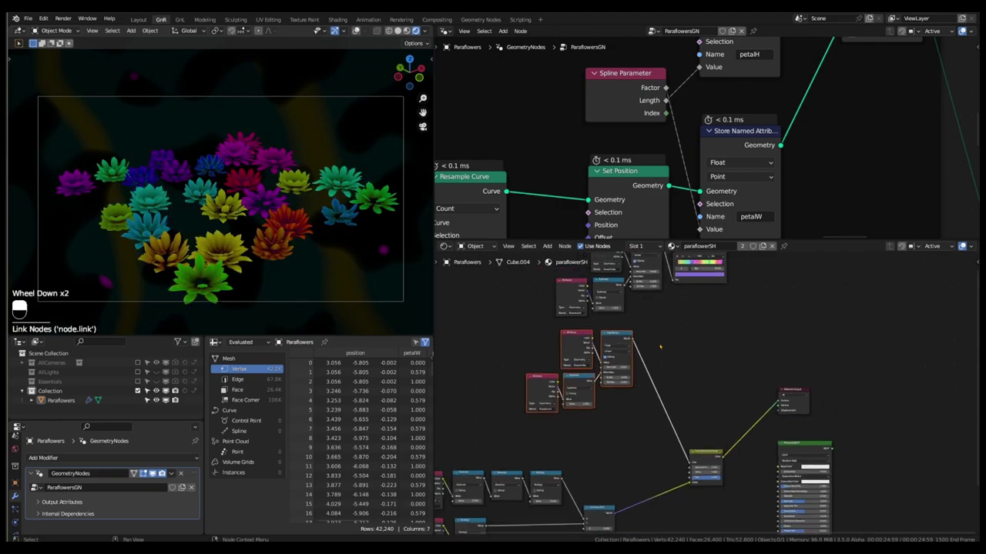
# Rearrange the duplicated flower index and count nodes to free space above the petal nodes
pyautogui.moveTo(713, 388); pyautogui.dragTo(732, 401, button='middle')
pyautogui.moveTo(574, 291); pyautogui.dragTo(693, 380)
pyautogui.moveTo(679, 330); pyautogui.dragTo(692, 282)
pyautogui.moveTo(545, 374); pyautogui.dragTo(629, 451)
pyautogui.moveTo(615, 395); pyautogui.dragTo(621, 384)
# Add an Attribute node below the duplicated flower count node and name it ringindex, matching the Store Named Attribute node
pyautogui.scroll(-2, 623, 408)
pyautogui.scroll(6, 629, 422)
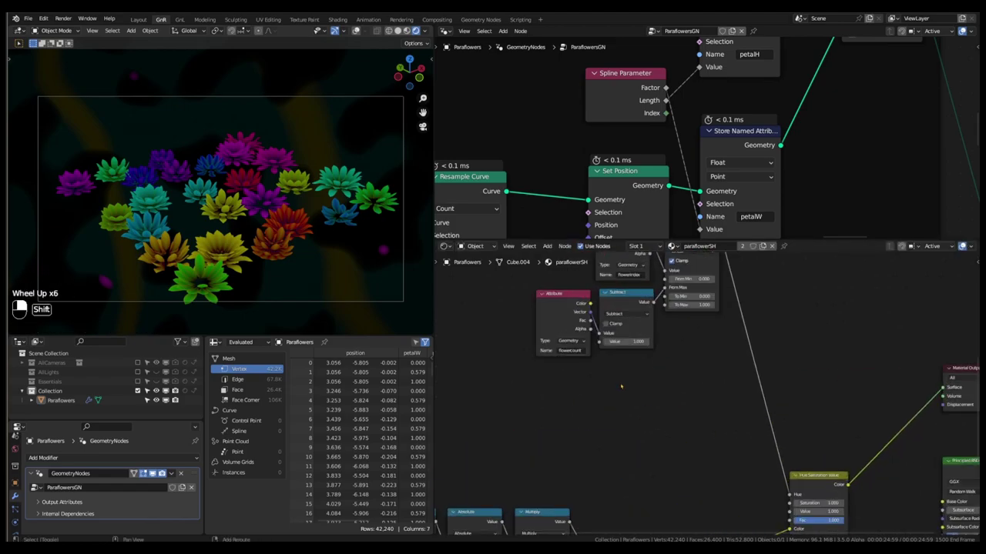
pyautogui.hotkey('shift', 'a')
pyautogui.moveTo(608, 348)
pyautogui.click(678, 178)
pyautogui.click(592, 395)
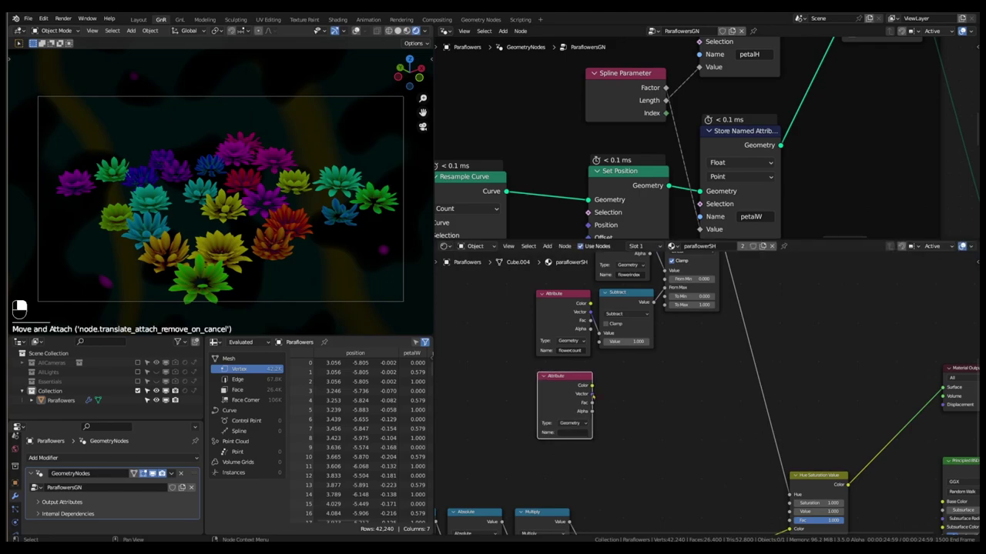
pyautogui.scroll(-16, 693, 139)
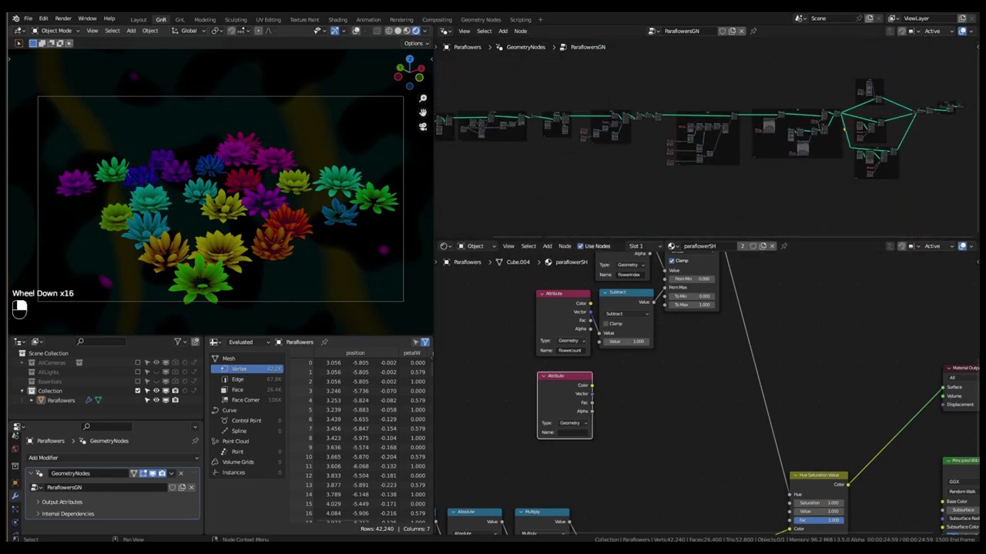
pyautogui.scroll(3, 693, 139)
pyautogui.moveTo(700, 141); pyautogui.dragTo(716, 141, button='middle')
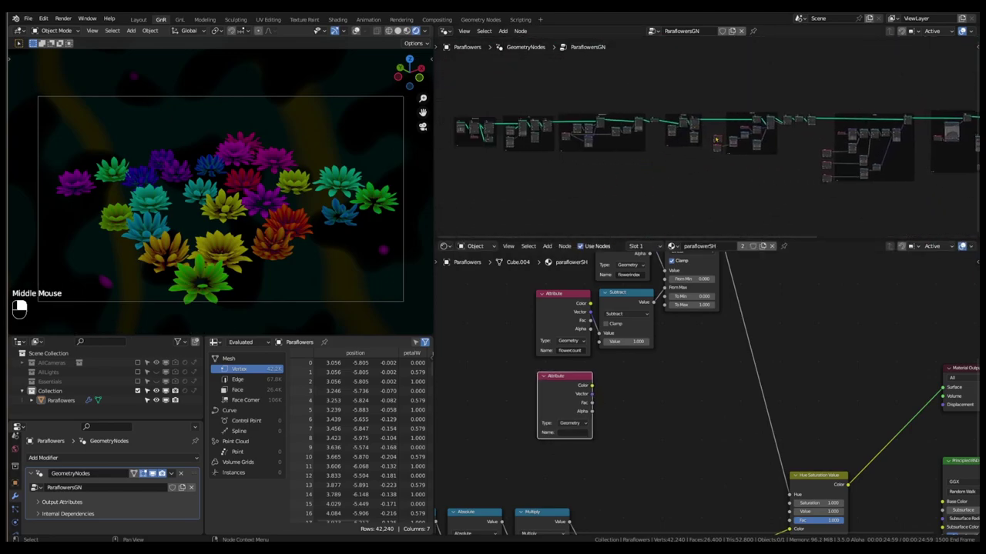
pyautogui.scroll(14, 716, 139)
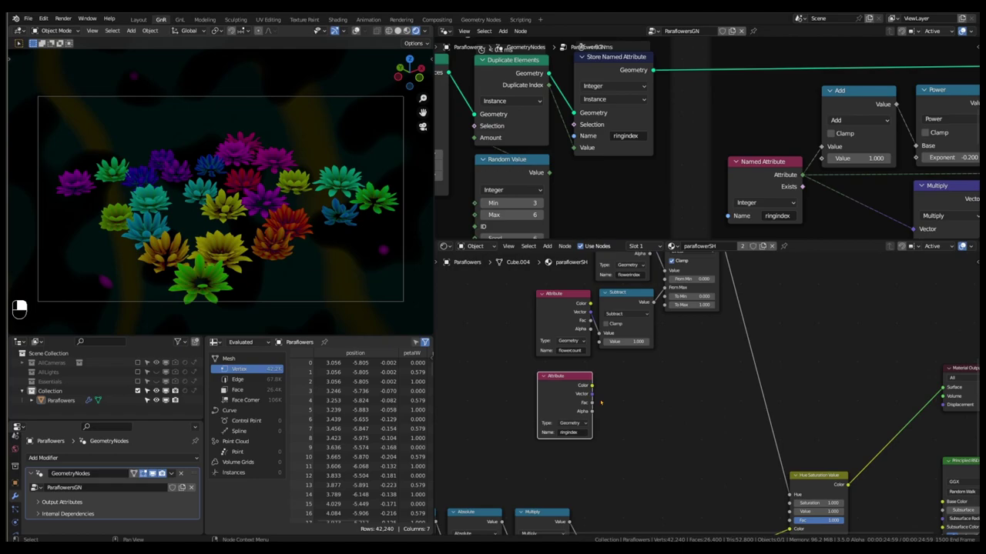
# Add a Map Range node fed by the ringindex attribute, with From Min 1 and From Max 6
pyautogui.hotkey('shift', 'a')
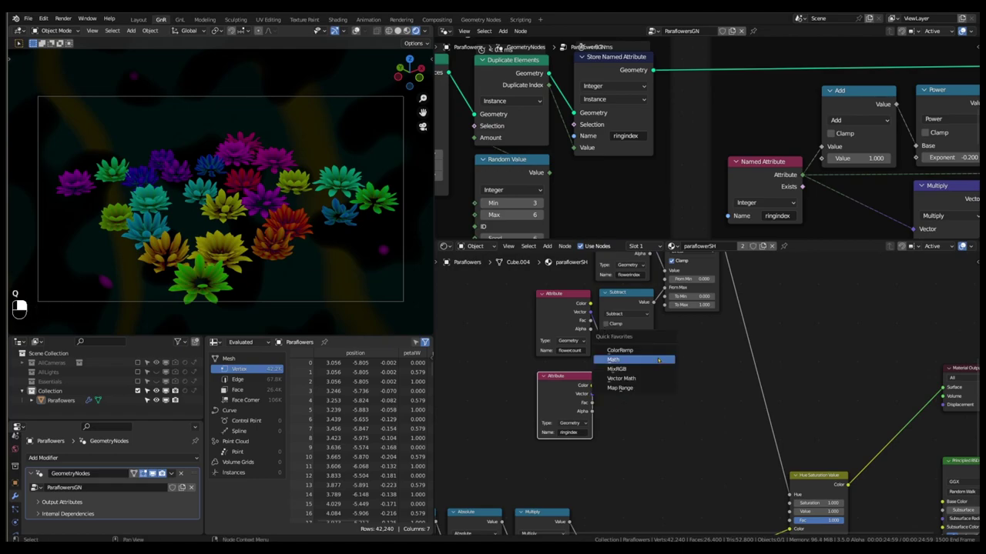
pyautogui.click(631, 384)
pyautogui.moveTo(591, 402); pyautogui.dragTo(618, 421)
pyautogui.click(635, 429)
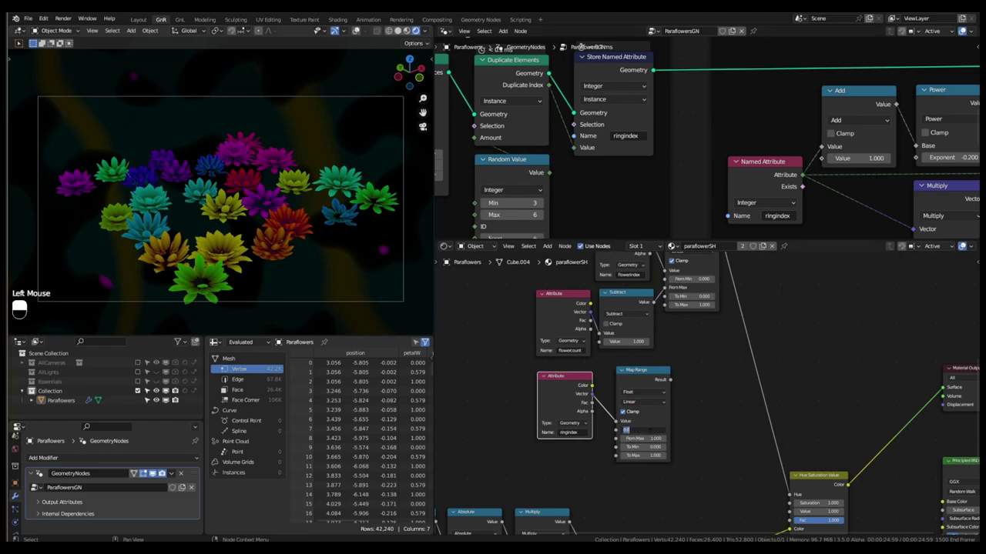
pyautogui.scroll(3, 633, 429)
pyautogui.click(628, 420)
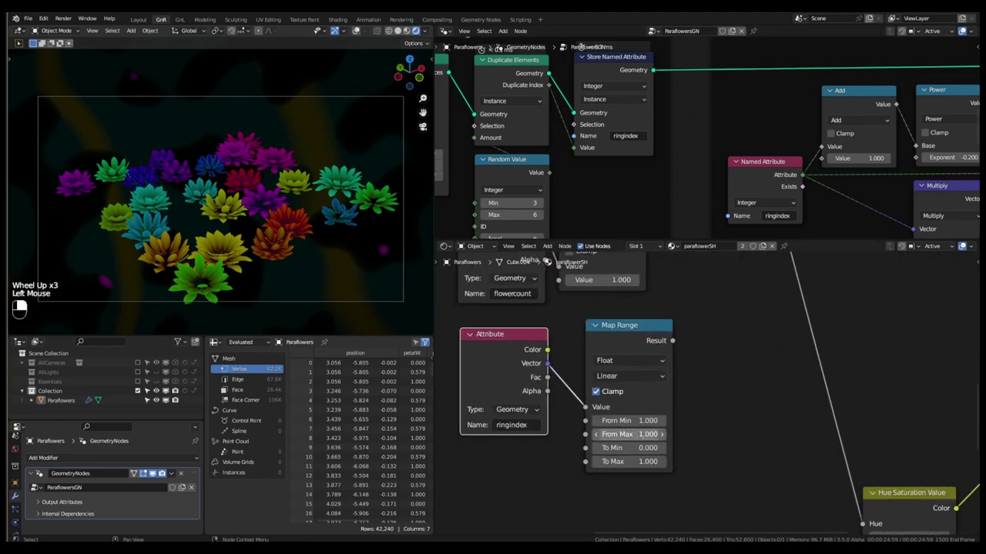
pyautogui.click(636, 434)
pyautogui.press('Return')
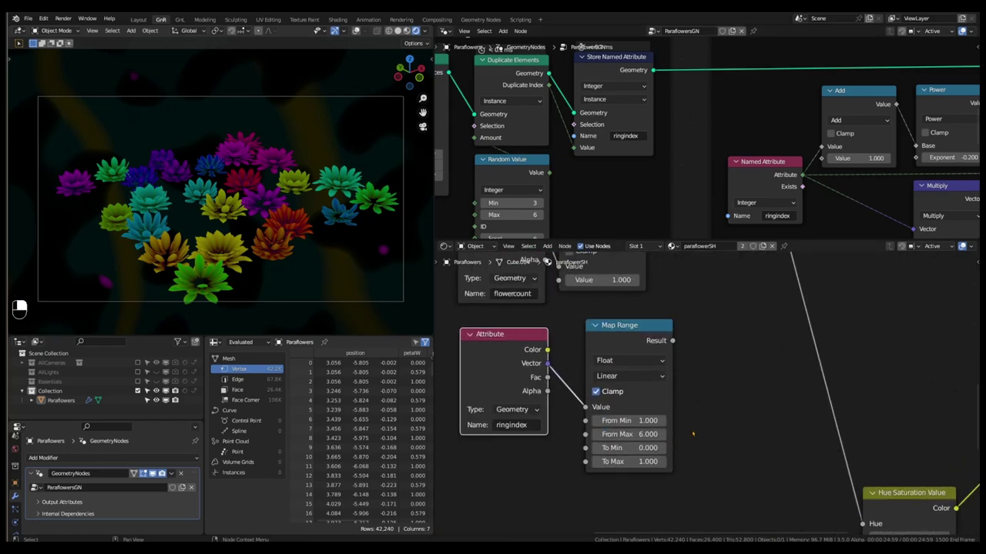
# Preview the ring Map Range, insert a ColorRamp after it and try shifting the ramp's black and white stops
pyautogui.keyDown('ctrl'); pyautogui.keyDown('shift'); pyautogui.click(635, 326); pyautogui.keyUp('shift'); pyautogui.keyUp('ctrl')
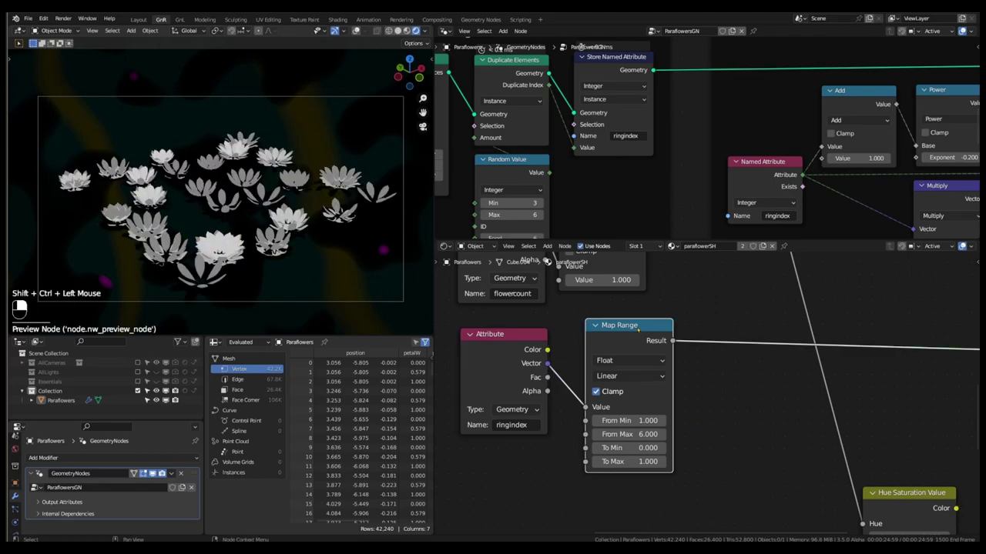
pyautogui.moveTo(634, 326); pyautogui.dragTo(615, 326)
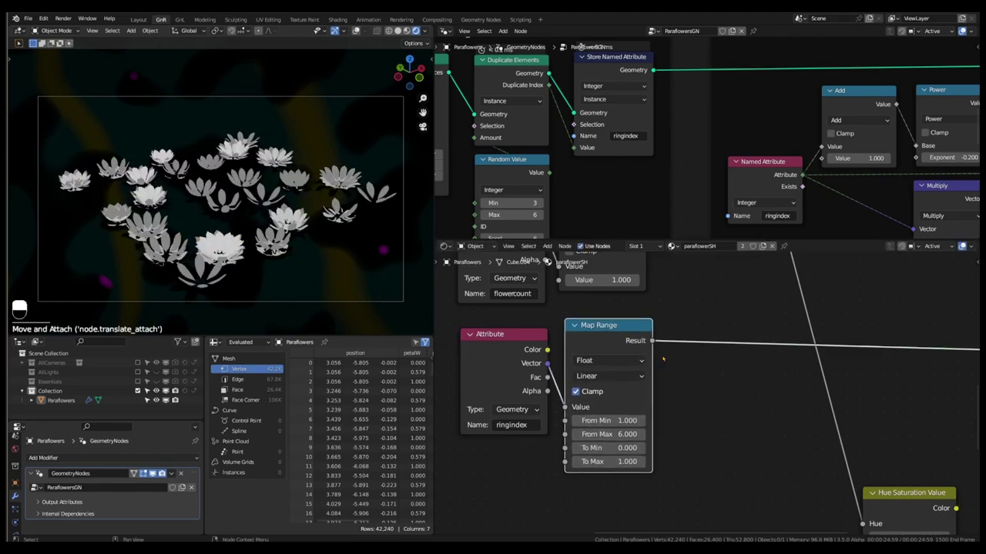
pyautogui.press('q')
pyautogui.click(655, 319)
pyautogui.click(684, 319)
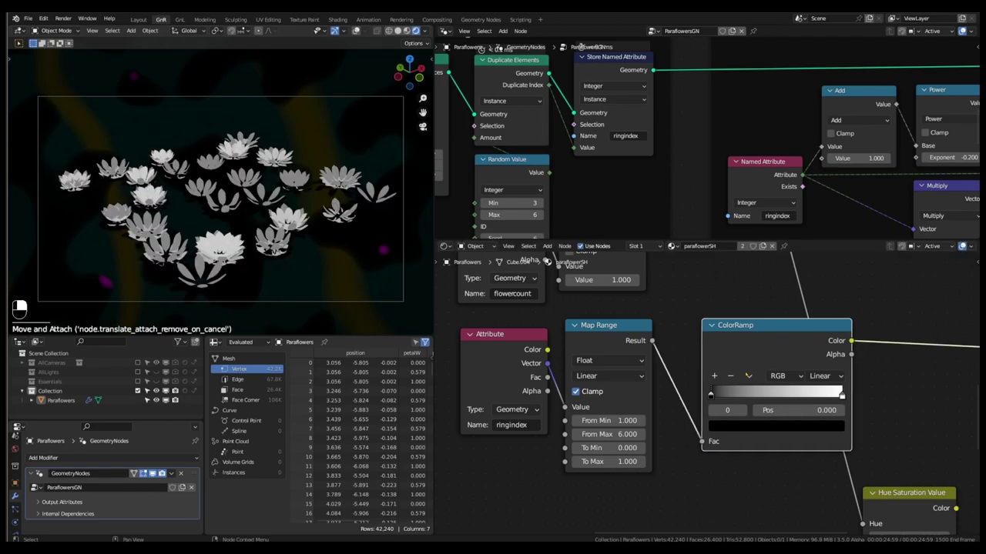
pyautogui.moveTo(714, 399)
pyautogui.mouseDown()
pyautogui.moveTo(748, 400)
pyautogui.moveTo(713, 400)
pyautogui.mouseUp()
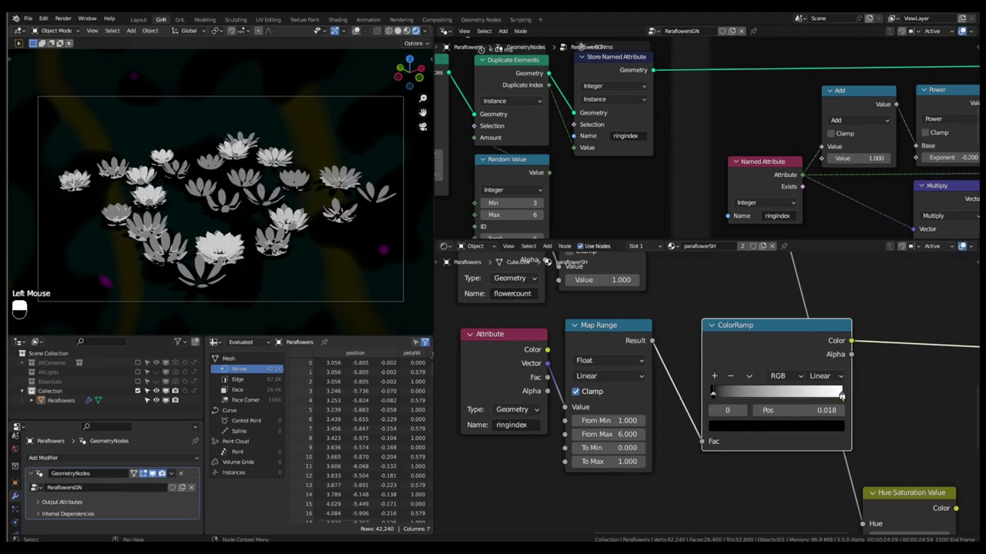
pyautogui.moveTo(839, 398)
pyautogui.mouseDown()
pyautogui.moveTo(736, 401)
pyautogui.moveTo(841, 398)
pyautogui.mouseUp()
pyautogui.moveTo(717, 395)
pyautogui.mouseDown()
pyautogui.moveTo(786, 395)
pyautogui.moveTo(710, 395)
pyautogui.mouseUp()
# Move the ColorRamp up away from the ring nodes and set the ring Map Range's From Min to 0 and From Max to 5
pyautogui.moveTo(749, 364); pyautogui.dragTo(821, 289)
pyautogui.scroll(-2, 722, 379)
pyautogui.scroll(-3, 723, 377)
pyautogui.scroll(-1, 712, 382)
pyautogui.scroll(2, 711, 382)
pyautogui.moveTo(711, 382); pyautogui.dragTo(590, 347, button='middle')
pyautogui.scroll(5, 616, 315)
pyautogui.scroll(-2, 566, 322)
pyautogui.scroll(2, 591, 346)
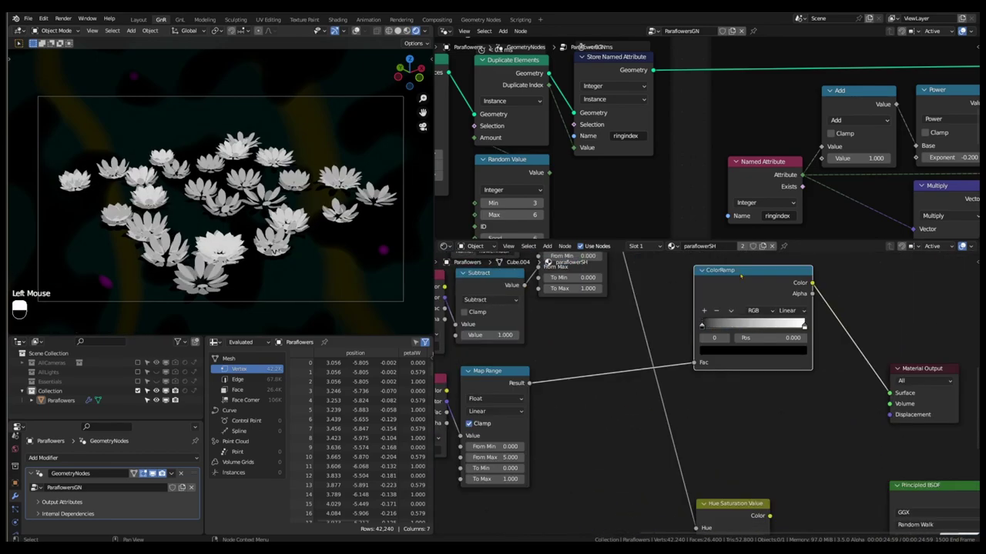
# Connect the ring Map Range result to the Saturation input of the Hue Saturation Value node and preview that node
pyautogui.scroll(-1, 585, 369)
pyautogui.scroll(3, 586, 369)
pyautogui.scroll(-1, 585, 369)
pyautogui.moveTo(555, 377); pyautogui.dragTo(569, 277, button='middle')
pyautogui.moveTo(542, 274); pyautogui.dragTo(736, 456)
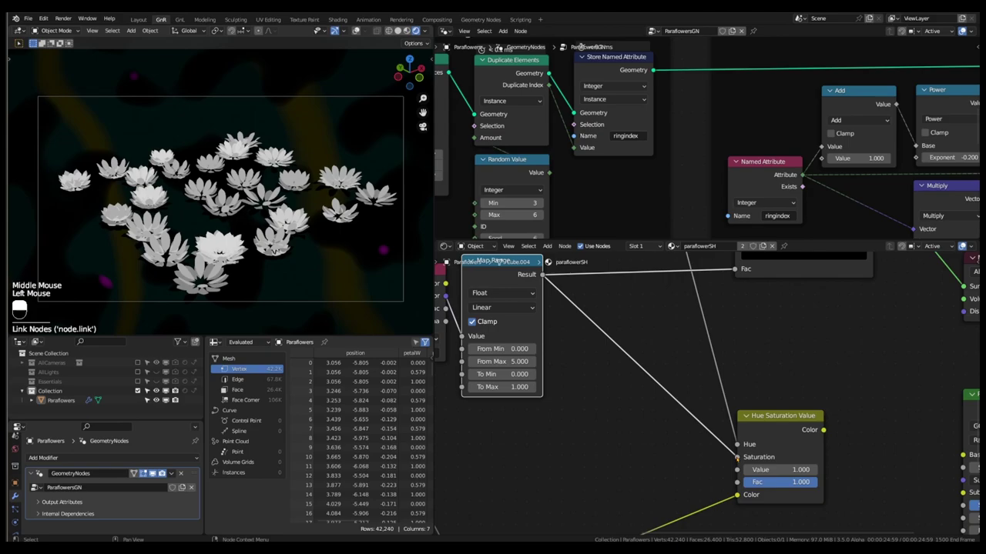
pyautogui.keyDown('ctrl'); pyautogui.keyDown('shift'); pyautogui.click(793, 419); pyautogui.keyUp('shift'); pyautogui.keyUp('ctrl')
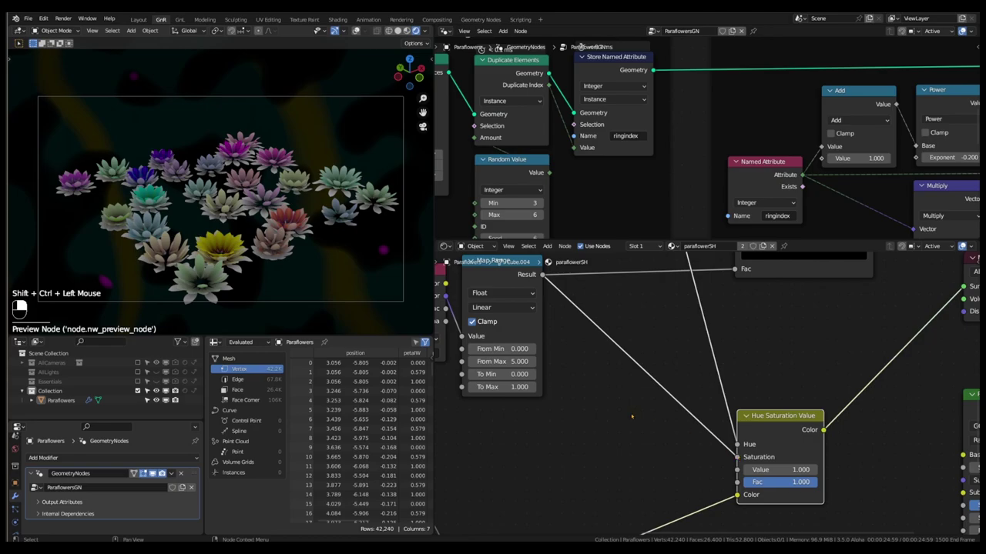
# Set the ring Map Range's To Min to 0.8 and To Max to 1.4
pyautogui.click(531, 375)
pyautogui.click(532, 375)
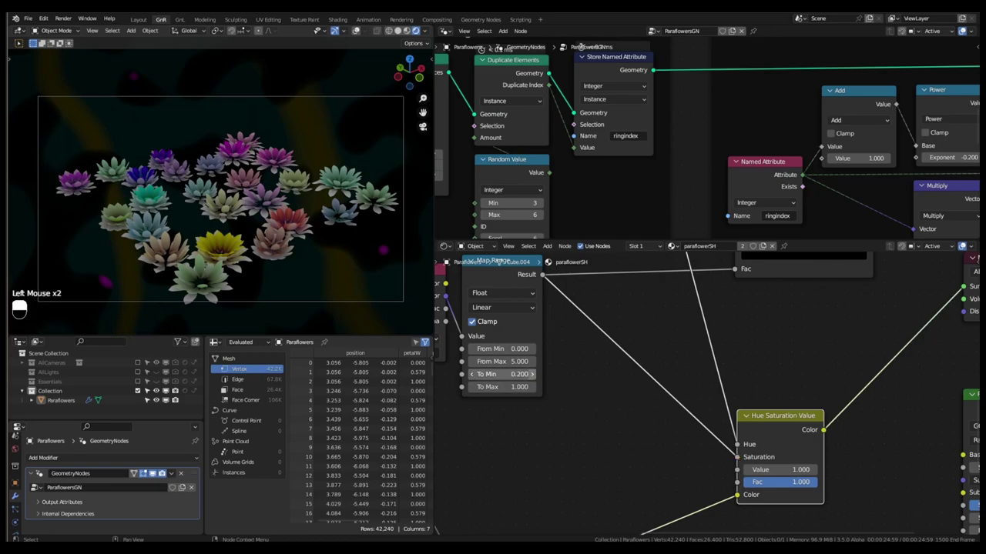
pyautogui.click(531, 375)
pyautogui.click(532, 375)
pyautogui.click(531, 375)
pyautogui.click(531, 375)
pyautogui.click(531, 375)
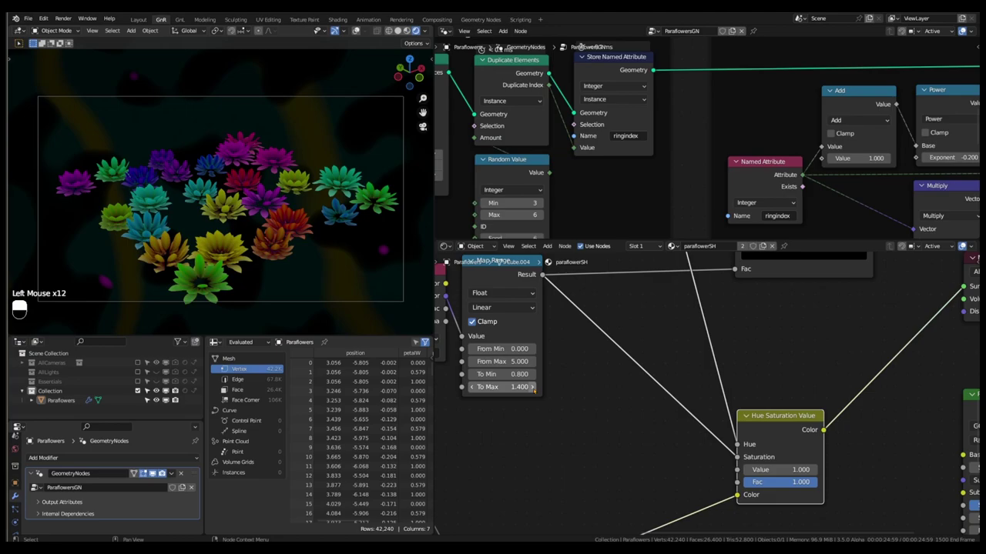
# Move the node groups above the petal nodes upward to free space below the ringindex nodes
pyautogui.scroll(-10, 579, 394)
pyautogui.moveTo(653, 319); pyautogui.dragTo(660, 313)
pyautogui.scroll(-2, 659, 313)
pyautogui.moveTo(659, 313); pyautogui.dragTo(605, 395, button='middle')
pyautogui.moveTo(625, 436); pyautogui.dragTo(500, 363)
pyautogui.moveTo(600, 391); pyautogui.dragTo(602, 368)
pyautogui.moveTo(621, 328); pyautogui.dragTo(509, 275)
pyautogui.moveTo(605, 289); pyautogui.dragTo(605, 279)
pyautogui.scroll(2, 612, 378)
pyautogui.moveTo(613, 379); pyautogui.dragTo(615, 362, button='middle')
pyautogui.moveTo(539, 442); pyautogui.dragTo(568, 429, button='middle')
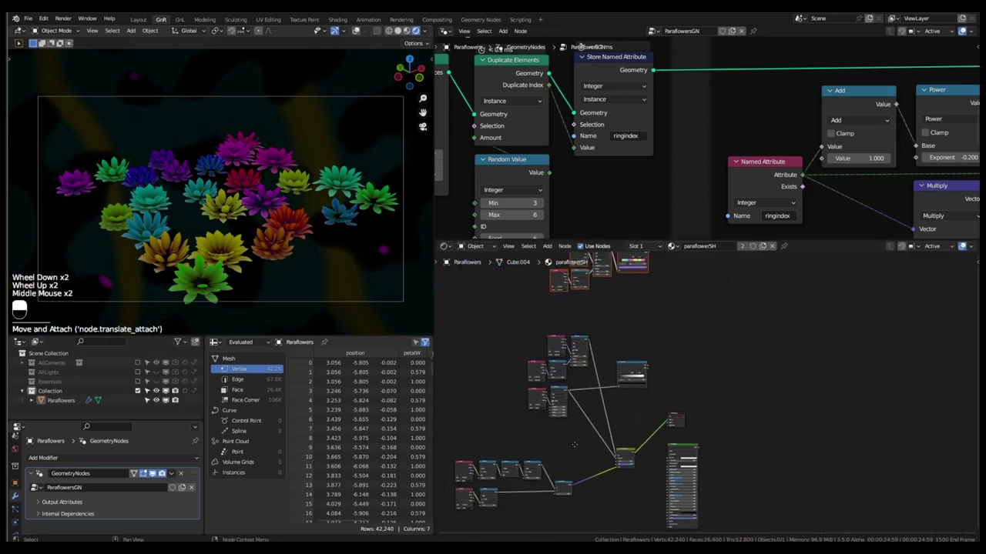
# Duplicate the ringindex Attribute node below itself and name the copy petalvertex, matching the Store Named Attribute node
pyautogui.scroll(8, 560, 428)
pyautogui.hotkey('shift', 'd')
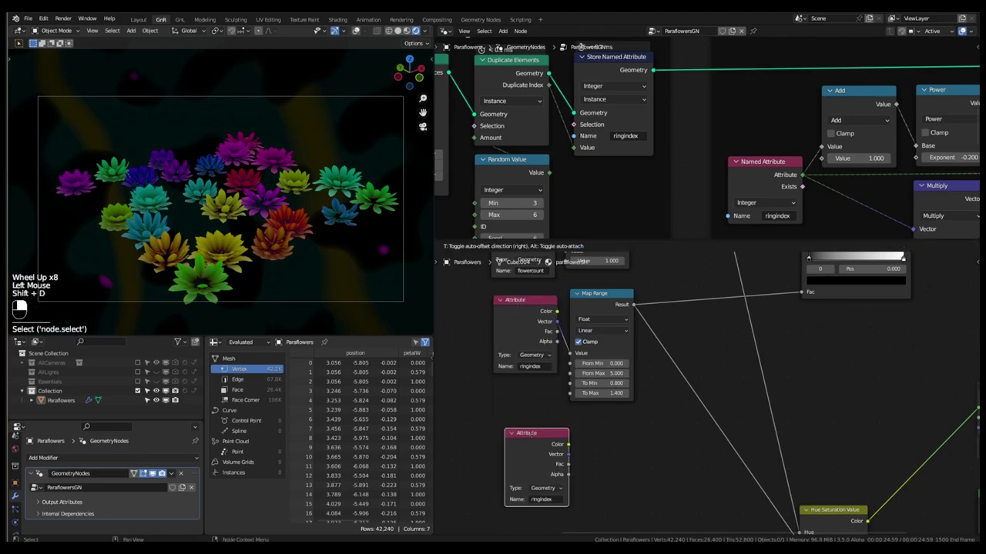
pyautogui.click(520, 435)
pyautogui.scroll(-4, 488, 140)
pyautogui.scroll(-5, 488, 141)
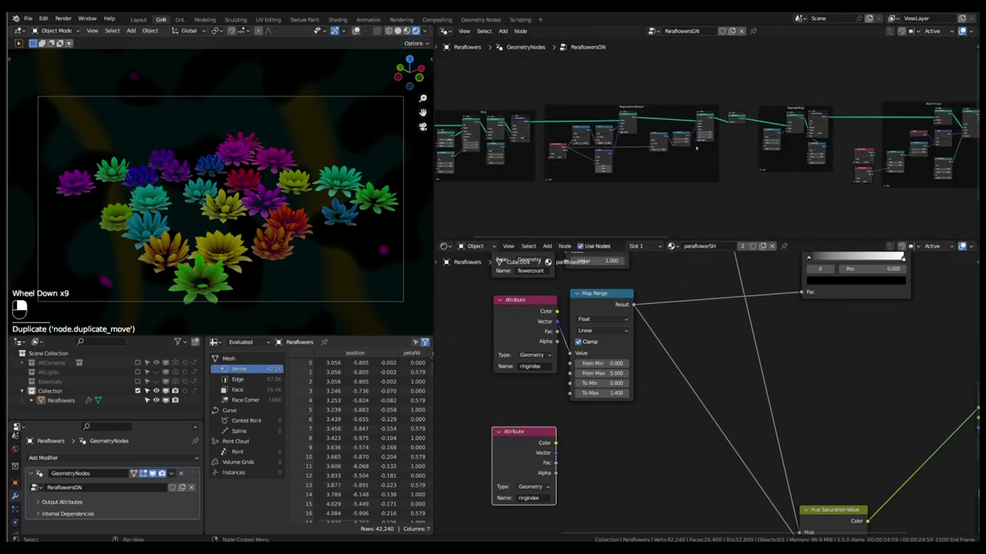
pyautogui.moveTo(488, 140); pyautogui.dragTo(708, 141, button='middle')
pyautogui.scroll(8, 708, 141)
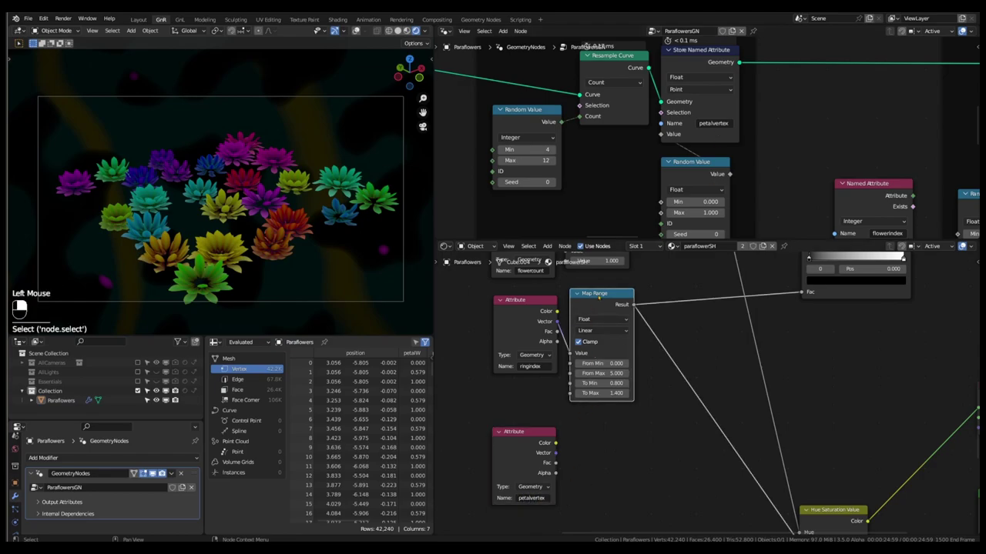
pyautogui.hotkey('shift', 'd')
pyautogui.click(618, 427)
pyautogui.press('x')
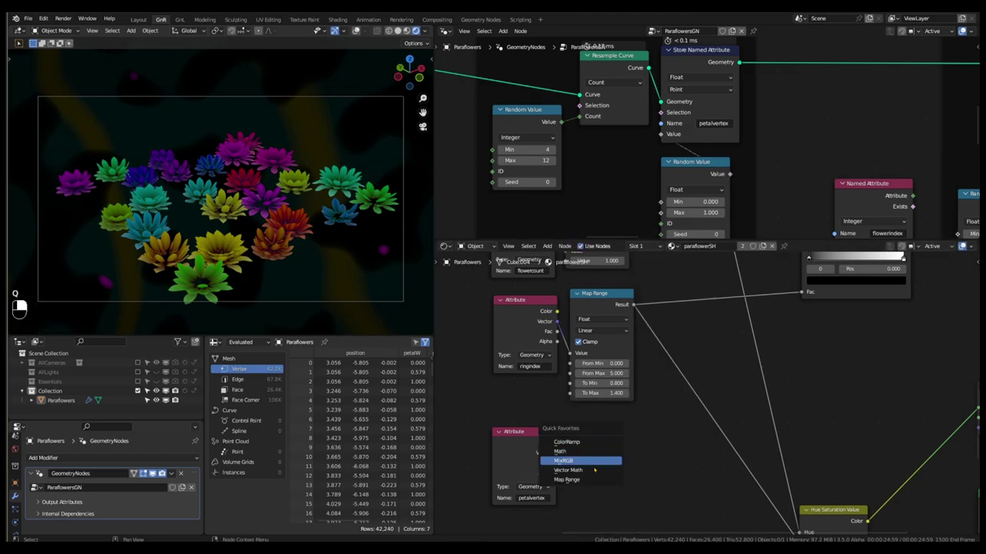
# Add a new Map Range node, feed the petalvertex attribute into its Value and preview the result
pyautogui.click(566, 479)
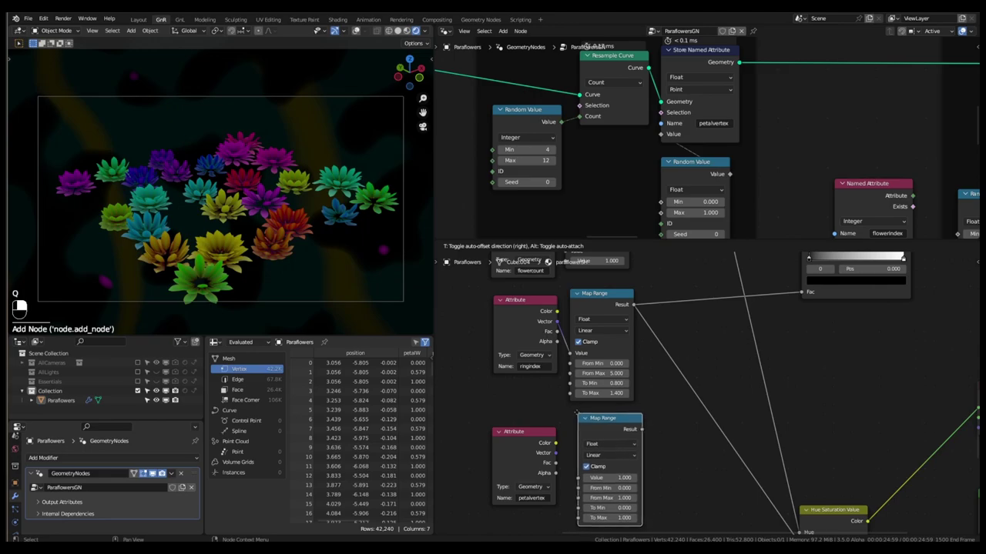
pyautogui.click(570, 445)
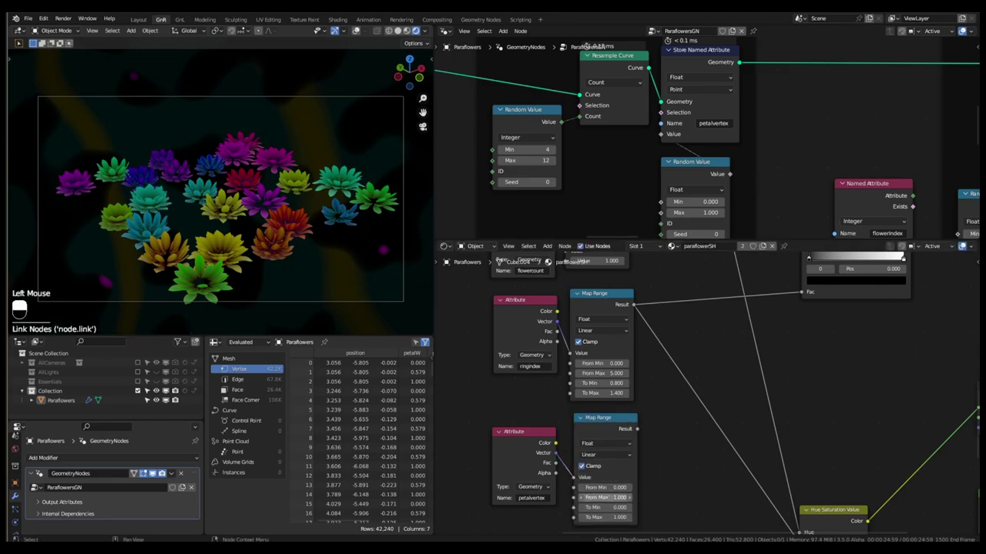
pyautogui.moveTo(670, 475); pyautogui.dragTo(544, 420, button='middle')
pyautogui.scroll(-1, 542, 422)
pyautogui.moveTo(498, 375); pyautogui.dragTo(495, 379)
pyautogui.keyDown('ctrl'); pyautogui.keyDown('shift'); pyautogui.click(495, 379); pyautogui.keyUp('shift'); pyautogui.keyUp('ctrl')
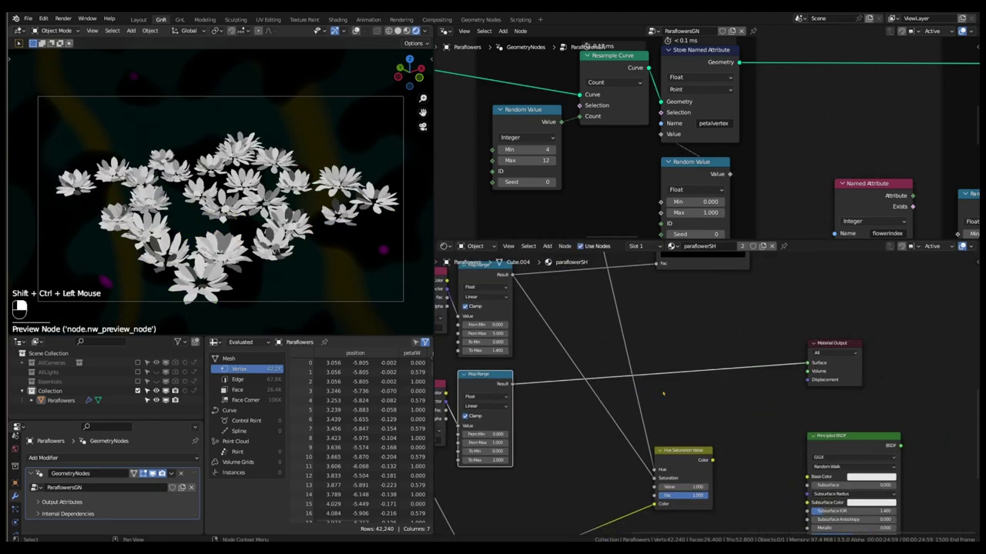
# Duplicate the ColorRamp, insert the copy after the petalvertex Map Range and try moving its black stop to about 0.605
pyautogui.scroll(-2, 662, 394)
pyautogui.moveTo(662, 394); pyautogui.dragTo(674, 431, button='middle')
pyautogui.click(685, 323)
pyautogui.hotkey('shift', 'd')
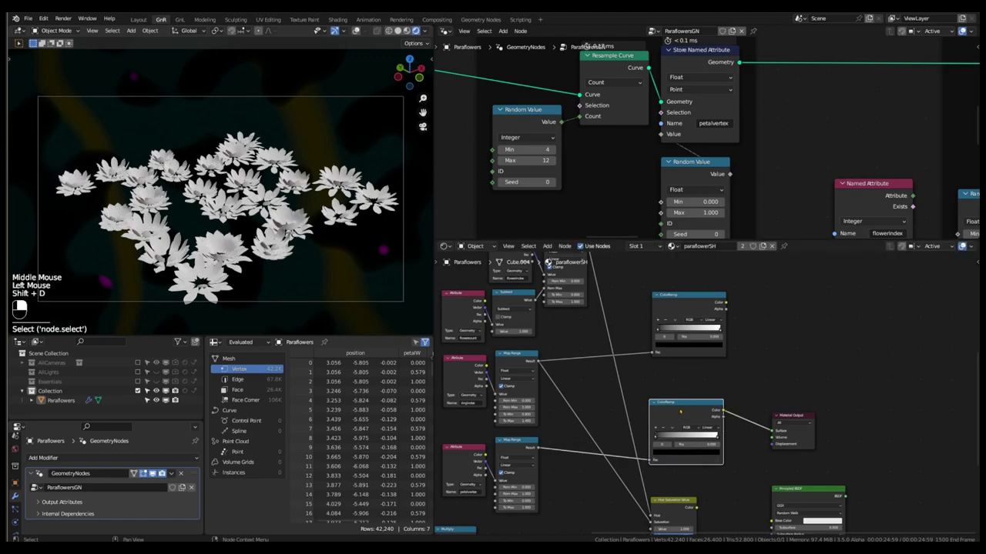
pyautogui.scroll(3, 680, 412)
pyautogui.click(652, 434)
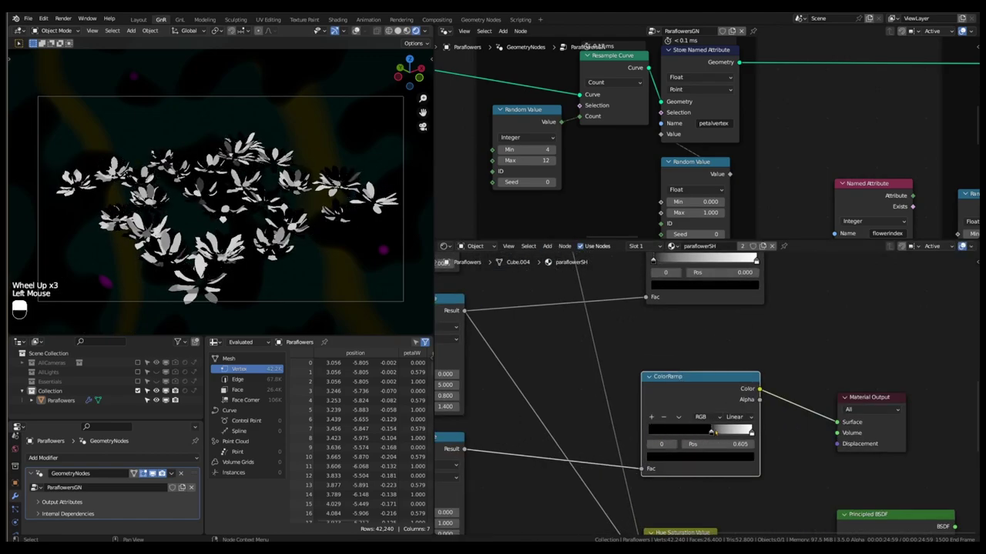
# Connect the petalvertex Map Range to the Hue Saturation Value node's Value input and set To Min to 1 and To Max to 2
pyautogui.scroll(-3, 634, 434)
pyautogui.moveTo(634, 434); pyautogui.dragTo(538, 344, button='middle')
pyautogui.scroll(3, 538, 343)
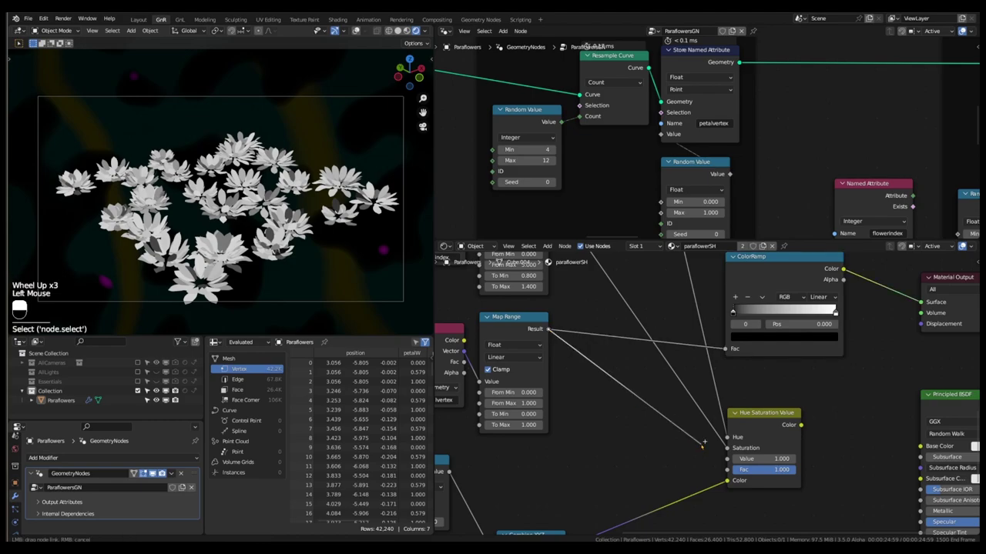
pyautogui.keyDown('ctrl'); pyautogui.keyDown('shift'); pyautogui.click(774, 425); pyautogui.keyUp('shift'); pyautogui.keyUp('ctrl')
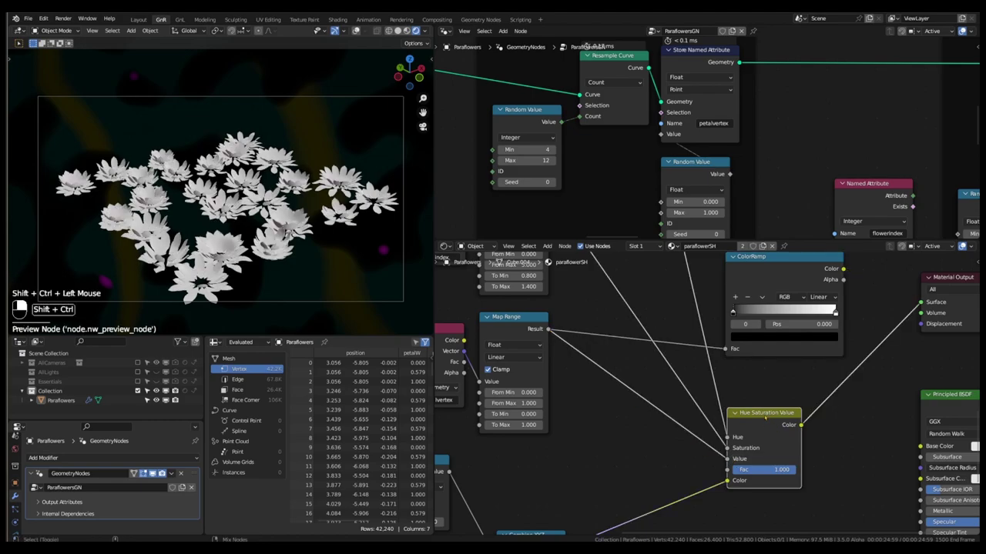
pyautogui.moveTo(727, 459)
pyautogui.mouseDown()
pyautogui.moveTo(685, 459)
pyautogui.moveTo(727, 460)
pyautogui.mouseUp()
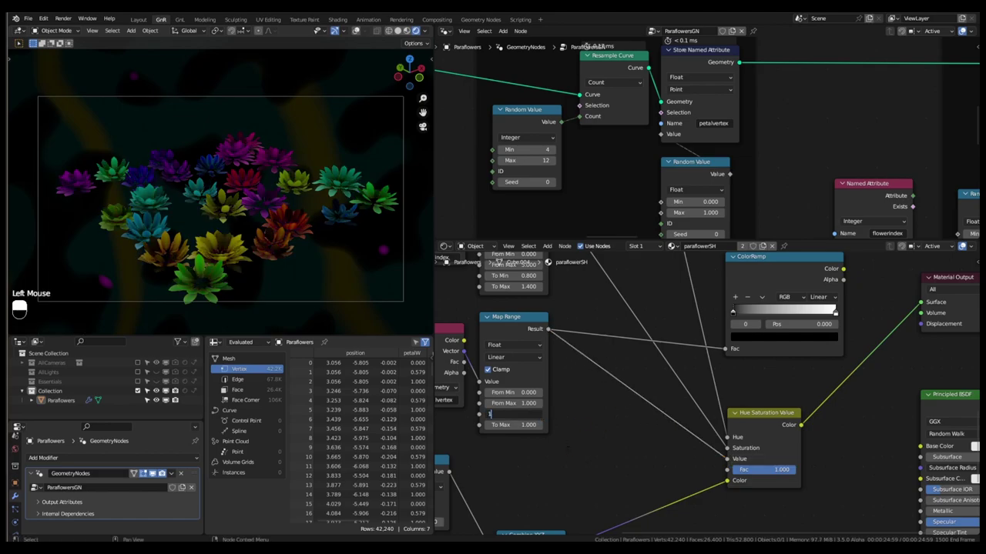
pyautogui.press('Return')
pyautogui.press('Return')
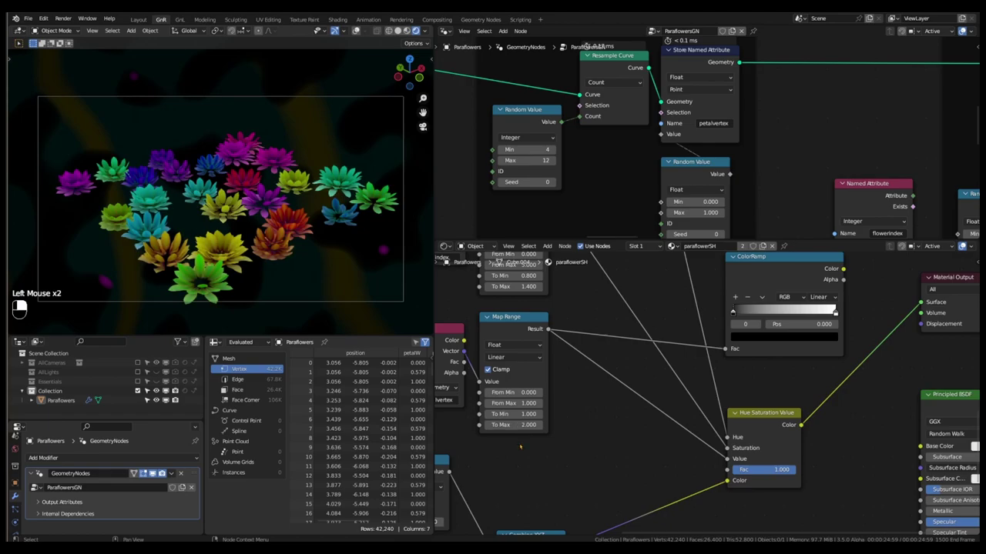
# Space out the ColorRamp and output nodes, then route Hue Saturation Value through the Principled BSDF's Base Color to the Material Output
pyautogui.scroll(-9, 520, 447)
pyautogui.moveTo(688, 319); pyautogui.dragTo(687, 330)
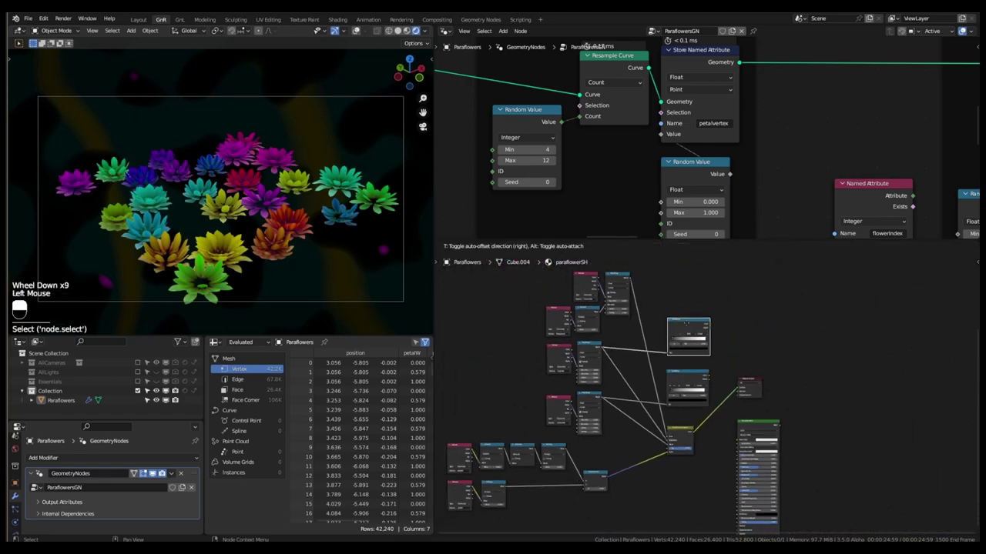
pyautogui.moveTo(686, 375); pyautogui.dragTo(686, 373)
pyautogui.moveTo(750, 381); pyautogui.dragTo(833, 381)
pyautogui.moveTo(759, 420); pyautogui.dragTo(713, 445)
pyautogui.click(757, 404)
pyautogui.click(746, 419)
# Set the Principled BSDF's Specular to 0.086 and Roughness to 0.714, and reposition the node beside Hue Saturation Value
pyautogui.scroll(9, 745, 457)
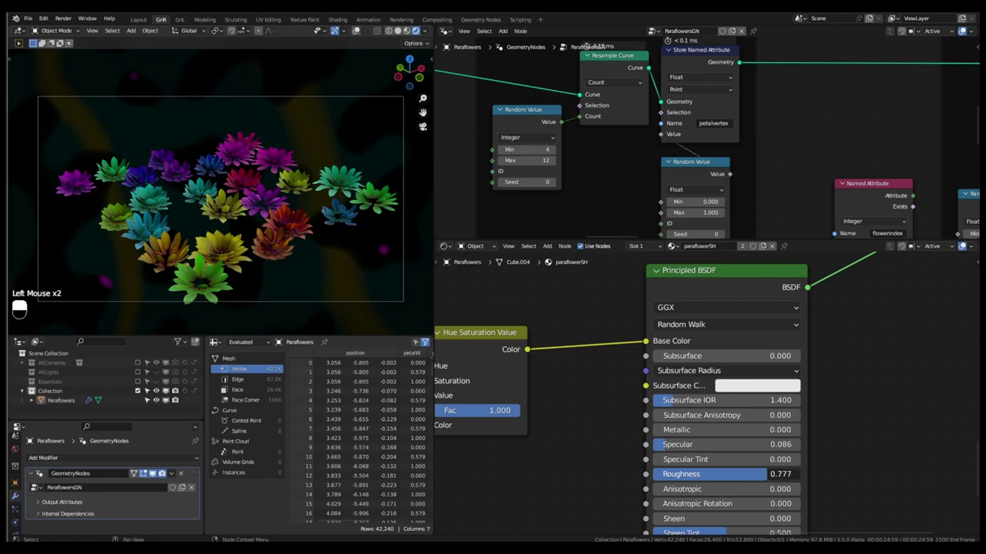
pyautogui.scroll(-5, 820, 447)
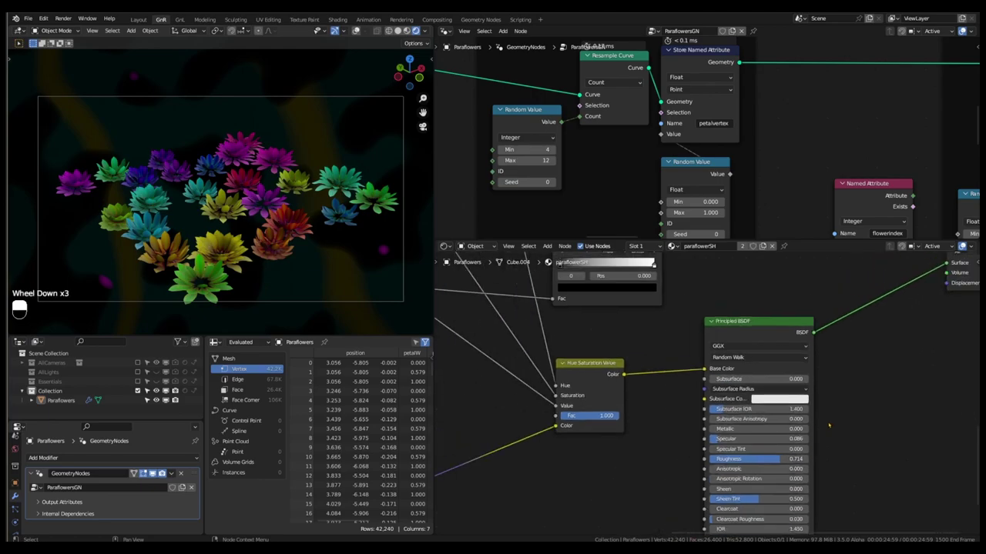
pyautogui.click(832, 375)
pyautogui.scroll(-3, 869, 387)
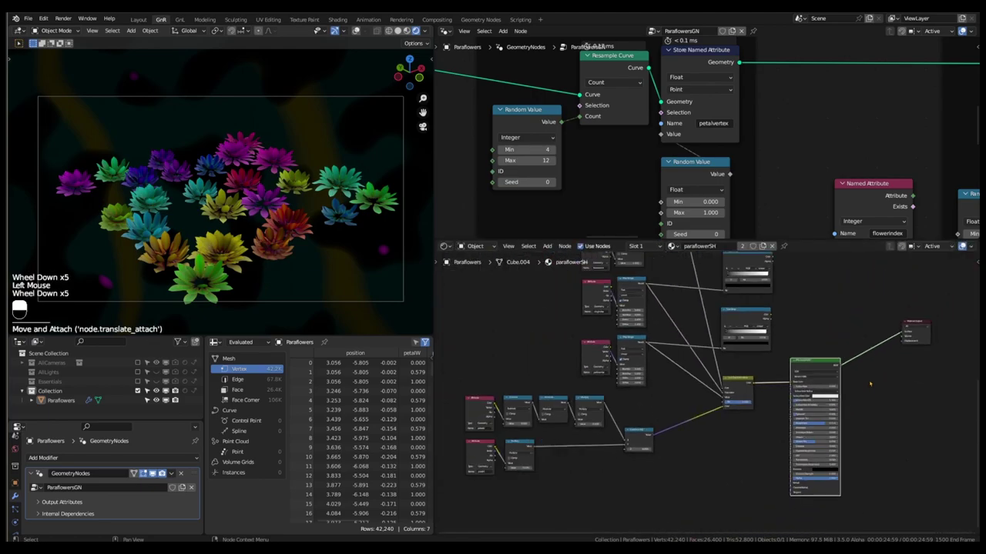
# Enlarge the geometry node editor by shrinking the shader editor below it, and save the file
pyautogui.scroll(-7, 782, 376)
pyautogui.scroll(2, 790, 392)
pyautogui.moveTo(782, 376); pyautogui.dragTo(726, 399, button='middle')
pyautogui.scroll(-15, 700, 202)
pyautogui.moveTo(664, 168); pyautogui.dragTo(659, 172, button='middle')
pyautogui.scroll(-1, 659, 173)
pyautogui.moveTo(660, 172); pyautogui.dragTo(646, 177, button='middle')
pyautogui.moveTo(840, 239); pyautogui.dragTo(793, 315)
pyautogui.hotkey('ctrl', 's')
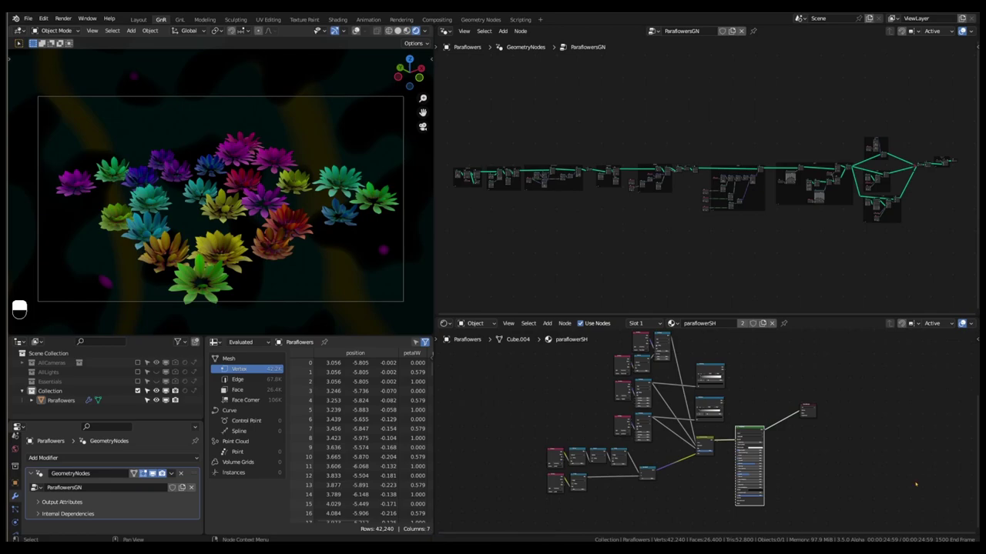
# Set Size X and Size Y of the Grid node in the Scatter III frame to 50 m
pyautogui.scroll(20, 673, 234)
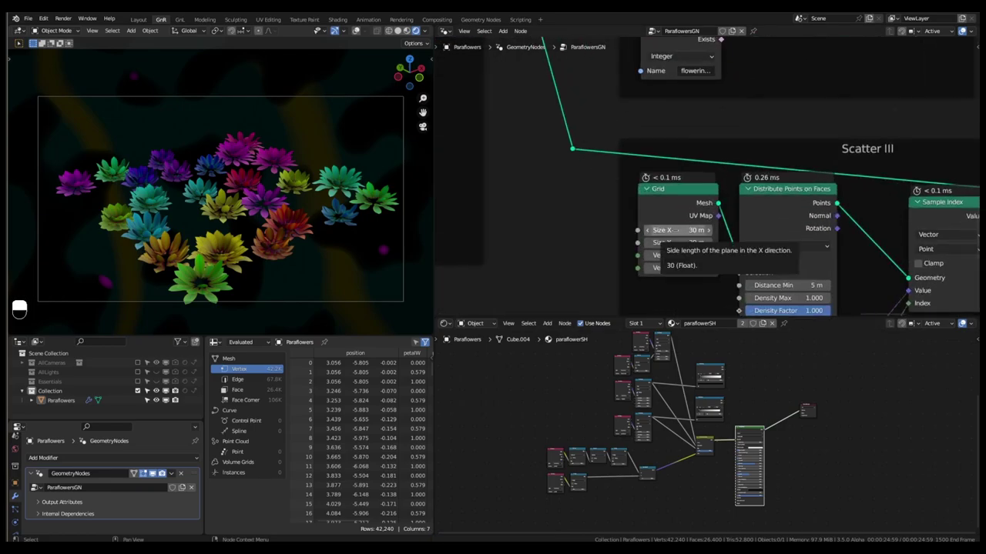
pyautogui.moveTo(673, 230); pyautogui.dragTo(717, 242)
pyautogui.scroll(-4, 209, 211)
pyautogui.scroll(-3, 591, 245)
pyautogui.scroll(2, 758, 300)
# Set the Seed of the Scatter III Distribute Points on Faces node to 4
pyautogui.moveTo(756, 300); pyautogui.dragTo(758, 300)
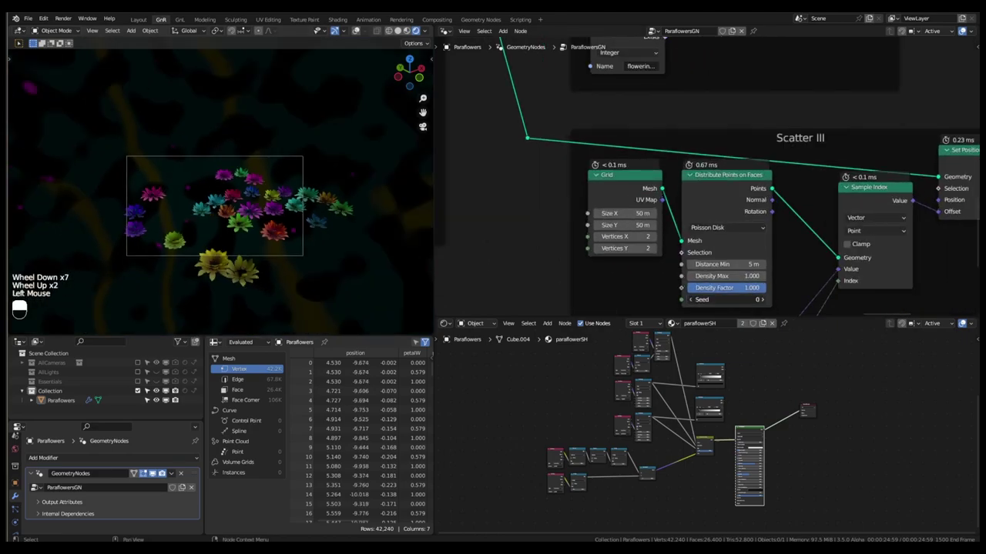
pyautogui.click(762, 299)
pyautogui.click(762, 300)
pyautogui.click(762, 300)
pyautogui.click(762, 300)
pyautogui.scroll(2, 259, 252)
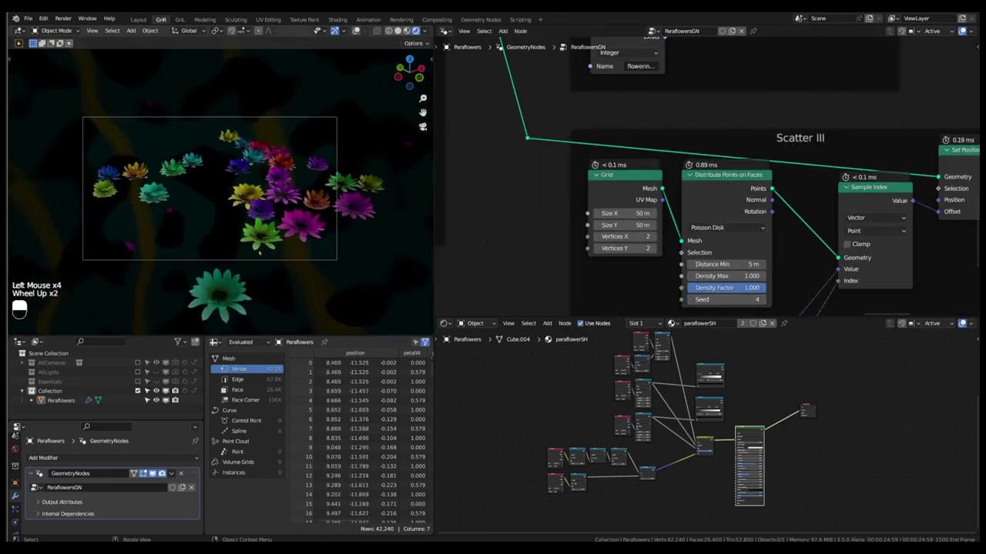
# Increase the Count of the Points node in the Points Generation frame to scatter more flowers
pyautogui.scroll(-13, 818, 231)
pyautogui.moveTo(572, 233); pyautogui.dragTo(662, 234, button='middle')
pyautogui.moveTo(532, 193); pyautogui.dragTo(620, 196, button='middle')
pyautogui.scroll(14, 616, 193)
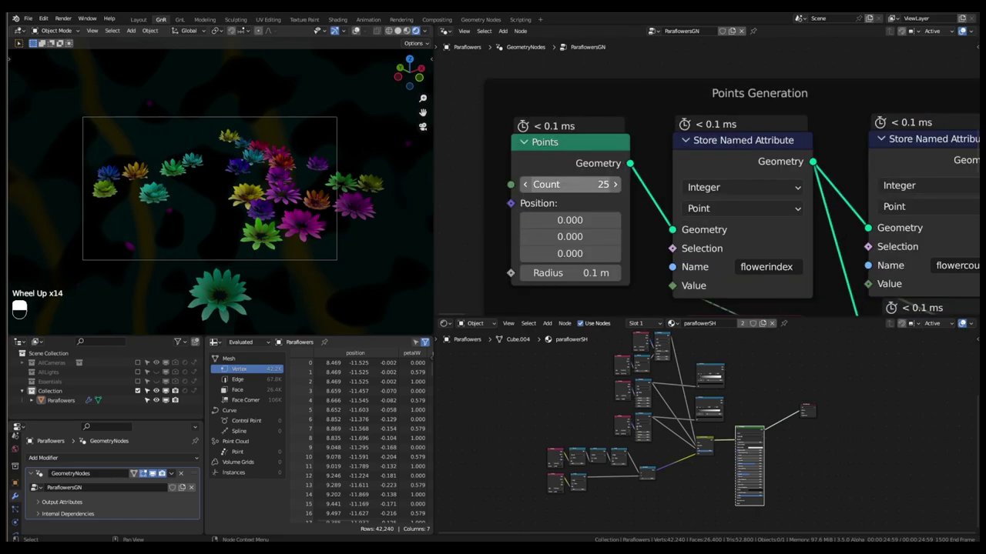
pyautogui.moveTo(570, 184); pyautogui.dragTo(643, 184)
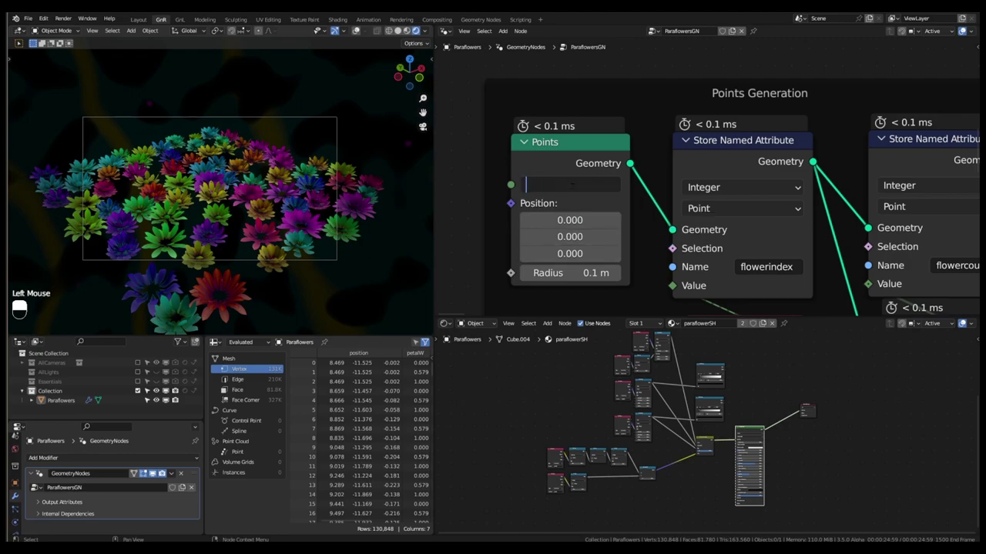
# Set the Seed of the float Random Value driving the Instance on Points scale in the Rings frame to 4
pyautogui.scroll(-3, 465, 206)
pyautogui.scroll(6, 687, 283)
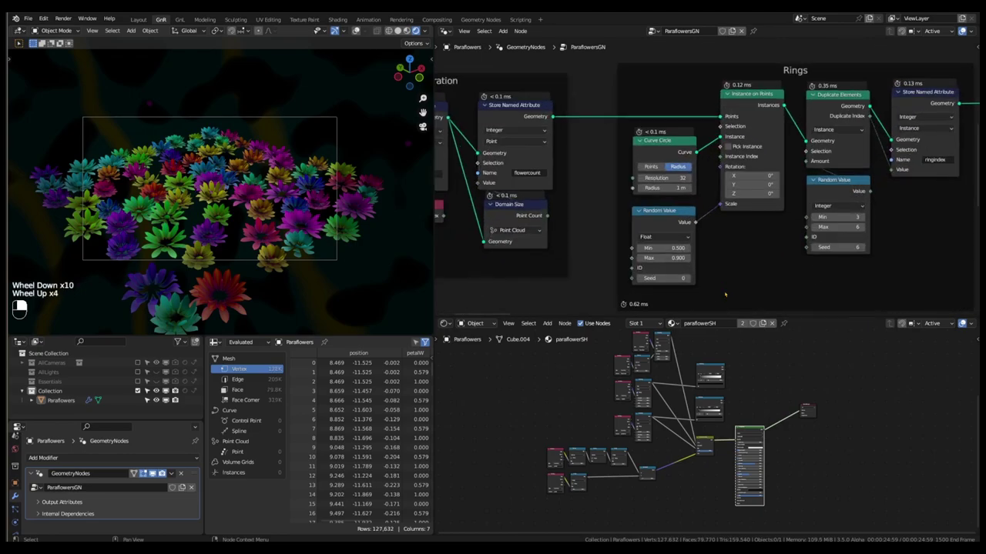
pyautogui.click(686, 282)
pyautogui.click(687, 282)
pyautogui.click(687, 282)
pyautogui.click(687, 282)
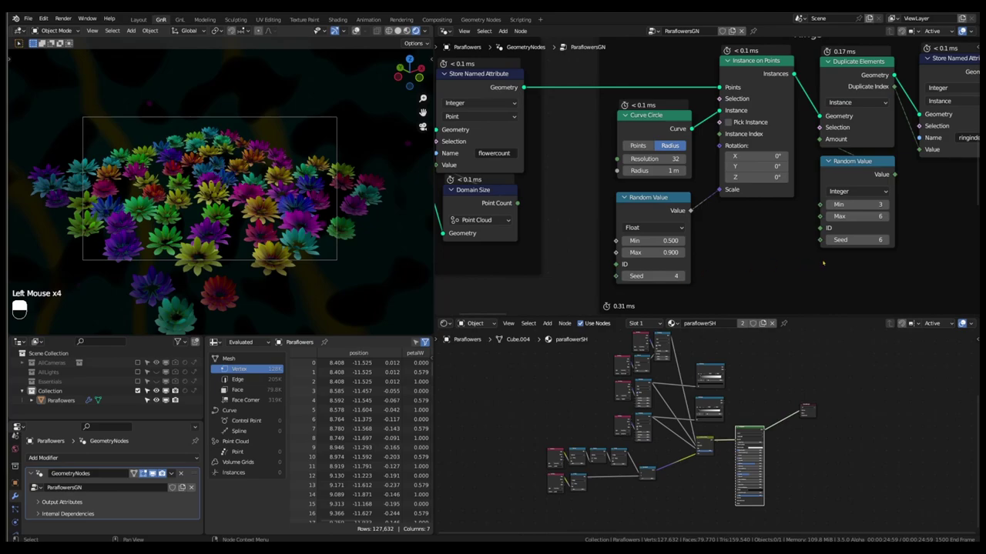
# Lower the Seed of the integer Random Value that feeds the Amount of Duplicate Elements in the Rings frame
pyautogui.moveTo(844, 266); pyautogui.dragTo(684, 286, button='middle')
pyautogui.click(669, 260)
pyautogui.click(670, 260)
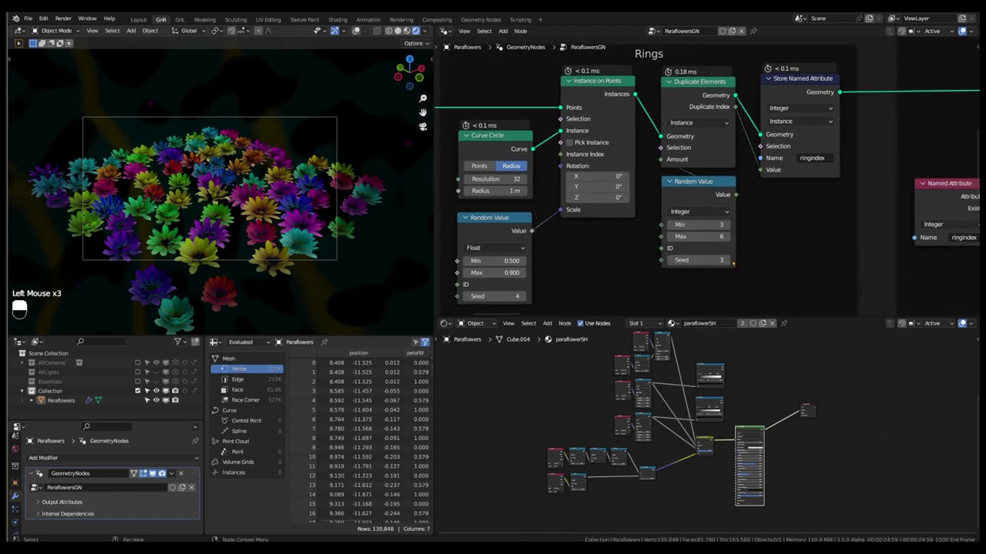
pyautogui.click(669, 260)
# Set the value of the Multiply node feeding Combine XYZ in the Rings Scale & Rotation frame to 1.000
pyautogui.scroll(-4, 751, 266)
pyautogui.moveTo(753, 267); pyautogui.dragTo(713, 248, button='middle')
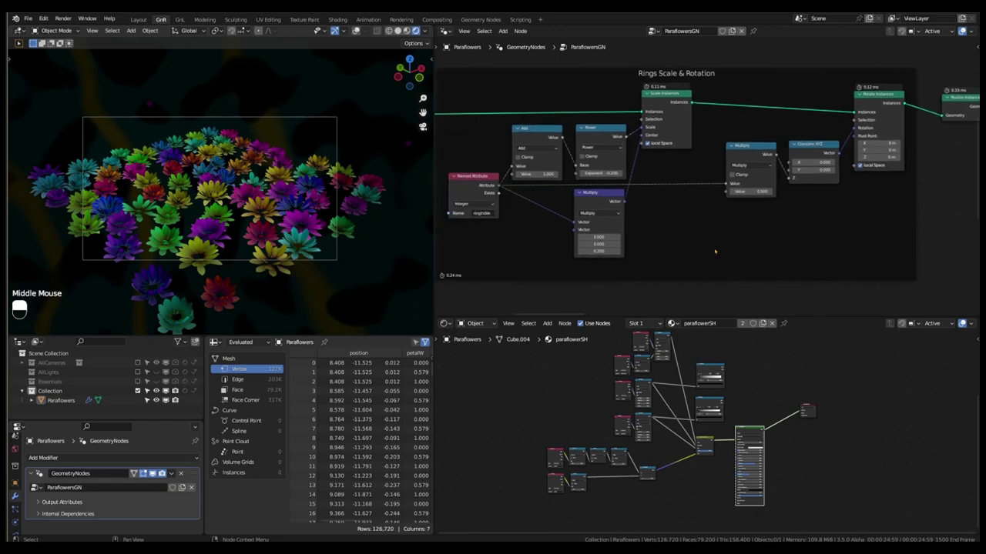
pyautogui.scroll(-2, 715, 251)
pyautogui.scroll(6, 762, 243)
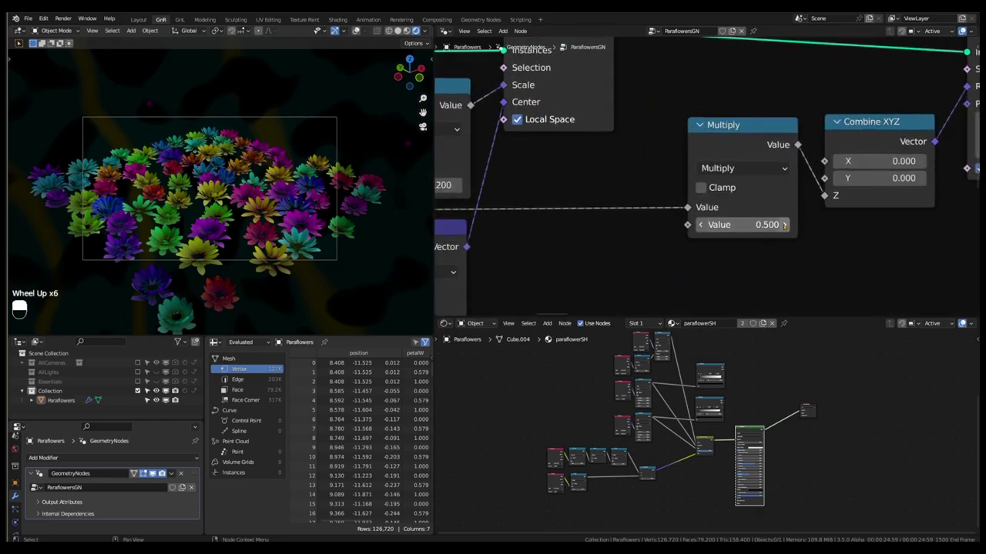
pyautogui.click(784, 225)
pyautogui.click(783, 224)
pyautogui.click(784, 225)
pyautogui.click(784, 225)
pyautogui.click(784, 225)
# Try other Exponent values, including 0.100, on the Power node that drives the Scale of Scale Instances
pyautogui.scroll(-2, 784, 225)
pyautogui.moveTo(651, 239); pyautogui.dragTo(744, 244, button='middle')
pyautogui.scroll(-1, 743, 245)
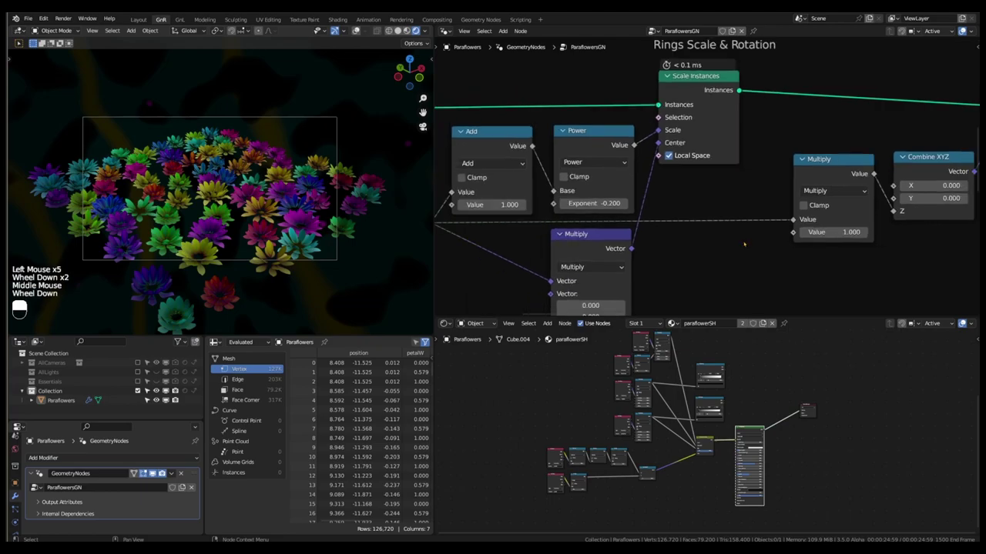
pyautogui.scroll(4, 618, 206)
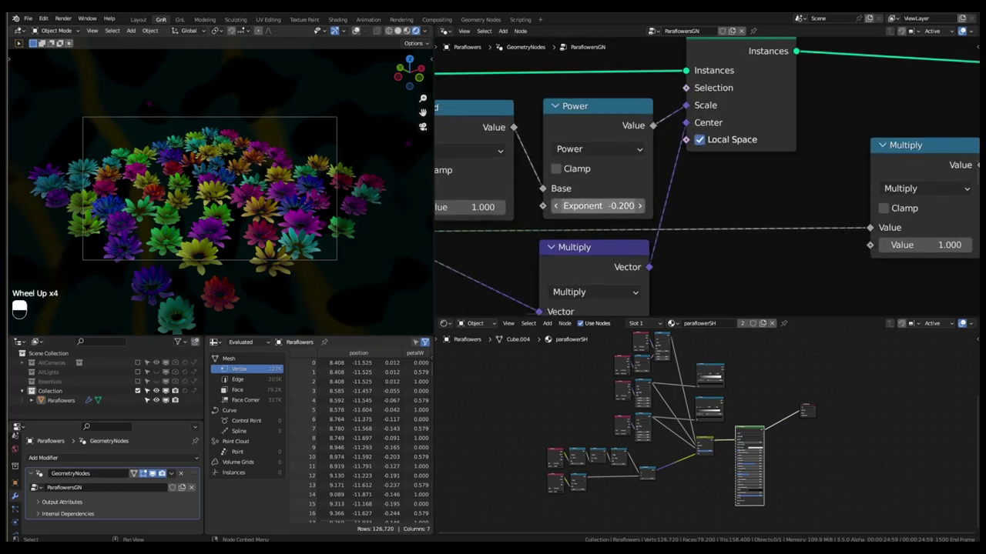
pyautogui.click(557, 205)
pyautogui.click(556, 205)
pyautogui.click(639, 205)
pyautogui.click(639, 205)
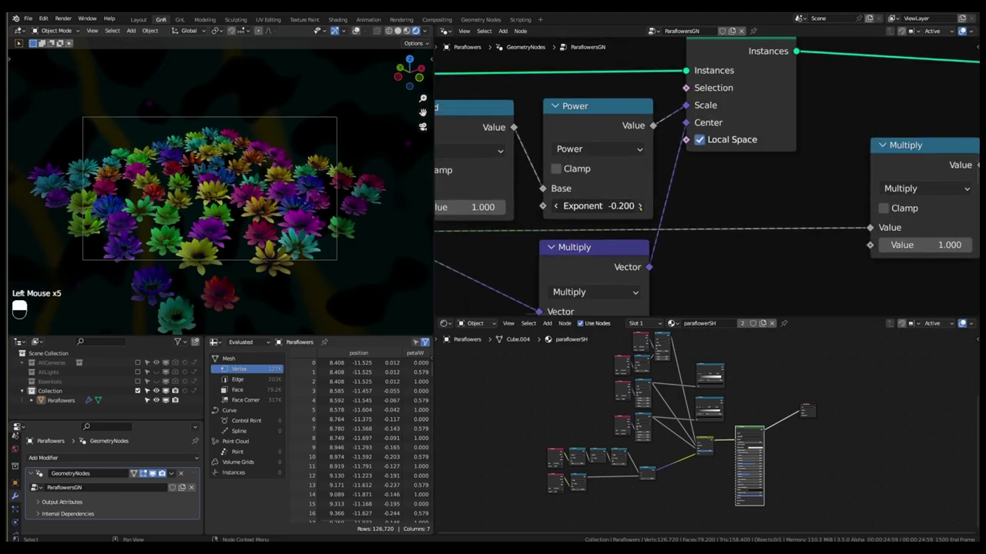
pyautogui.click(639, 206)
pyautogui.click(639, 206)
pyautogui.click(639, 205)
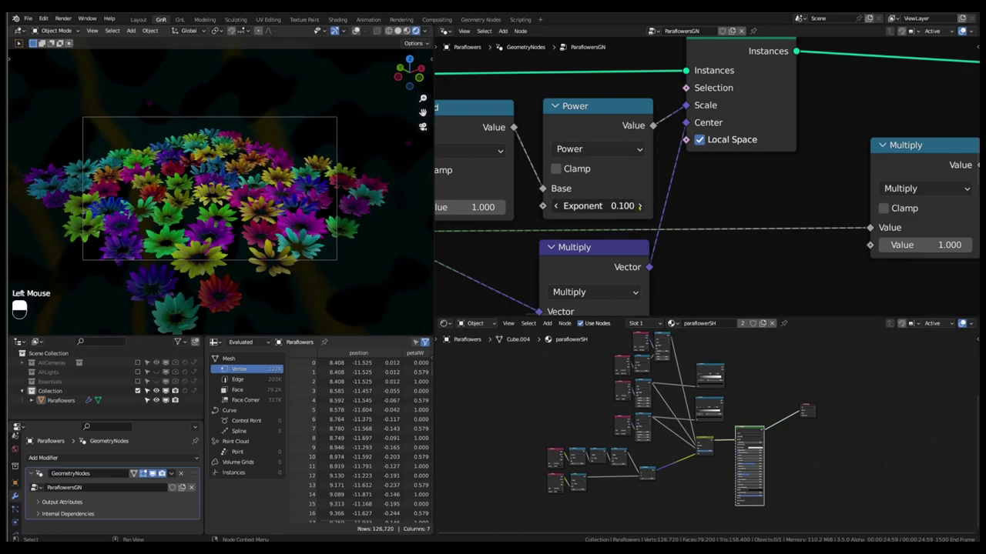
pyautogui.click(639, 206)
pyautogui.click(639, 205)
pyautogui.click(640, 206)
pyautogui.click(639, 206)
pyautogui.scroll(-10, 639, 205)
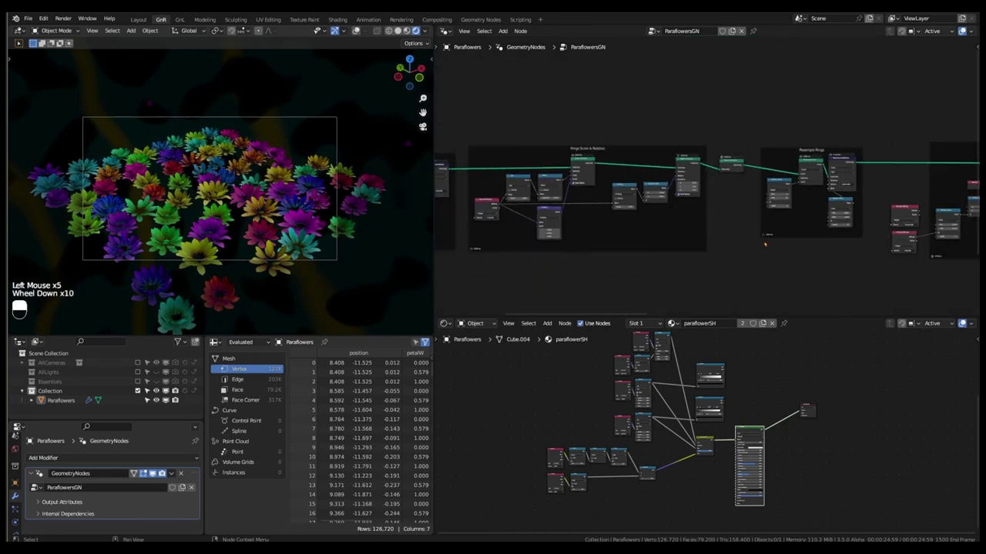
# Set the Seed of the integer Random Value feeding the Resample Curve count in the Resample Rings frame to 4
pyautogui.scroll(1, 765, 244)
pyautogui.moveTo(764, 244); pyautogui.dragTo(640, 208, button='middle')
pyautogui.scroll(-1, 640, 208)
pyautogui.scroll(7, 640, 208)
pyautogui.click(598, 199)
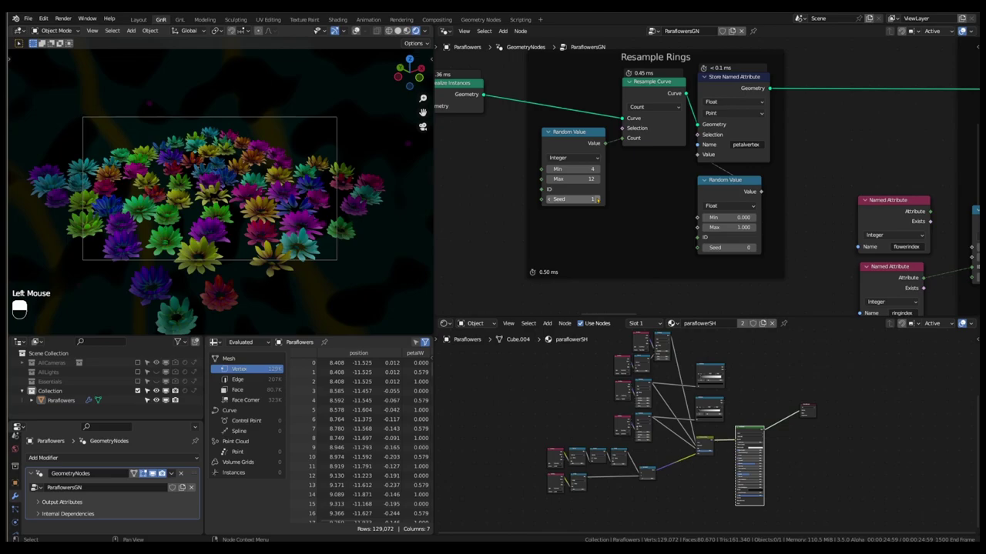
pyautogui.click(598, 198)
pyautogui.click(597, 199)
pyautogui.click(598, 199)
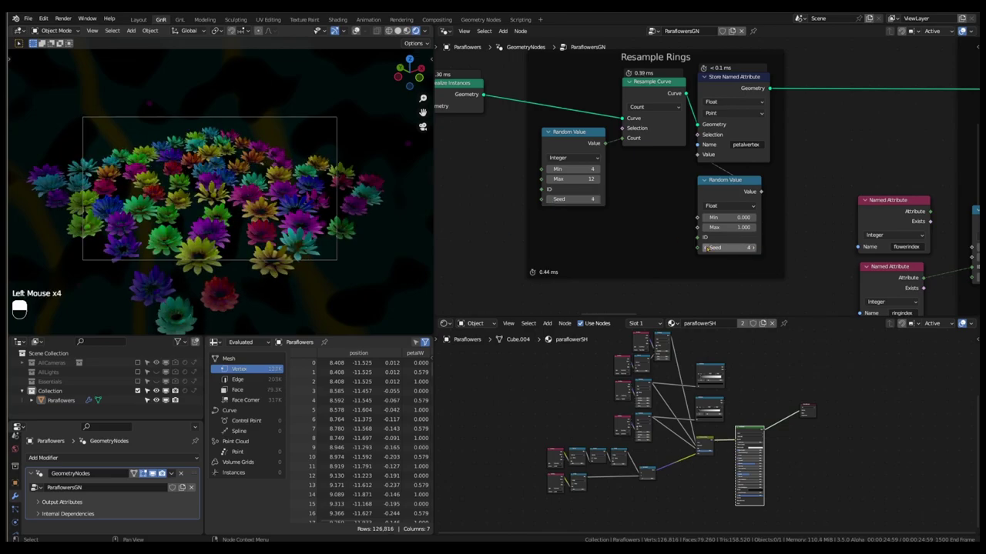
# Change the Seed of the Random Value that uses ringindex as its ID in the Petal Extrude frame
pyautogui.scroll(-4, 703, 248)
pyautogui.scroll(4, 703, 249)
pyautogui.moveTo(703, 248); pyautogui.dragTo(493, 192, button='middle')
pyautogui.scroll(-4, 827, 295)
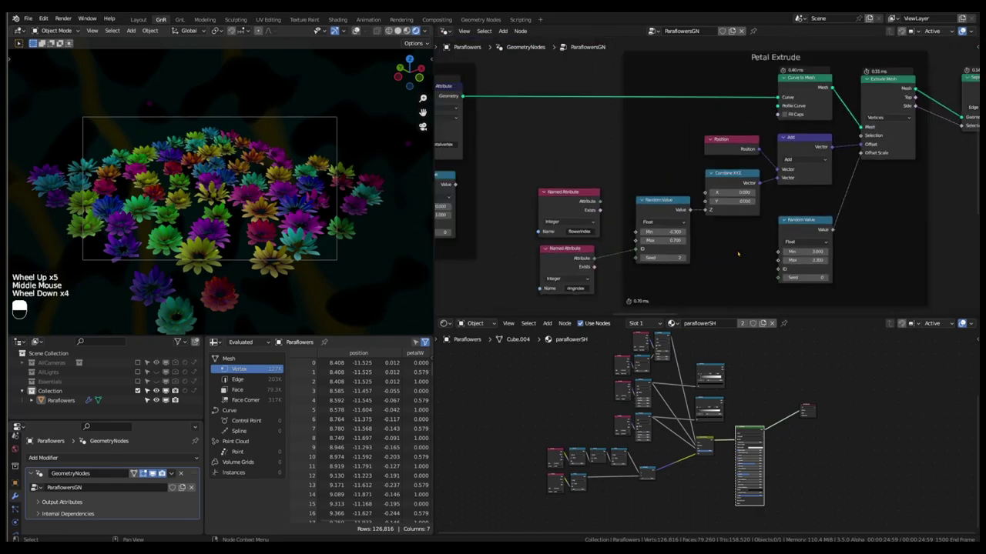
pyautogui.moveTo(828, 295); pyautogui.dragTo(753, 280, button='middle')
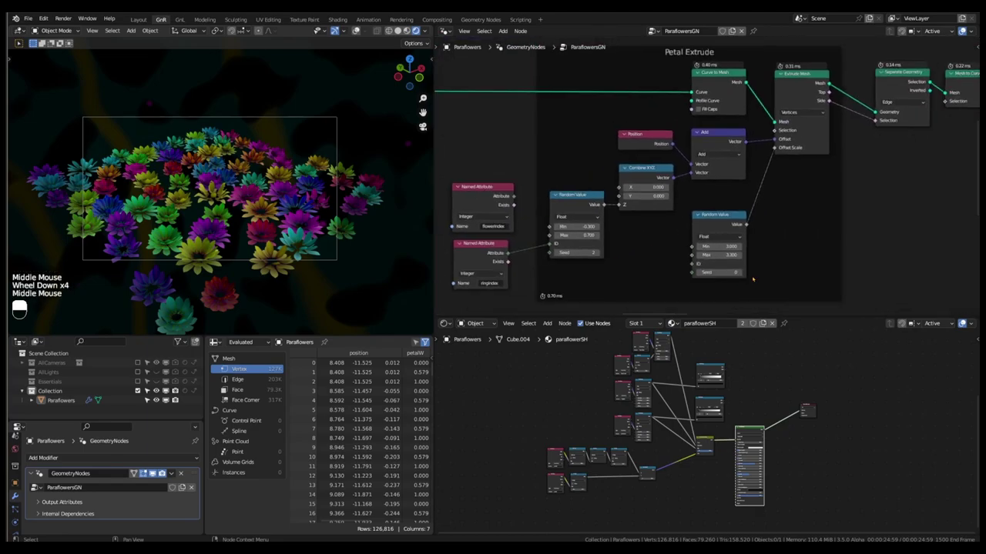
pyautogui.click(604, 254)
pyautogui.click(604, 254)
pyautogui.click(604, 254)
pyautogui.click(604, 254)
# Set the Seed of the Random Value that uses petalvertex as its ID, with range 2.000 to 5.000, to 6
pyautogui.scroll(-4, 498, 241)
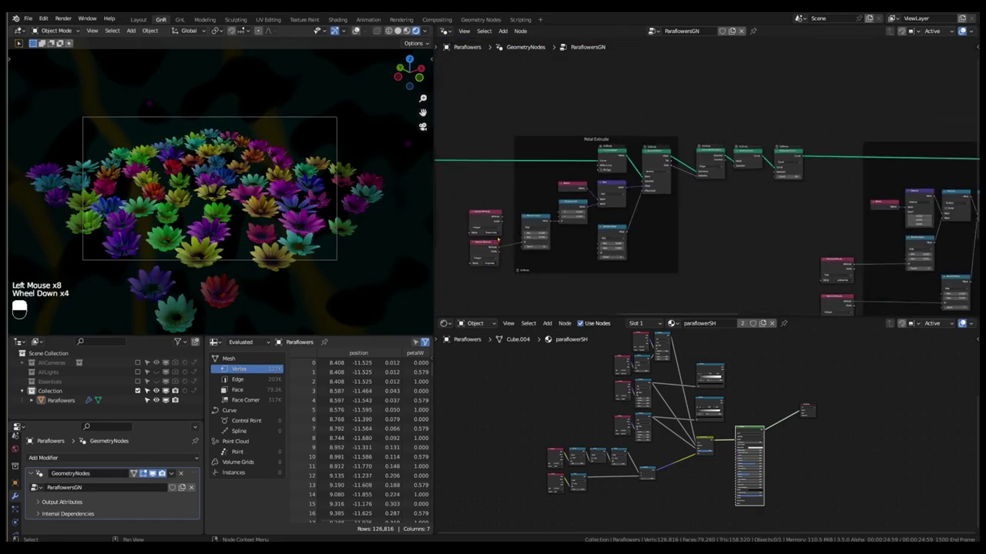
pyautogui.moveTo(801, 241); pyautogui.dragTo(607, 177, button='middle')
pyautogui.scroll(6, 731, 229)
pyautogui.click(748, 174)
pyautogui.click(748, 173)
pyautogui.click(748, 173)
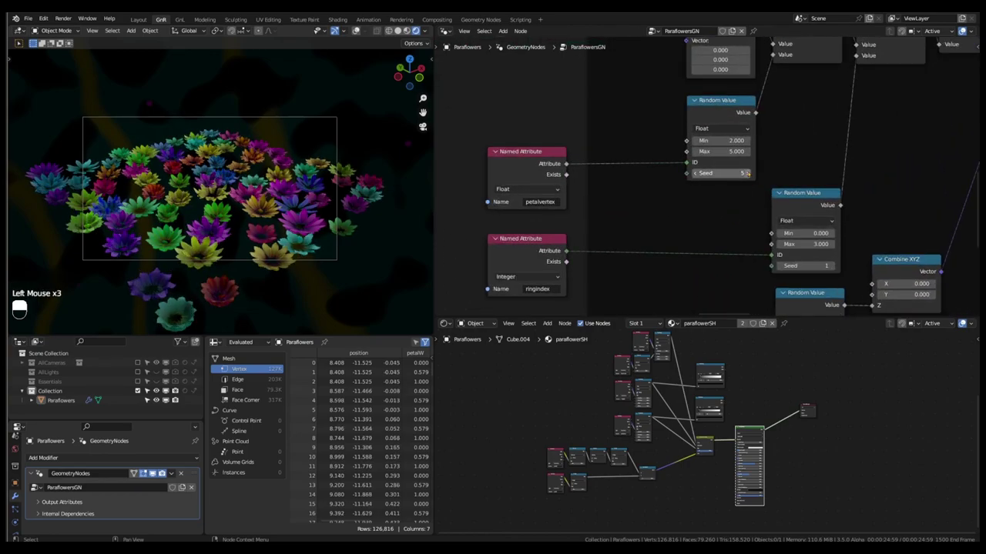
pyautogui.click(747, 173)
# Set the Seed of the ringindex-driven Random Value with range 0.000 to 3.000 to 6
pyautogui.click(833, 266)
pyautogui.click(833, 265)
pyautogui.click(833, 266)
pyautogui.click(833, 266)
pyautogui.click(833, 266)
pyautogui.scroll(-2, 833, 266)
# Increase the Seed of the Random Value that uses flowerindex as its ID and feeds Combine XYZ's Z
pyautogui.moveTo(834, 265); pyautogui.dragTo(727, 195, button='middle')
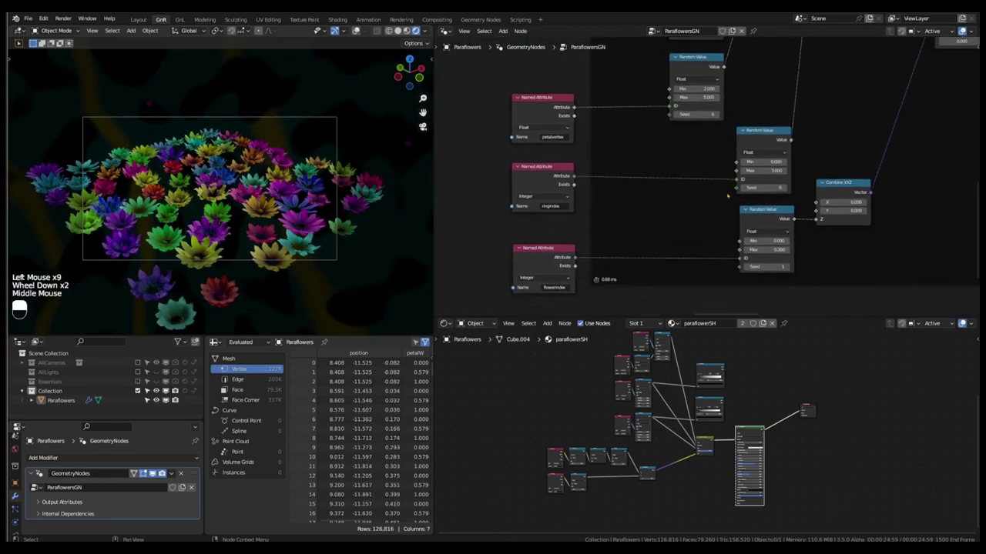
pyautogui.scroll(2, 769, 288)
pyautogui.click(792, 267)
pyautogui.click(791, 266)
pyautogui.click(792, 266)
pyautogui.click(792, 266)
# Change the Seed of Distribute Points on Faces in the Scatter III frame to rearrange the flowers
pyautogui.scroll(-8, 638, 210)
pyautogui.moveTo(972, 237); pyautogui.dragTo(860, 268, button='middle')
pyautogui.scroll(-1, 774, 245)
pyautogui.scroll(12, 860, 267)
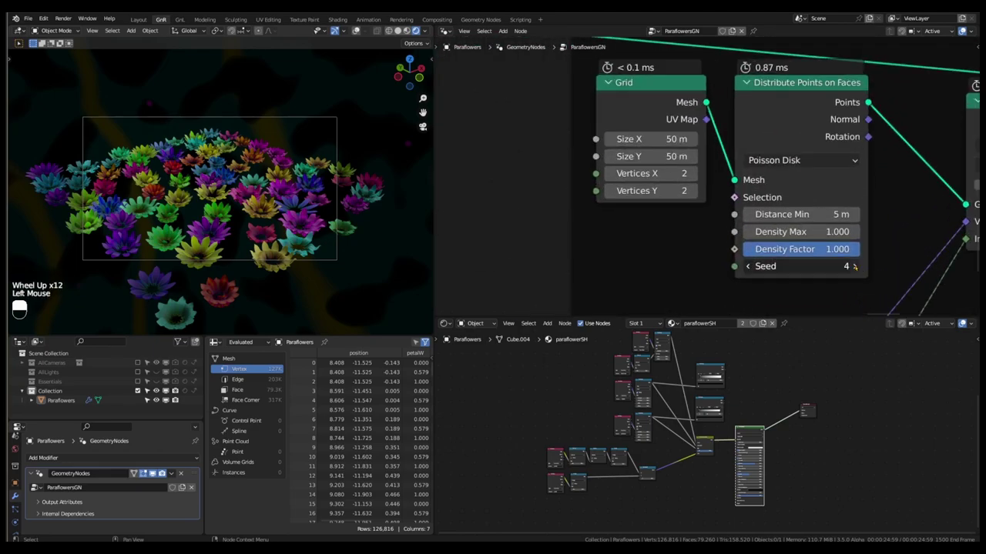
pyautogui.click(854, 266)
pyautogui.click(853, 266)
pyautogui.click(854, 267)
# View the complete geometry node tree together with the paraflowerSH shader nodes
pyautogui.scroll(-15, 853, 266)
pyautogui.moveTo(853, 266); pyautogui.dragTo(813, 213, button='middle')
pyautogui.scroll(-3, 788, 231)
pyautogui.scroll(1, 788, 231)
pyautogui.scroll(-2, 786, 230)
pyautogui.scroll(-2, 810, 226)
pyautogui.scroll(1, 808, 229)
pyautogui.moveTo(753, 373); pyautogui.dragTo(751, 378, button='middle')
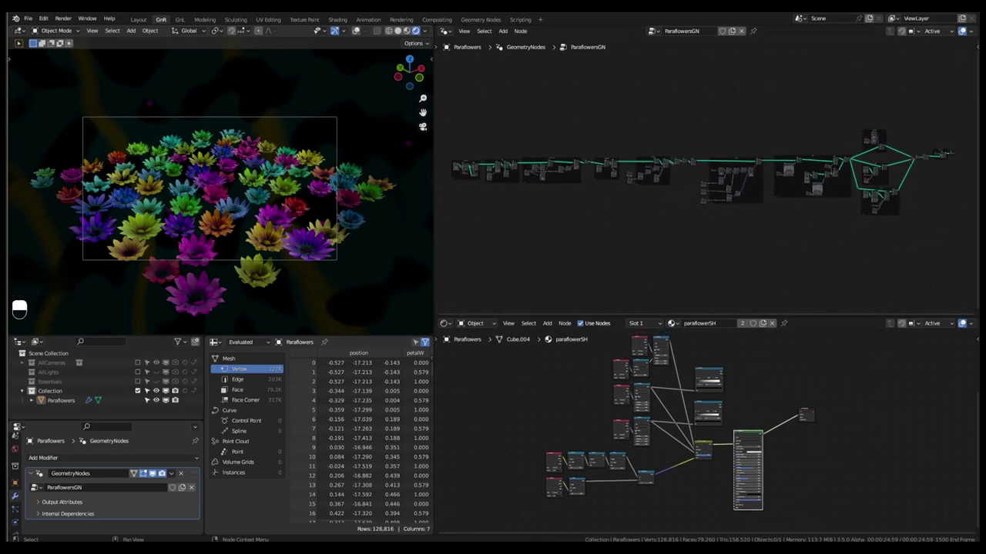